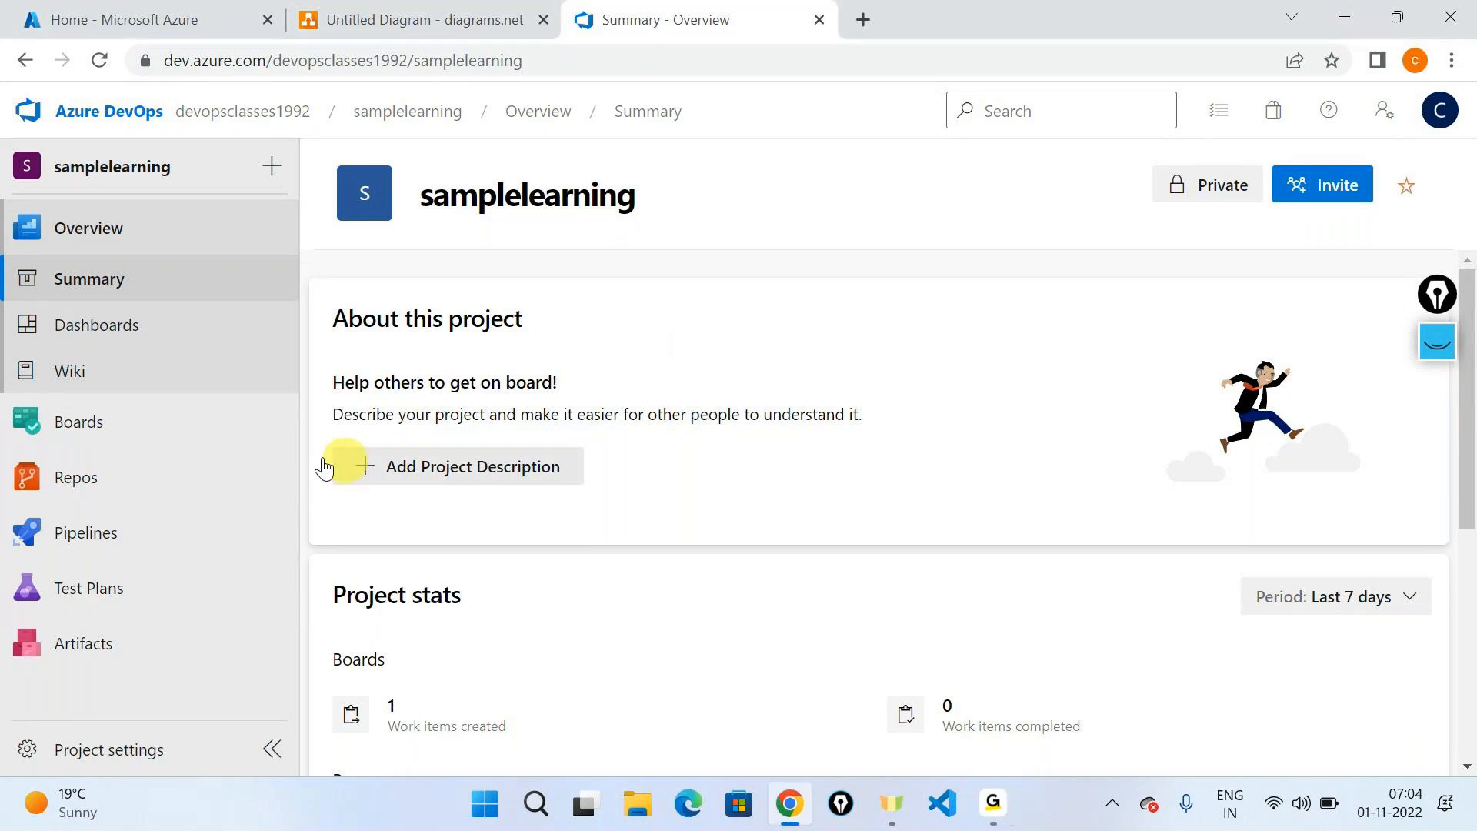
- View the project's dotnetapplicationrelease releases and its list of build pipelines
mouse_move(92, 517)
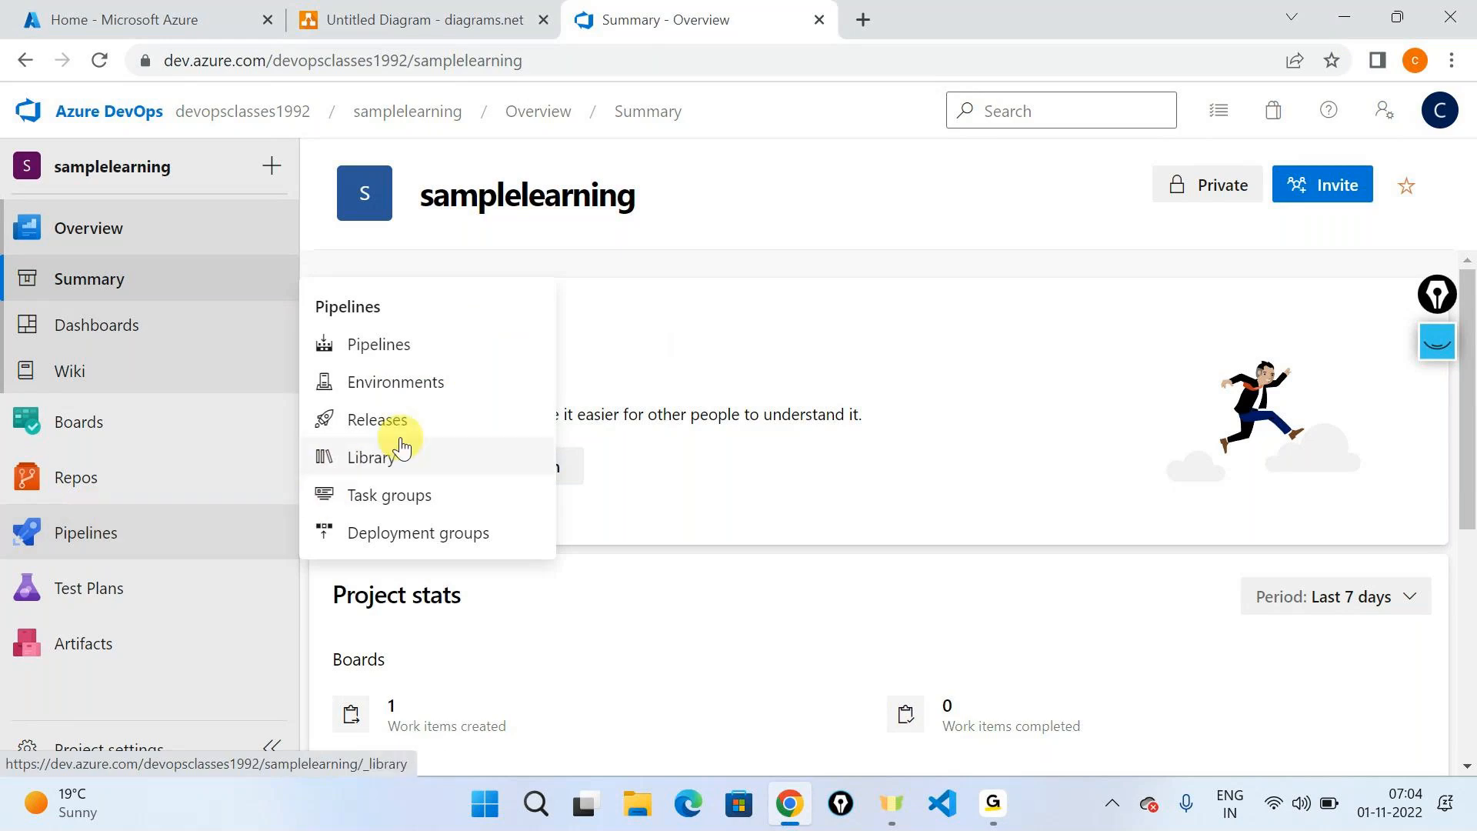
left_click(384, 421)
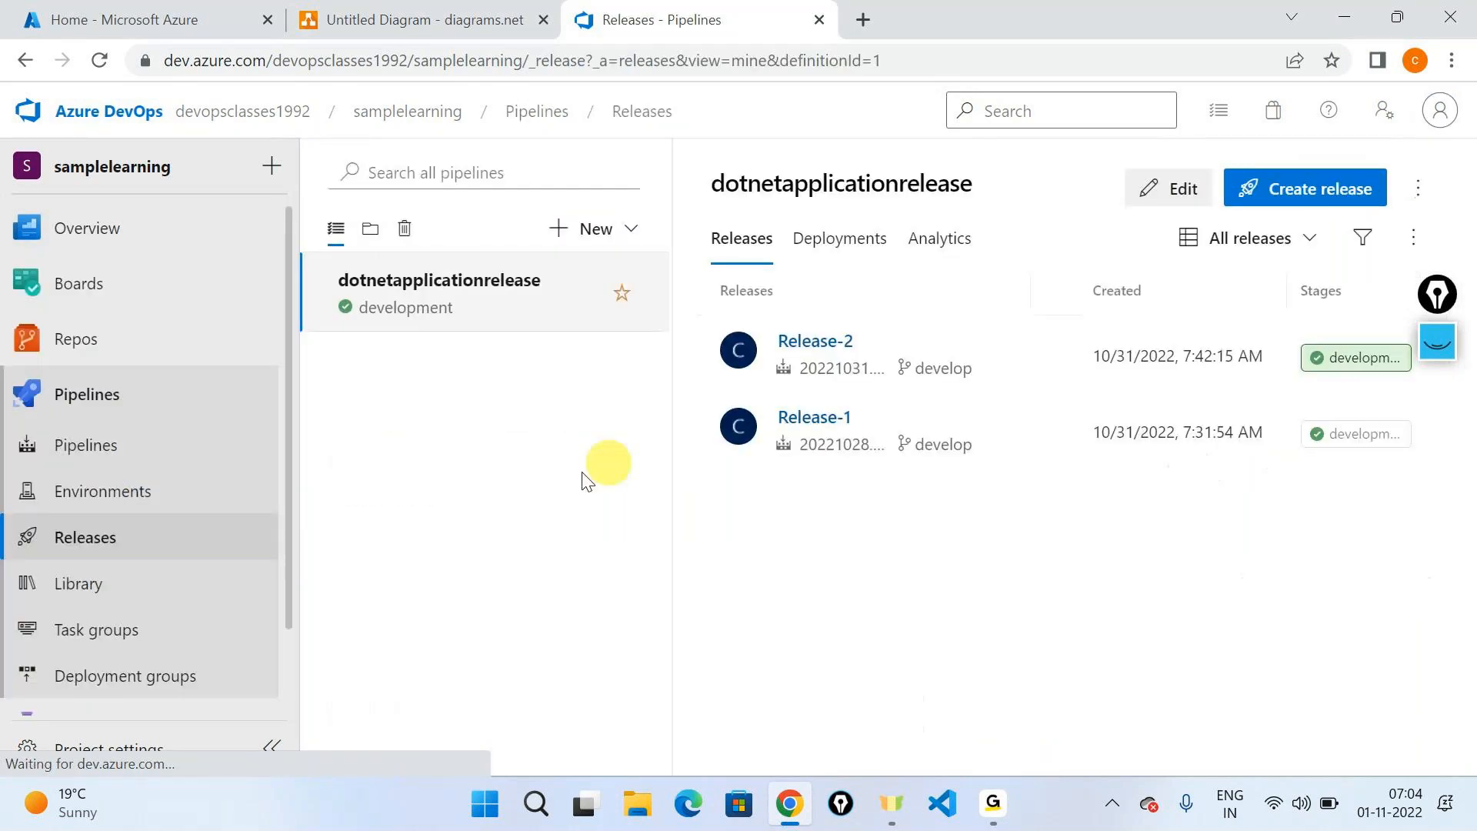
left_click(83, 462)
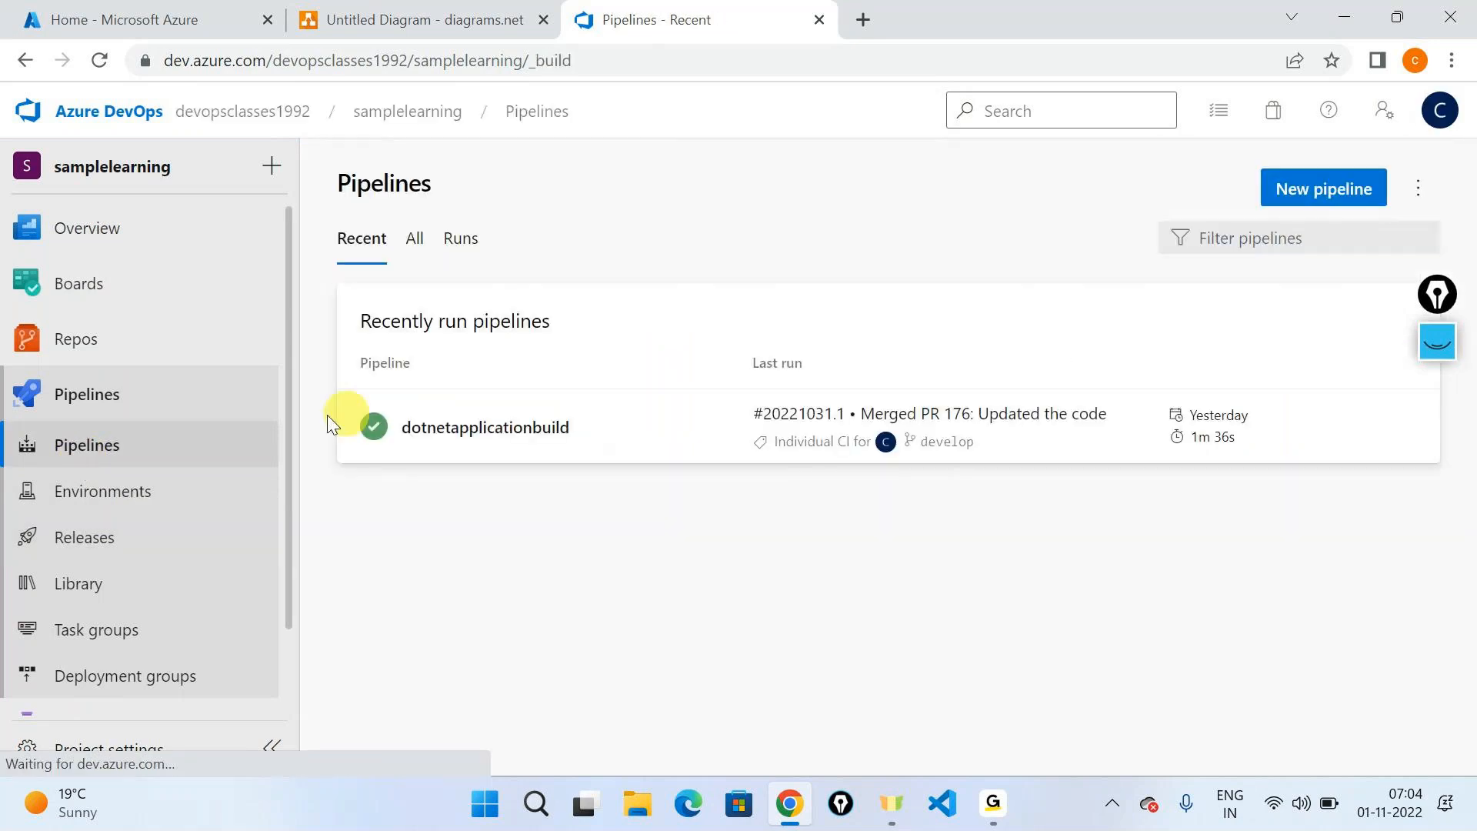
- Open iosapplication.csproj from the nested iosapplication folder on the repository's develop branch
mouse_move(76, 339)
left_click(377, 377)
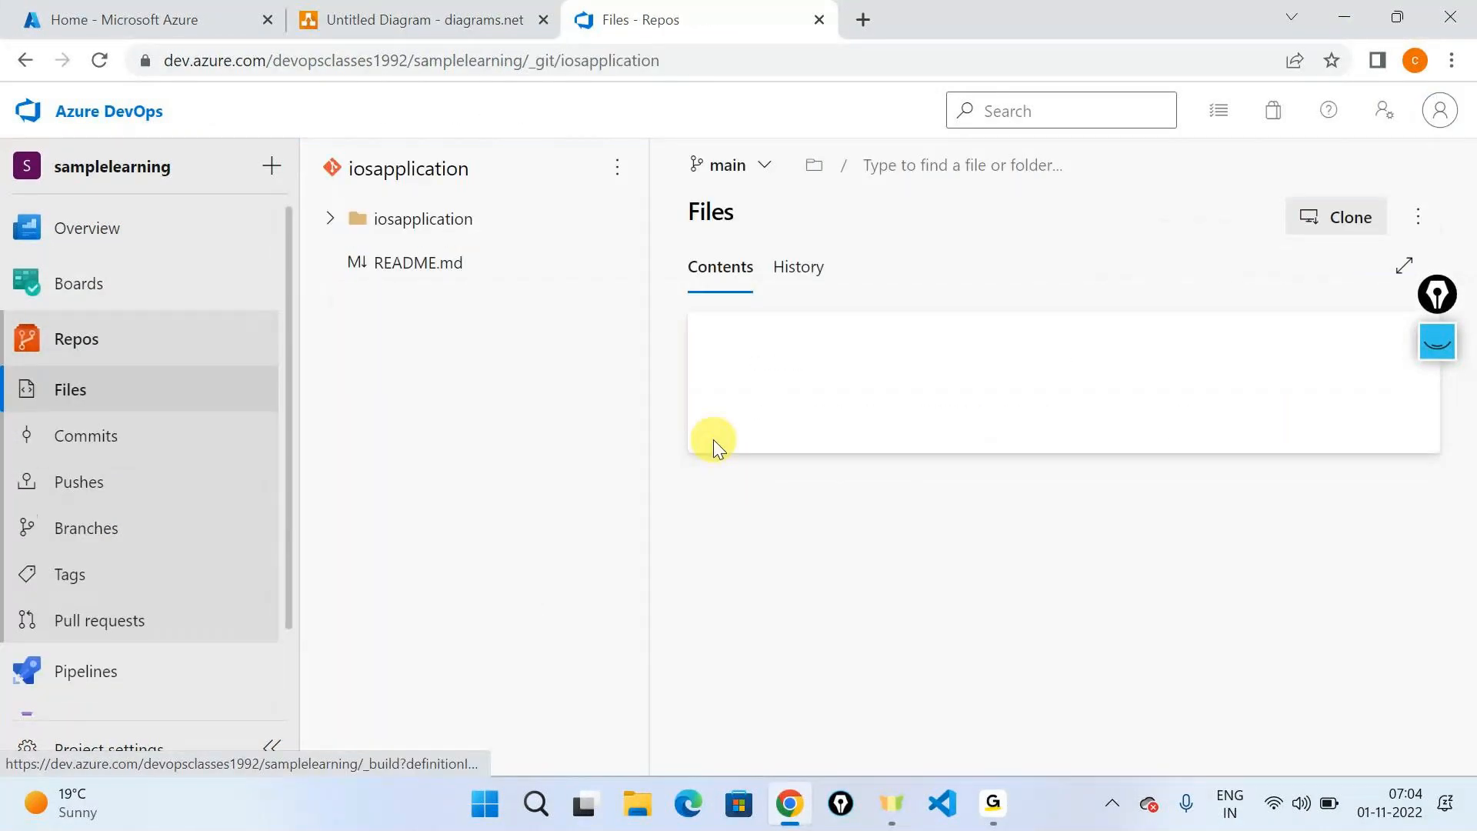
left_click(746, 167)
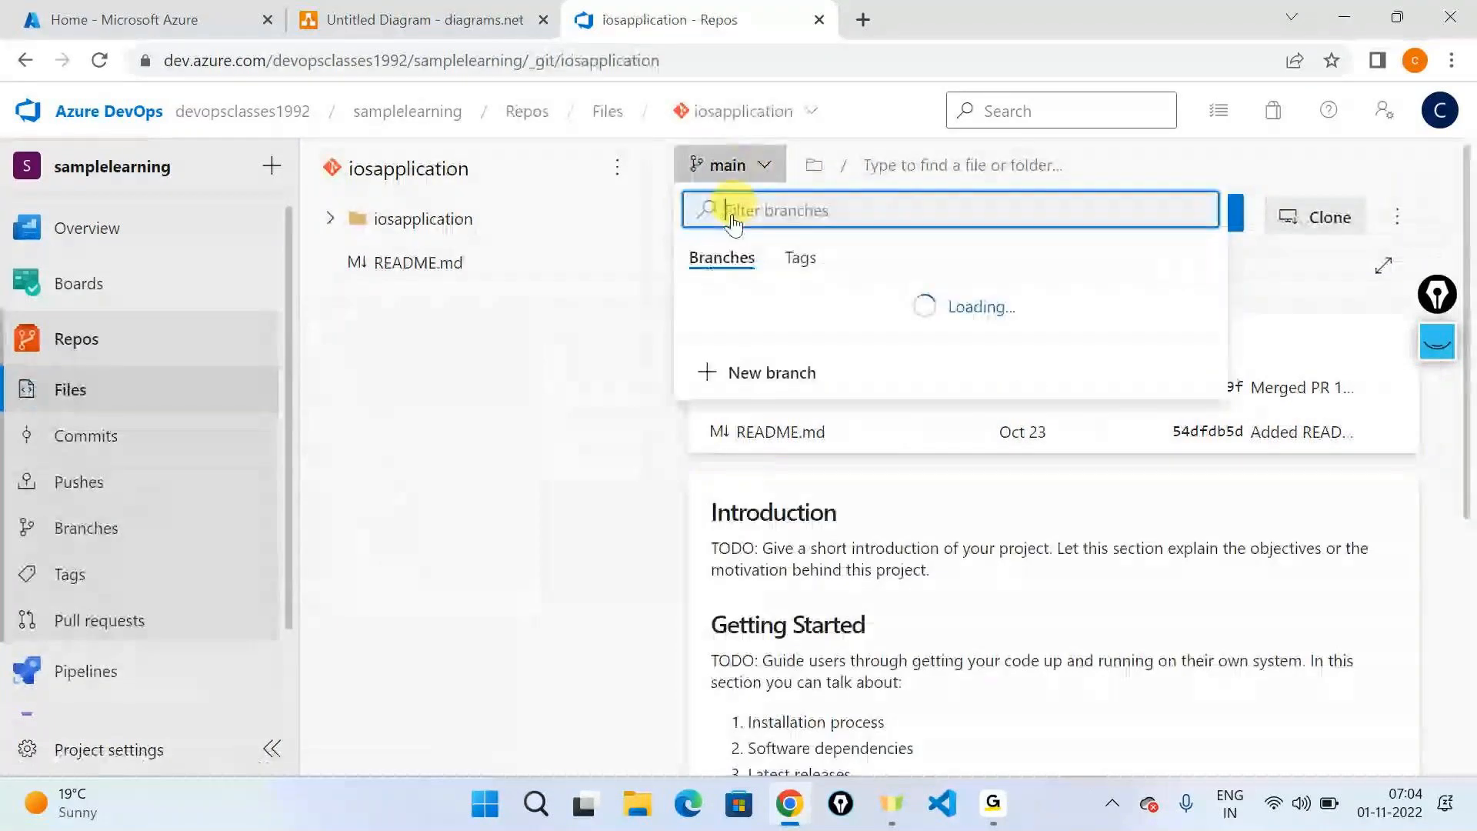
left_click(761, 376)
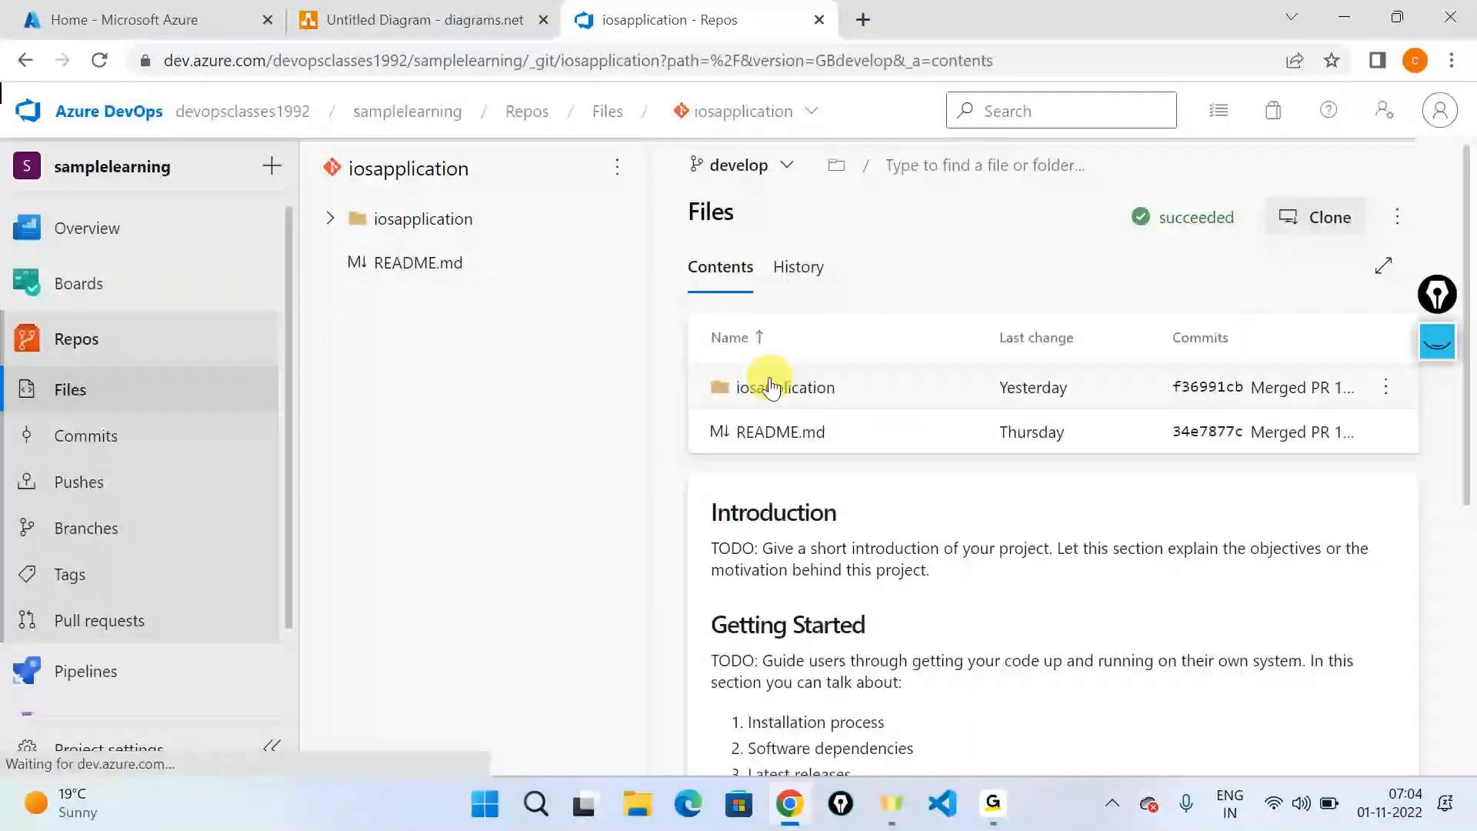
left_click(770, 387)
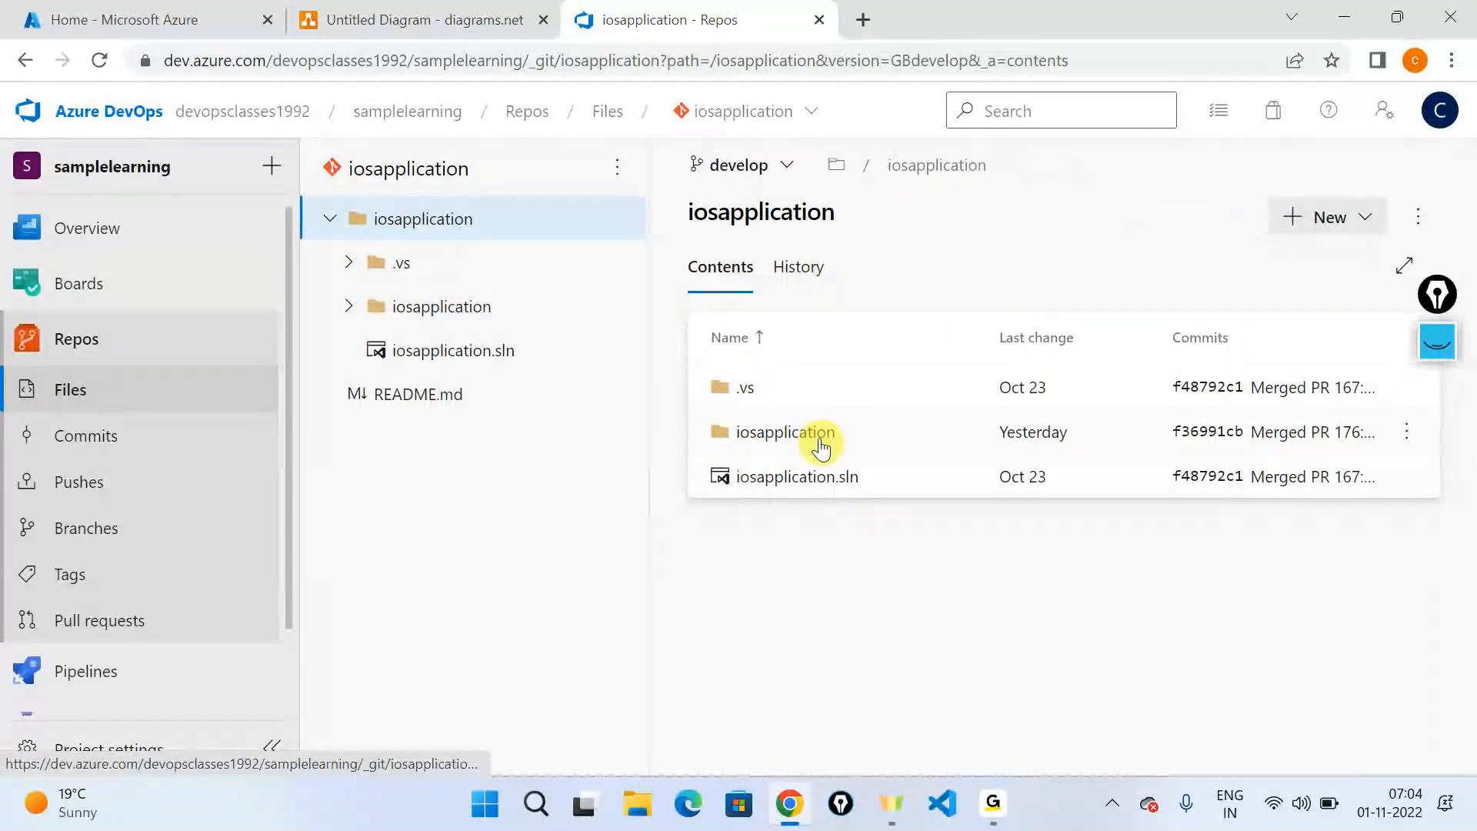
left_click(820, 433)
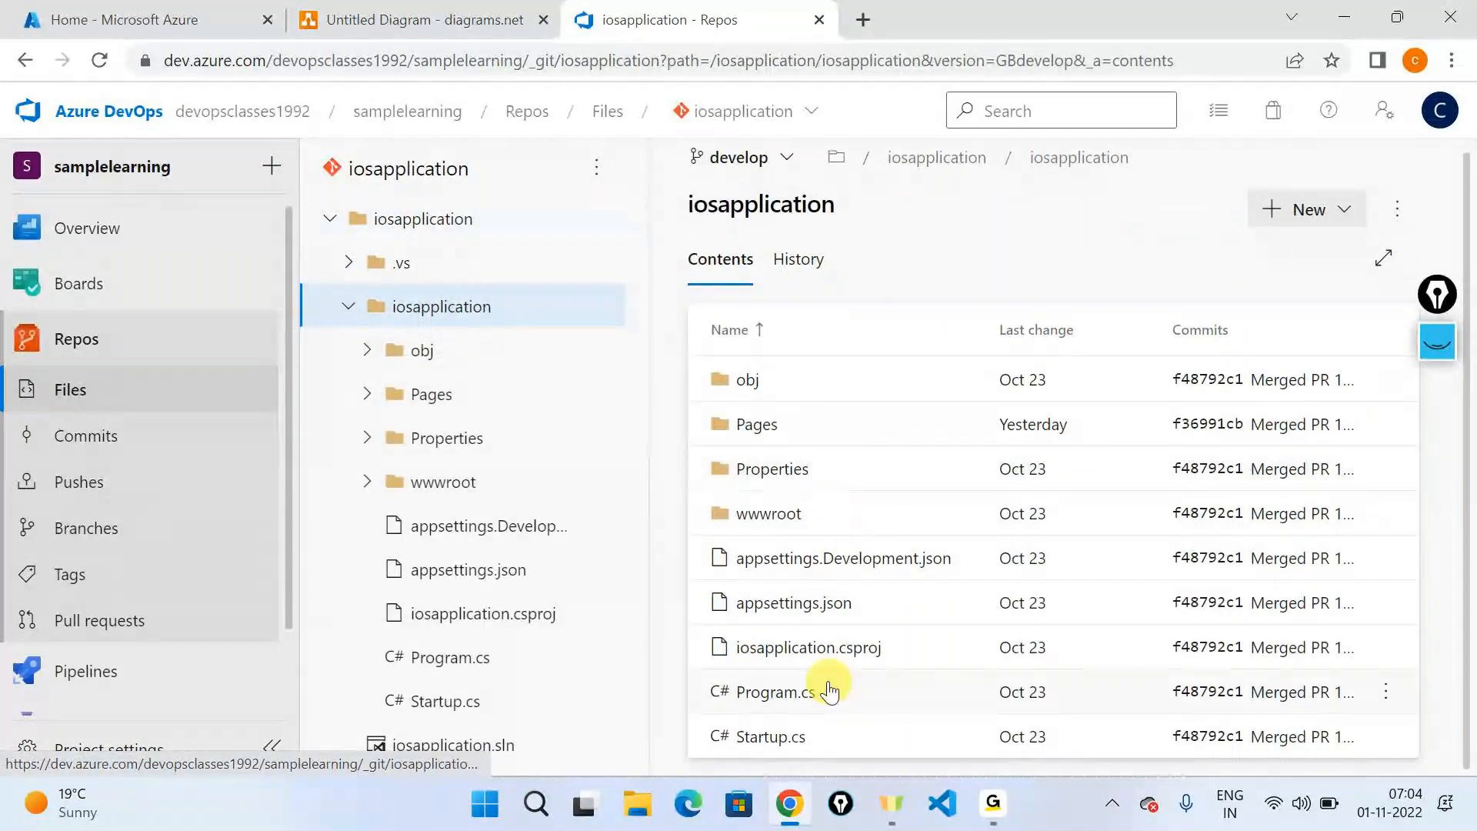
left_click(786, 648)
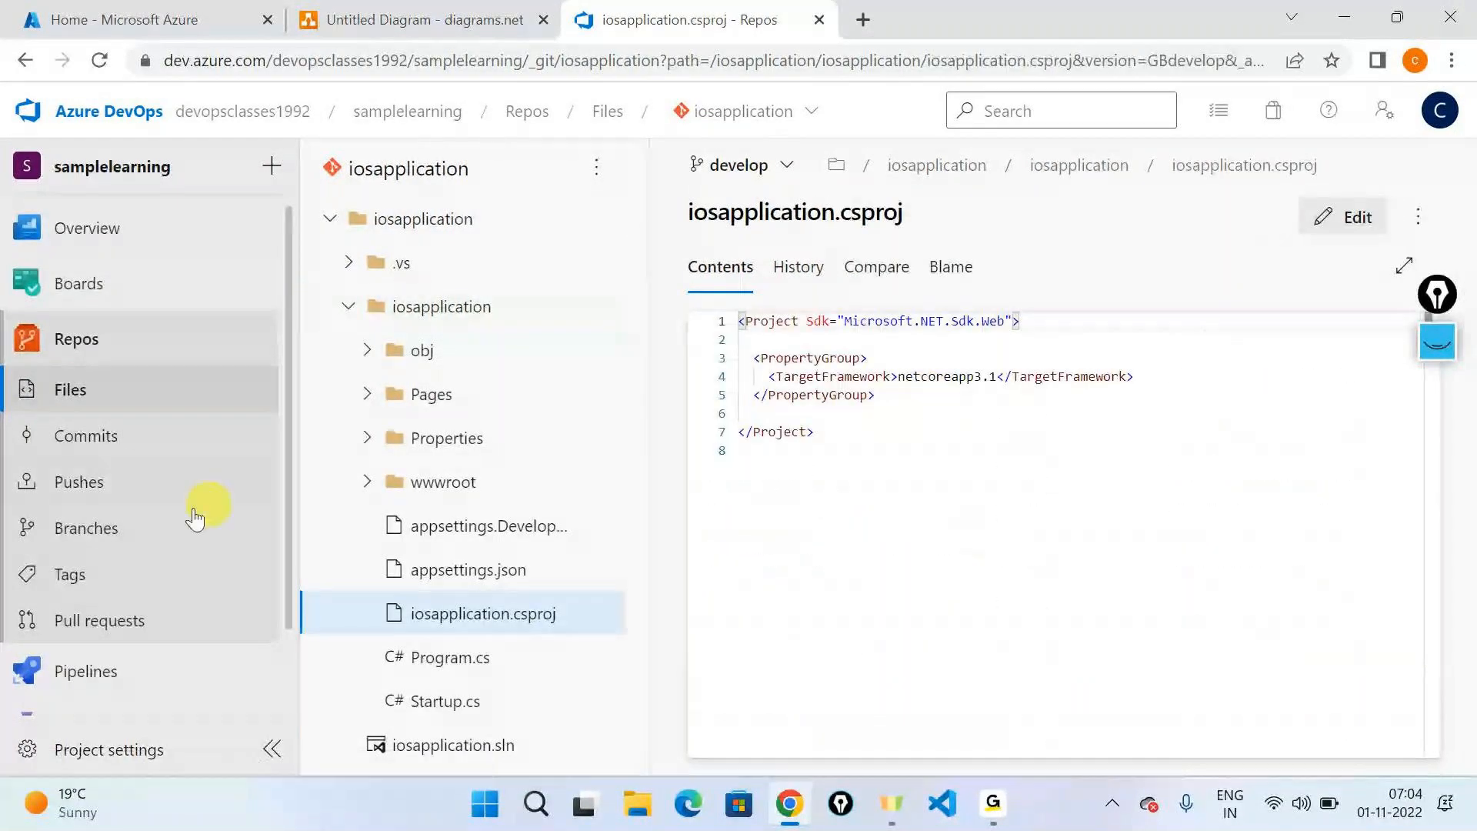
- Open run #20221031.1 of the dotnetapplicationbuild pipeline and expand the drop folder in its published artifacts
mouse_move(203, 675)
left_click(419, 485)
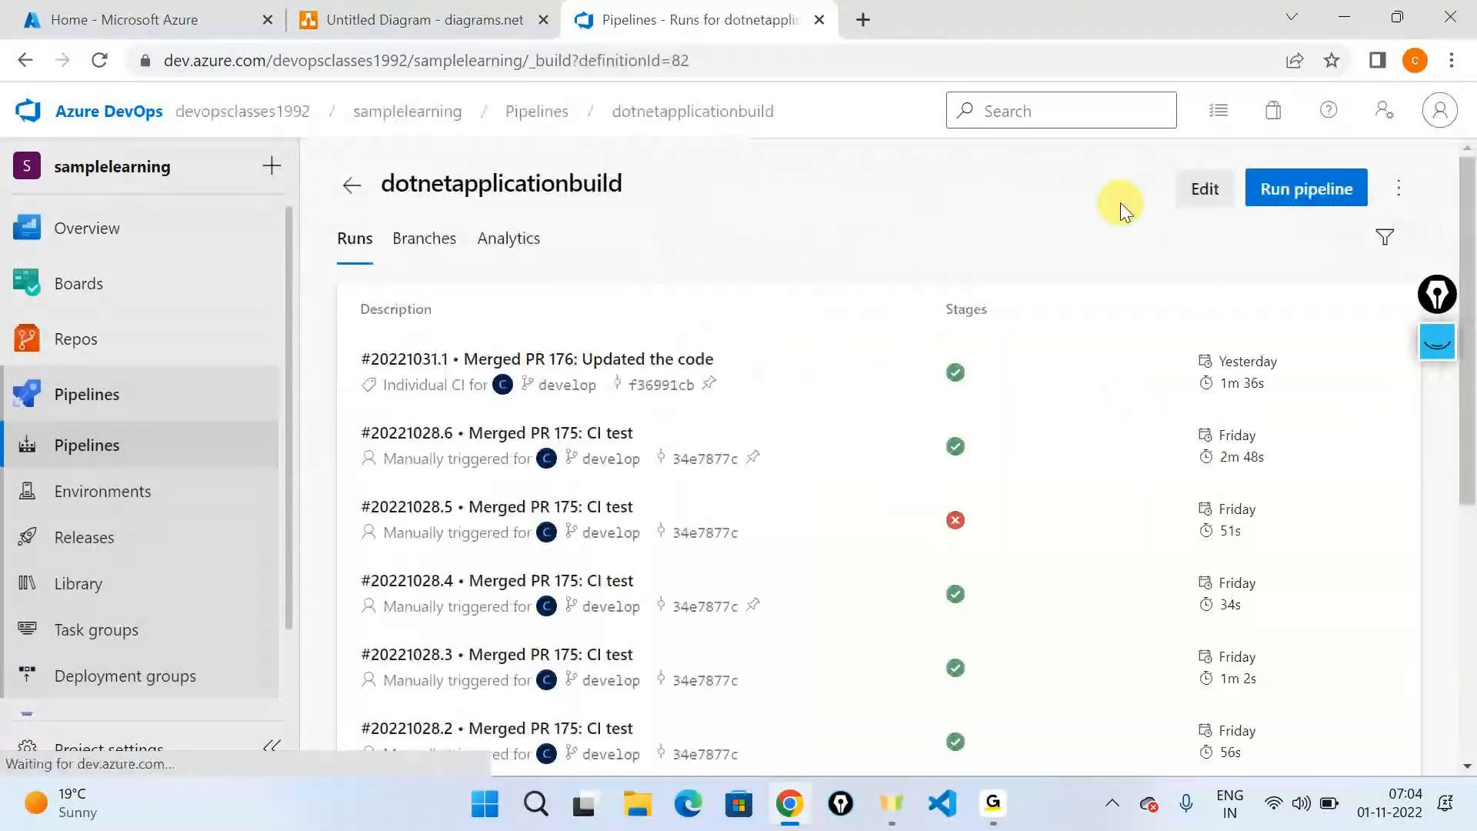
left_click(668, 368)
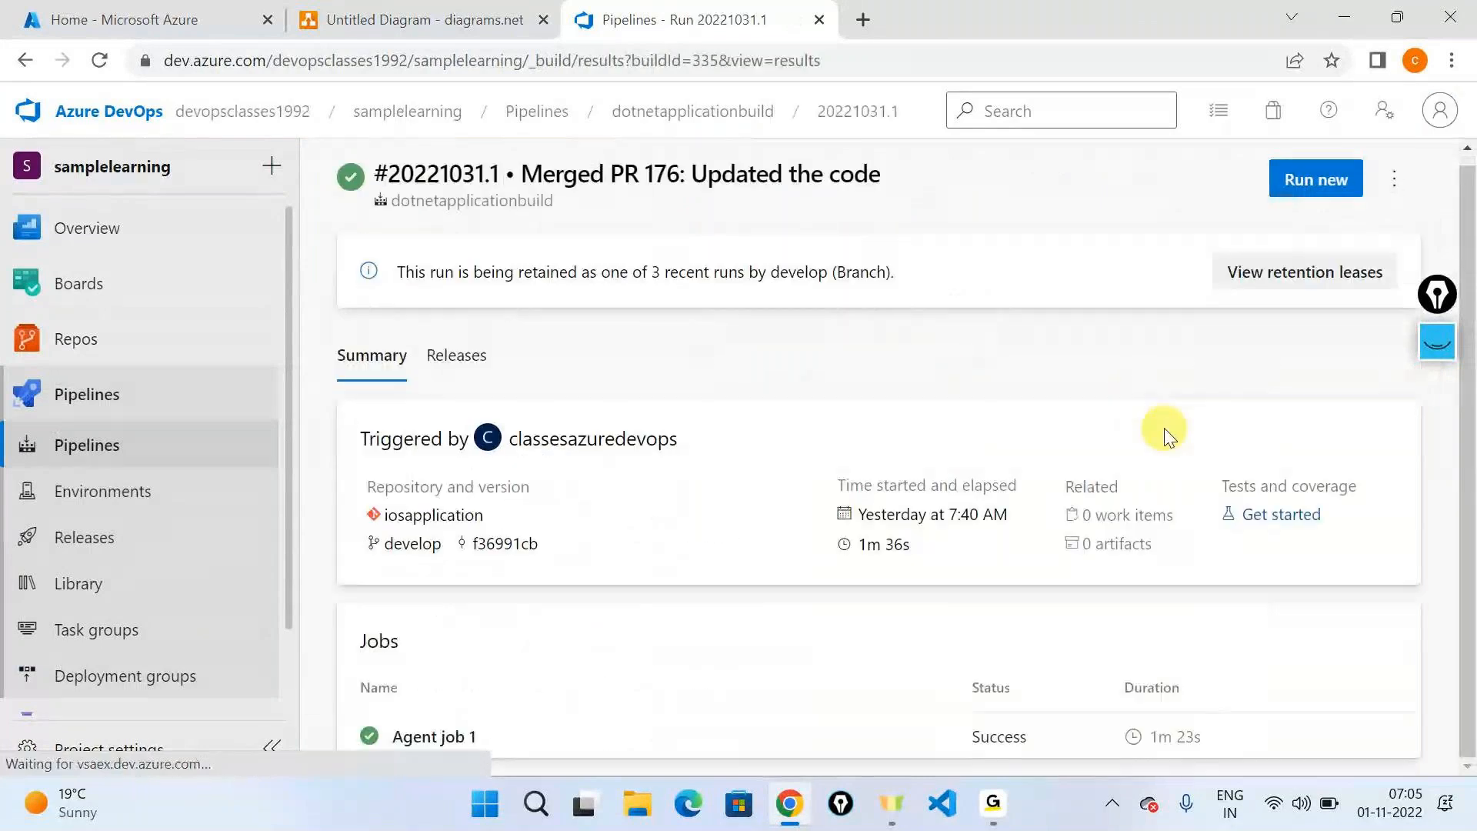
left_click(1064, 552)
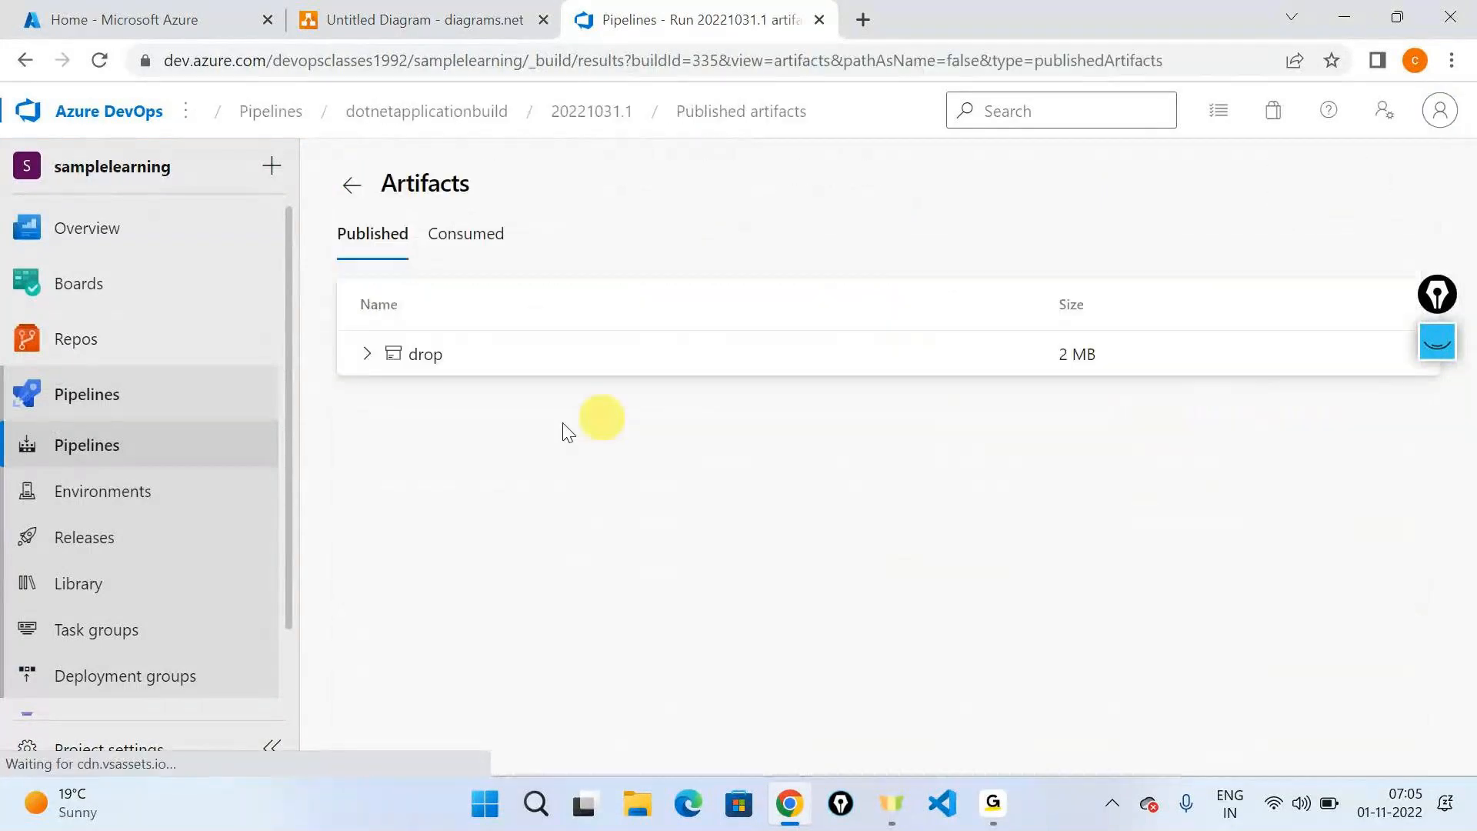
left_click(362, 355)
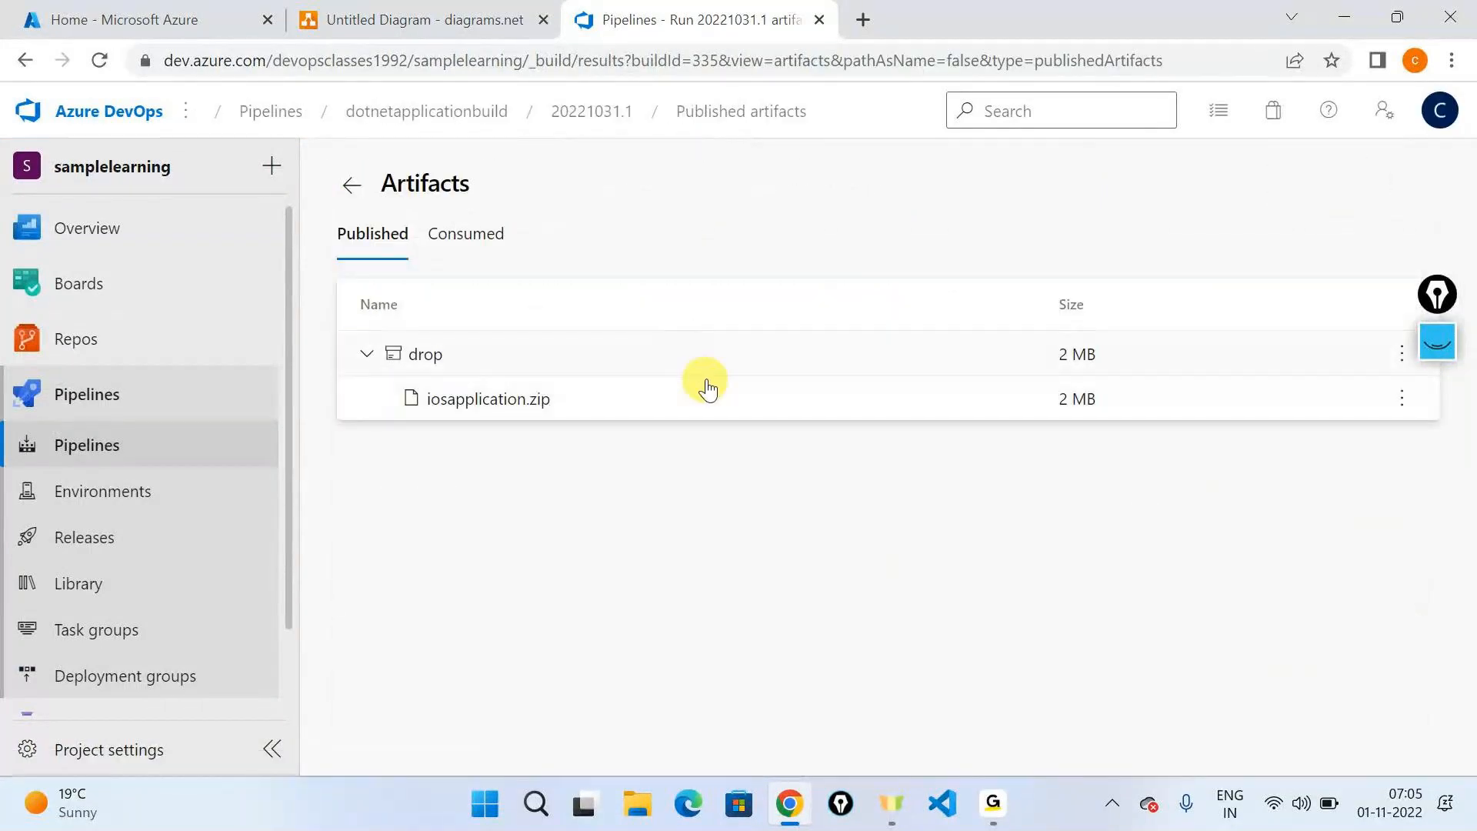
- Open the dotnetapplicationrelease definition and review the App service deployment task settings in the development stage
left_click(198, 540)
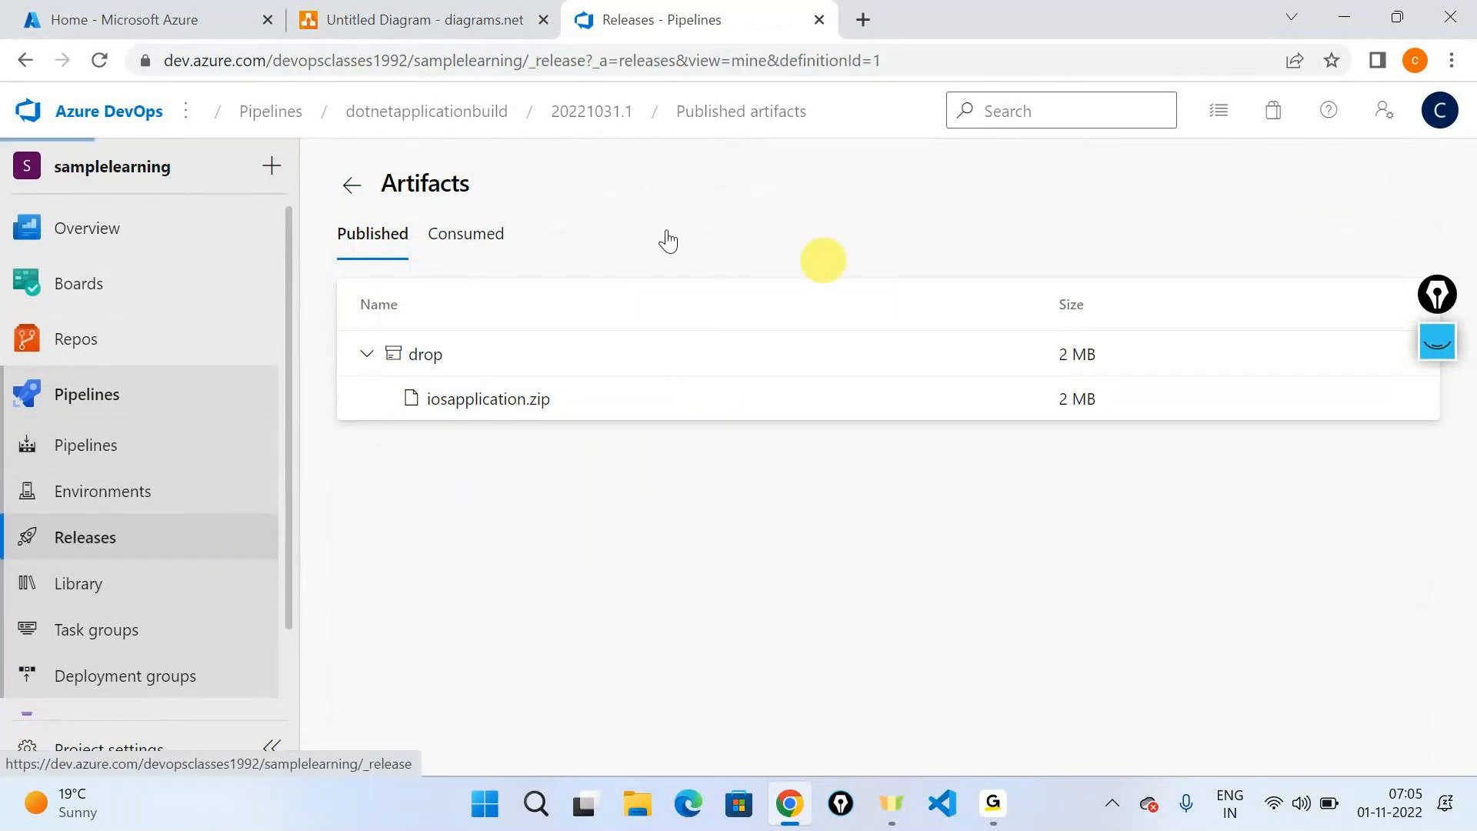
left_click(1168, 188)
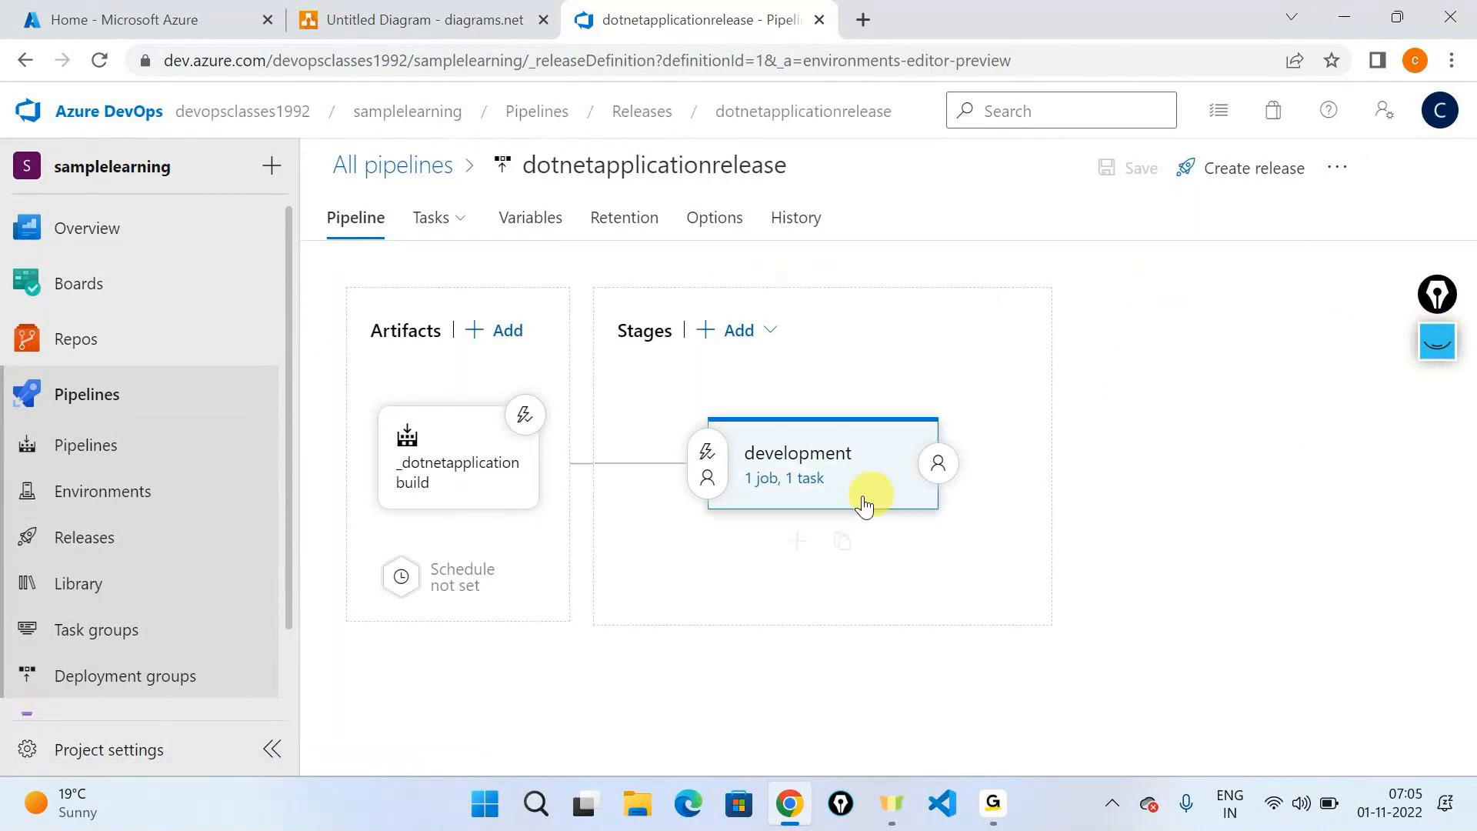
left_click(800, 483)
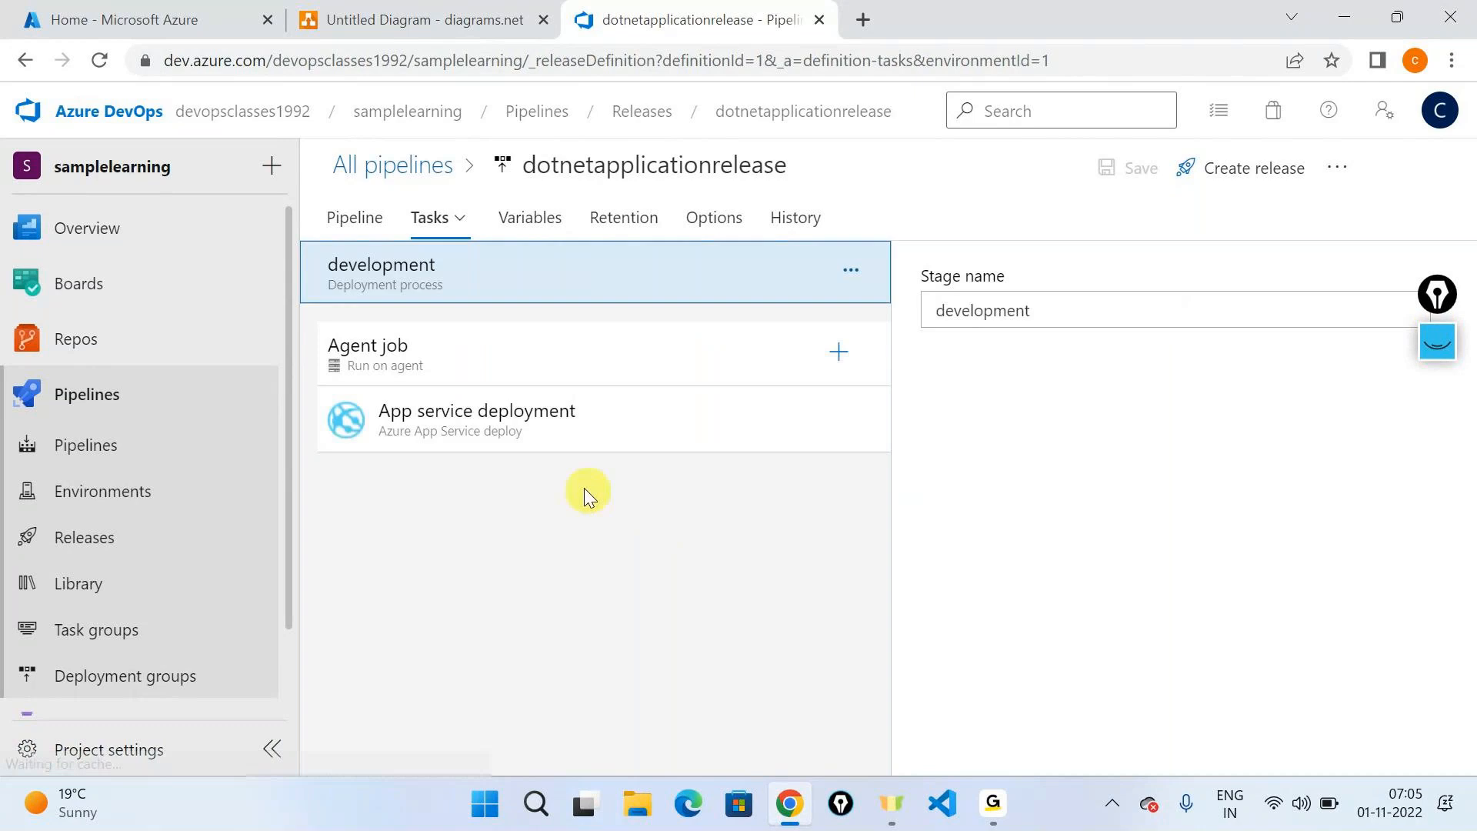
left_click(545, 452)
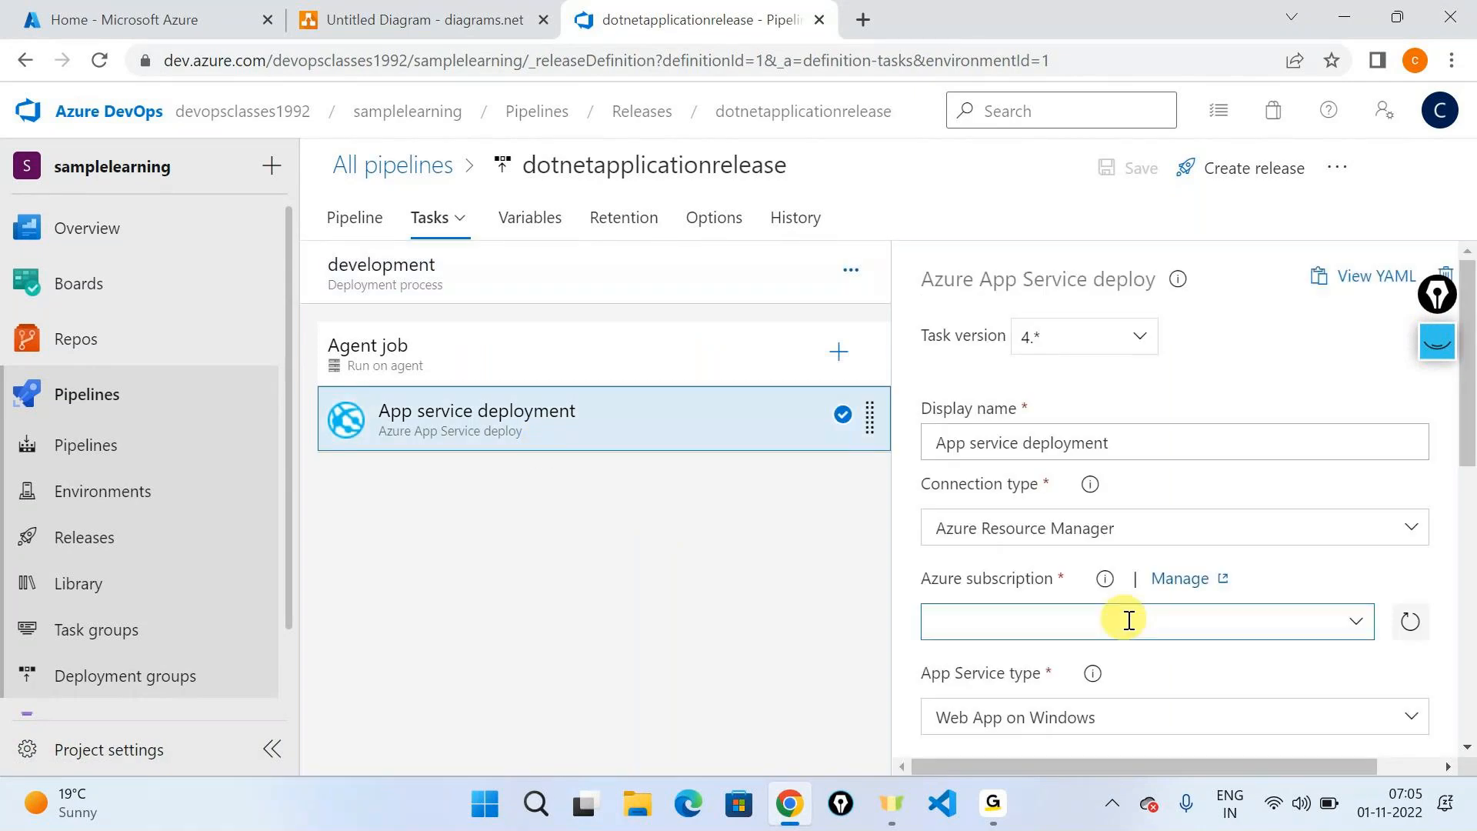
scroll(1220, 466, "down", 3)
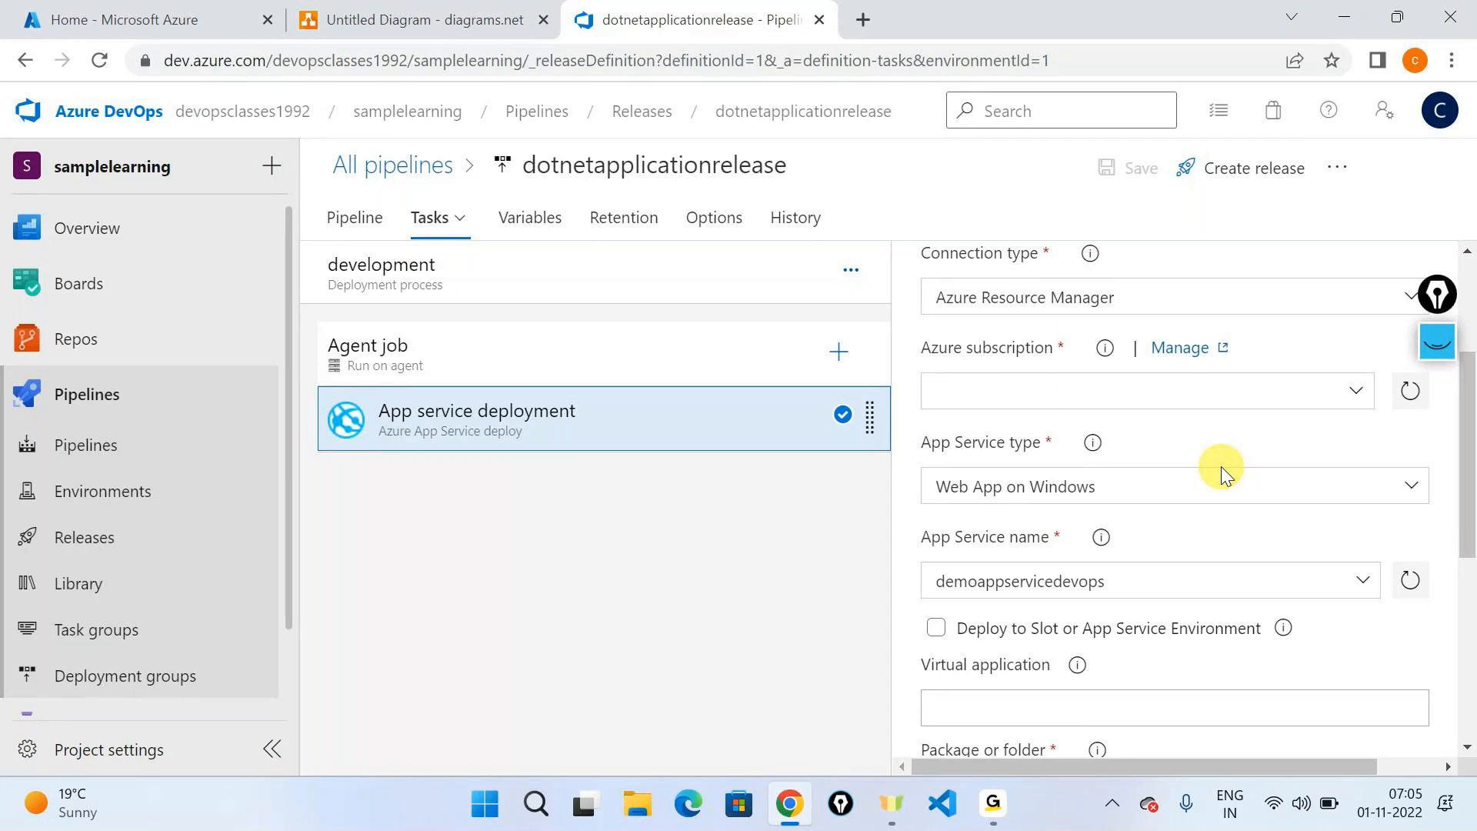
scroll(1221, 466, "up", 3)
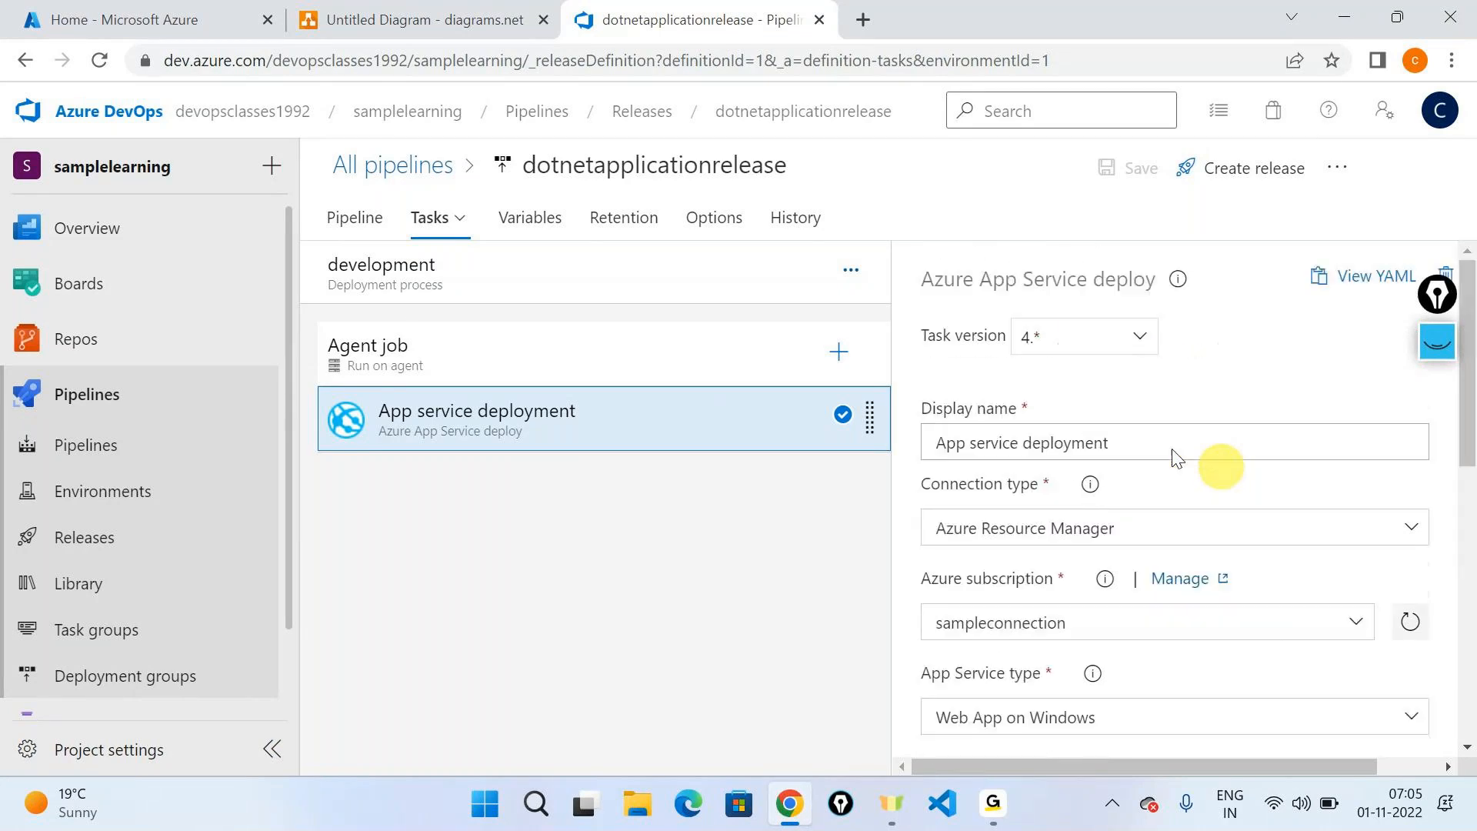
left_click(148, 29)
left_click(692, 20)
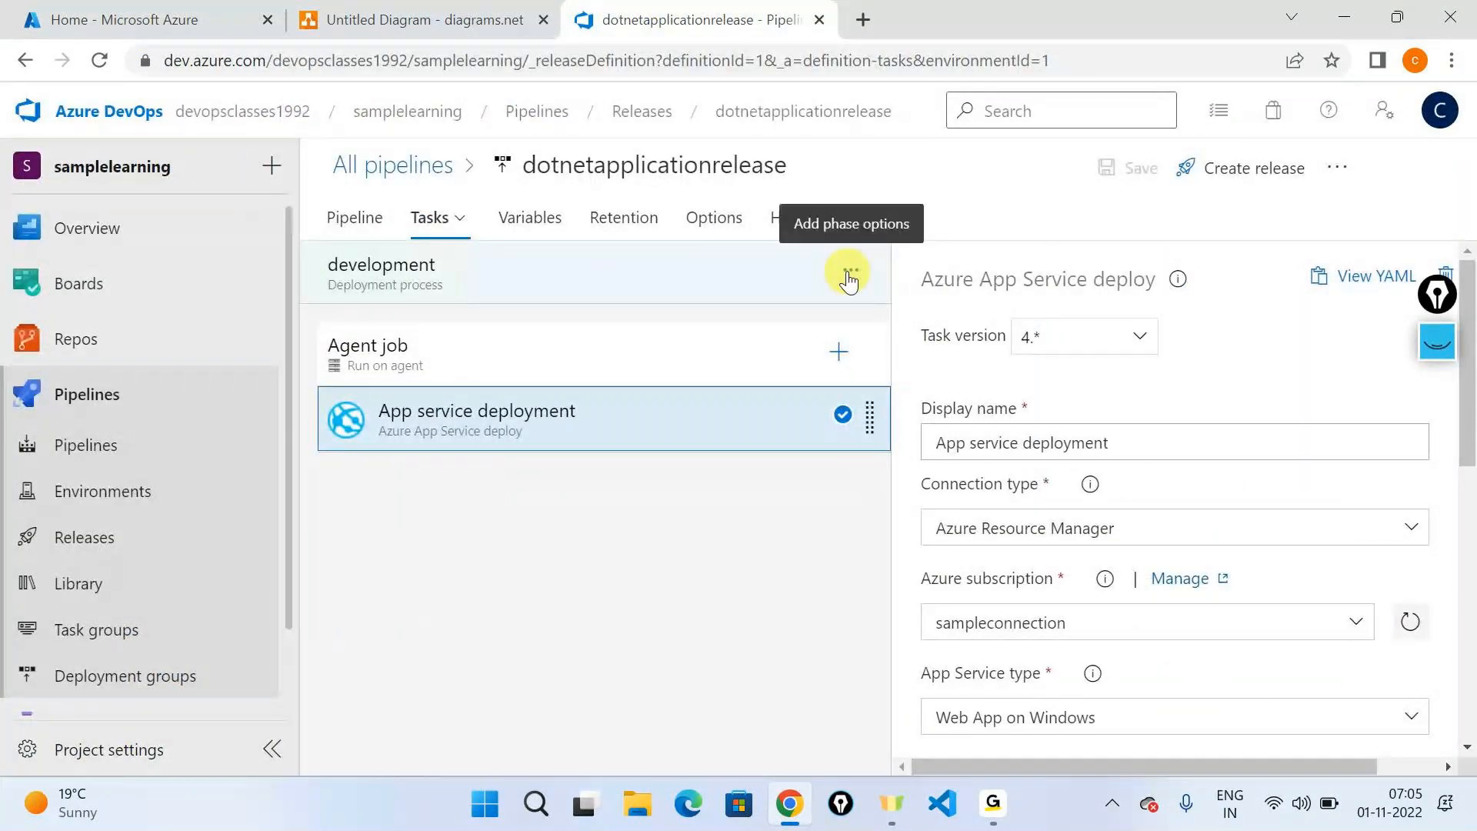
- Switch to the diagrams.net drawing and add a text label reading "Infra structure as a Code" near the page's upper middle
left_click(369, 19)
scroll(188, 354, "down", 5)
scroll(164, 435, "down", 3)
left_click_drag(120, 377, 850, 271)
type("Infra s")
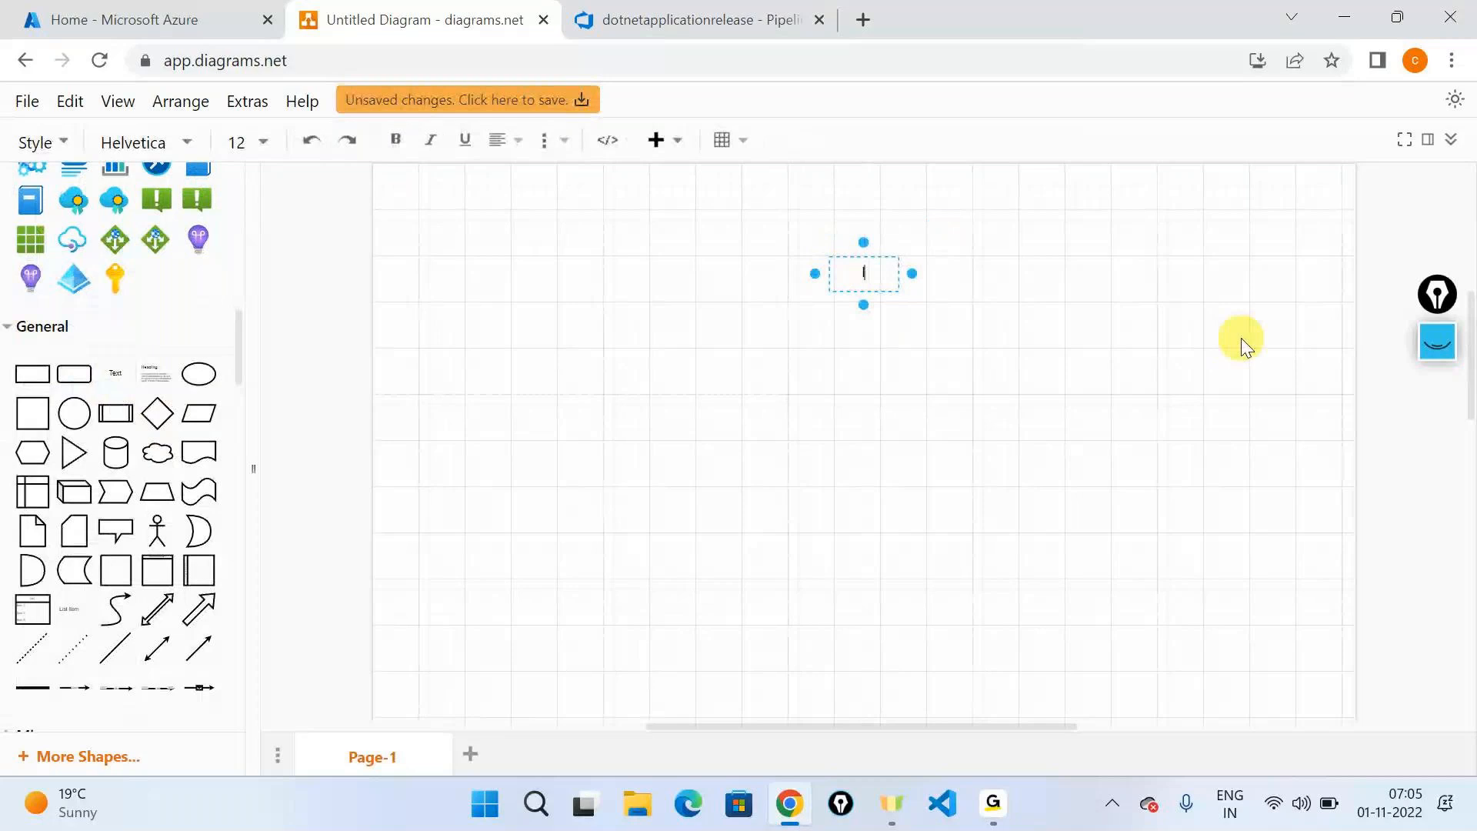
type("tructure as a")
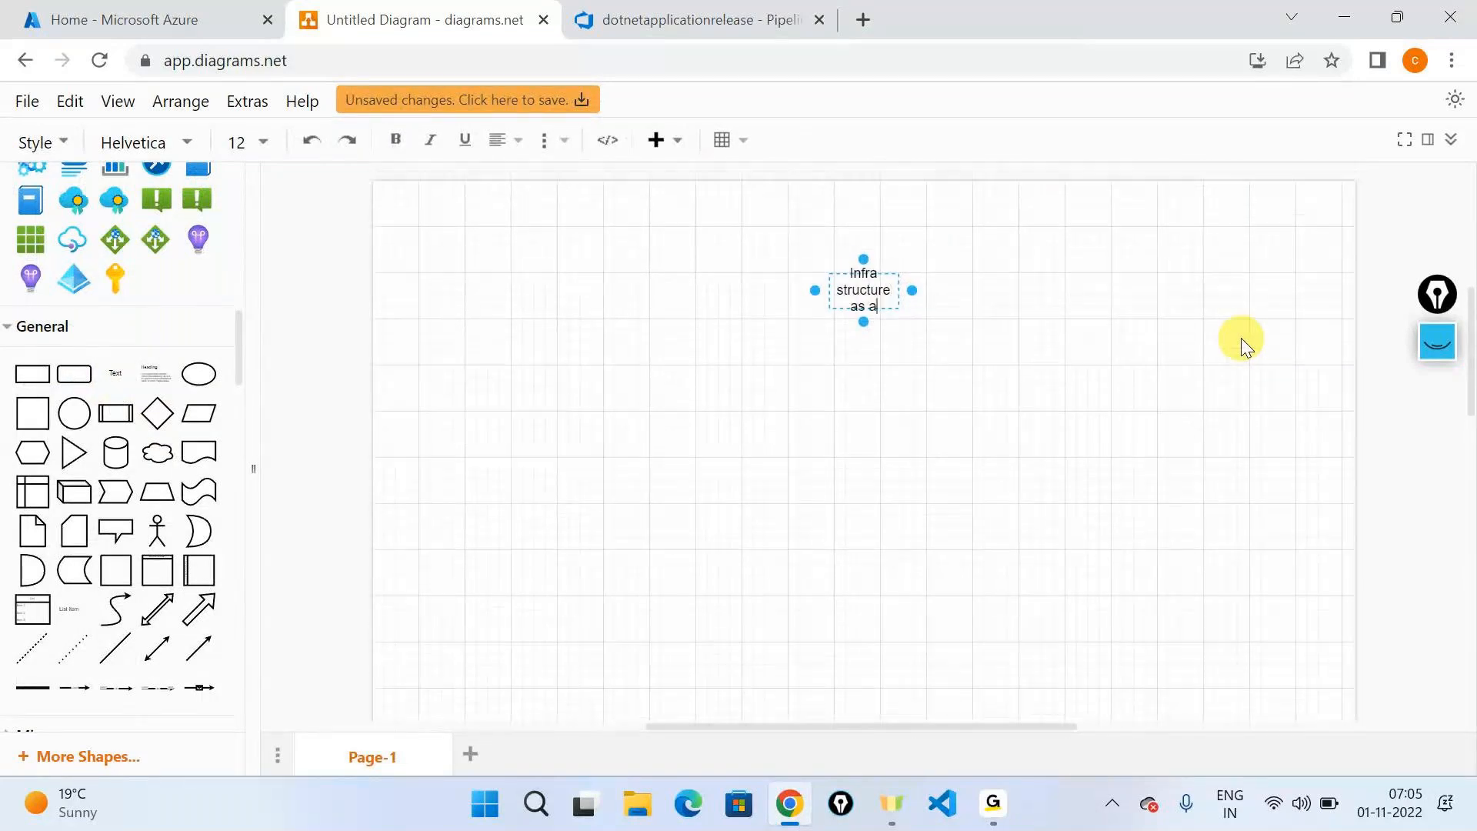
type(" Code")
left_click(1241, 338)
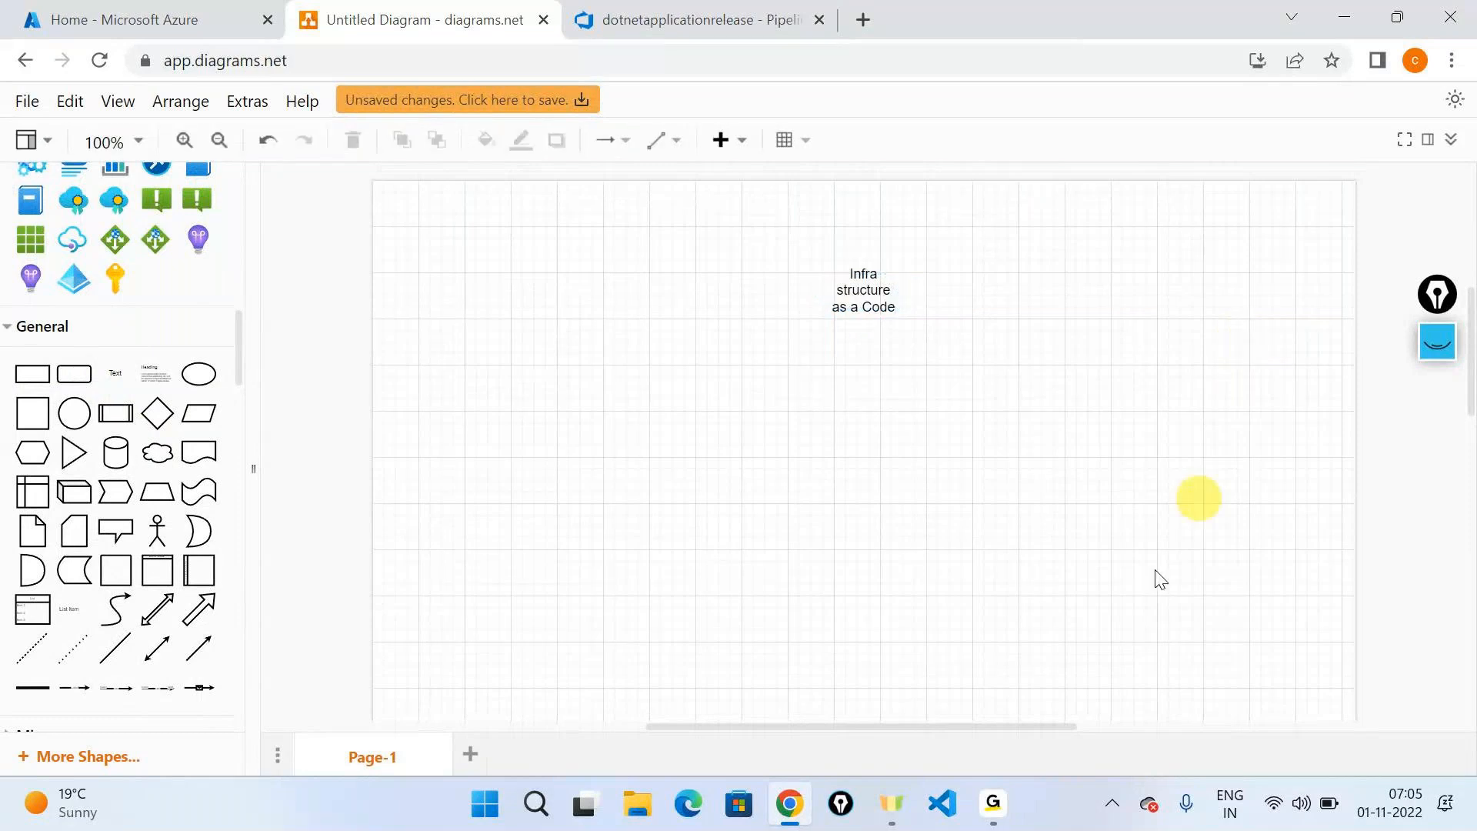
- Add a text label reading "JSON Code? ARM Templates" below and to the left of the "Infra structure as a Code" label
left_click_drag(115, 373, 519, 423)
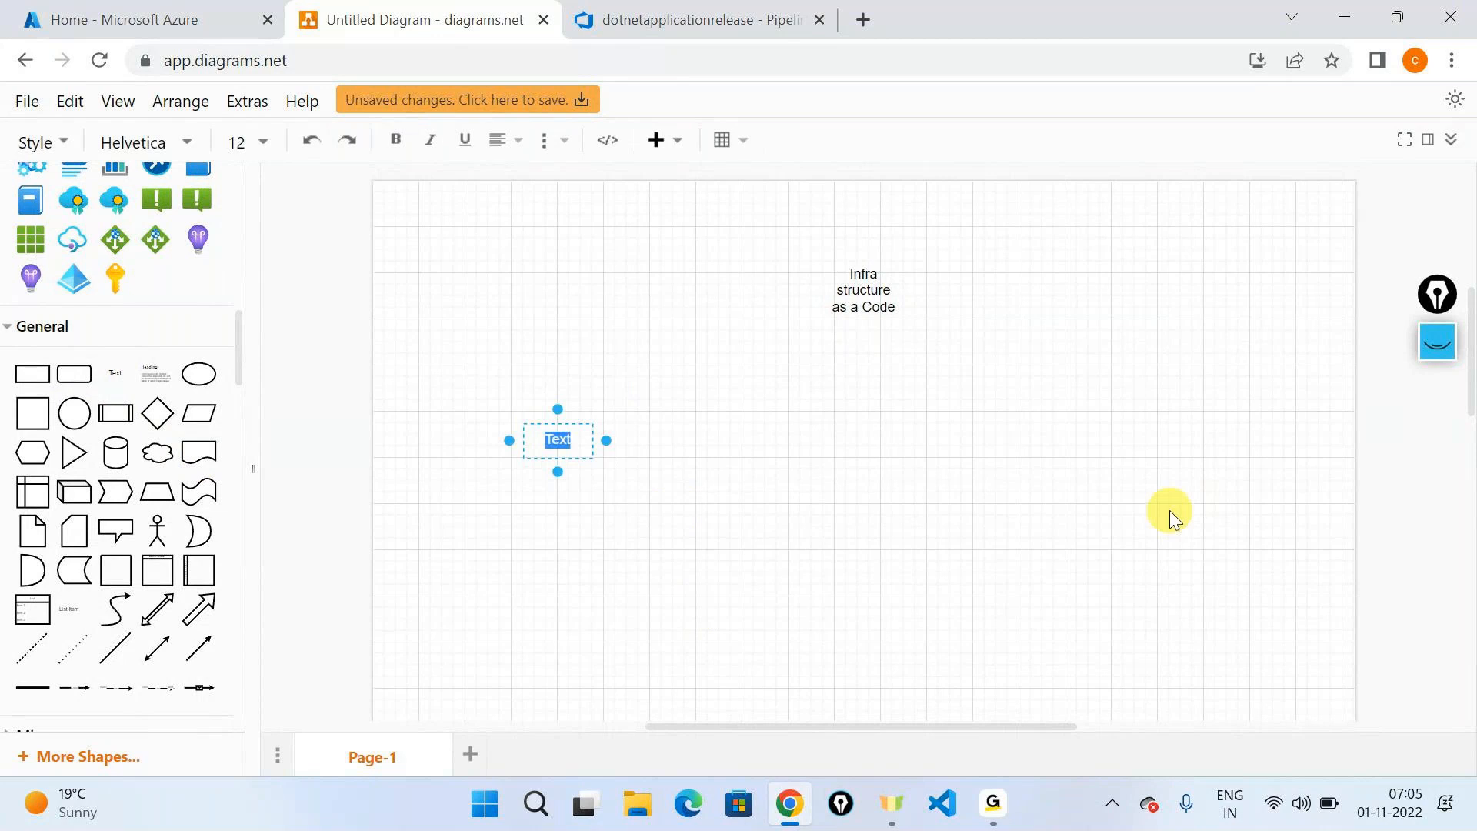
type("JSON Code? ")
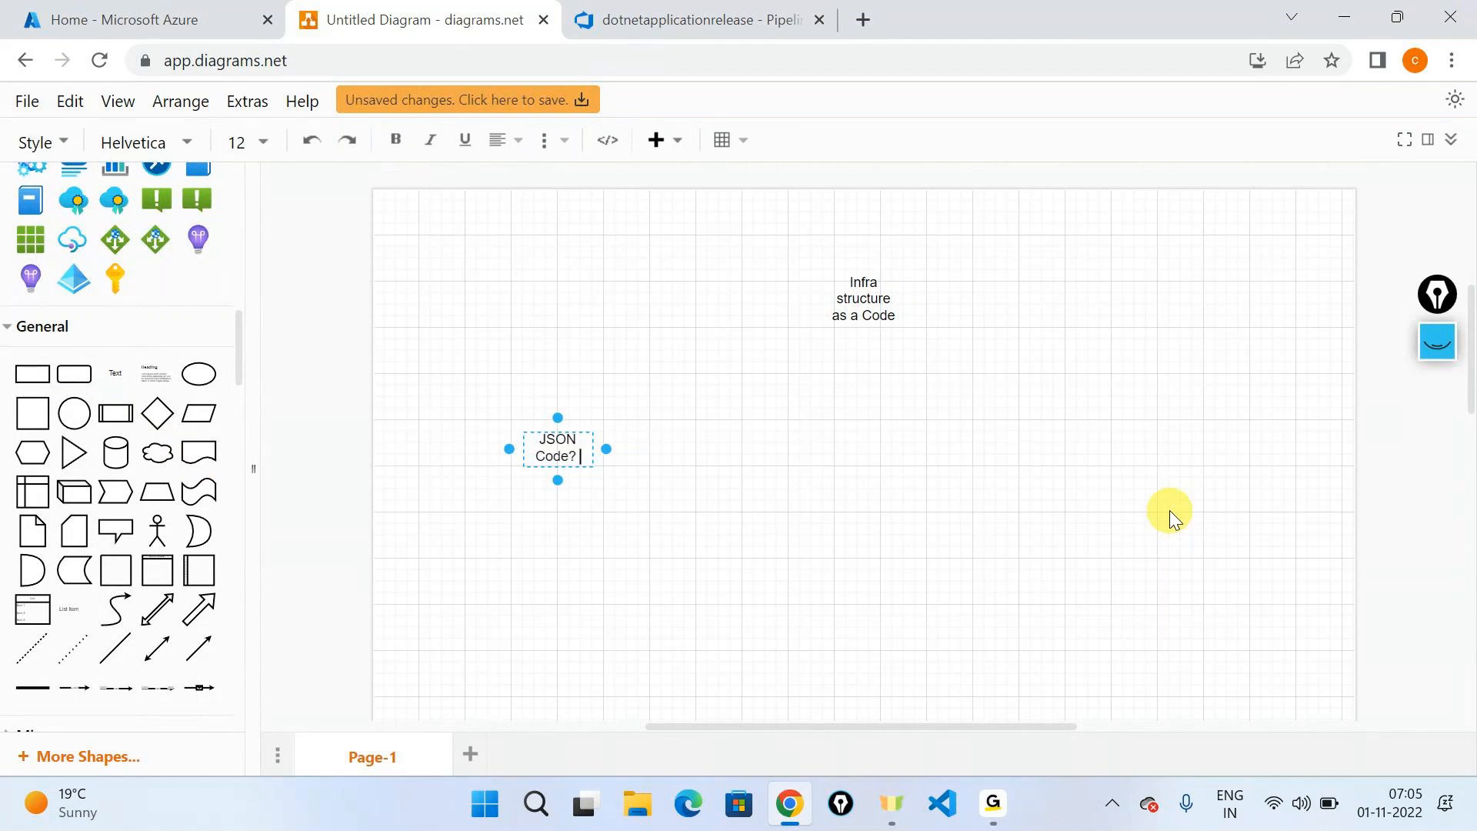
type("ARM")
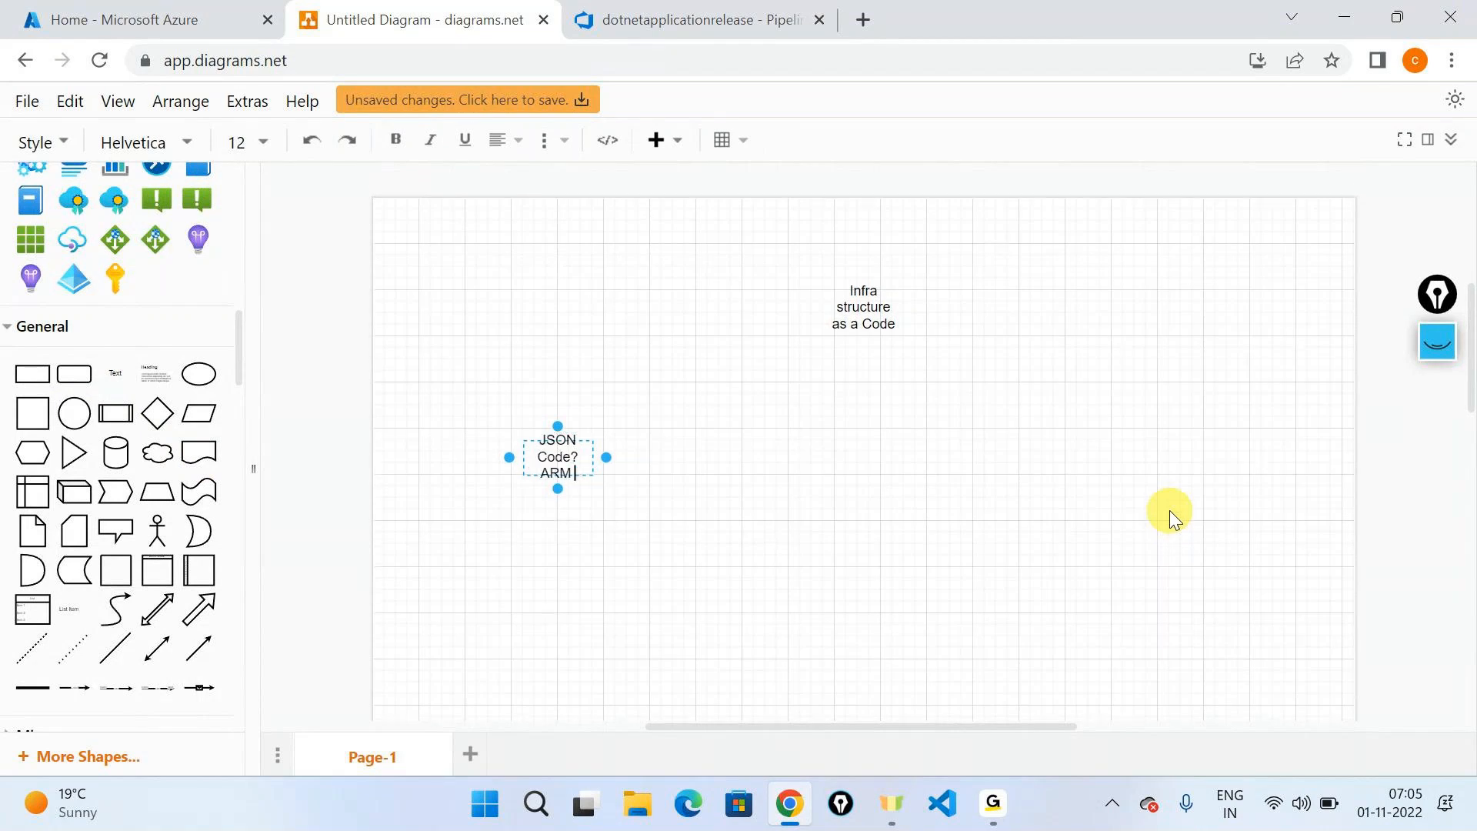
type(" Templates")
left_click(1169, 510)
- Place a new text element below the ARM Templates label, and widen and reposition that label so it fits on one line
left_click_drag(115, 373, 520, 560)
left_click(539, 475)
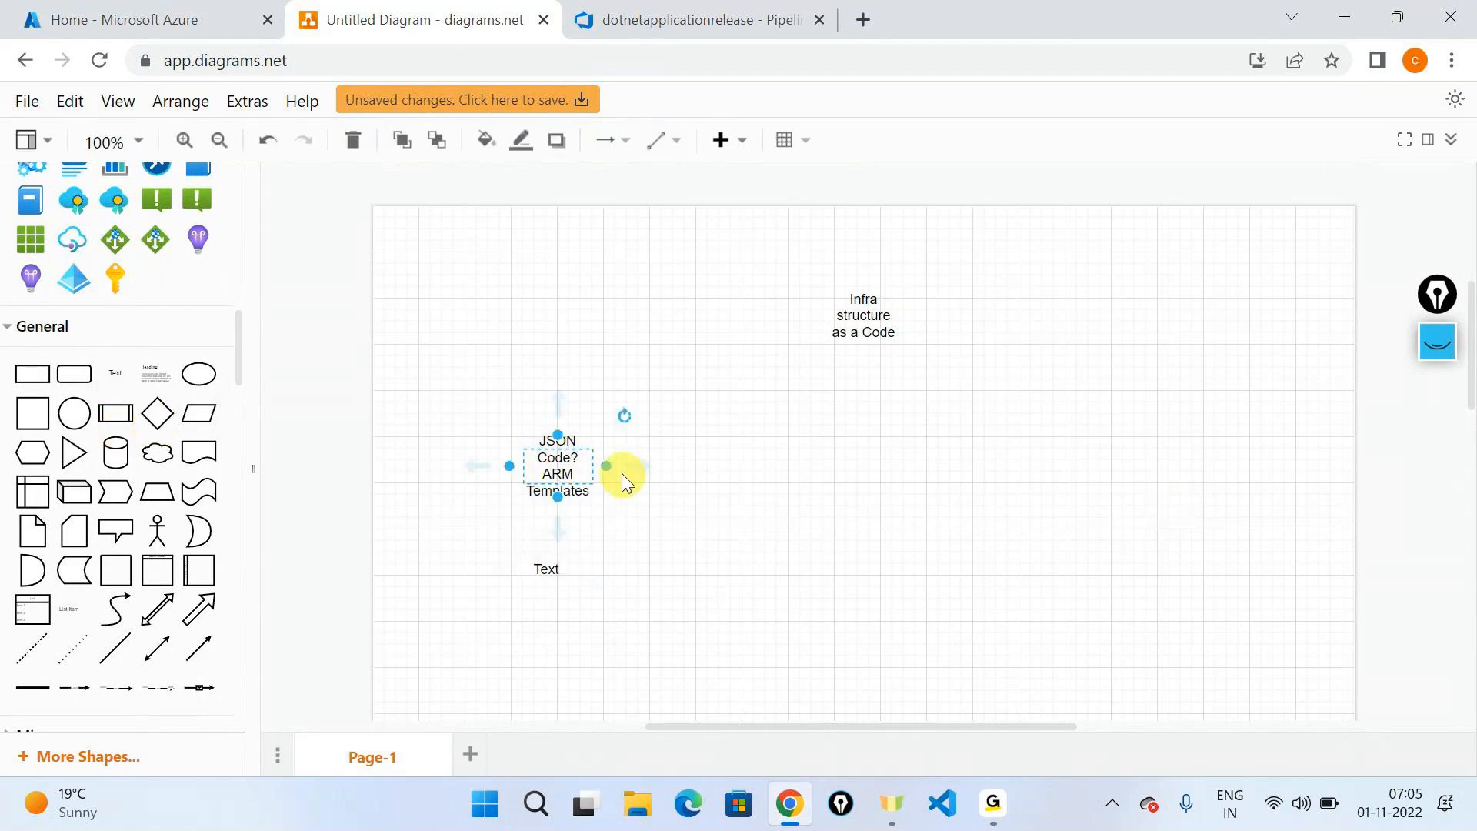
left_click_drag(607, 465, 916, 489)
left_click_drag(789, 465, 653, 442)
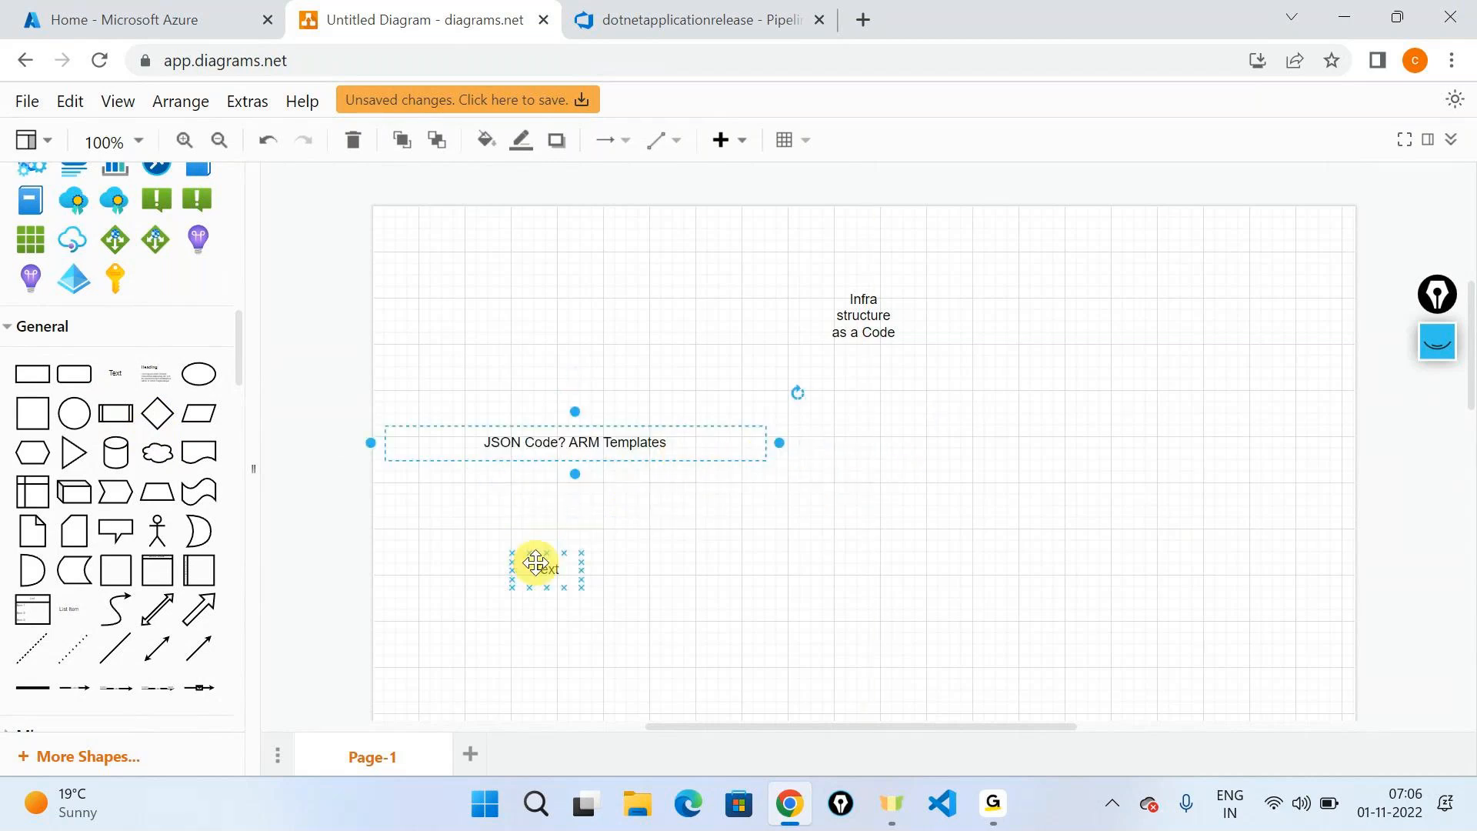
- Check the App Service name in the Azure DevOps deployment task against the App Services list in the Azure portal
left_click(616, 32)
scroll(1031, 348, "down", 5)
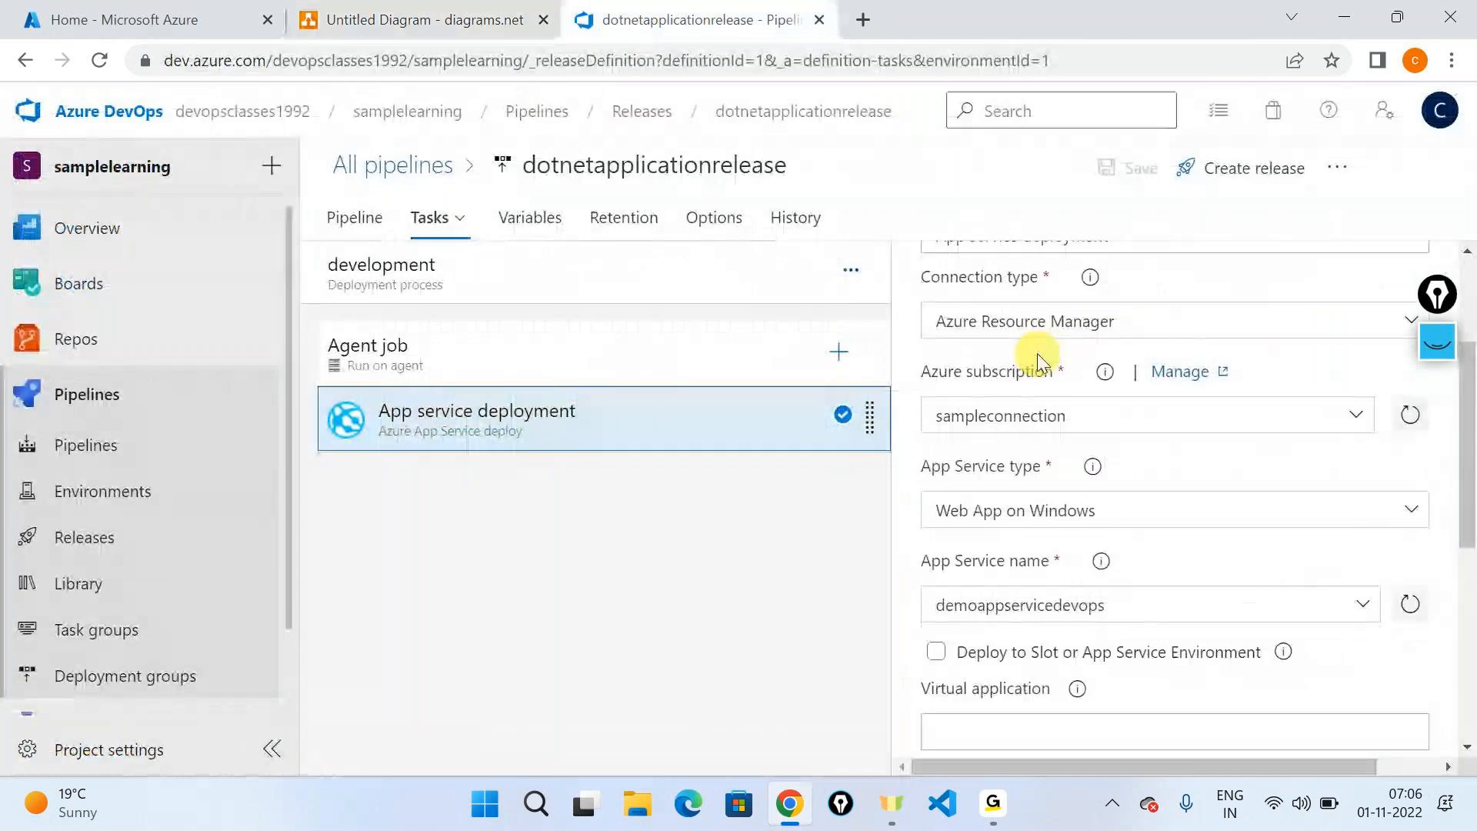
left_click_drag(931, 467, 1154, 451)
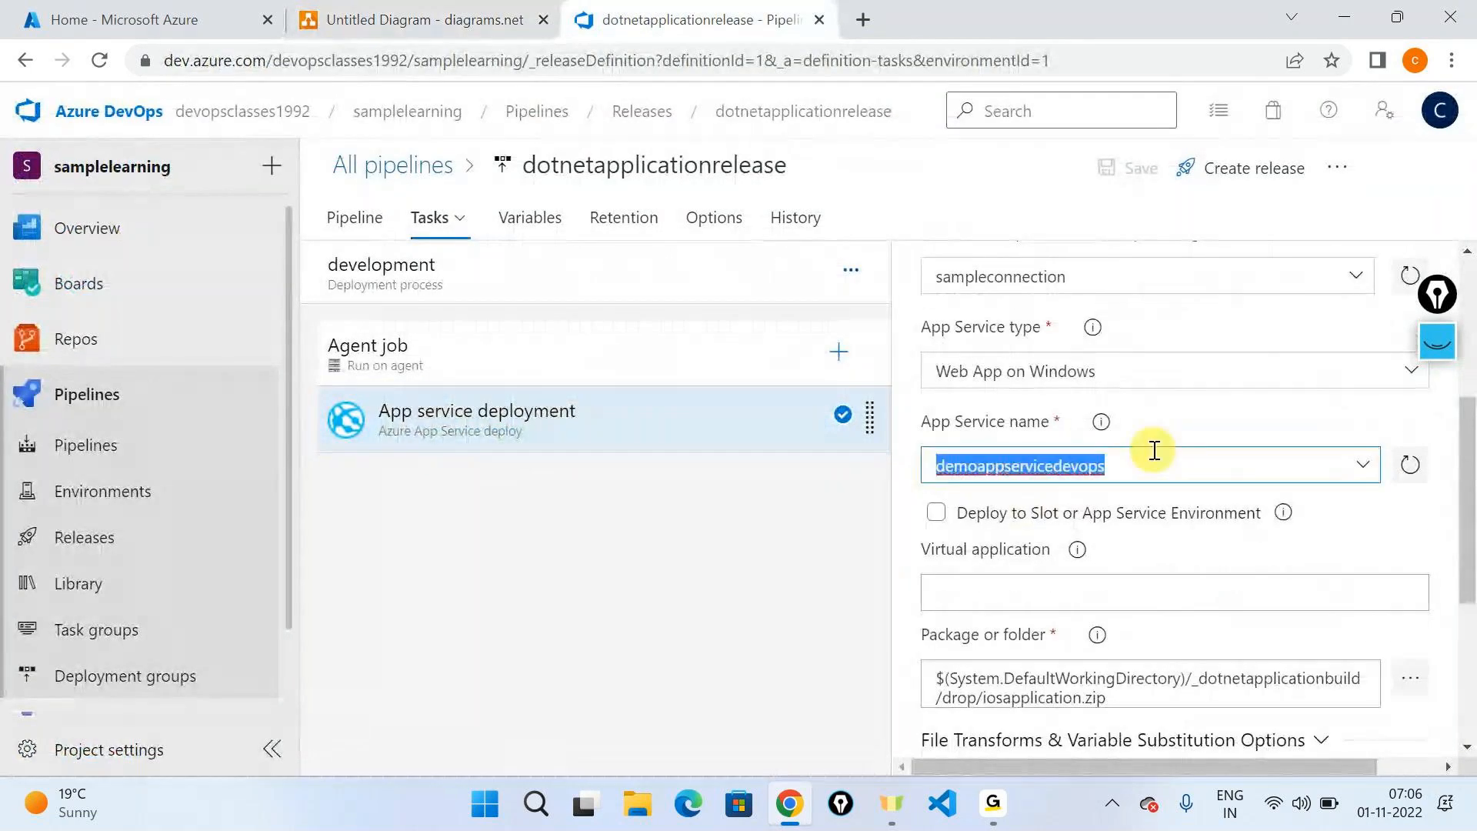
left_click(123, 17)
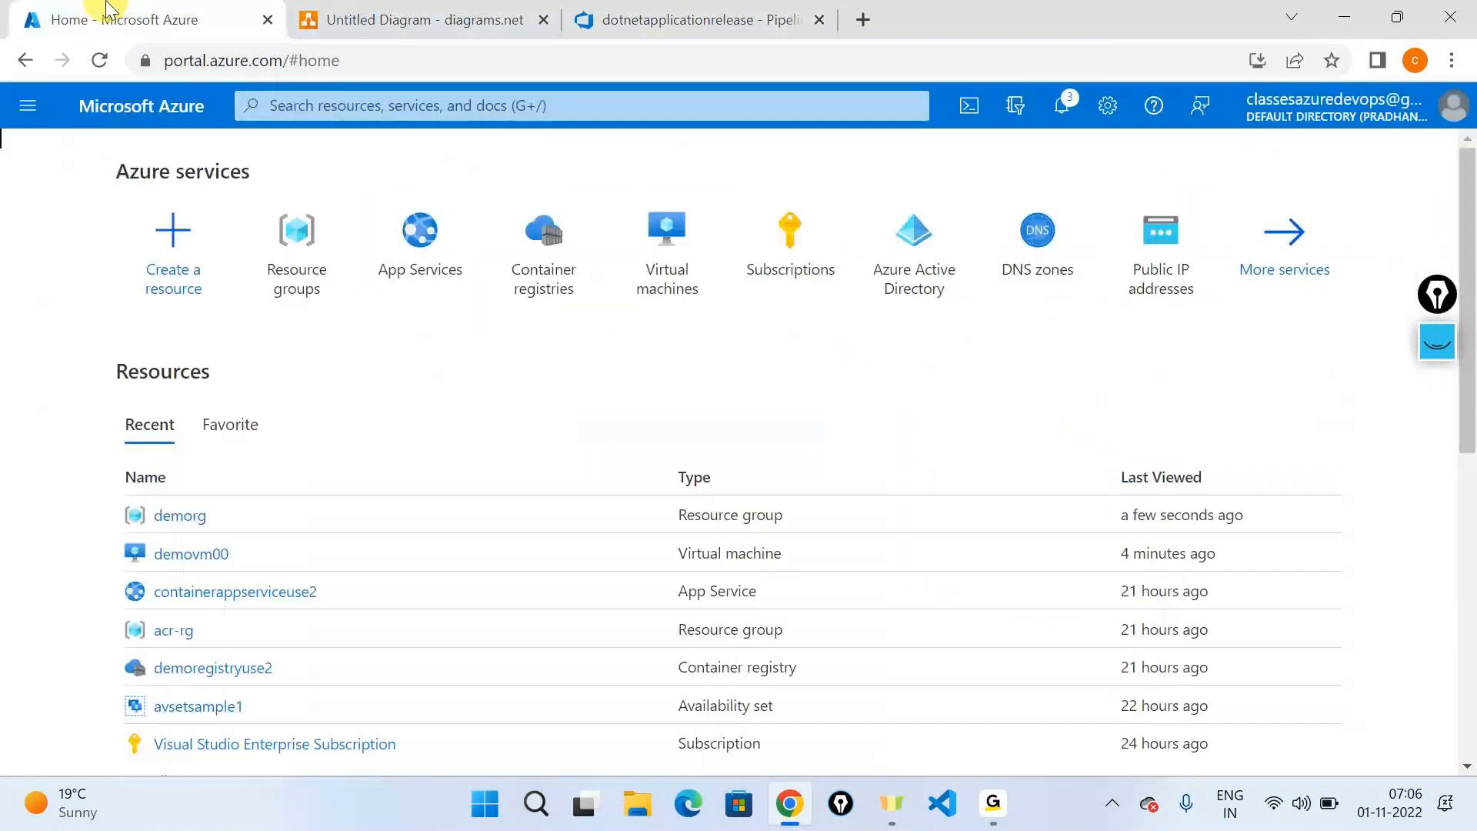
left_click(419, 238)
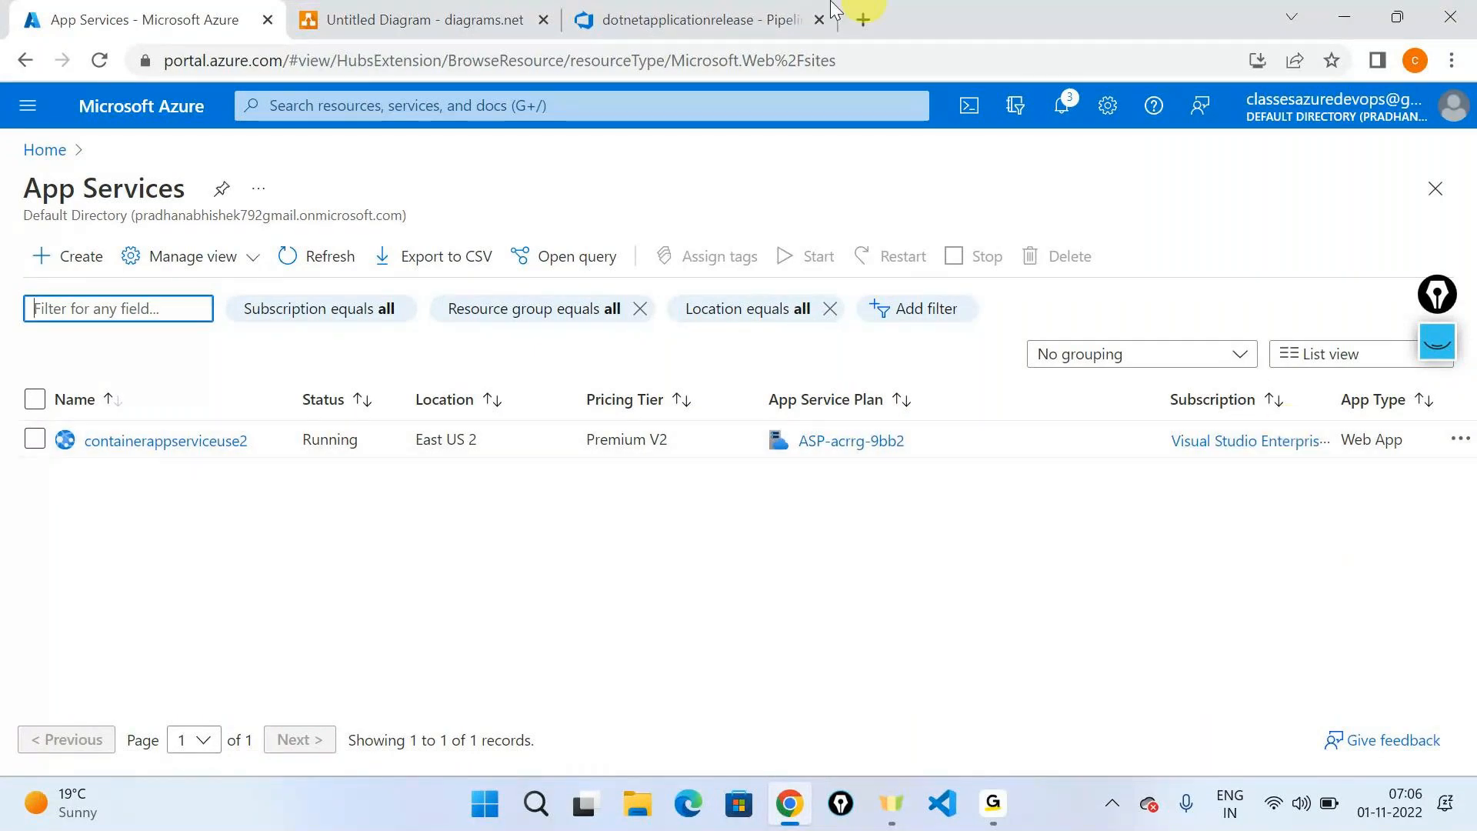
- Label the new text element in the diagrams.net drawing "Create the app service using the DevOps practice", fitted on one line beneath the ARM Templates label
left_click(408, 20)
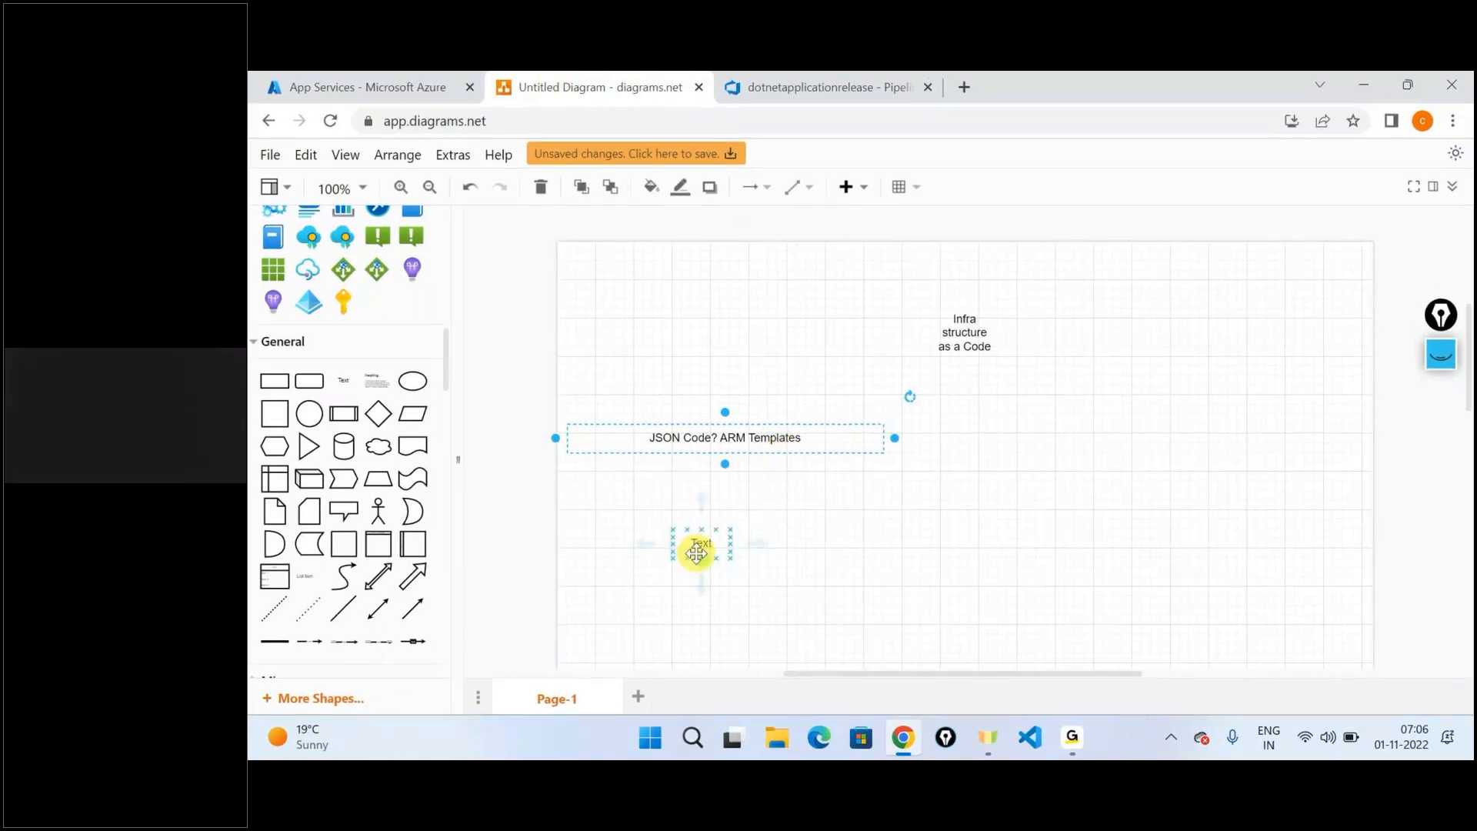
double_click(696, 552)
type("Create the app servi")
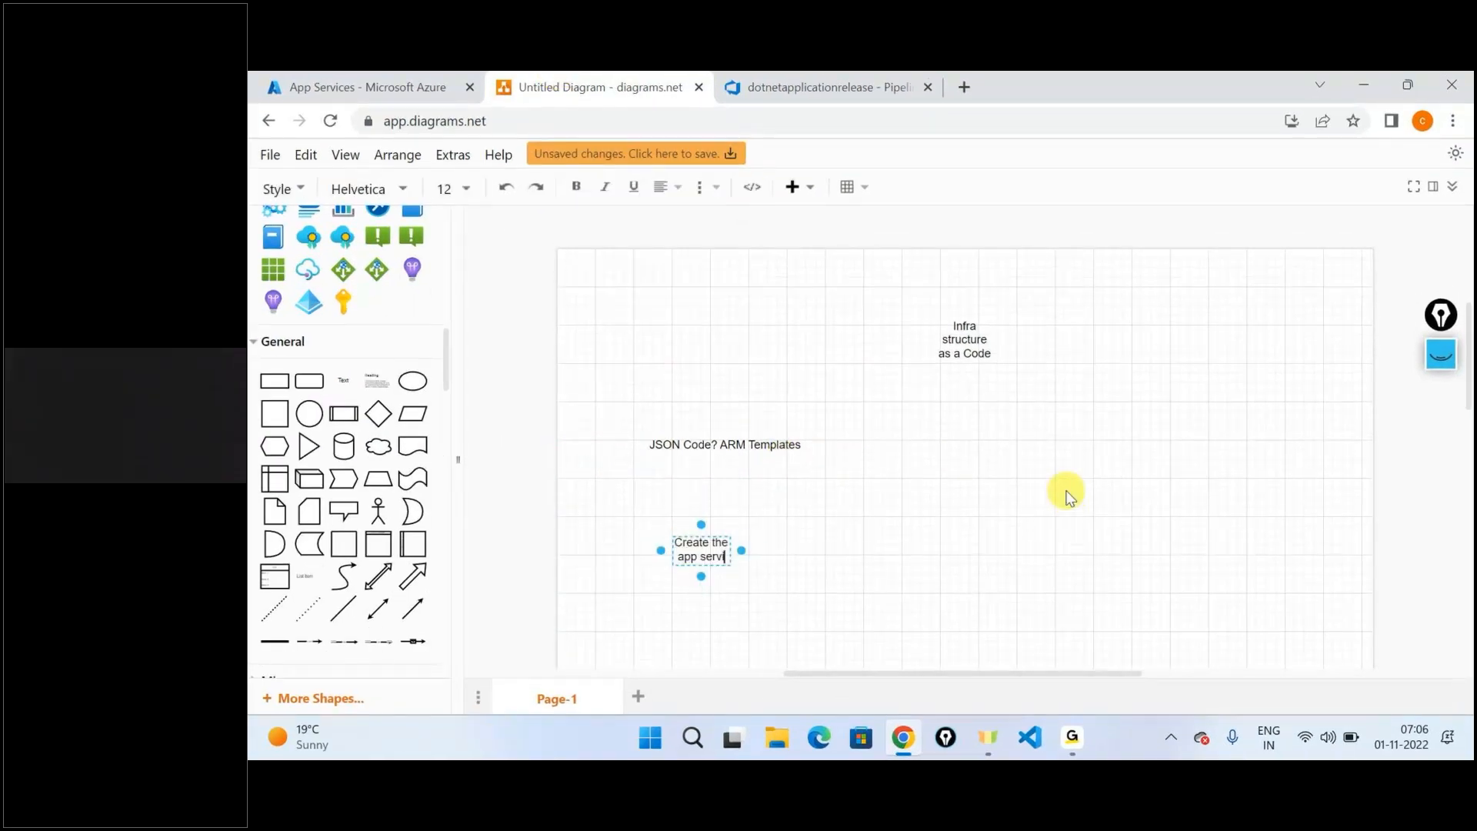
type("vce")
key("BackSpace")
key("BackSpace")
key("BackSpace")
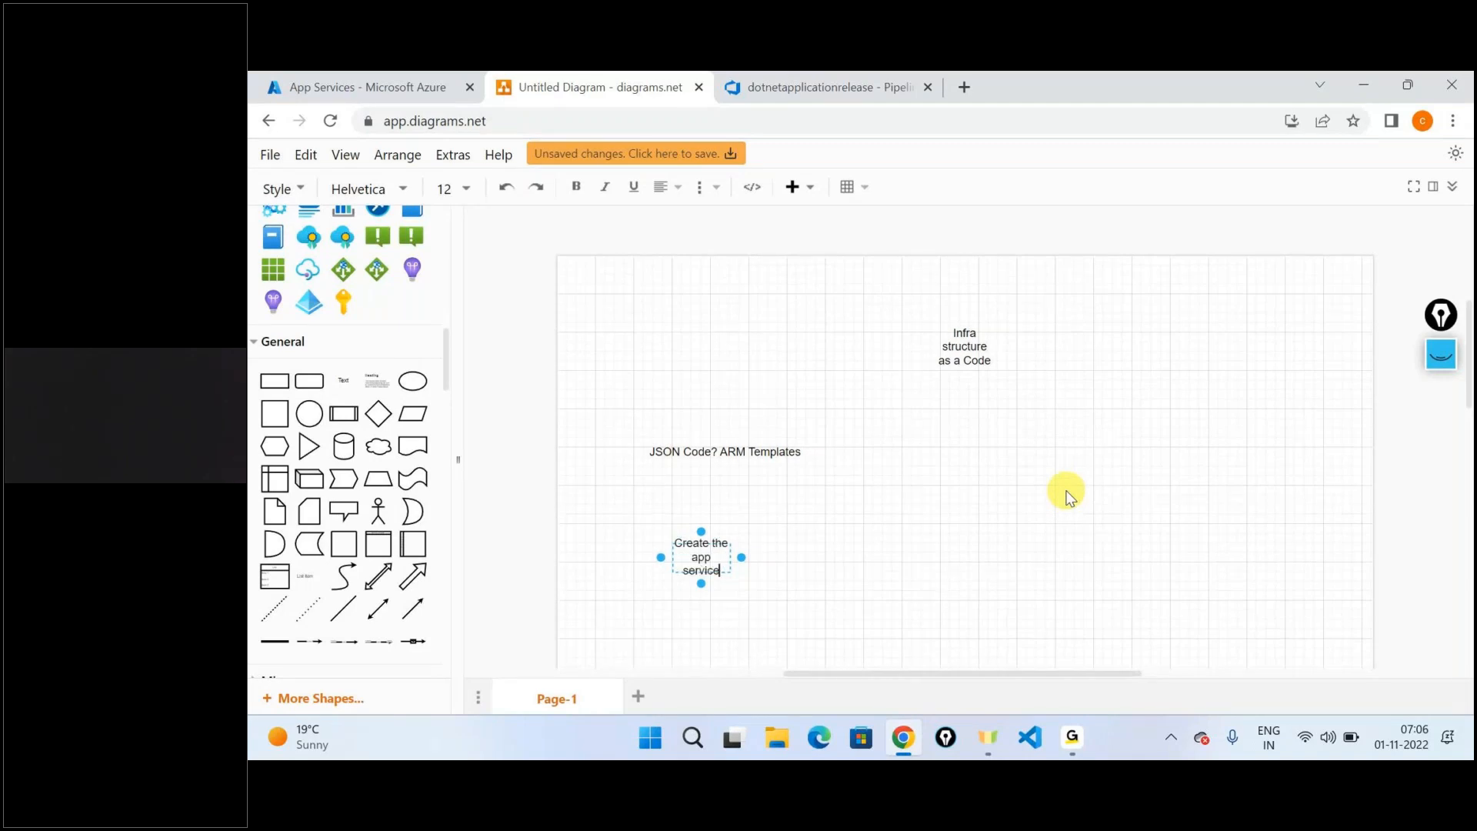
type("ce using the DevOps")
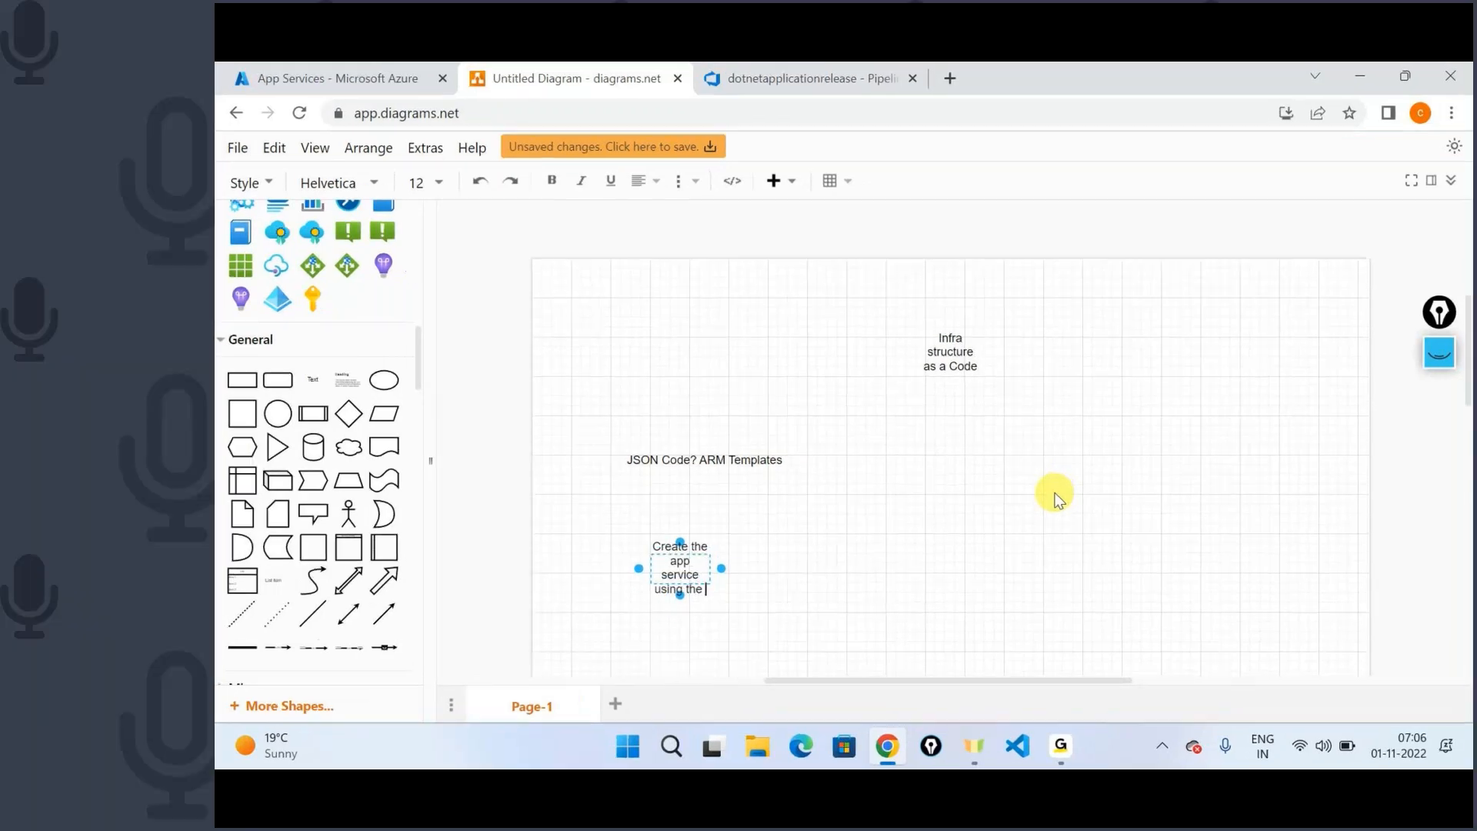
type(" p")
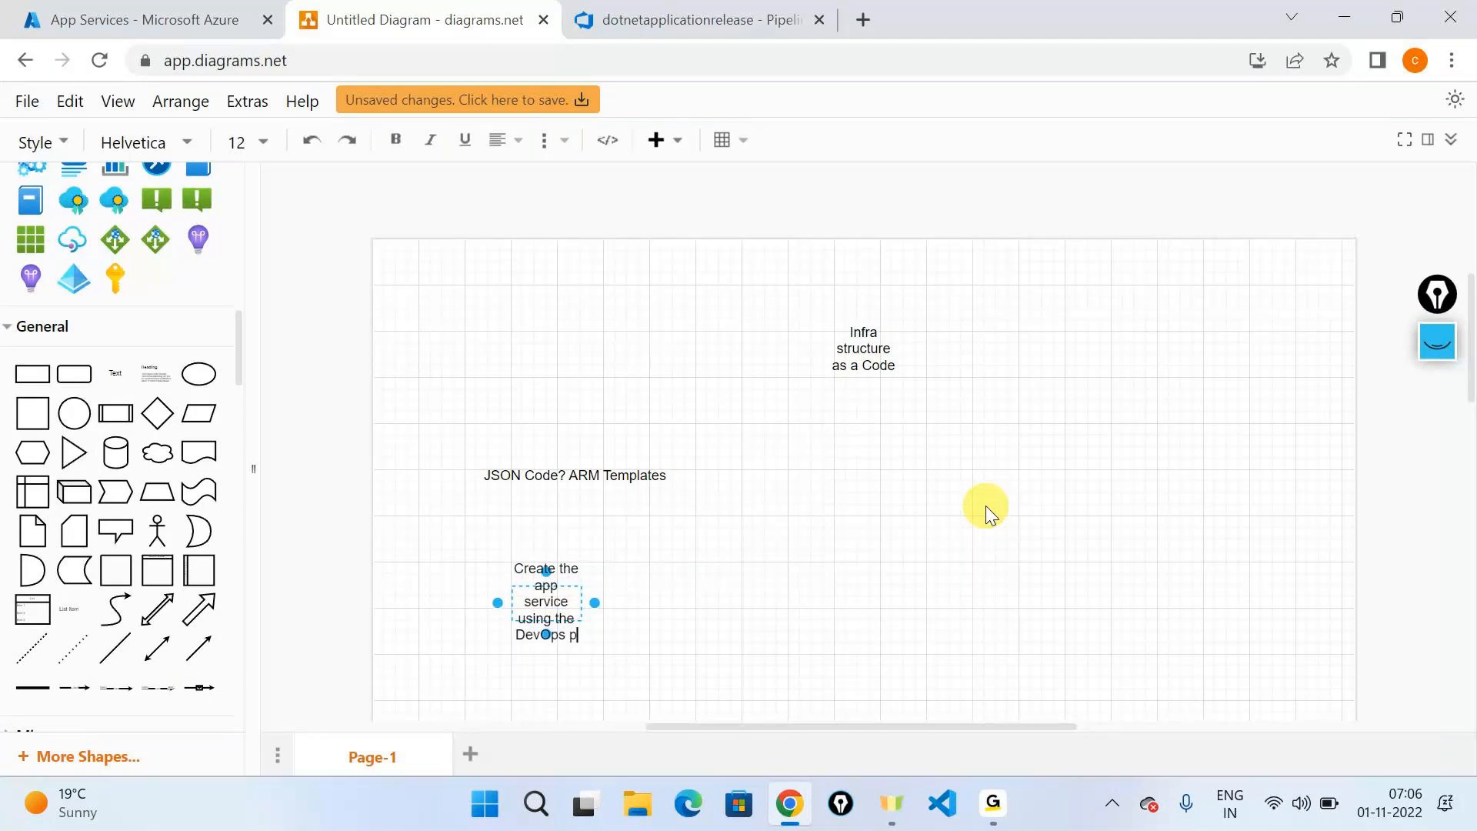
type("ractic")
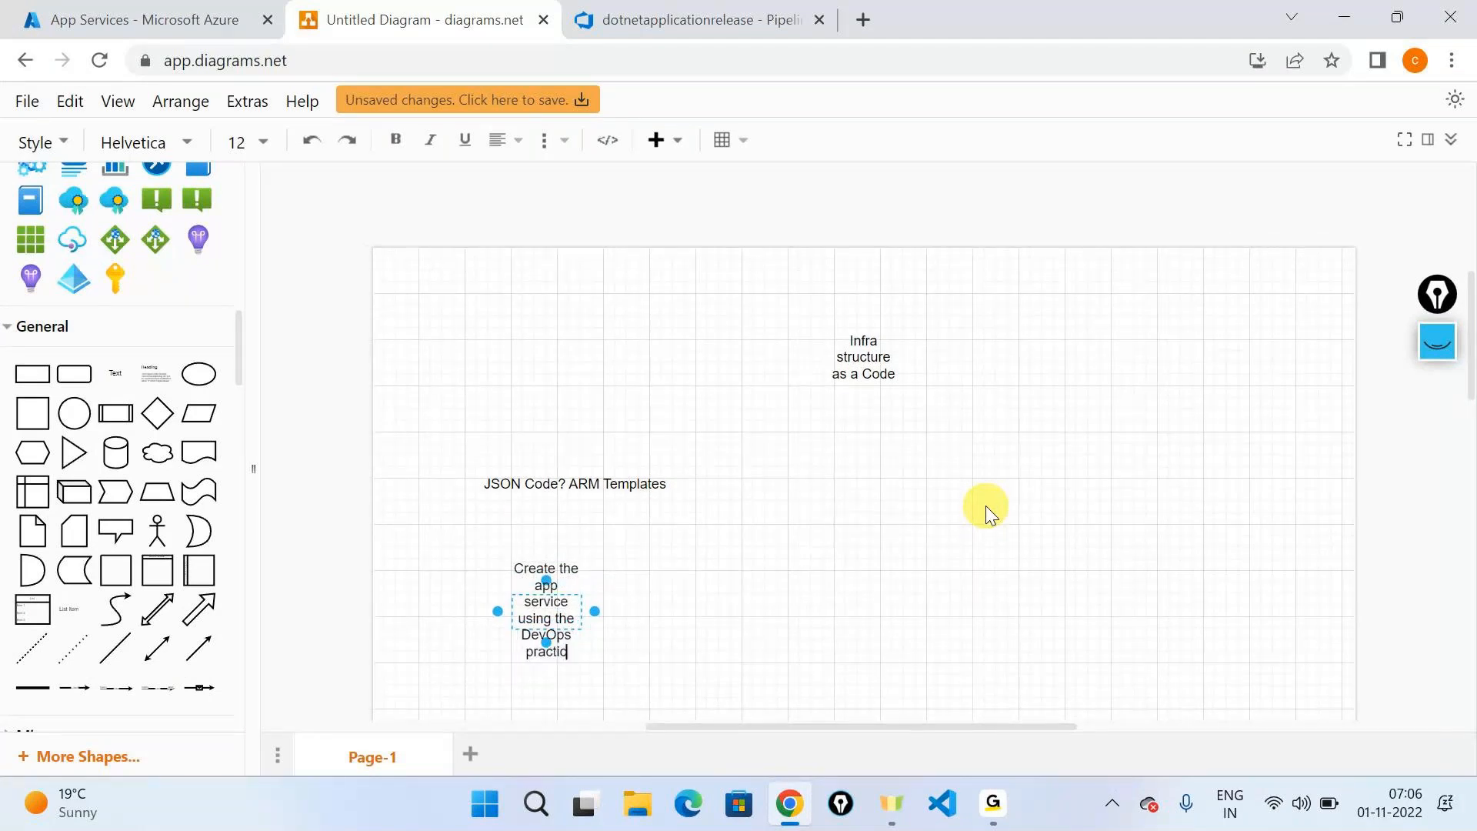
type("e")
left_click_drag(595, 613, 671, 536)
left_click(1073, 585)
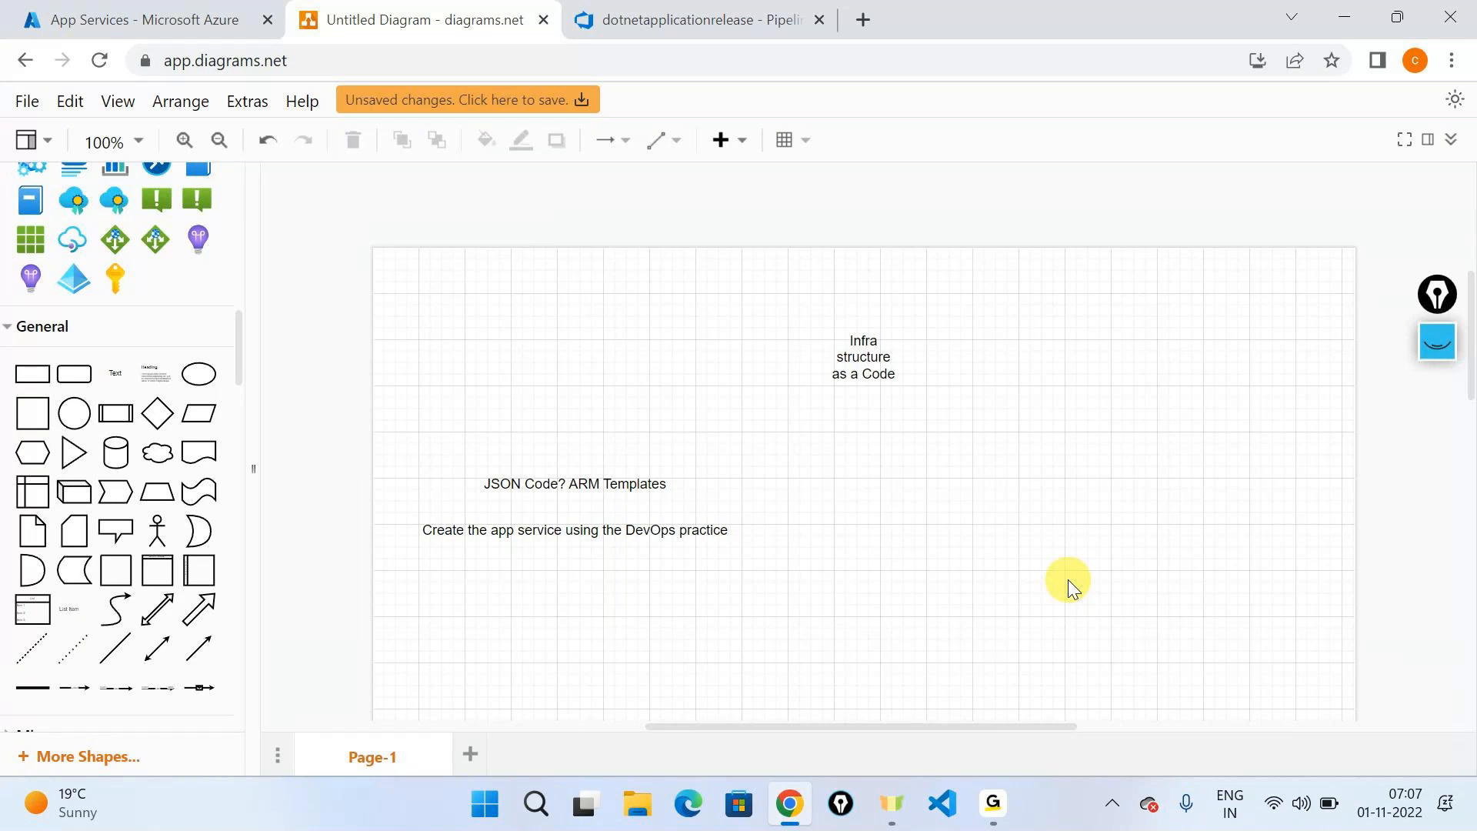
- Widen the "Infra structure as a Code" label so its text fits on one line
left_click(851, 357)
mouse_move(913, 357)
left_mouse_down()
mouse_move(1119, 356)
mouse_move(937, 354)
left_mouse_up()
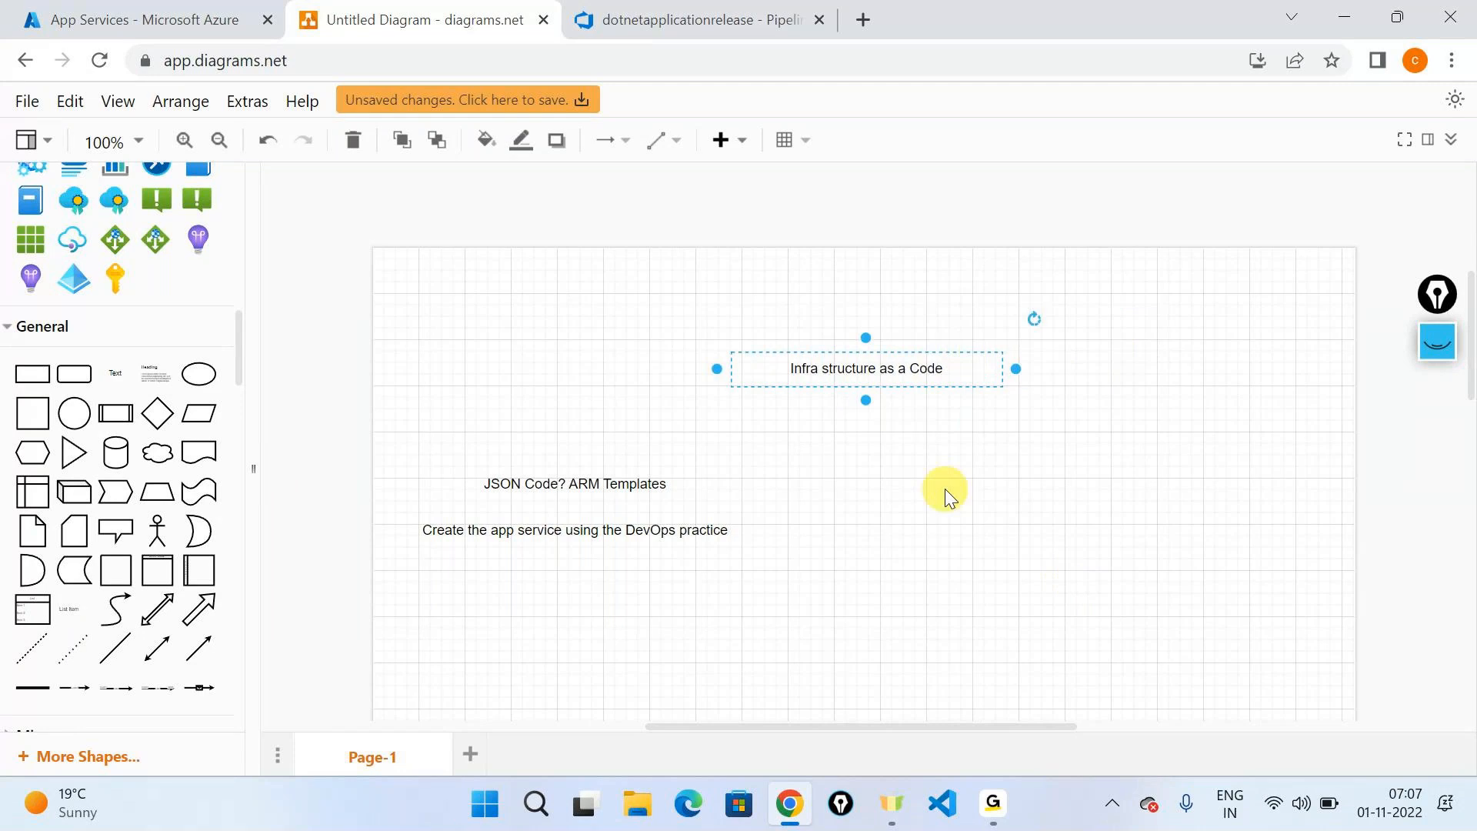
left_click(944, 487)
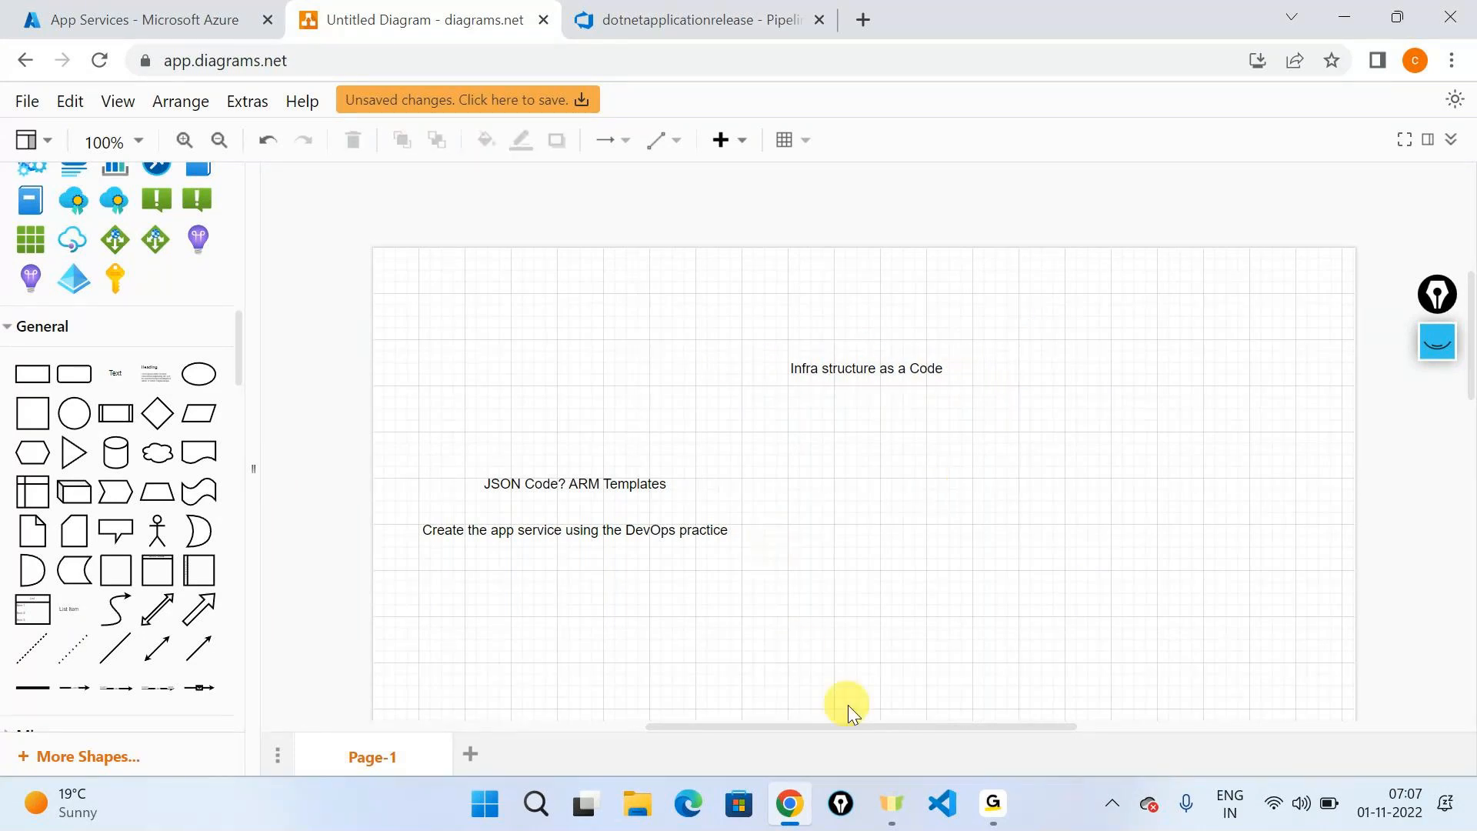
mouse_move(992, 803)
left_click(1079, 647)
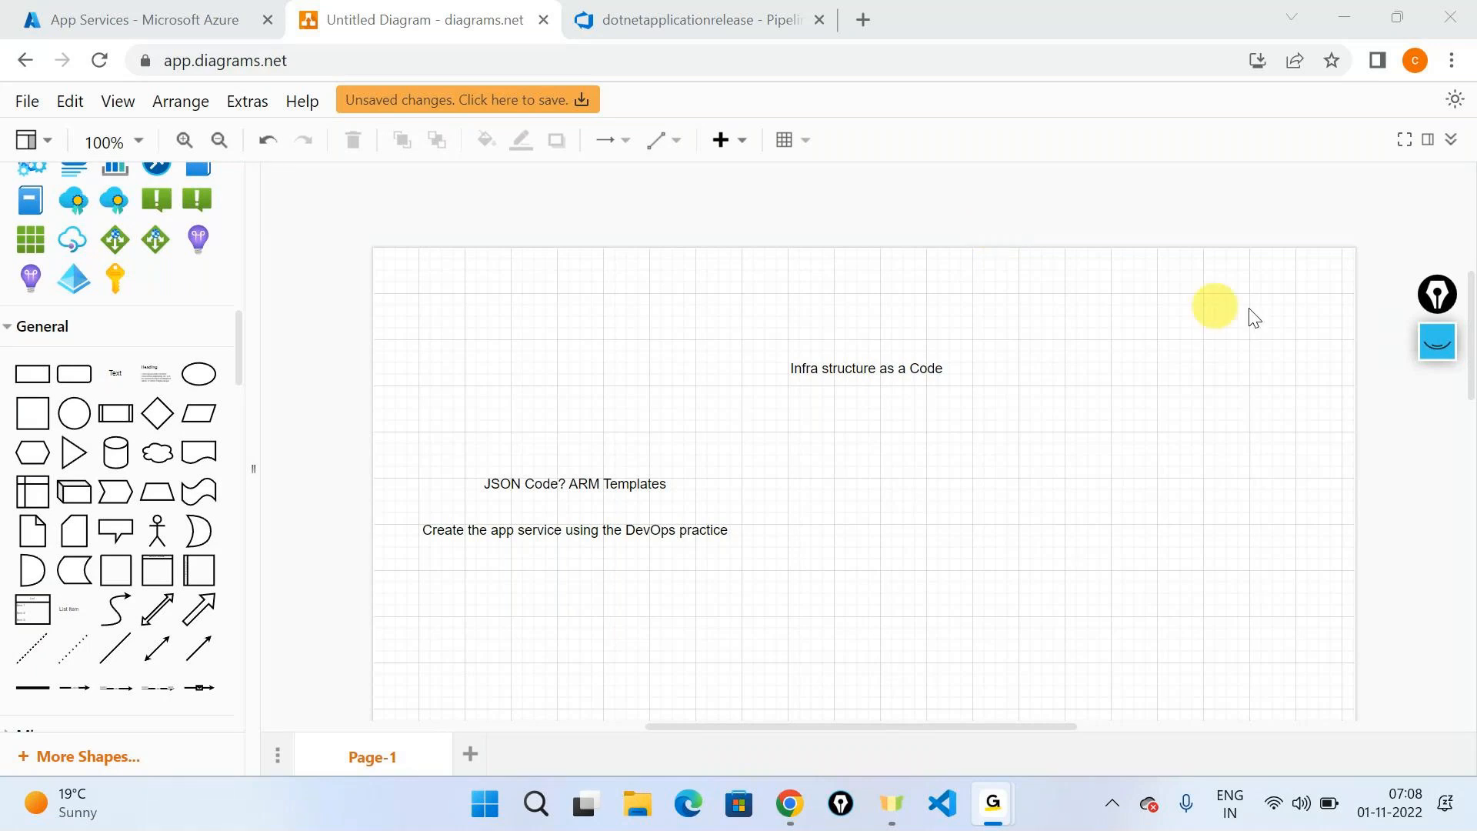
left_click(762, 478)
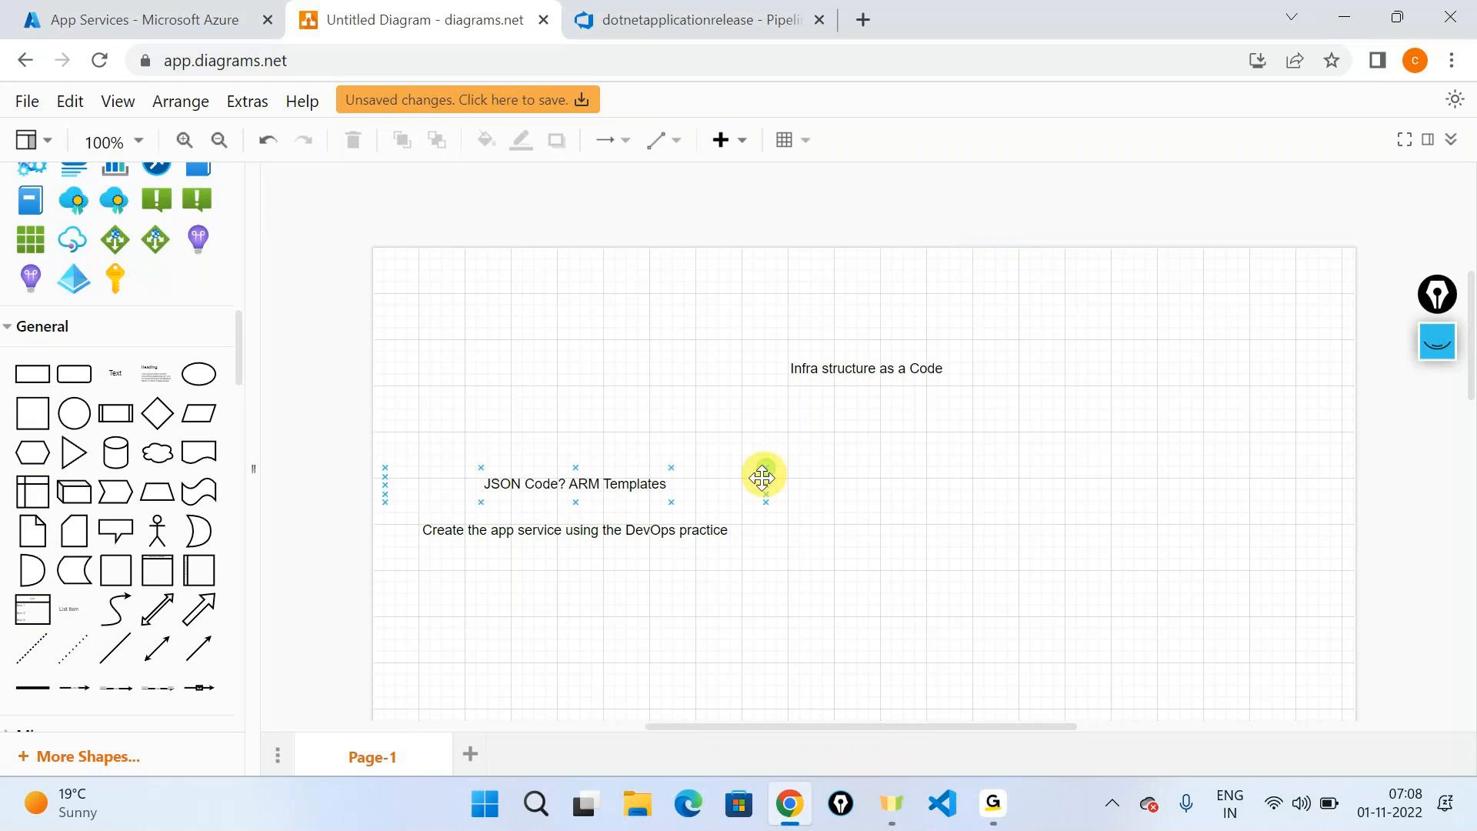
left_click(762, 478)
left_click(621, 316)
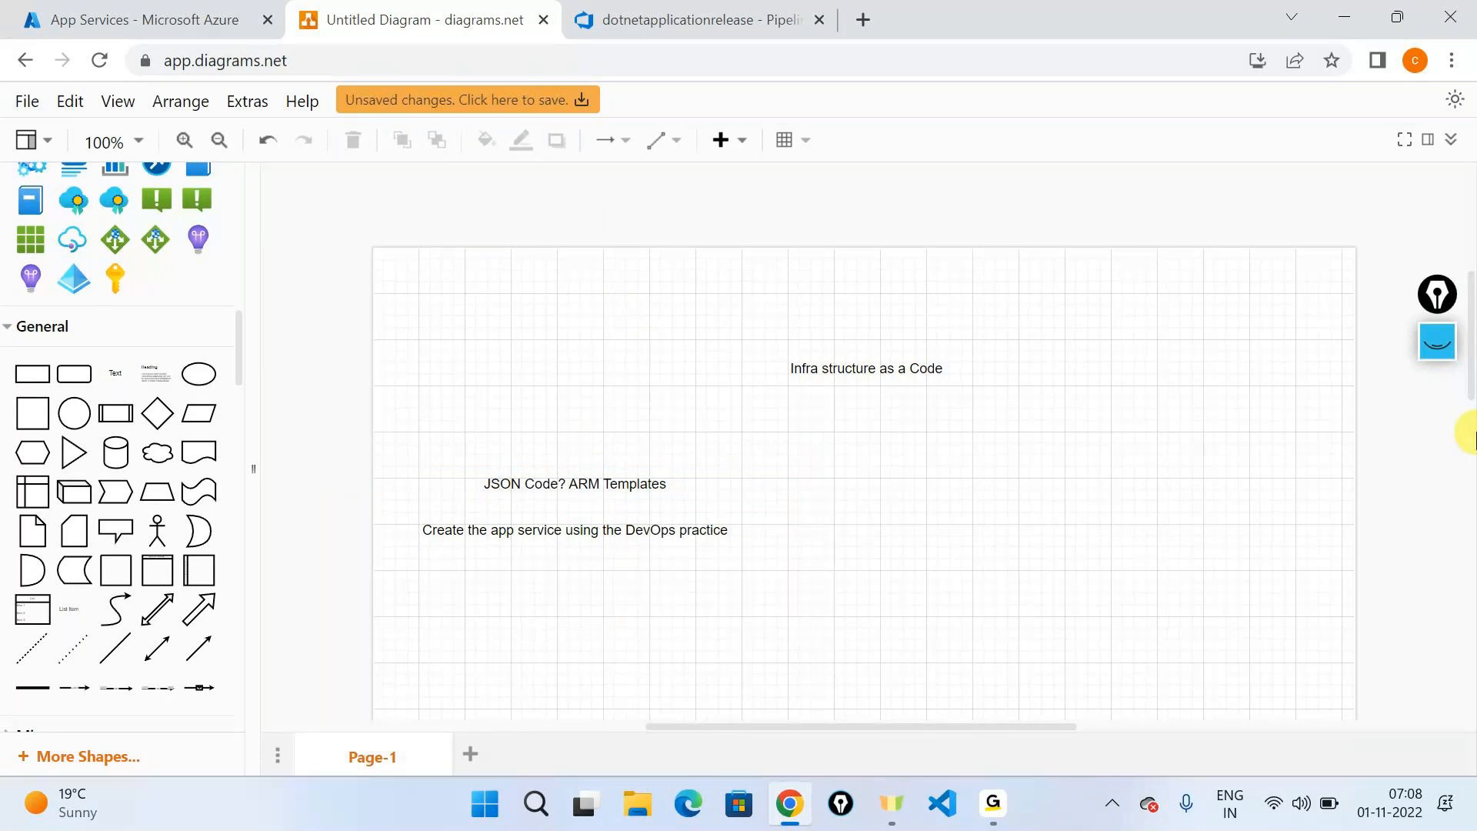
- Switch to Visual Studio Code, create a folder named iac-devops-7am inside junk, and open it as the working folder
left_click(942, 804)
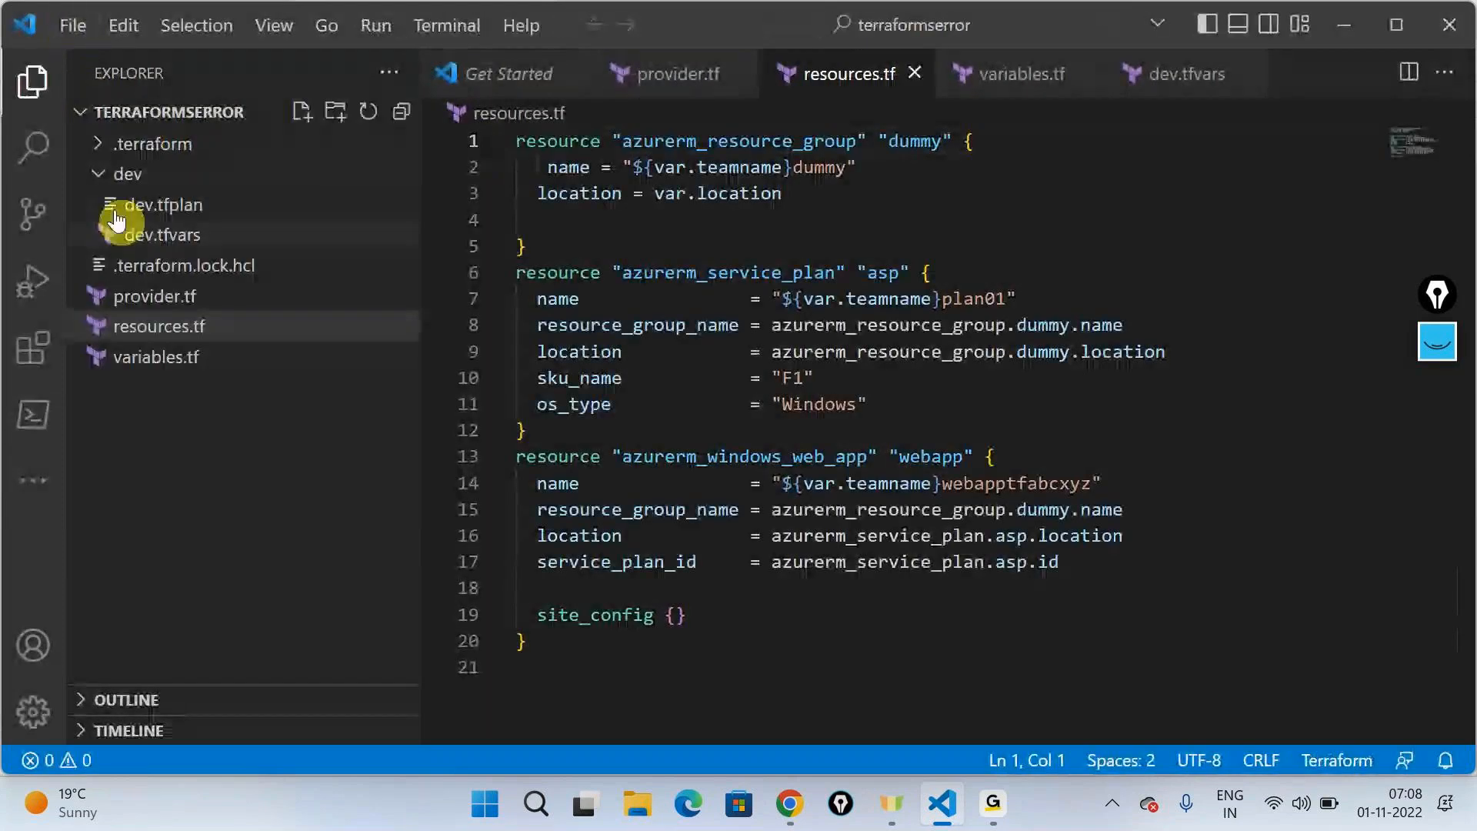
left_click(71, 31)
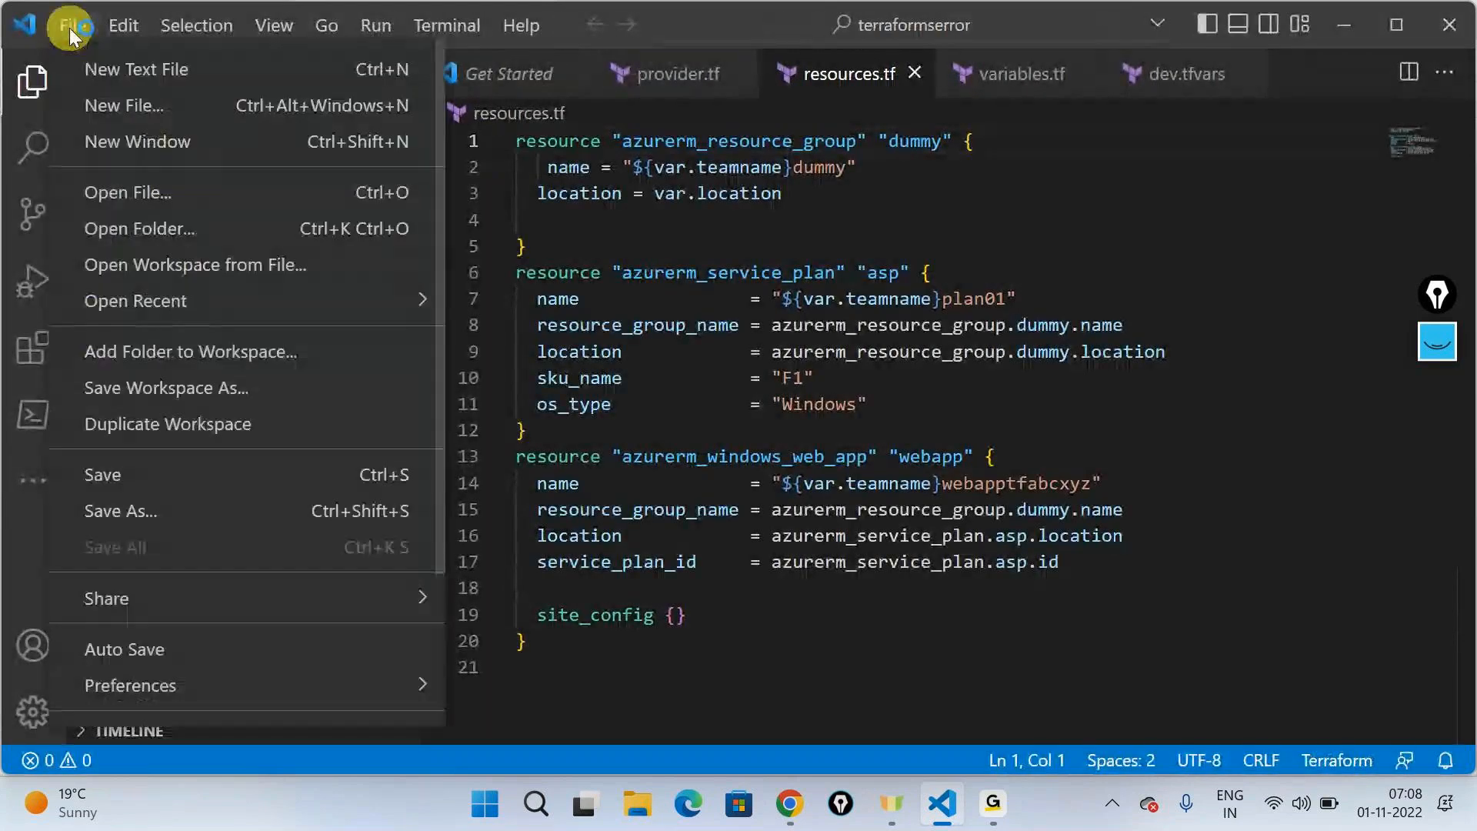
left_click(139, 228)
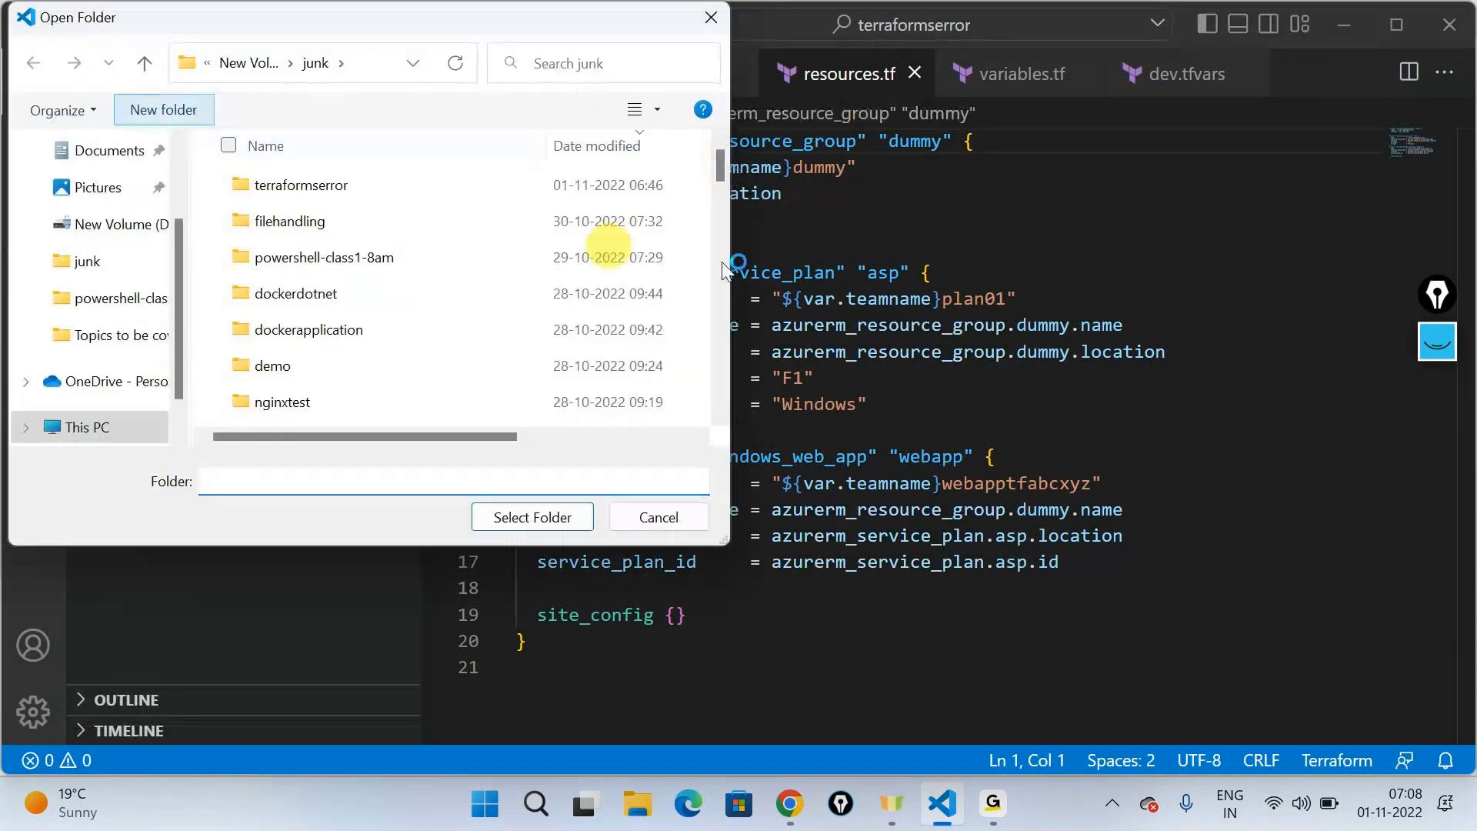
key("ctrl+shift+n")
type("iac-devops-")
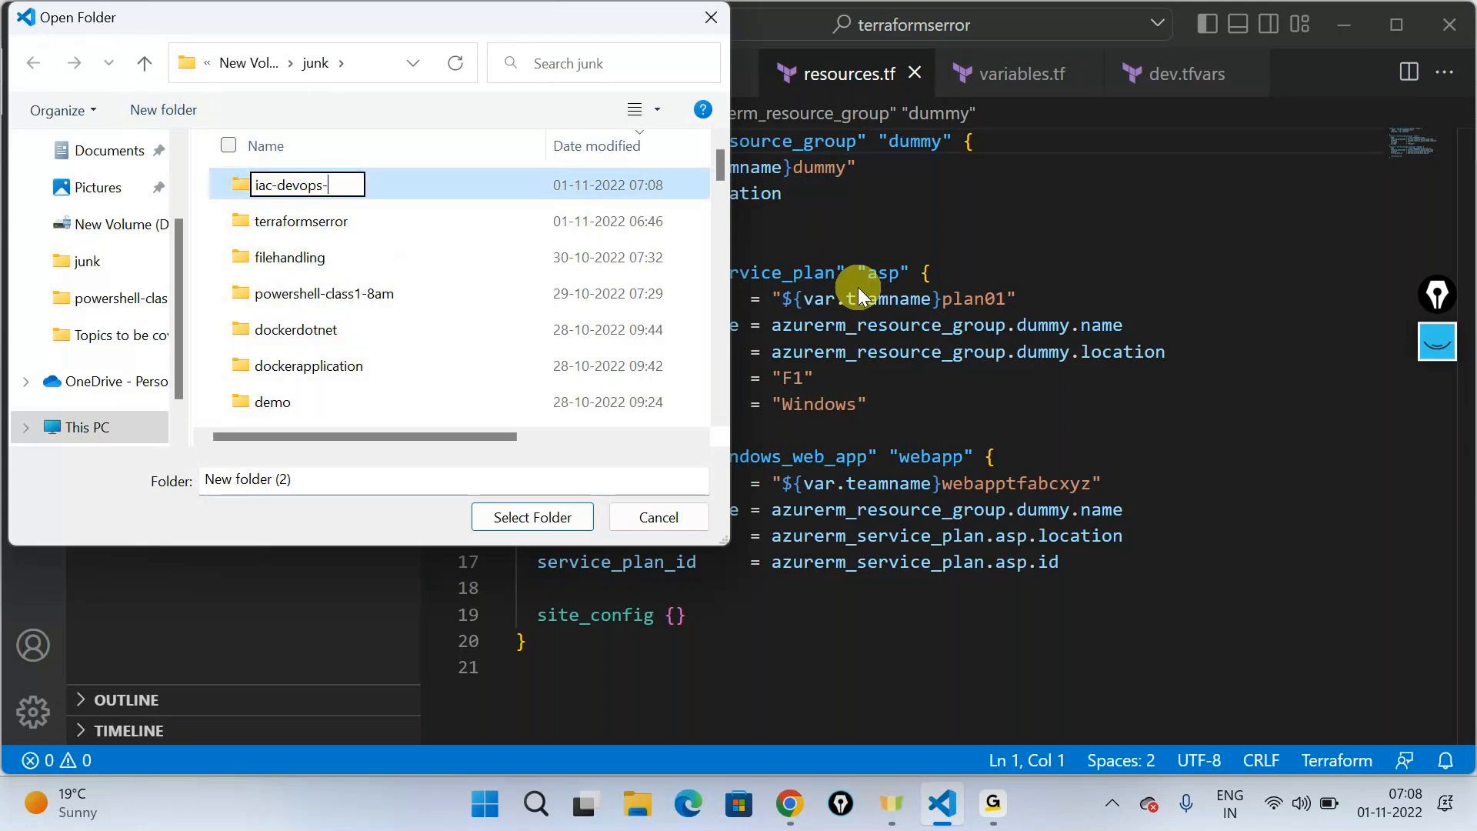
type("7am")
key("Return")
key("Return")
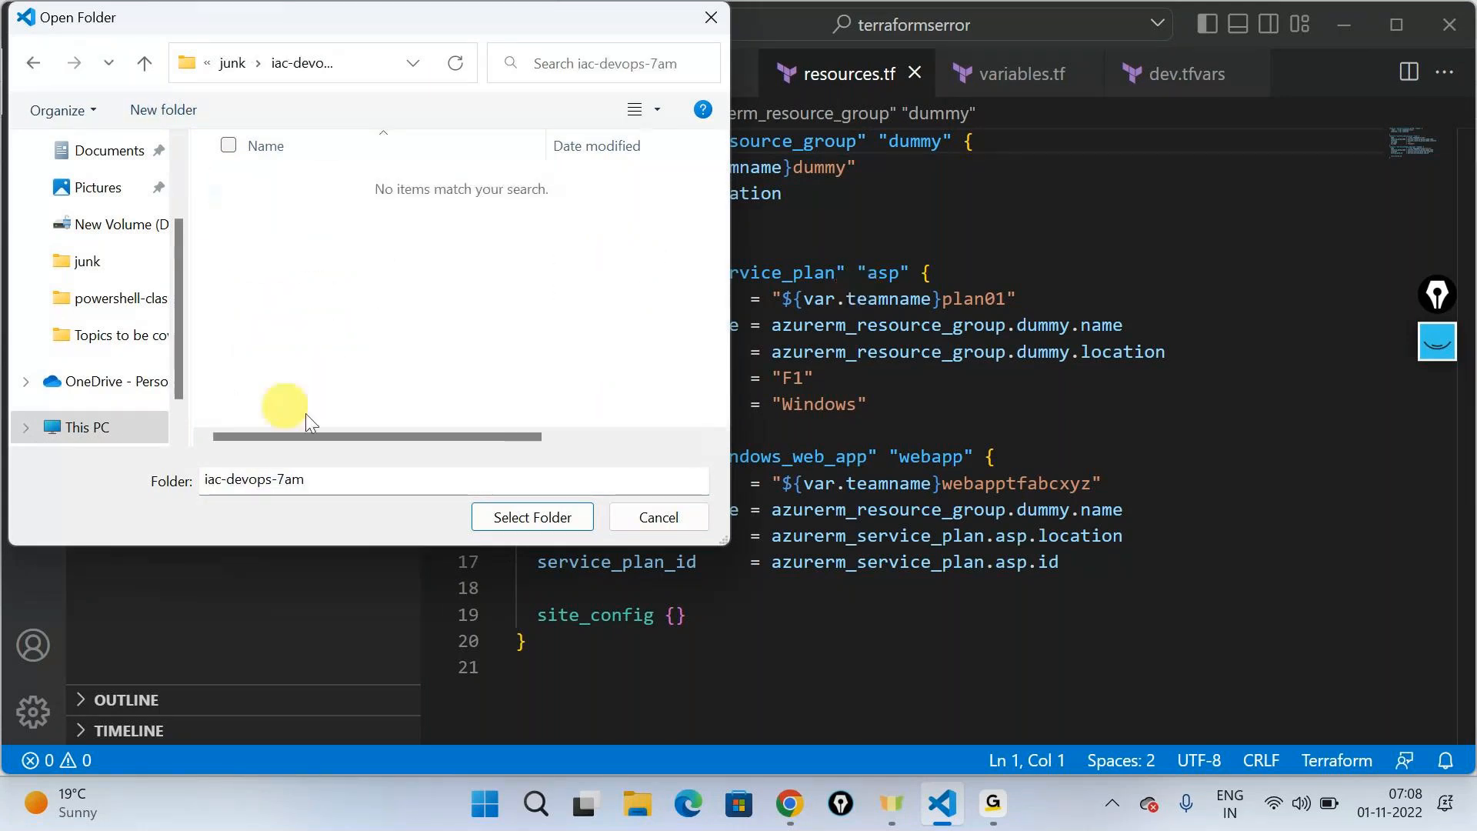
left_click(533, 517)
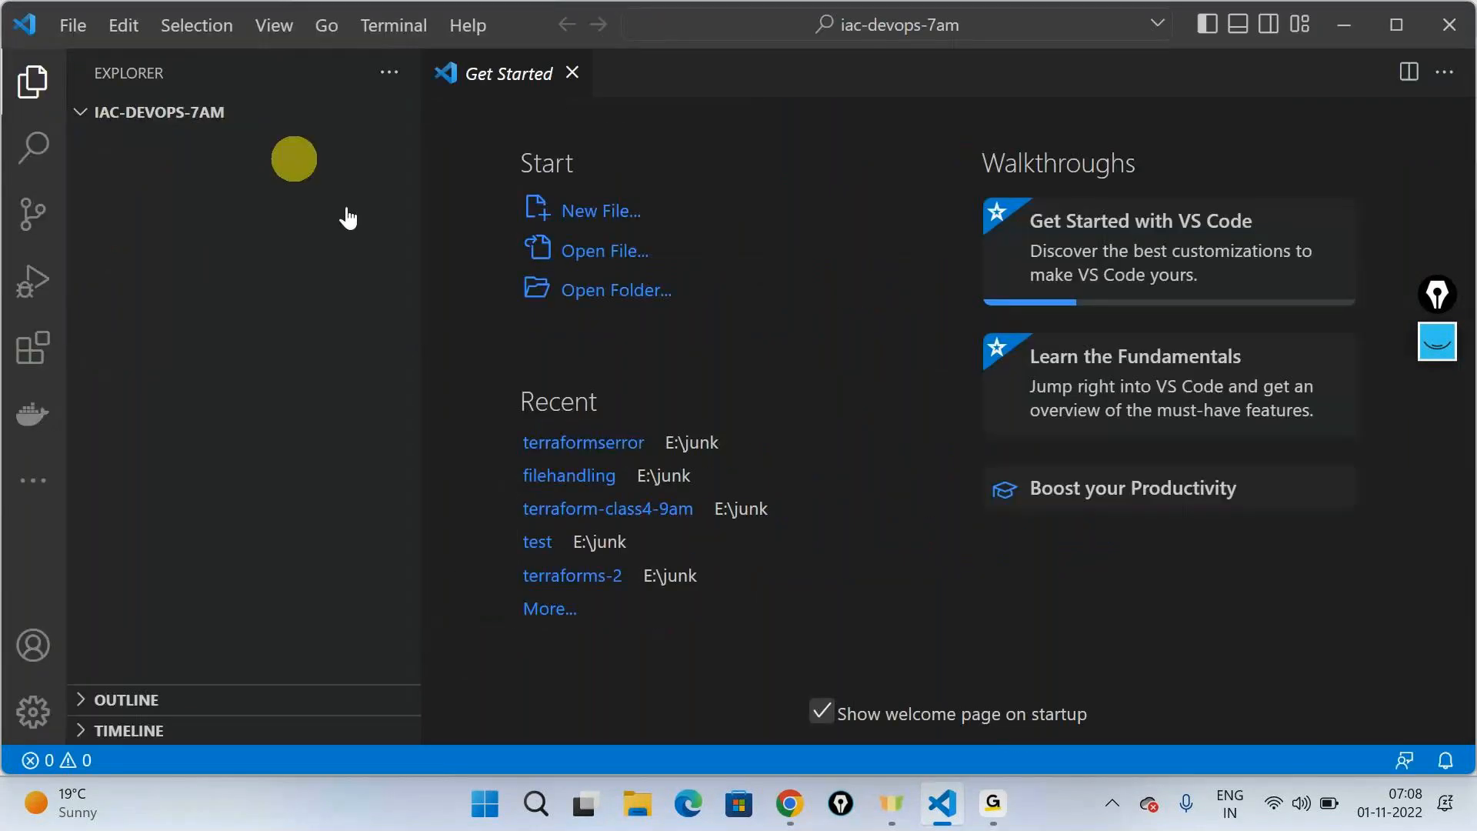
- Create a new file in the Azure Resource Manager Template language and insert the arm! resource group template skeleton
key("ctrl+n")
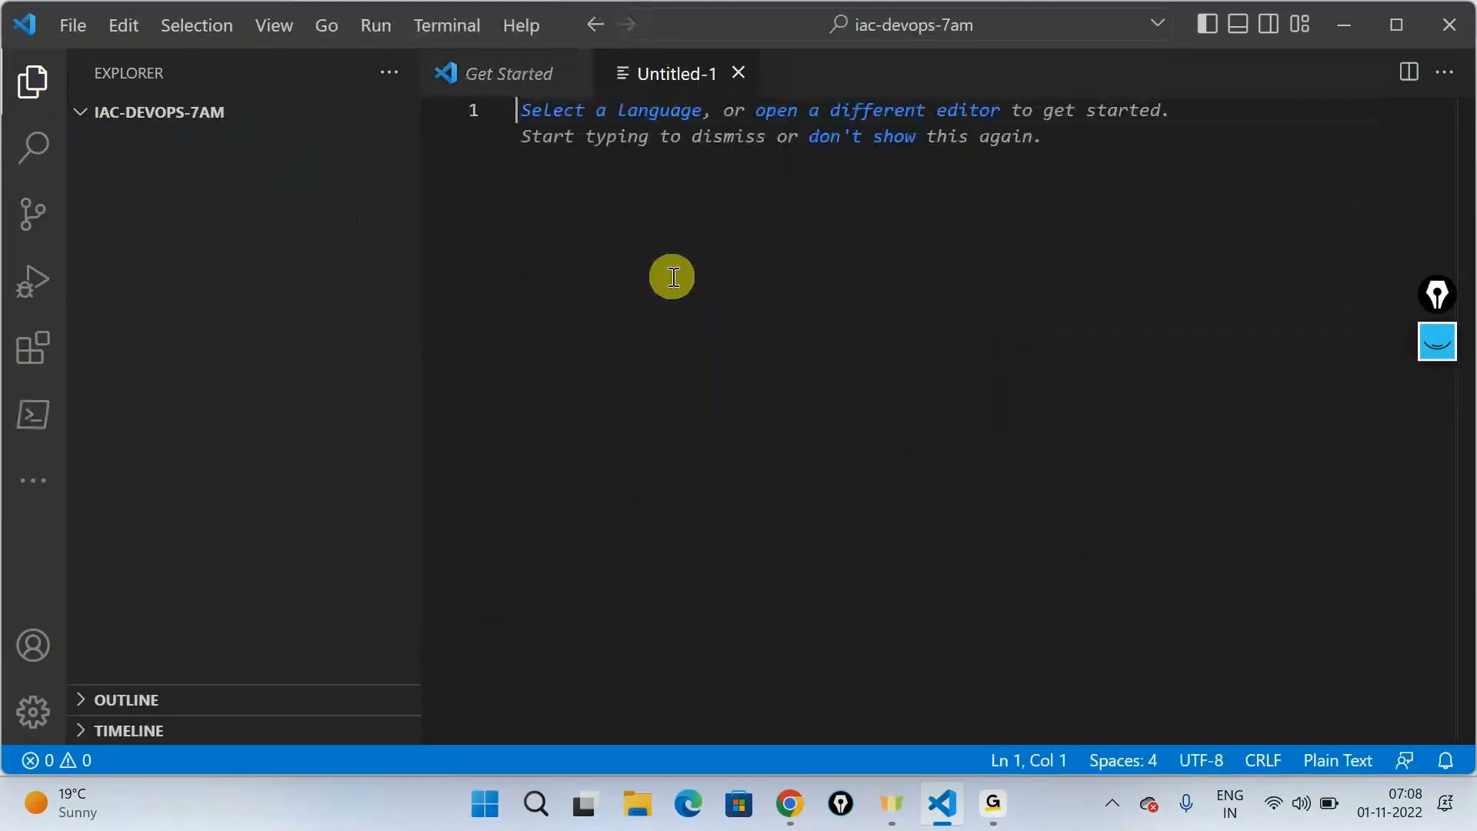
left_click(615, 119)
left_click(590, 125)
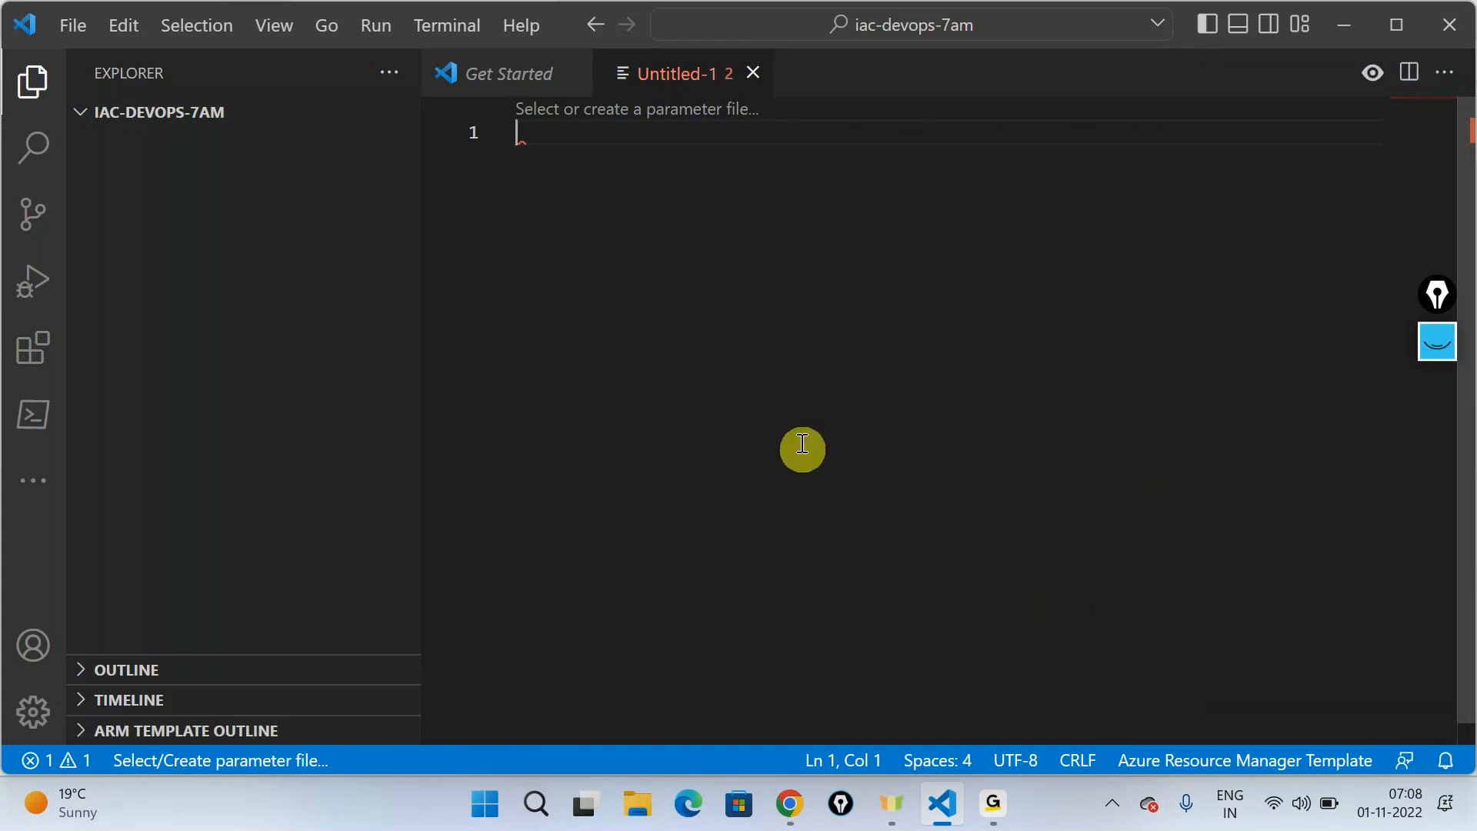
type("ar")
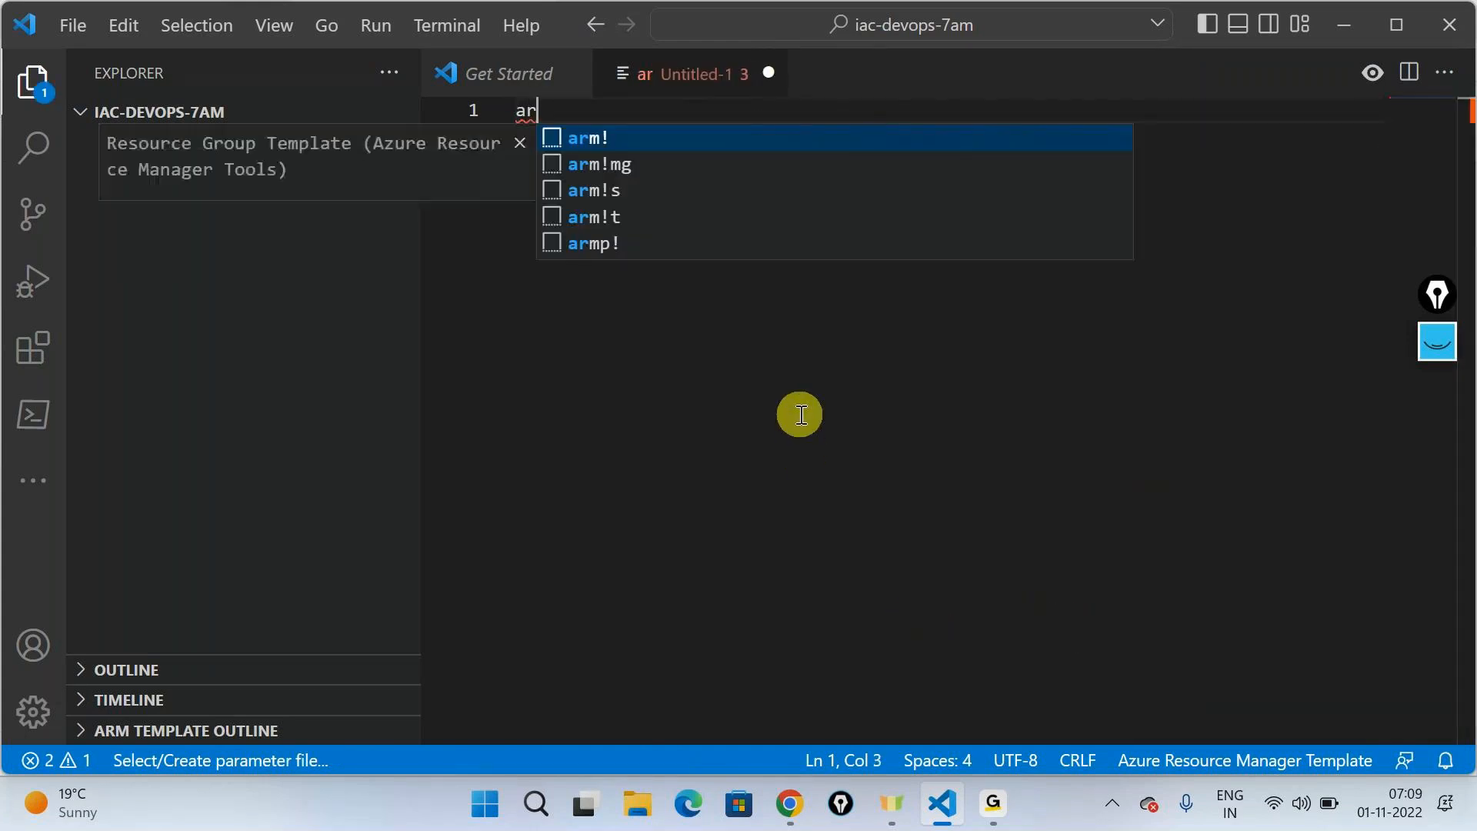
key("Return")
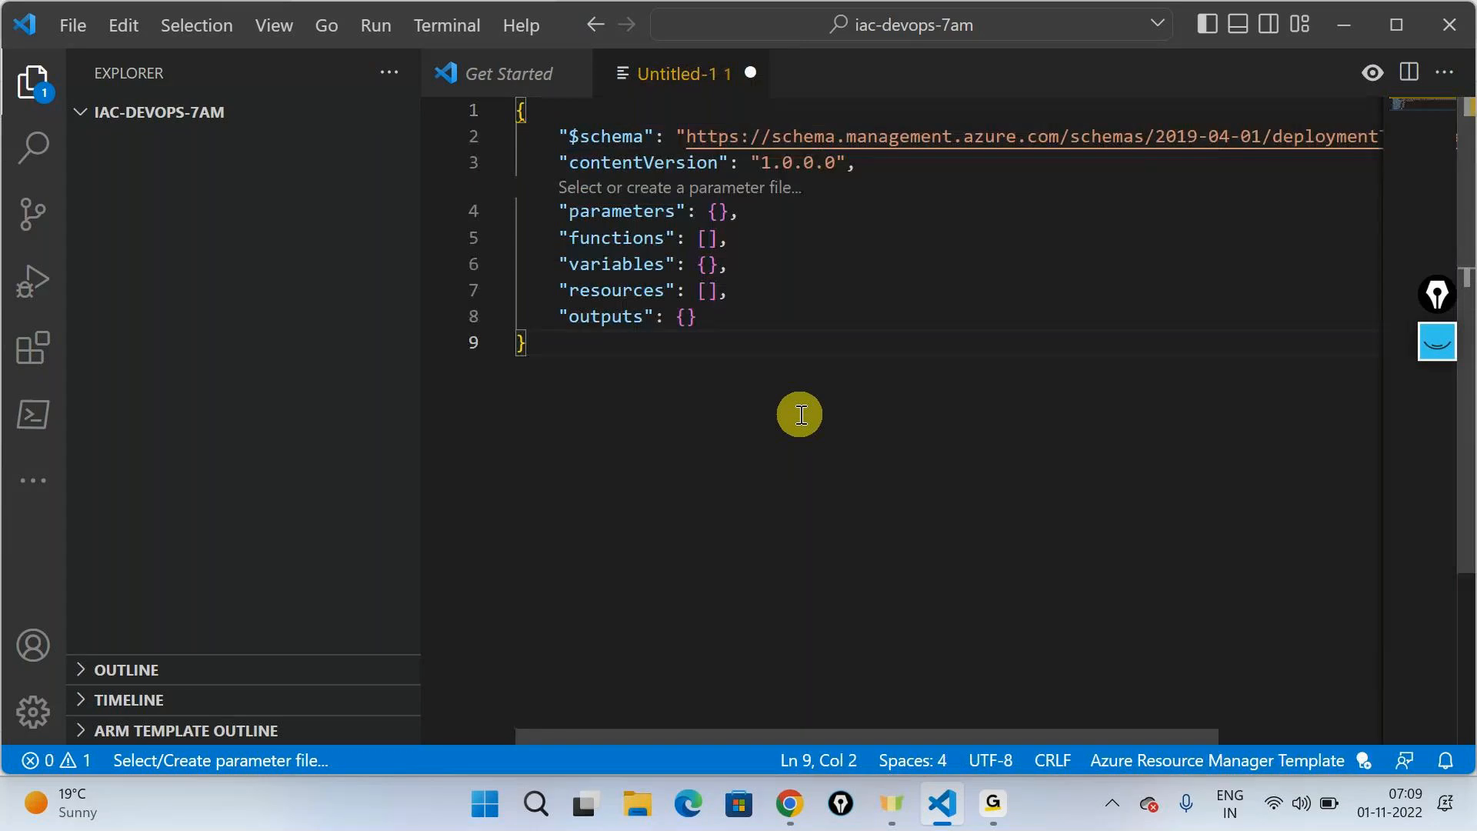
left_click_drag(801, 415, 500, 138)
left_click(852, 494)
- Handwrite "App Service plan" and "App Service" in blue ink beside the template, with a curly brace alongside the two notes
left_click(1429, 415)
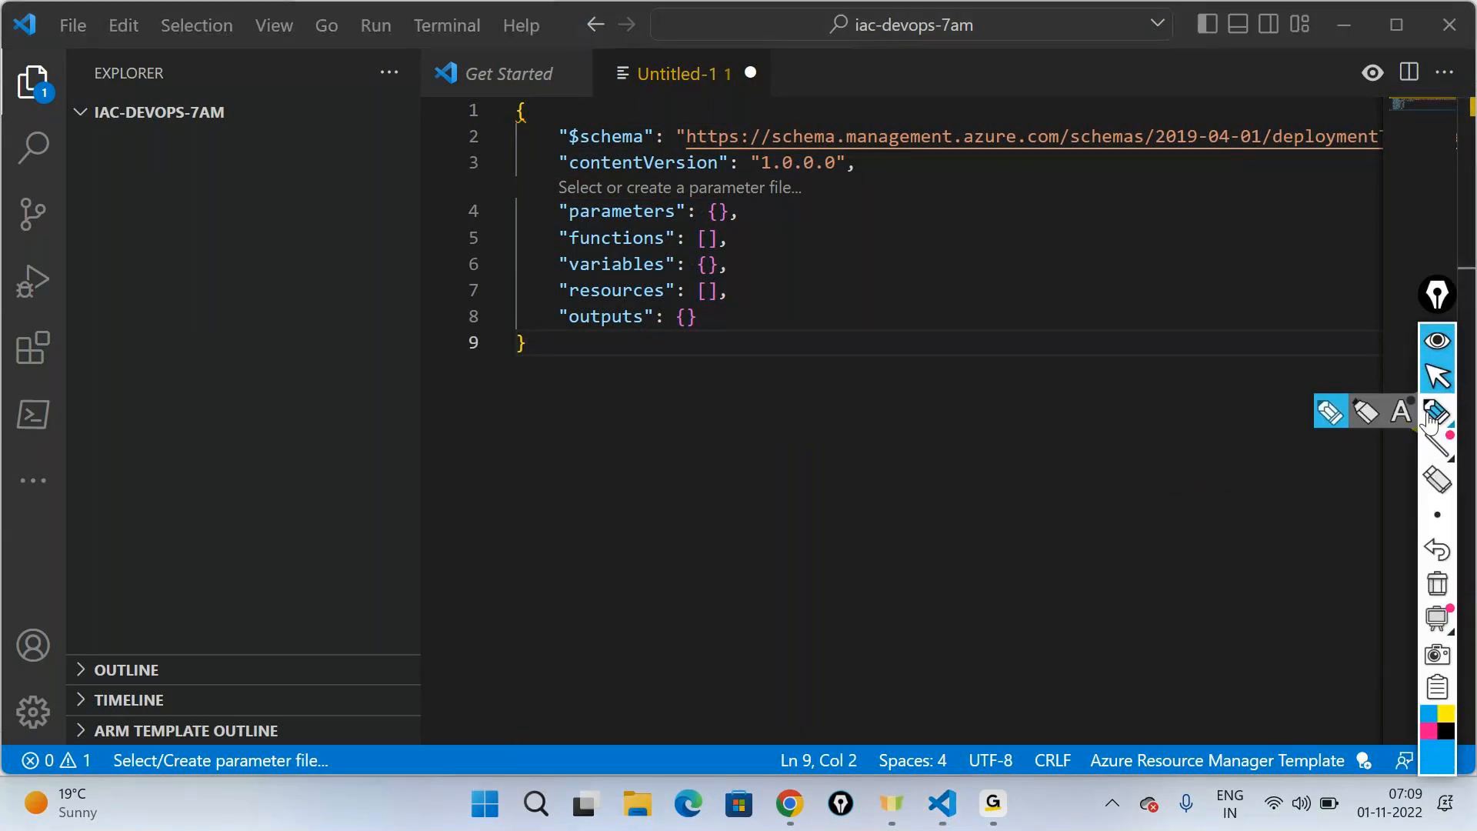
left_click(1429, 416)
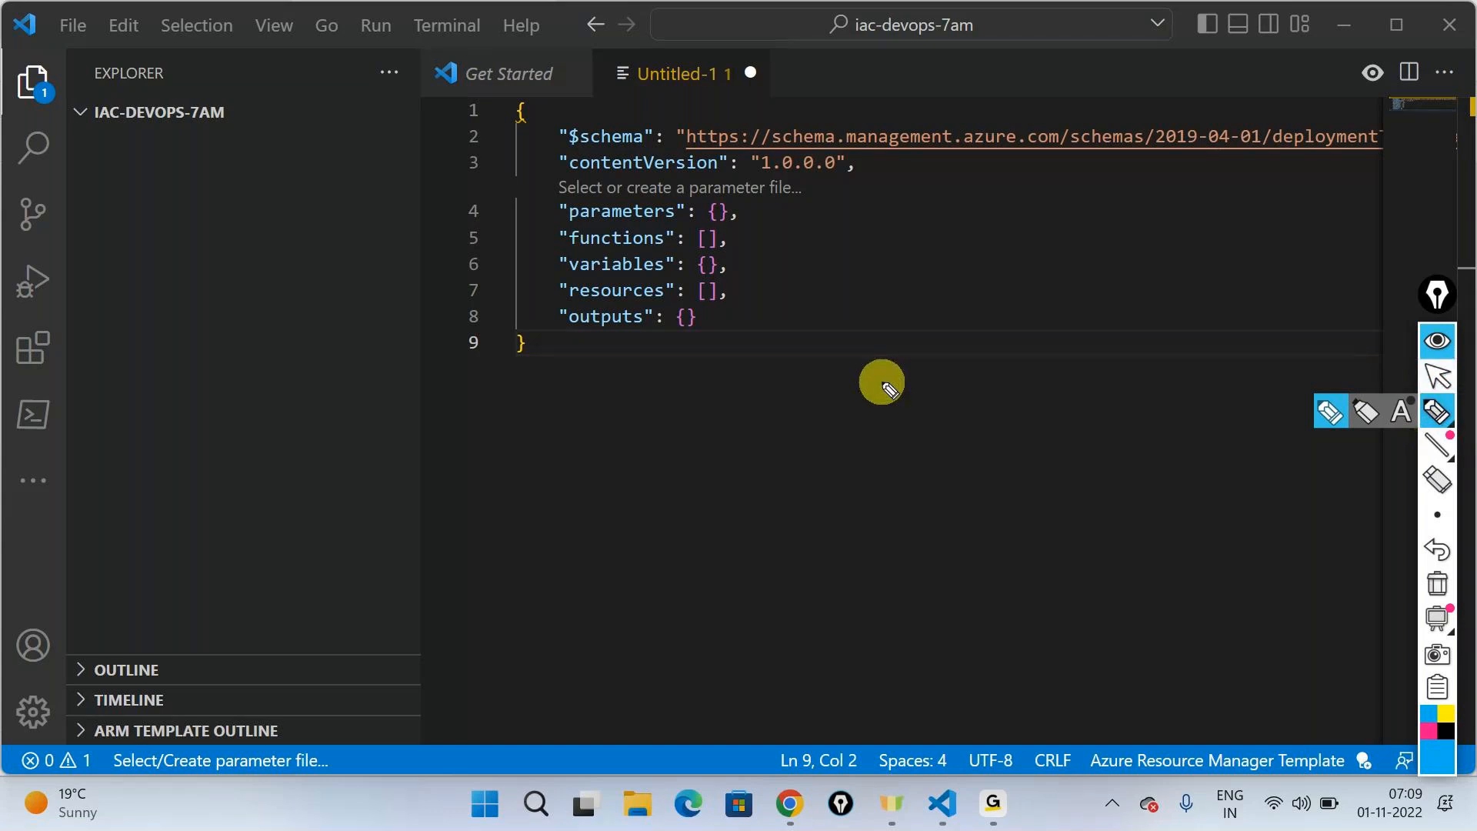
mouse_move(952, 382)
left_mouse_down()
mouse_move(996, 395)
mouse_move(1014, 363)
mouse_move(1125, 358)
mouse_move(1161, 326)
mouse_move(1223, 346)
mouse_move(1237, 313)
mouse_move(1276, 327)
left_mouse_up()
mouse_move(962, 455)
left_mouse_down()
mouse_move(1035, 429)
mouse_move(1158, 419)
left_mouse_up()
left_click_drag(1297, 271, 1354, 414)
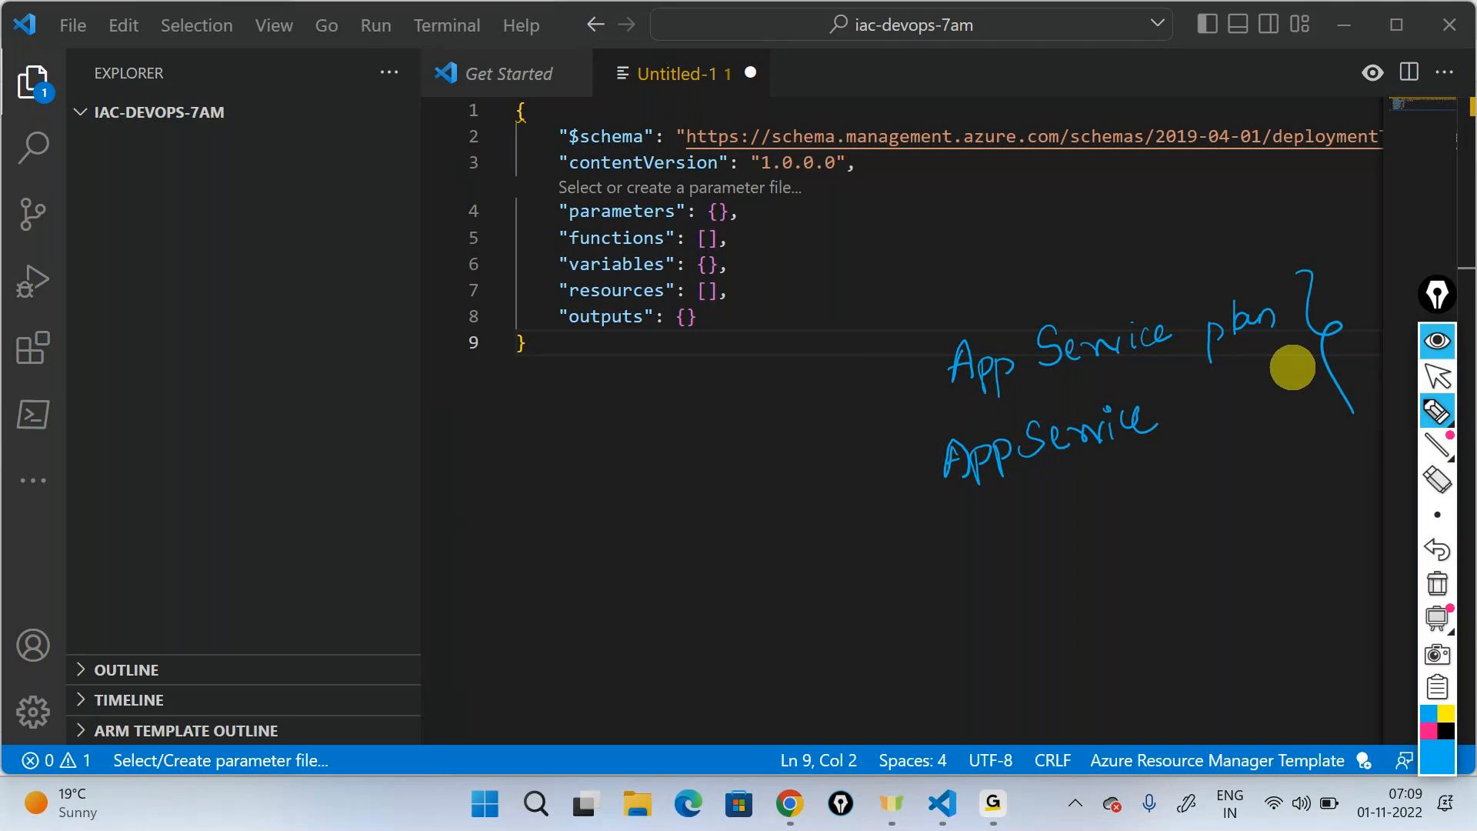
- Handwrite a circled "parameterize" note with an arrow to a "using Azure DevOps" note, and clear all the ink annotations
left_click_drag(939, 550, 941, 605)
mouse_move(937, 545)
left_mouse_down()
mouse_move(987, 573)
mouse_move(1025, 544)
mouse_move(1175, 545)
mouse_move(1180, 495)
mouse_move(874, 603)
mouse_move(1105, 603)
mouse_move(1240, 525)
mouse_move(918, 509)
left_mouse_up()
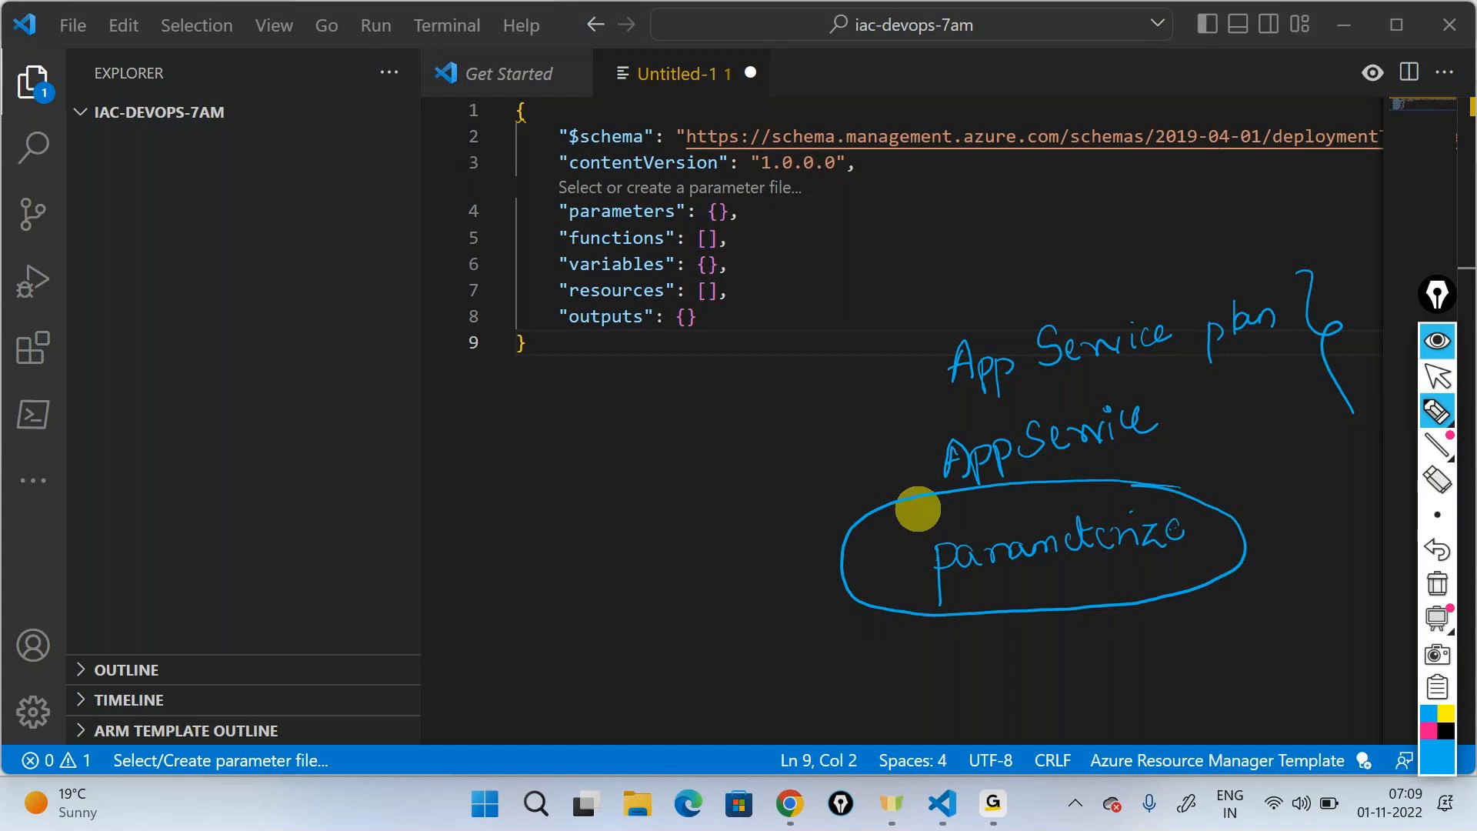
mouse_move(837, 534)
left_mouse_down()
mouse_move(581, 575)
mouse_move(577, 626)
mouse_move(593, 597)
mouse_move(627, 600)
mouse_move(627, 580)
mouse_move(663, 577)
mouse_move(593, 706)
mouse_move(613, 672)
mouse_move(729, 593)
mouse_move(805, 567)
left_mouse_up()
mouse_move(604, 723)
left_mouse_down()
mouse_move(732, 650)
mouse_move(562, 657)
mouse_move(594, 651)
left_mouse_up()
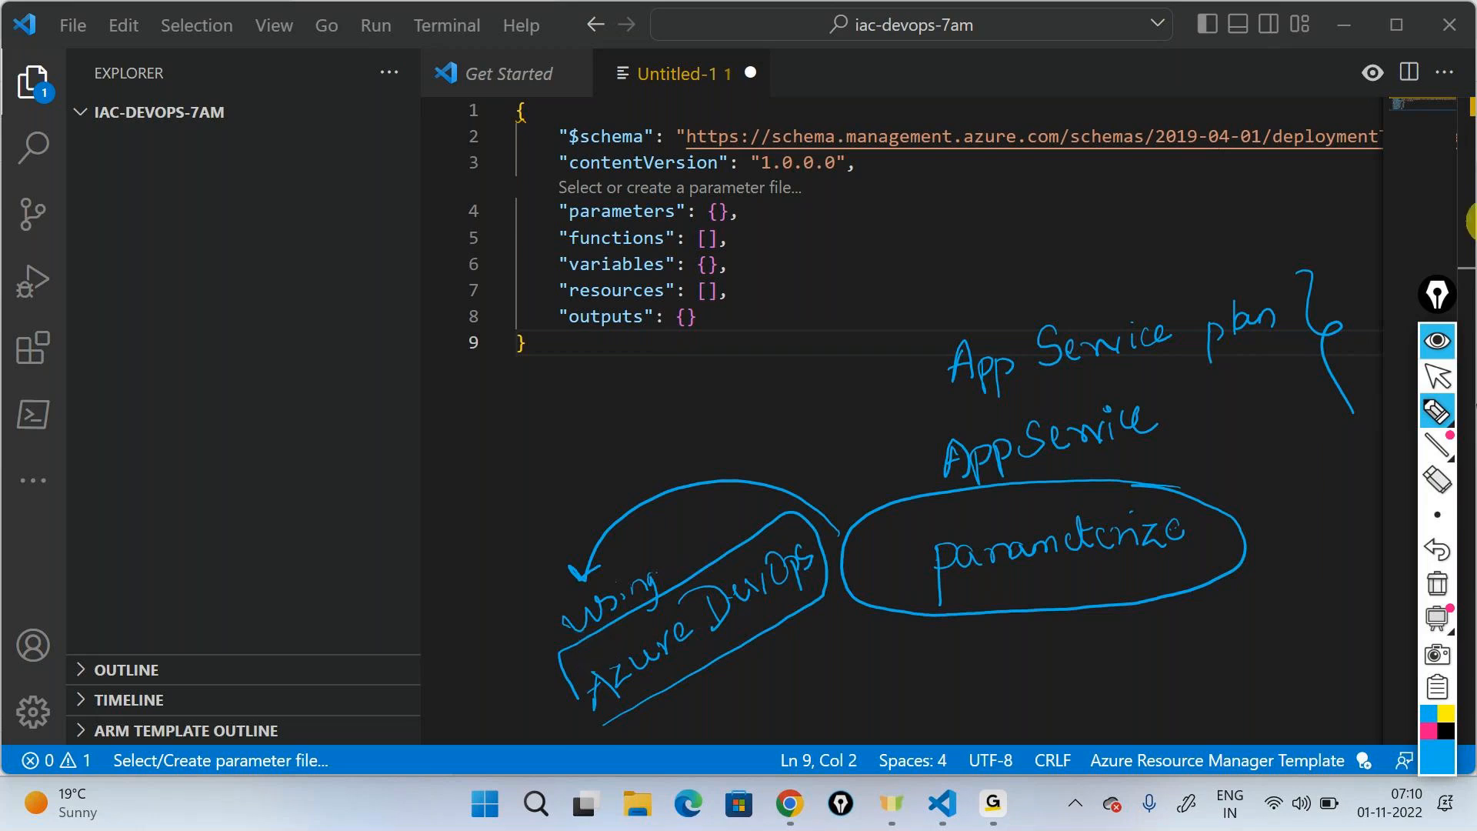
left_click(1423, 585)
left_click(1440, 338)
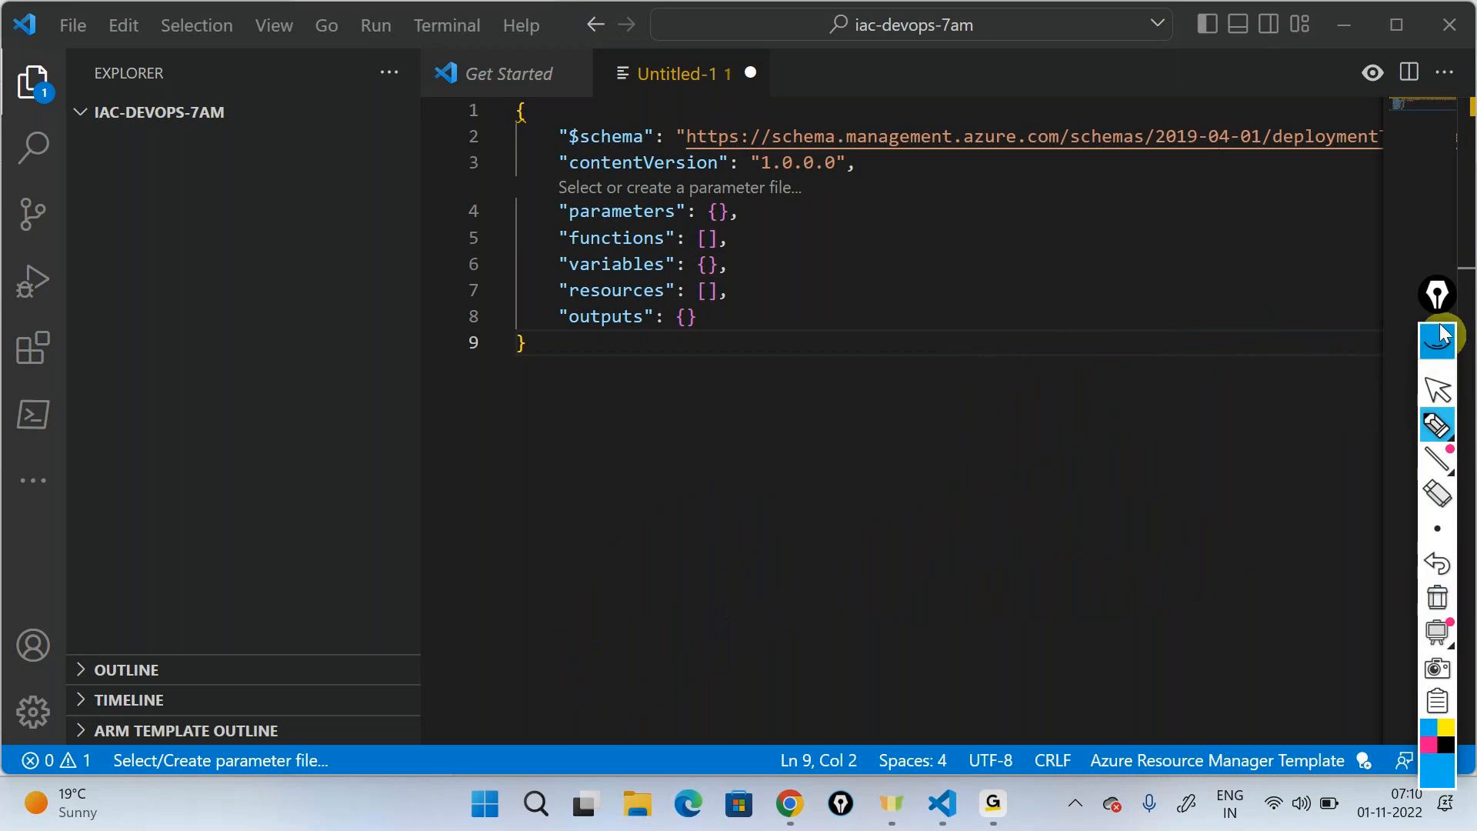
- Insert the arm-plan application service plan snippet inside the template's empty resources array
left_click(706, 290)
key("Return")
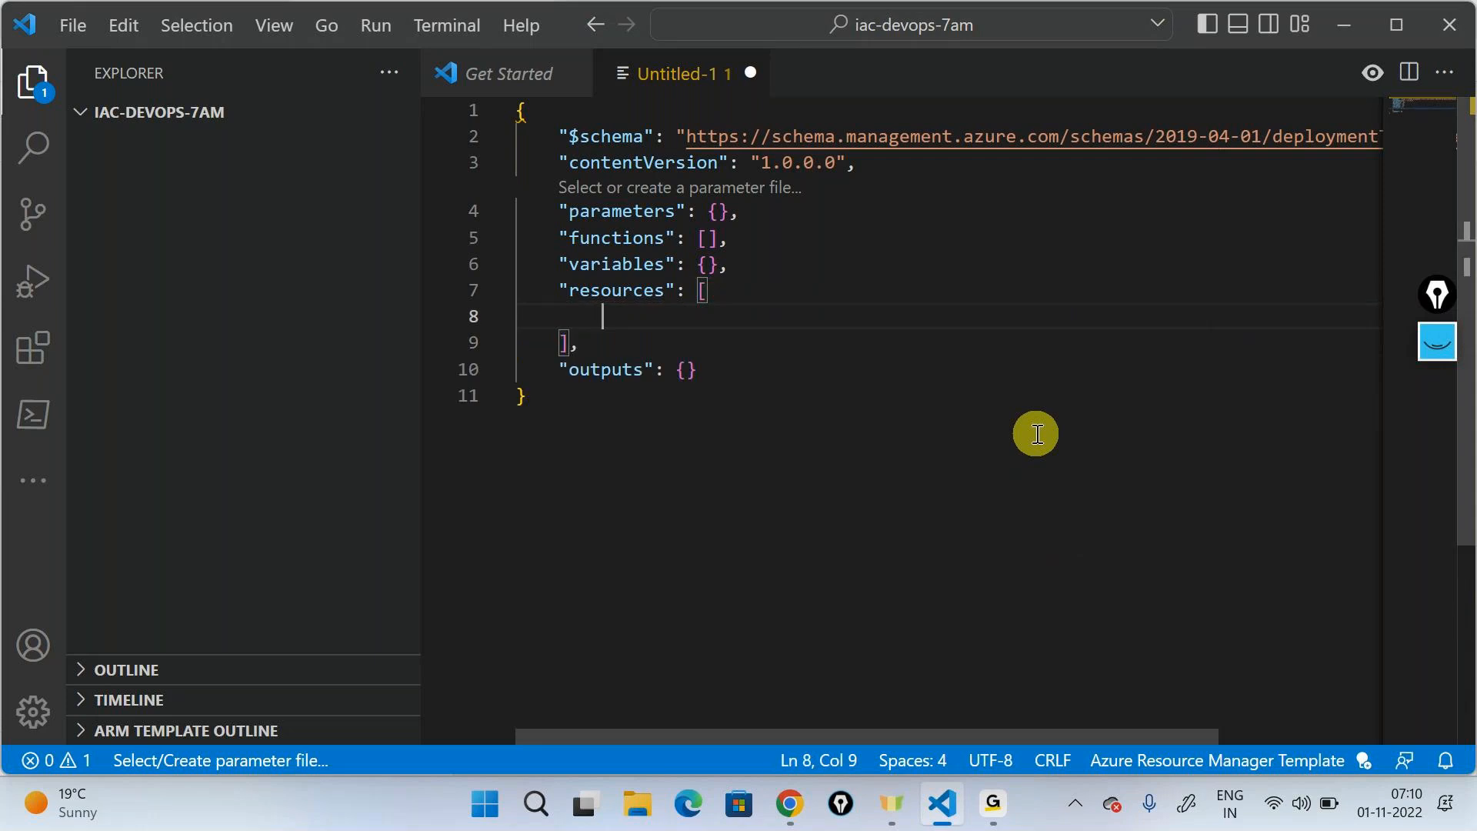
type("ar")
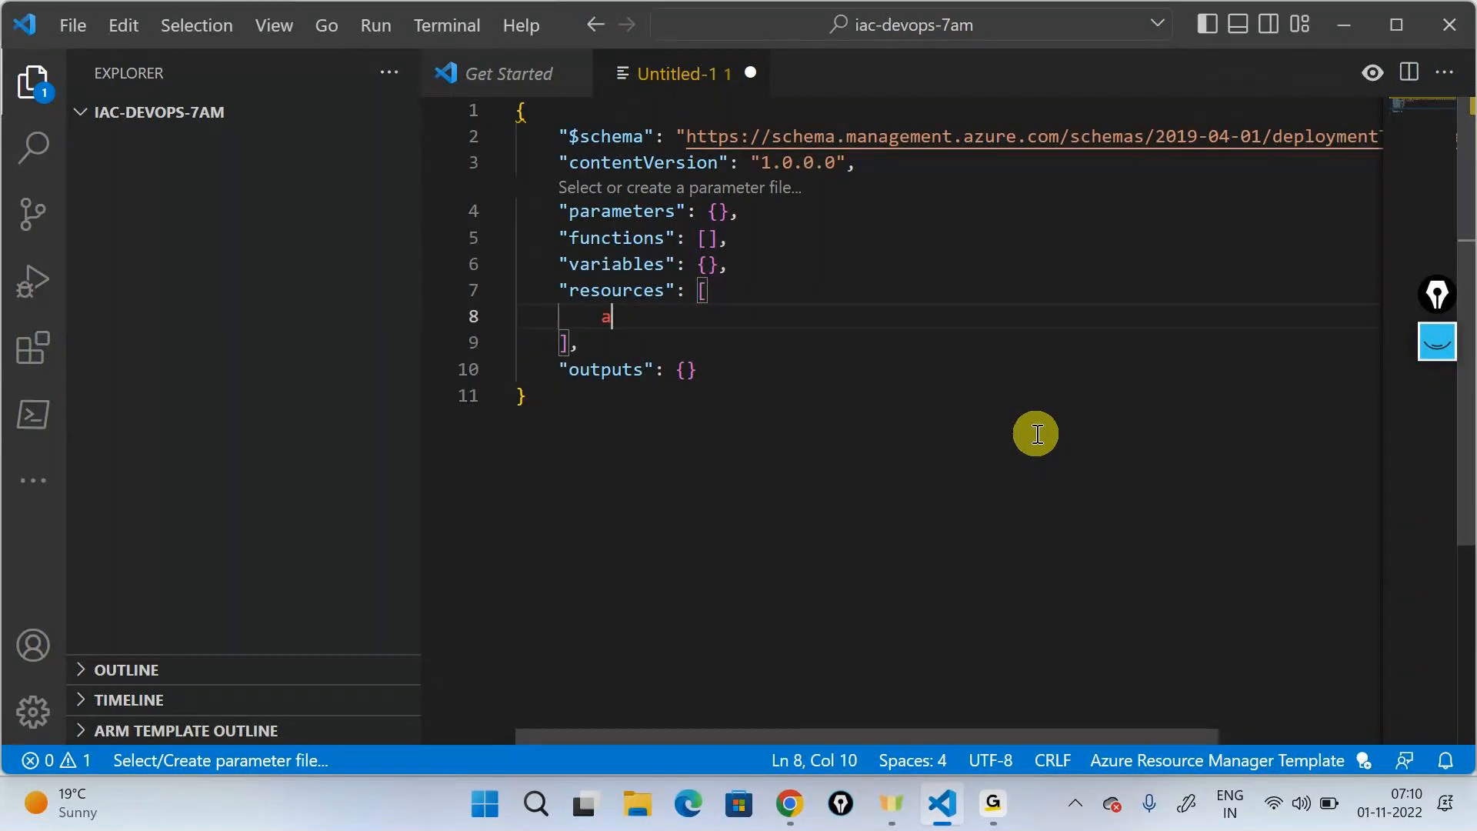
key("BackSpace")
key("BackSpace")
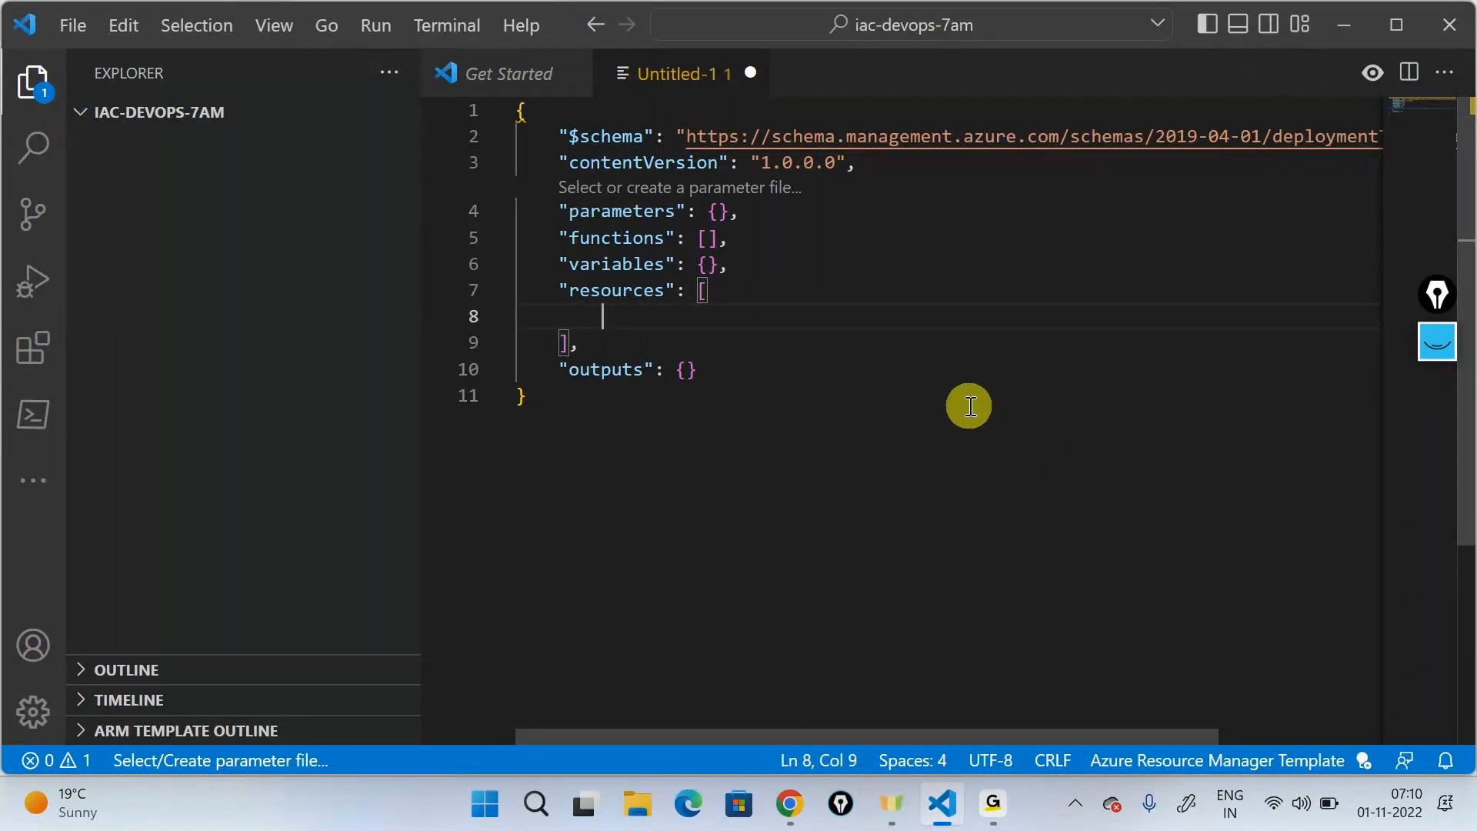
type("arm")
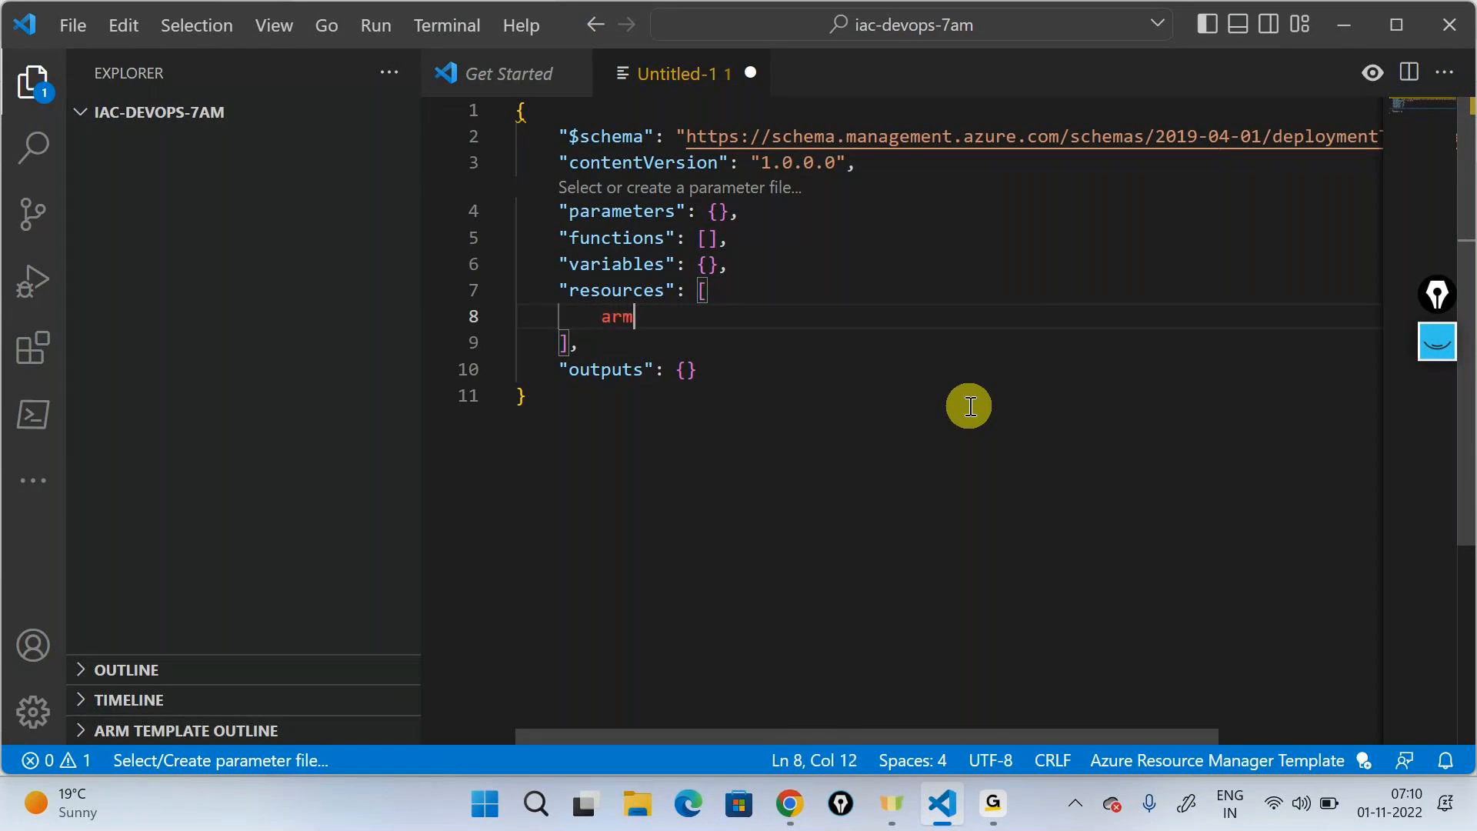
key("ctrl+space")
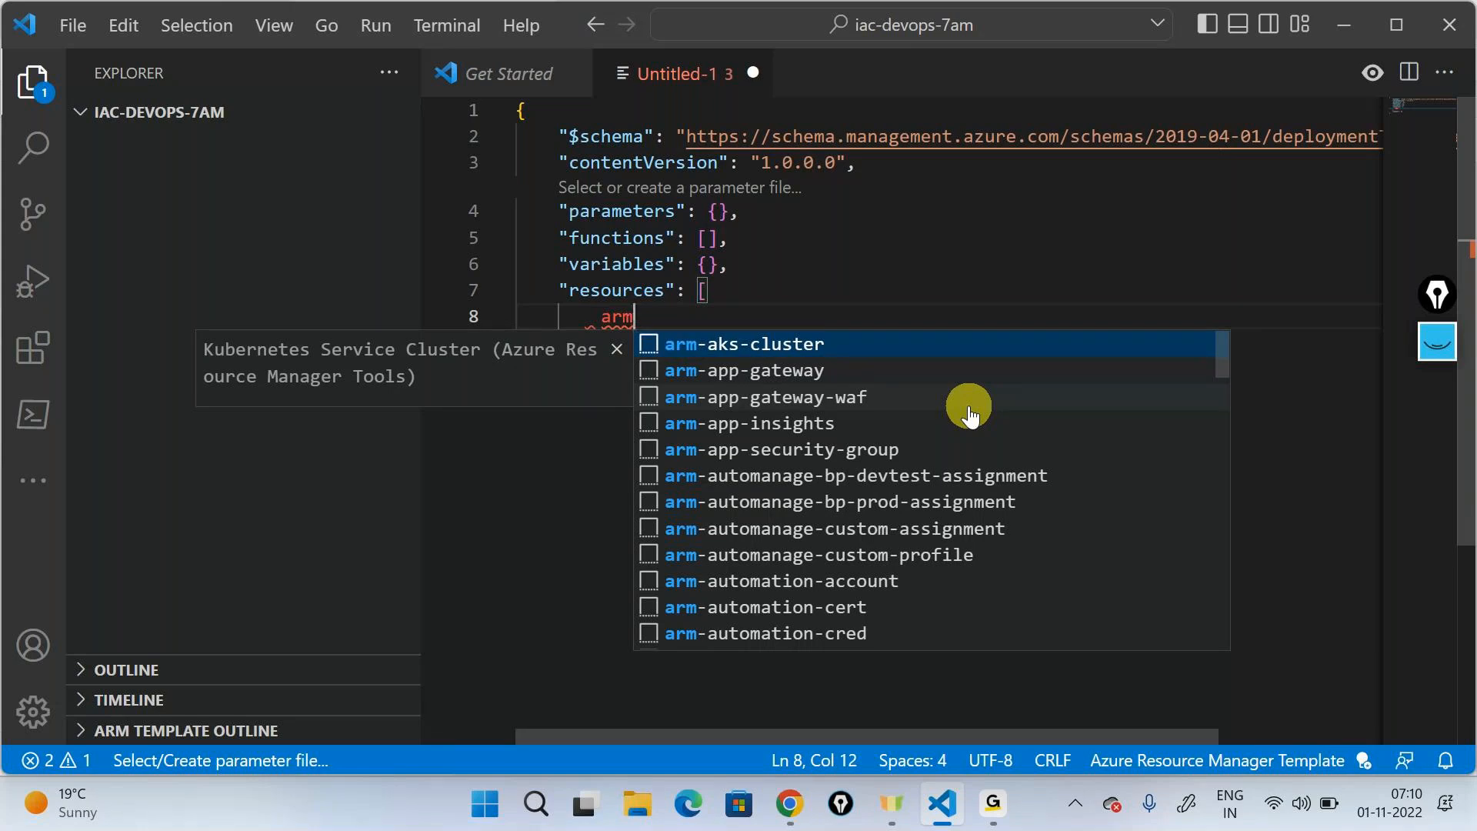
type("-")
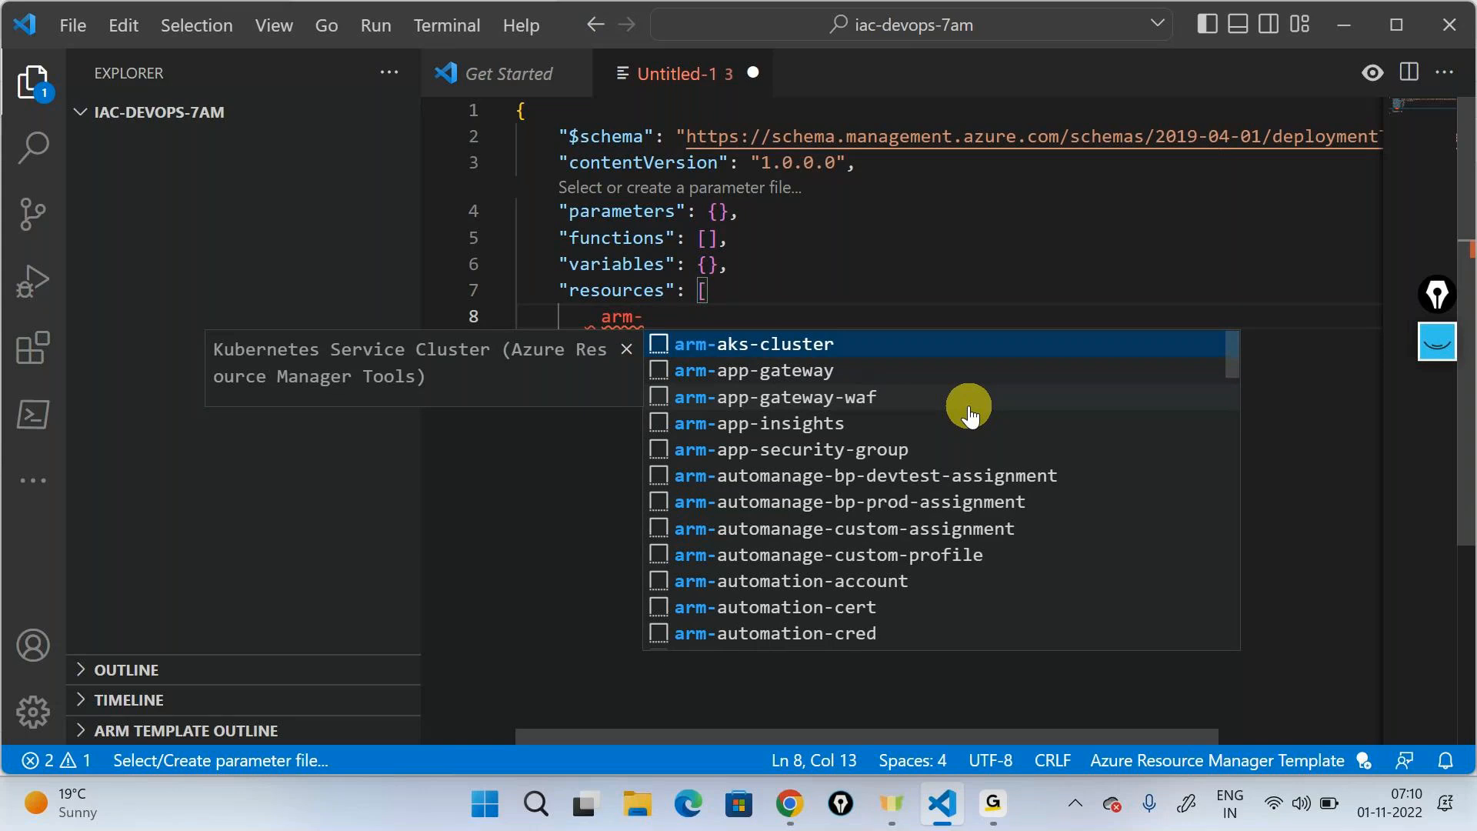
type("pla")
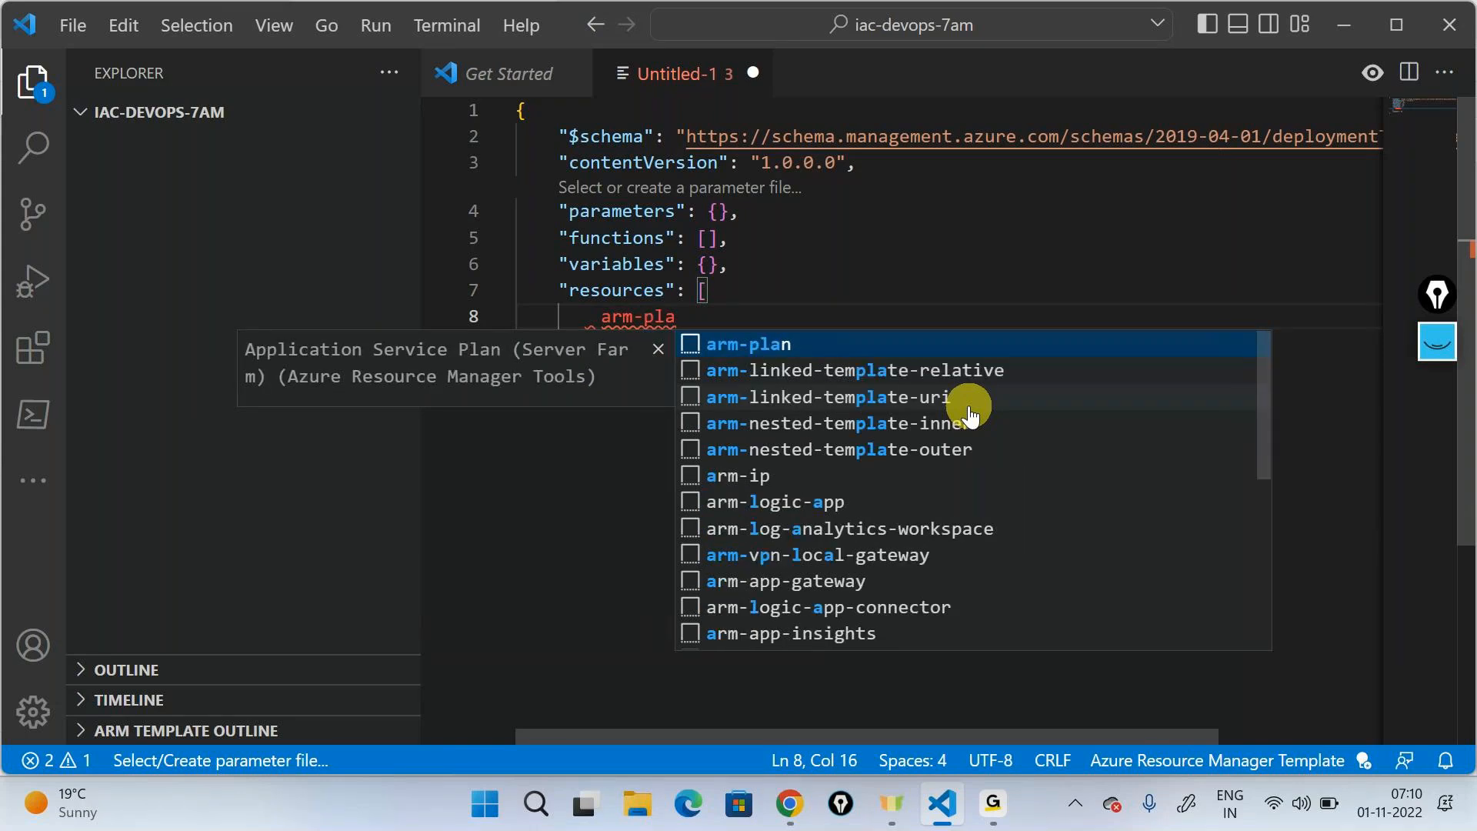
key("Return")
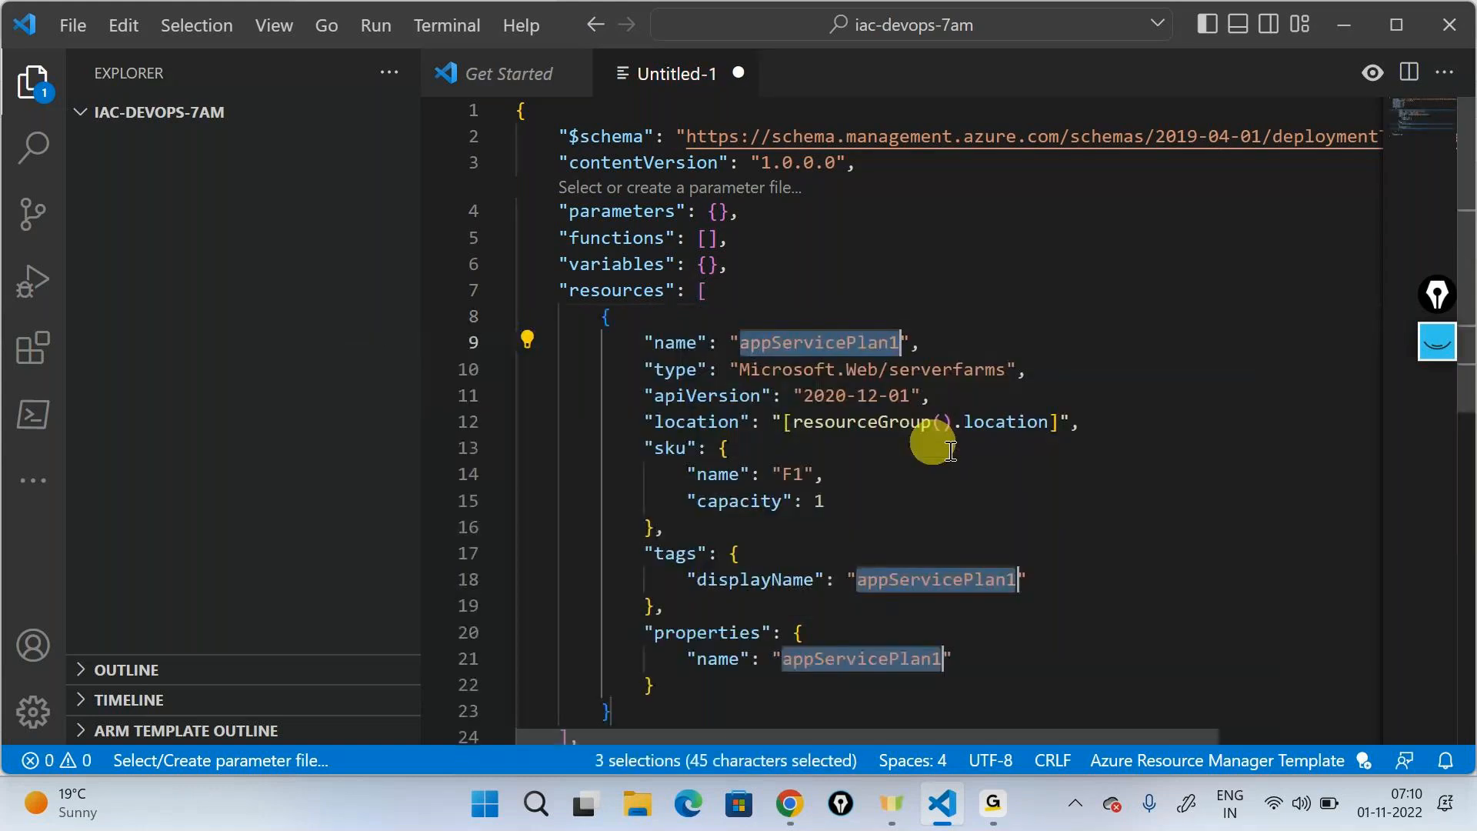
- Examine the inserted app service plan resource, including its name, resource type, location and SKU name
scroll(1032, 455, "down", 1)
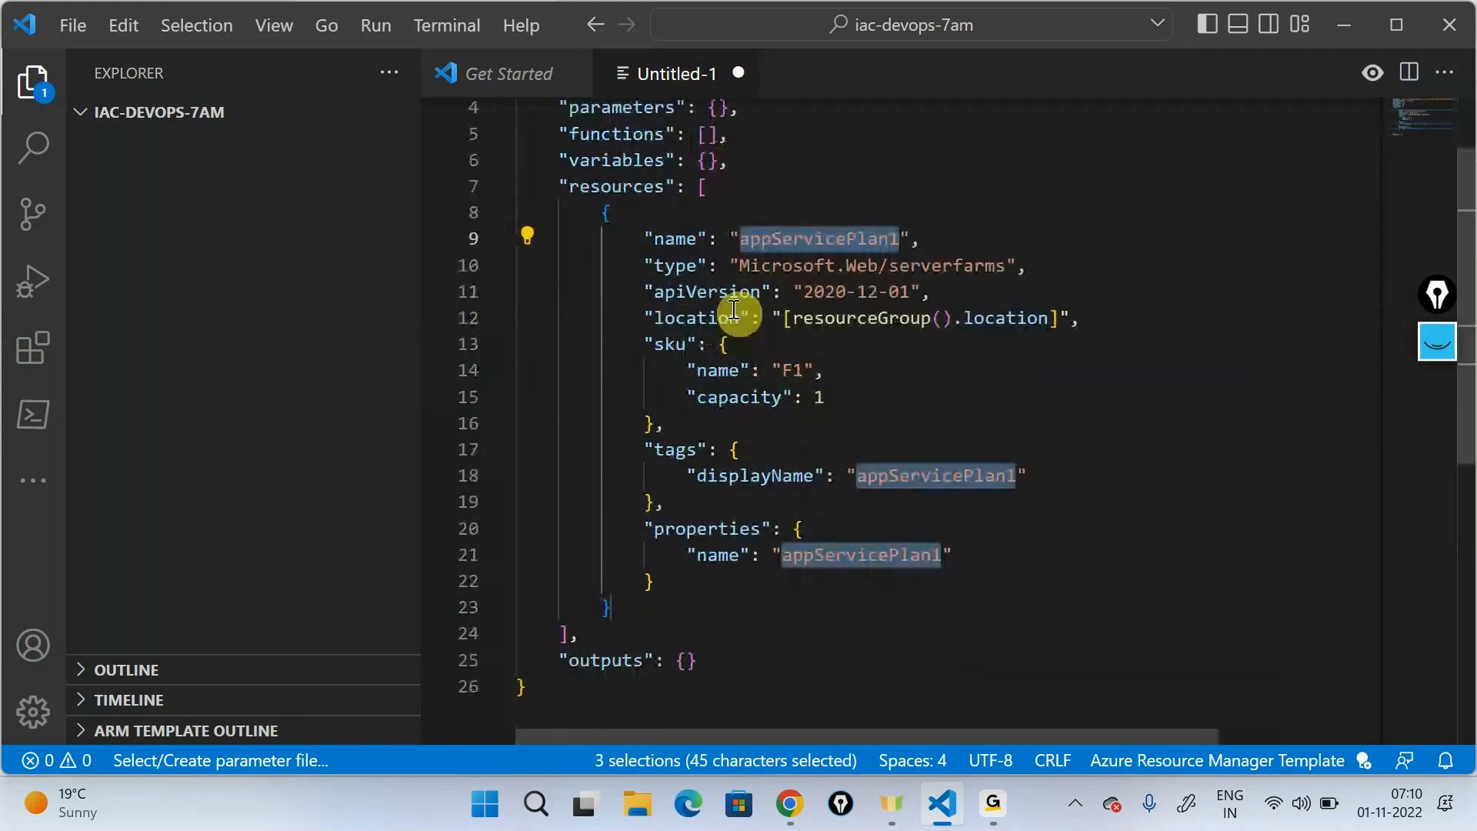
left_click_drag(601, 212, 692, 610)
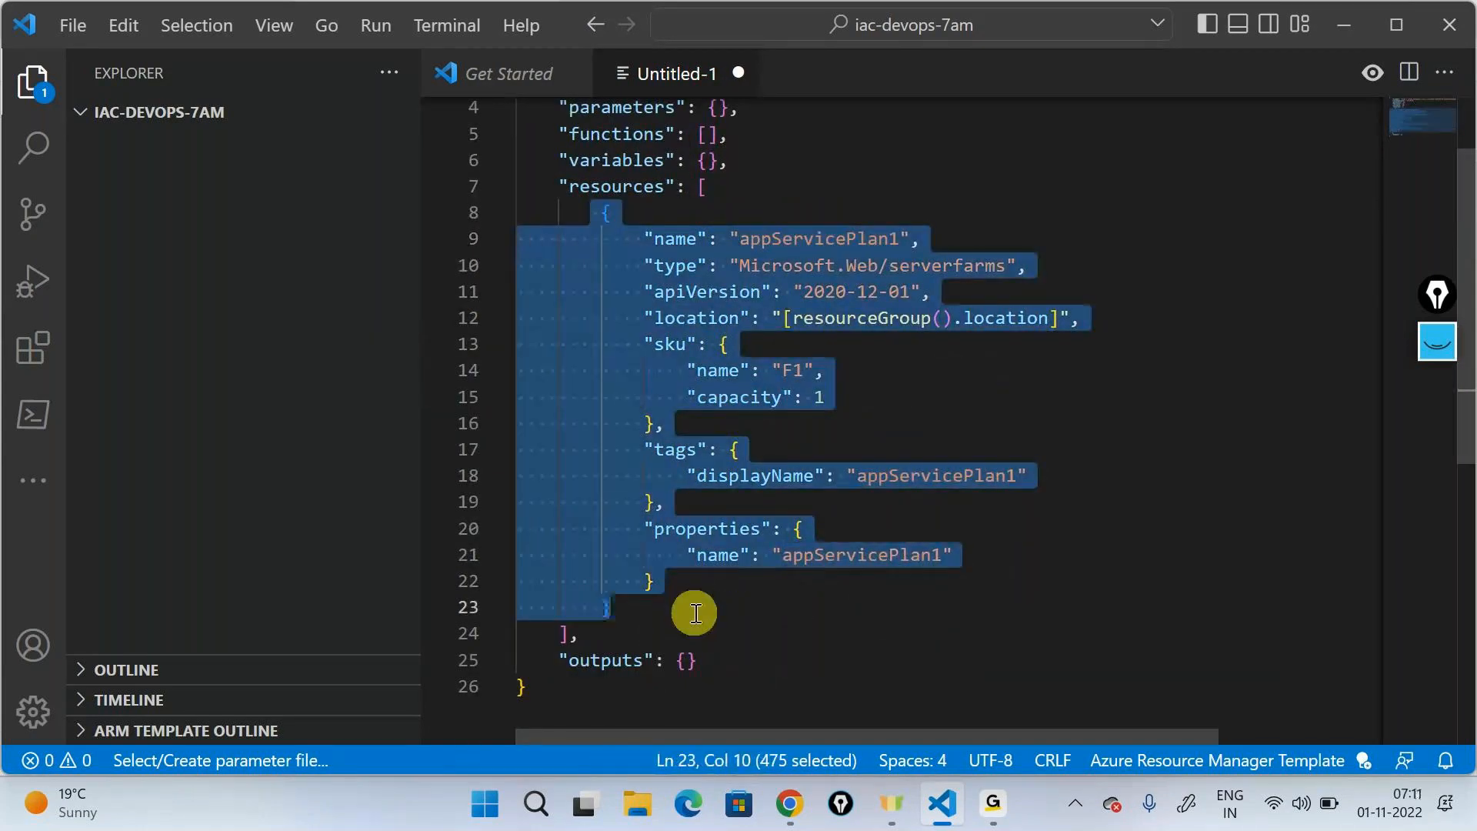
left_click(936, 402)
left_click_drag(740, 239, 890, 240)
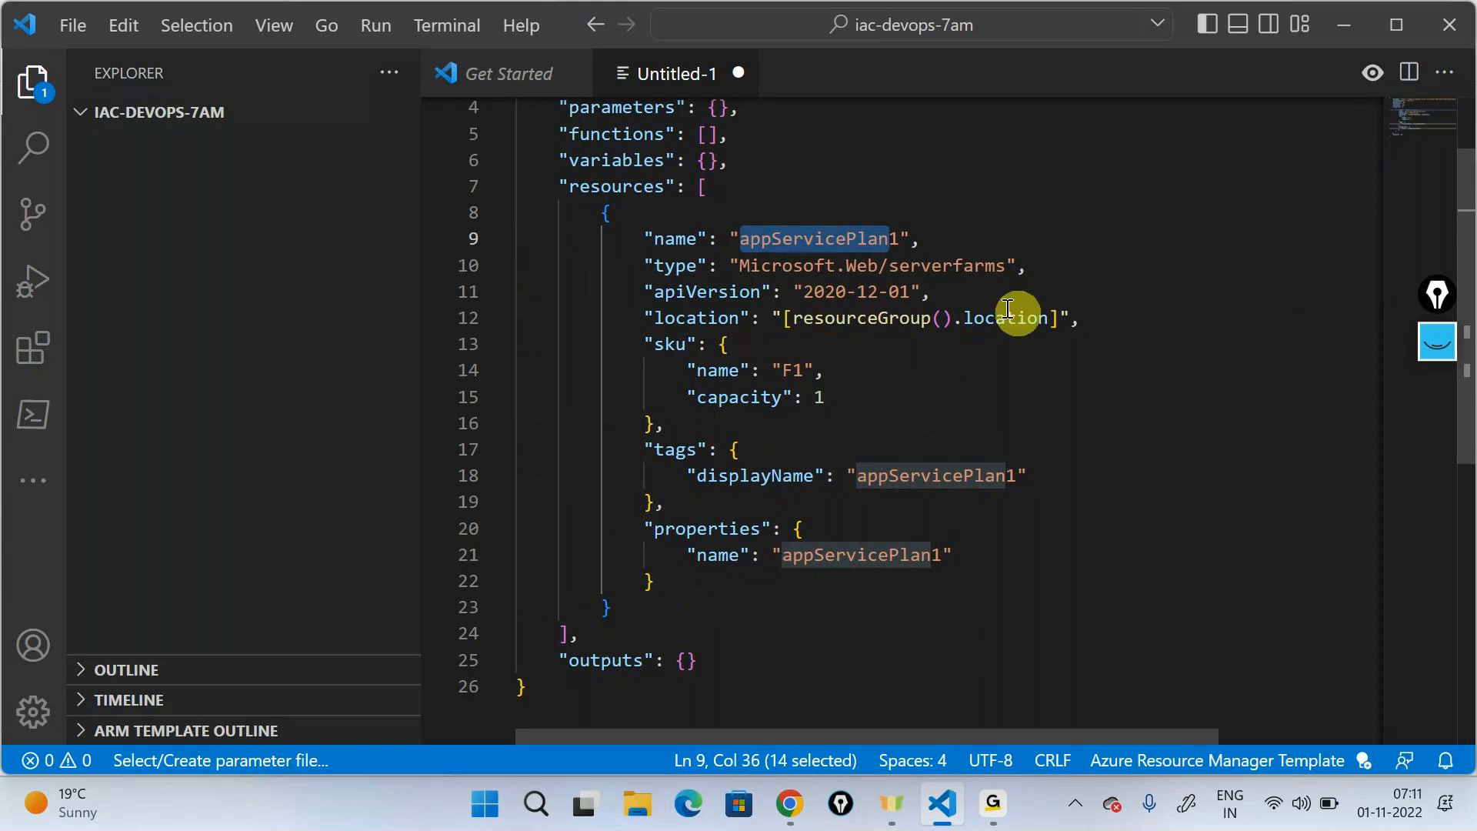
left_click_drag(729, 266, 870, 271)
left_click(956, 268)
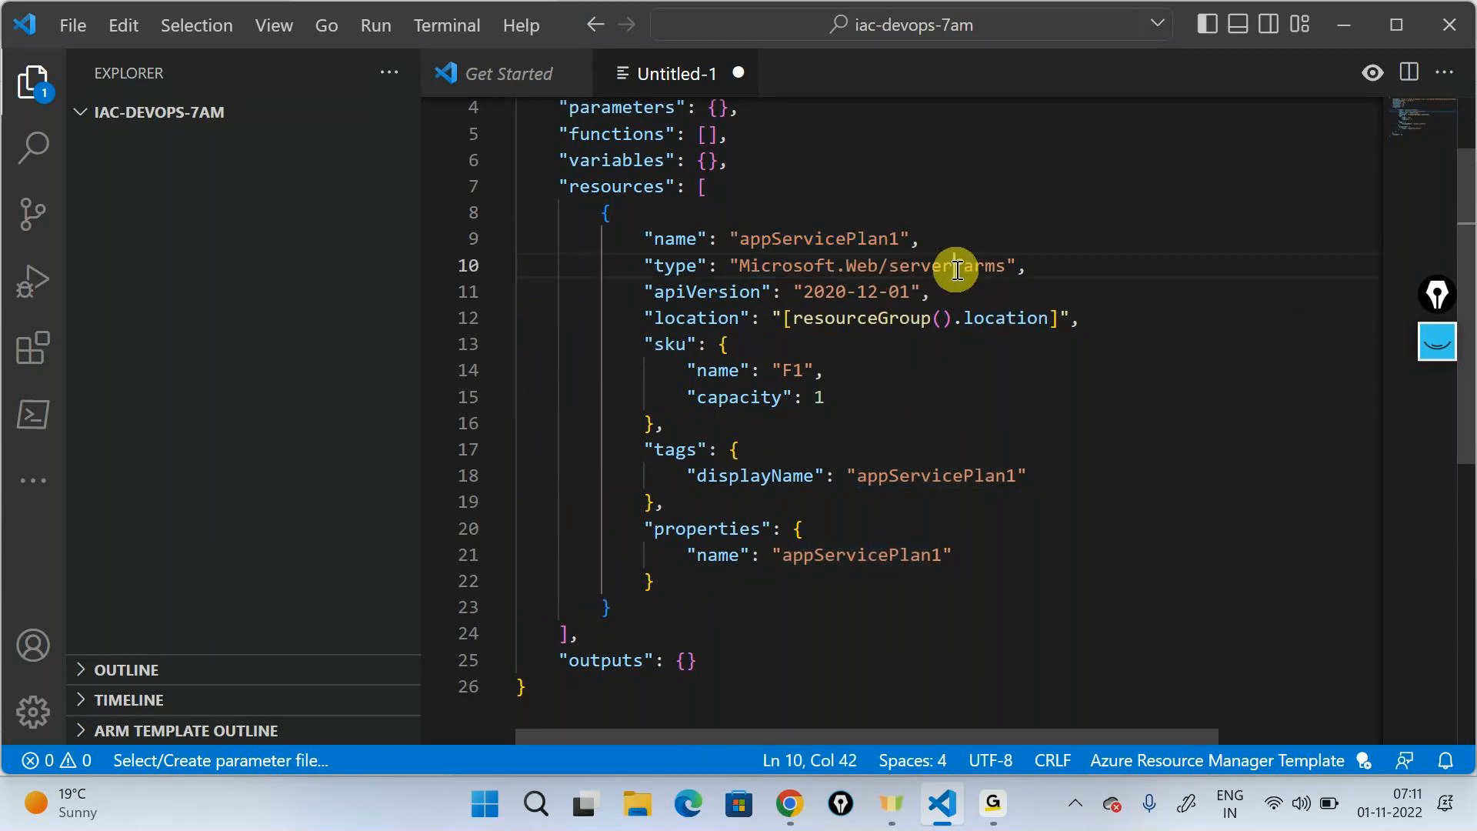
double_click(956, 268)
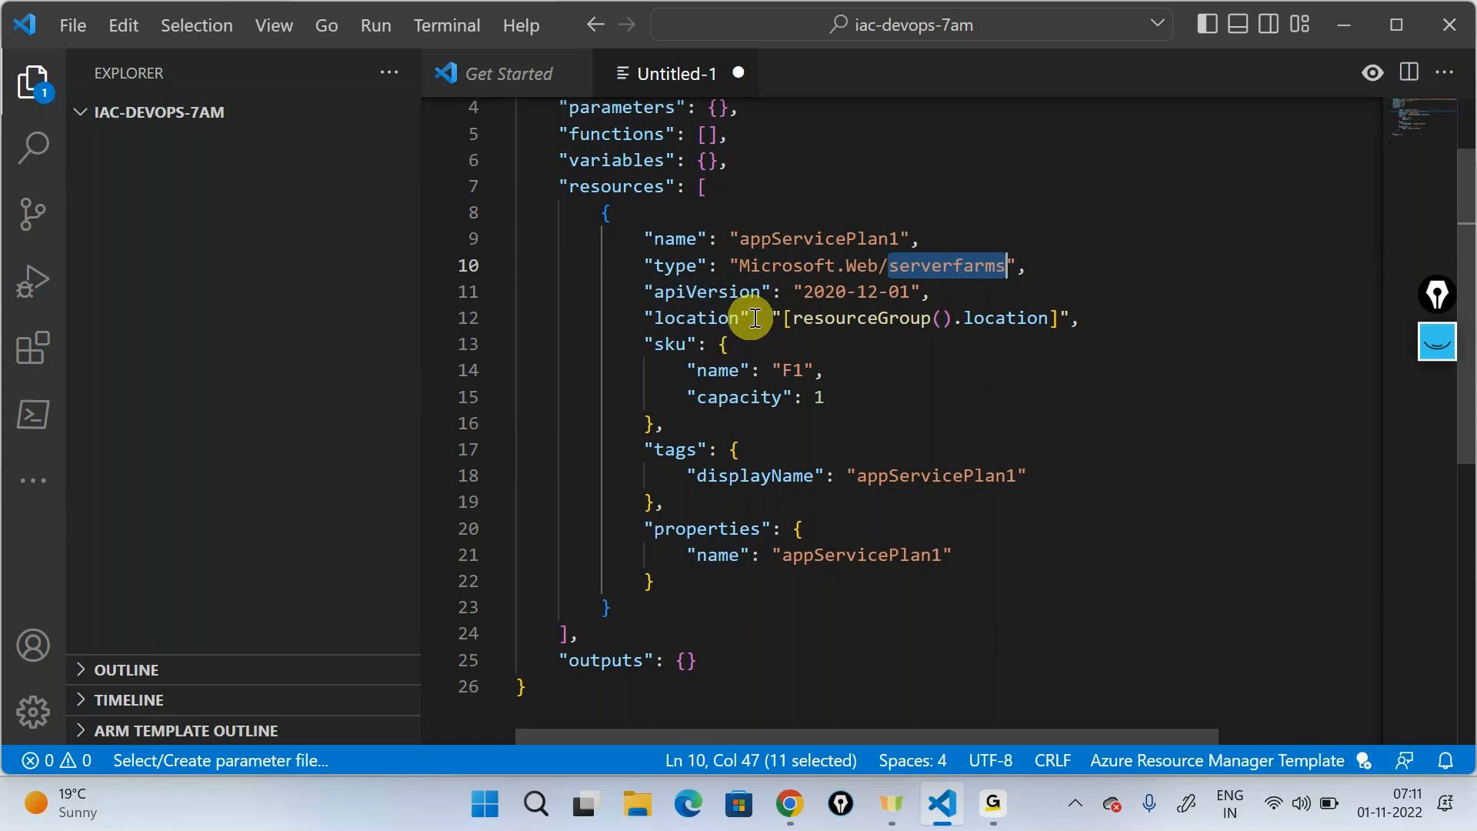
mouse_move(800, 318)
left_click_drag(677, 370, 828, 375)
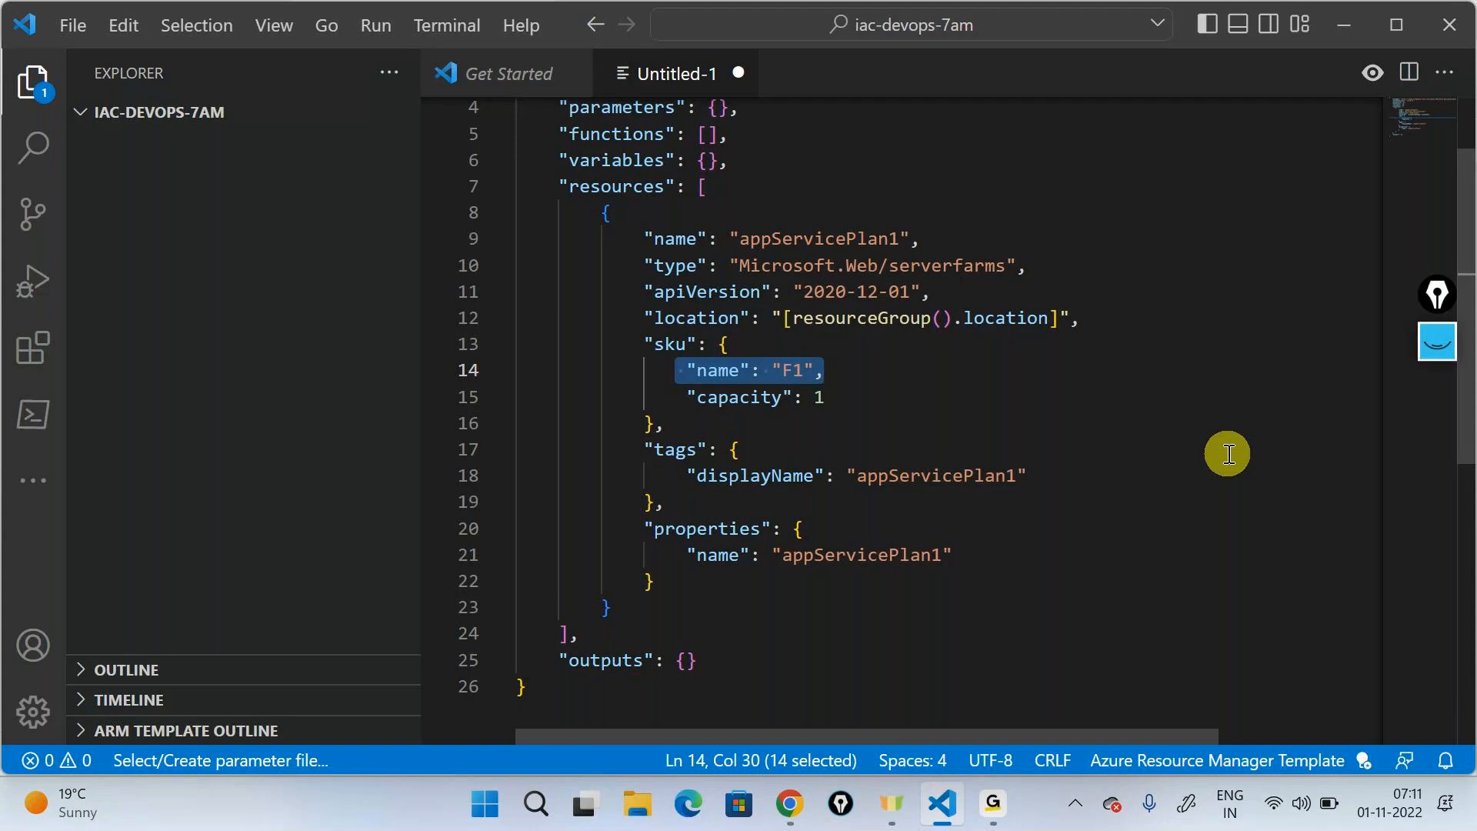
- Delete the tags block from the app service plan resource along with the leftover blank line
left_click_drag(731, 503, 643, 451)
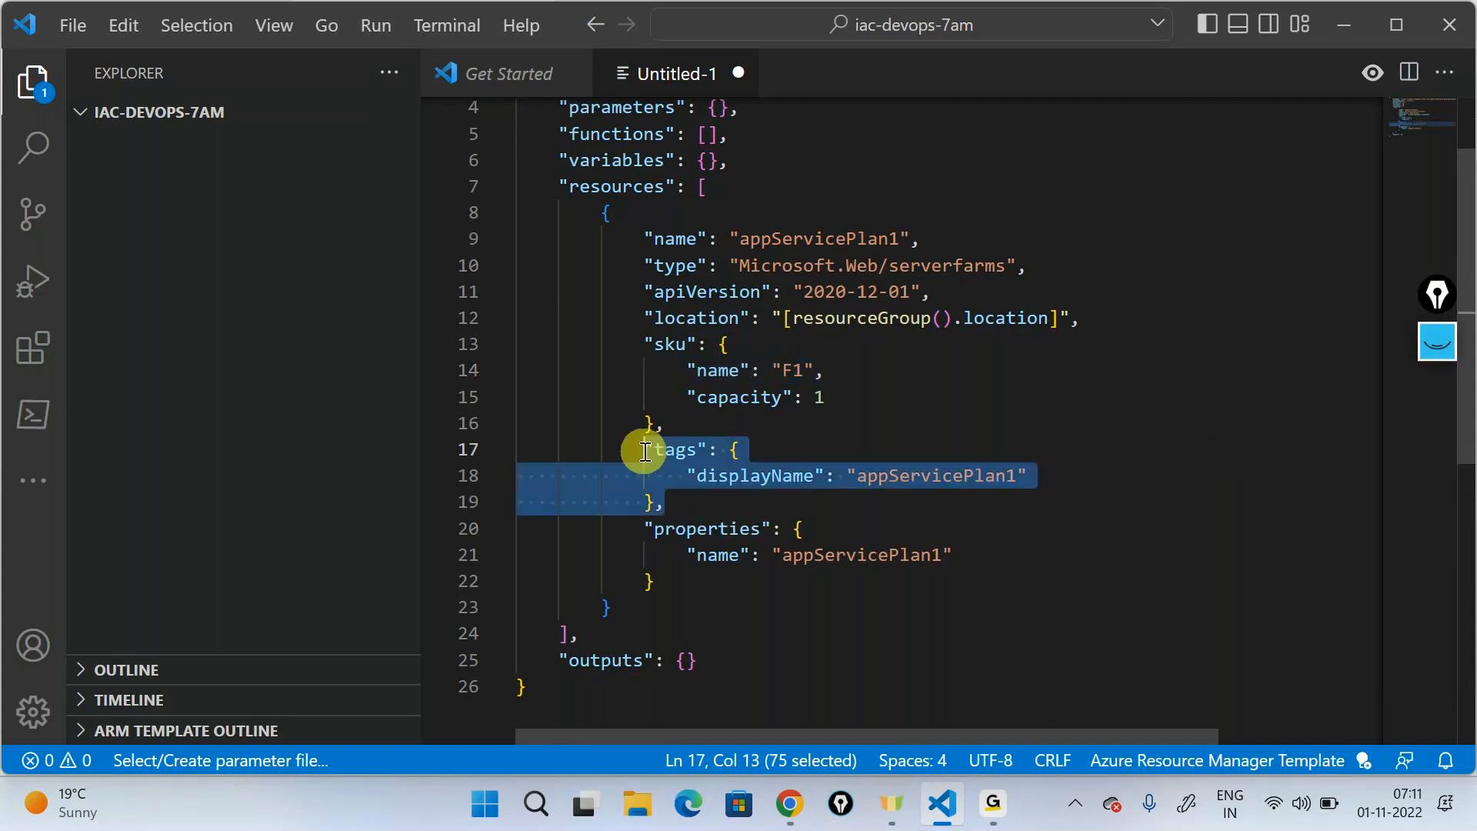
key("Delete")
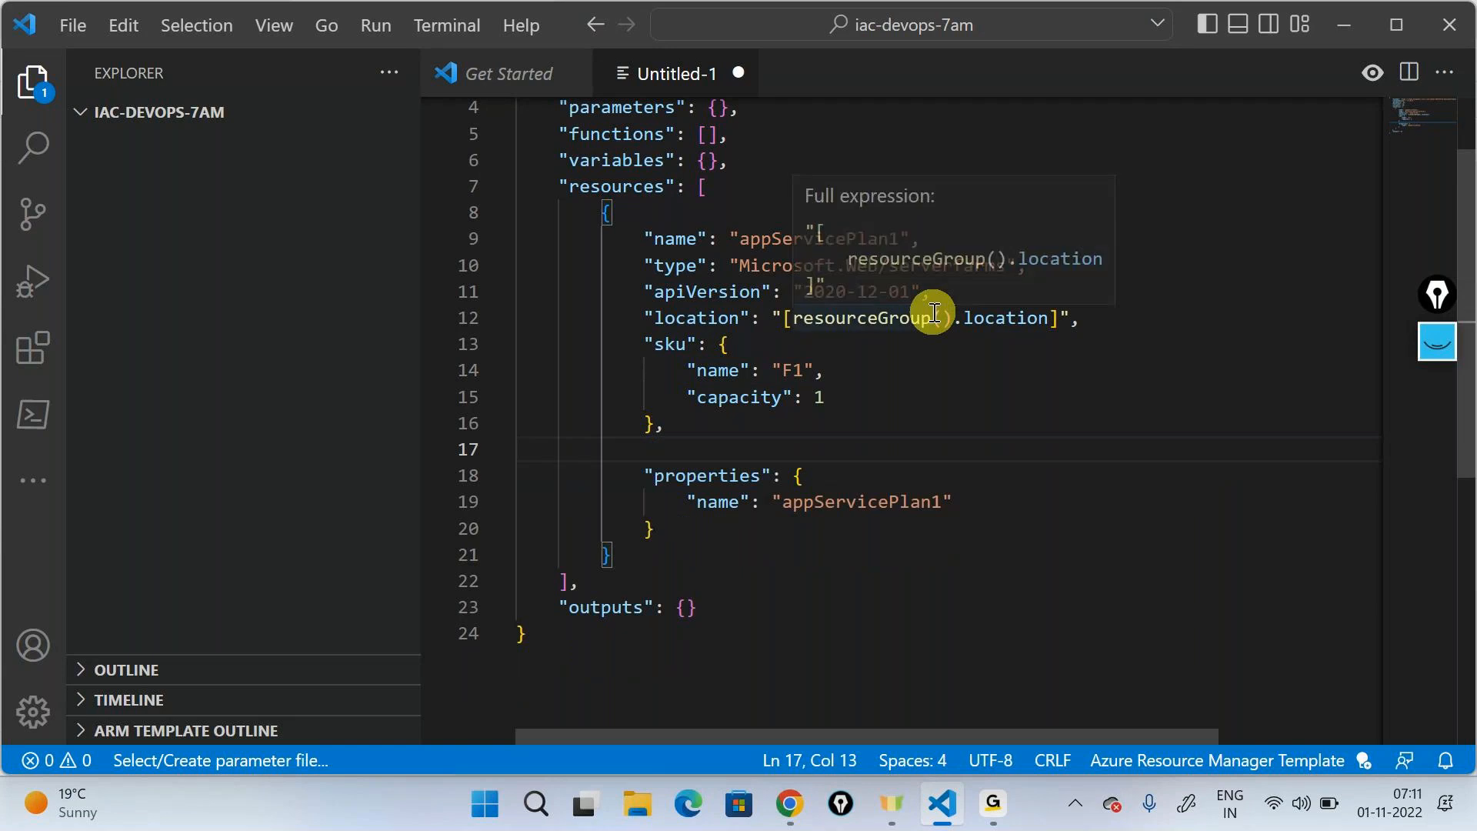
key("BackSpace")
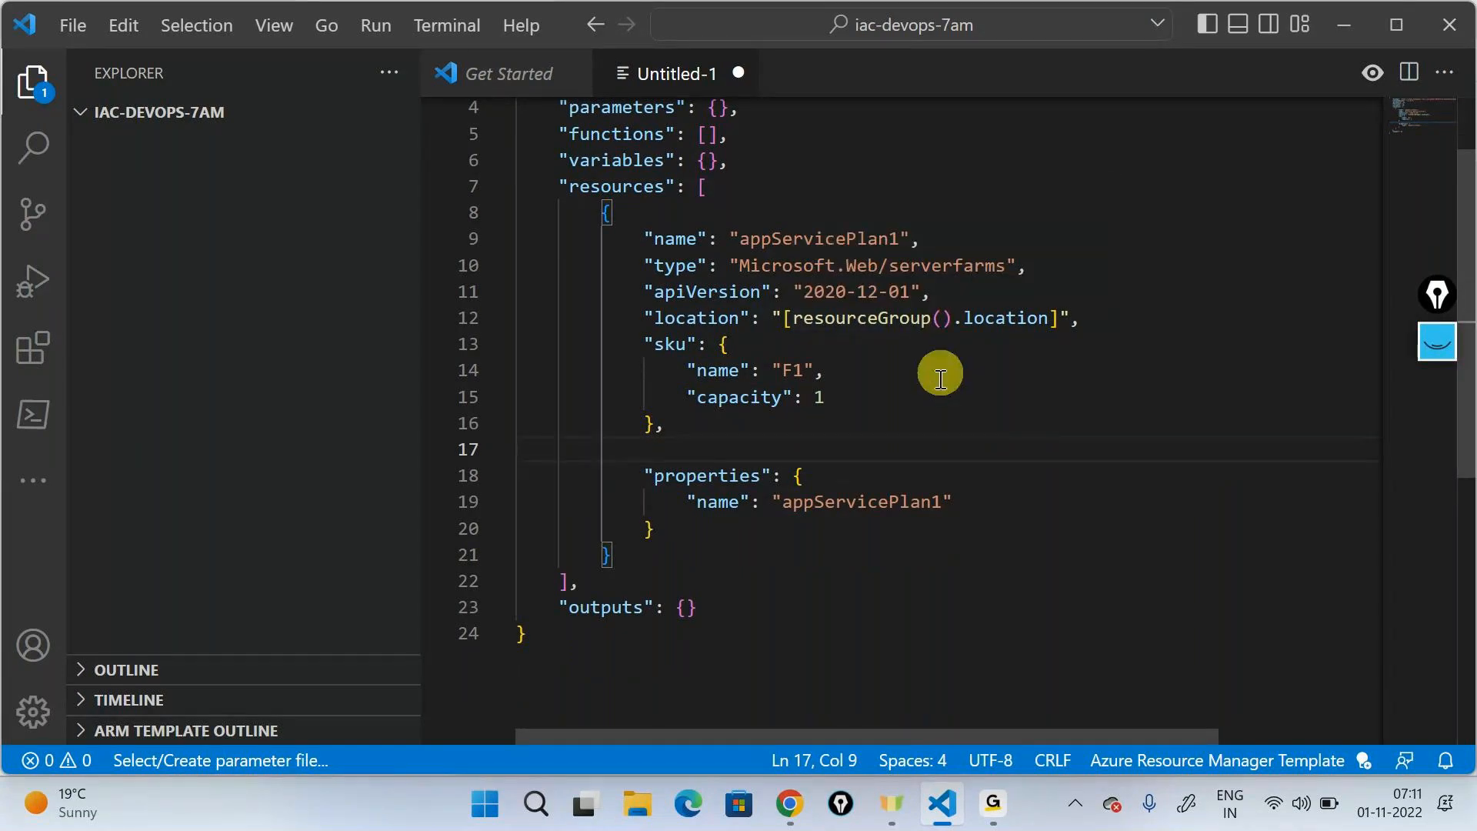
key("BackSpace")
key("BackSpace")
key("BackSpace")
- Add a string parameter named appserviceplanname to the template's parameters section using the parameter snippet
left_click(687, 473)
left_click_drag(687, 473, 956, 477)
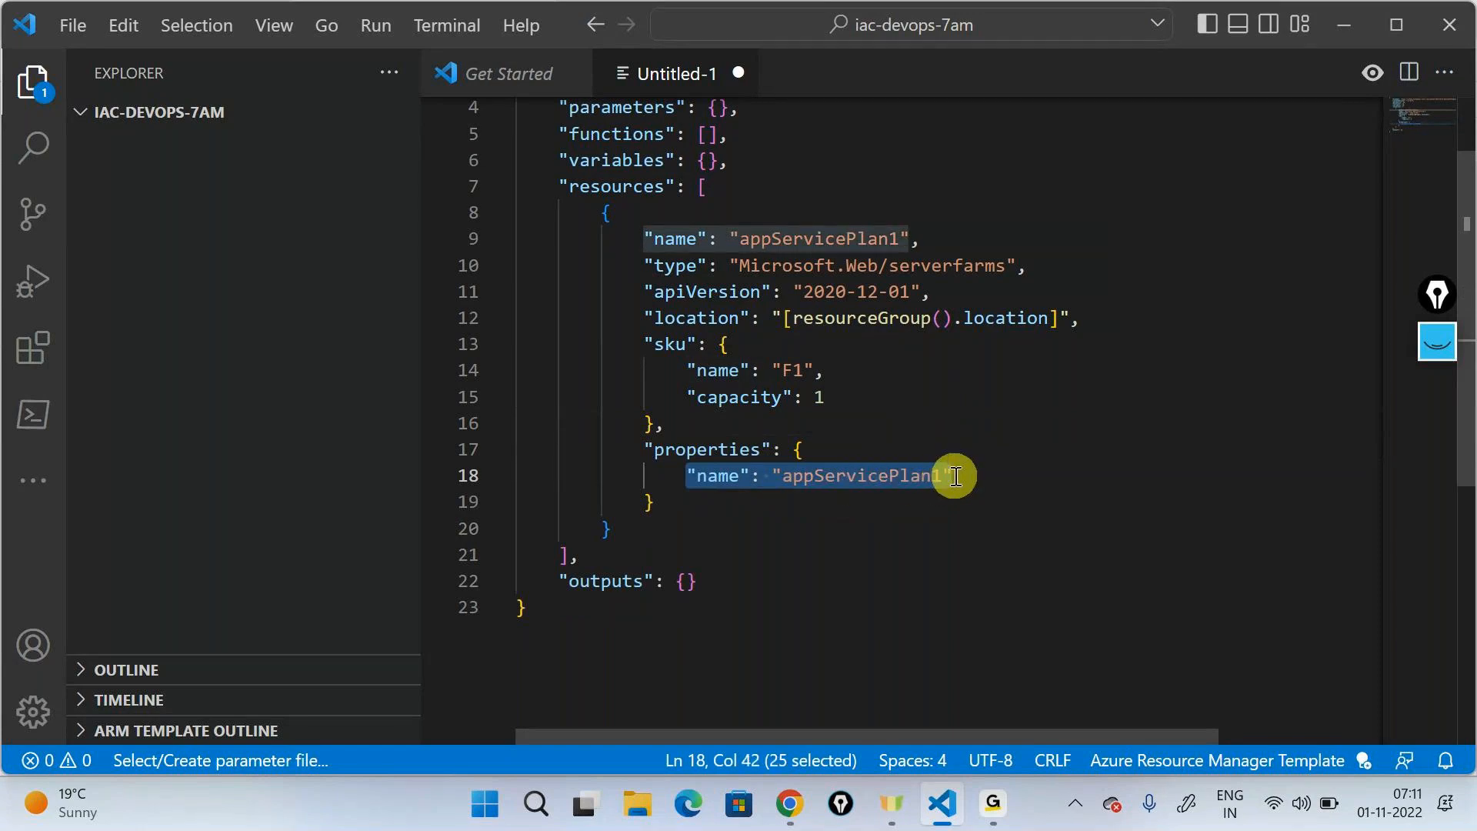
double_click(797, 244)
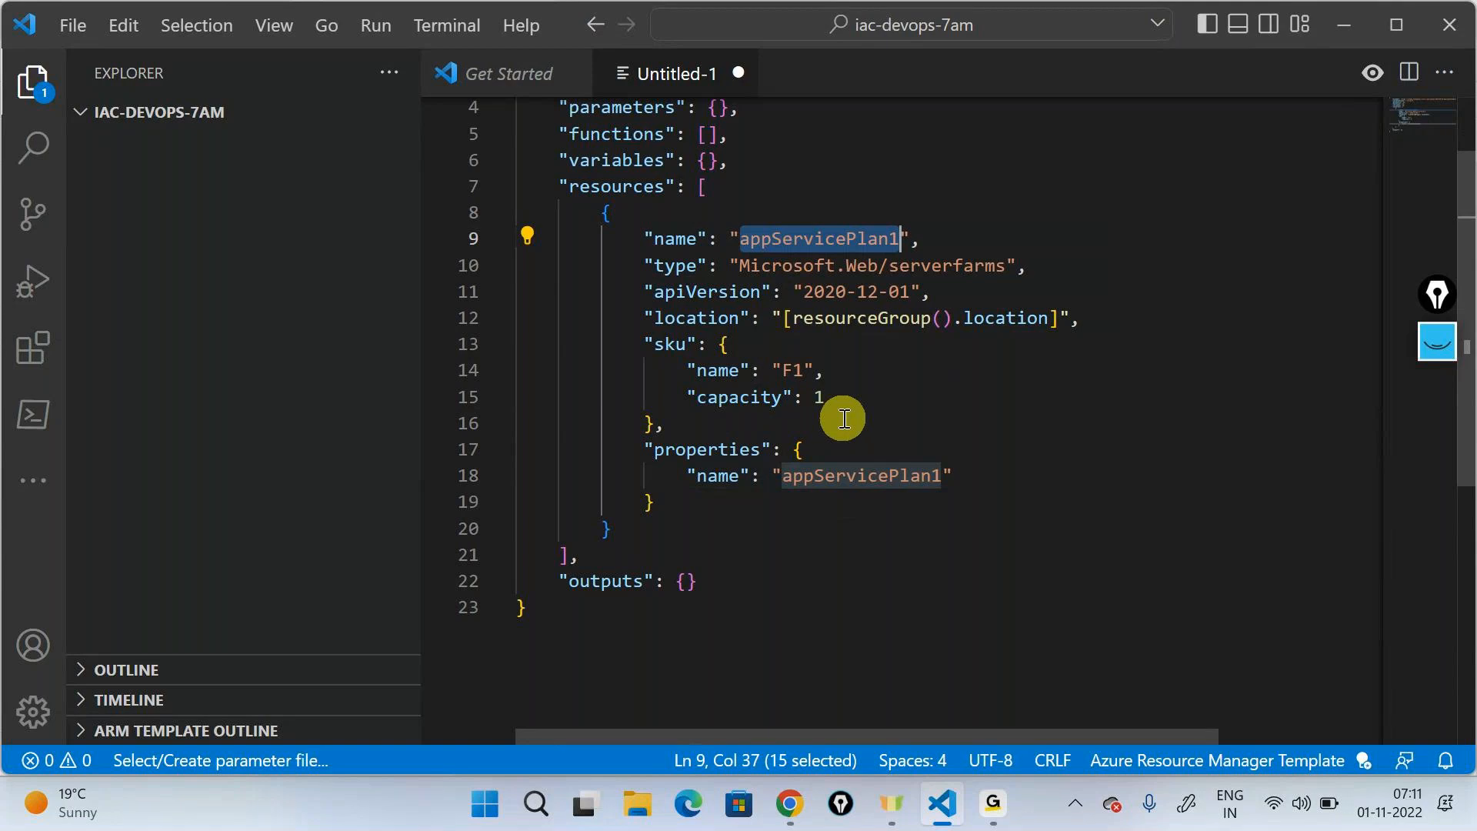
scroll(844, 418, "up", 2)
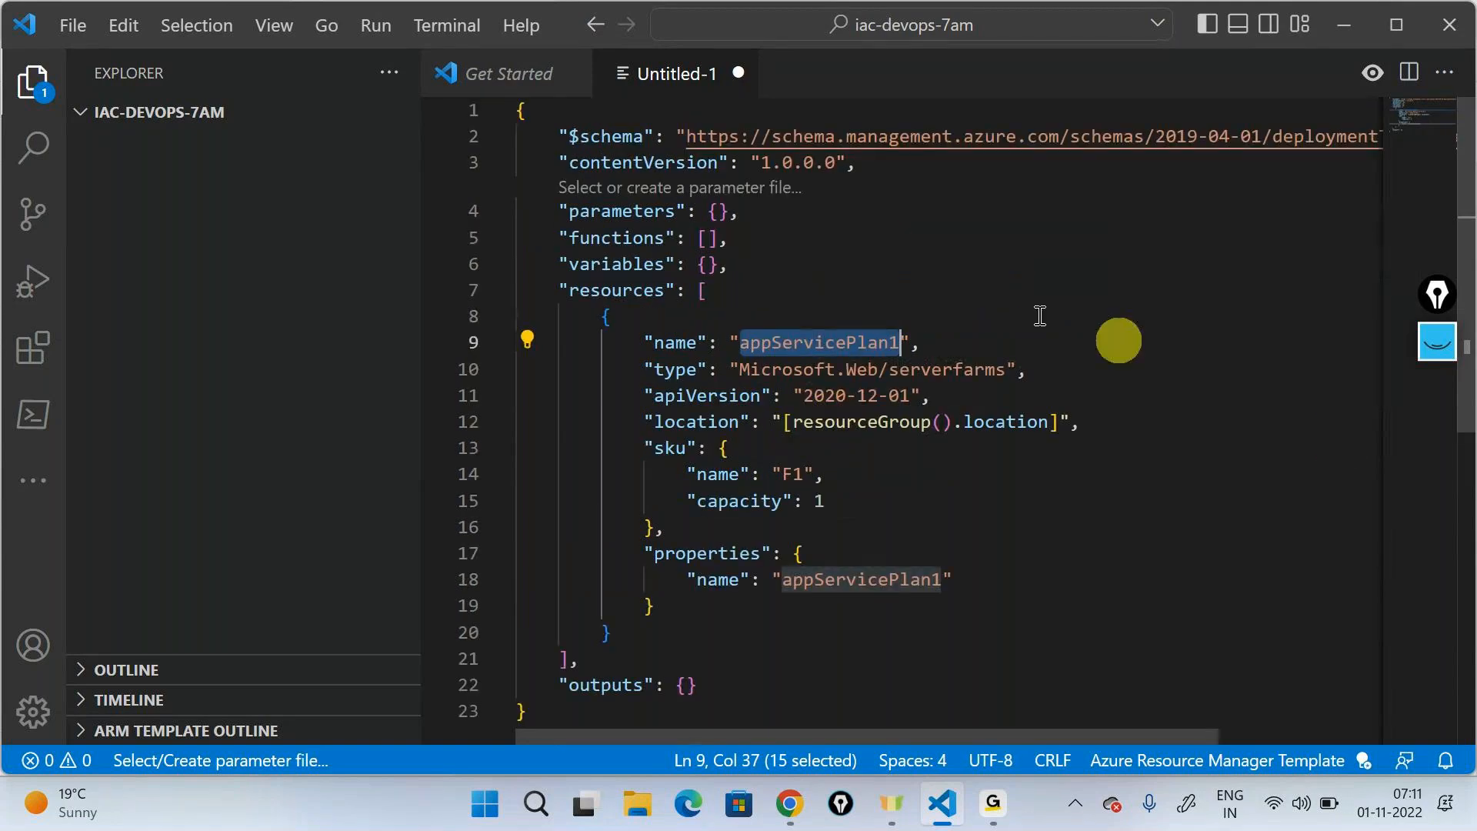
left_click(717, 209)
key("Return")
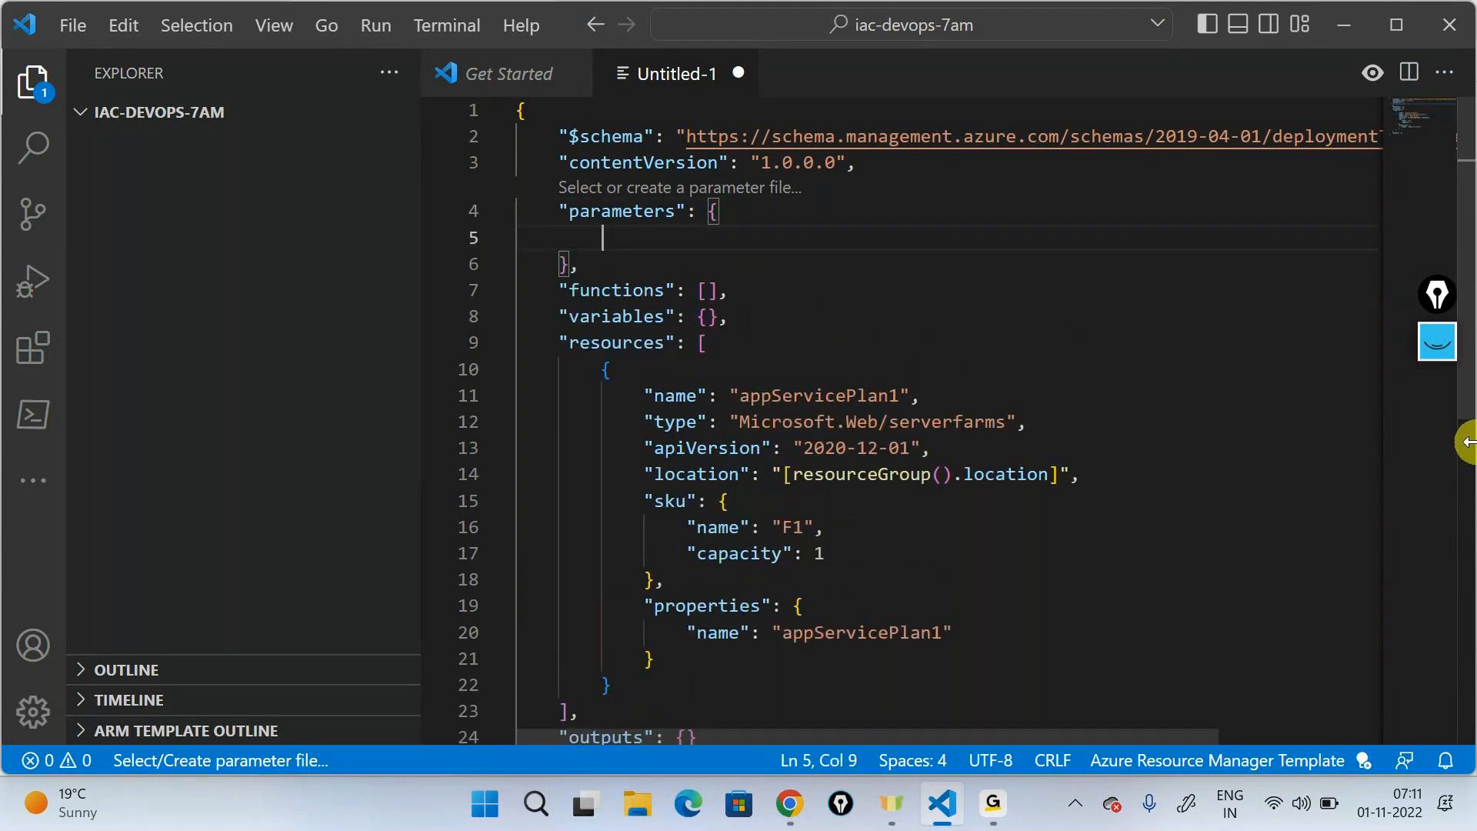
key("ctrl+space")
type("app")
type("servicepla")
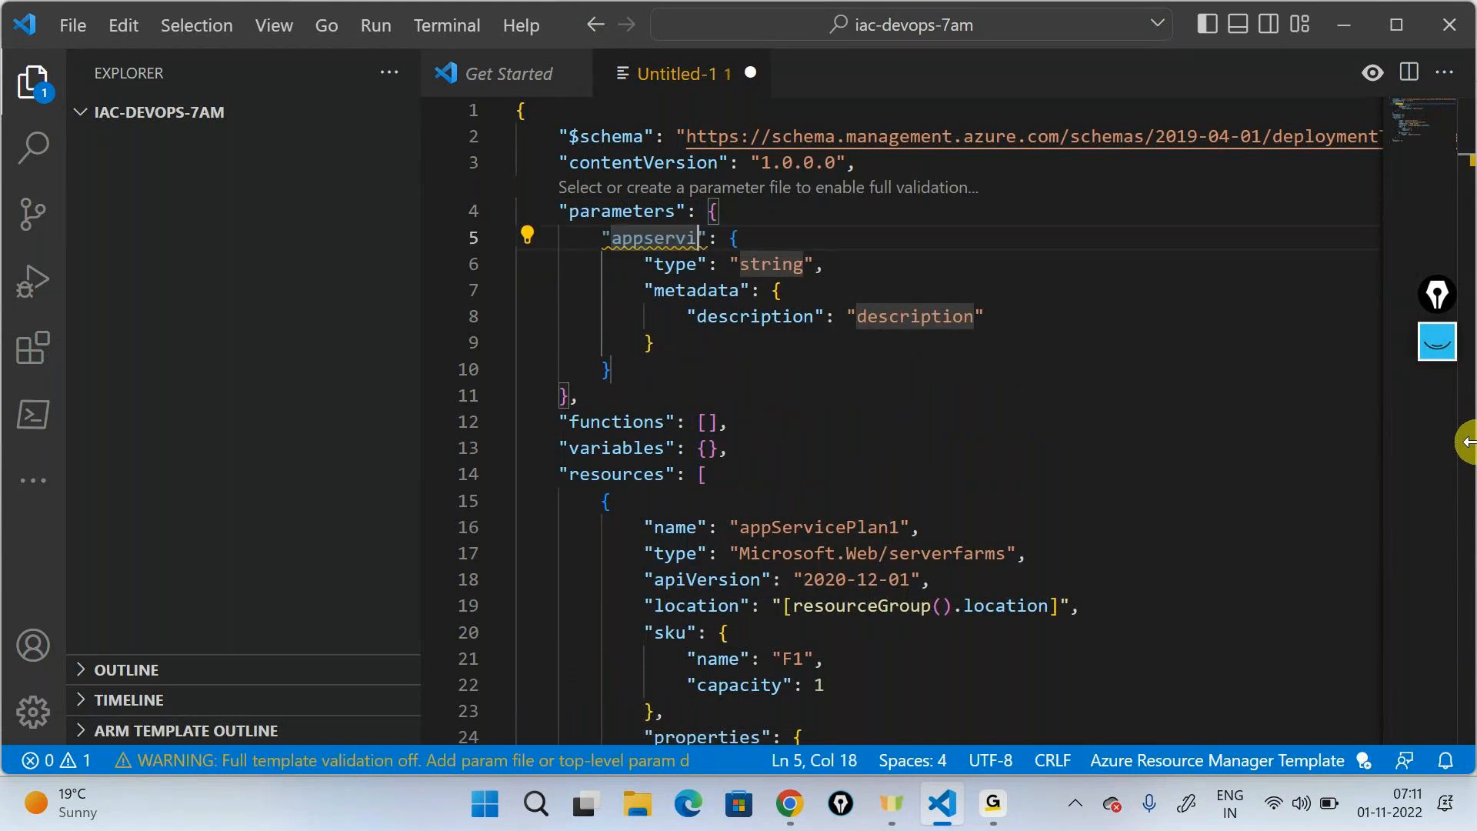
type("nname")
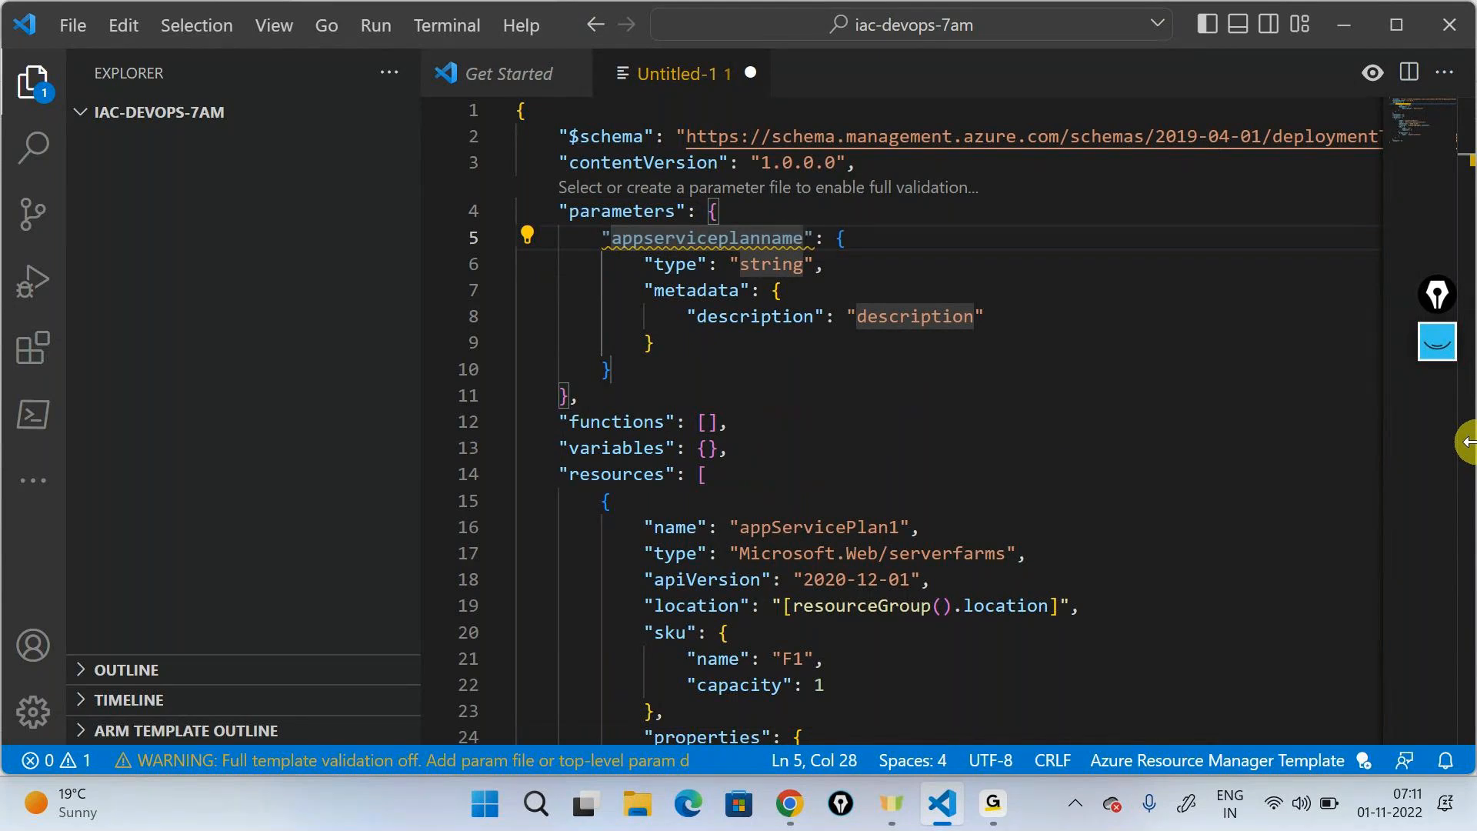
- Set the appserviceplanname parameter's metadata description to "The name of the app service plan"
double_click(764, 264)
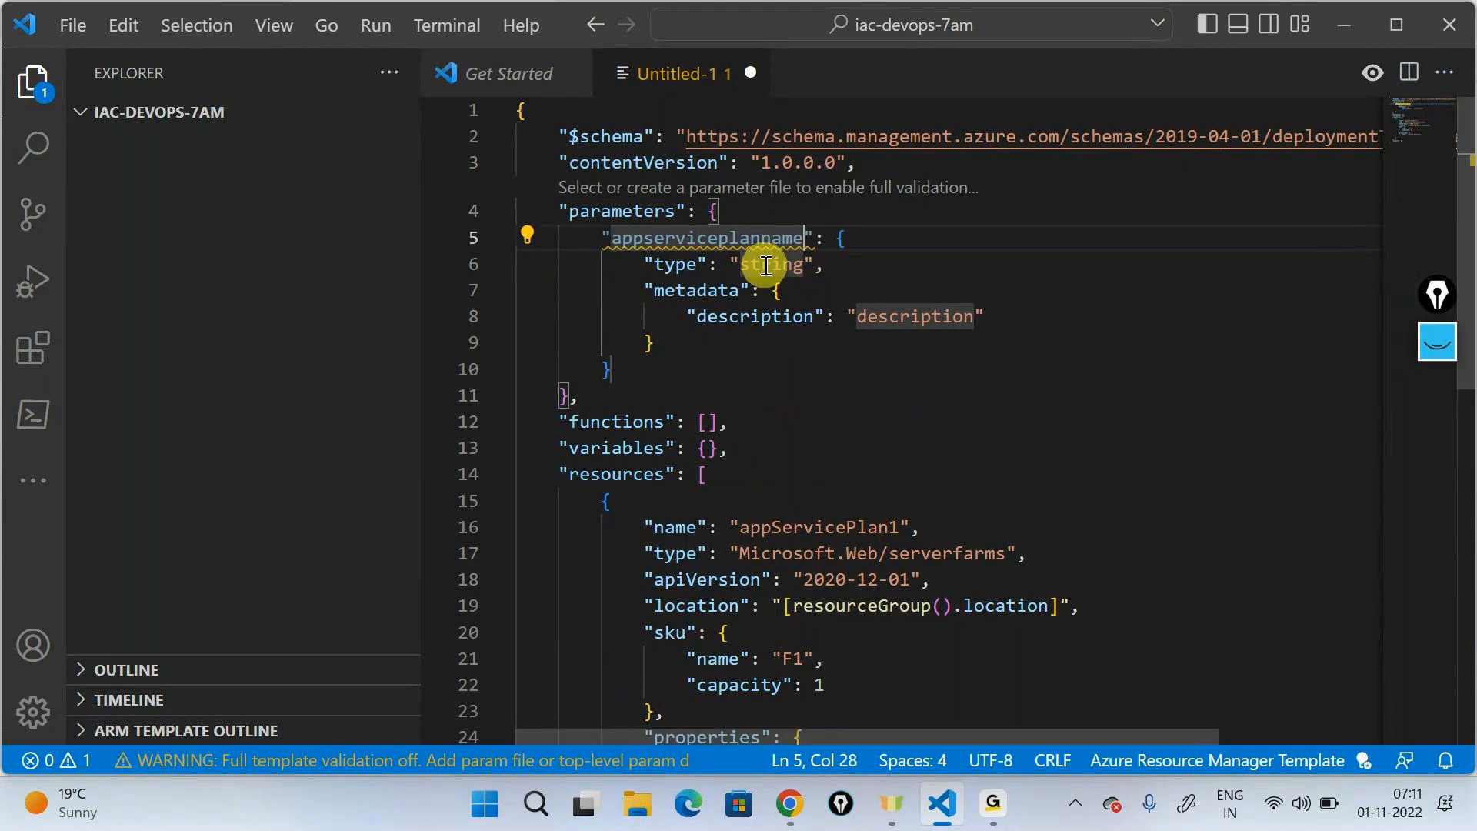
left_click(1281, 386)
double_click(928, 316)
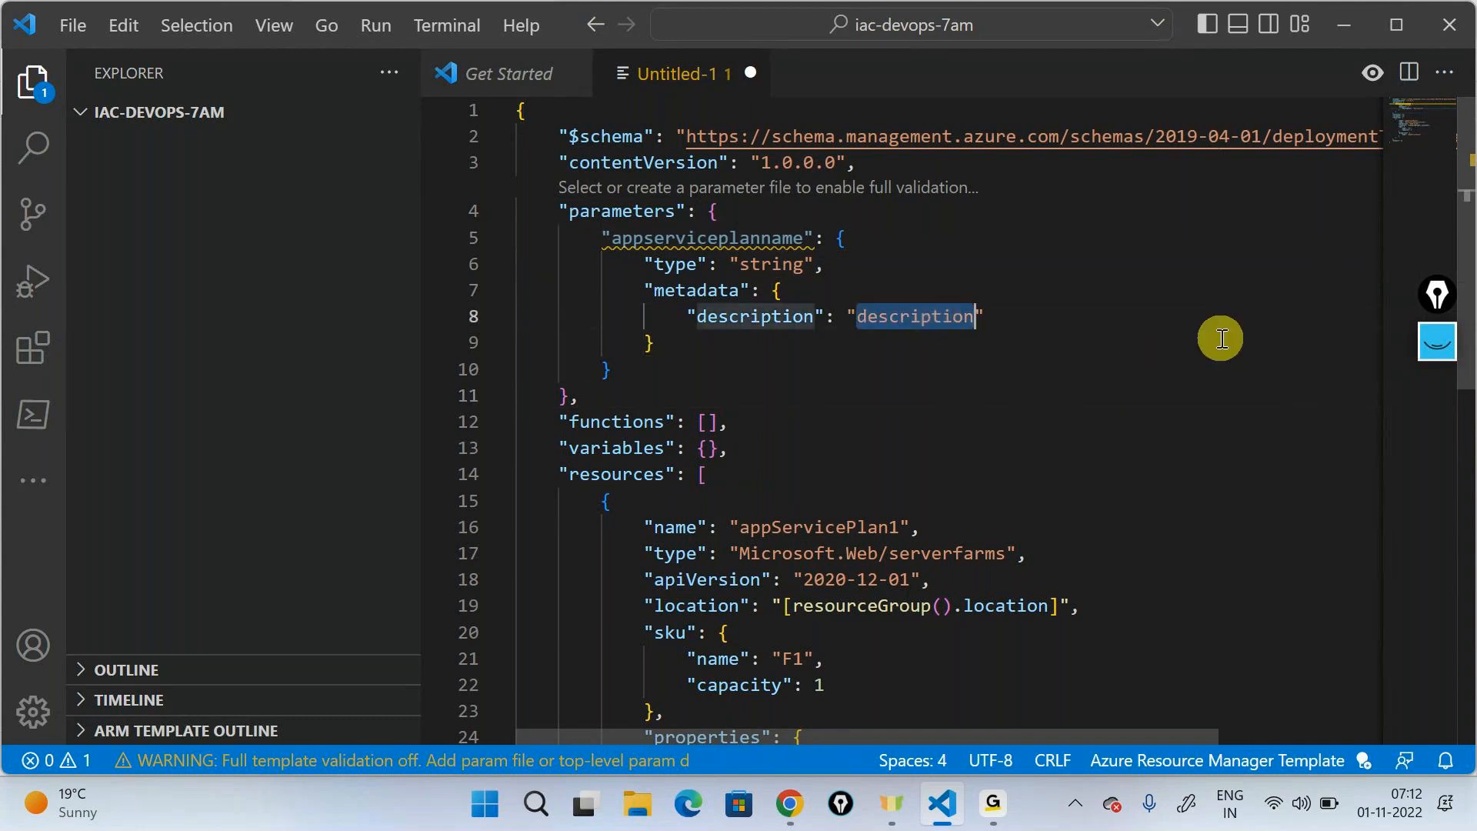
type("The name ")
type("of the app servi")
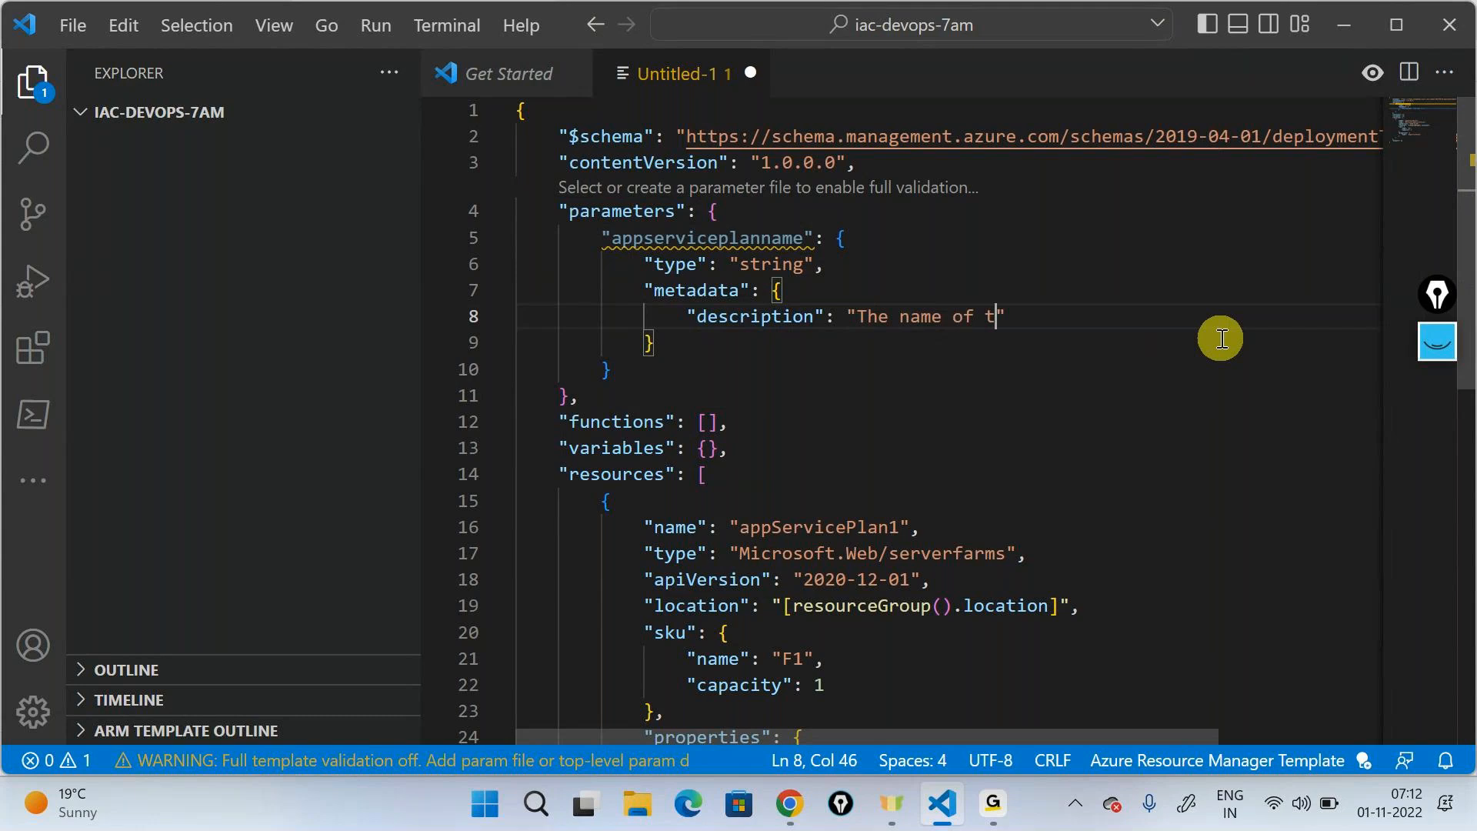
type("ce plan")
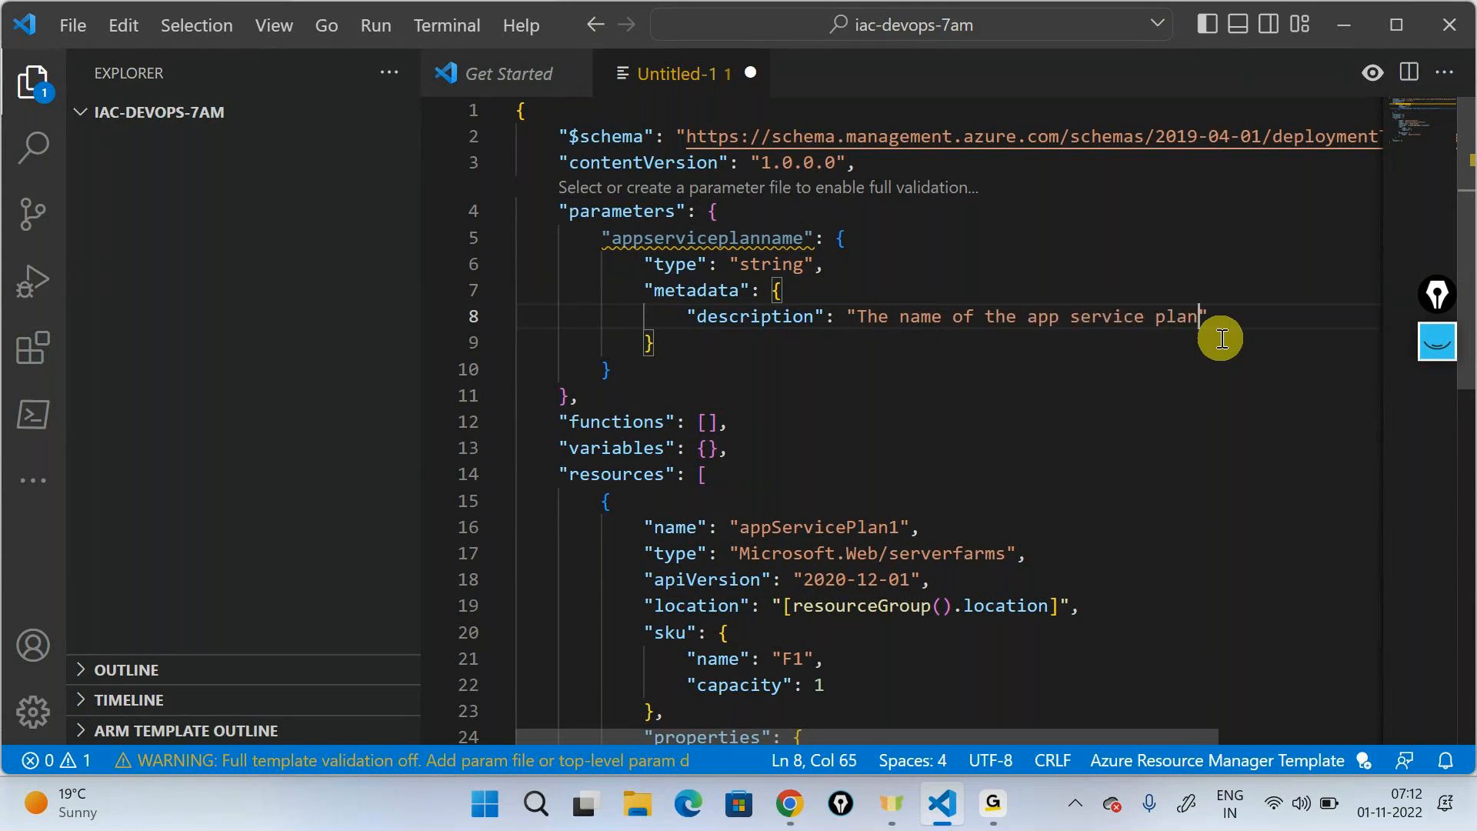
- Replace the app service plan resource's top-level name value with "[parameters('appserviceplanname')]"
scroll(1222, 338, "down", 3)
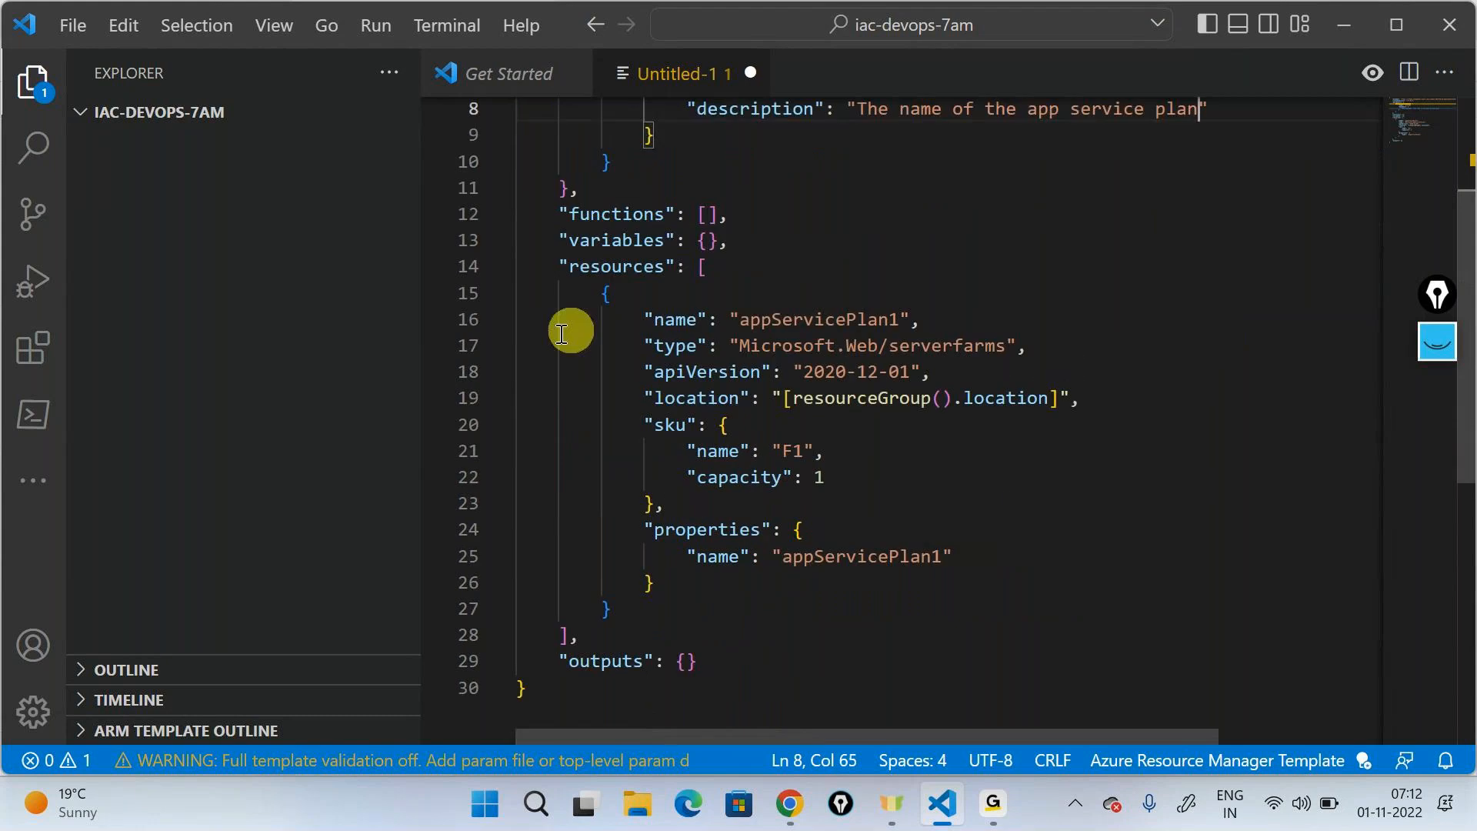
double_click(772, 320)
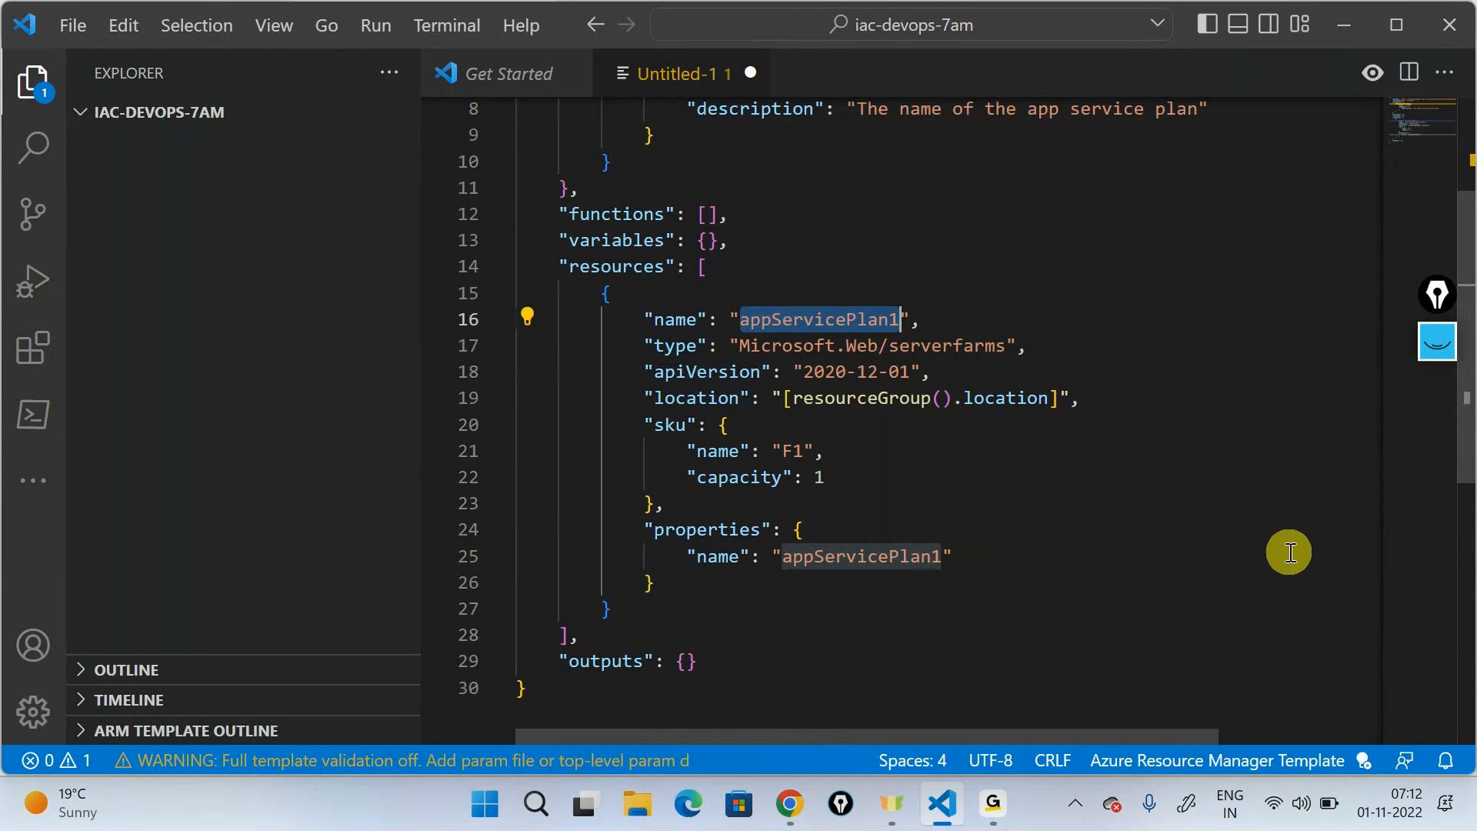
key("BackSpace")
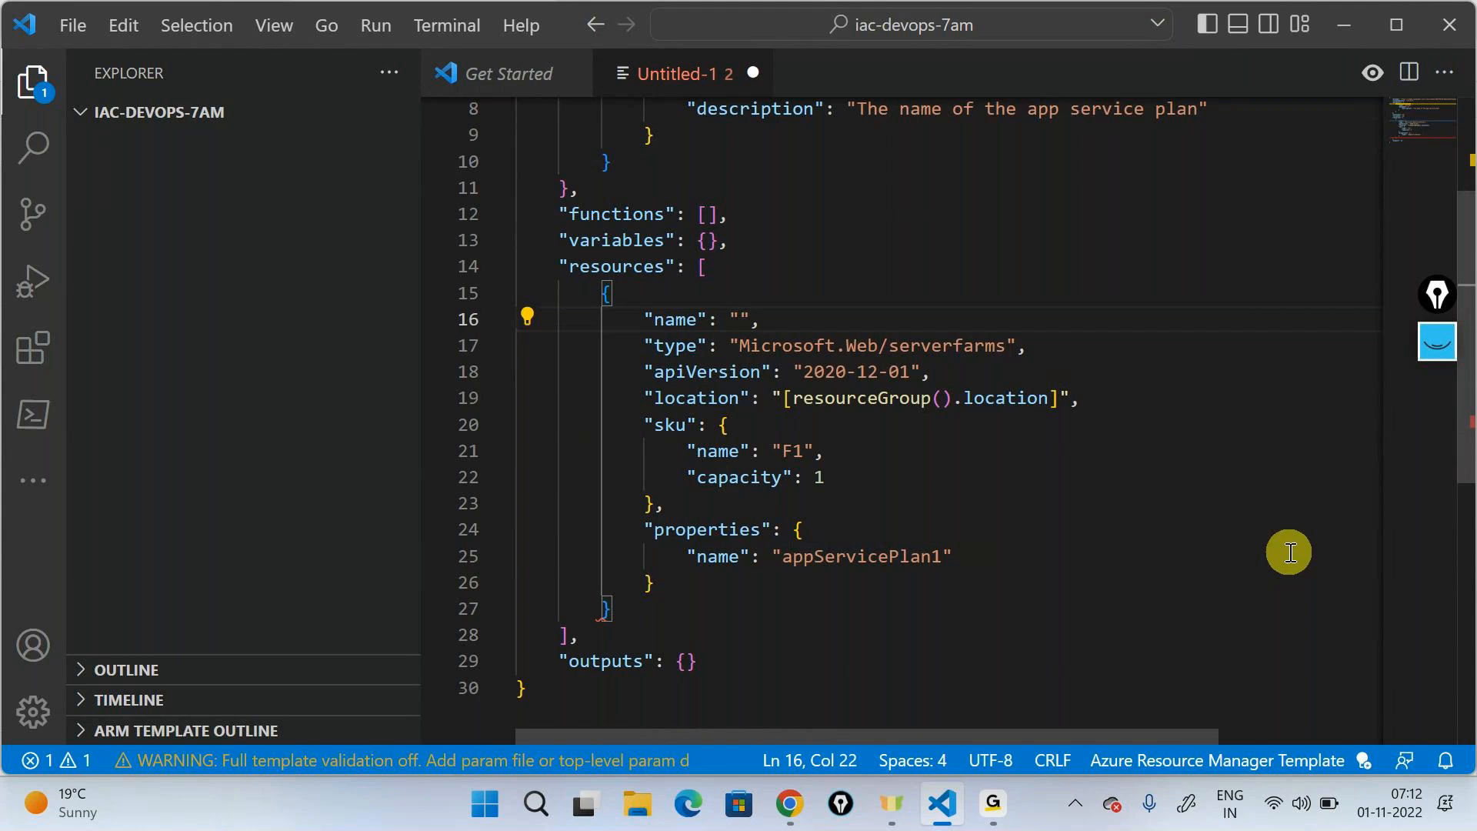
type("[pa")
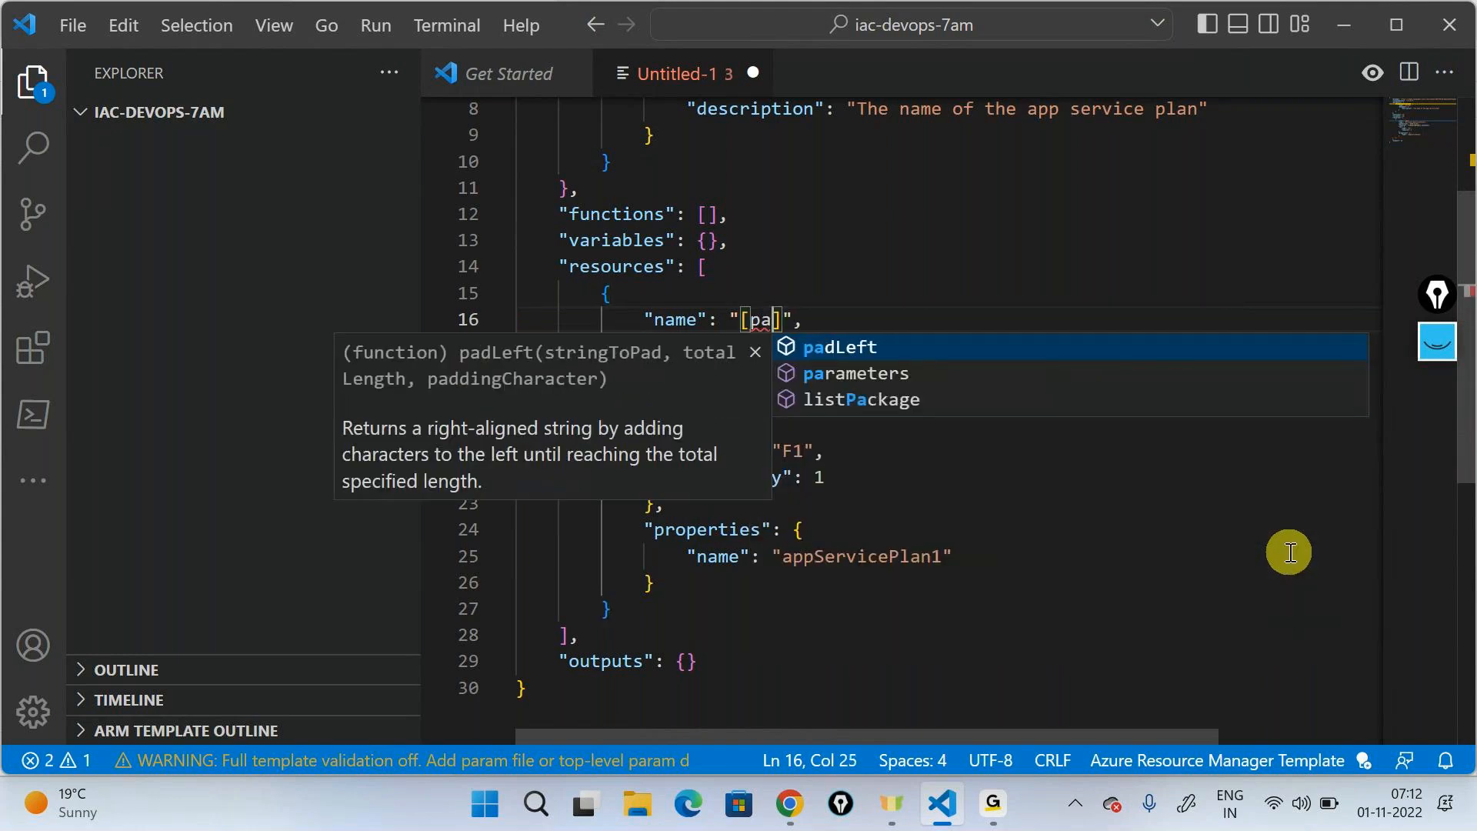
type("rameters]\"")
key("BackSpace")
type("(")
key("Return")
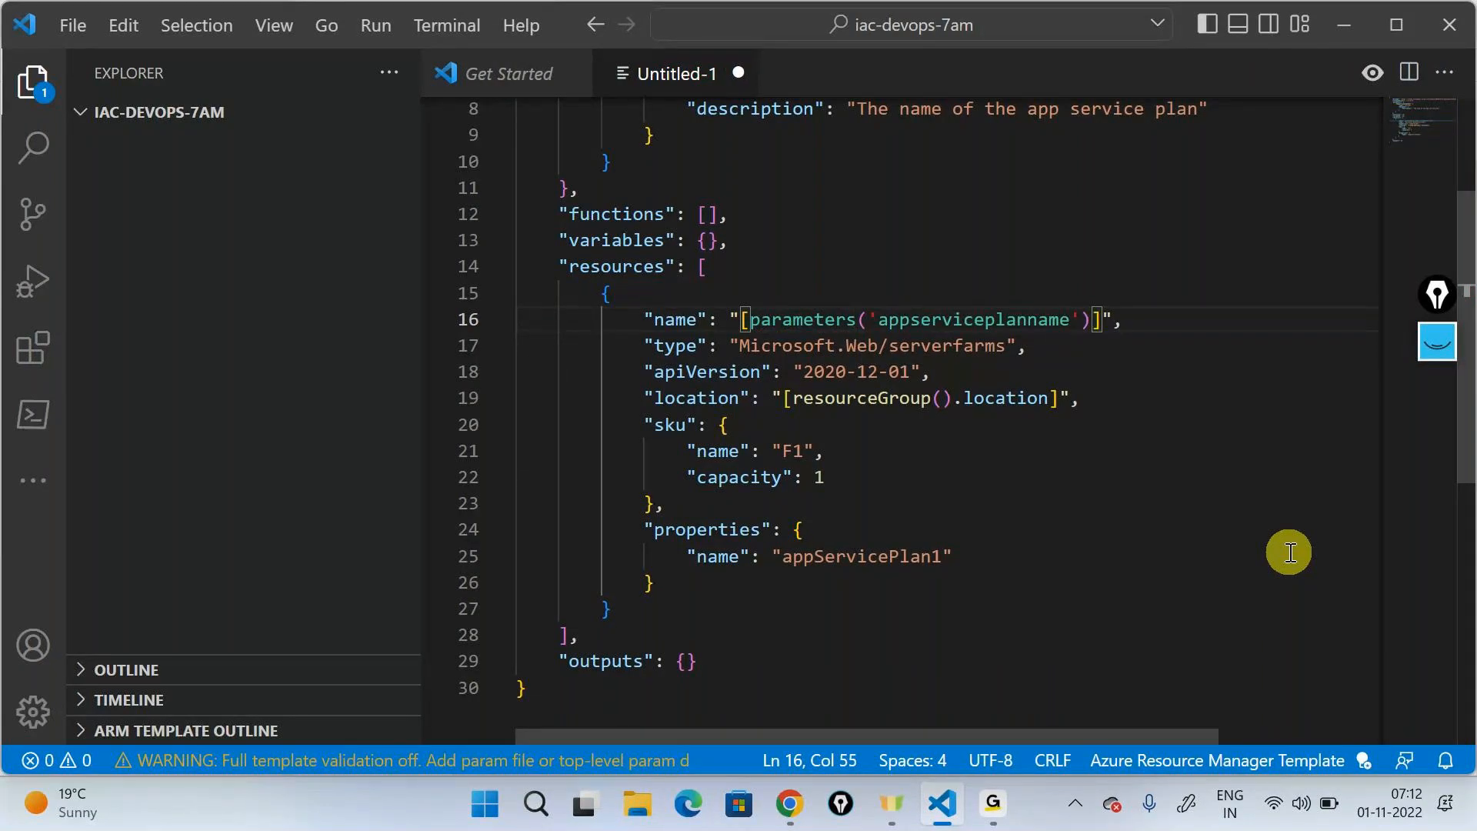
- Replace the name value inside the app service plan's properties block with "[parameters('appserviceplanname')]"
double_click(850, 556)
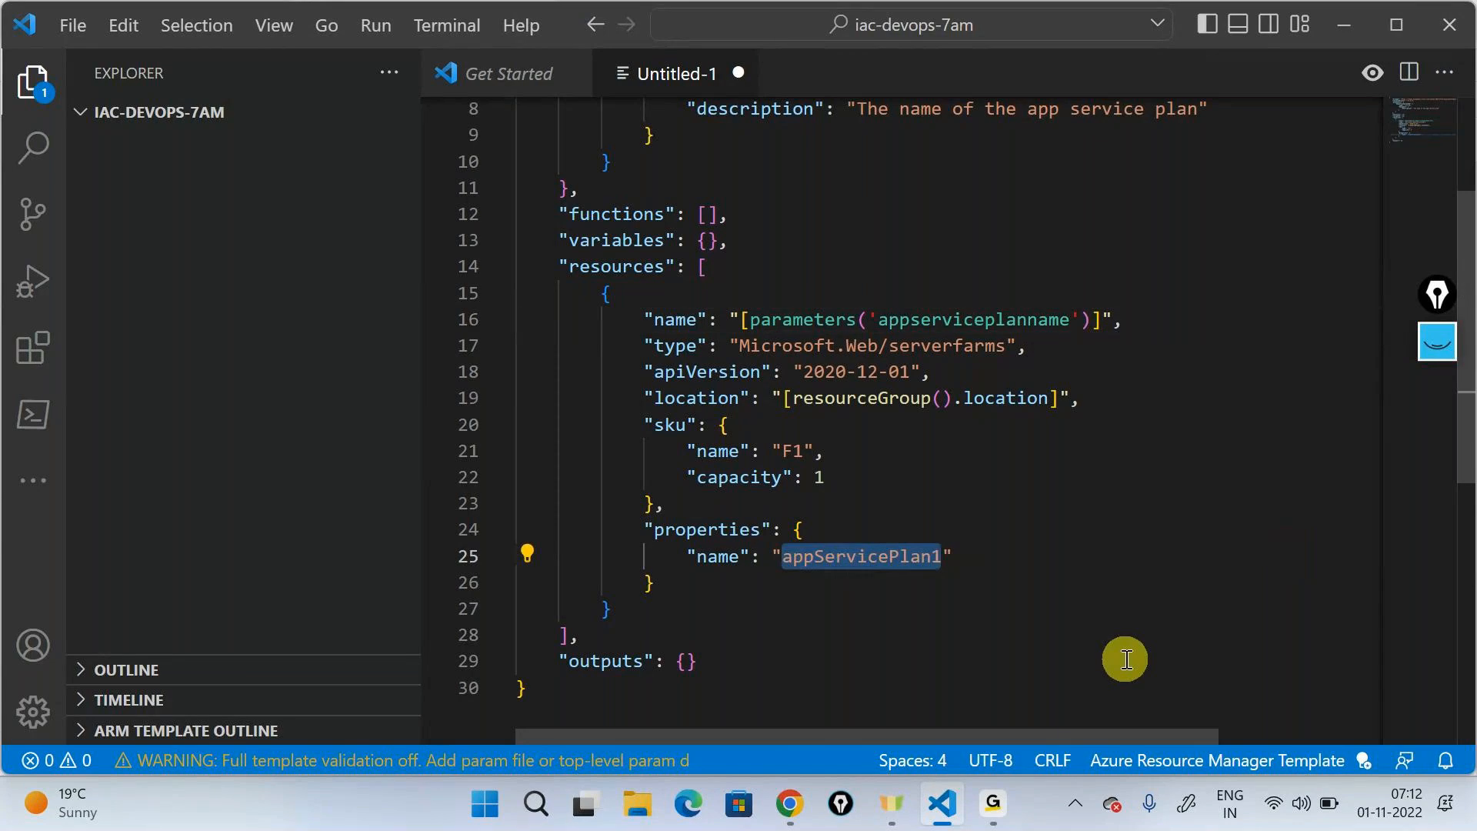
key("BackSpace")
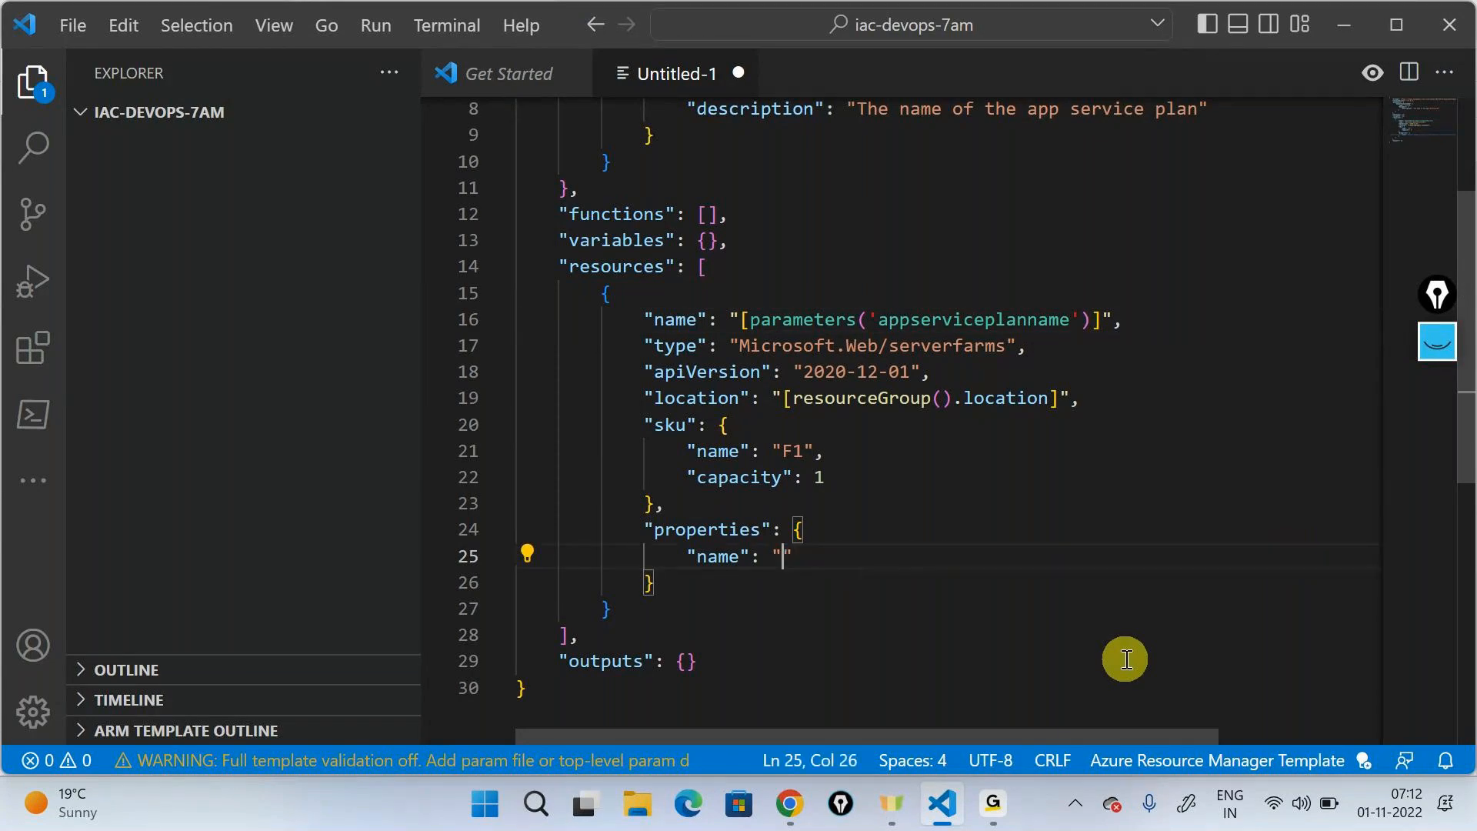
type("[pa")
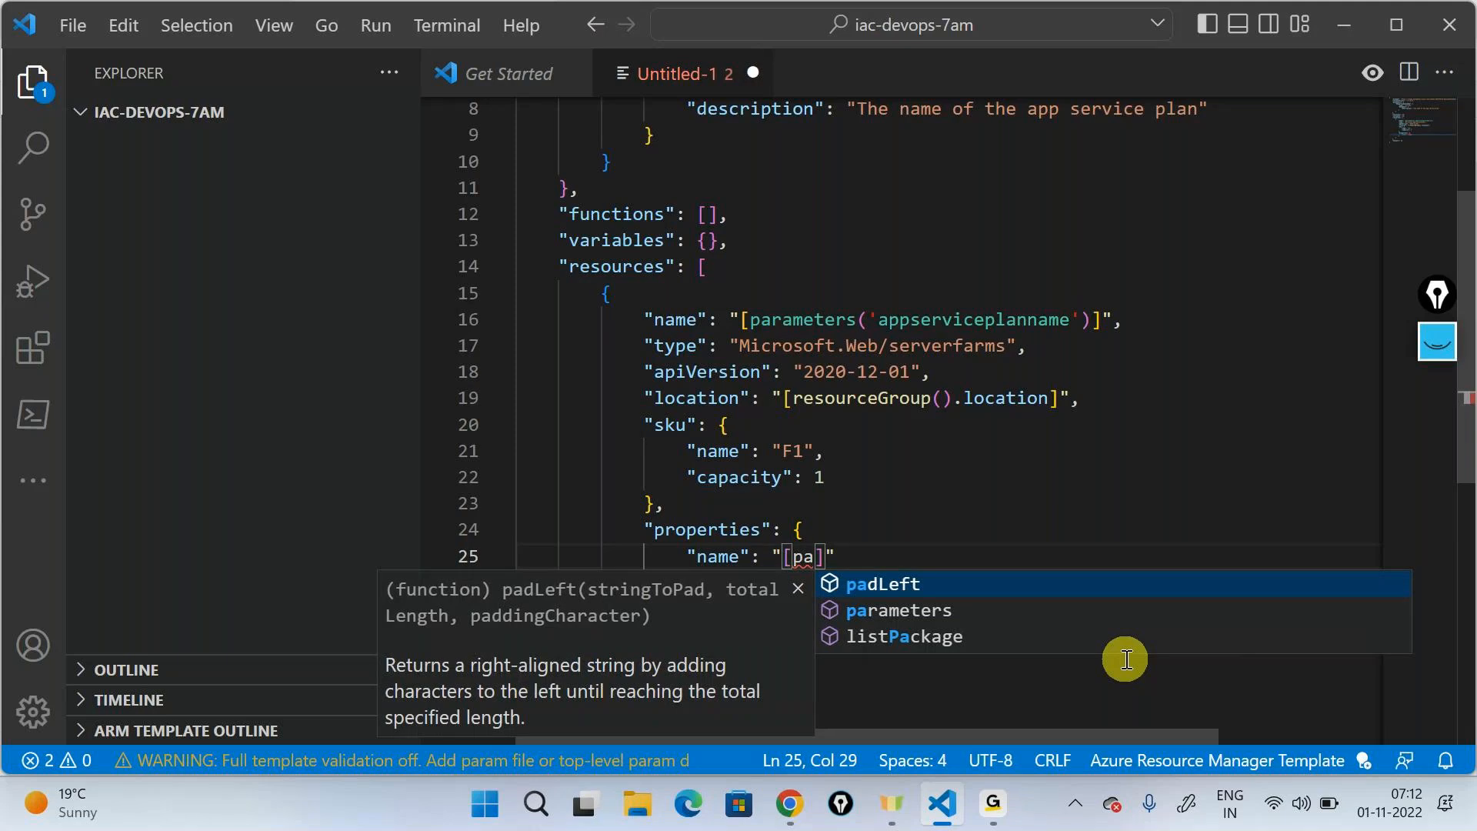
key("Down")
key("Return")
type("(")
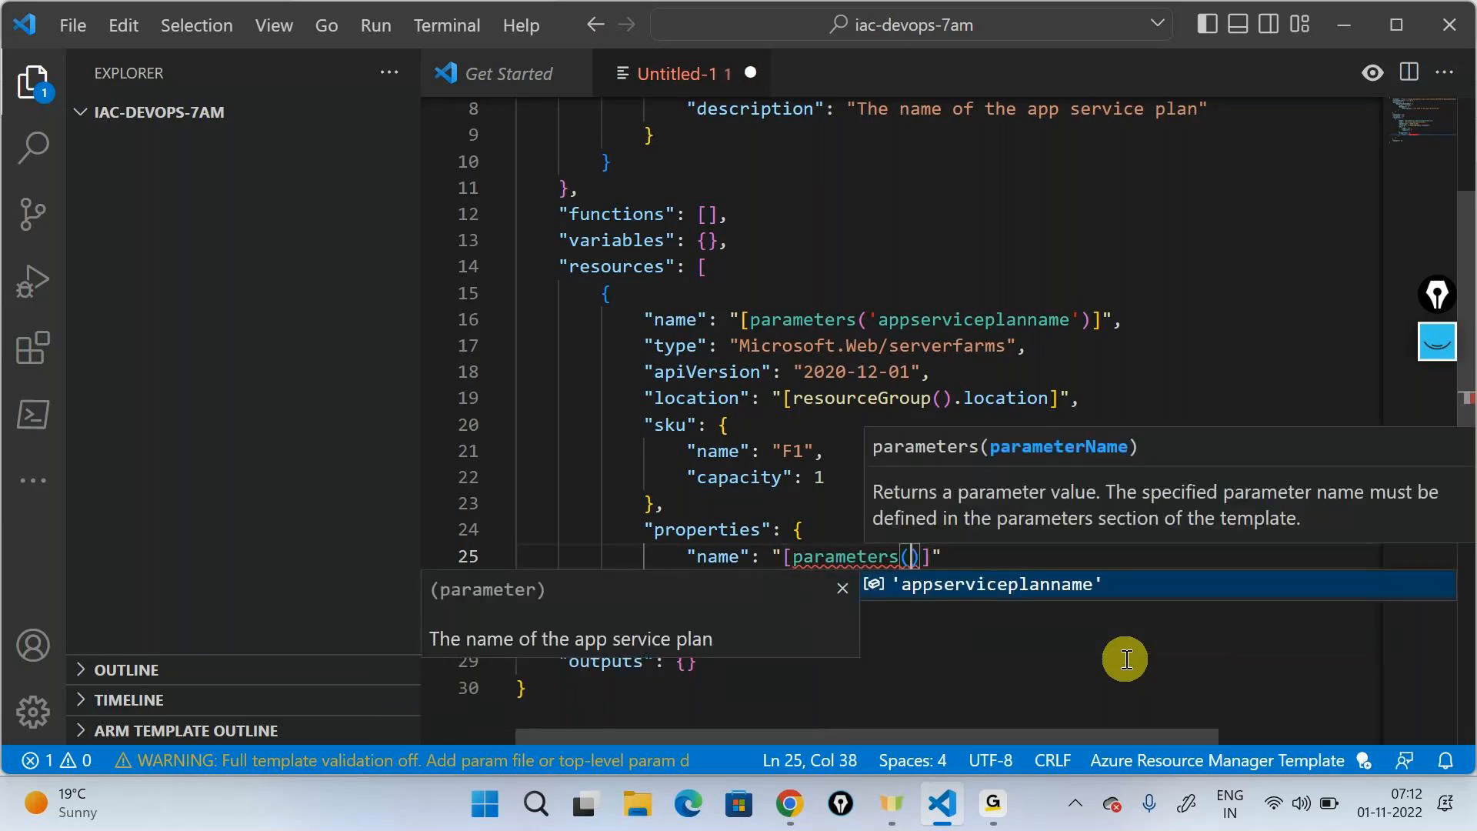
key("Return")
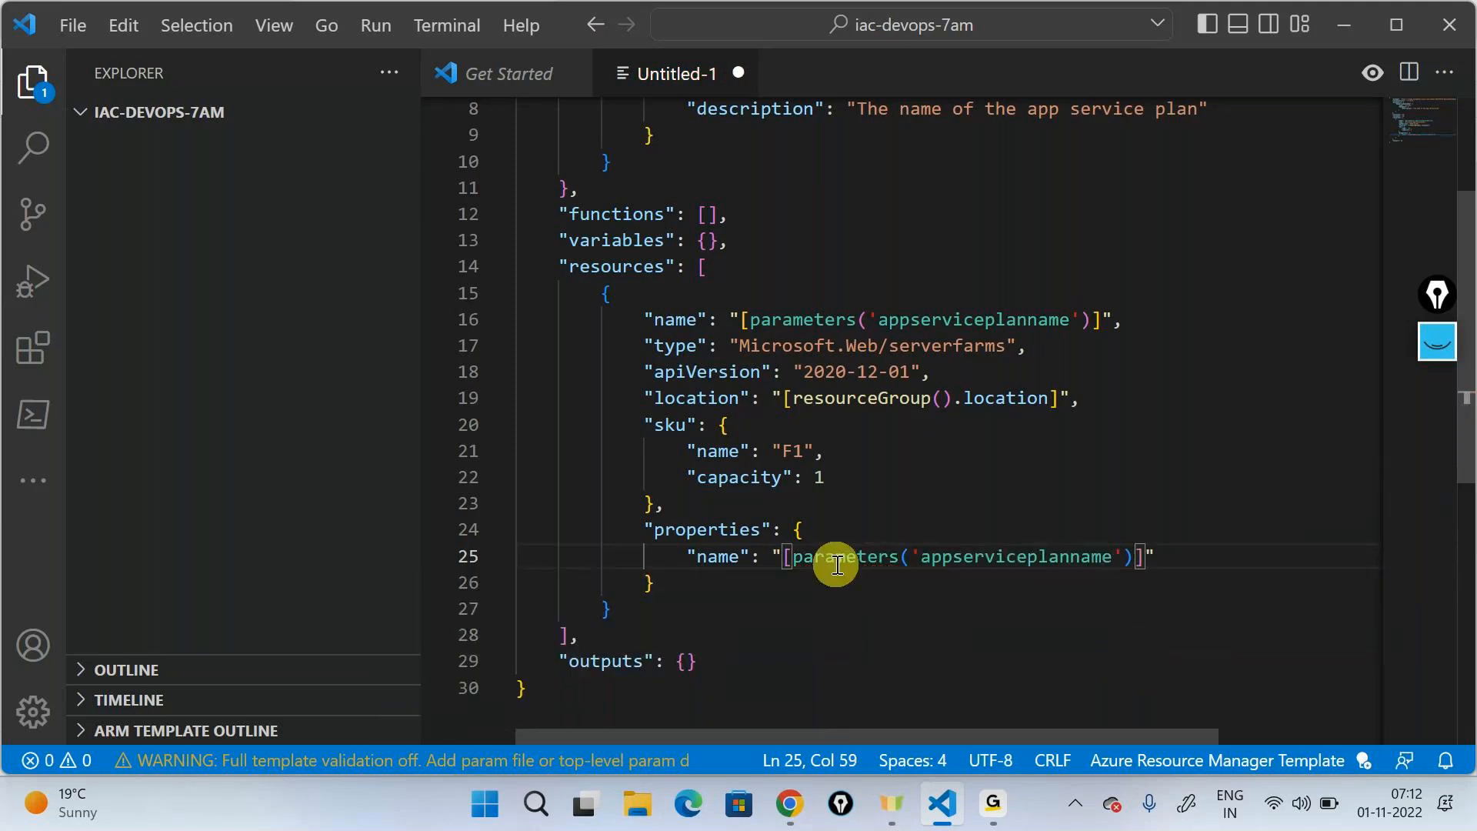
- Annotate the app service plan's name parameter with freehand arrows to dev, qa, stage and prod, and clear the annotations
scroll(815, 442, "up", 3)
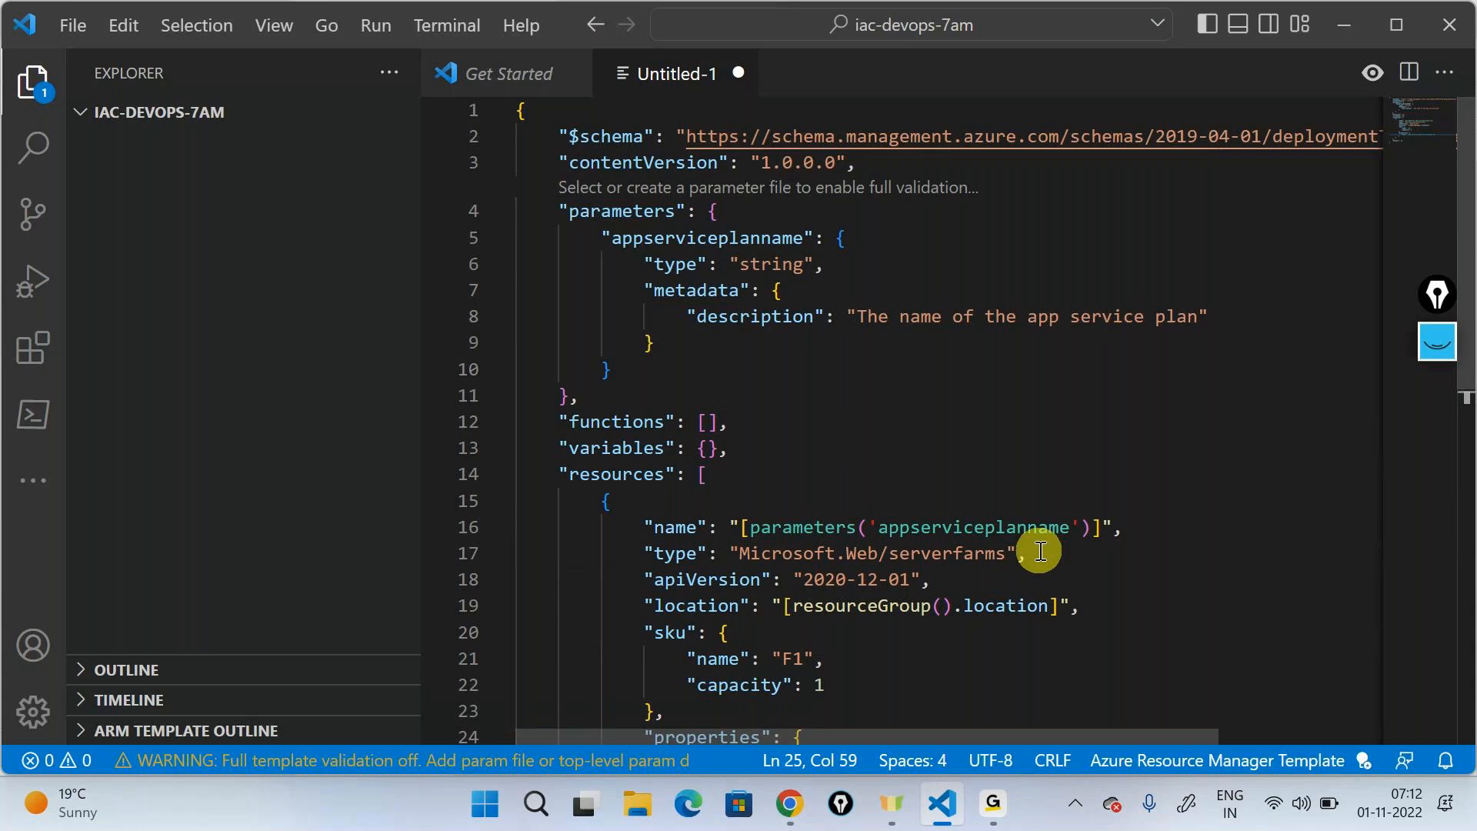
scroll(1041, 551, "down", 1)
left_click(1429, 359)
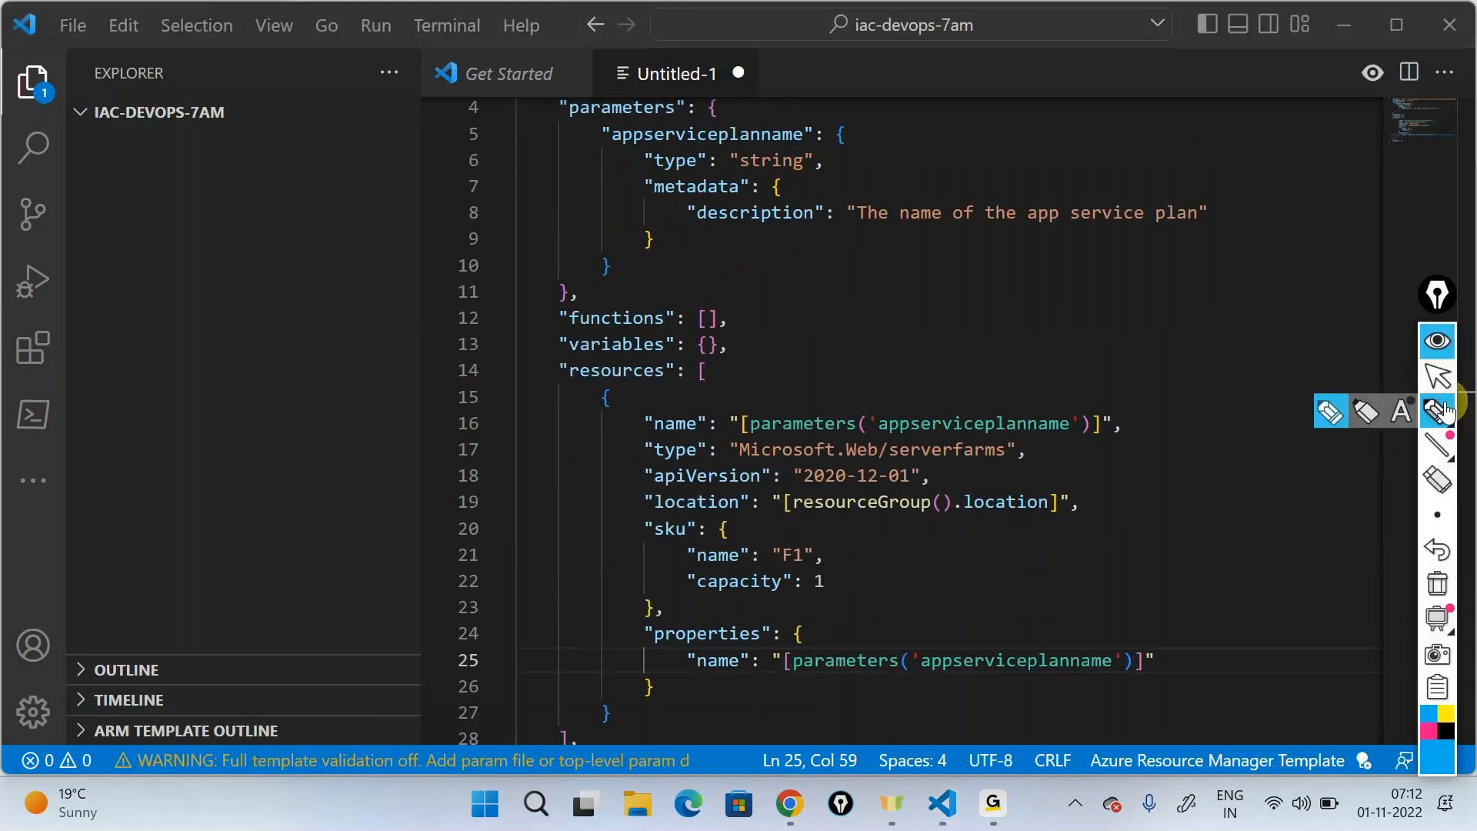
left_click(1401, 412)
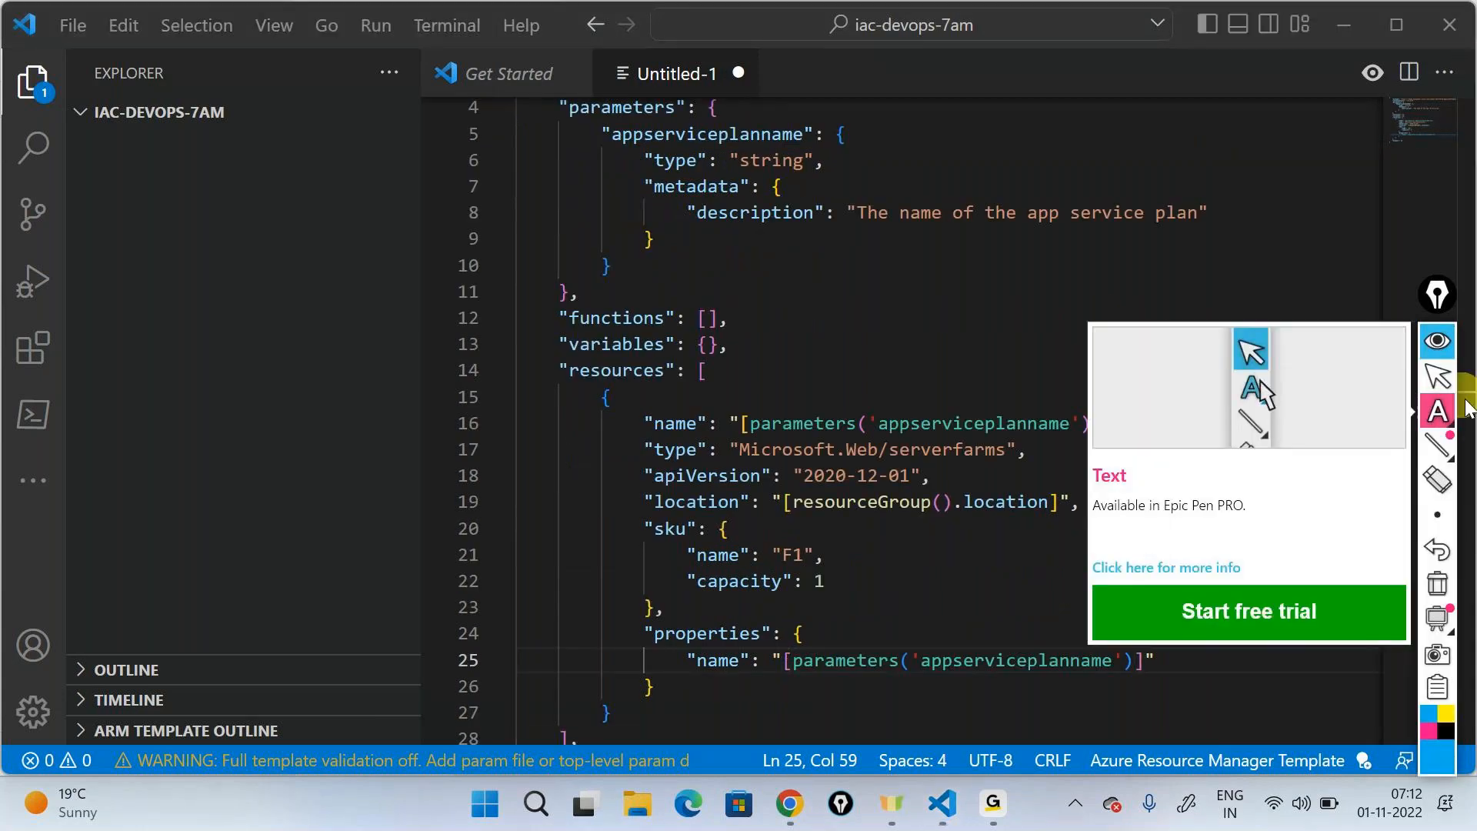
mouse_move(1437, 412)
left_click(1331, 402)
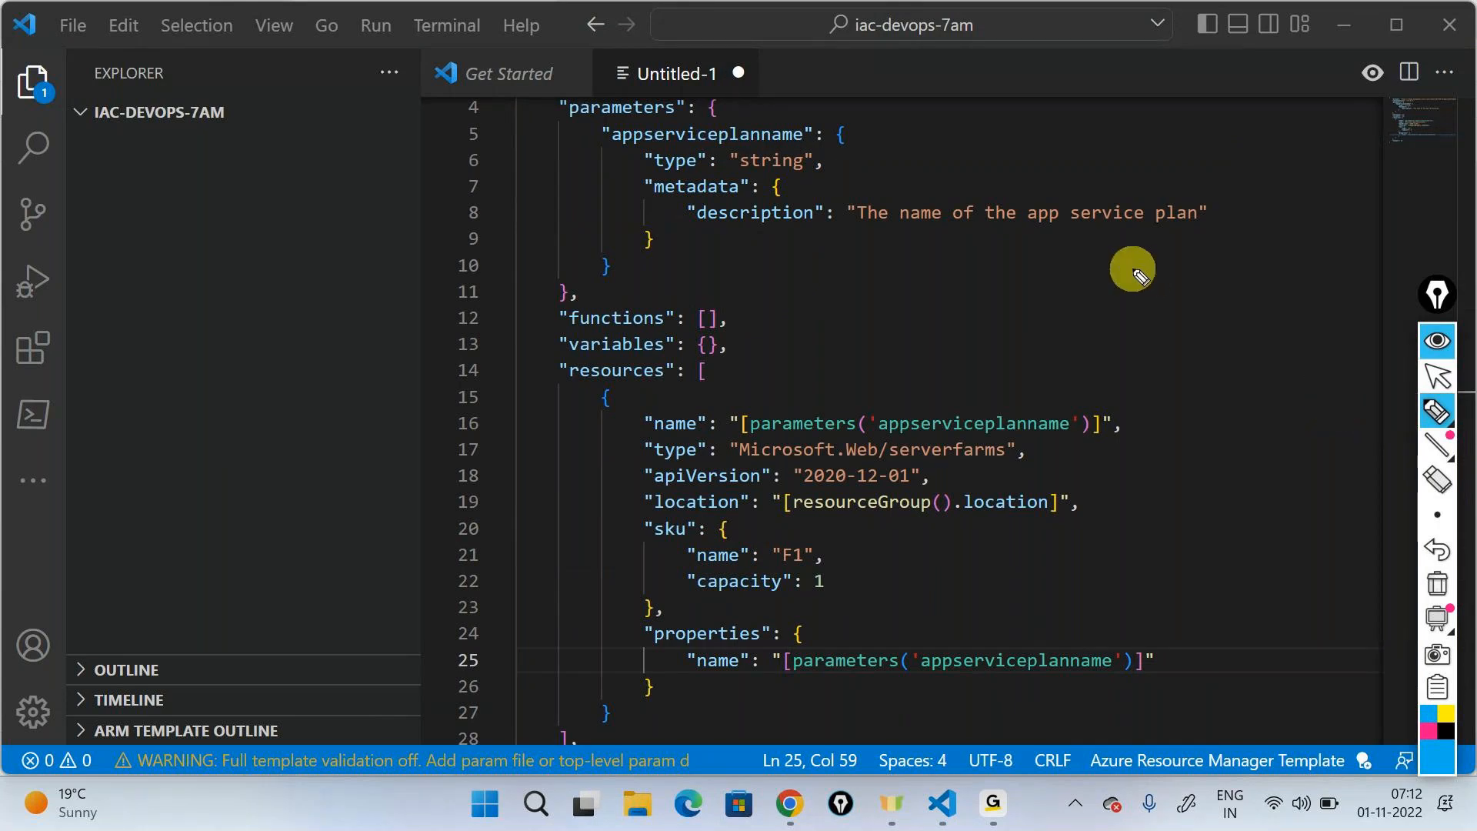
mouse_move(915, 404)
left_mouse_down()
mouse_move(1108, 307)
mouse_move(1101, 317)
mouse_move(1163, 317)
mouse_move(1174, 300)
left_mouse_up()
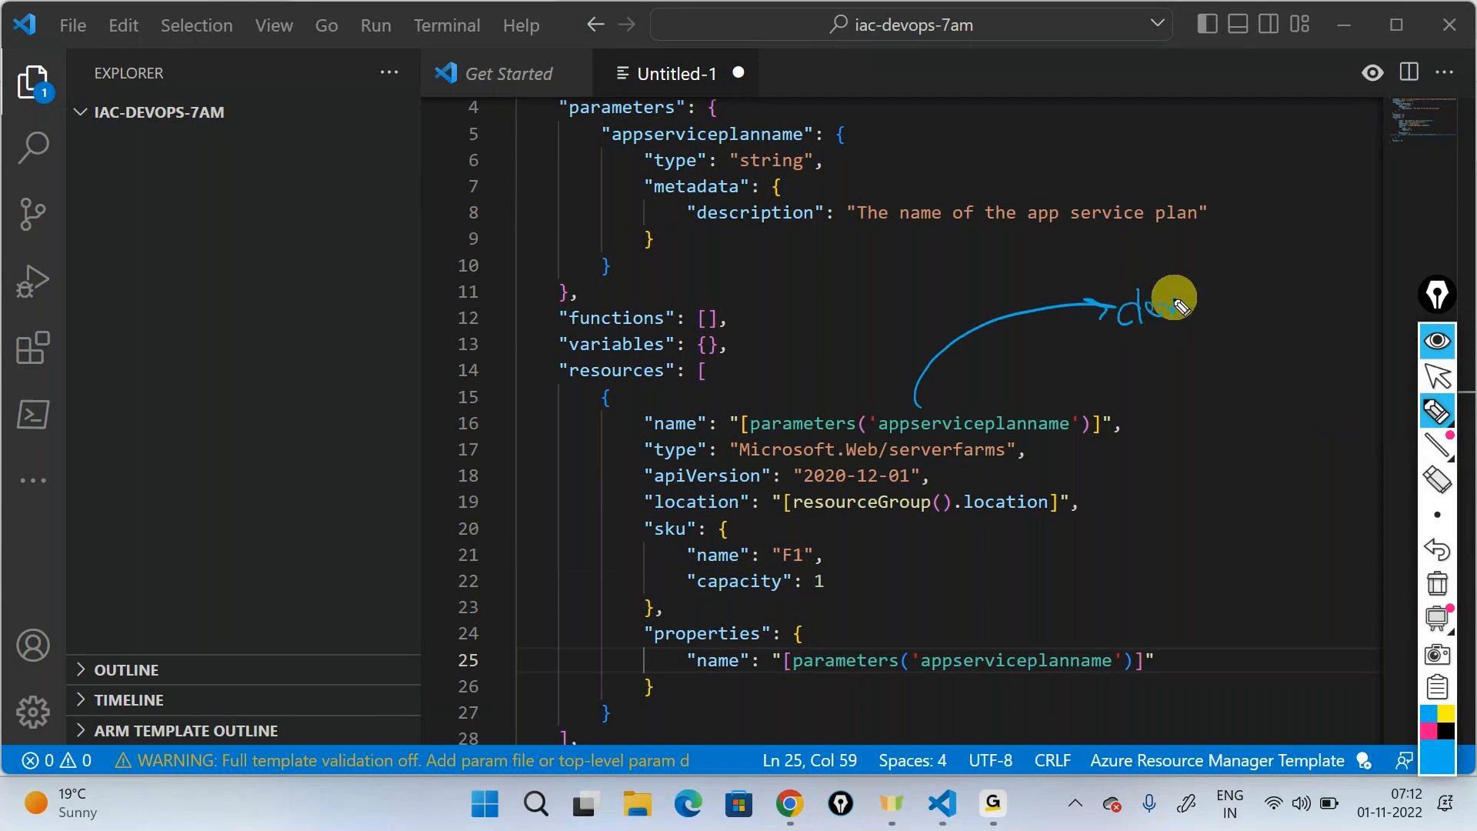
left_click_drag(973, 415, 1182, 368)
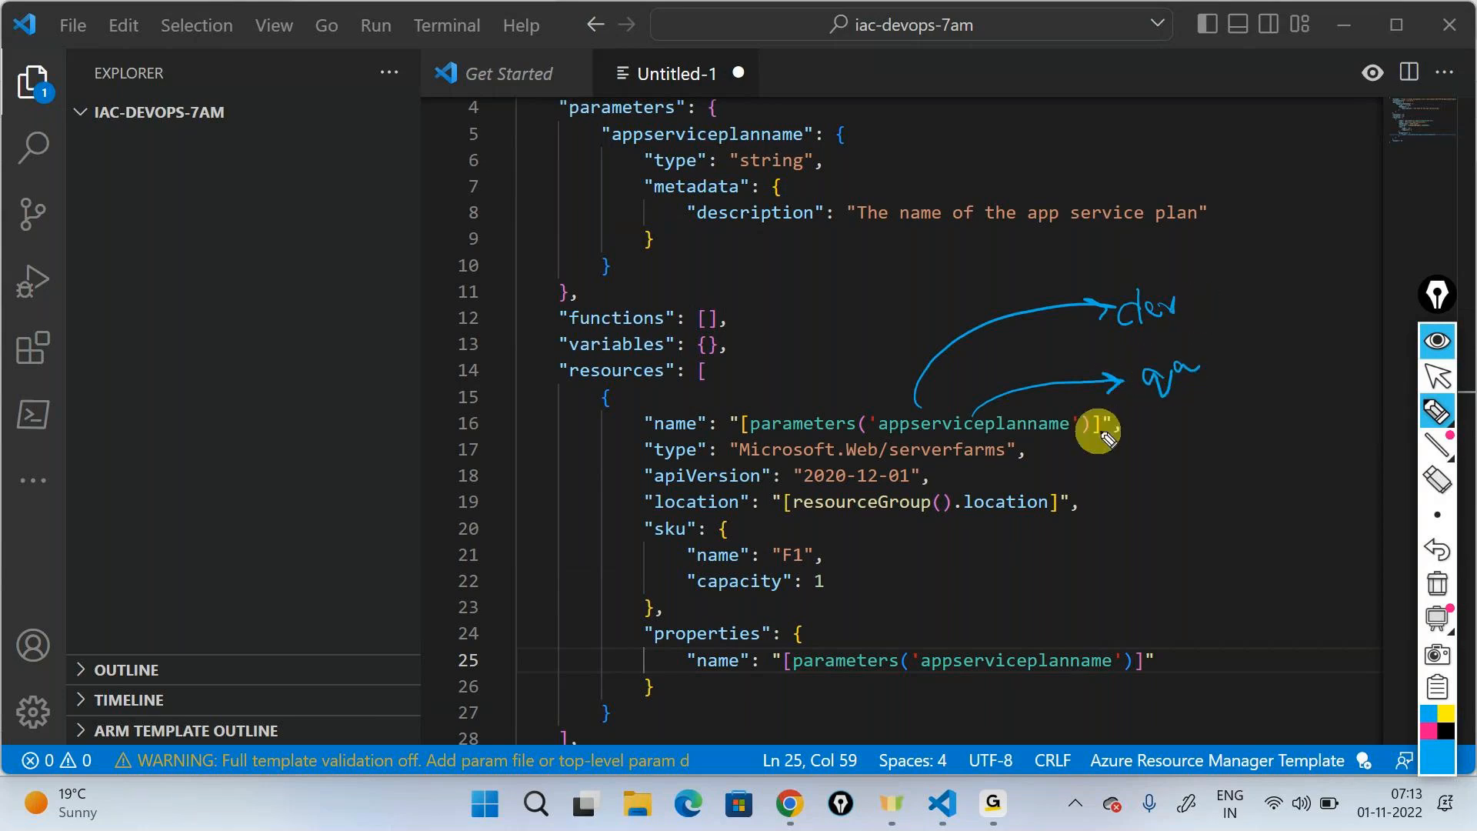
mouse_move(1107, 435)
left_mouse_down()
mouse_move(1193, 418)
mouse_move(1190, 440)
mouse_move(1296, 389)
mouse_move(1319, 398)
left_mouse_up()
mouse_move(1093, 448)
left_mouse_down()
mouse_move(1223, 506)
mouse_move(1255, 512)
mouse_move(1302, 488)
left_mouse_up()
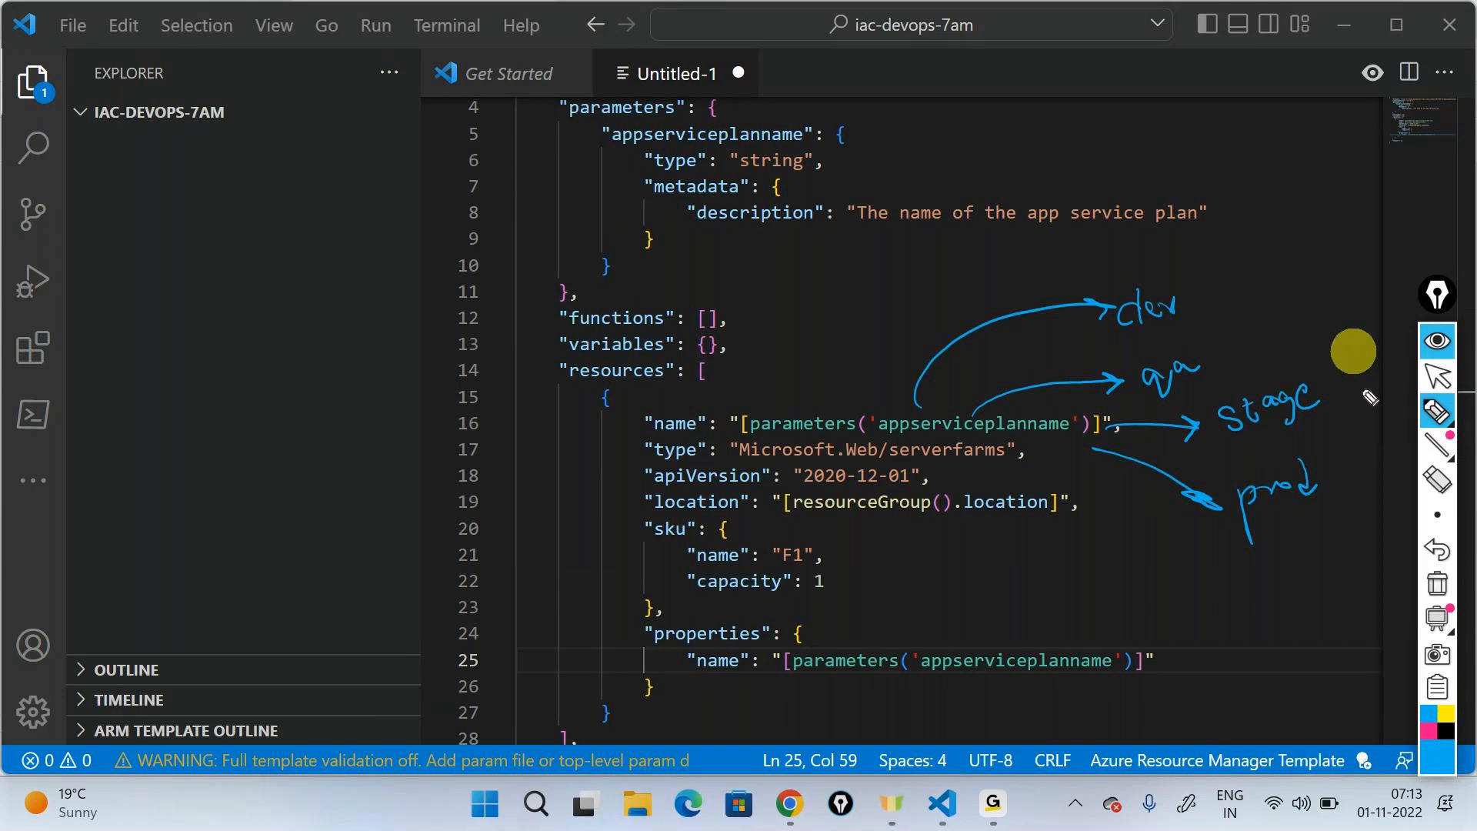
left_click(1436, 581)
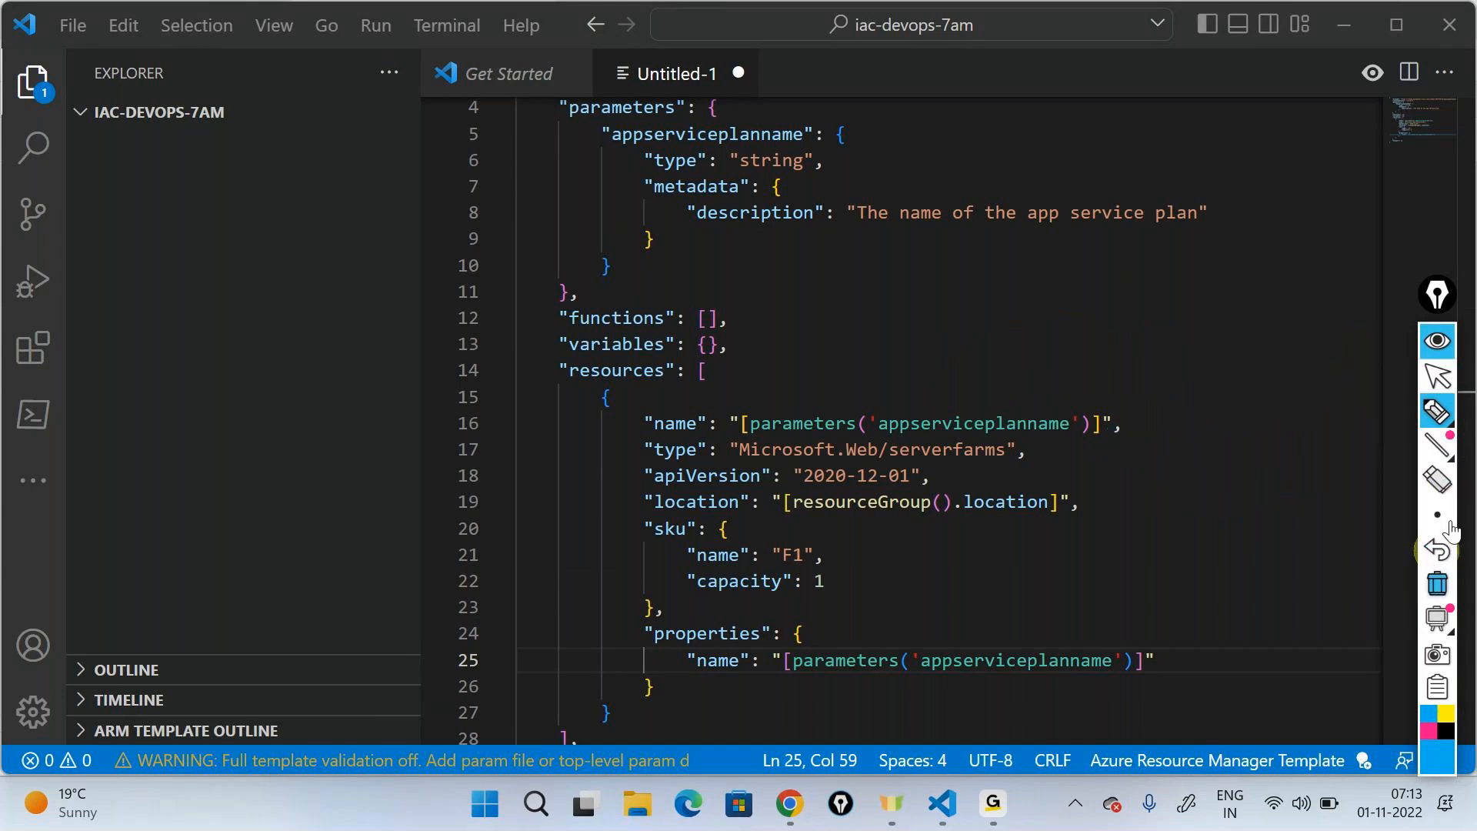
left_click(1437, 341)
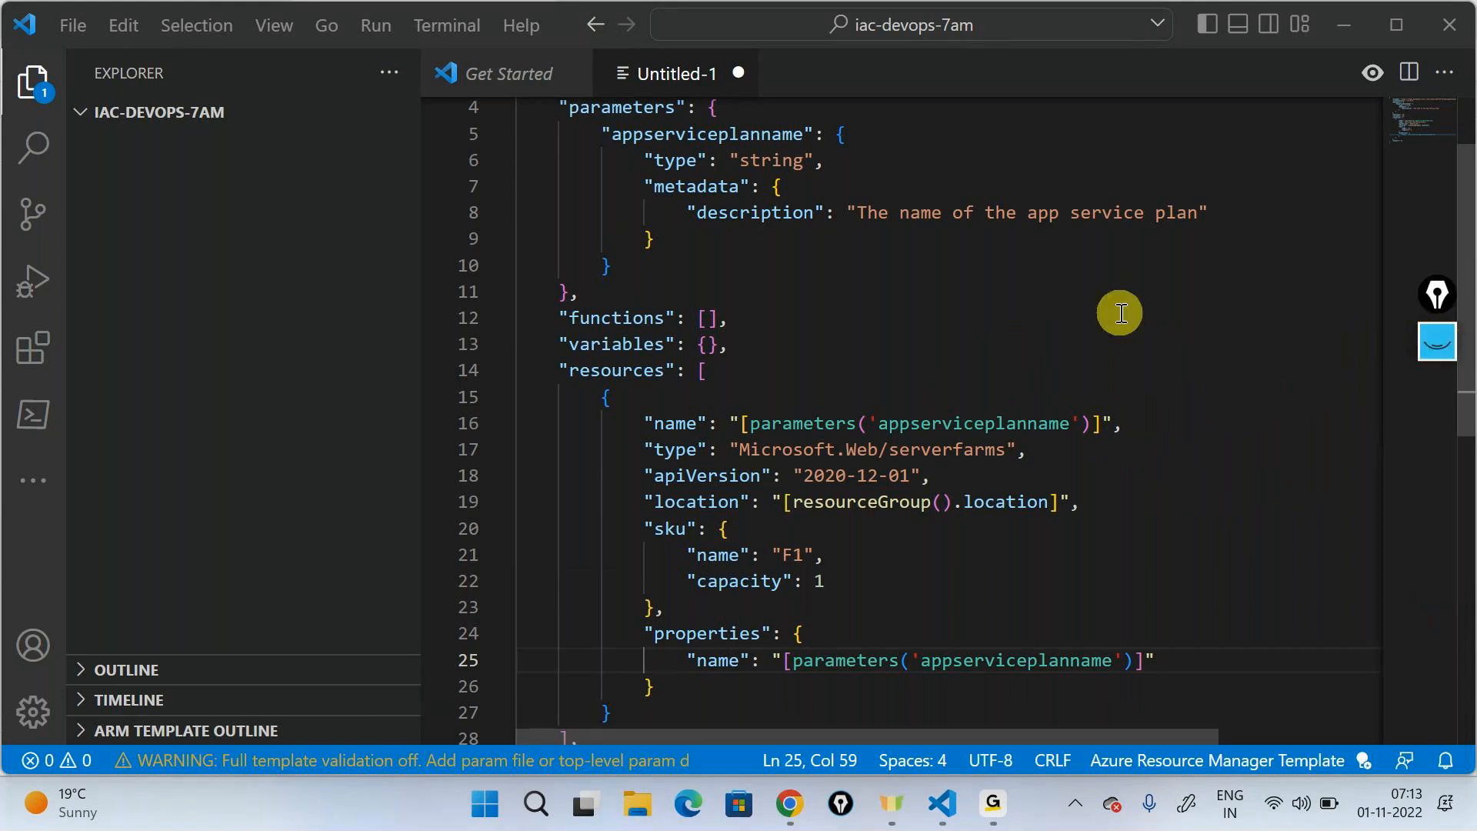
- Add a web app resource after the app service plan resource using the arm-web-app snippet
scroll(1121, 311, "down", 3)
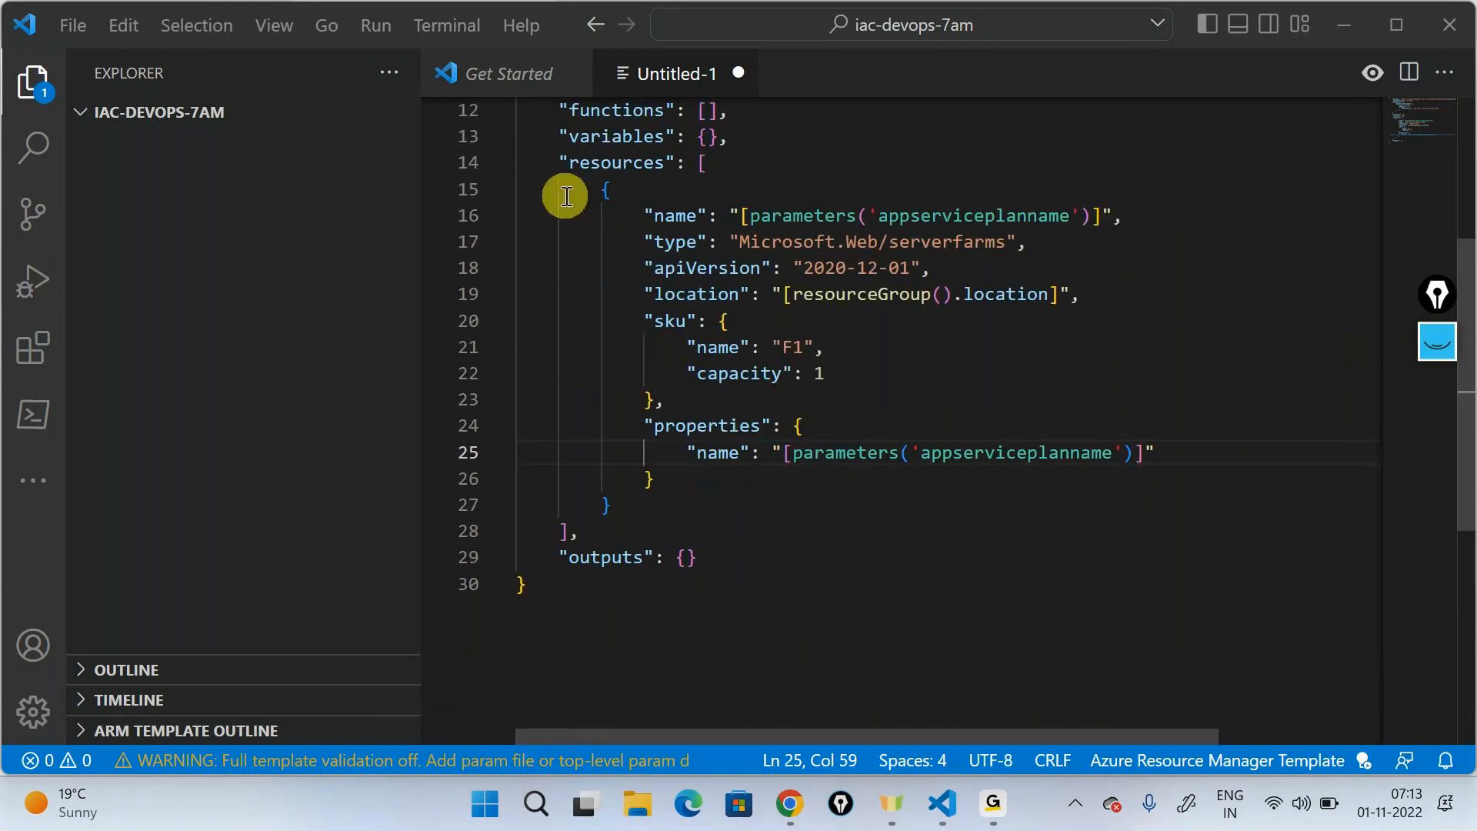
left_click(637, 501)
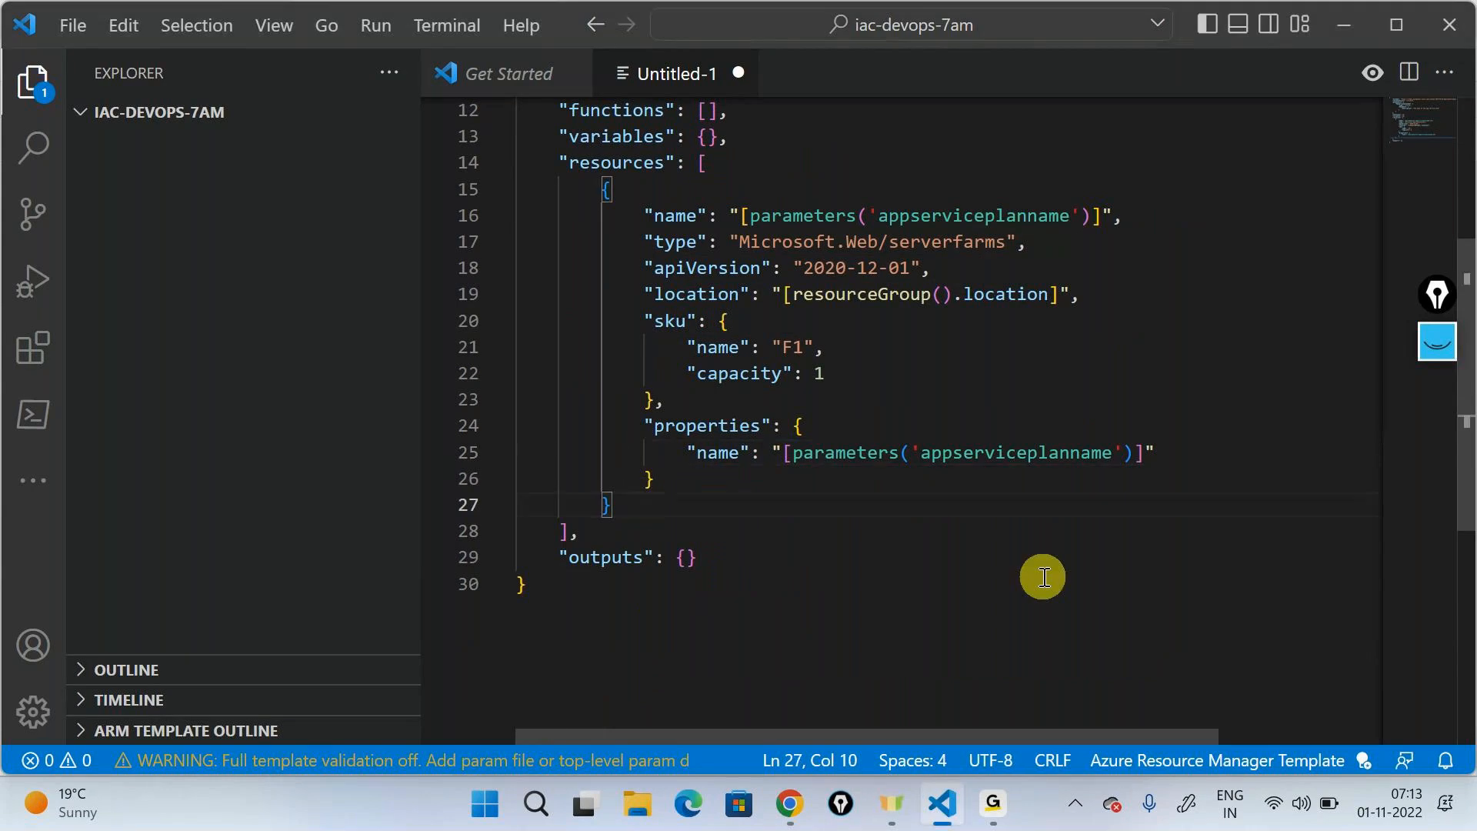
type(",")
key("Return")
type("arm")
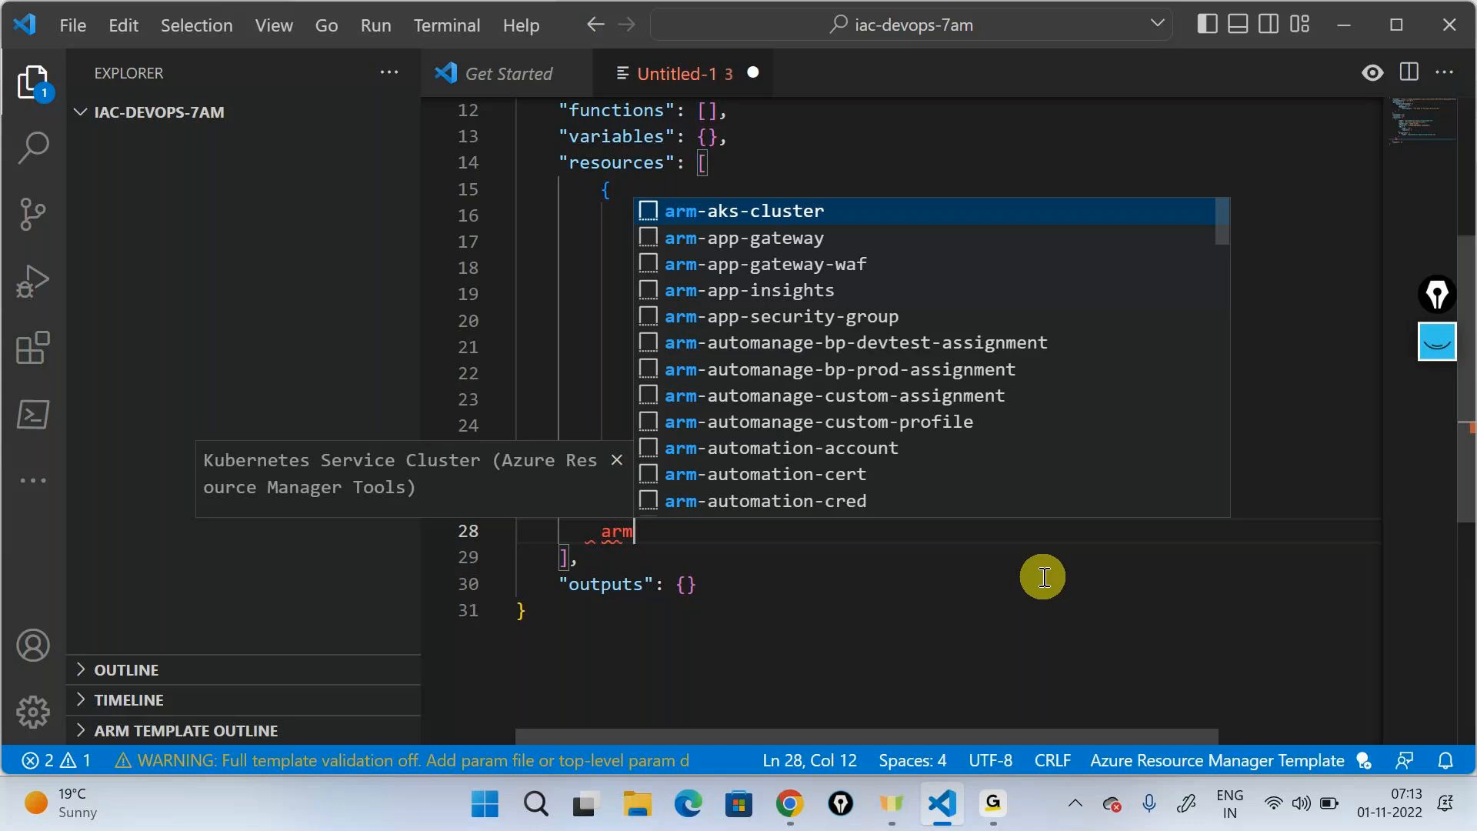
type("-web")
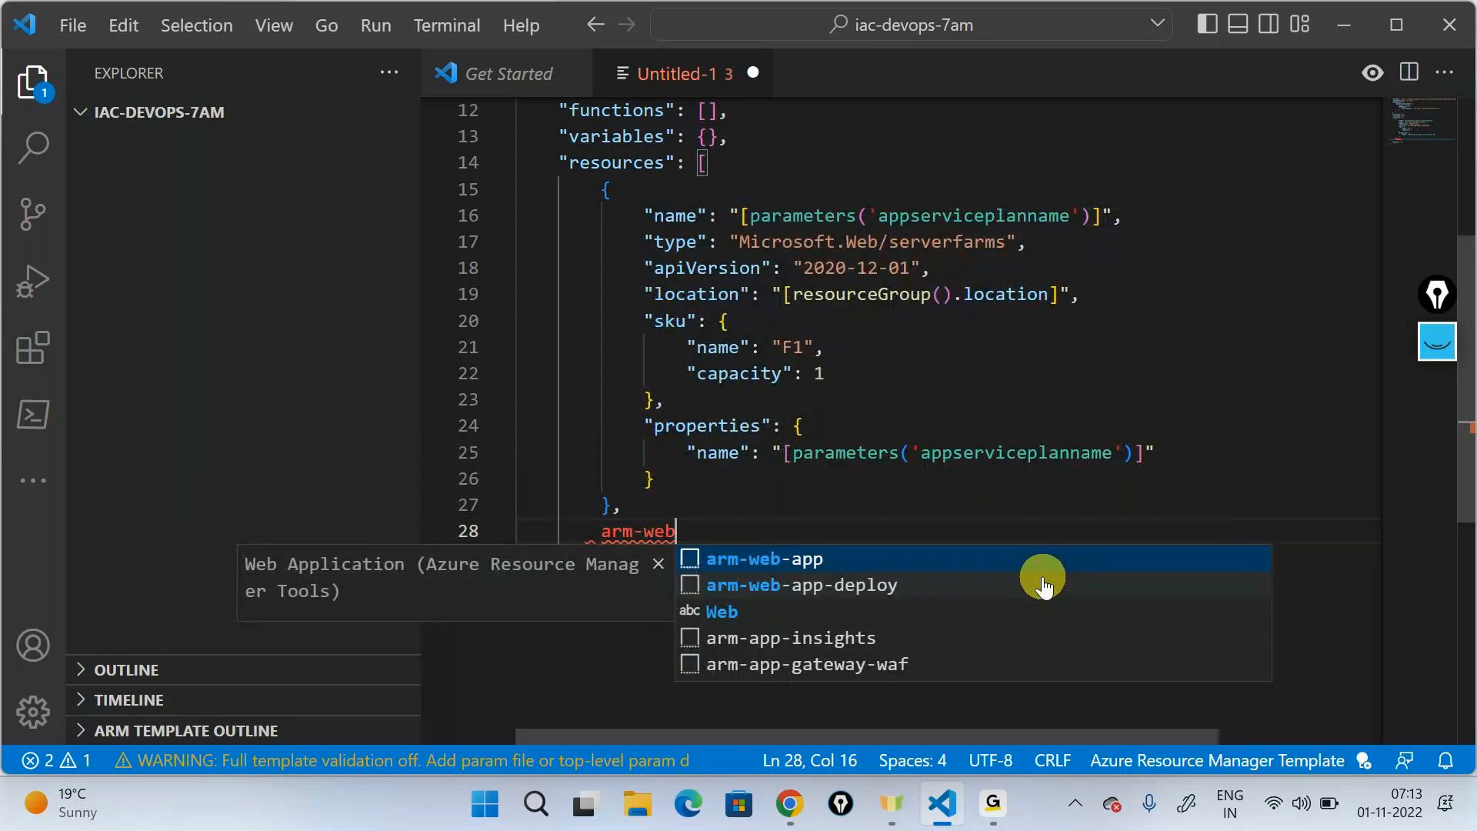
key("Down")
key("Up")
key("Return")
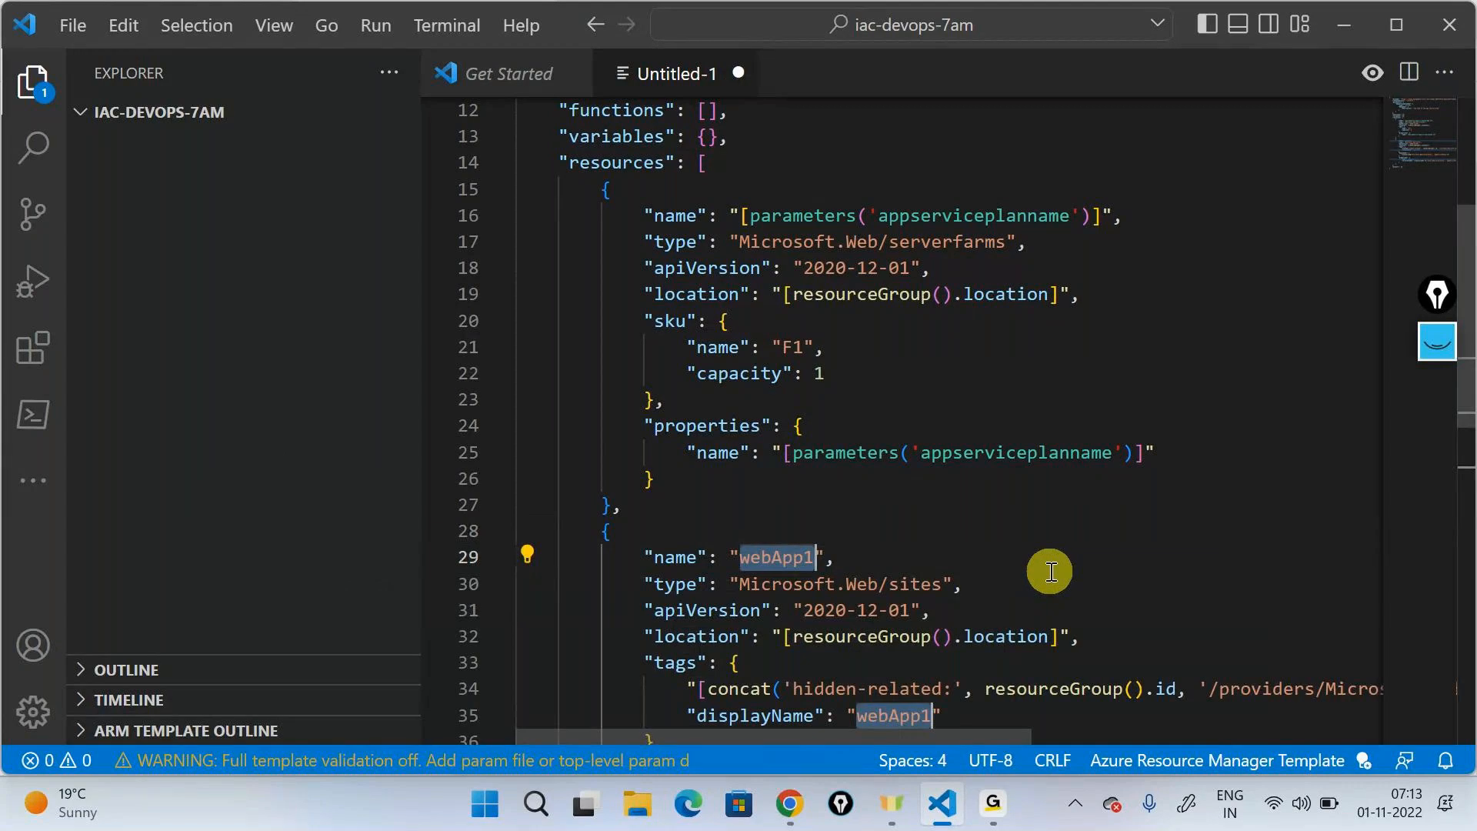
- Add a string parameter named webappname after the appserviceplanname parameter using the new-parameter snippet
scroll(1051, 572, "up", 4)
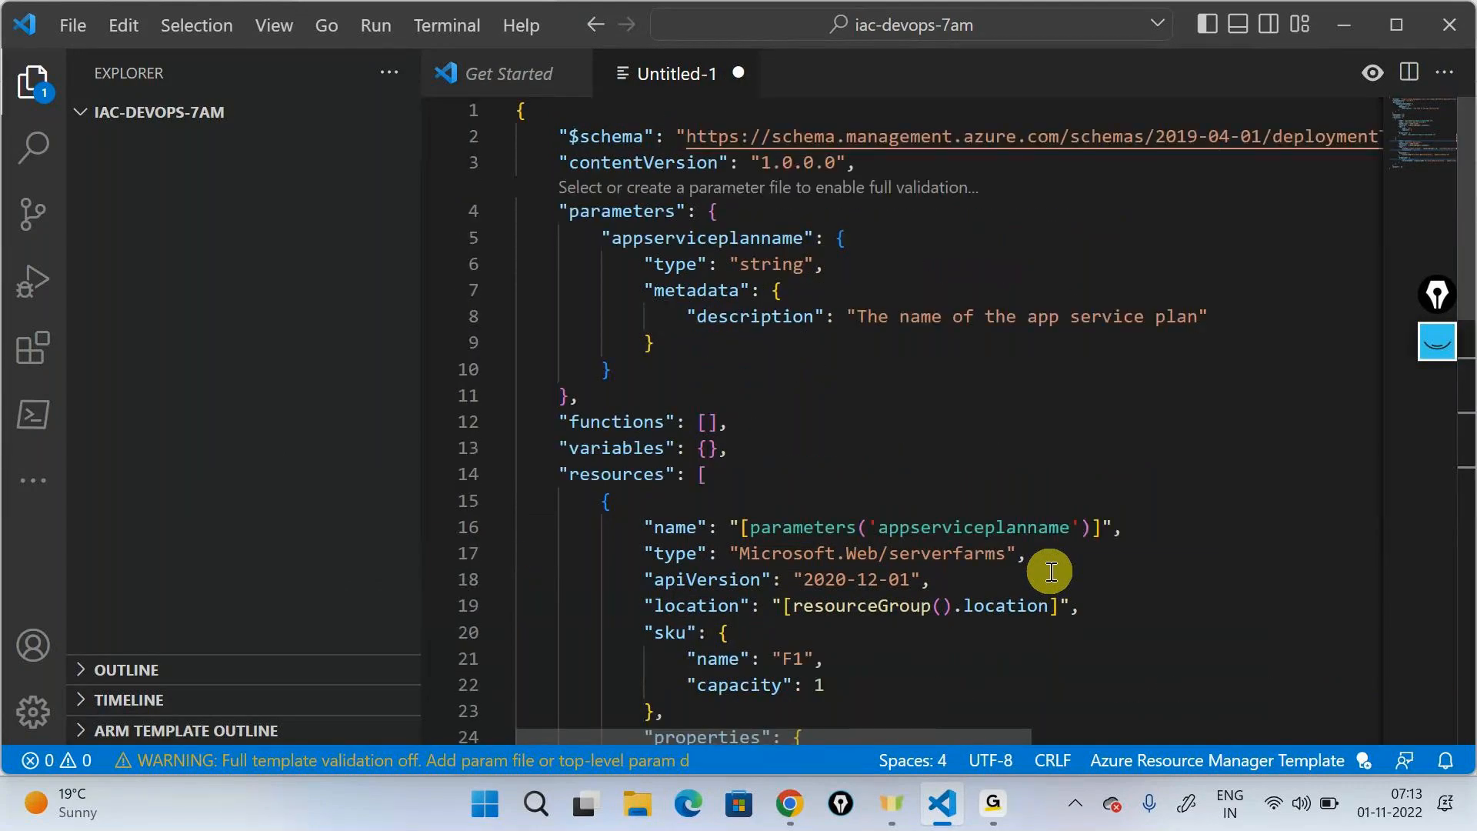
left_click(808, 371)
type(",")
key("Return")
type("\"")
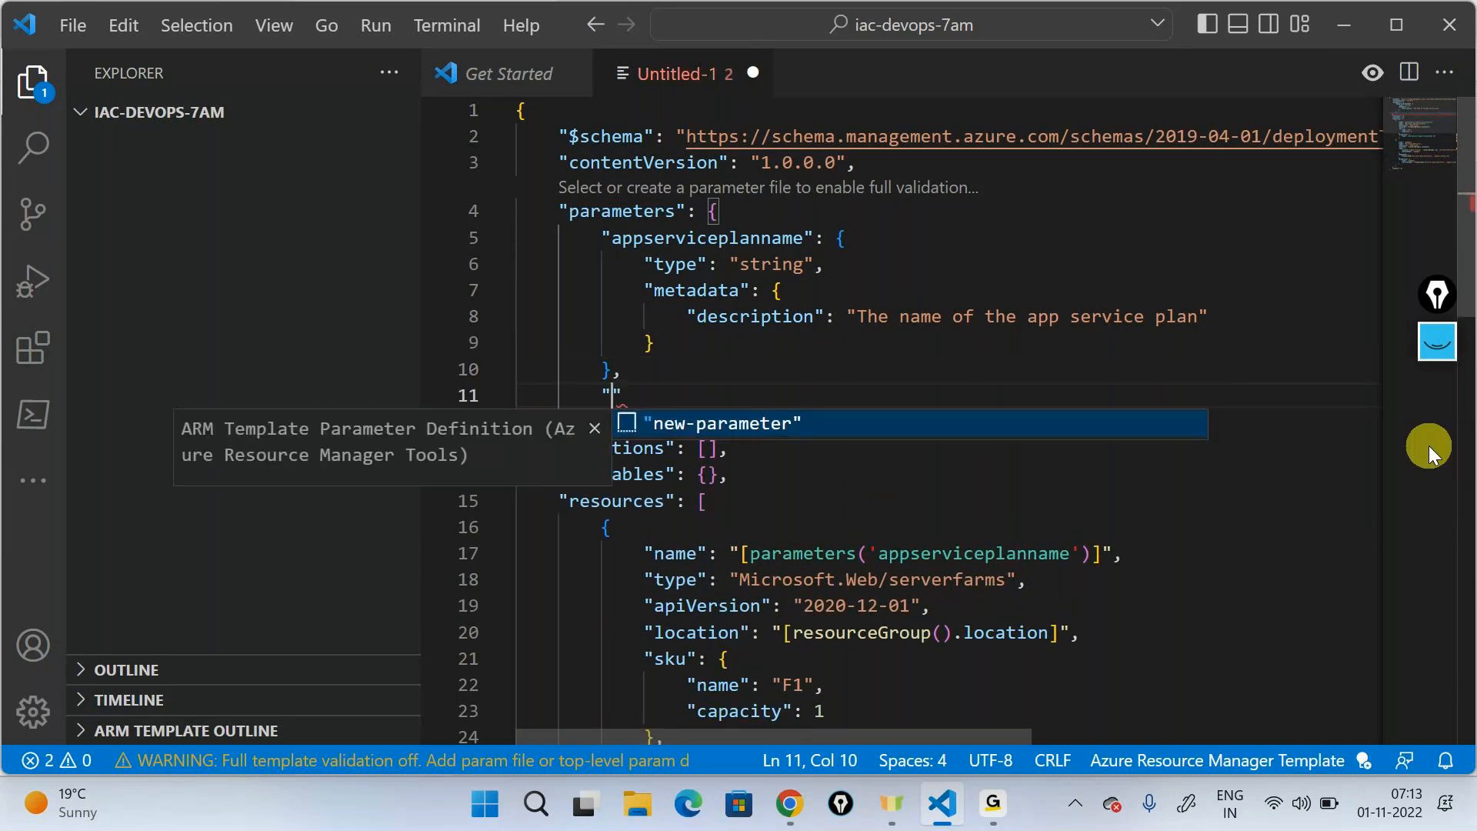
key("Return")
type("webap")
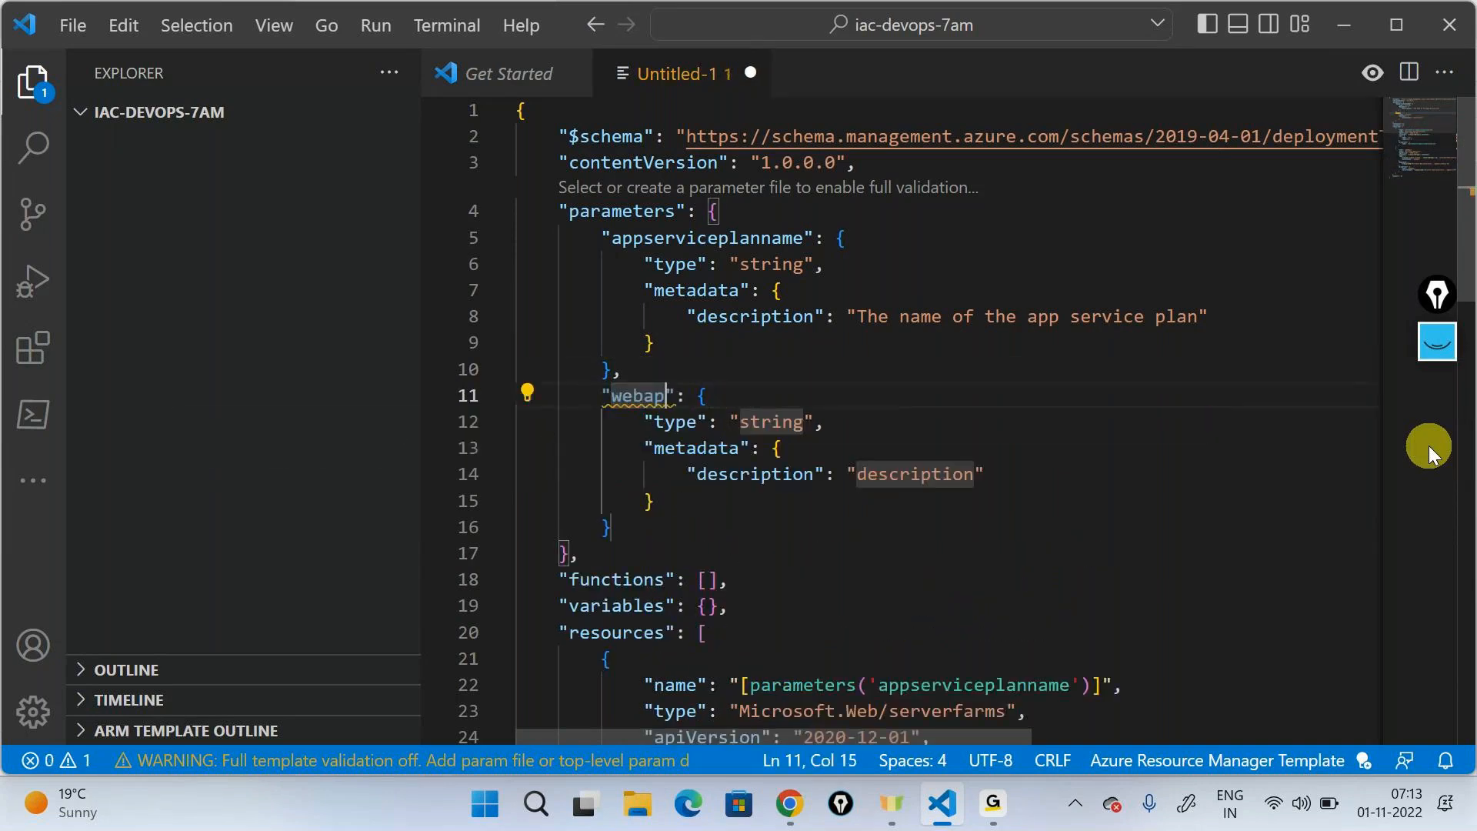
type("pname")
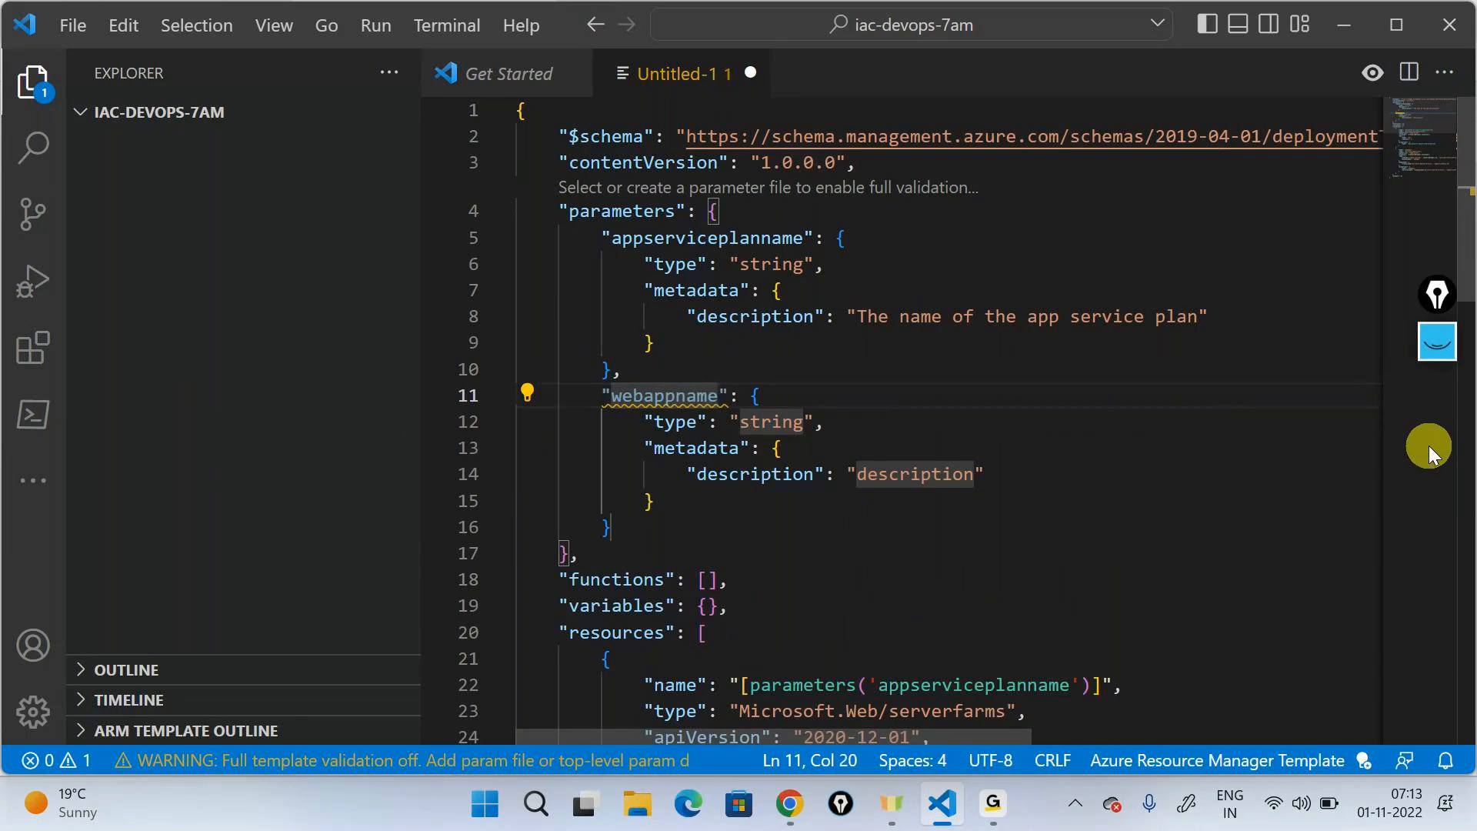
- Replace the web app resource's top-level name value with "[parameters('webappname')]"
scroll(1060, 458, "down", 4)
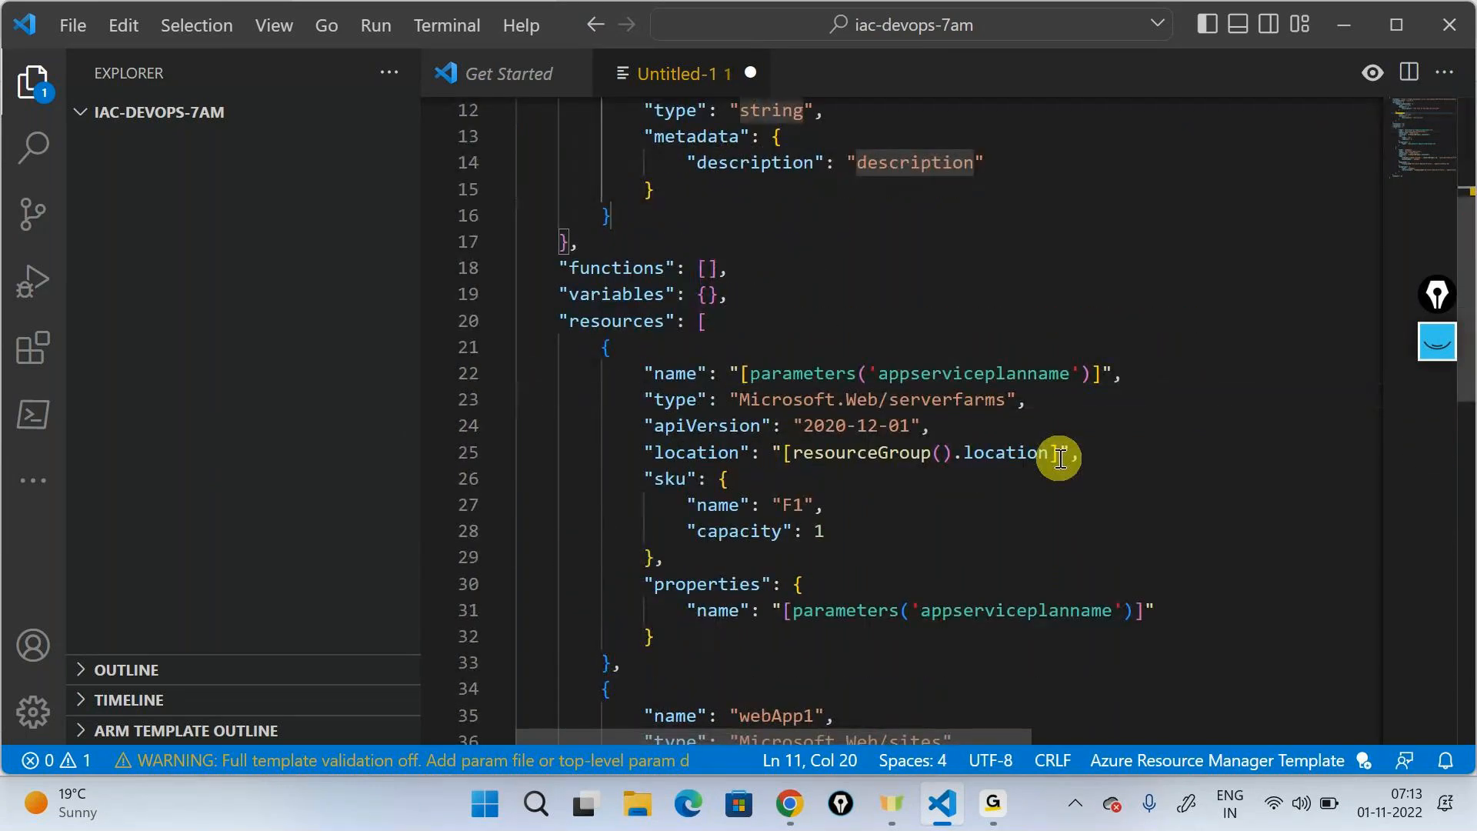
scroll(1060, 458, "down", 2)
scroll(1060, 458, "down", 3)
double_click(797, 403)
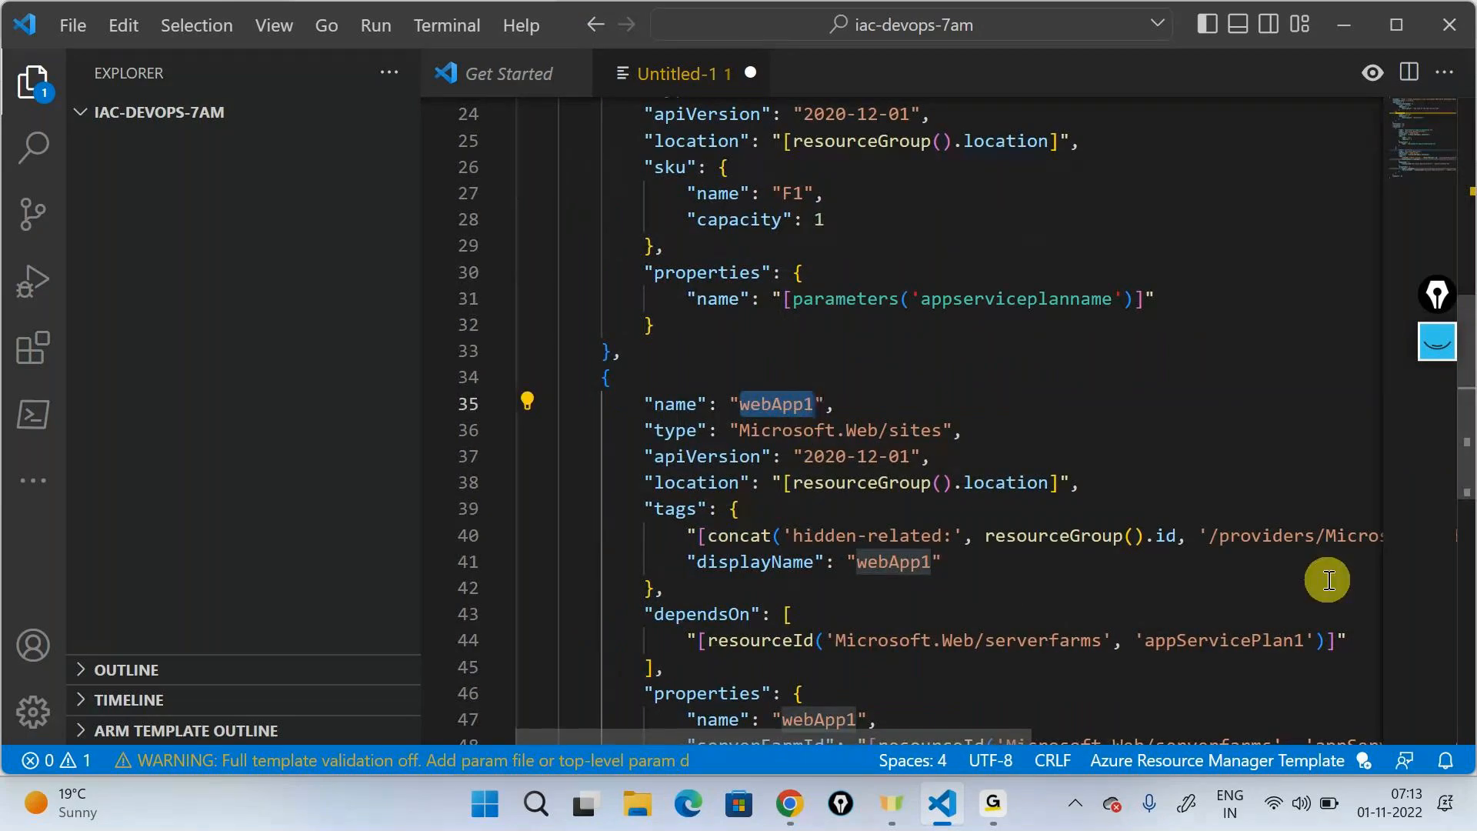
type("[pa")
key("Return")
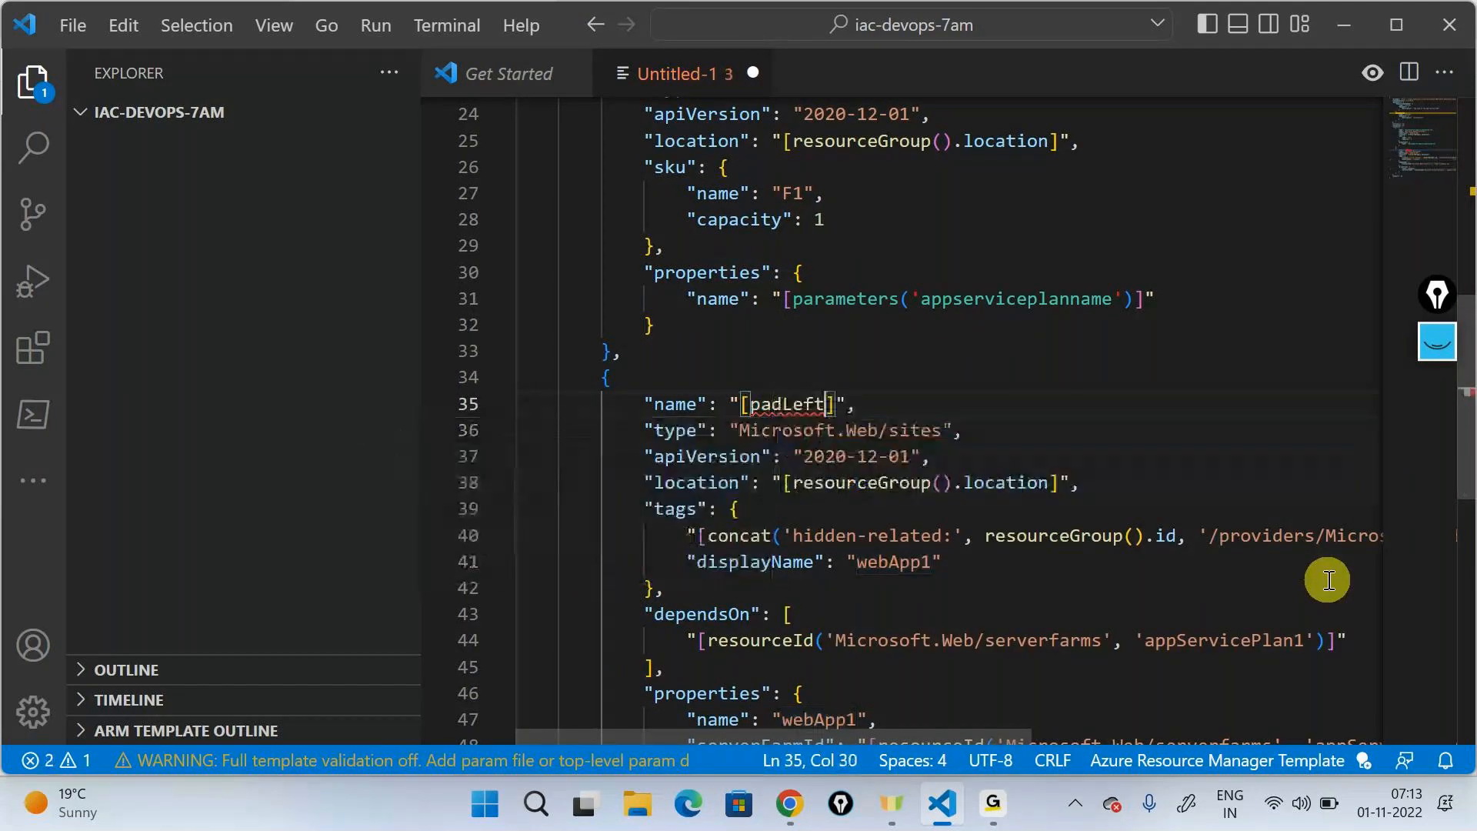
key("BackSpace")
key("BackSpace")
key("BackSpace")
key("BackSpace")
key("BackSpace")
type("ra")
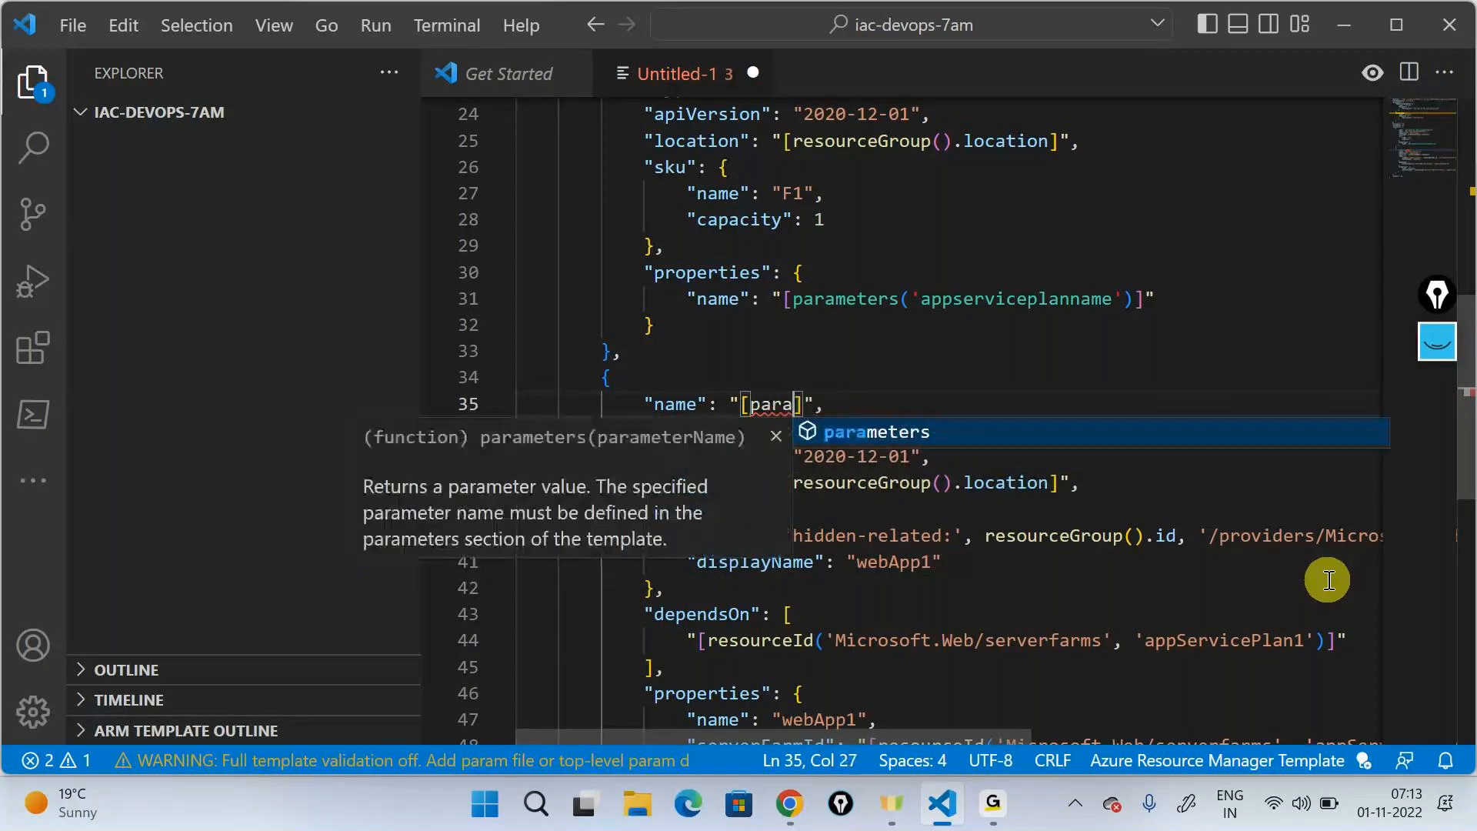
key("Return")
type("(")
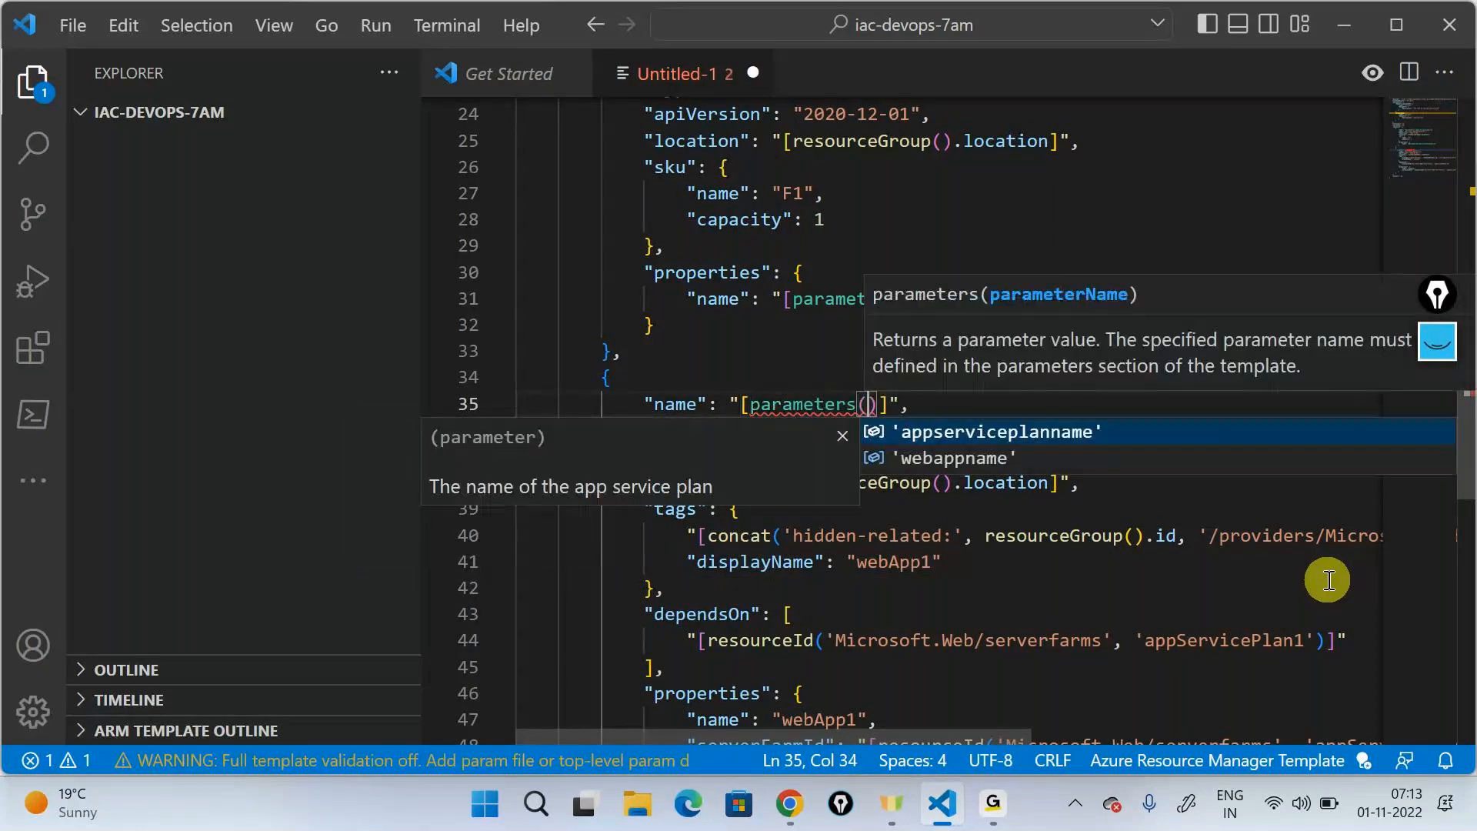
key("Down")
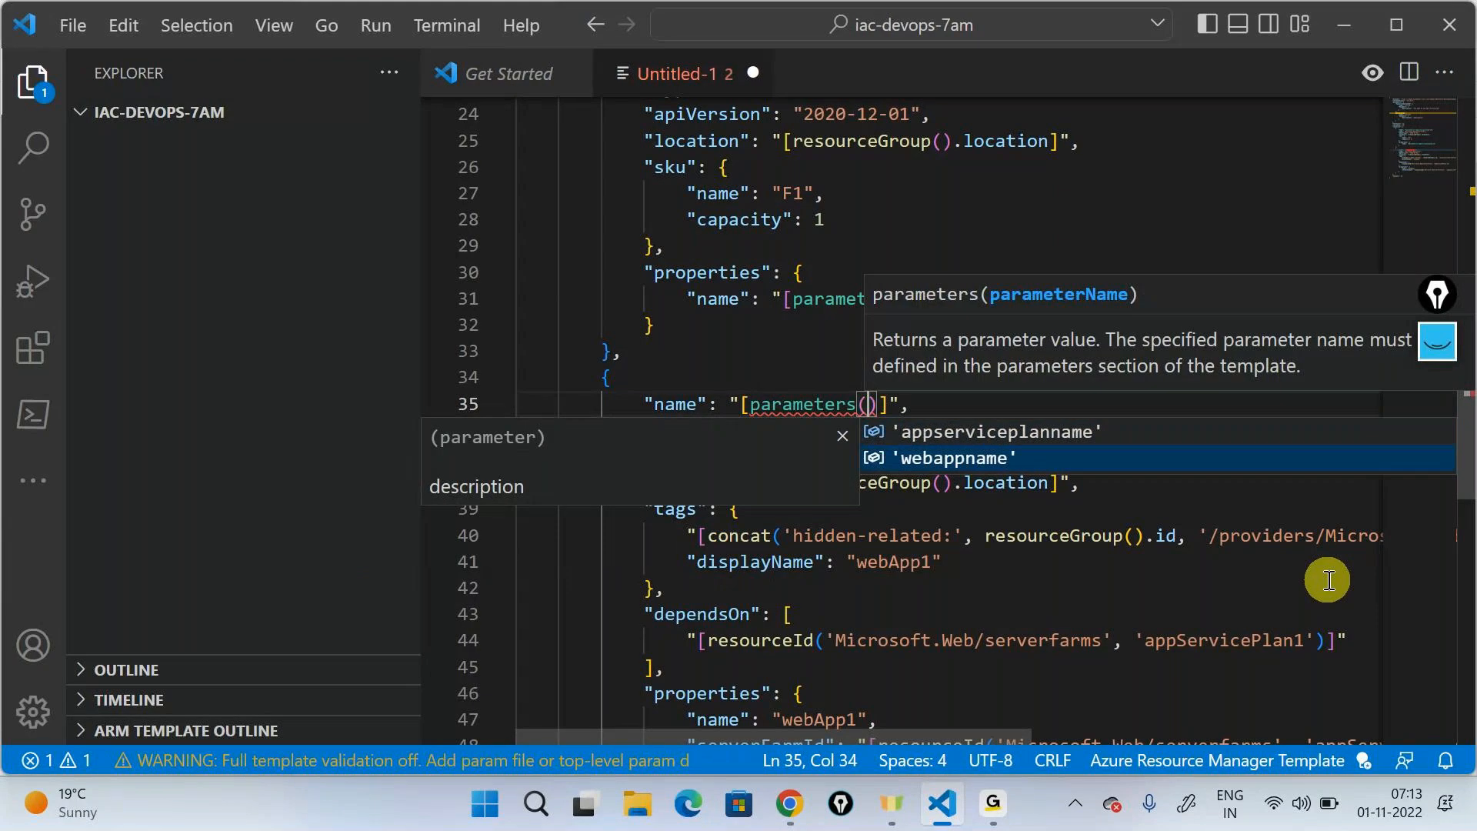
key("Return")
- Delete the tags block from the web app resource along with the leftover blank line
left_click_drag(684, 437, 1031, 409)
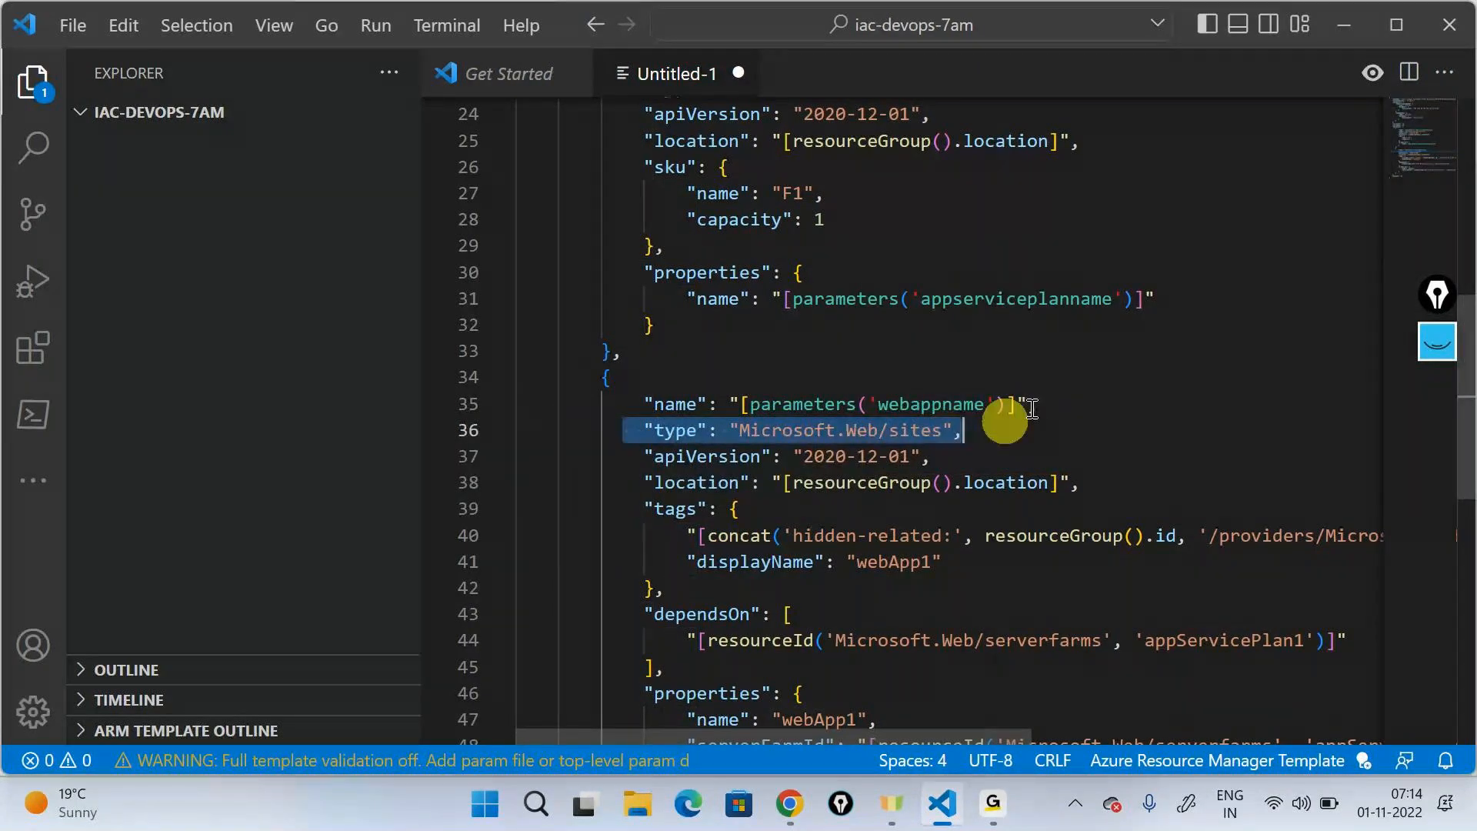
scroll(1054, 352, "down", 2)
left_click(647, 380)
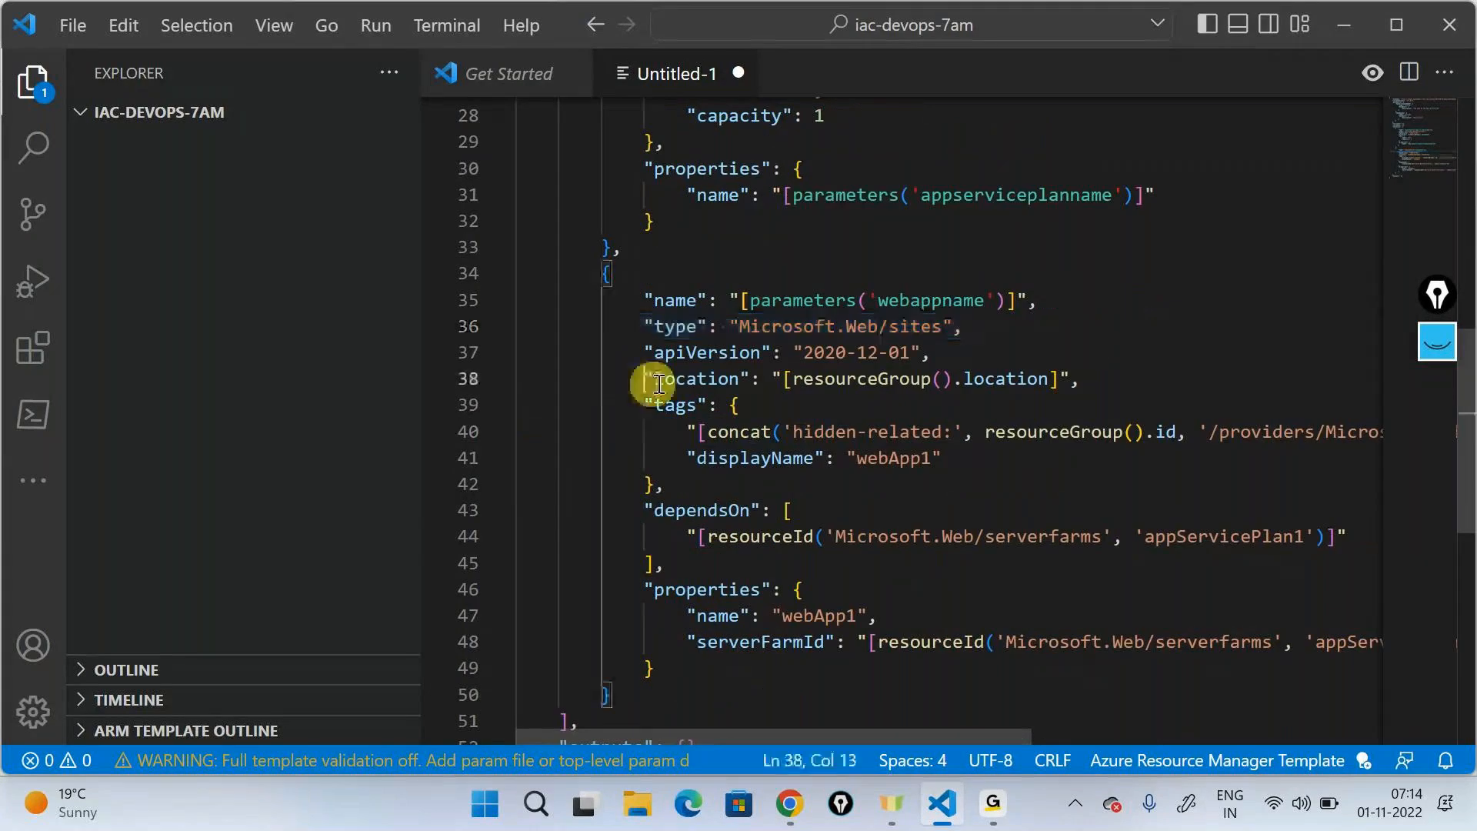
left_click_drag(660, 382, 1077, 380)
left_click_drag(685, 510, 621, 403)
left_click(681, 483)
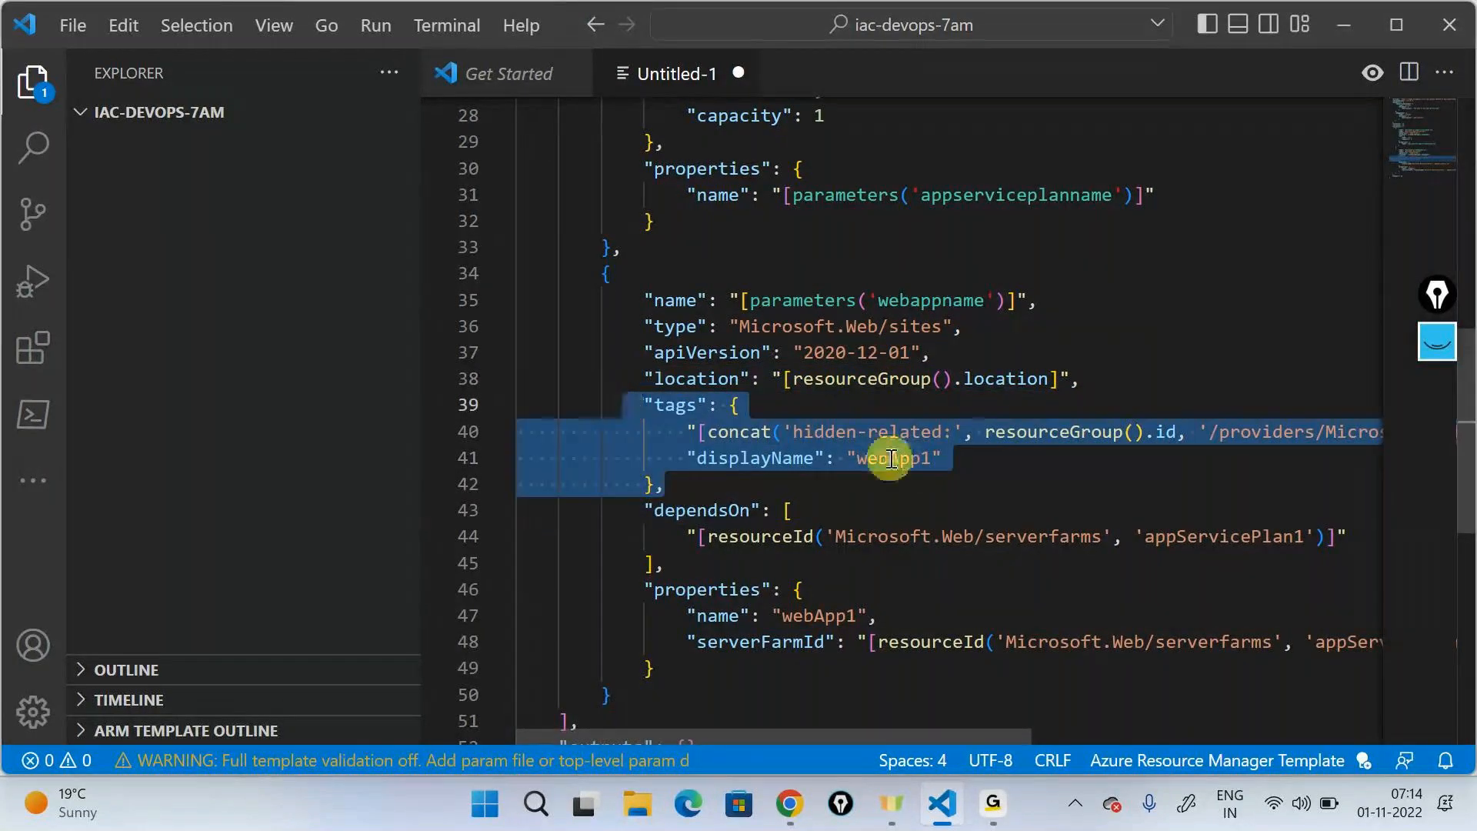
key("Delete")
key("BackSpace")
key("BackSpace")
key("BackSpace")
key("BackSpace")
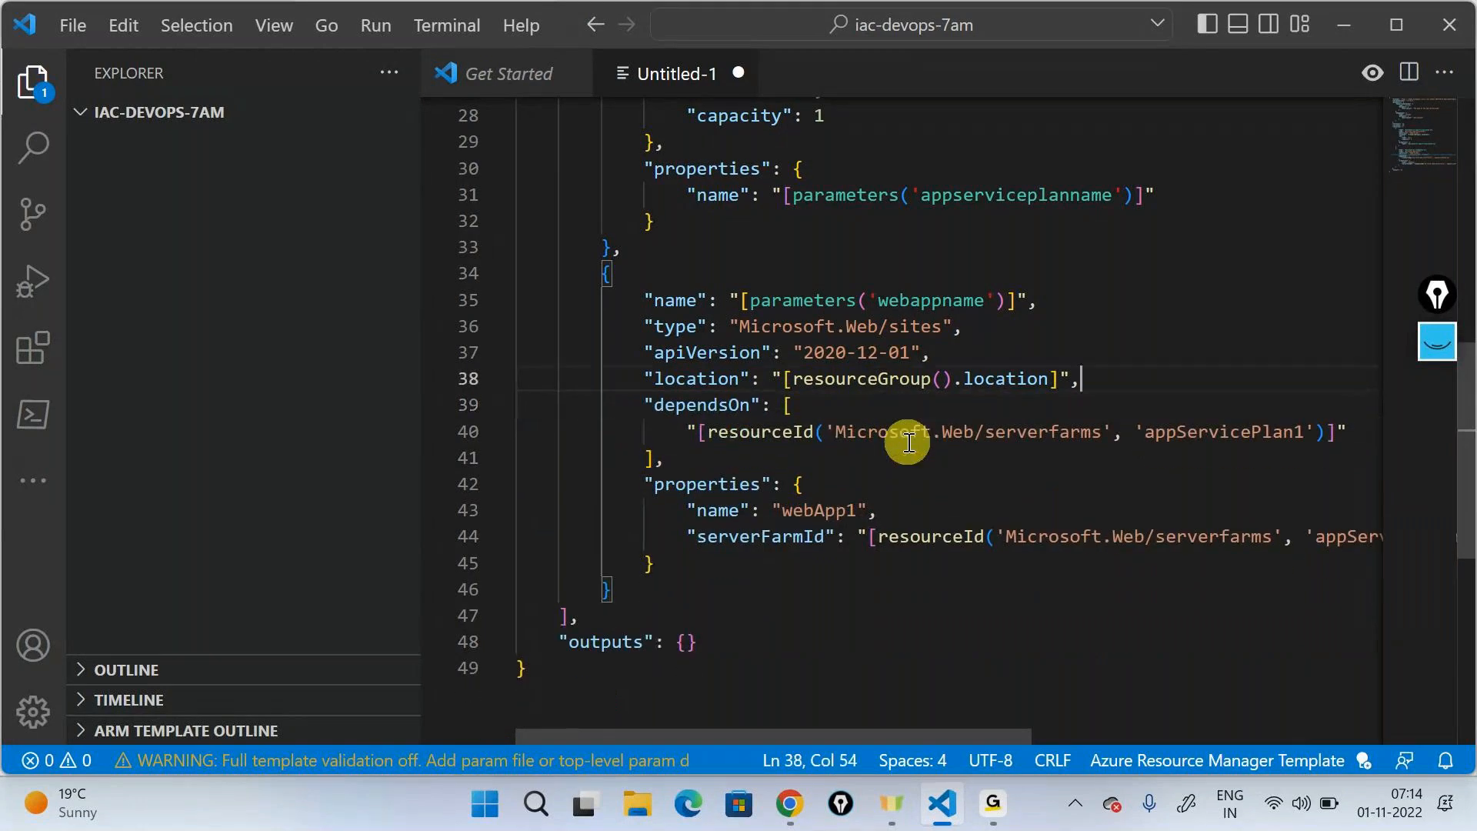
- Replace 'appServicePlan1' in the web app's dependsOn resourceId expression with parameters('appserviceplanname')
double_click(760, 431)
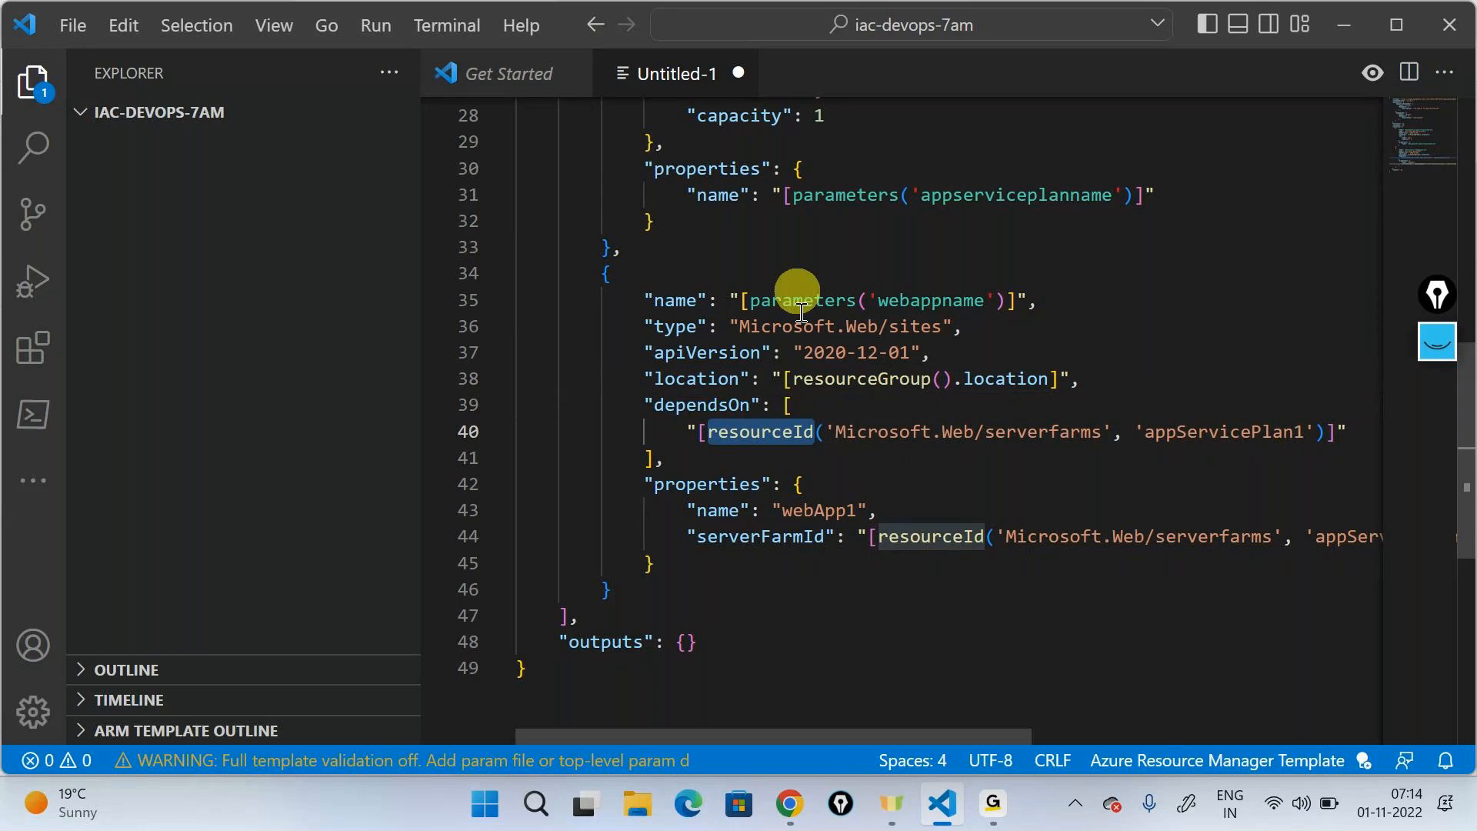
left_click_drag(940, 737, 1023, 736)
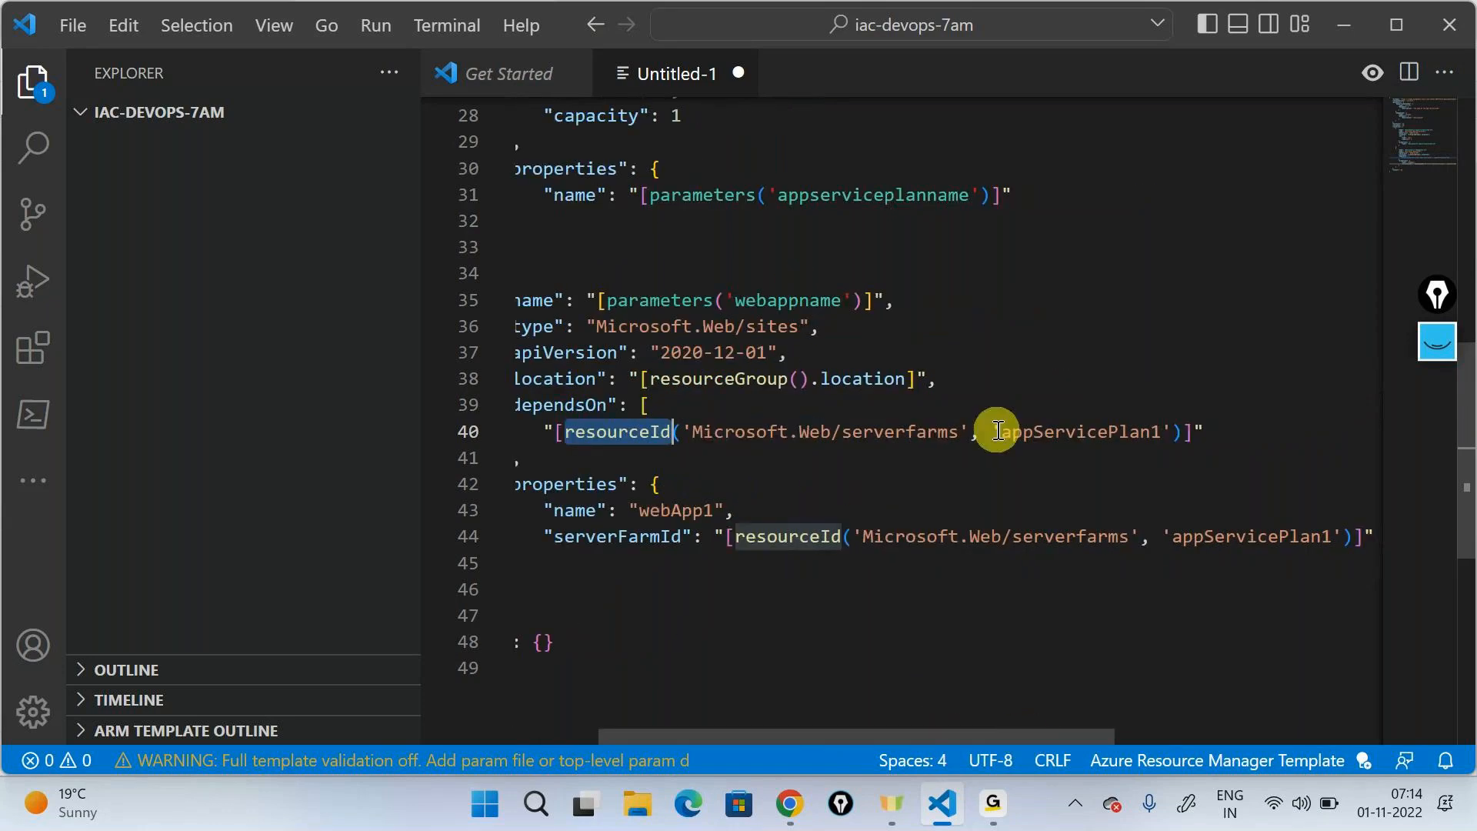
left_click_drag(991, 431, 1170, 436)
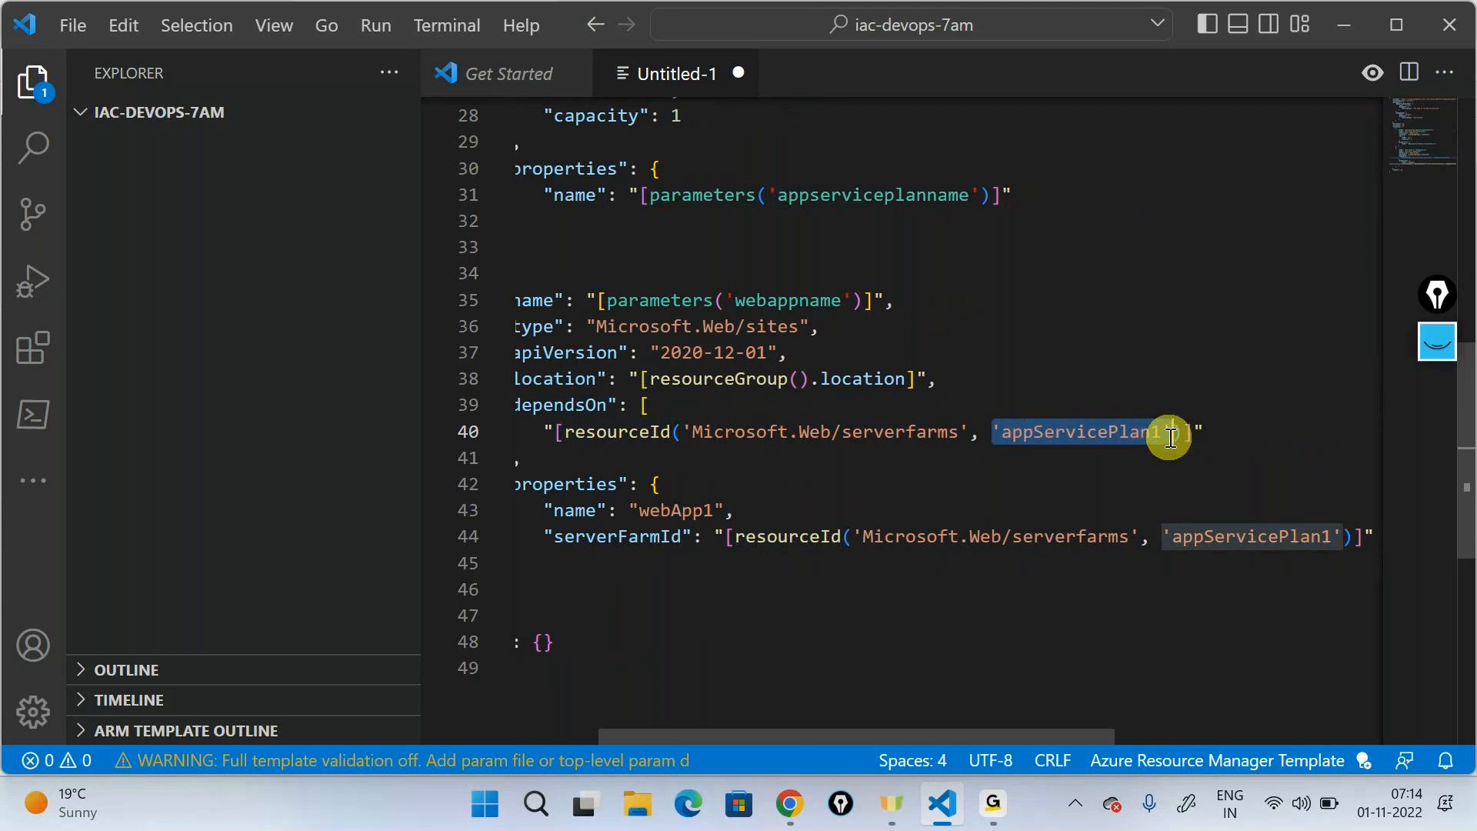
type("pa")
left_click(1228, 485)
type("(")
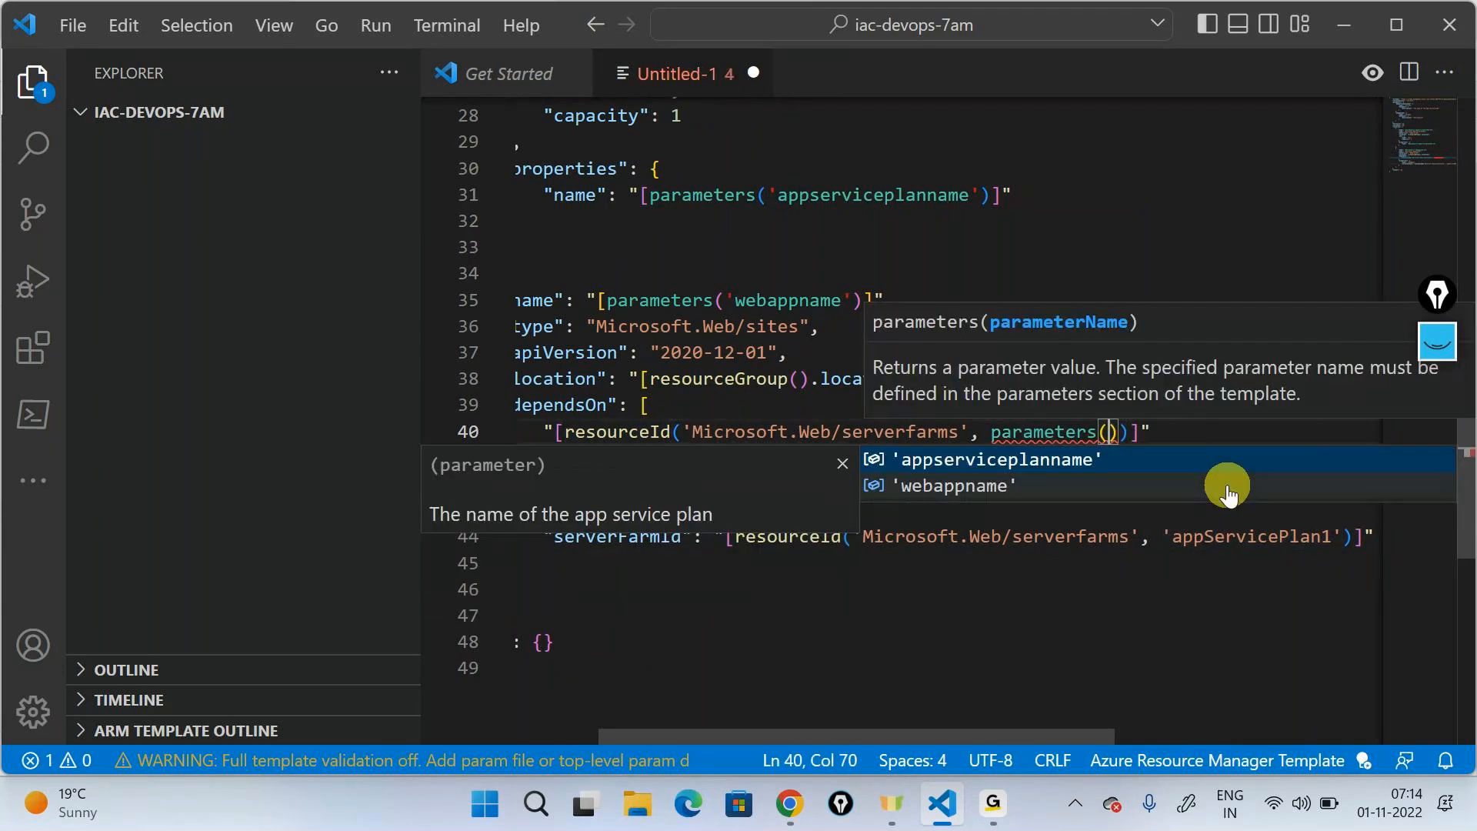
key("Return")
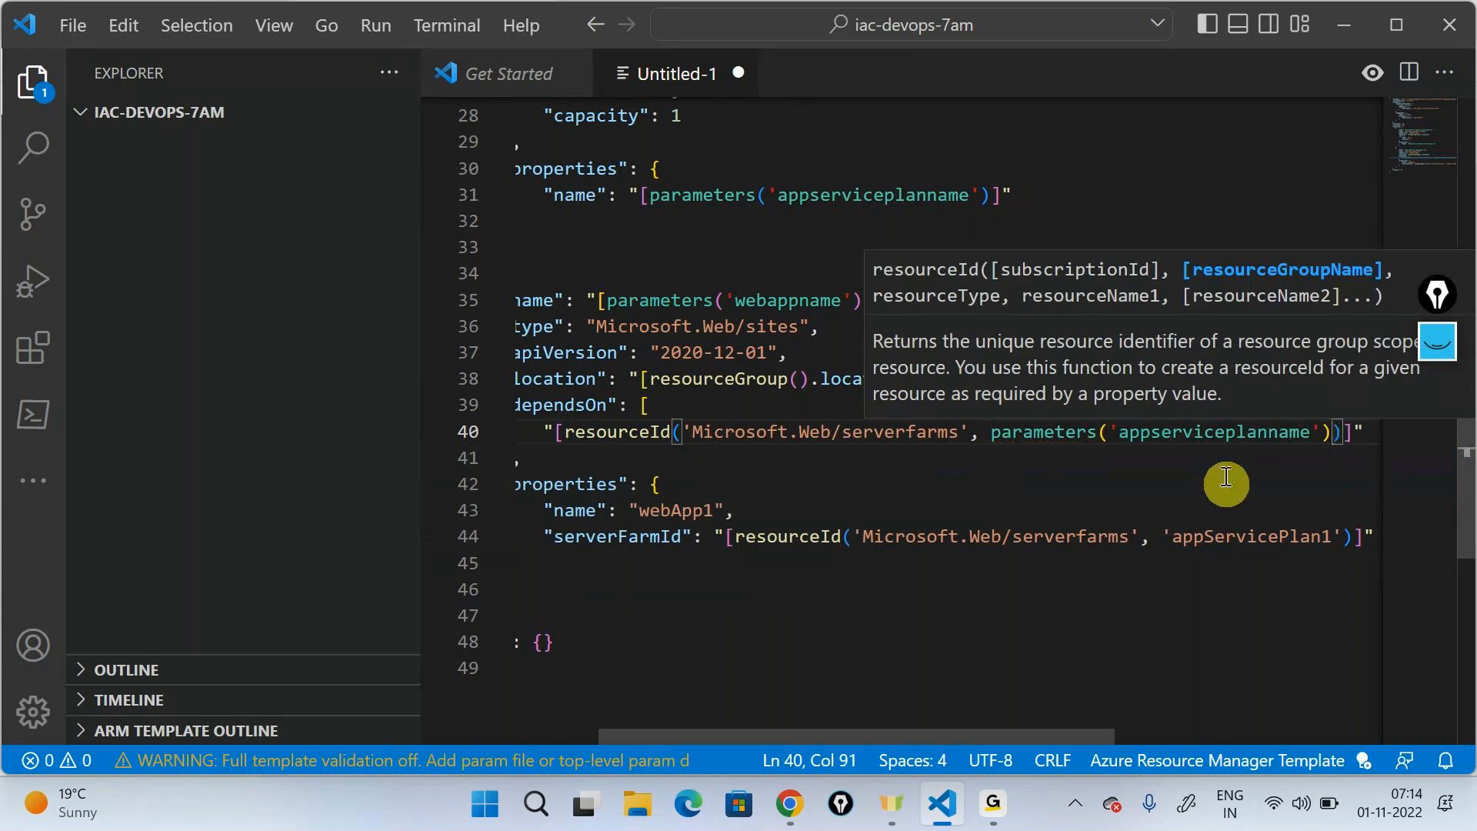
- Set the name inside the web app's properties block to "[parameters('webappname')]"
left_click(950, 566)
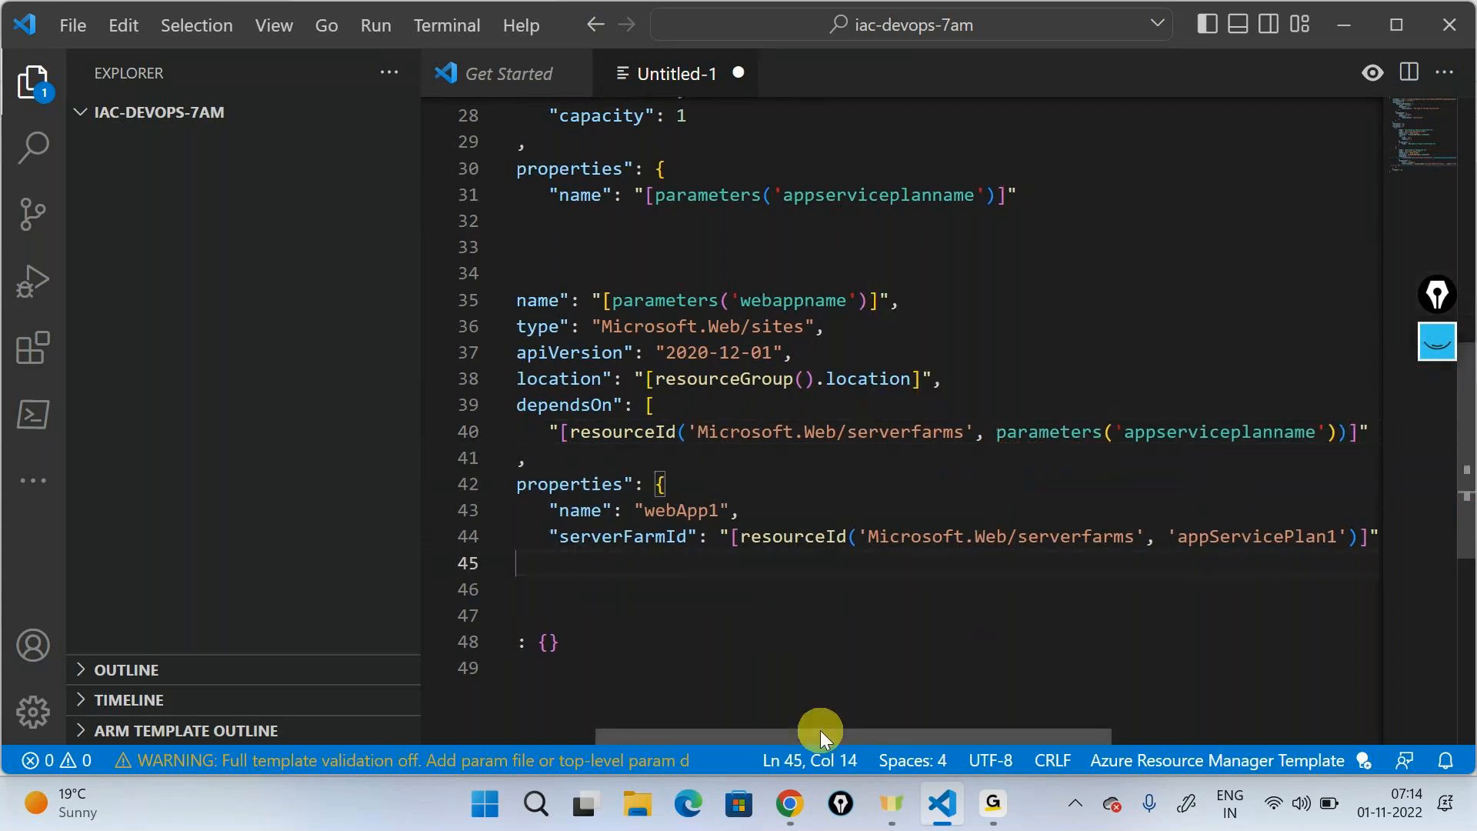
left_click_drag(820, 737, 722, 744)
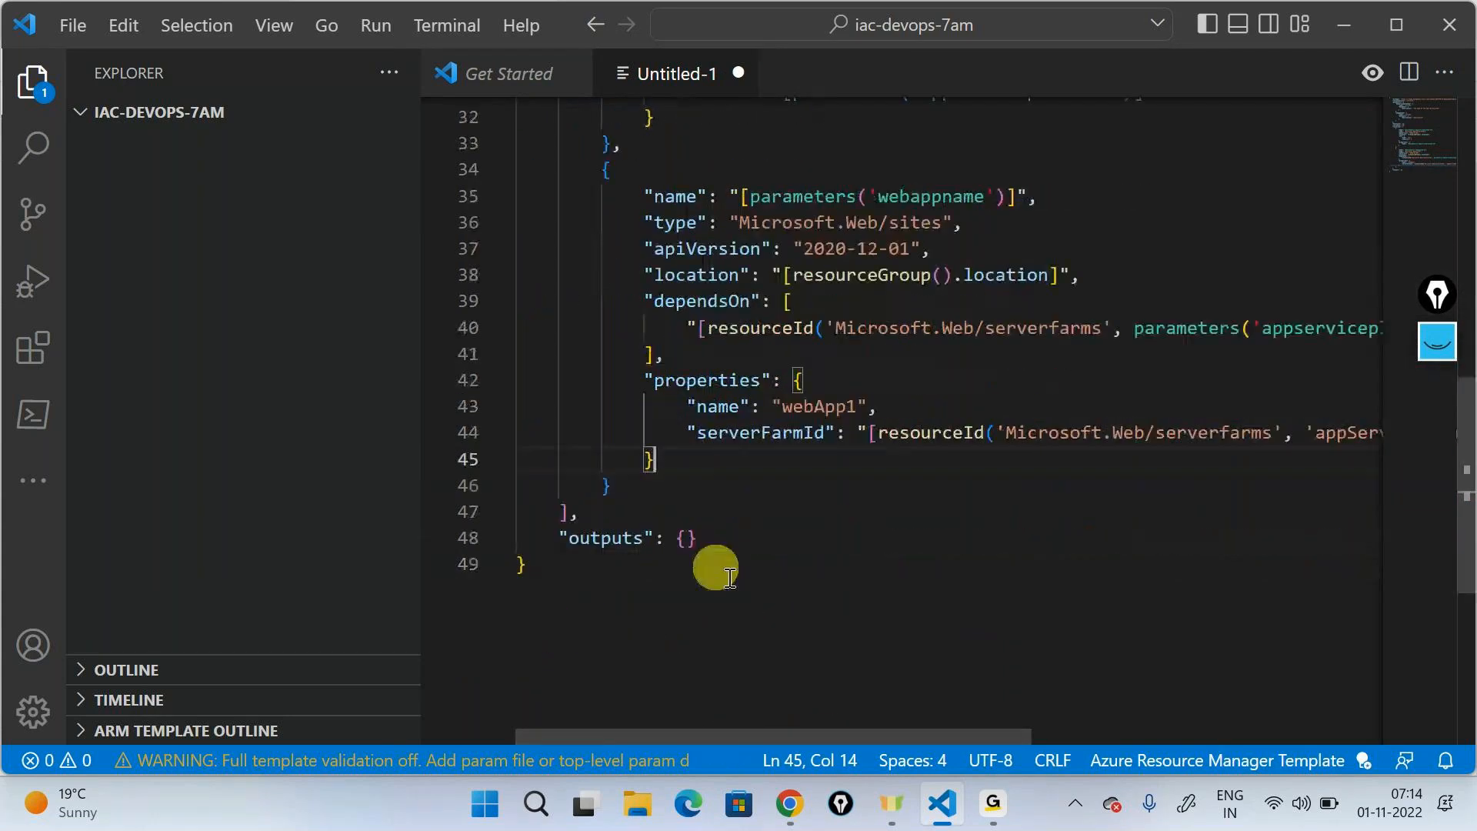
double_click(807, 404)
type("[")
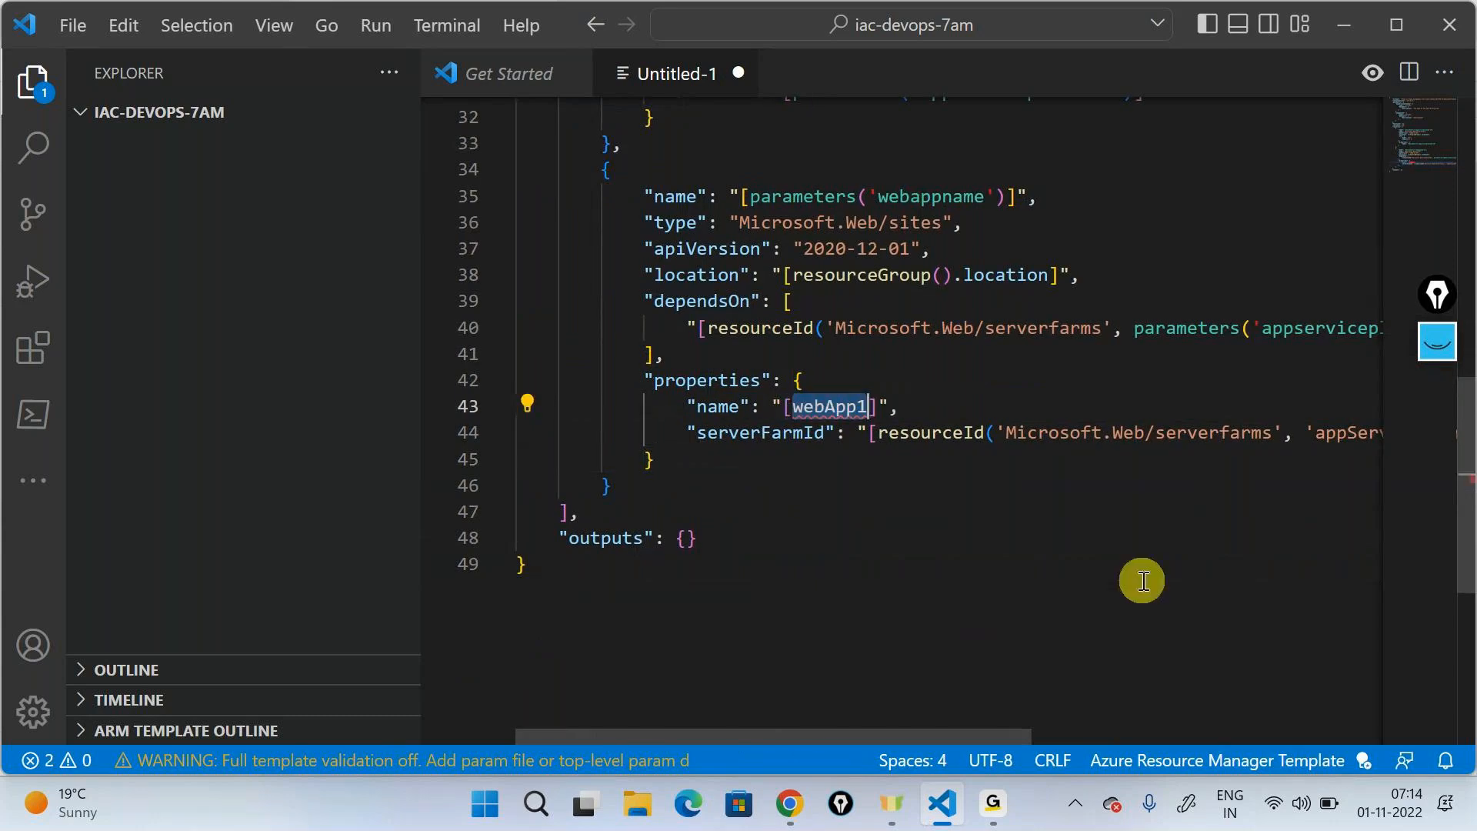
type("parameters")
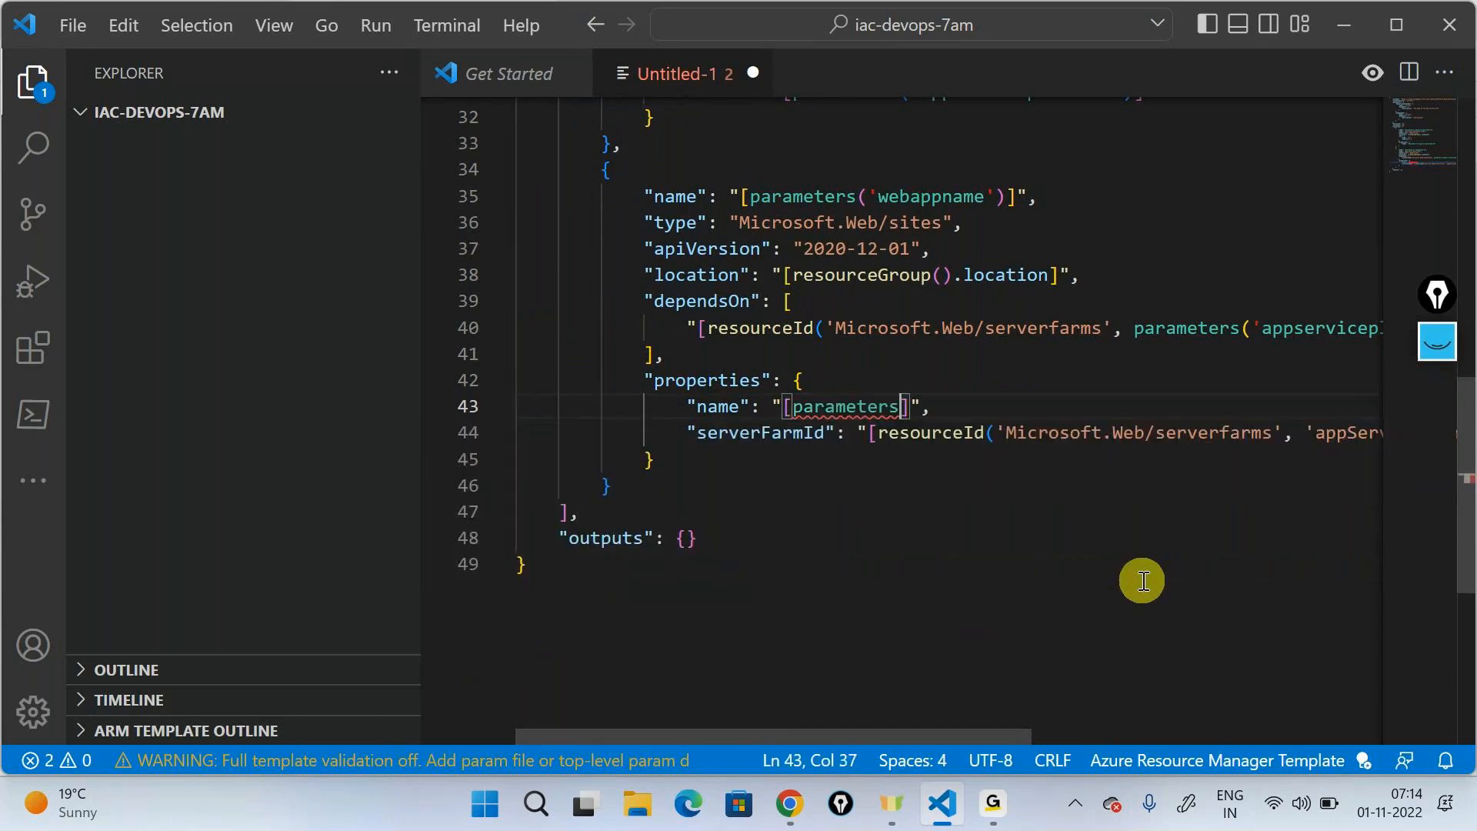
type("(")
key("Down")
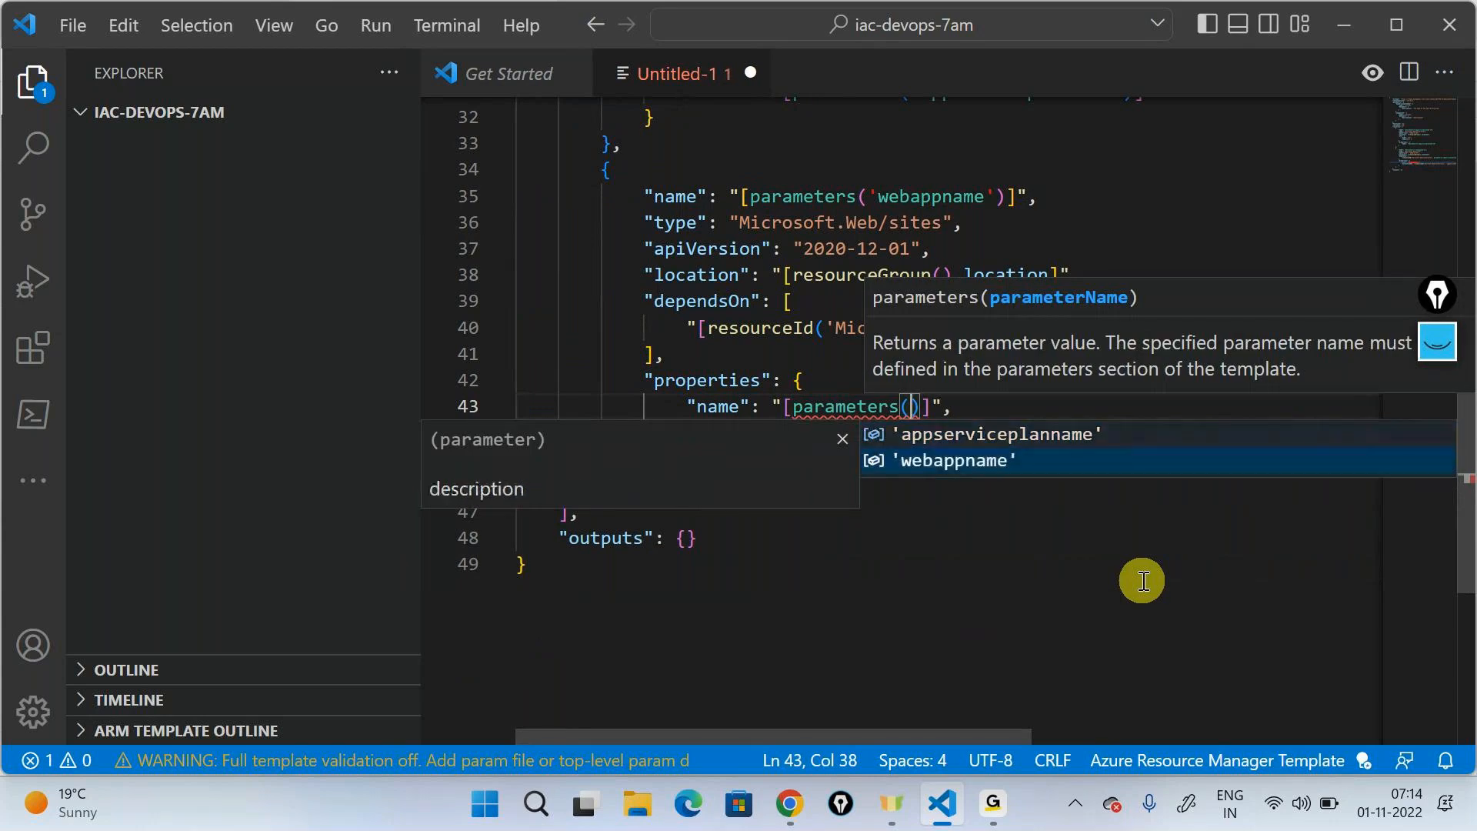
key("Return")
- Replace 'appServicePlan1' in the web app's serverFarmId expression with parameters('appserviceplanname')
left_click_drag(975, 731, 1160, 681)
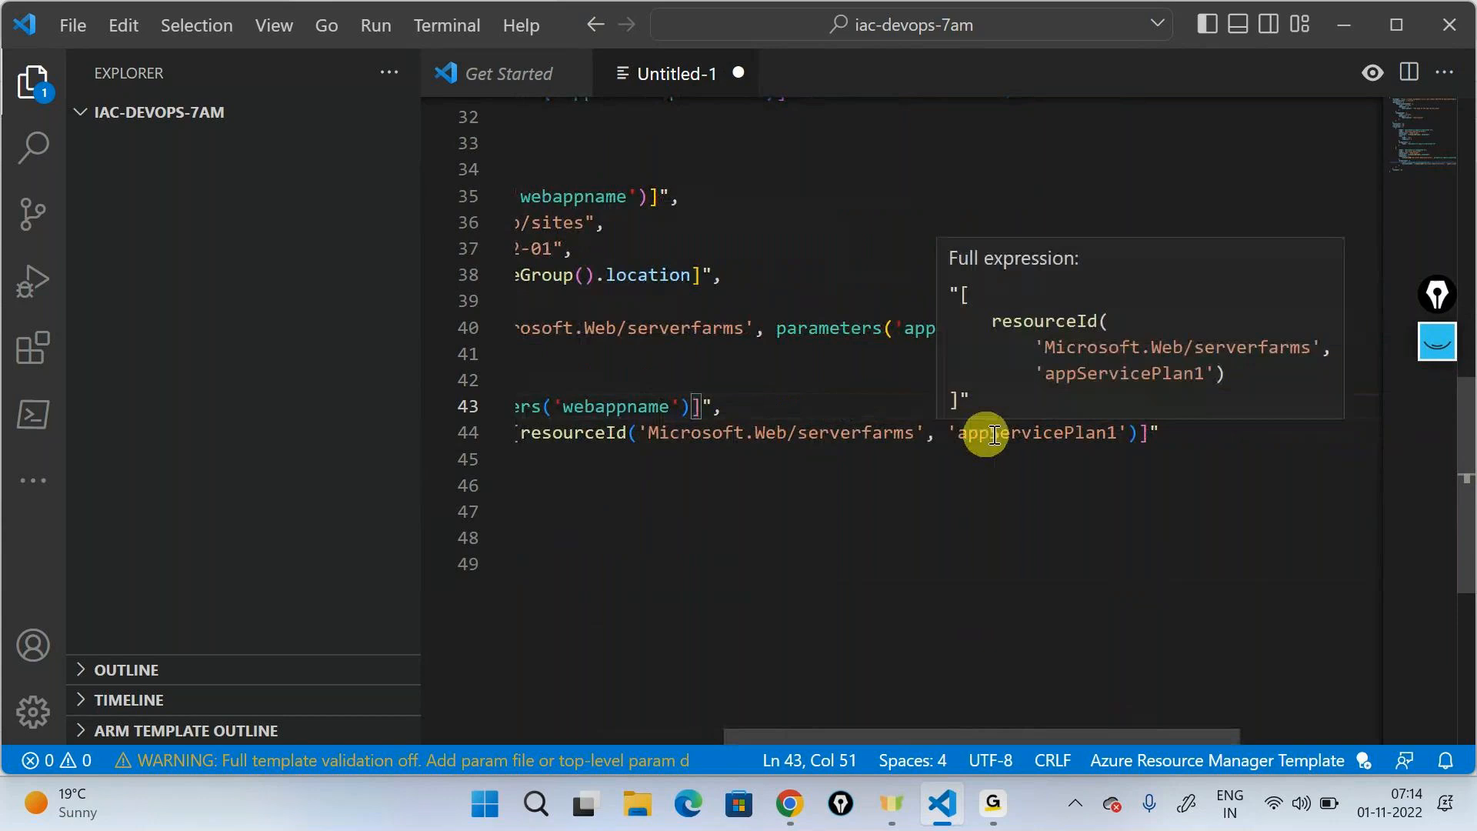
left_click(1130, 434)
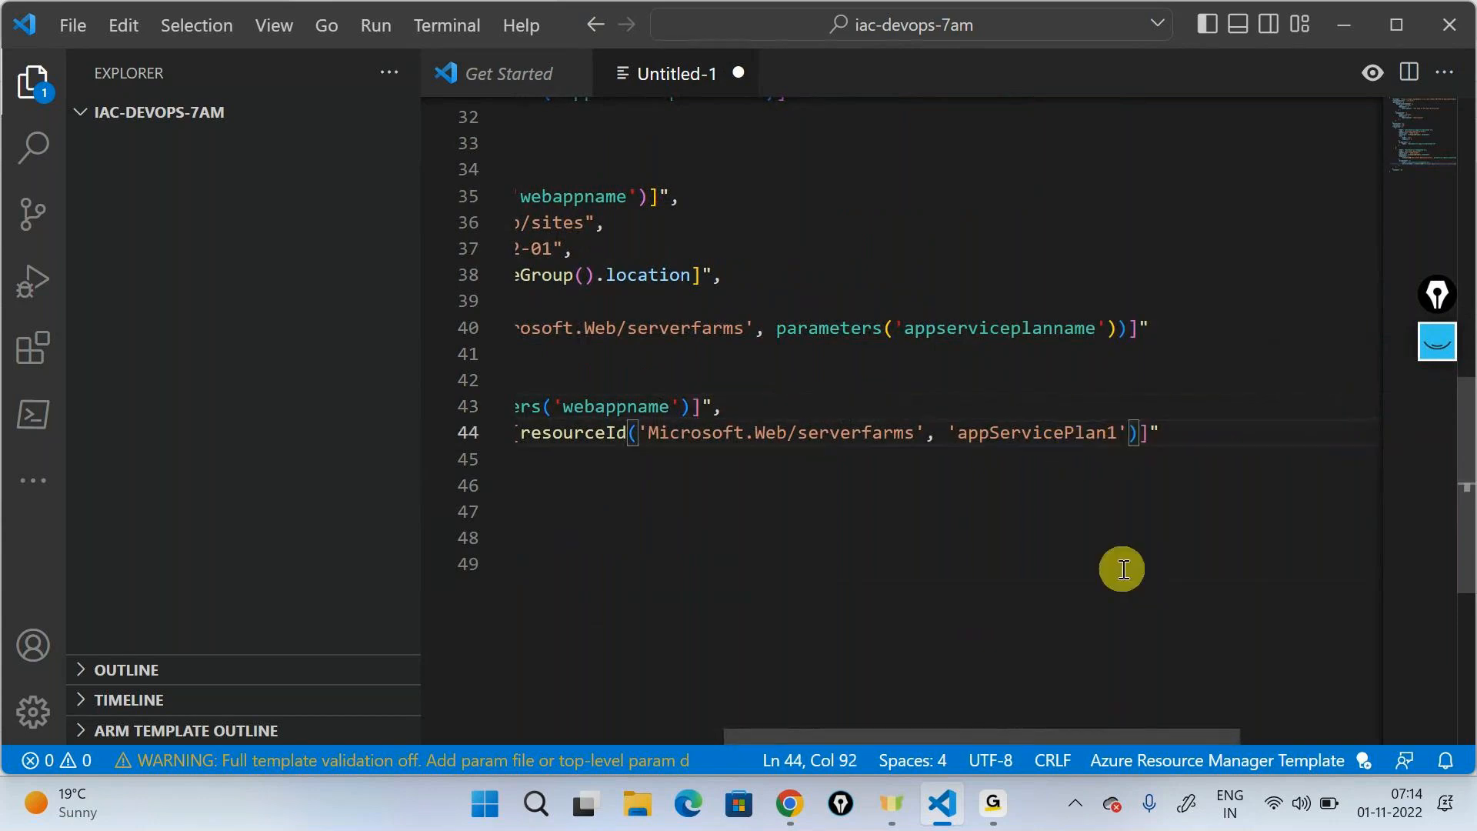
key("BackSpace")
key("BackSpace")
key("BackSpace")
key("BackSpace")
key("BackSpace")
key("BackSpace")
key("BackSpace")
key("BackSpace")
key("BackSpace")
key("BackSpace")
key("BackSpace")
key("BackSpace")
key("BackSpace")
key("BackSpace")
key("BackSpace")
key("BackSpace")
key("BackSpace")
key("BackSpace")
type("pa")
key("Down")
key("Return")
type("(")
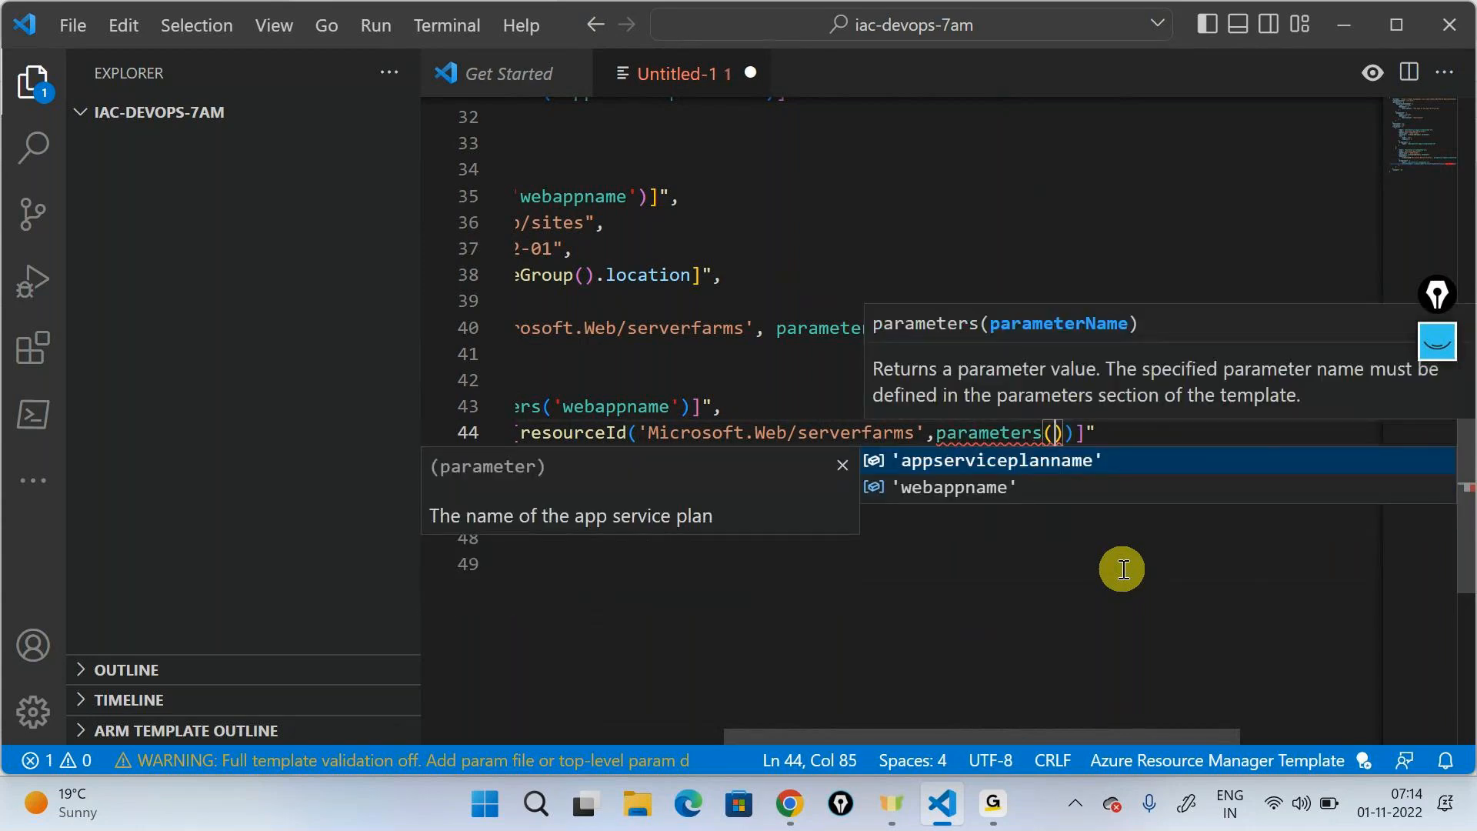
key("Return")
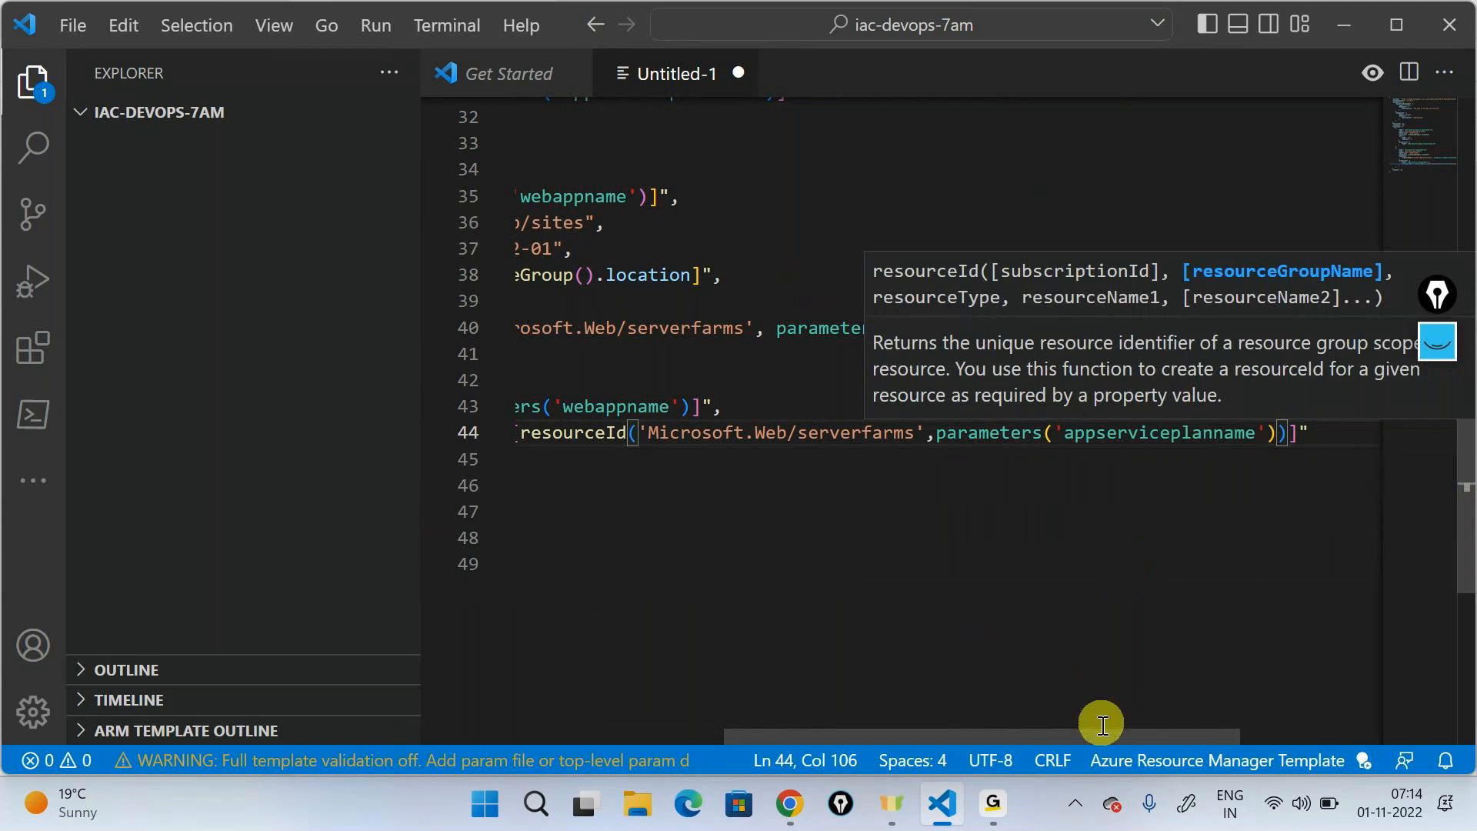
- Preview the template's resource diagram in ARM Viewer to check the dependency between its resources, and close the preview
left_click_drag(1103, 730, 663, 768)
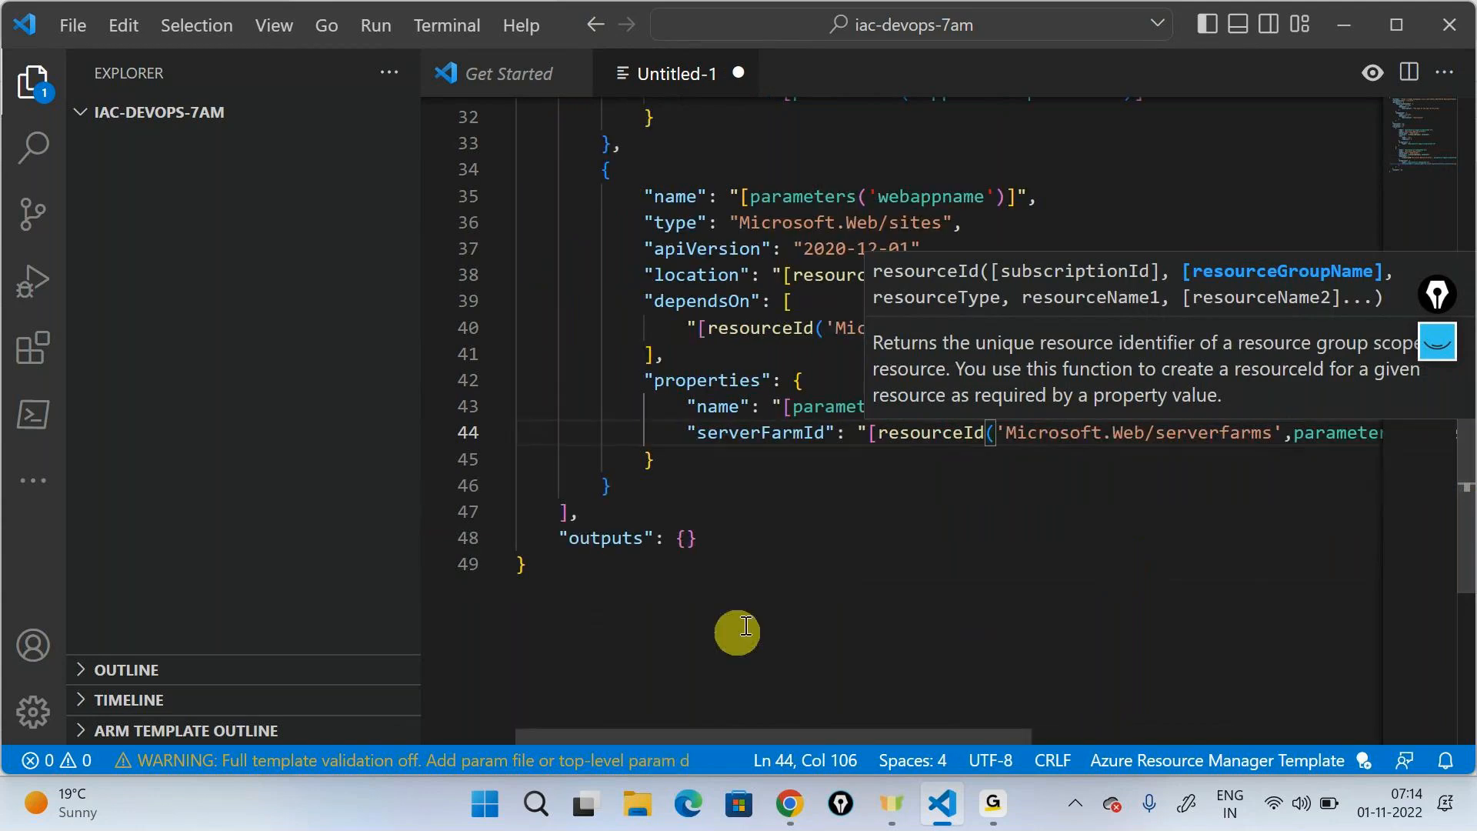
scroll(746, 625, "up", 10)
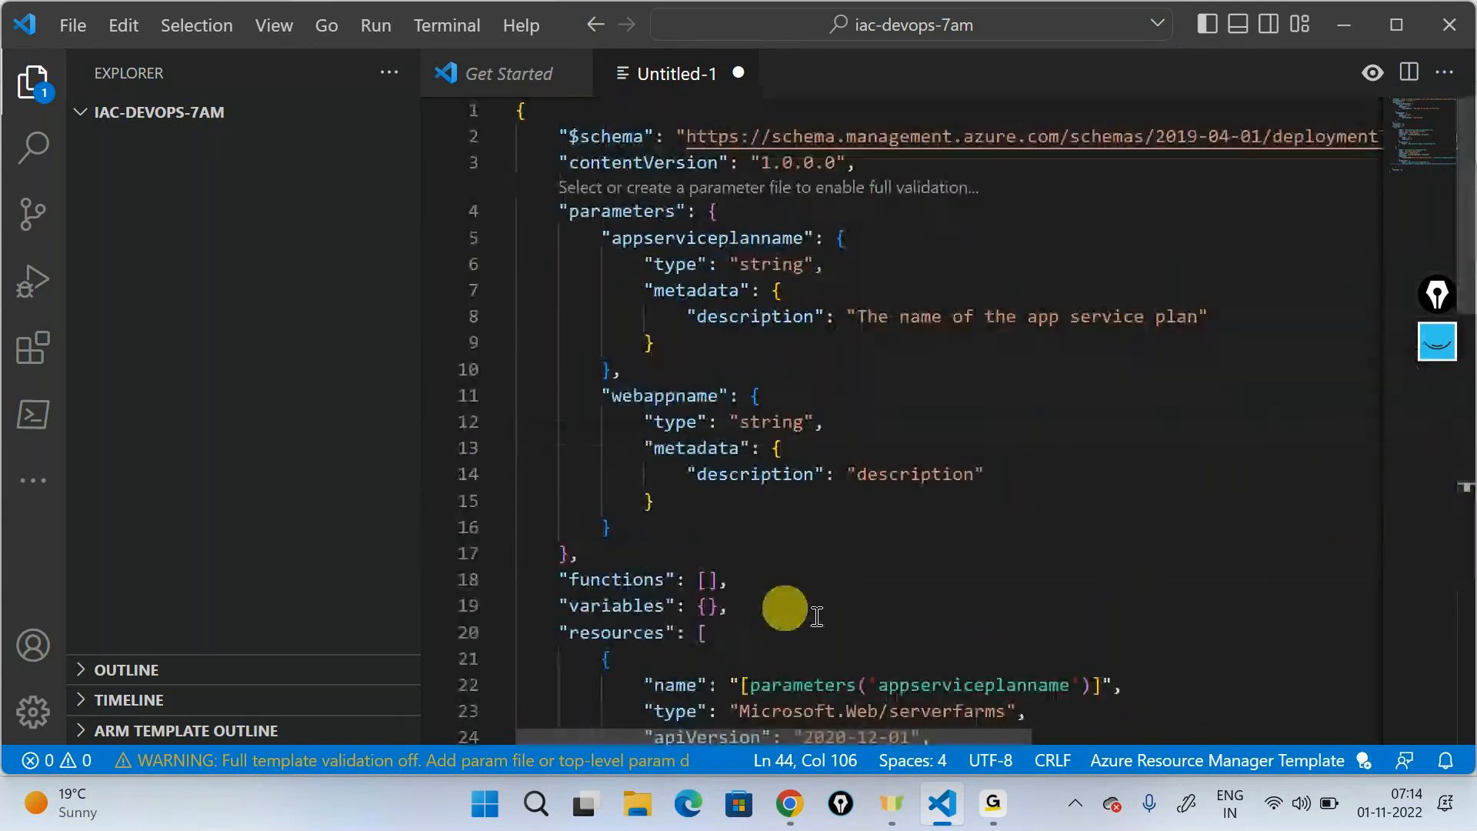
left_click(1373, 72)
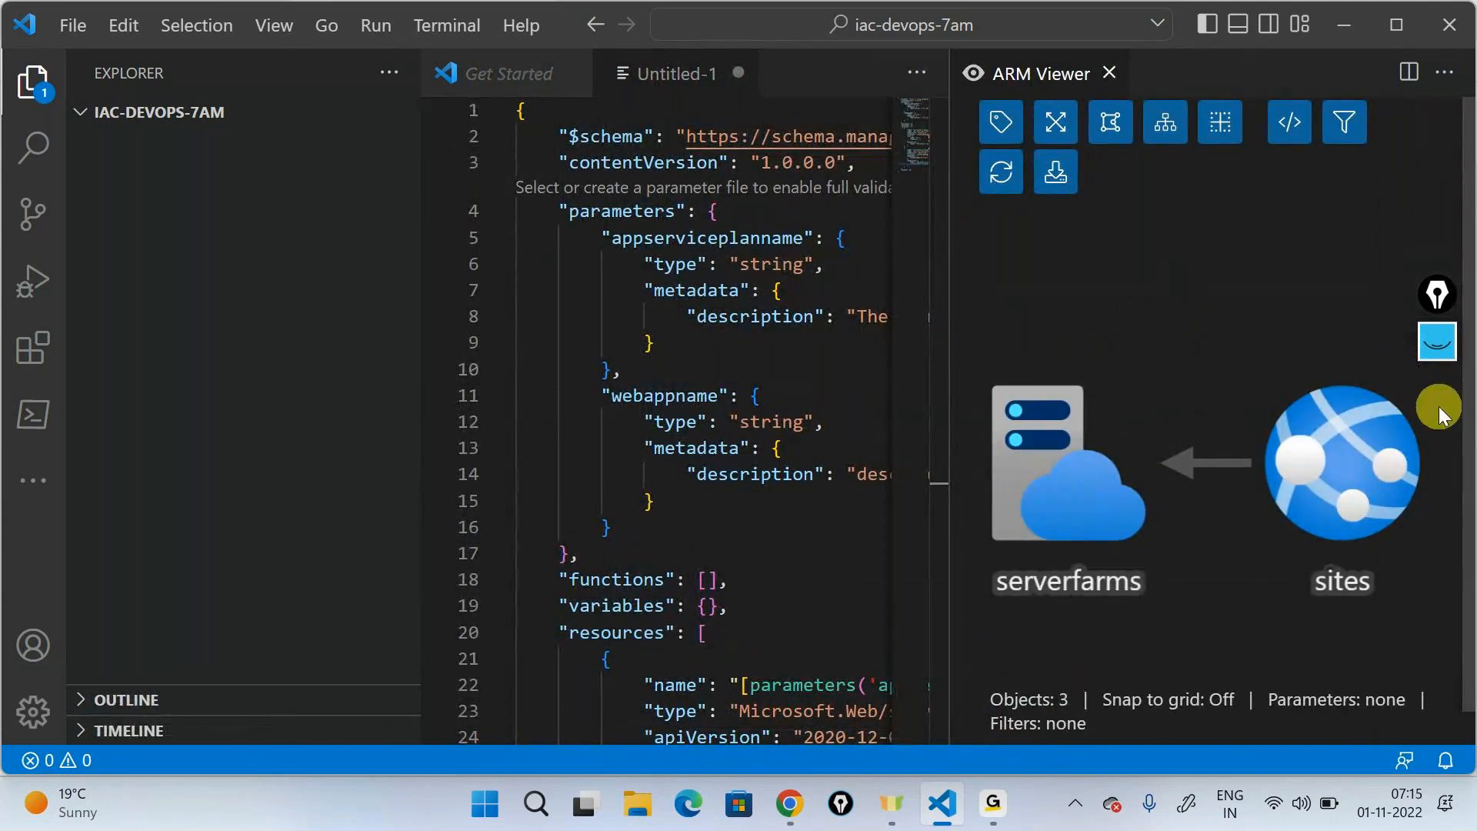
left_click(1108, 73)
- Save the template in the iac-devops-7am folder as webapp with the JSON file type
left_click(867, 351)
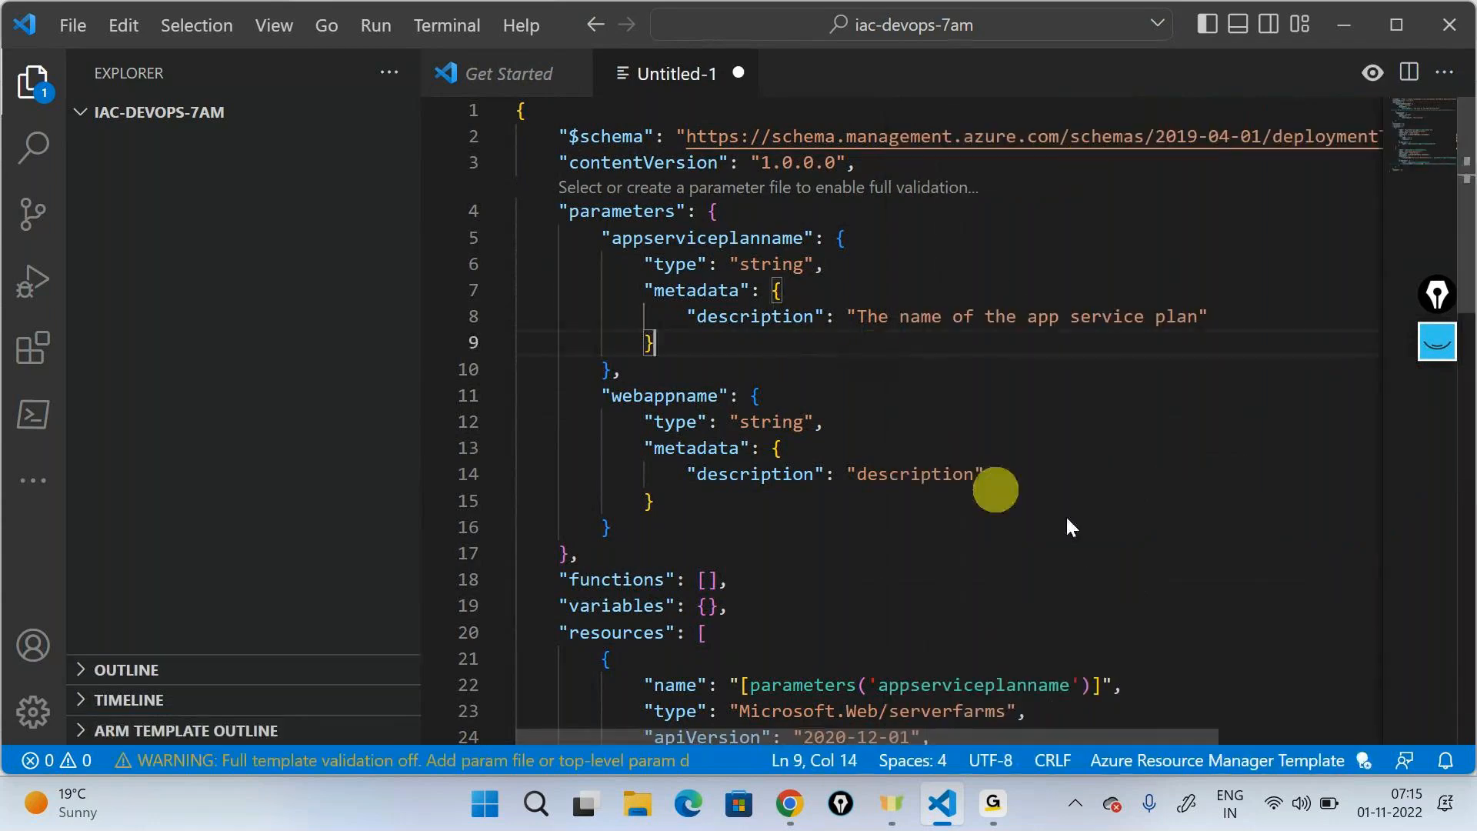
key("ctrl+s")
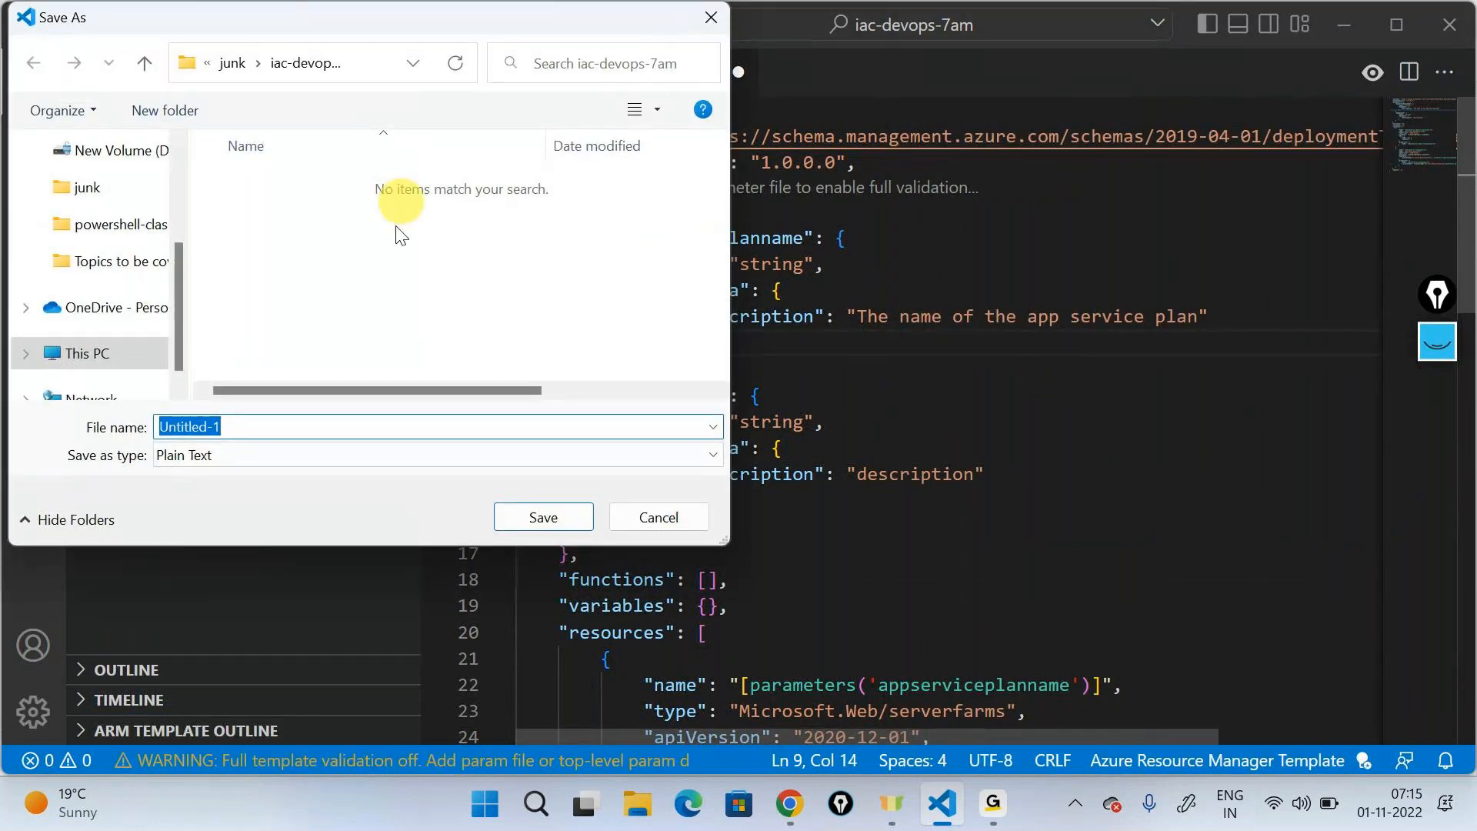
type("webapp")
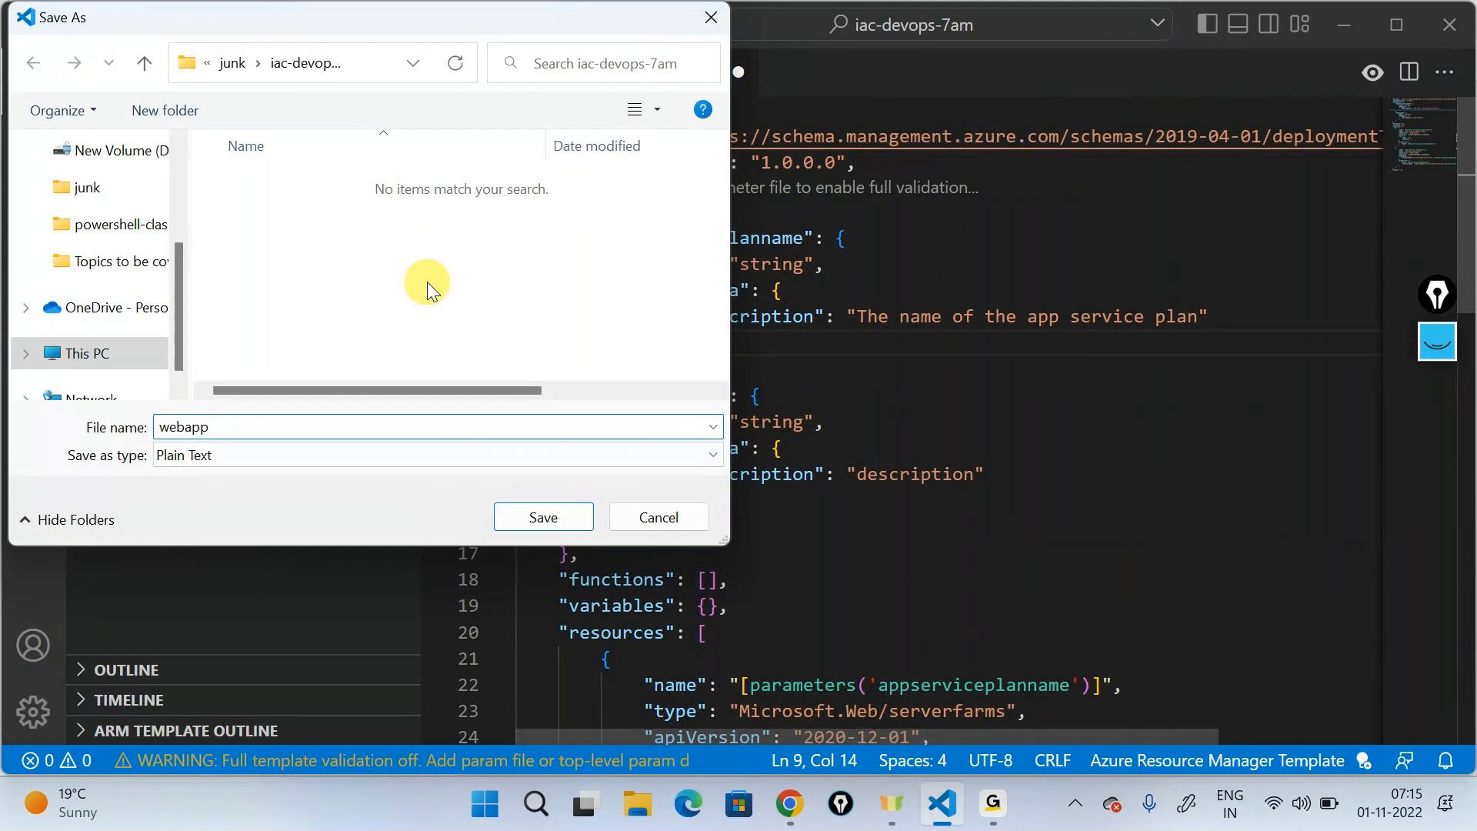
left_click(246, 454)
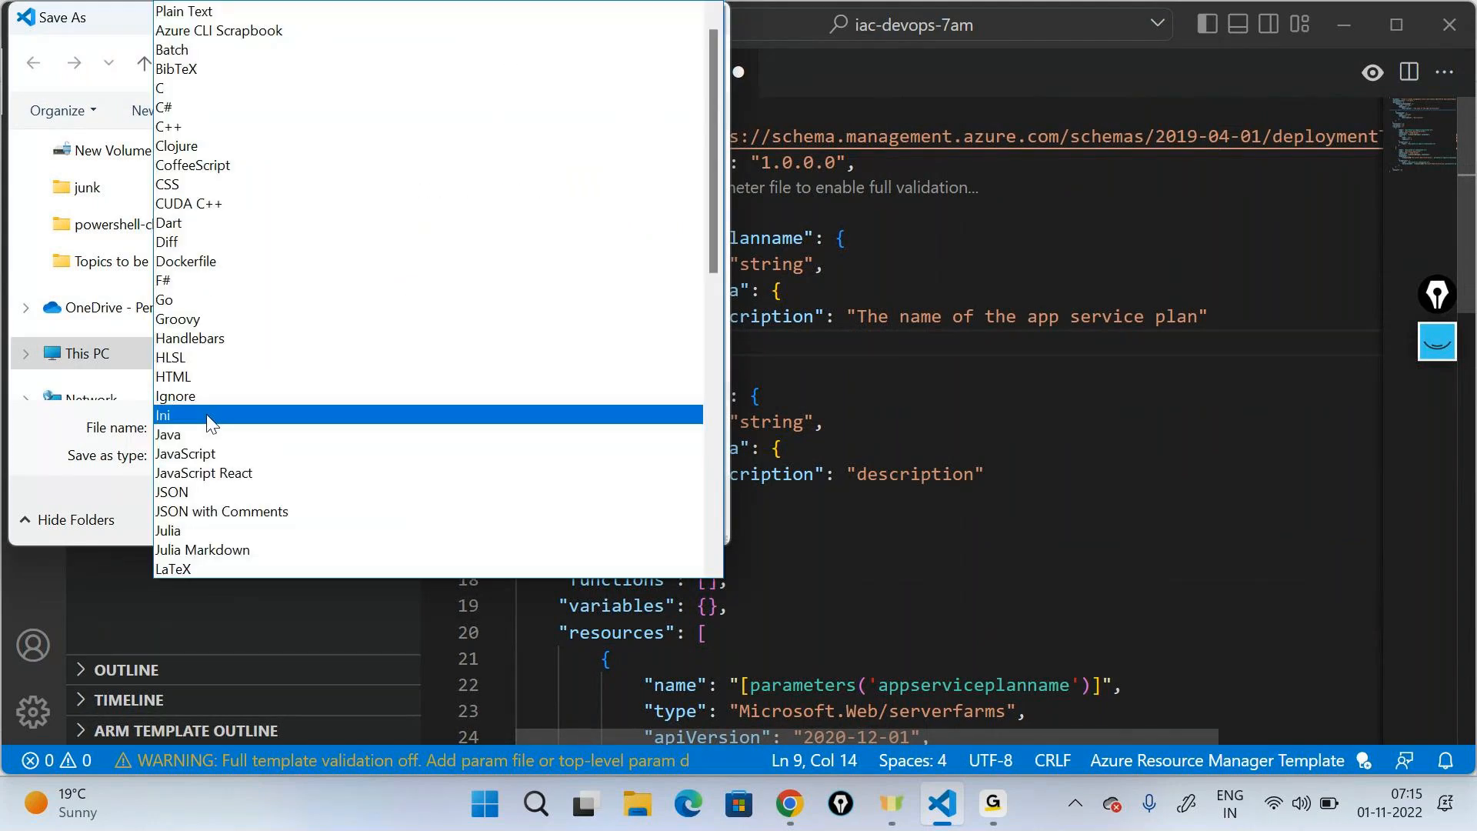
left_click(203, 491)
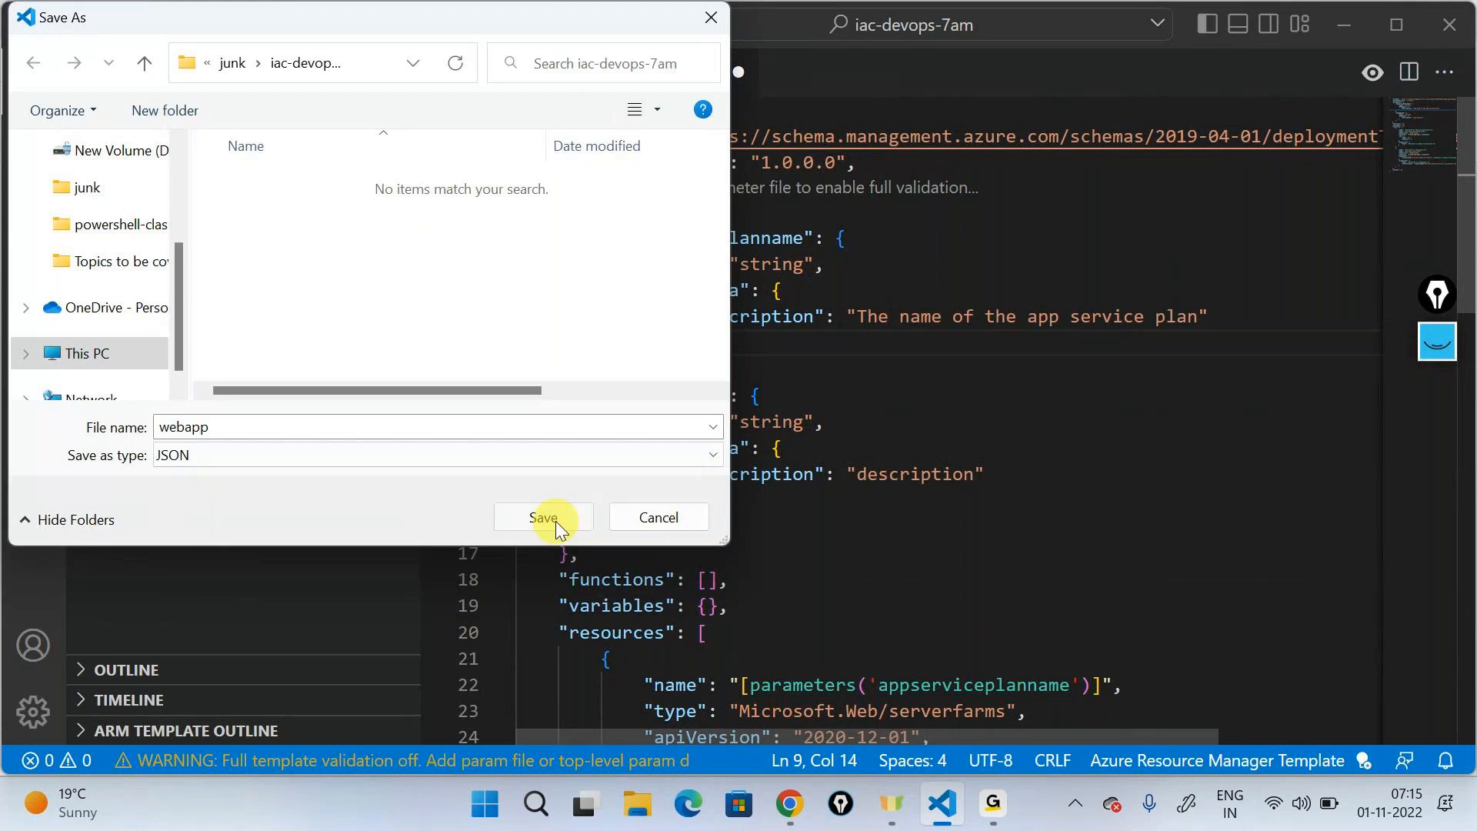
left_click(548, 518)
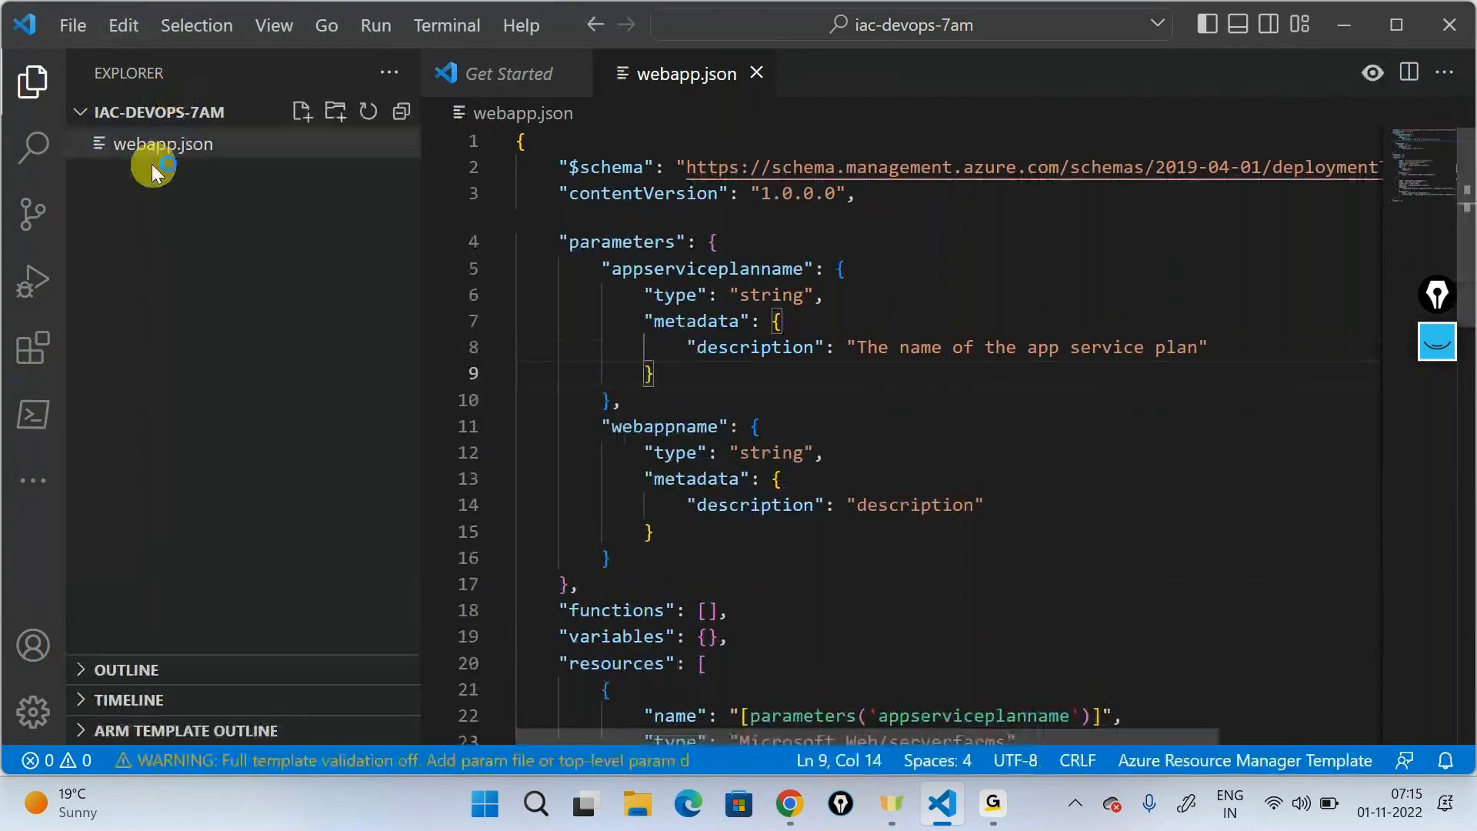
- Switch to Azure DevOps in the browser and browse the samplelearning project's iosapplication repository, ending at its root files
left_click(1342, 24)
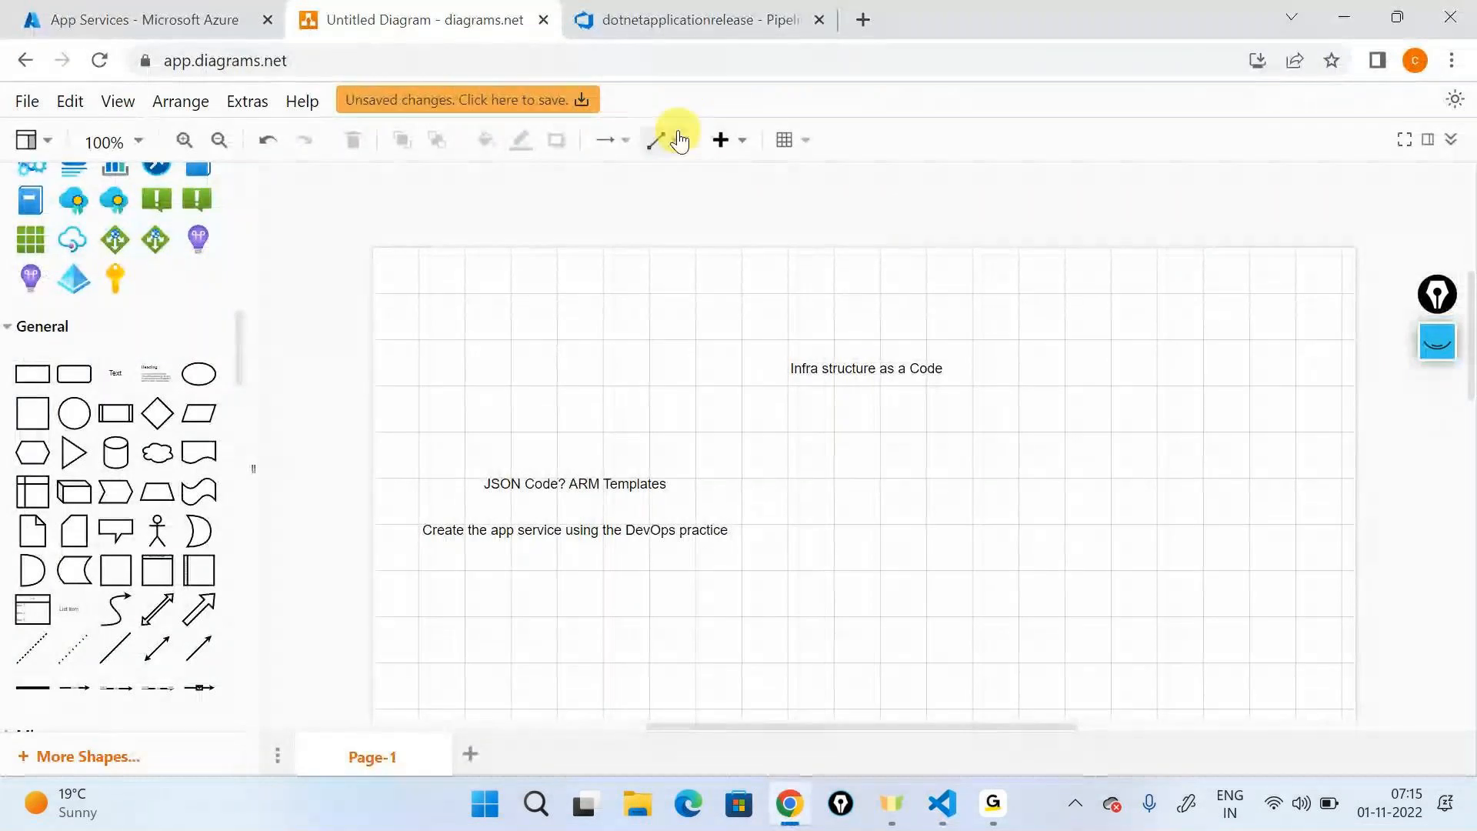
left_click(687, 24)
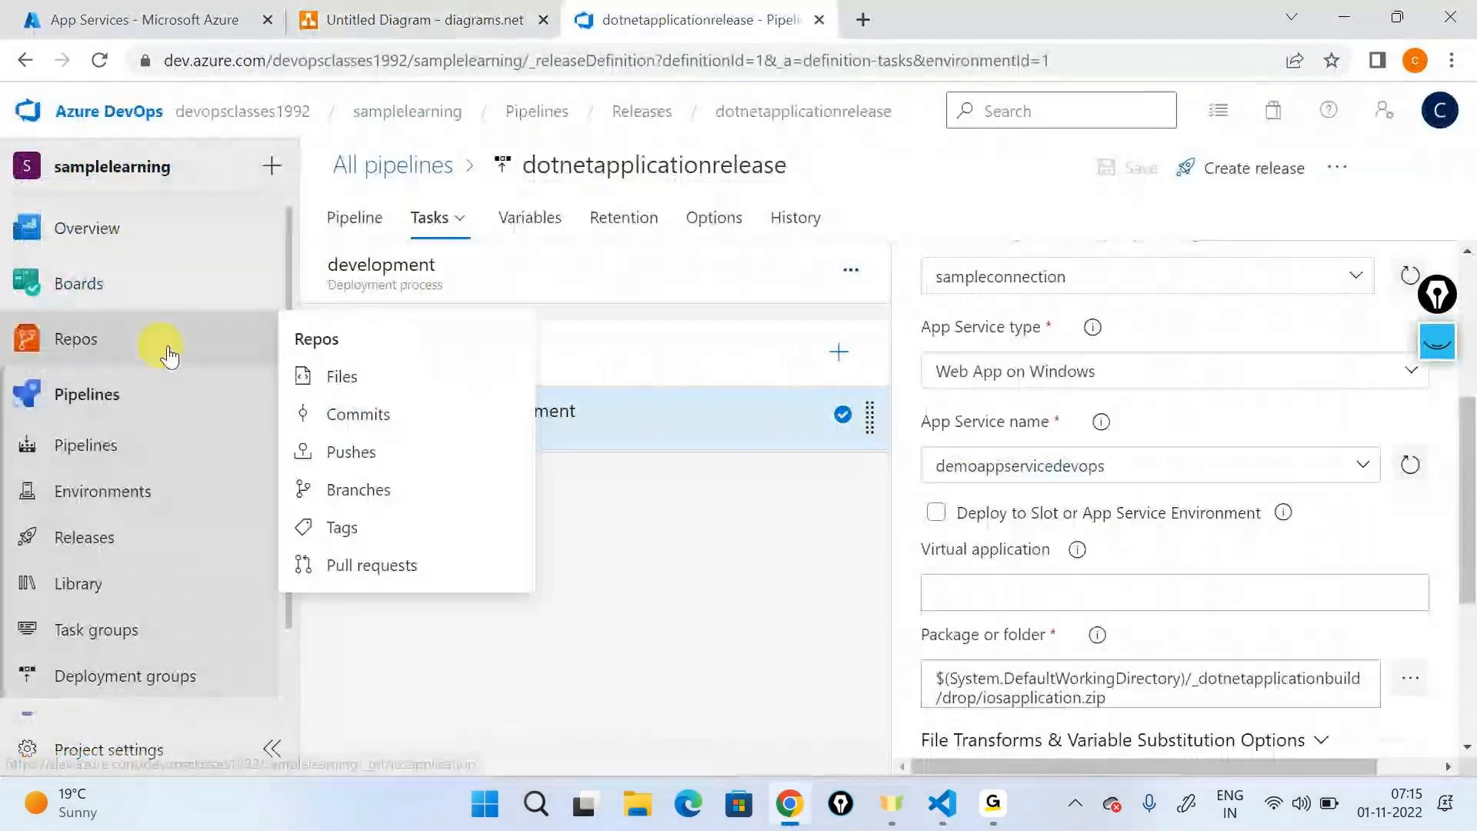
left_click(158, 344)
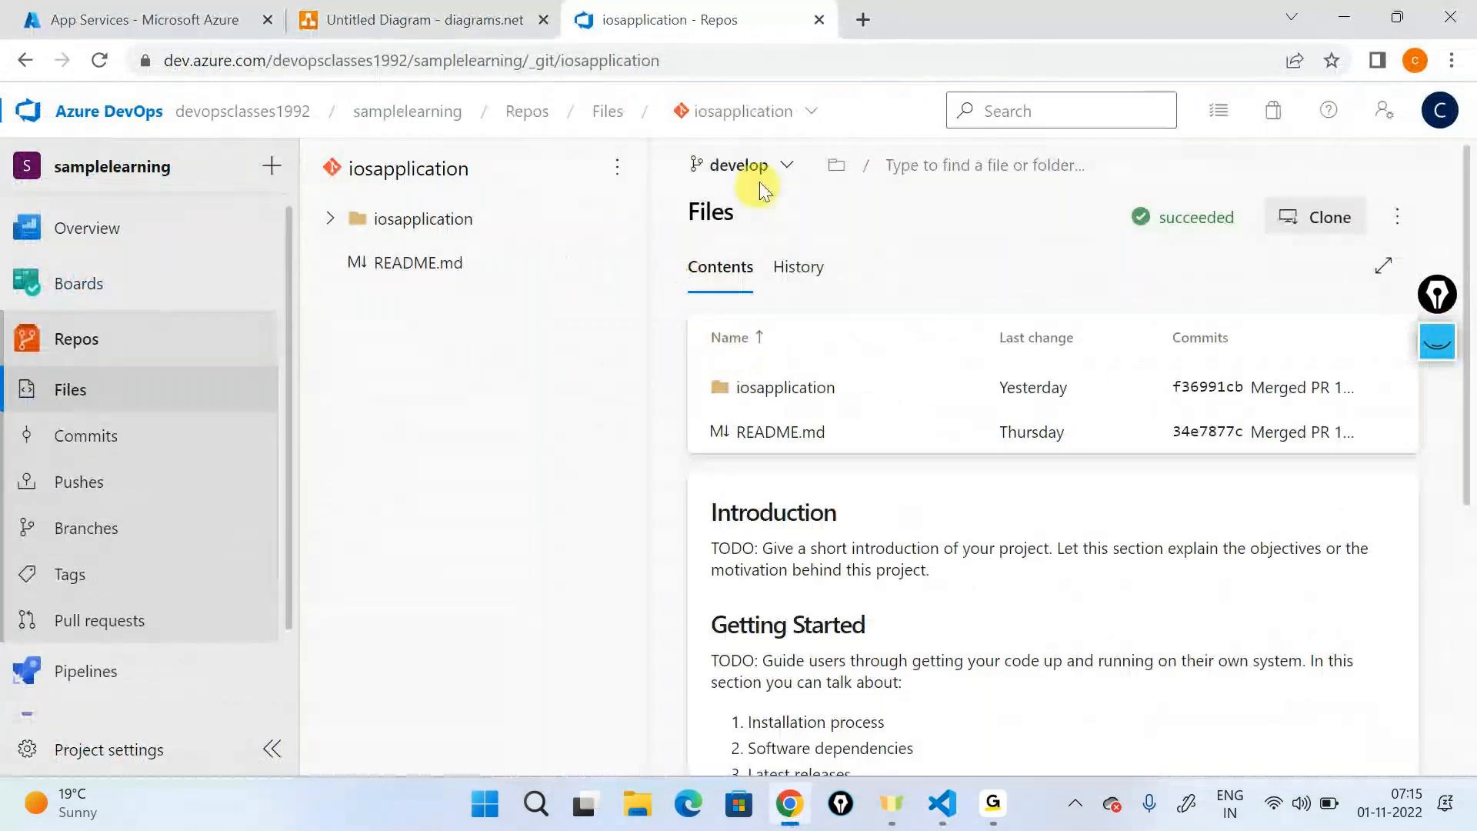
left_click(824, 413)
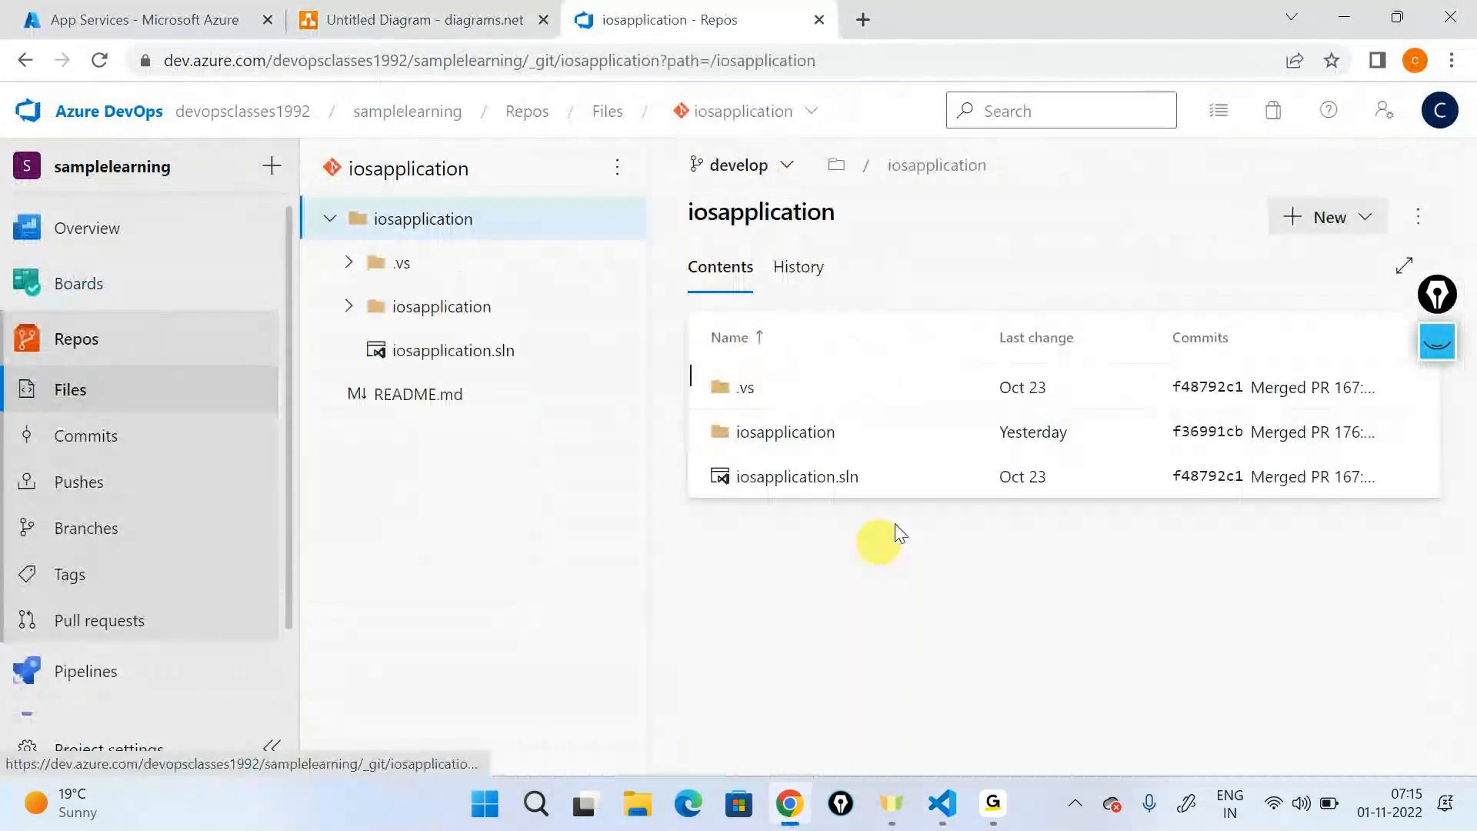
left_click(329, 218)
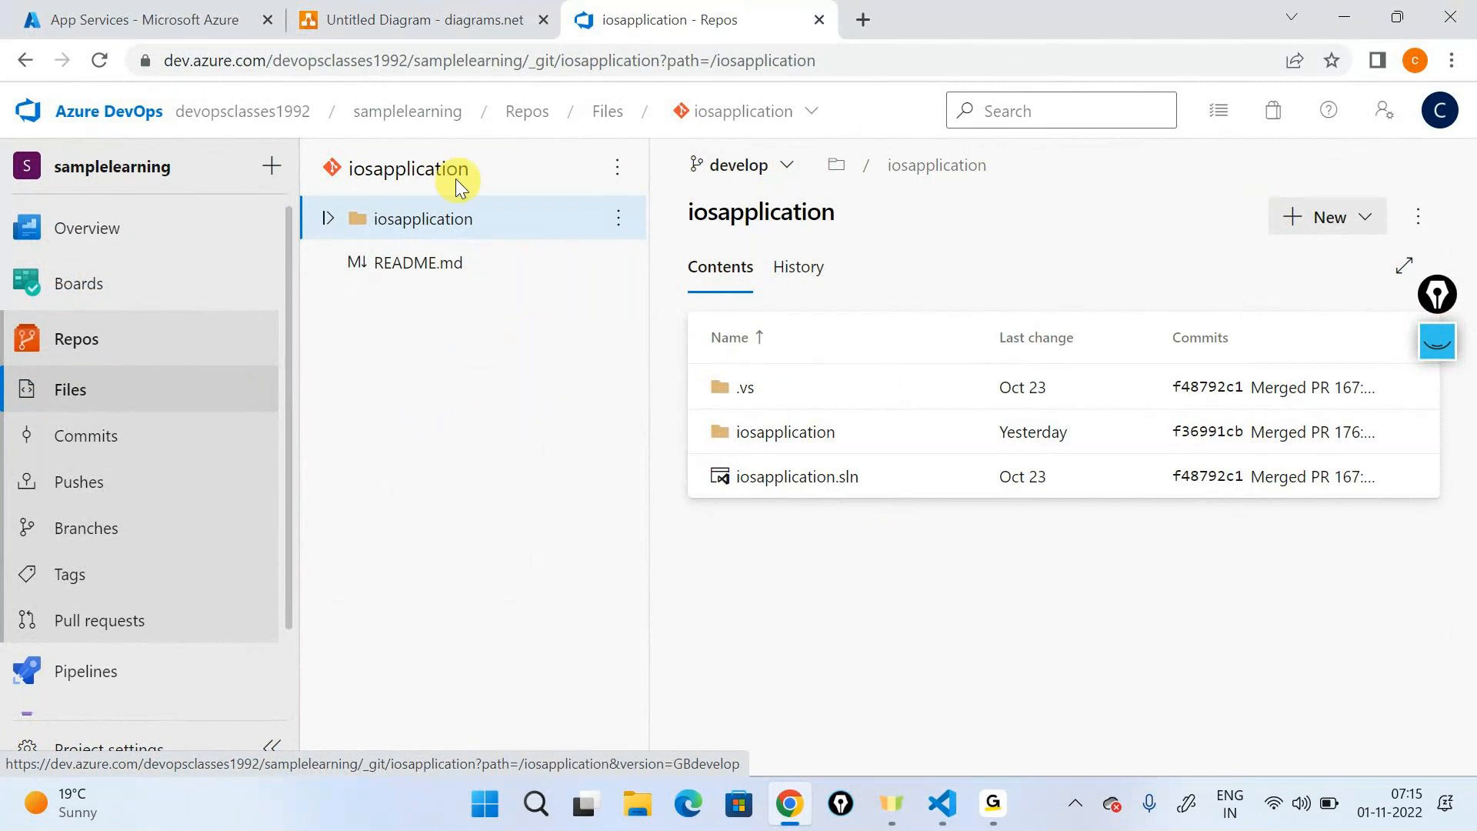
left_click(427, 179)
- Start cloning the iosapplication repository in VS Code, allowing the browser link to open there
left_click(1315, 217)
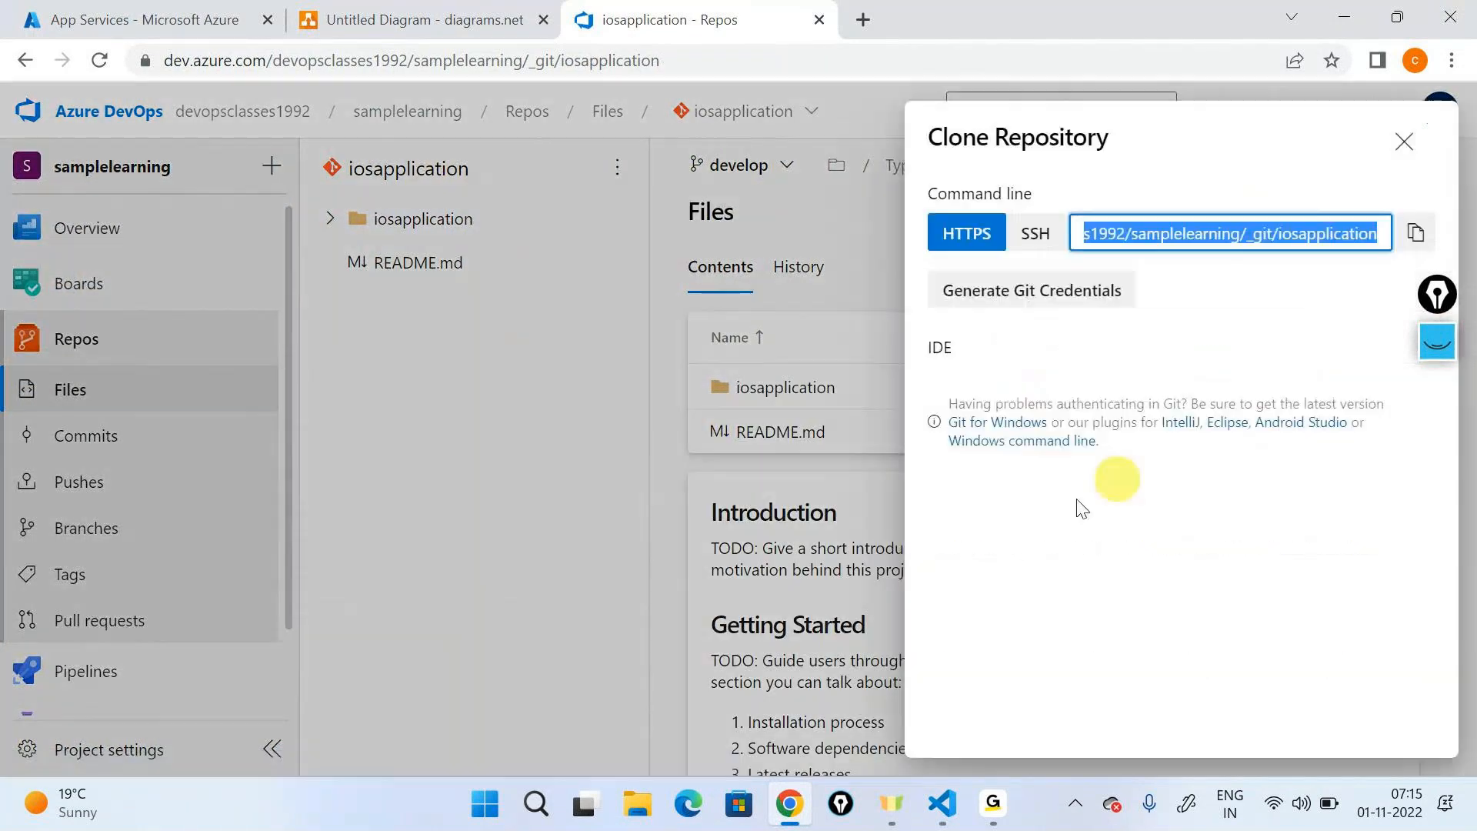
left_click(1031, 388)
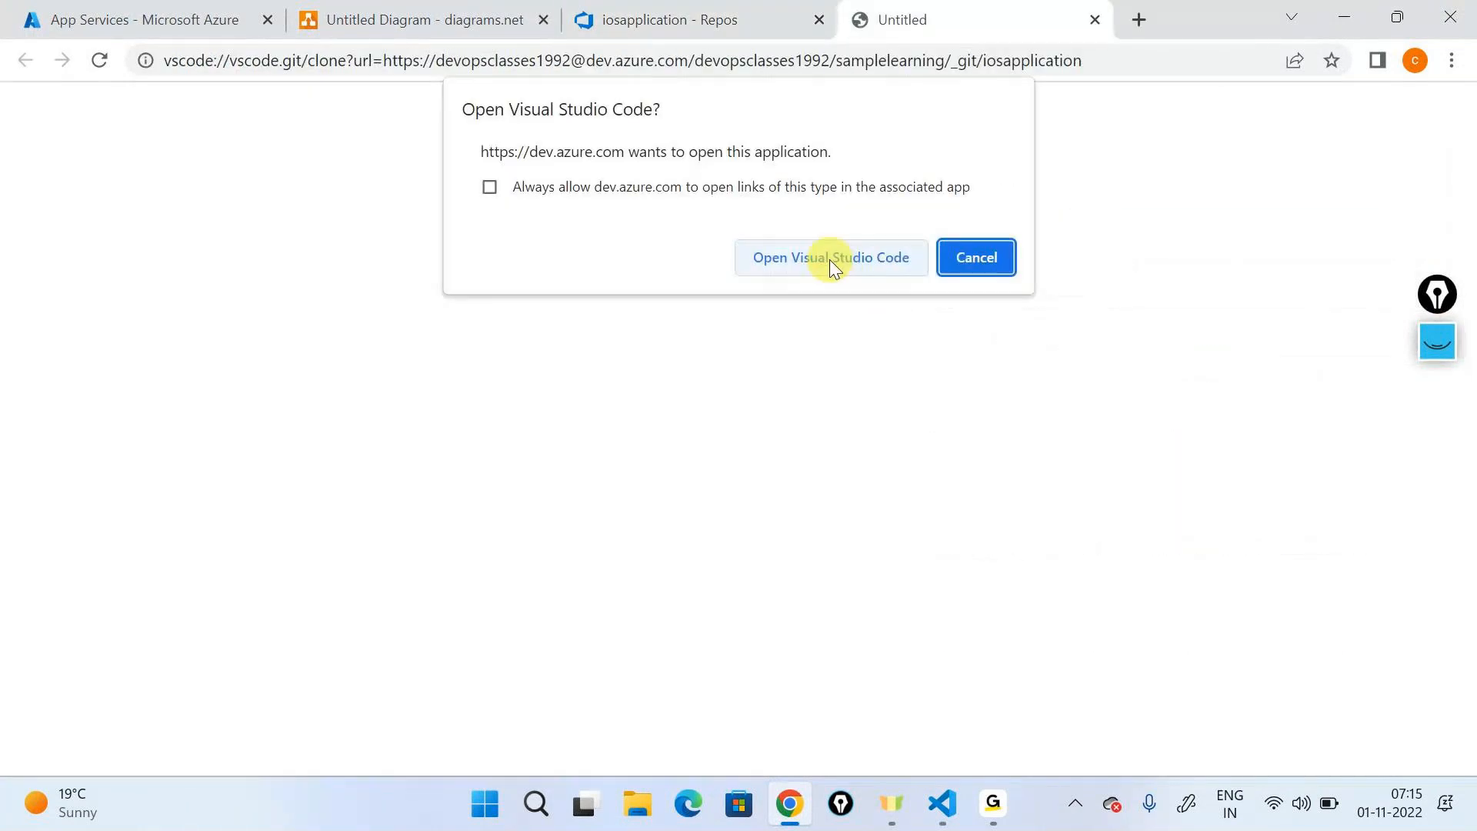
left_click(827, 257)
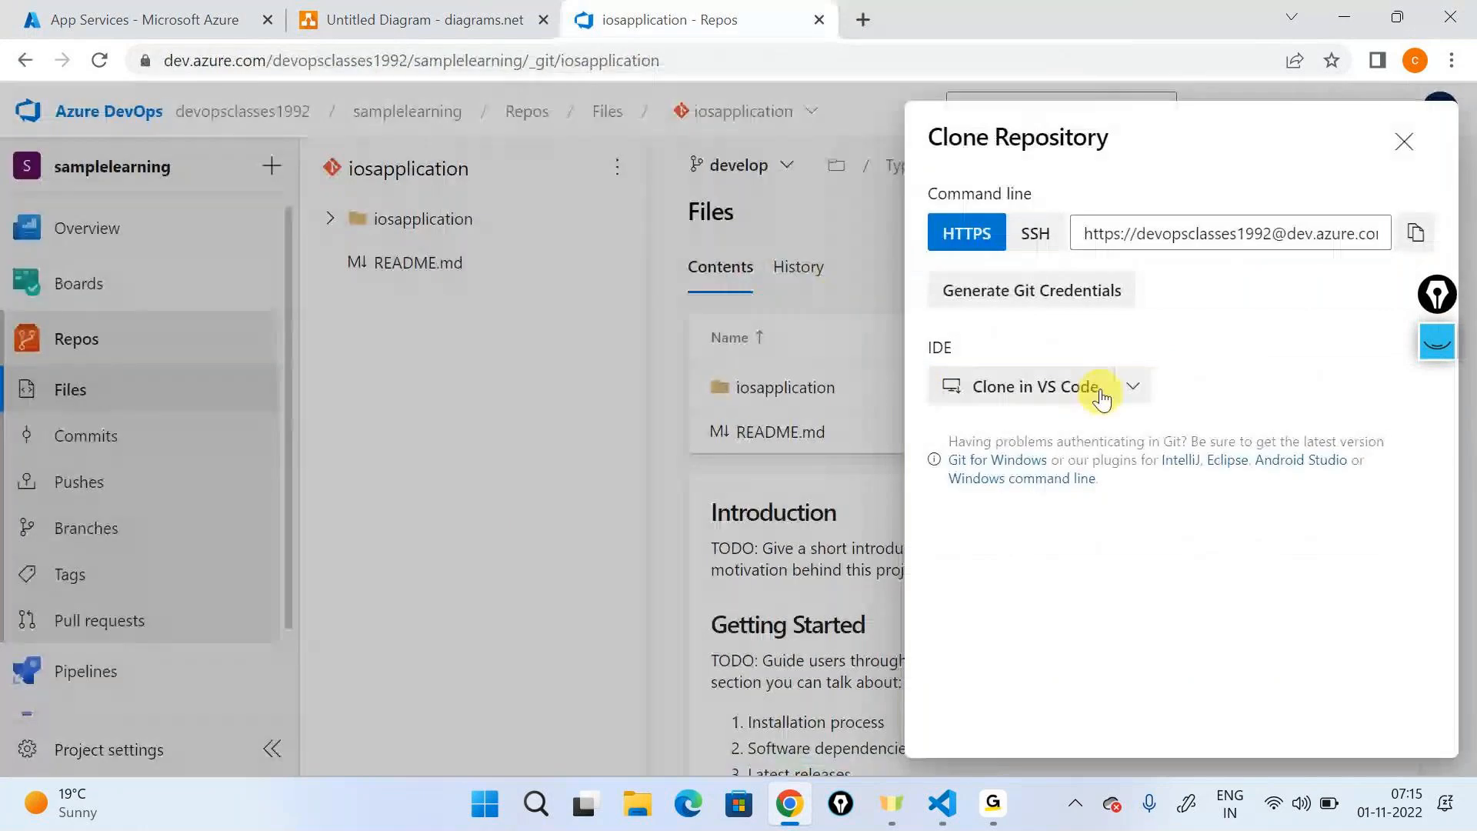
left_click(790, 429)
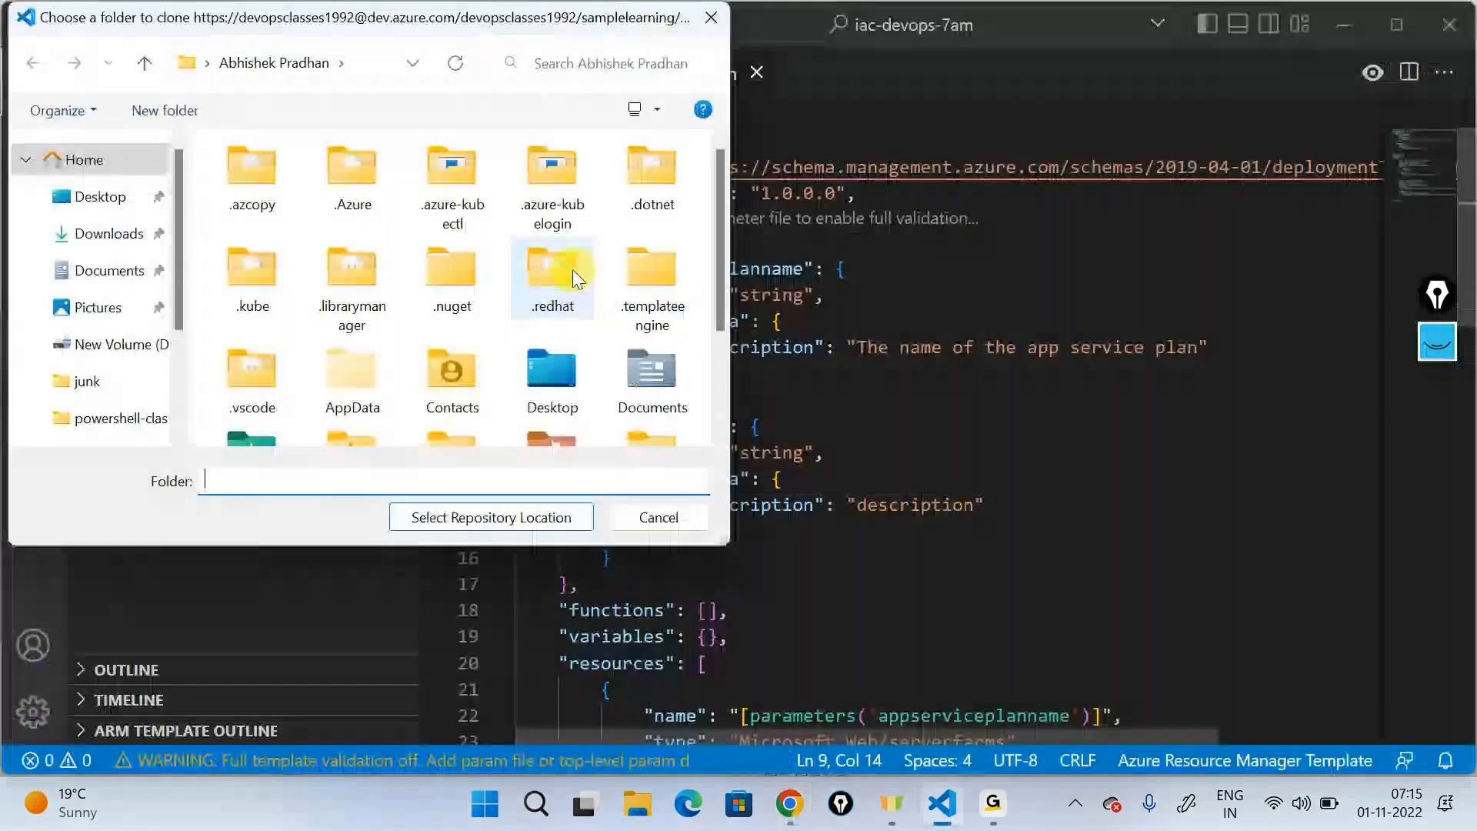
- Clone the repository into the junk folder and open it in a new, maximized window
scroll(108, 338, "down", 2)
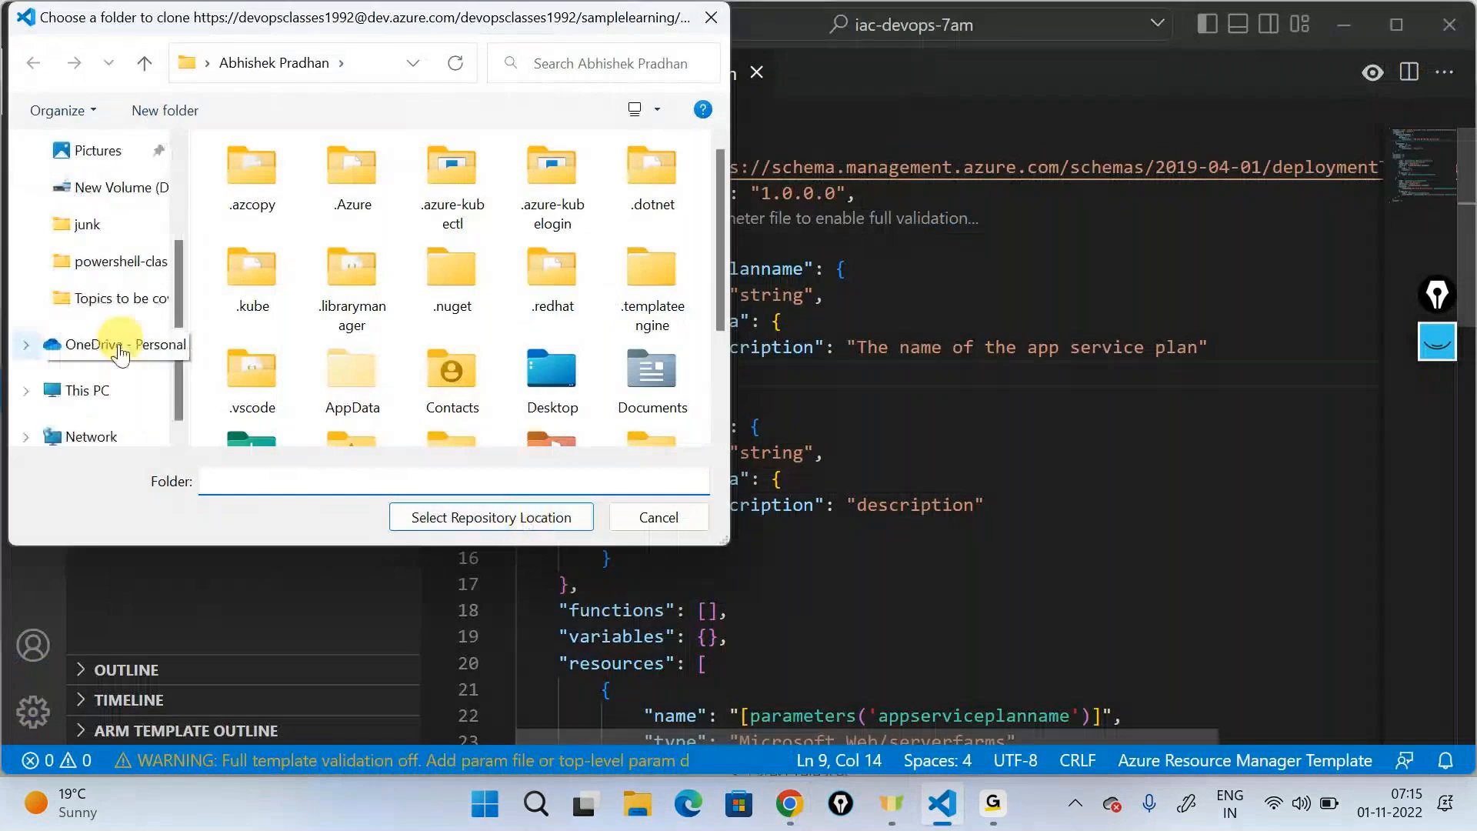
scroll(96, 354, "up", 1)
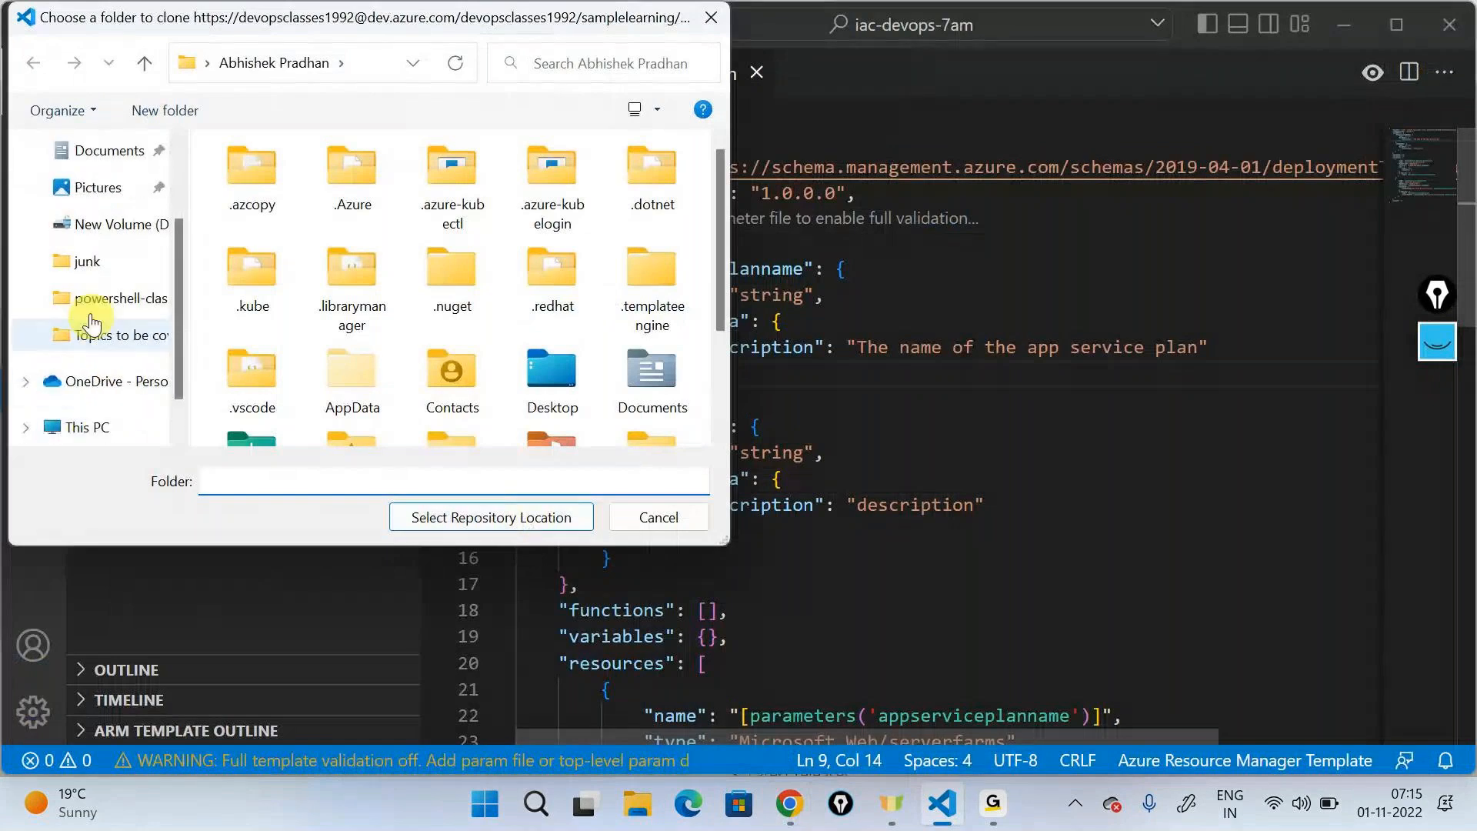
left_click(80, 260)
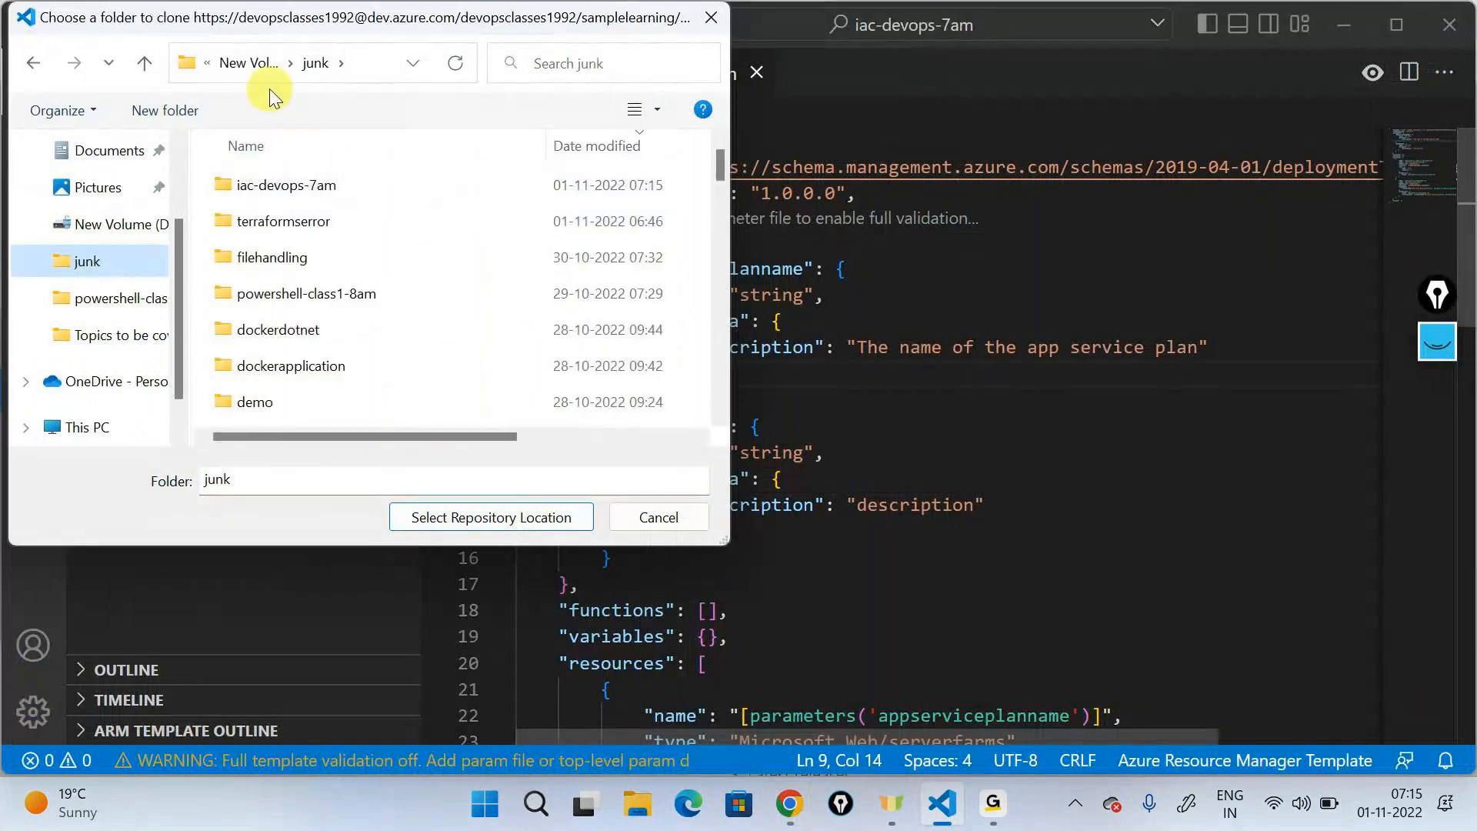
left_click(538, 519)
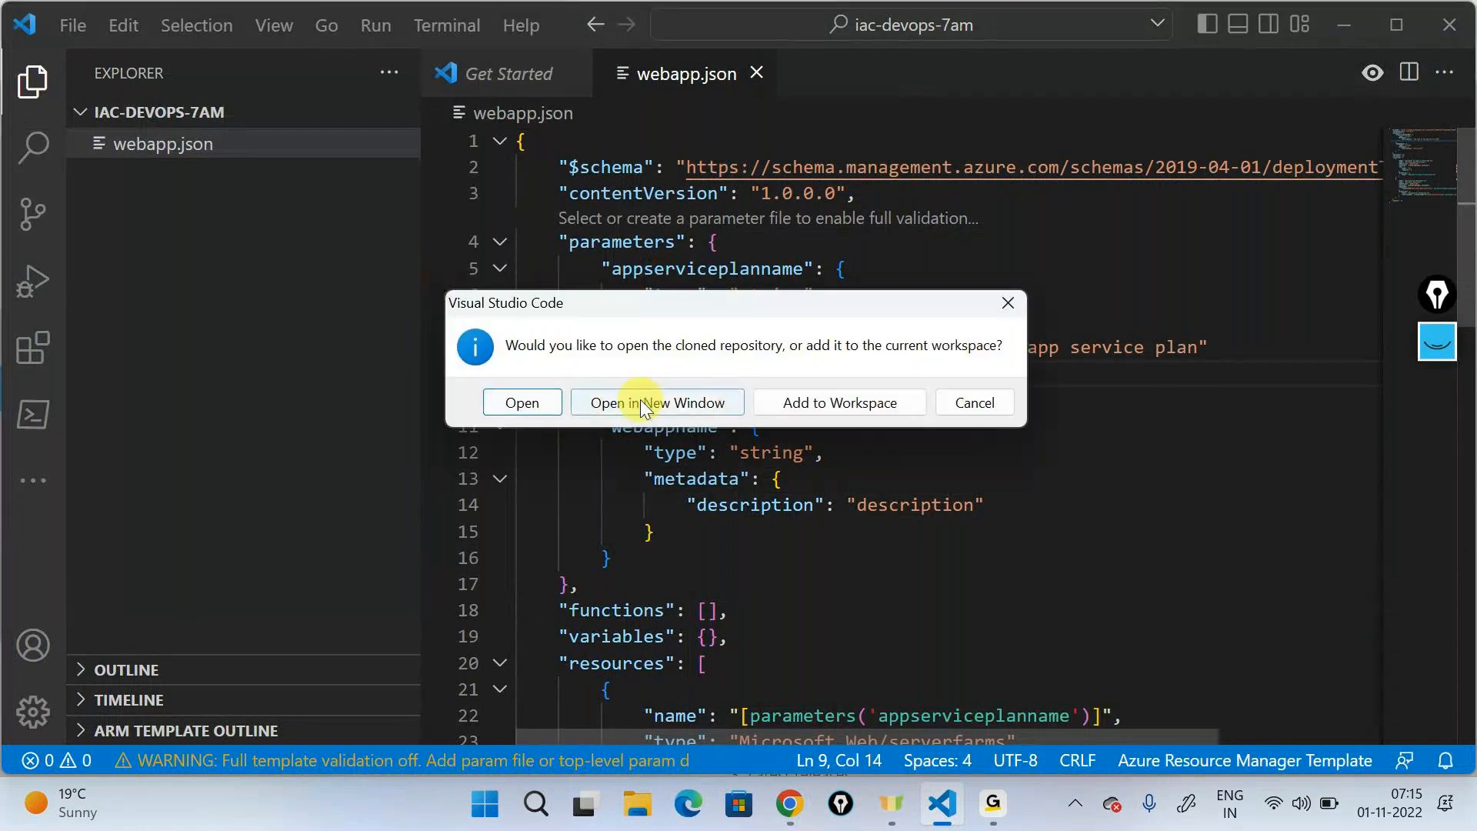
left_click(640, 402)
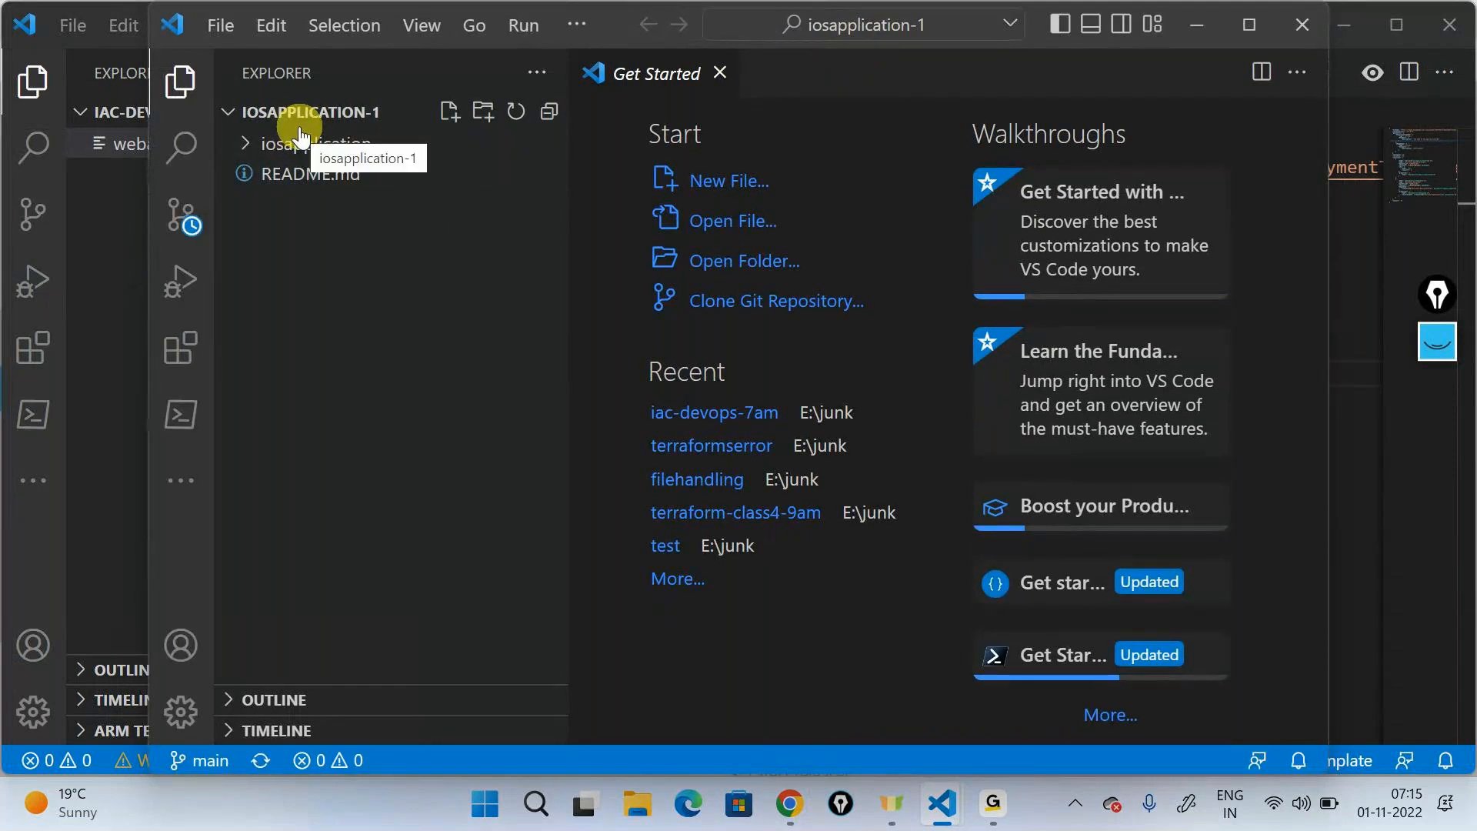
left_click(1249, 26)
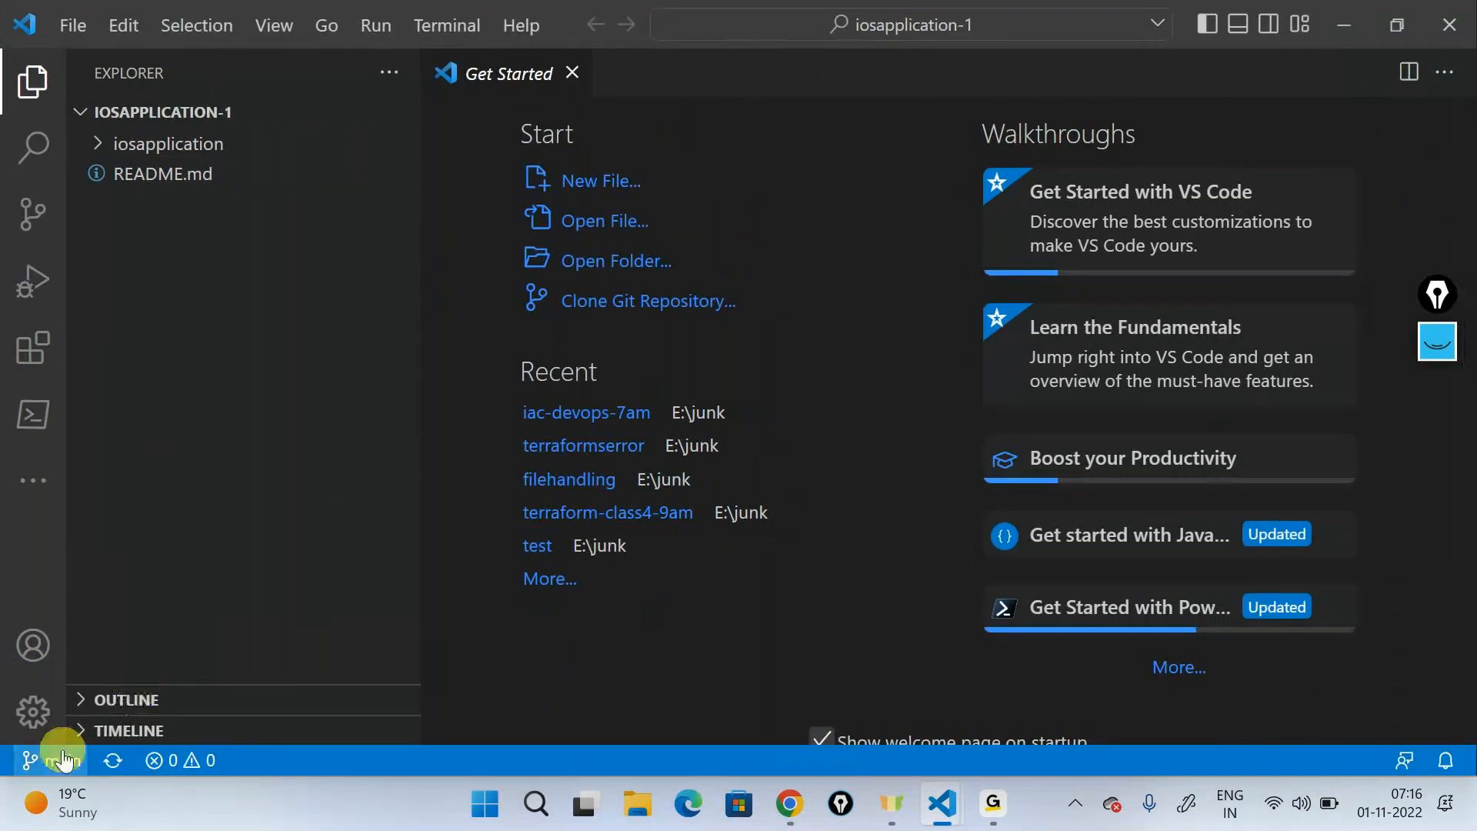
- Check out the develop branch and create a branch from it named feature/ followed by the developer's first name and -iactest
left_click(35, 760)
left_click(400, 192)
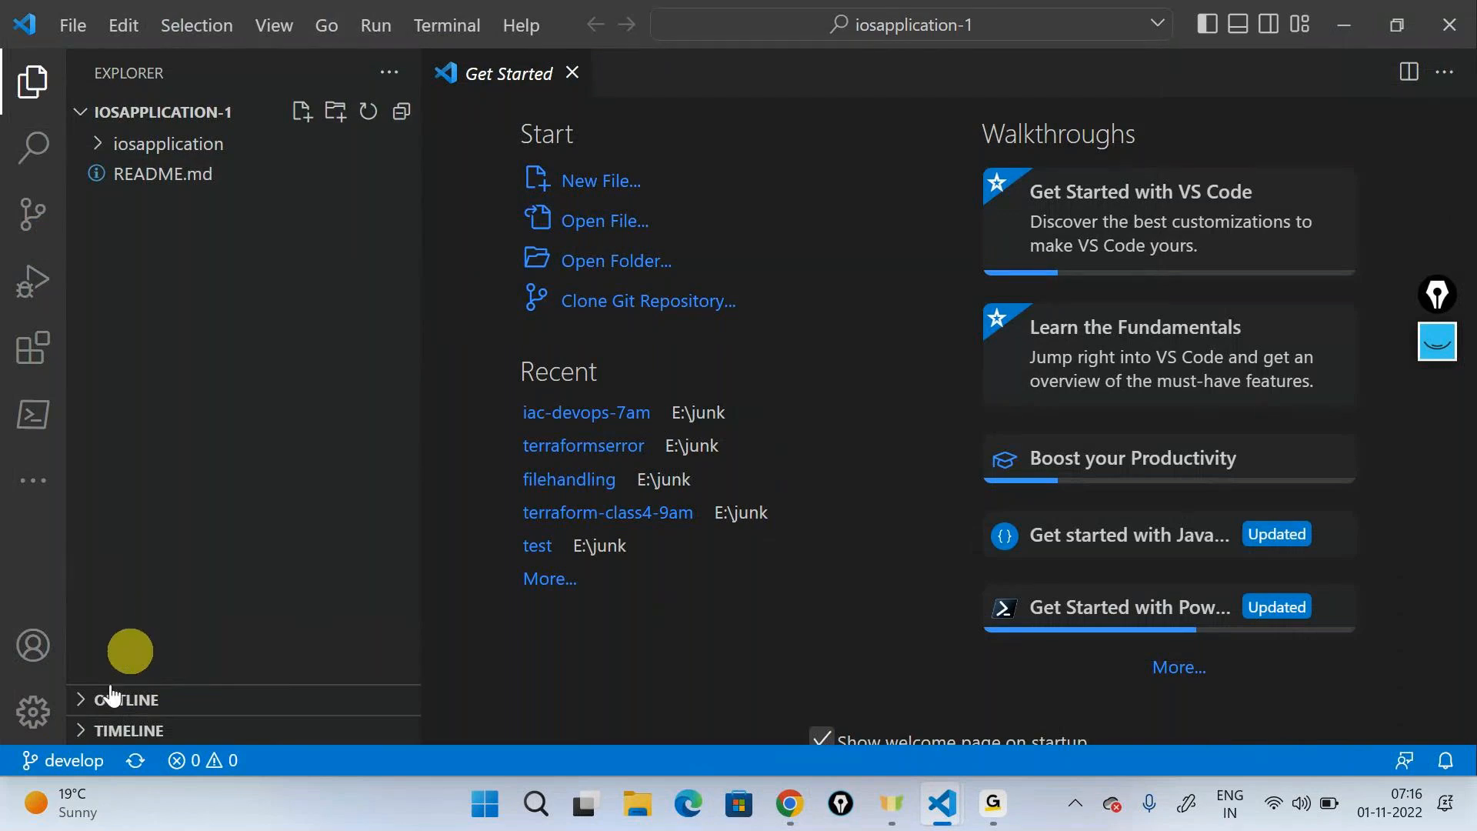
left_click(61, 760)
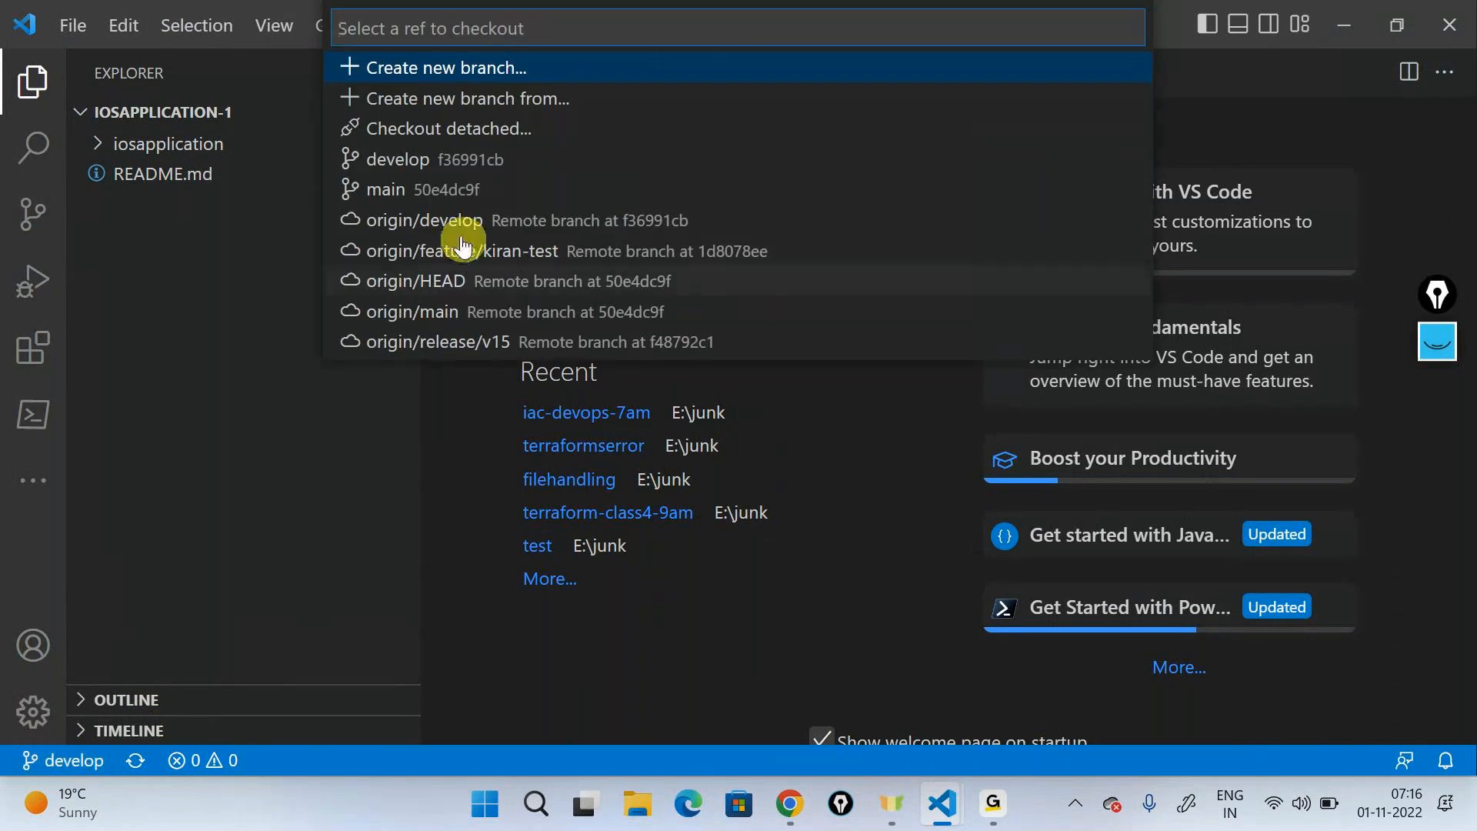
left_click(414, 112)
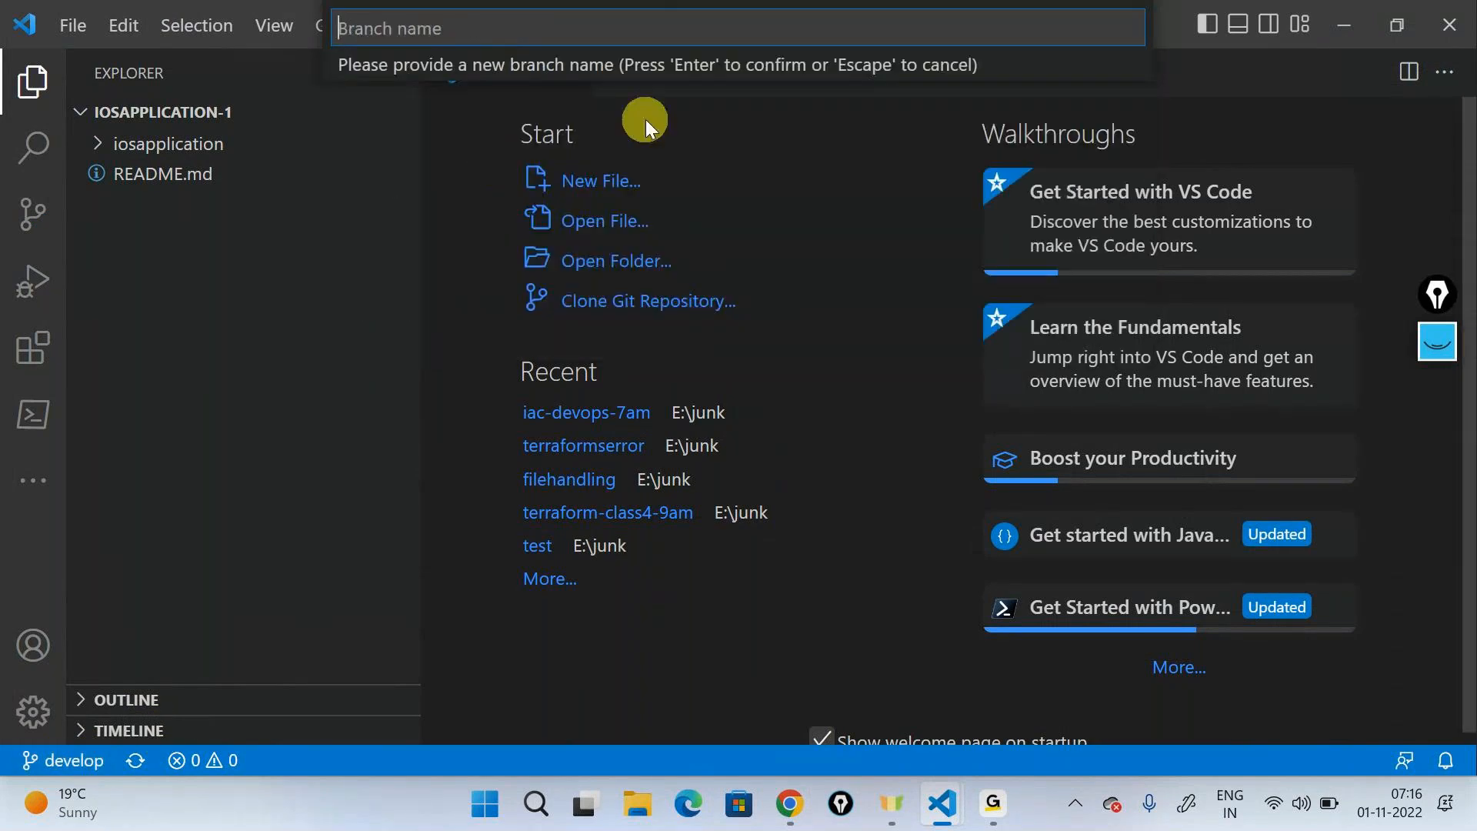
type("feature/")
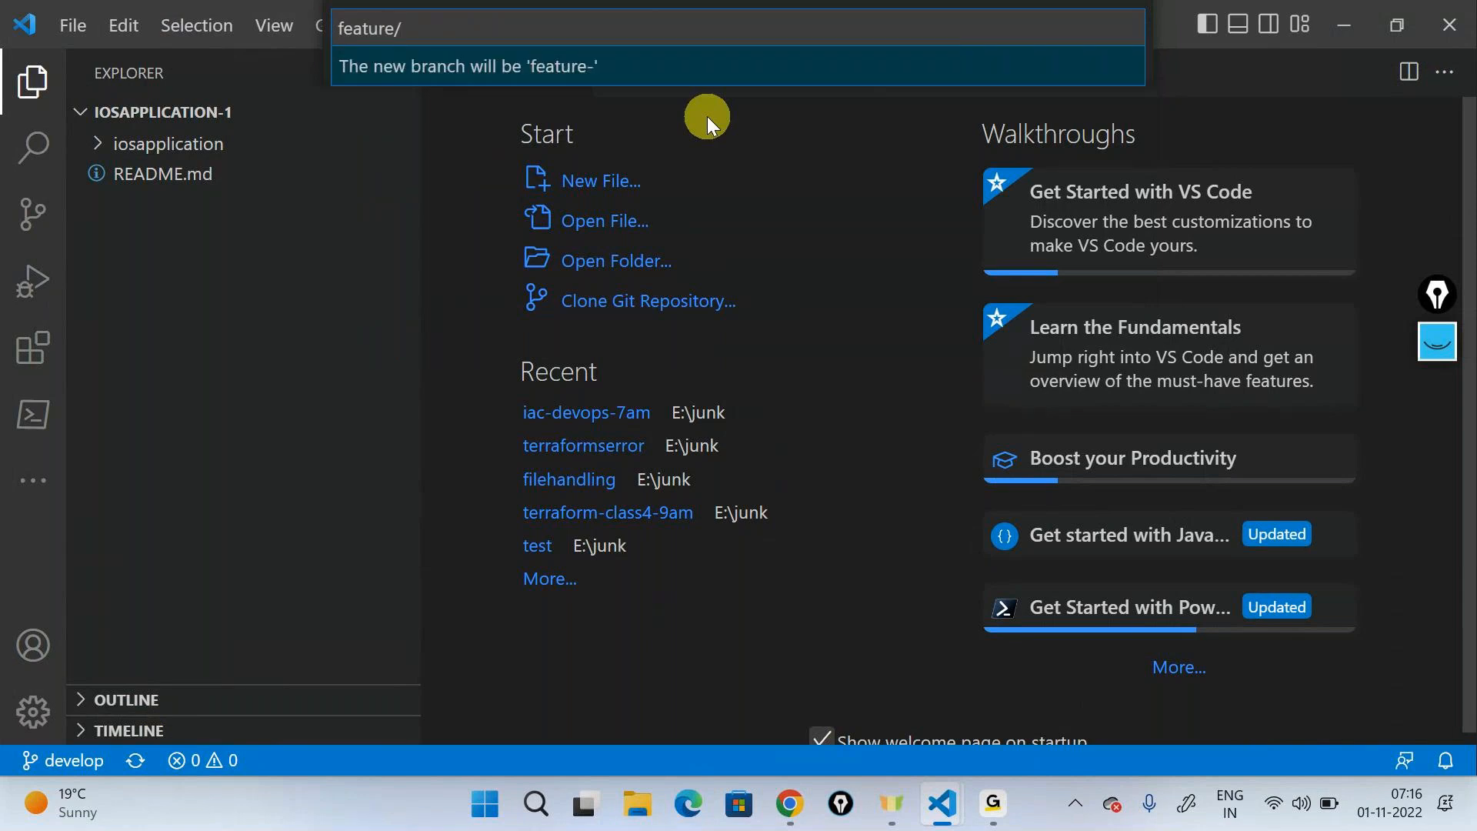
type("kiran-we")
key("BackSpace")
key("BackSpace")
type("sched")
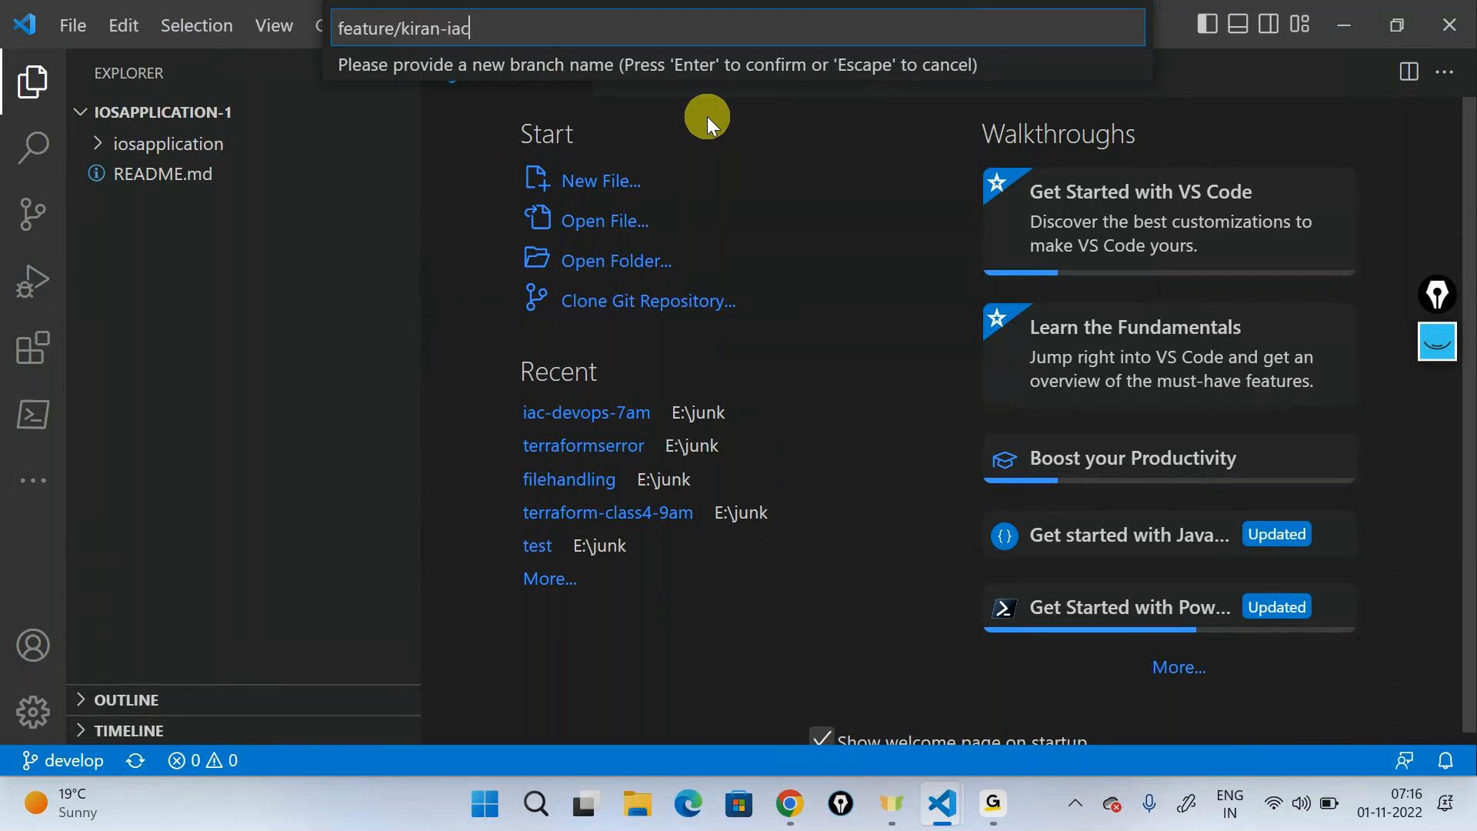
key("Return")
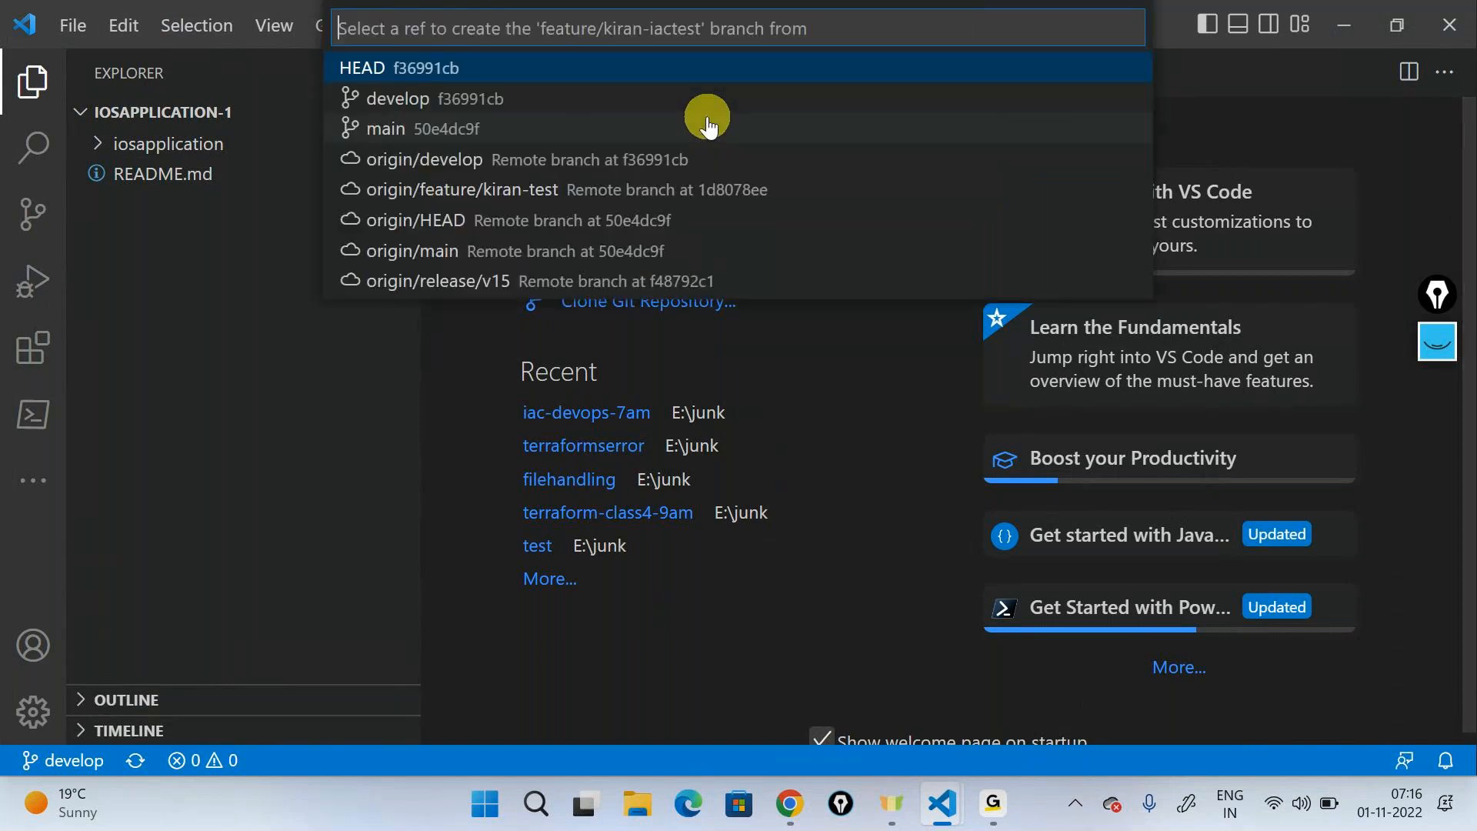
left_click(466, 97)
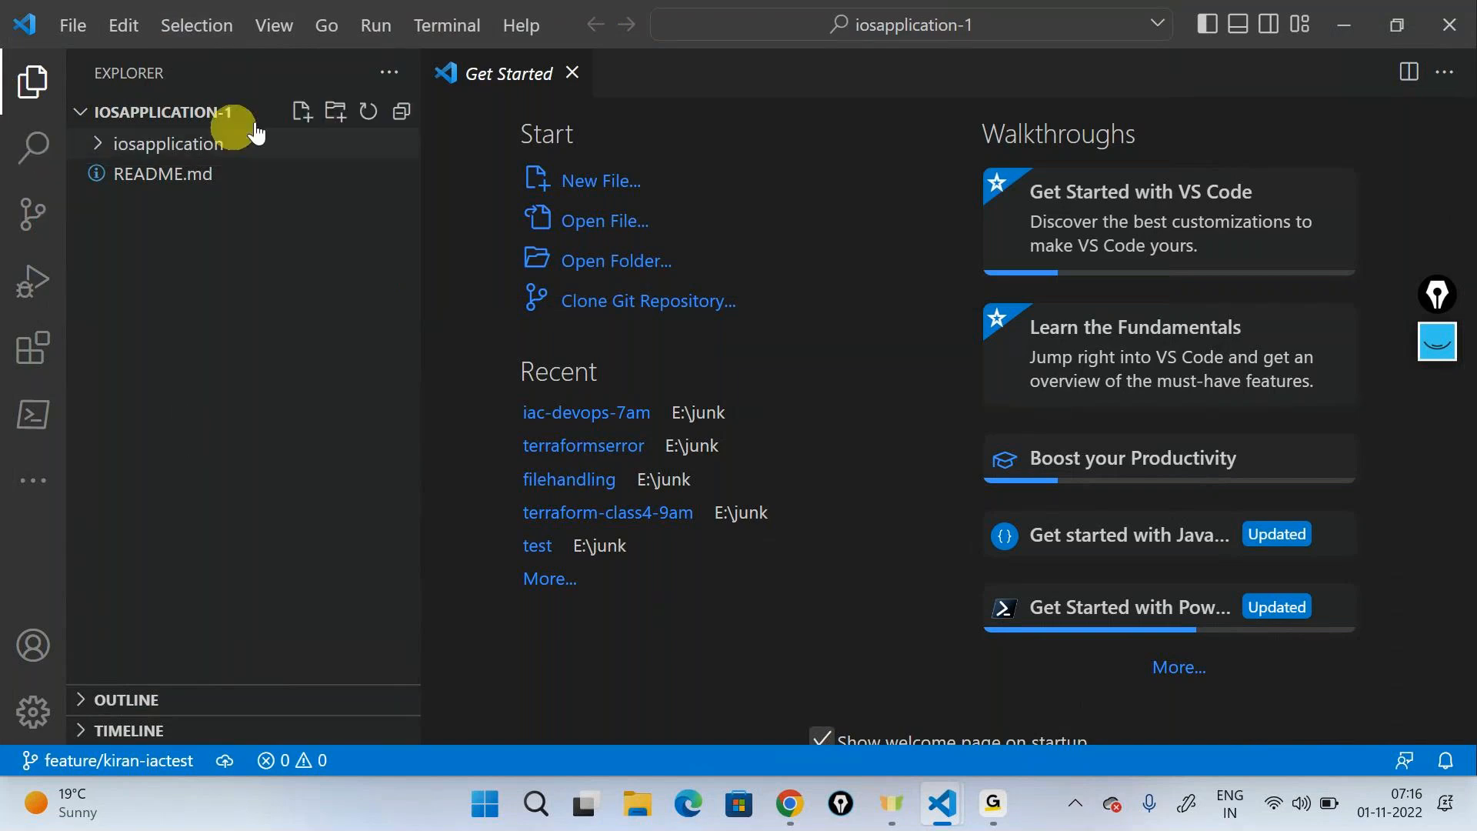
- Create a folder named infrasturcture at the root of the cloned repository
left_click(336, 115)
type("in")
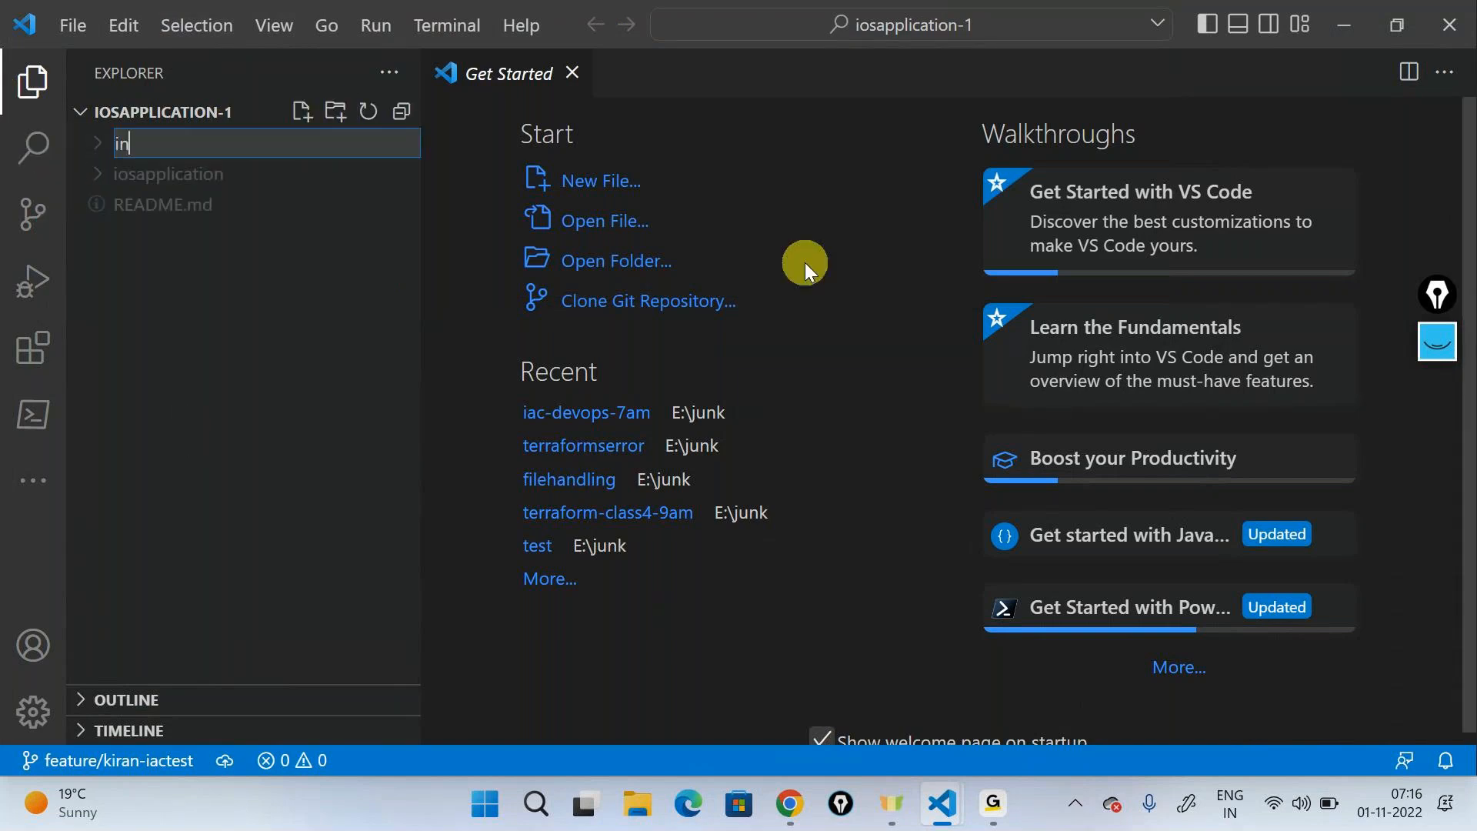
type("frasturcture")
key("Return")
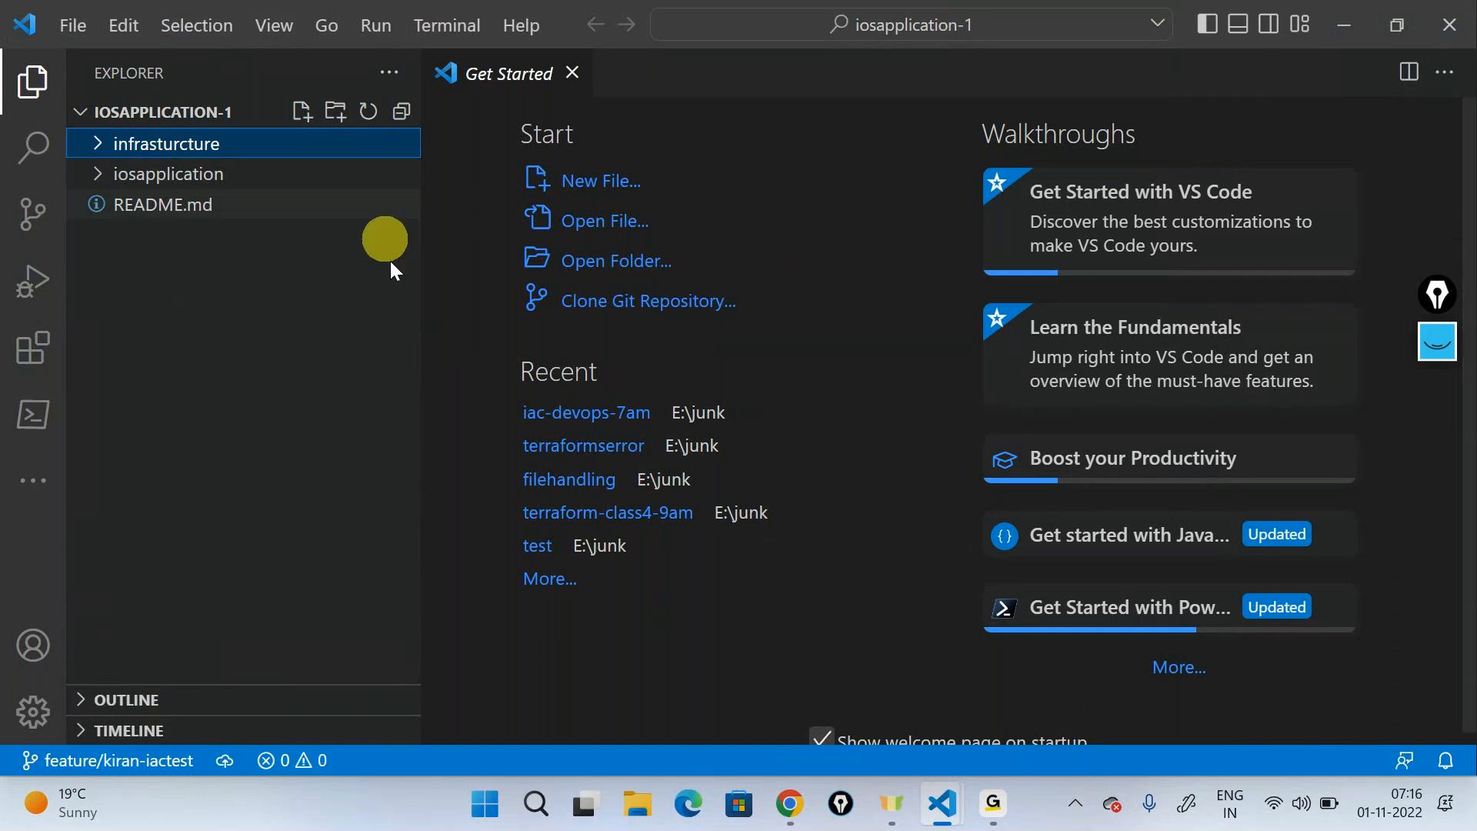
- Switch to File Explorer and copy the webapp JSON file from junk's iac-devops-7am folder into iosapplication-1's infrasturcture folder
left_click(638, 804)
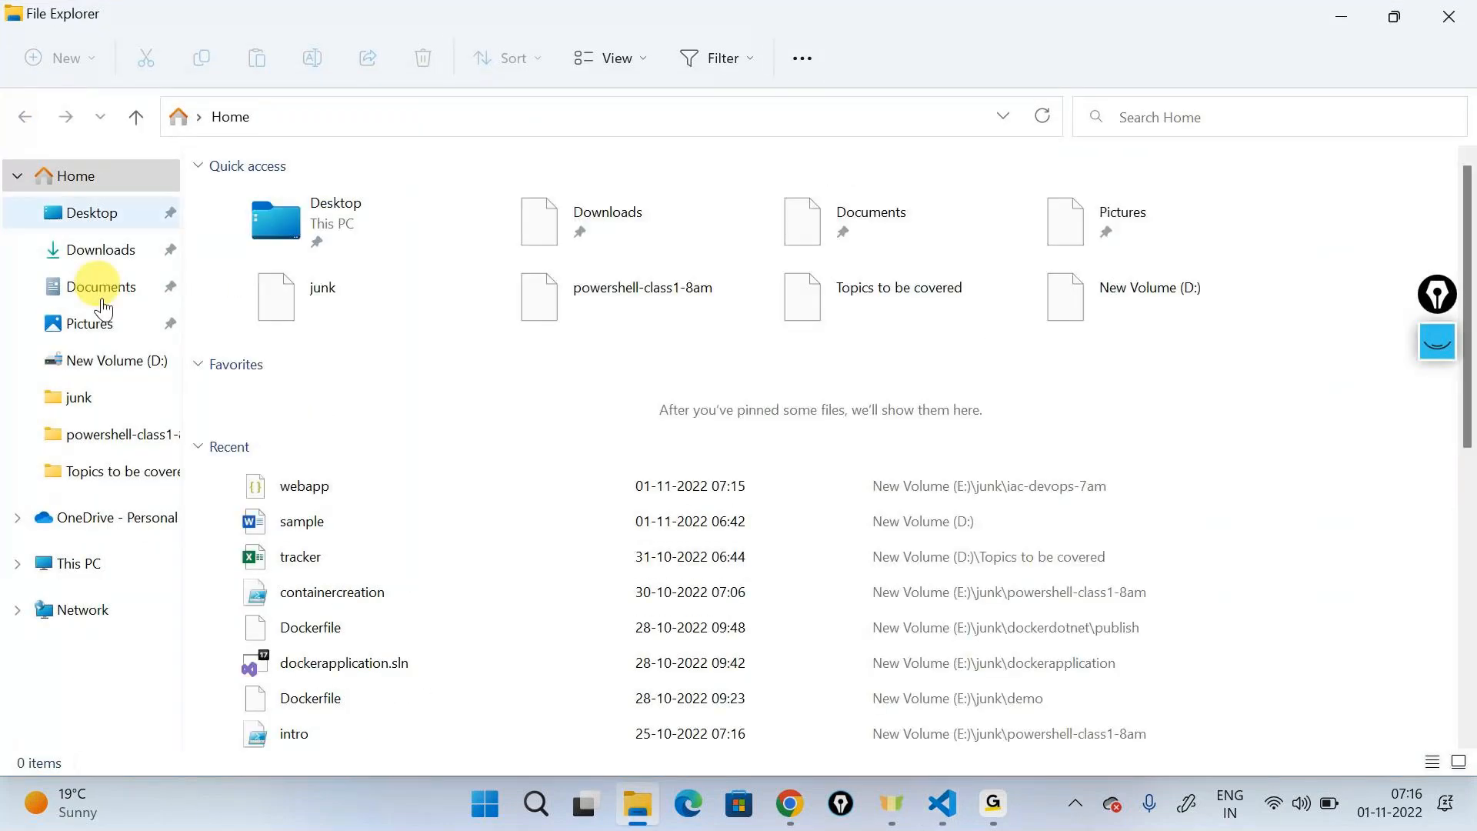
left_click(95, 398)
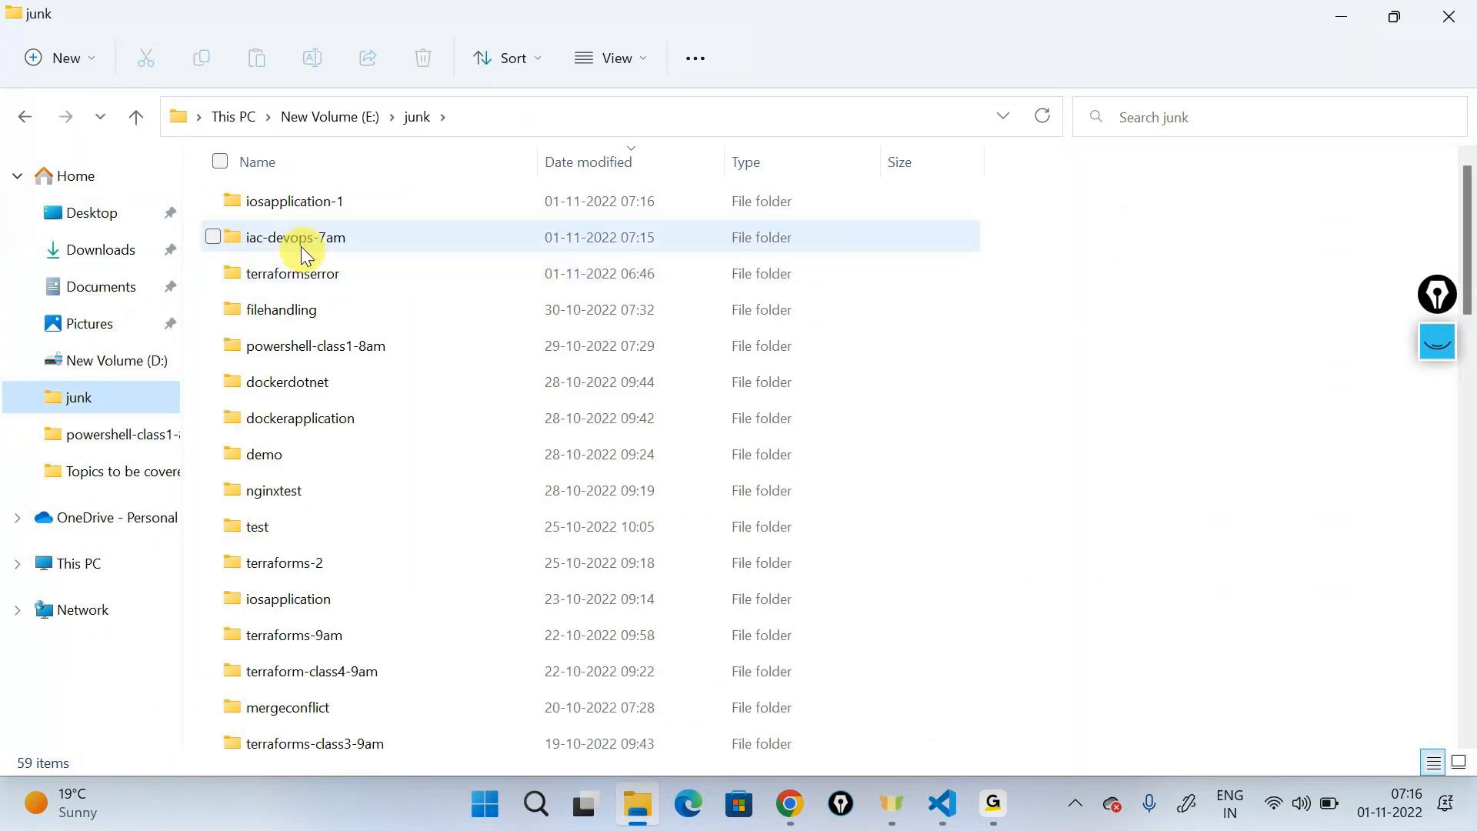
double_click(297, 238)
left_click(265, 201)
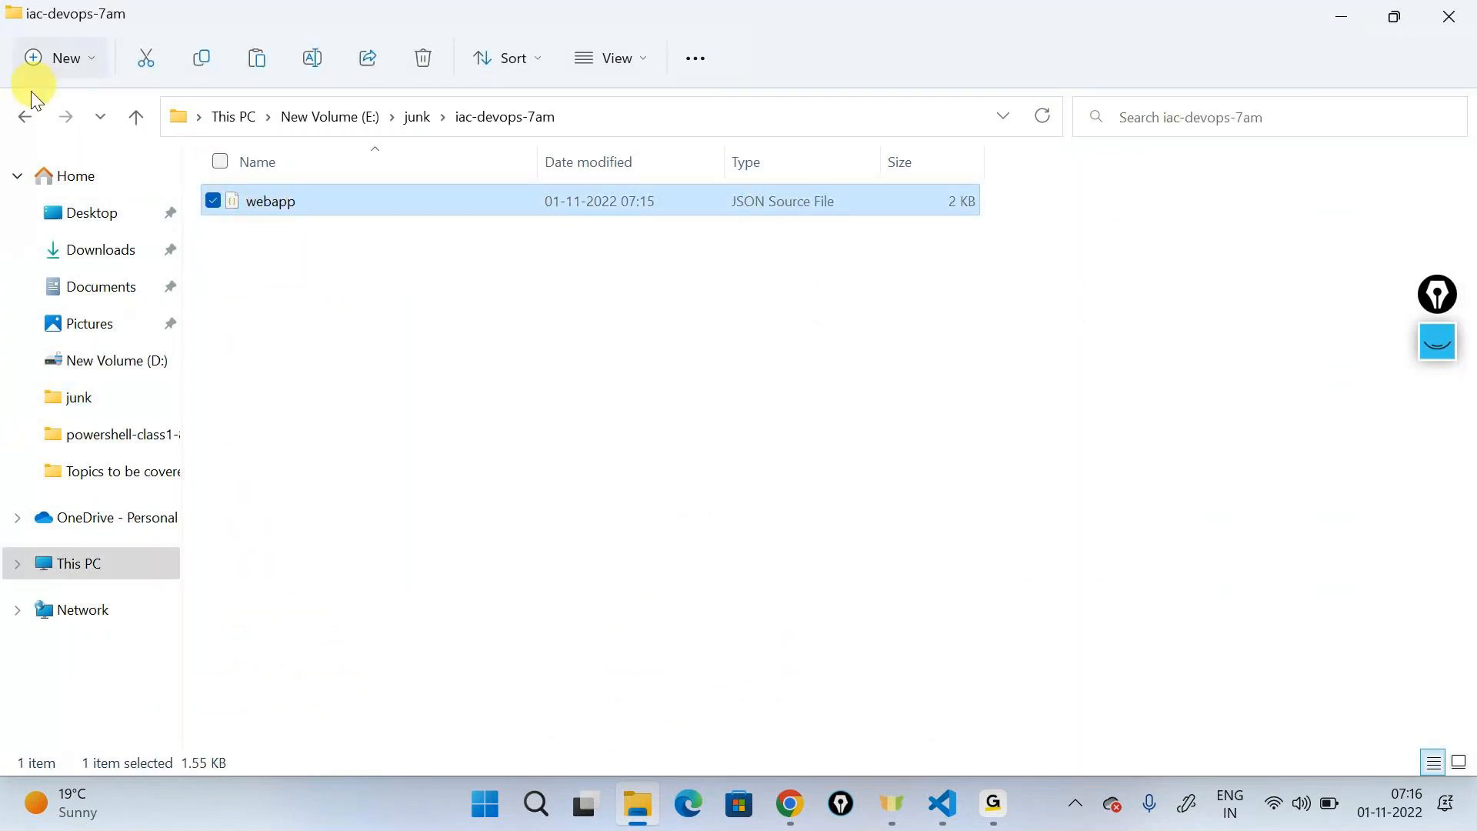
left_click(26, 114)
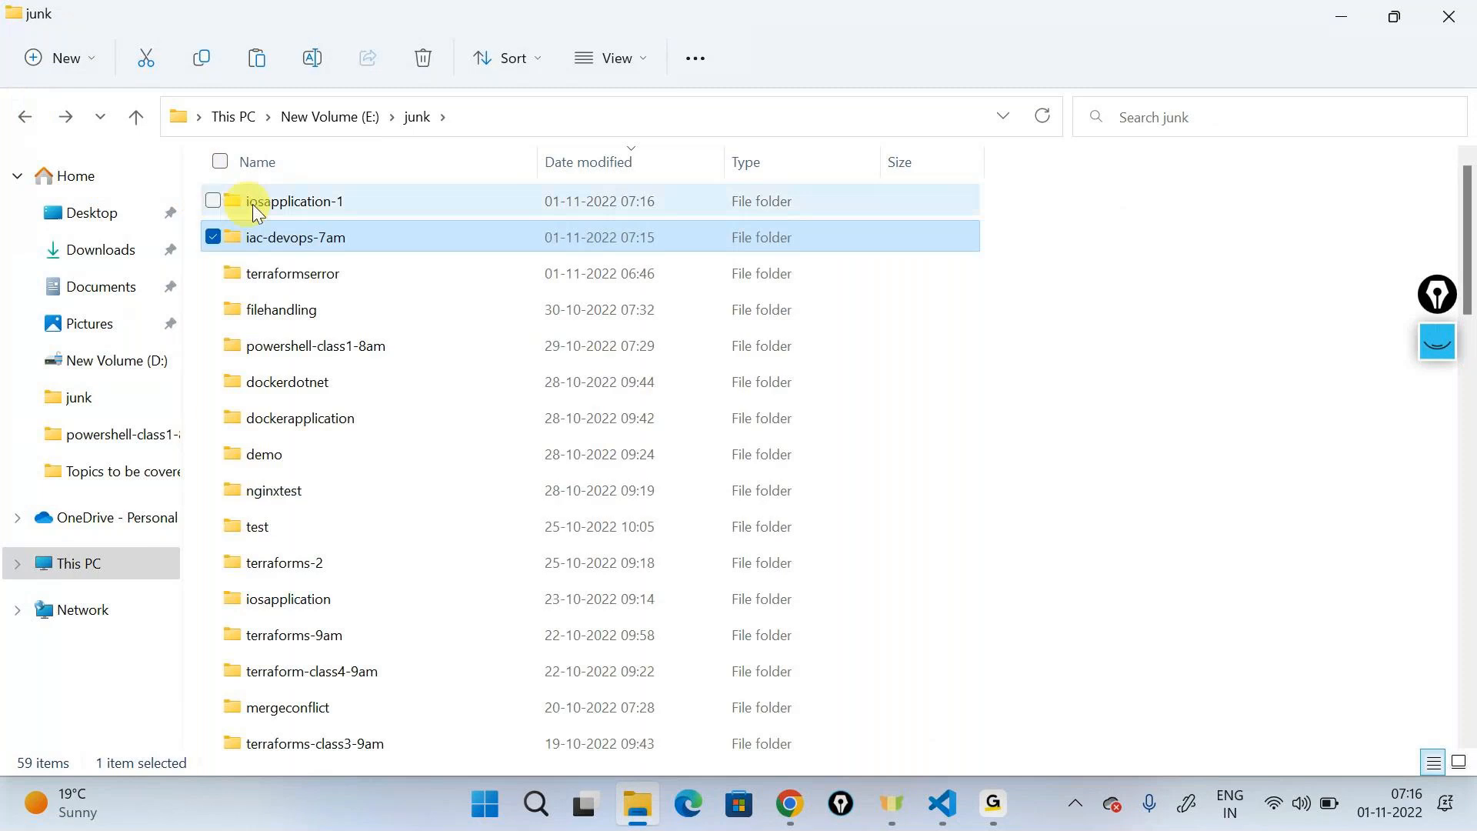
double_click(254, 205)
double_click(281, 233)
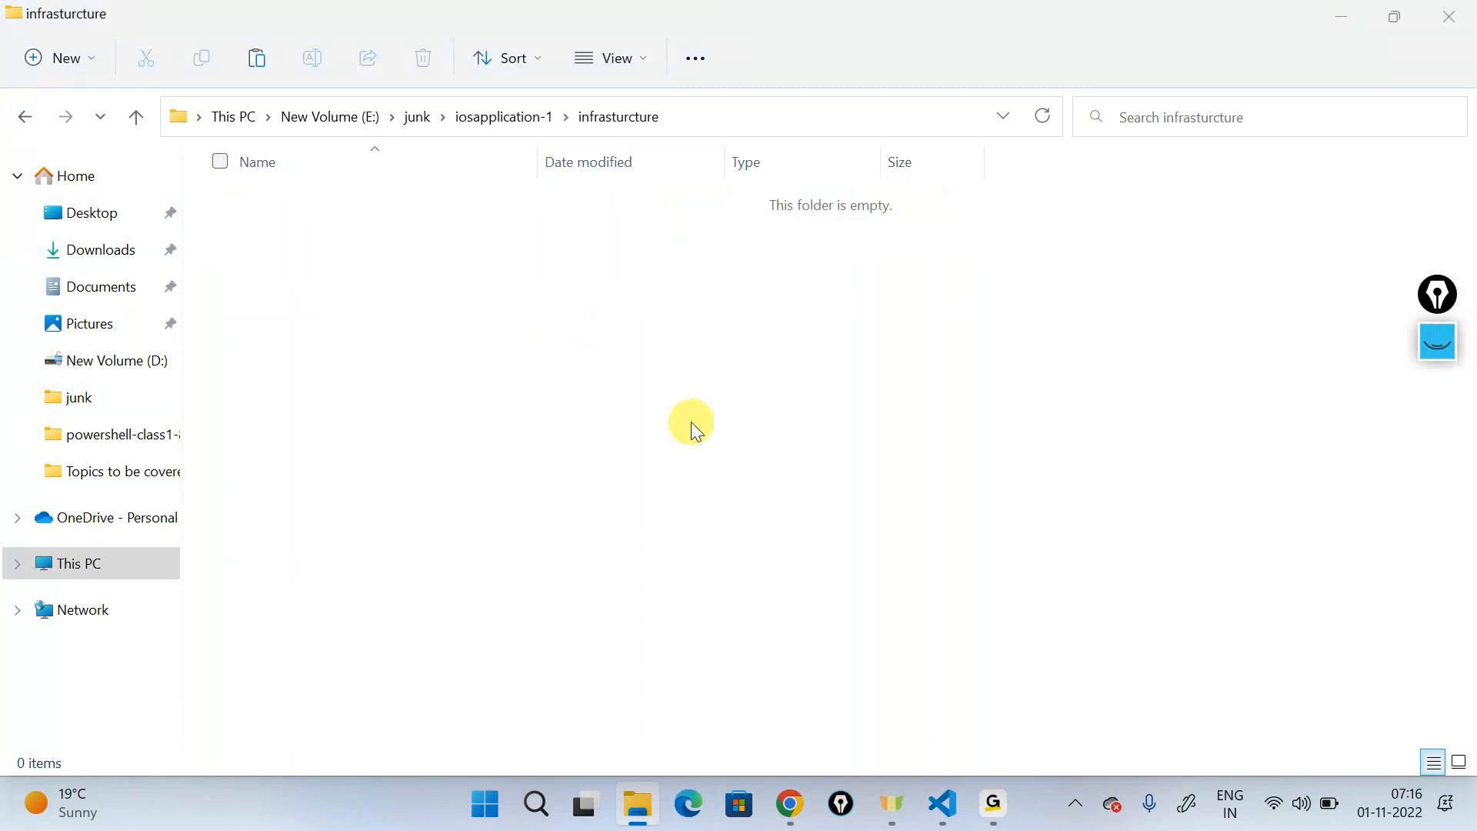
key("ctrl+v")
- Return to the iosapplication-1 window in VS Code and stage the added webapp.json file
mouse_move(945, 820)
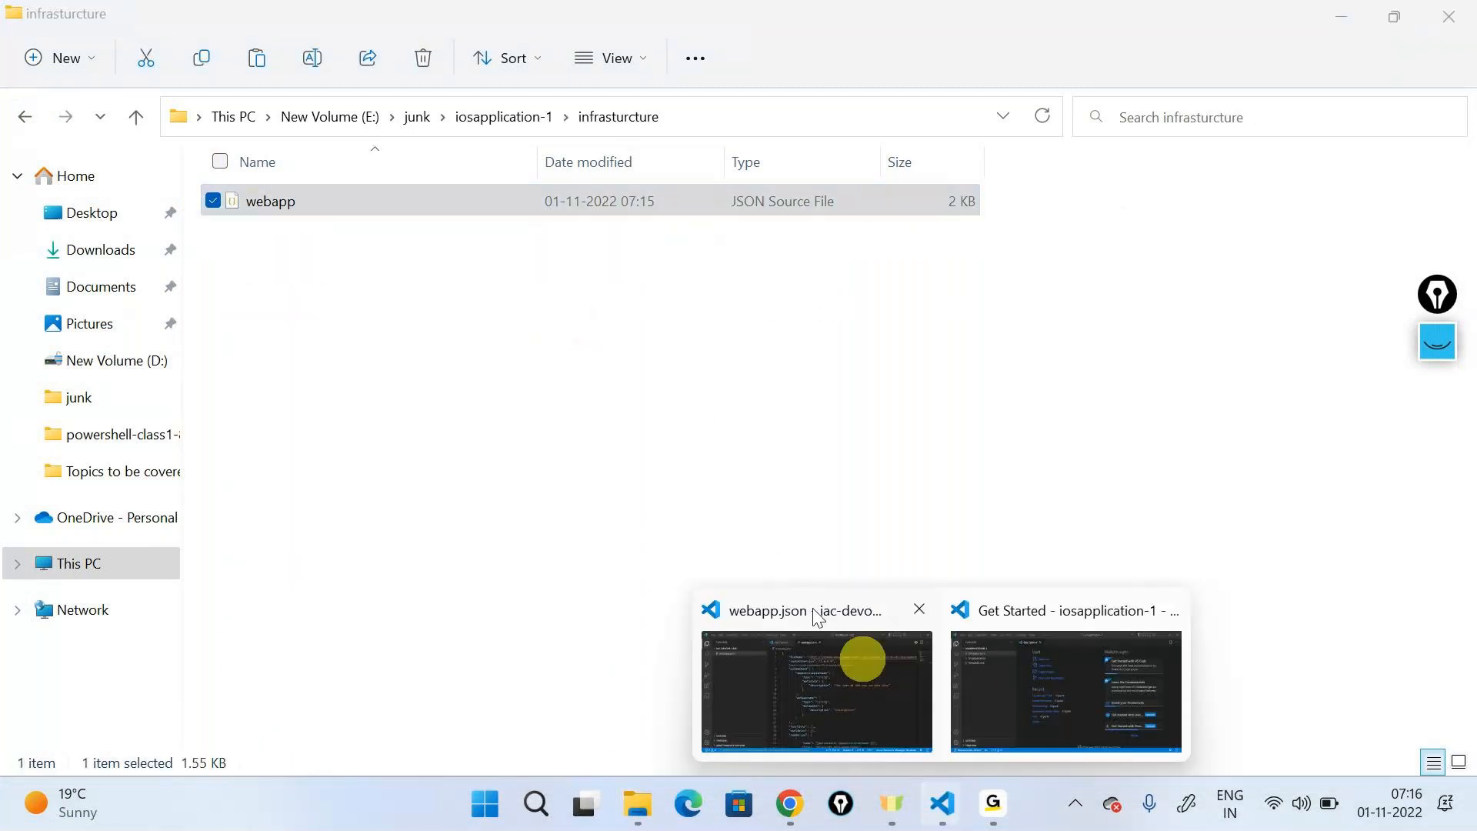
left_click(1026, 675)
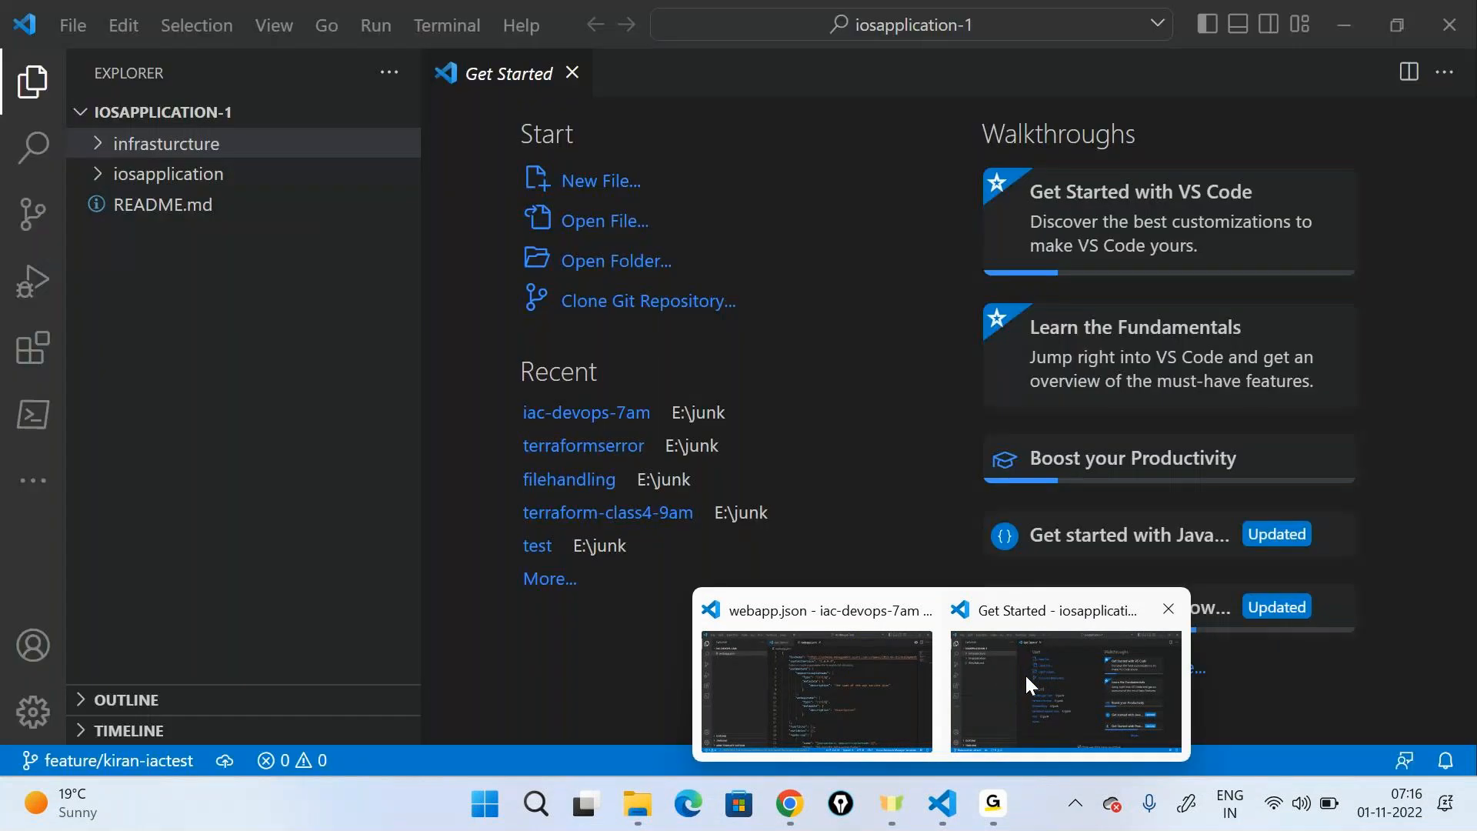
left_click(1027, 677)
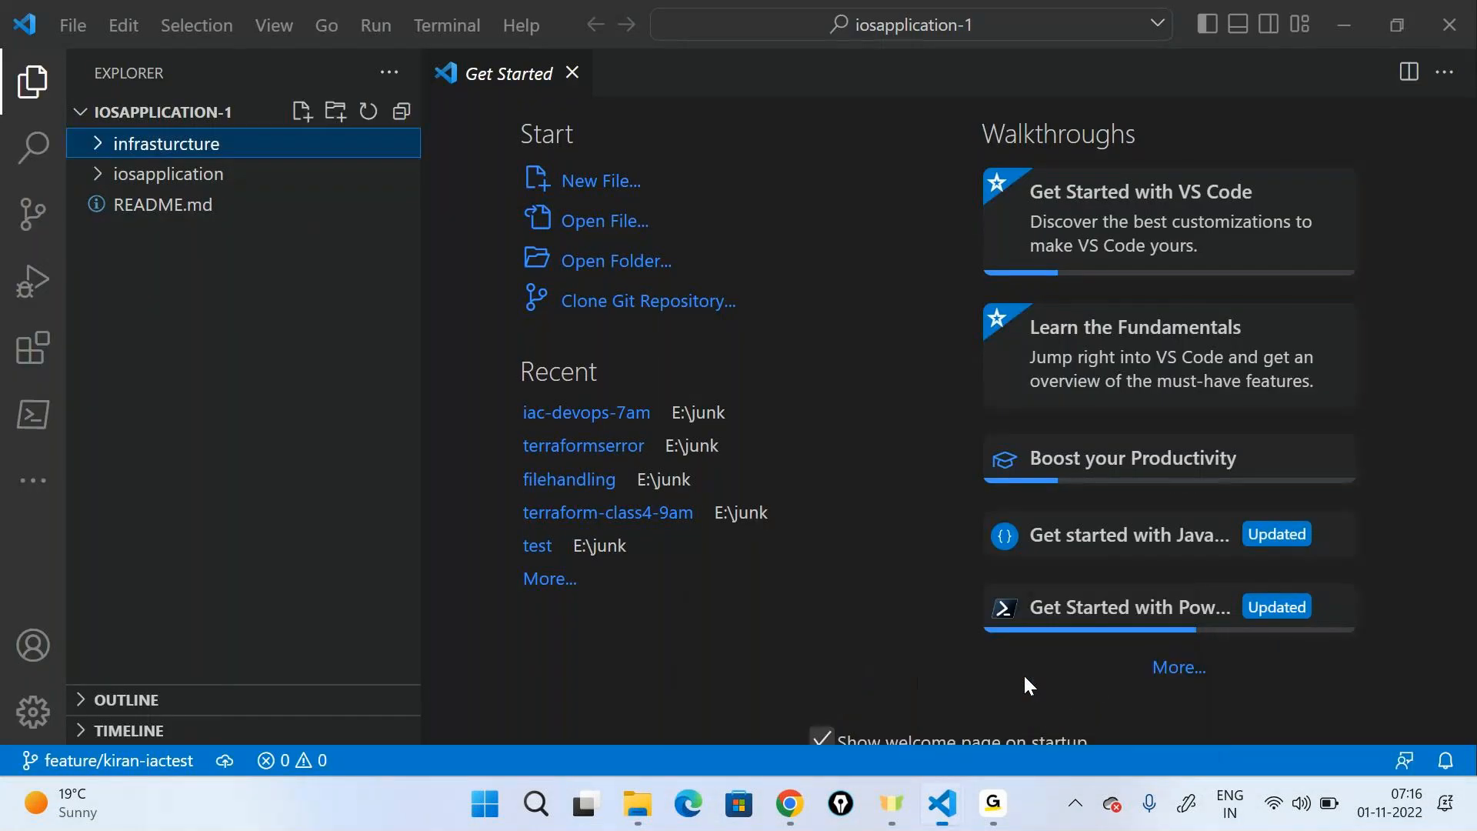
left_click(33, 214)
left_click(357, 218)
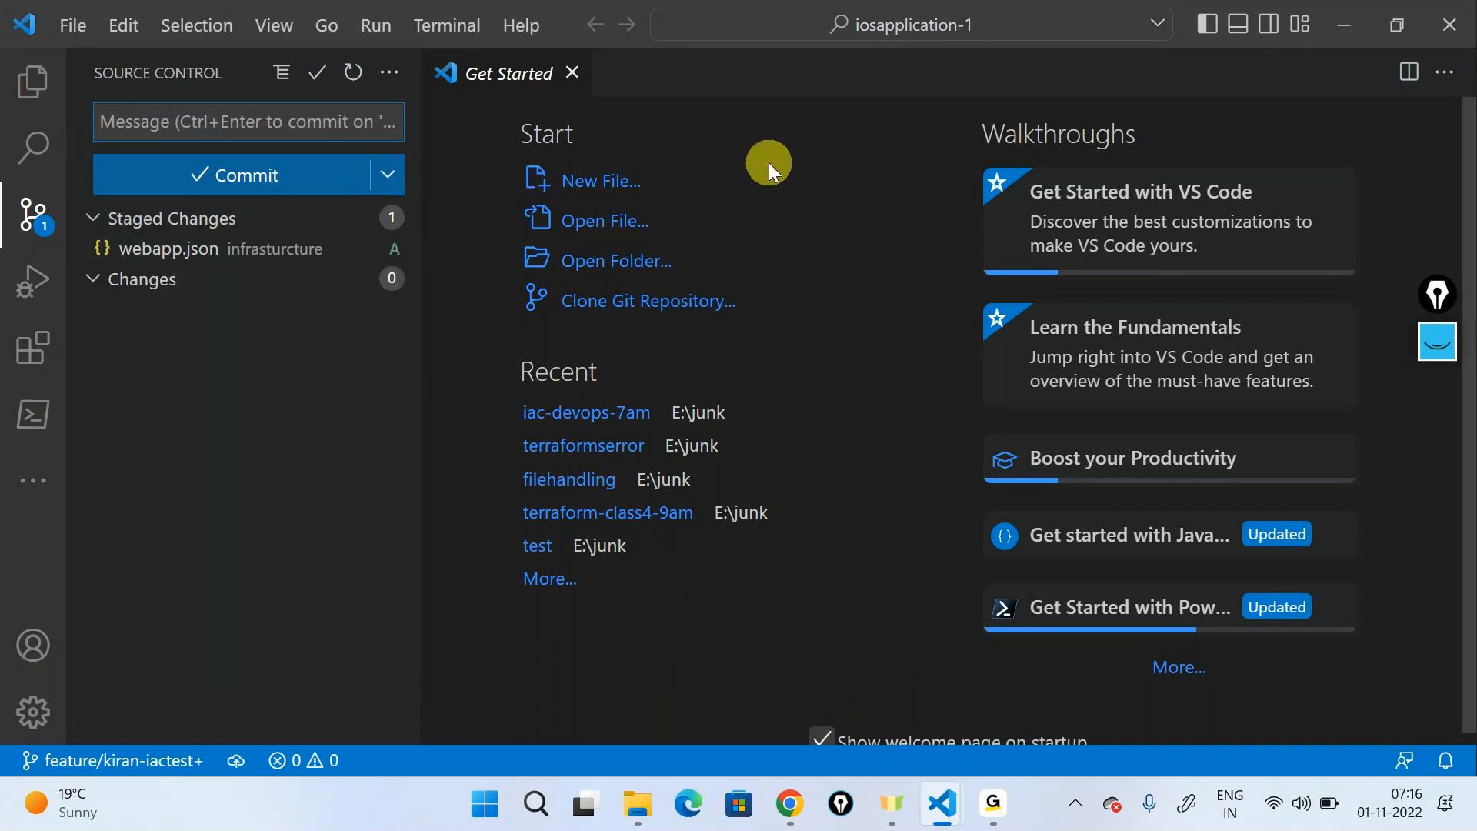
- Commit the staged file with the message "Added arm template" and publish the branch to the remote
type("Added arm ")
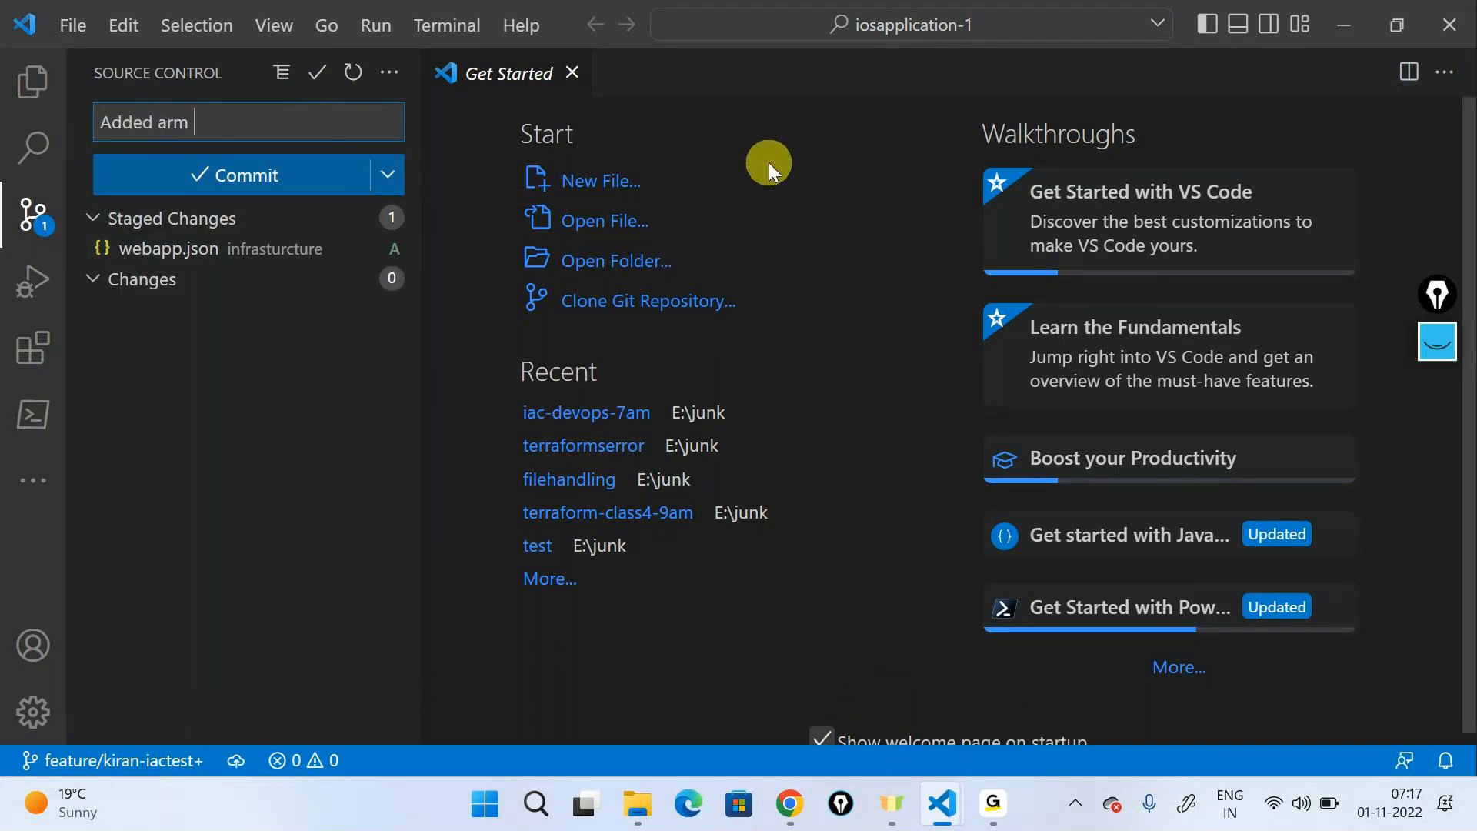
type("template")
left_click(300, 189)
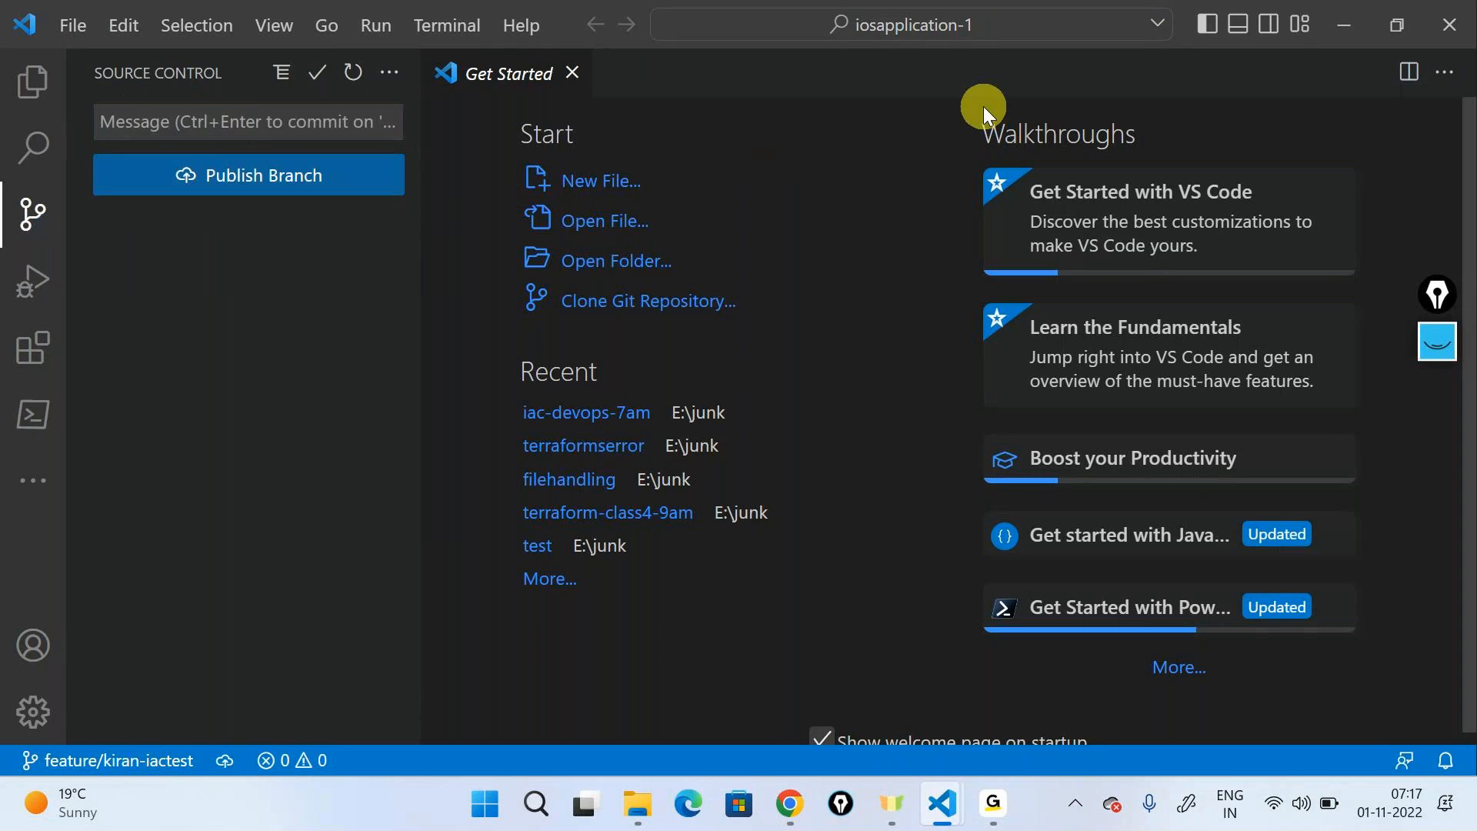
left_click(231, 177)
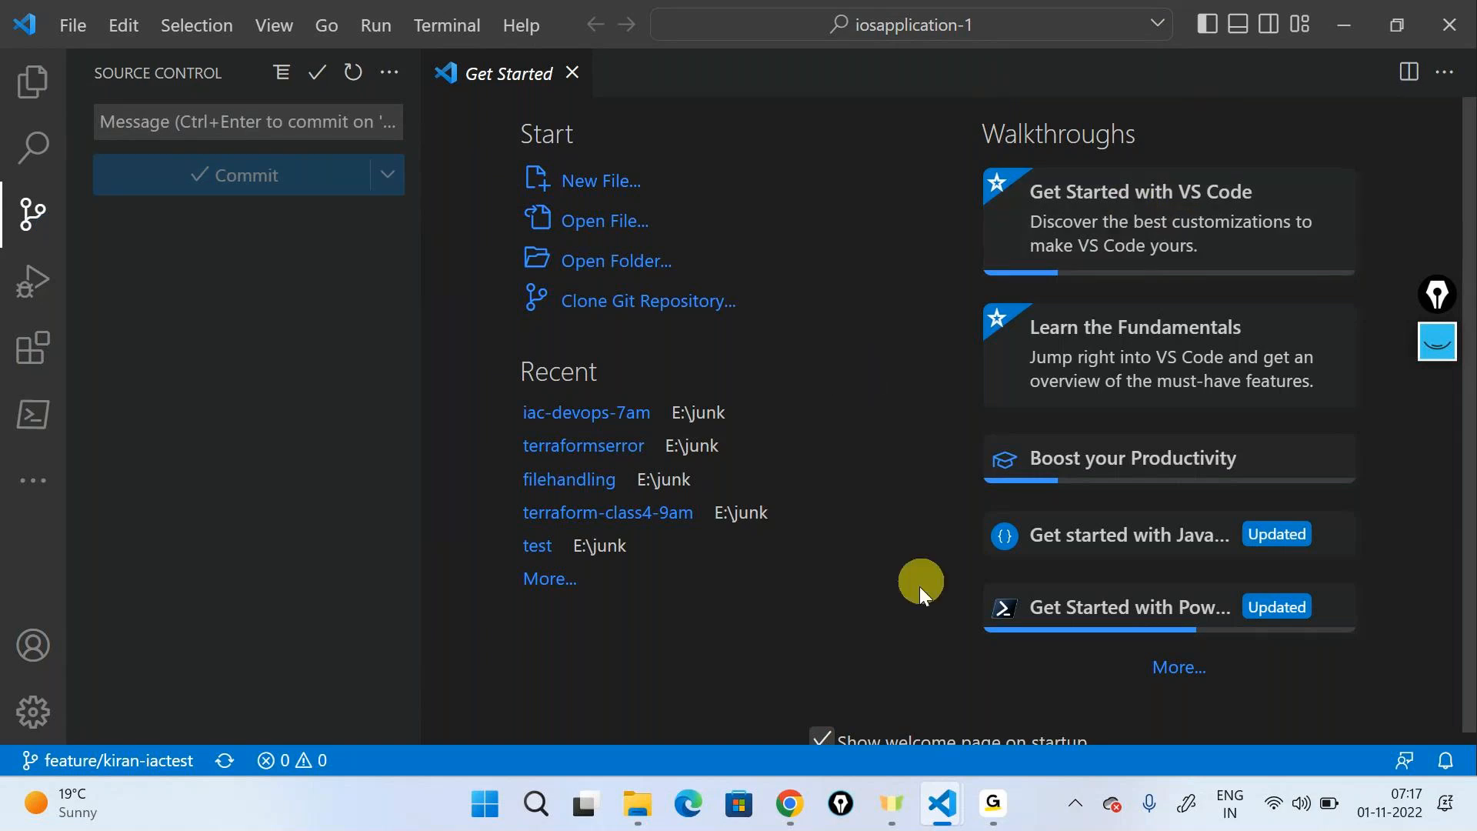
- Switch to Azure DevOps in the browser, start a pull request from the published feature branch into develop, and view its changed files
left_click(794, 822)
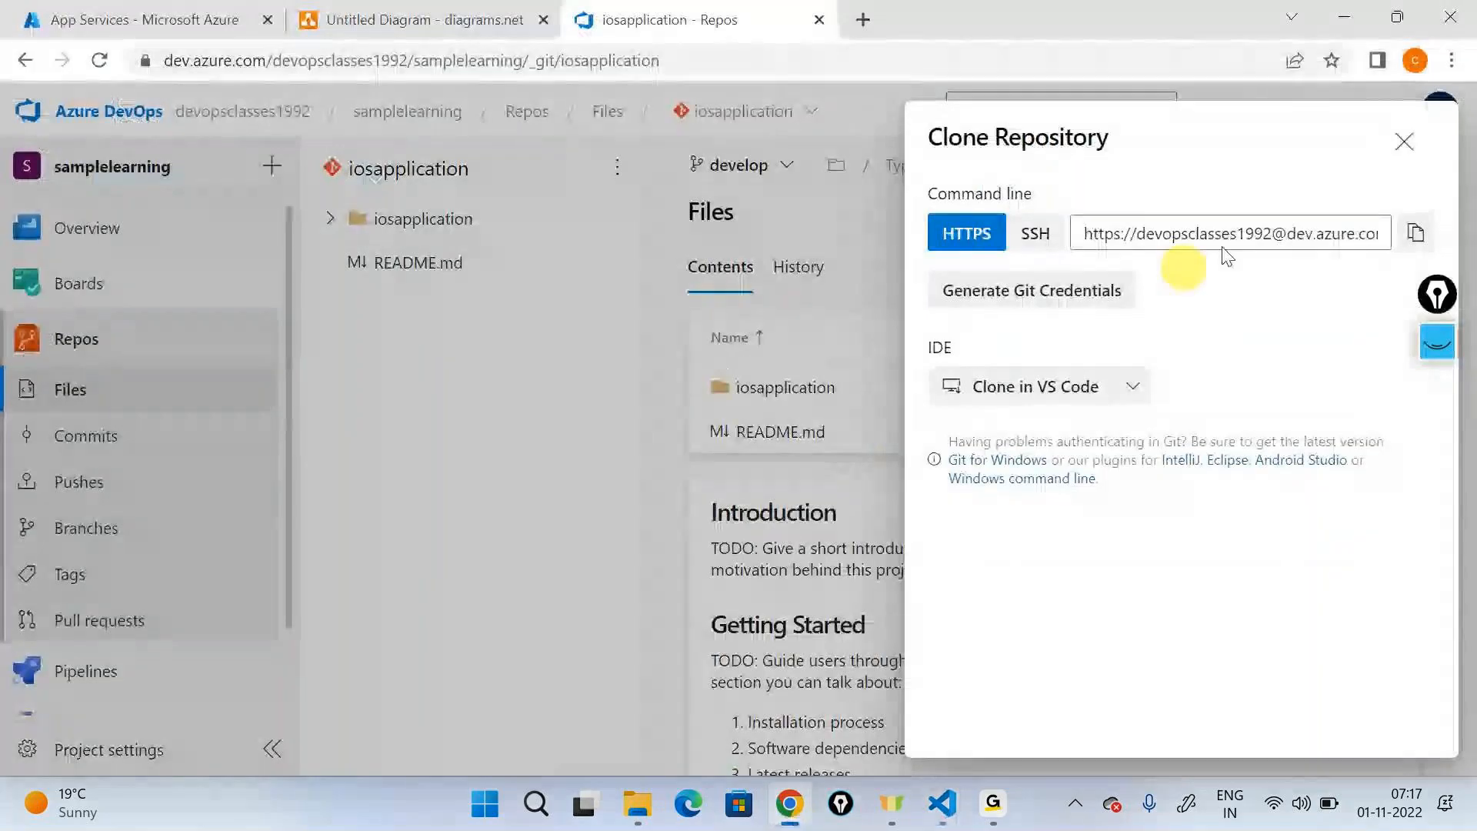
left_click(1401, 142)
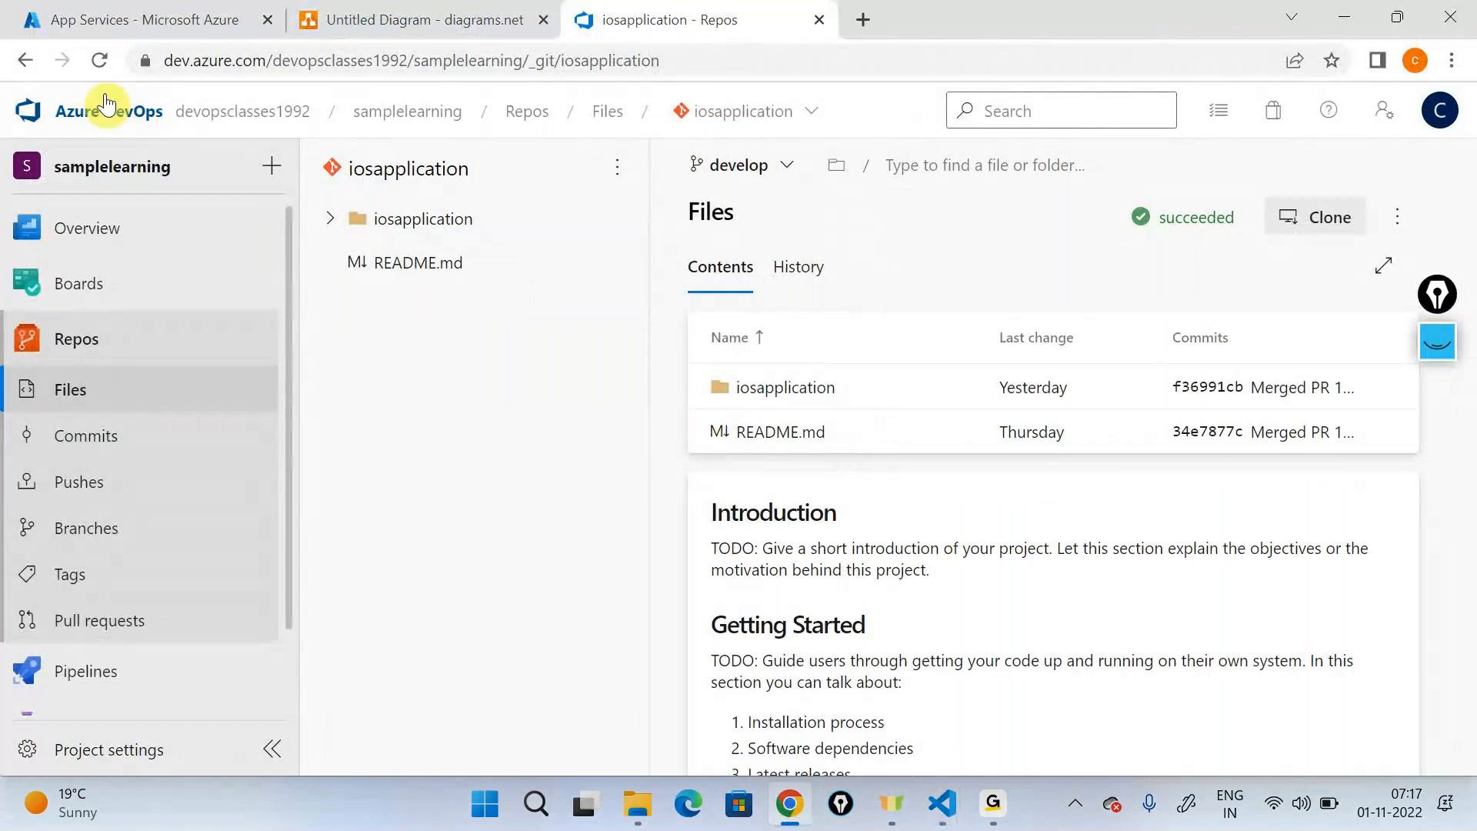
left_click(86, 528)
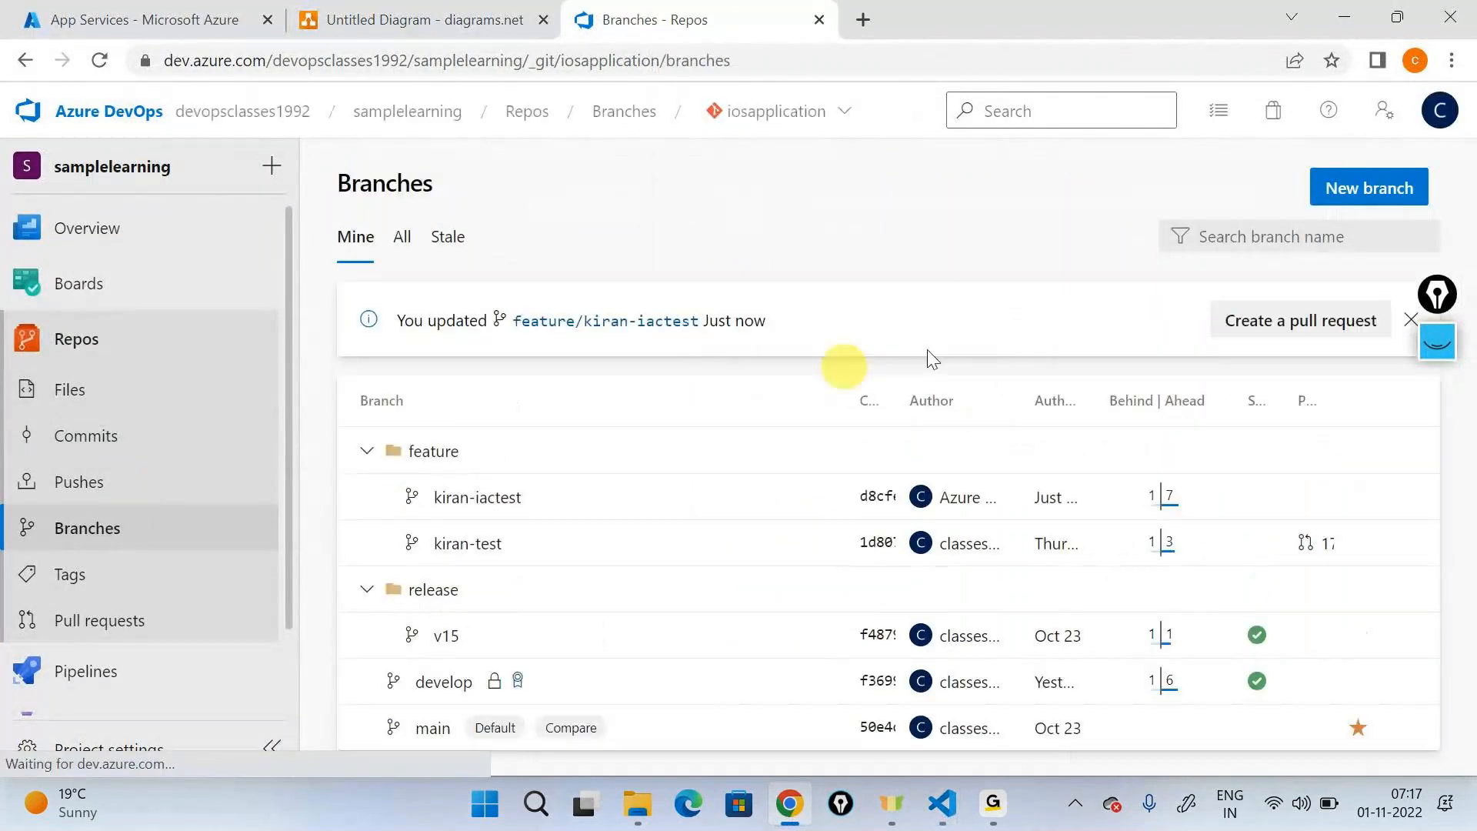
left_click(1300, 320)
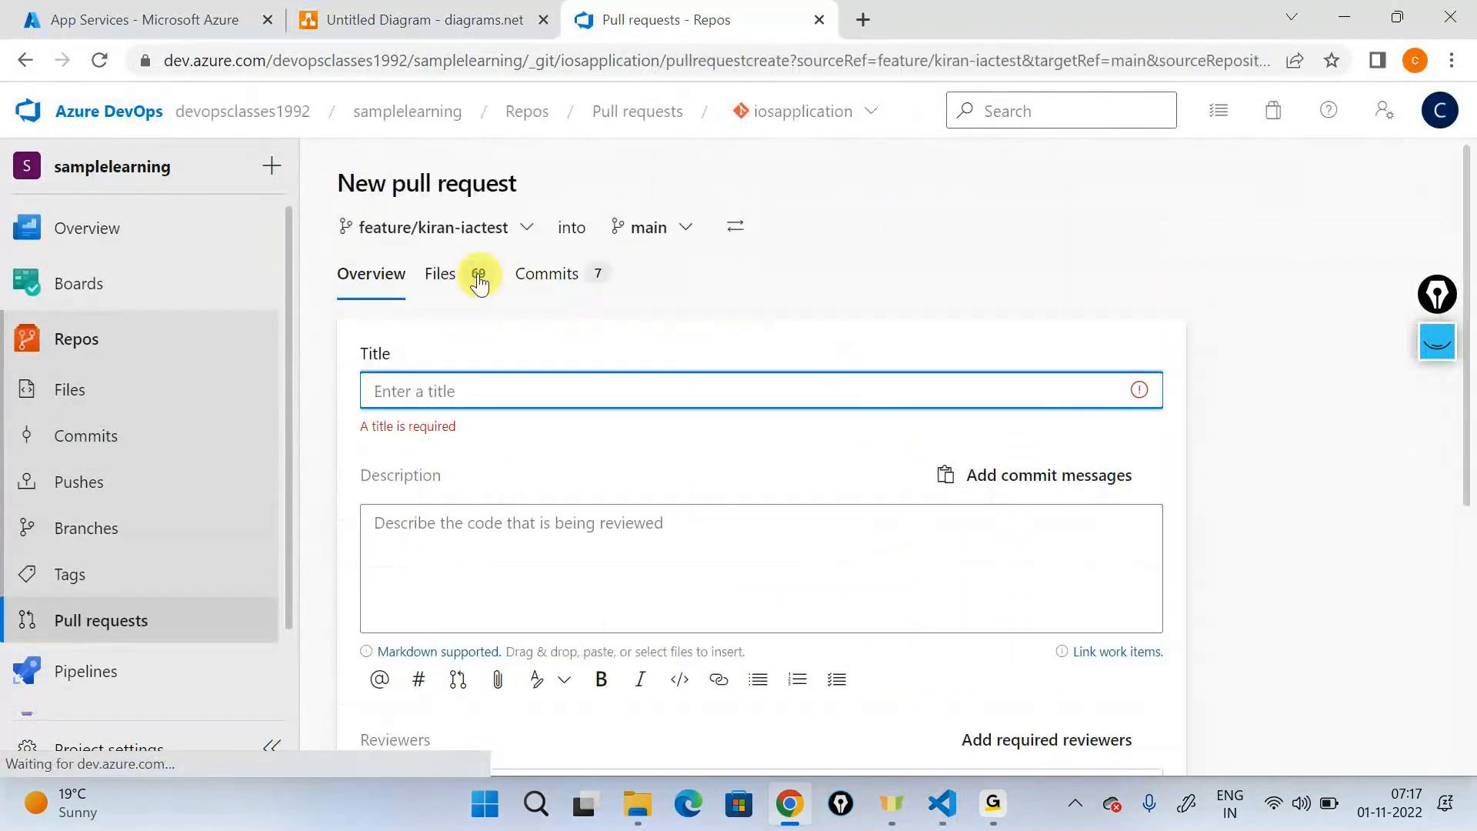
left_click(676, 238)
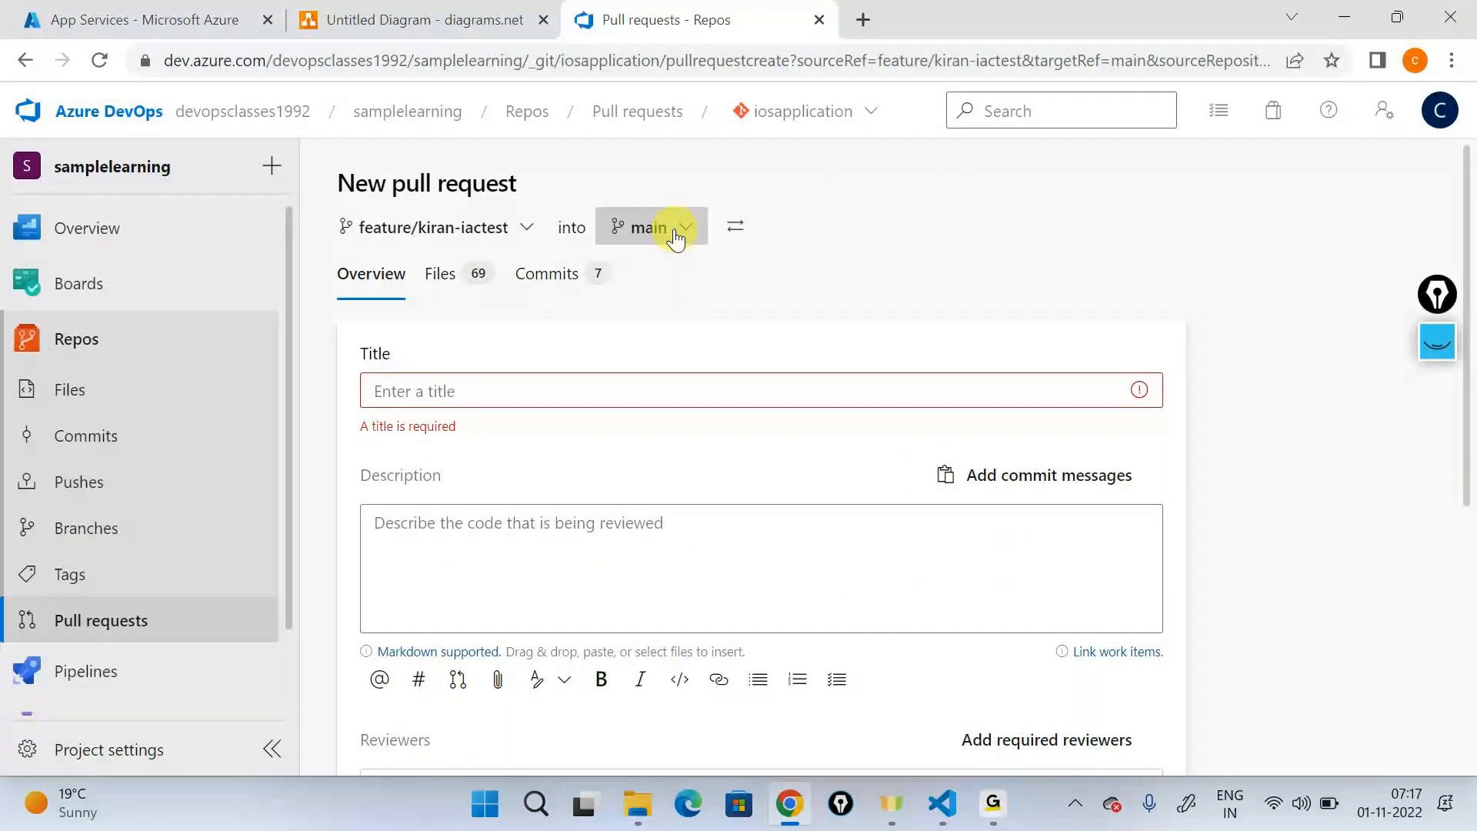
left_click(591, 355)
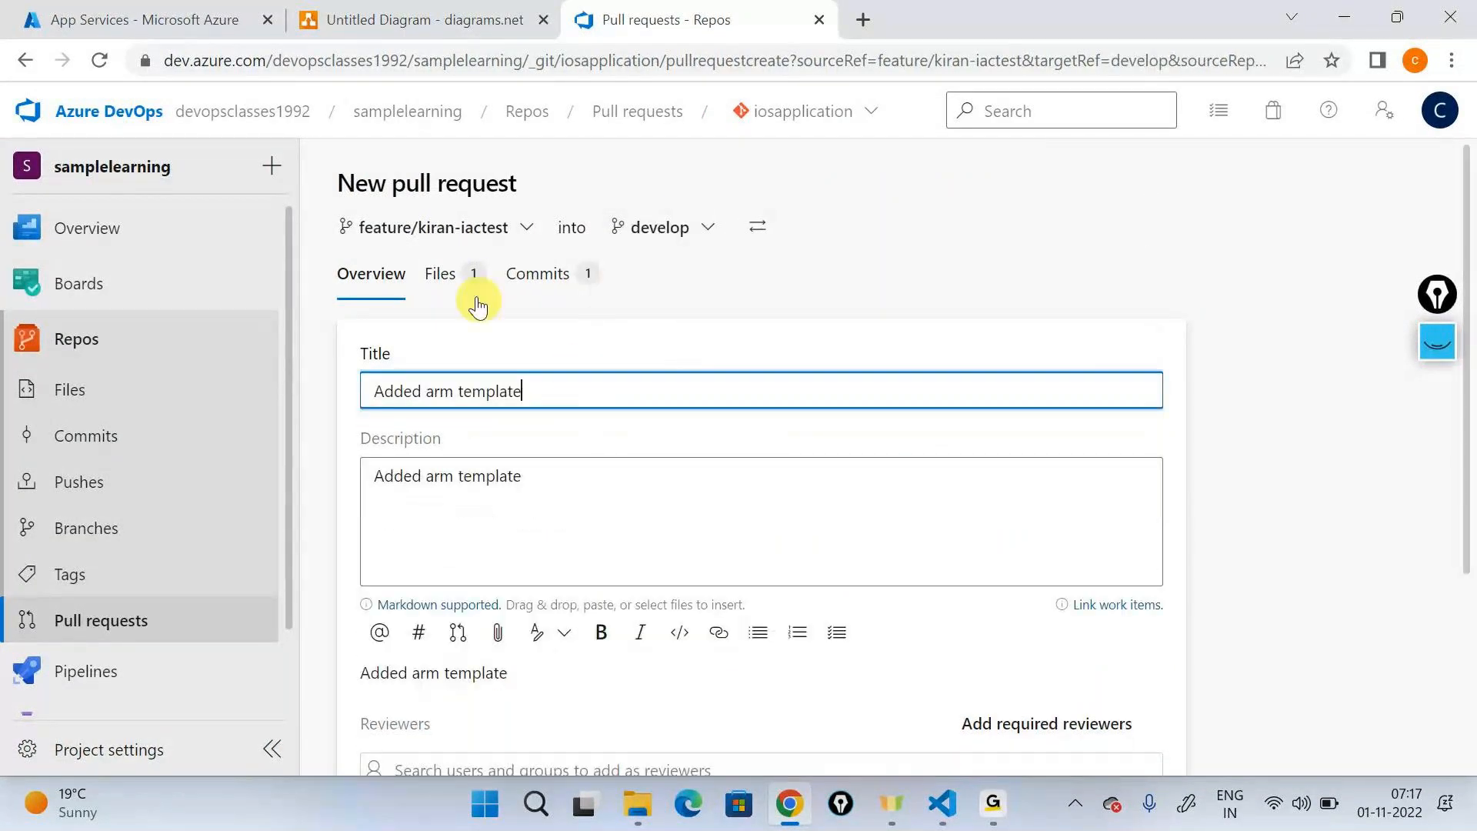
left_click(445, 275)
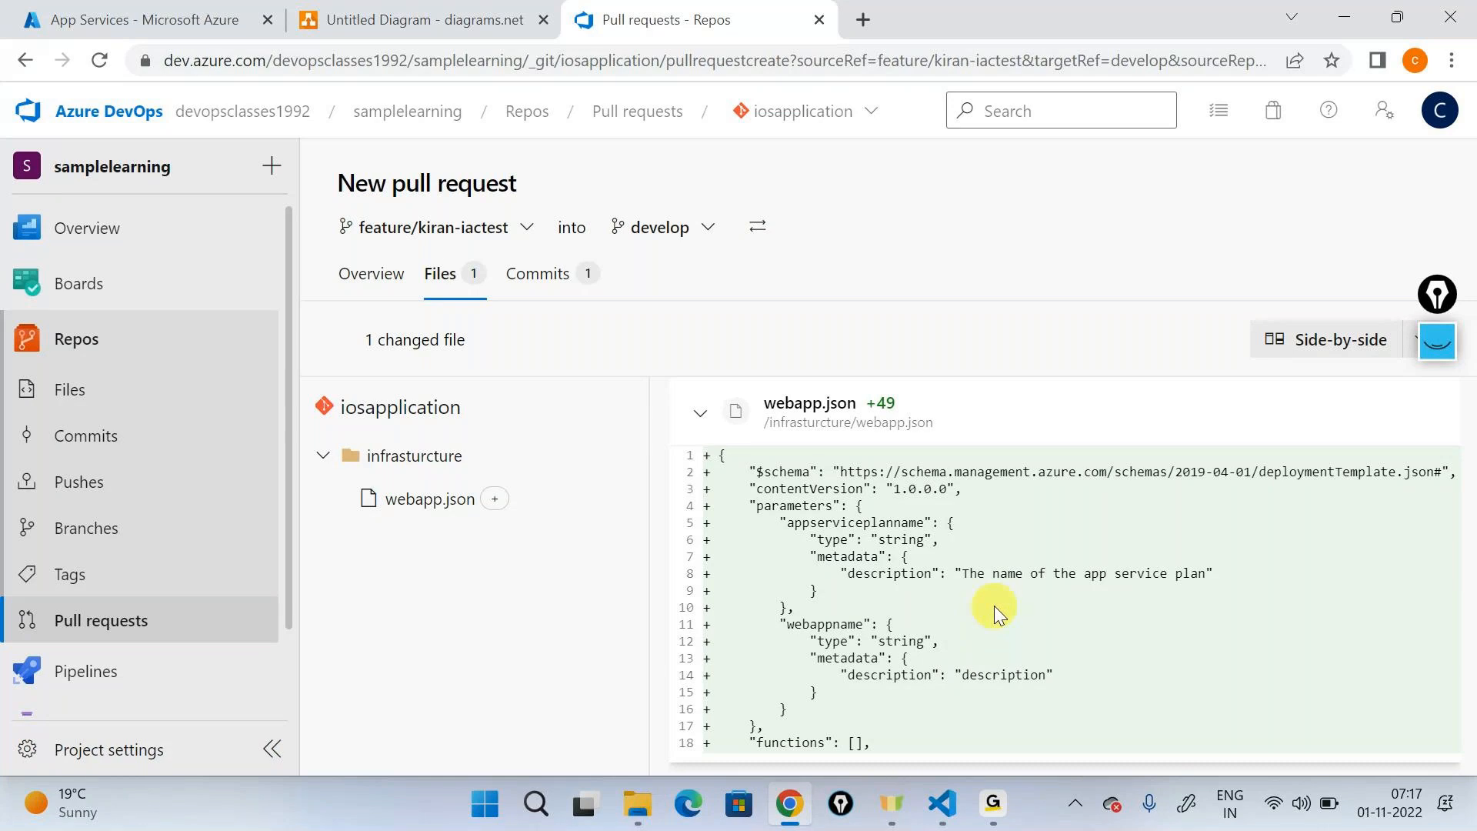
- Create the pull request titled "Added arm template" from feature/kiran-iactest into develop
left_click(372, 274)
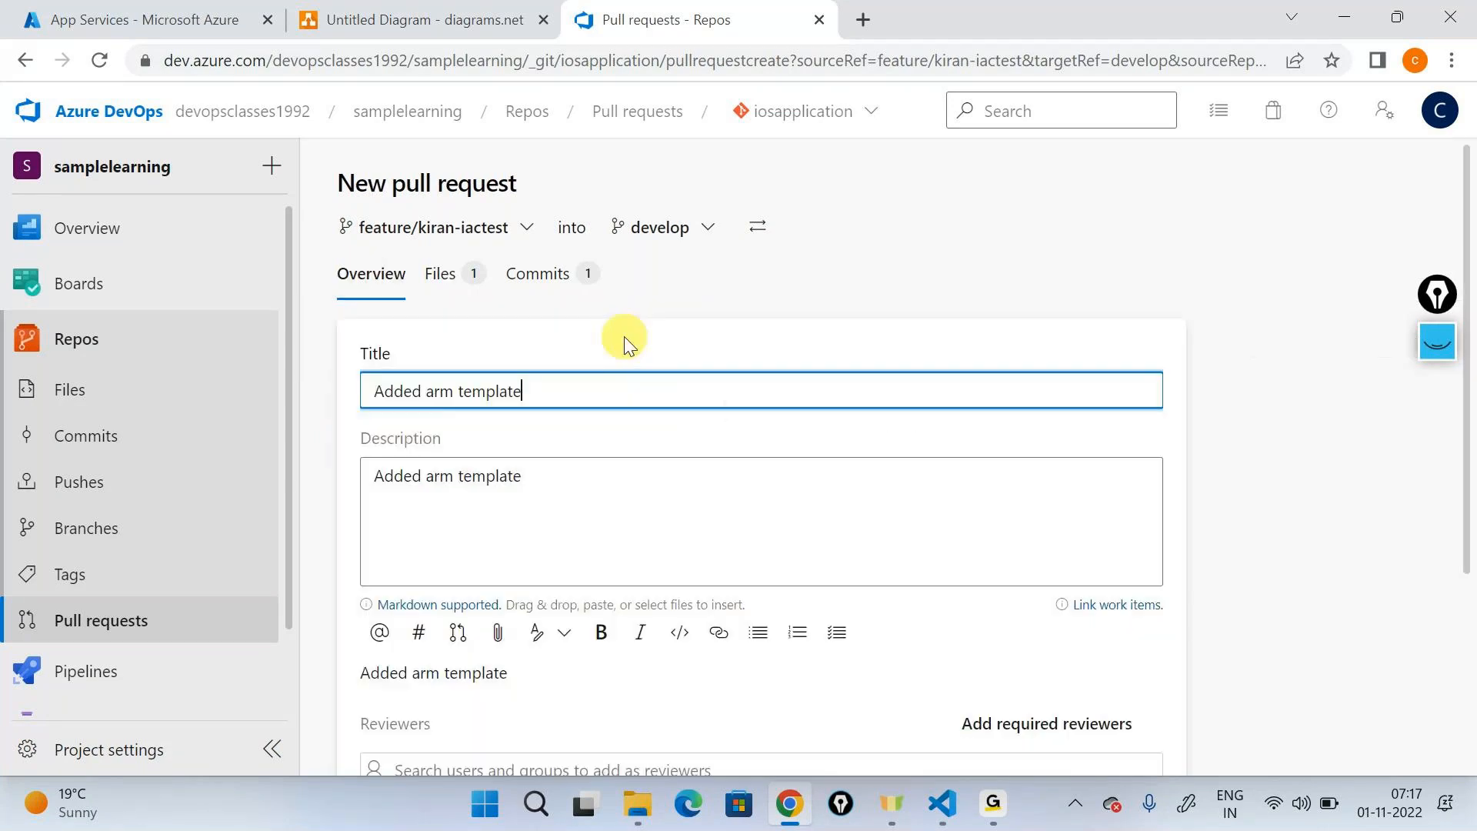
scroll(595, 290, "down", 3)
scroll(943, 395, "down", 2)
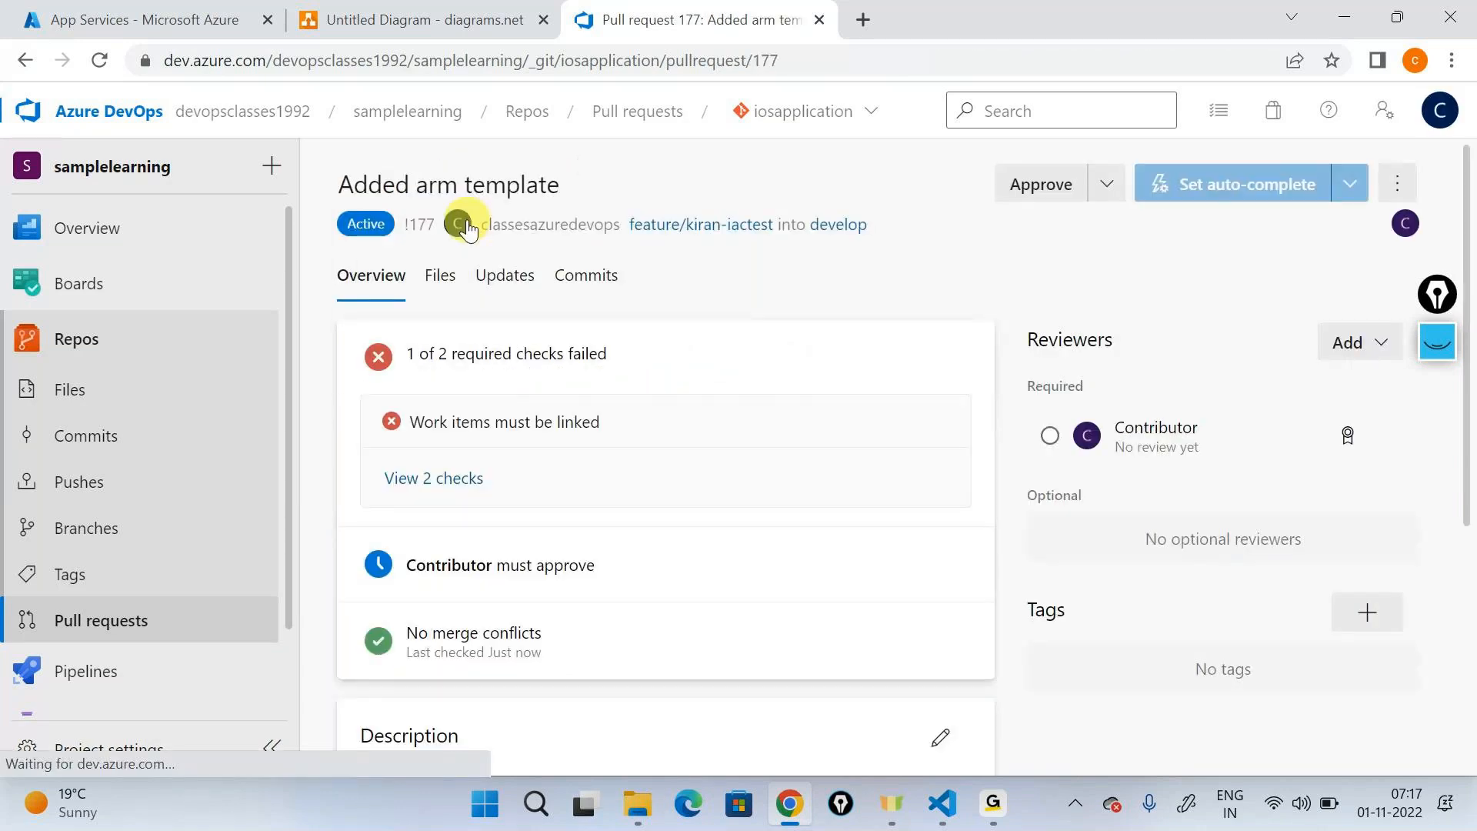
- Link a work item to the pull request and review its required checks and reviewer approval
scroll(615, 373, "down", 5)
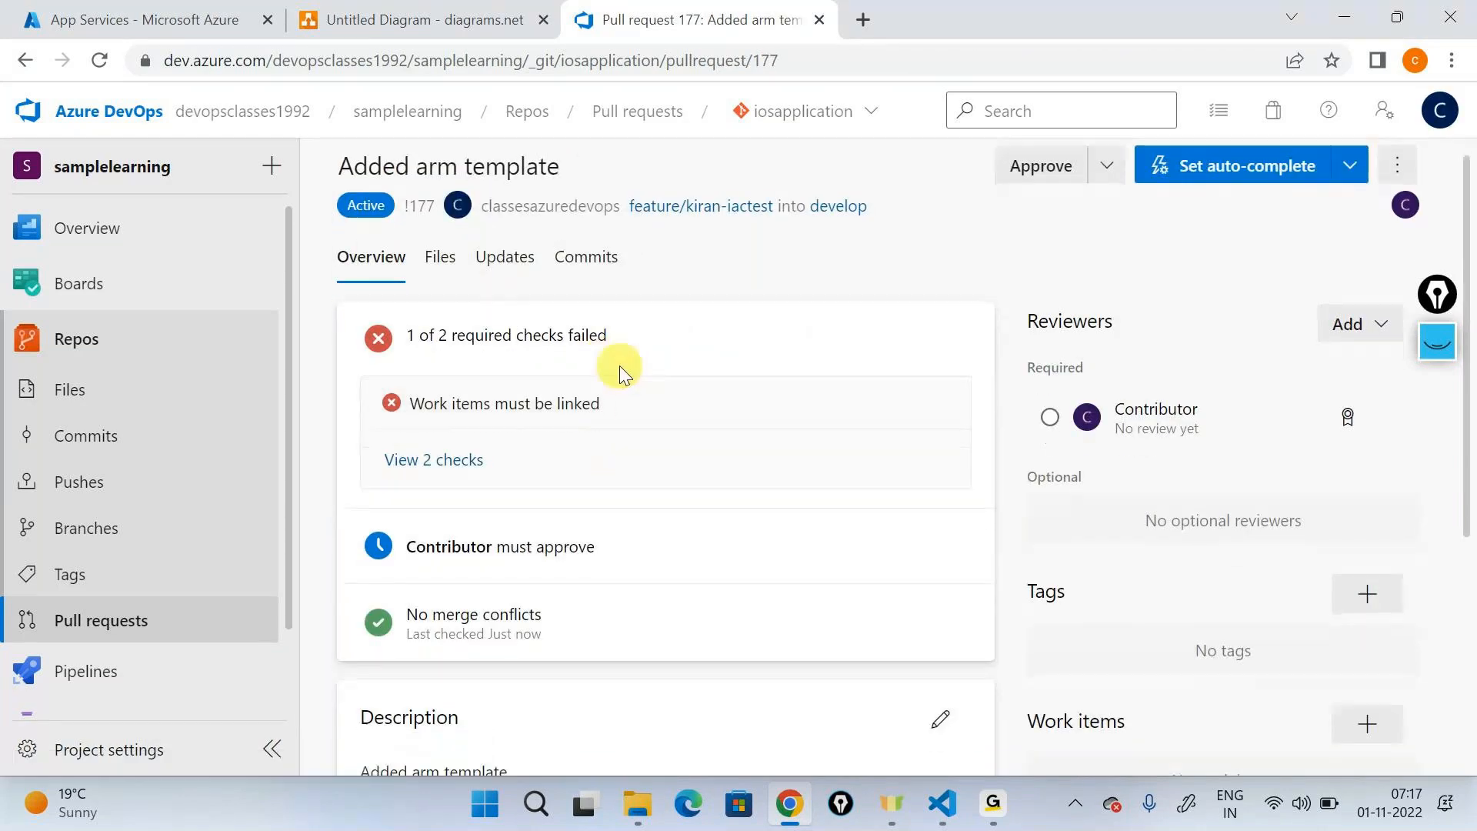
left_click(1357, 355)
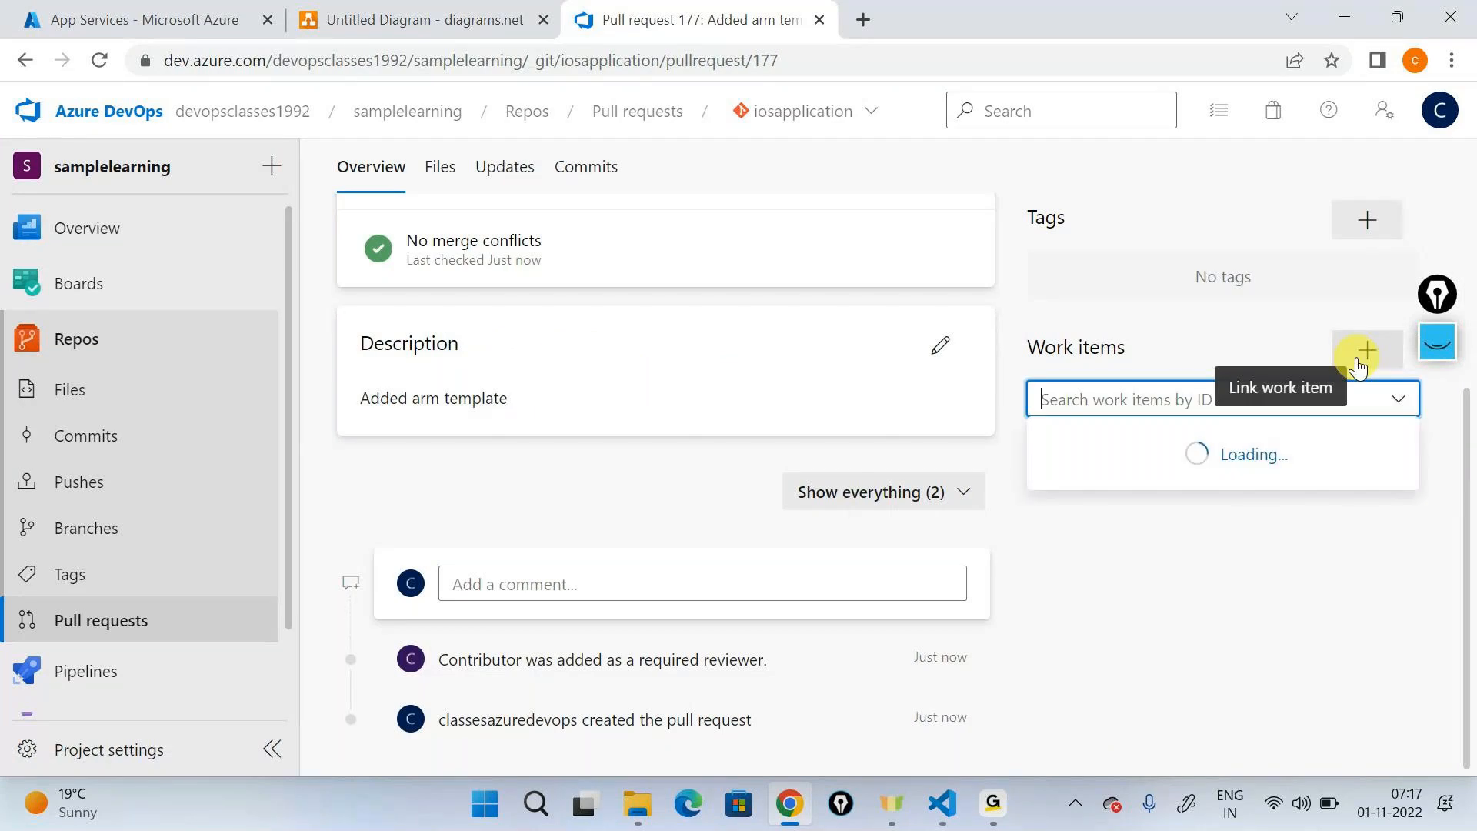
left_click(1163, 492)
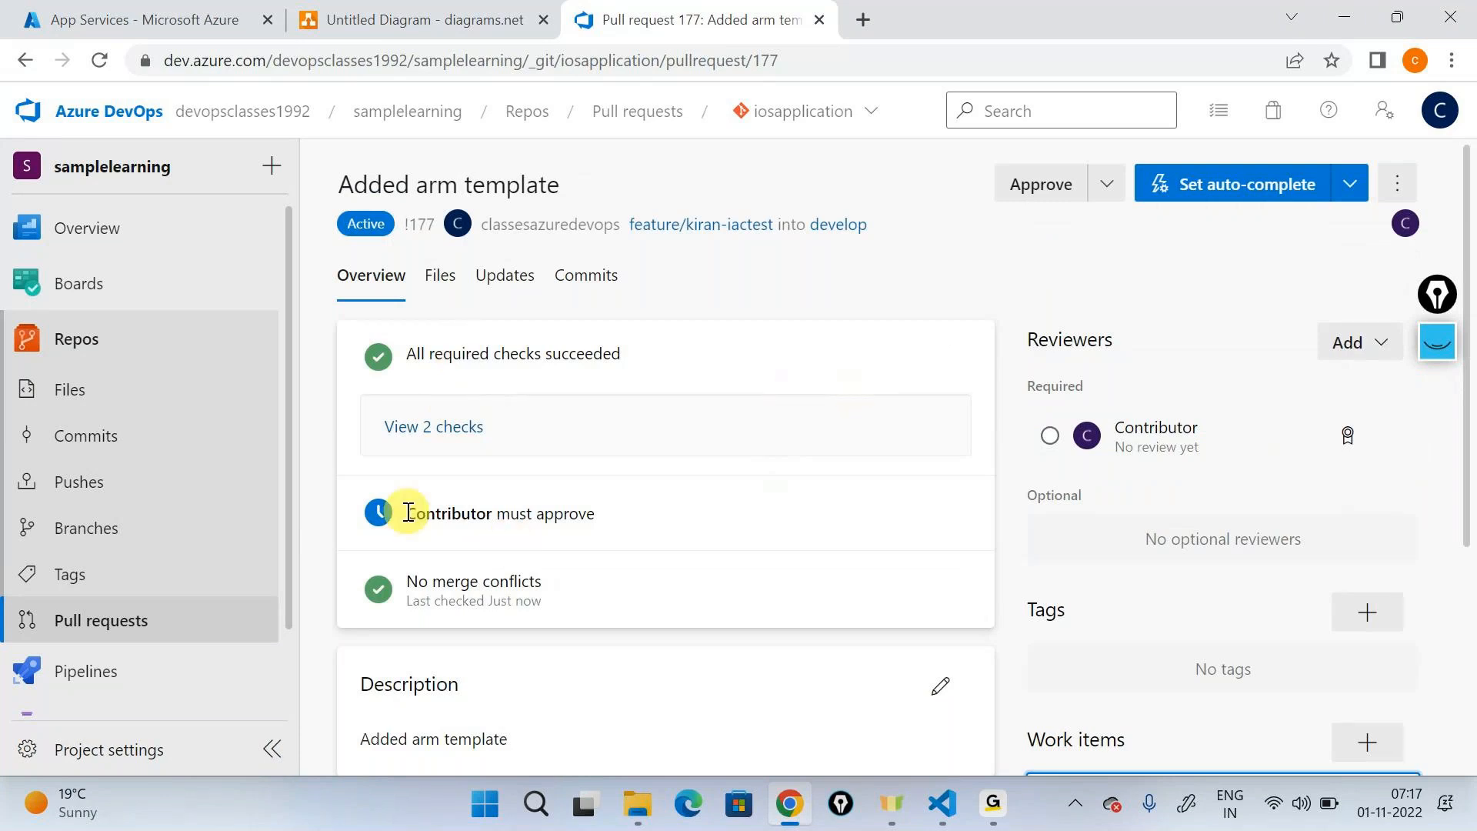
left_click_drag(405, 511, 612, 536)
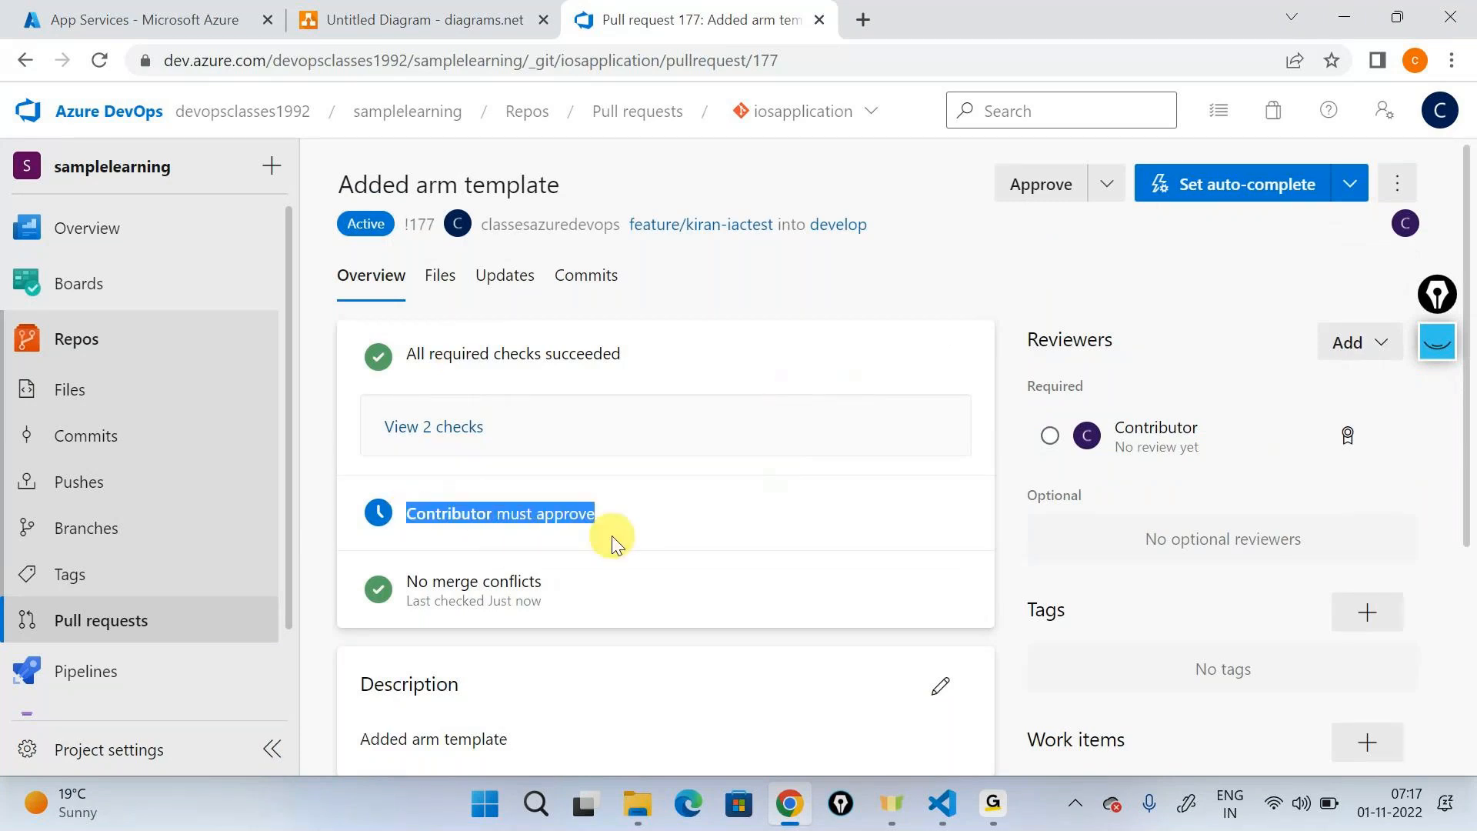
left_click(612, 535)
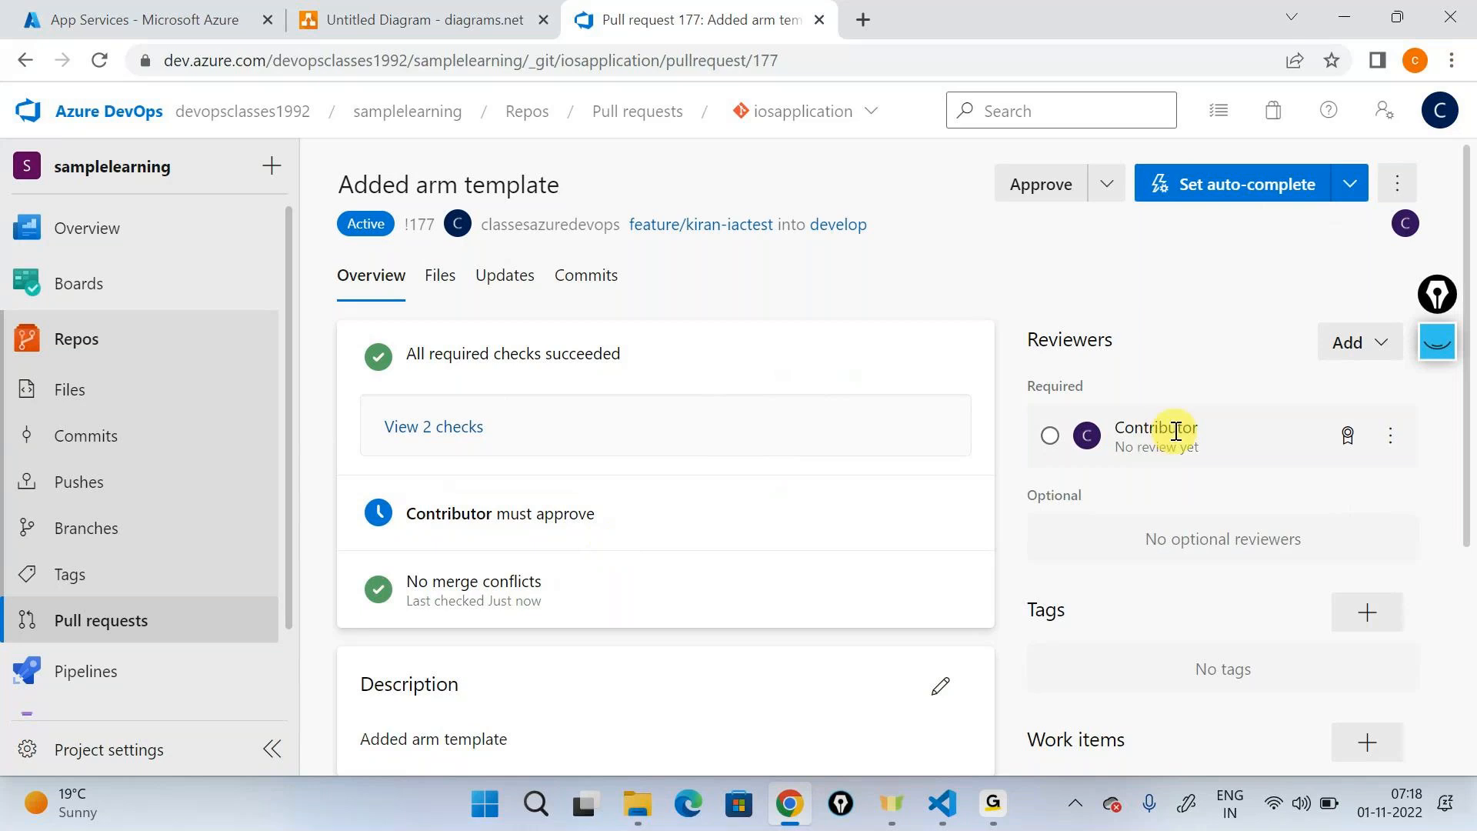
- Open an incognito browser window, go to the Azure DevOps site and start signing in
left_click(1451, 60)
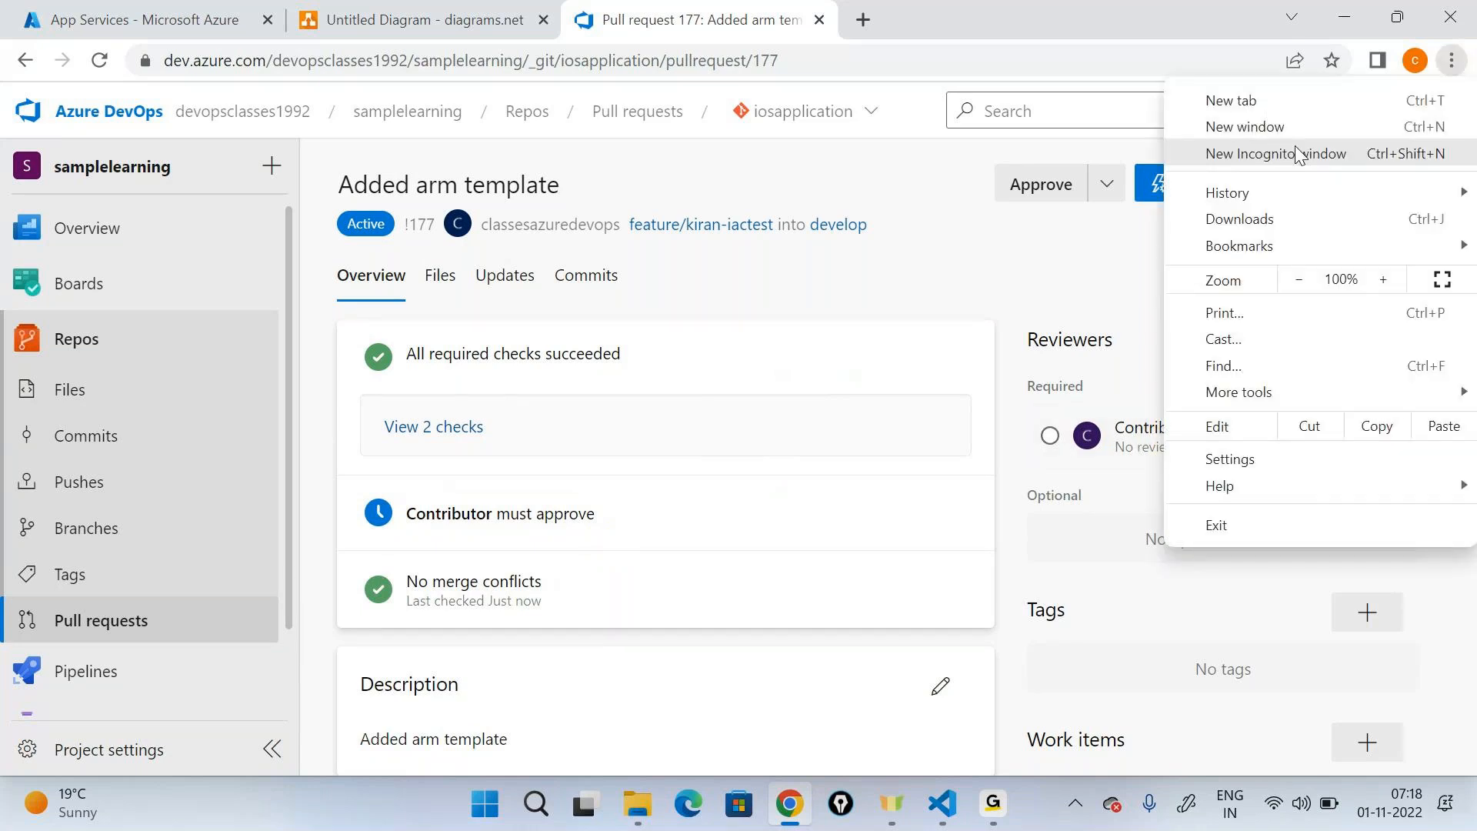
left_click(1271, 158)
type("dev")
key("Return")
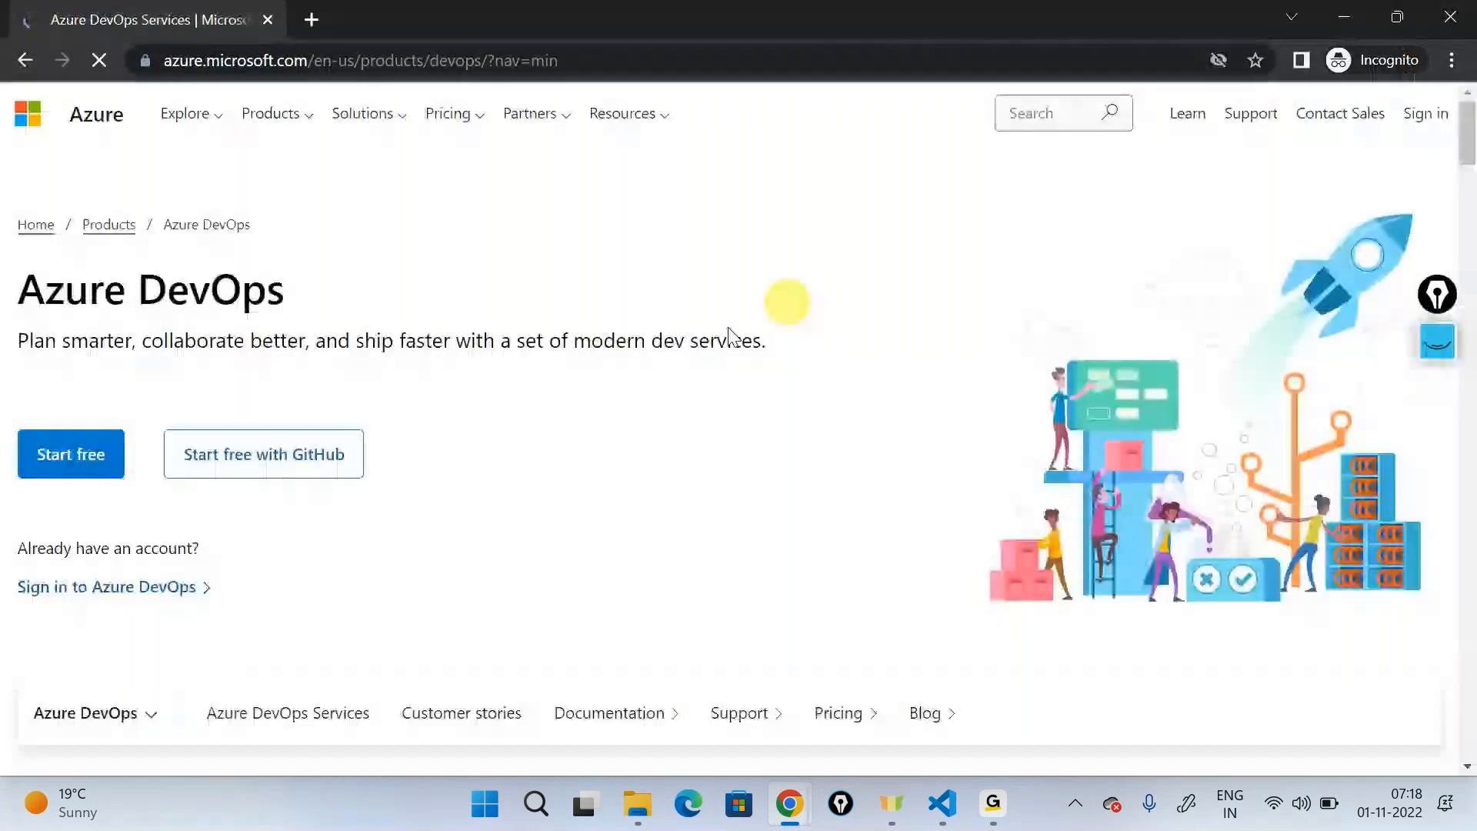
left_click(184, 587)
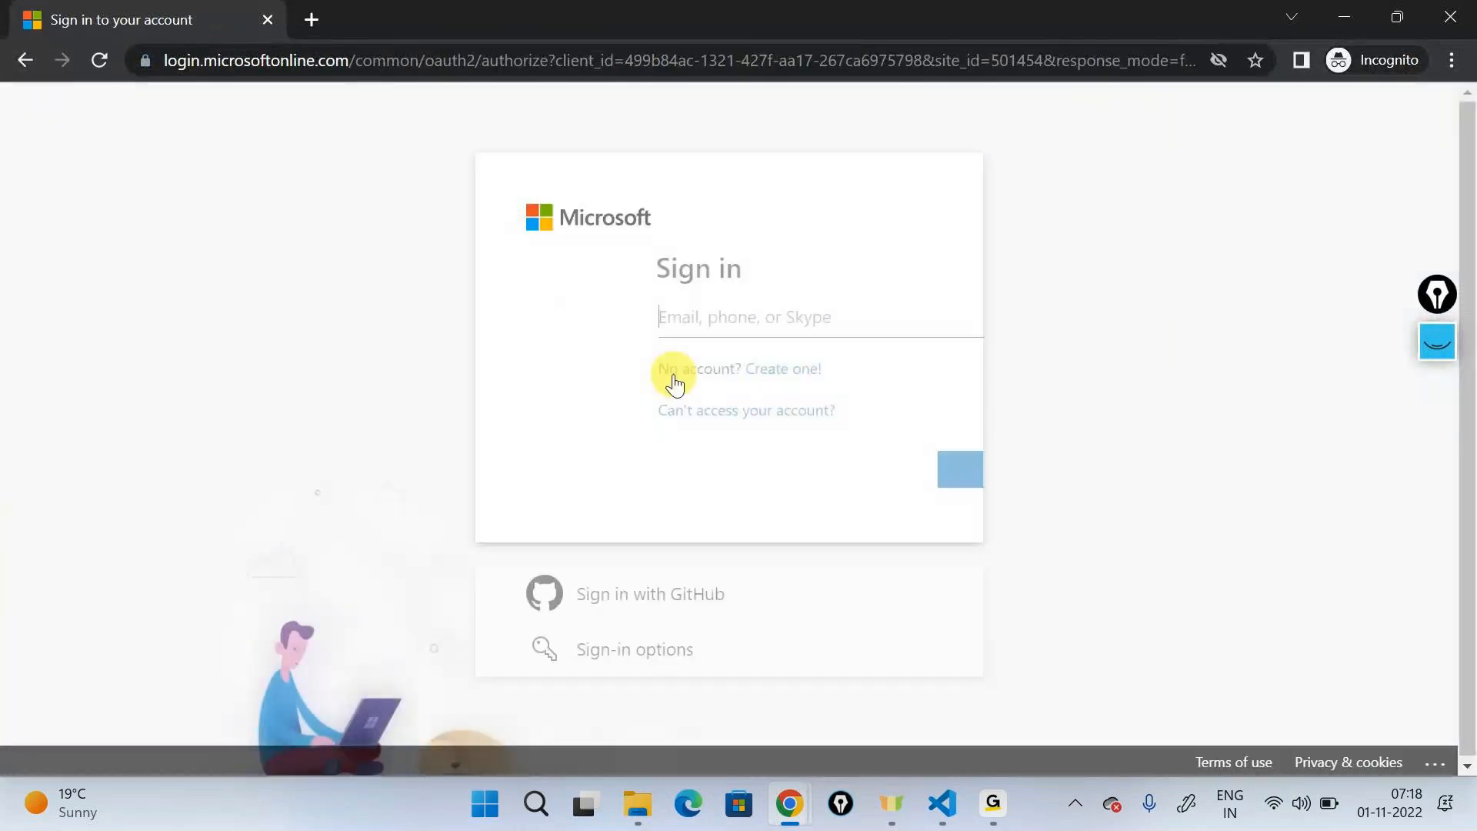
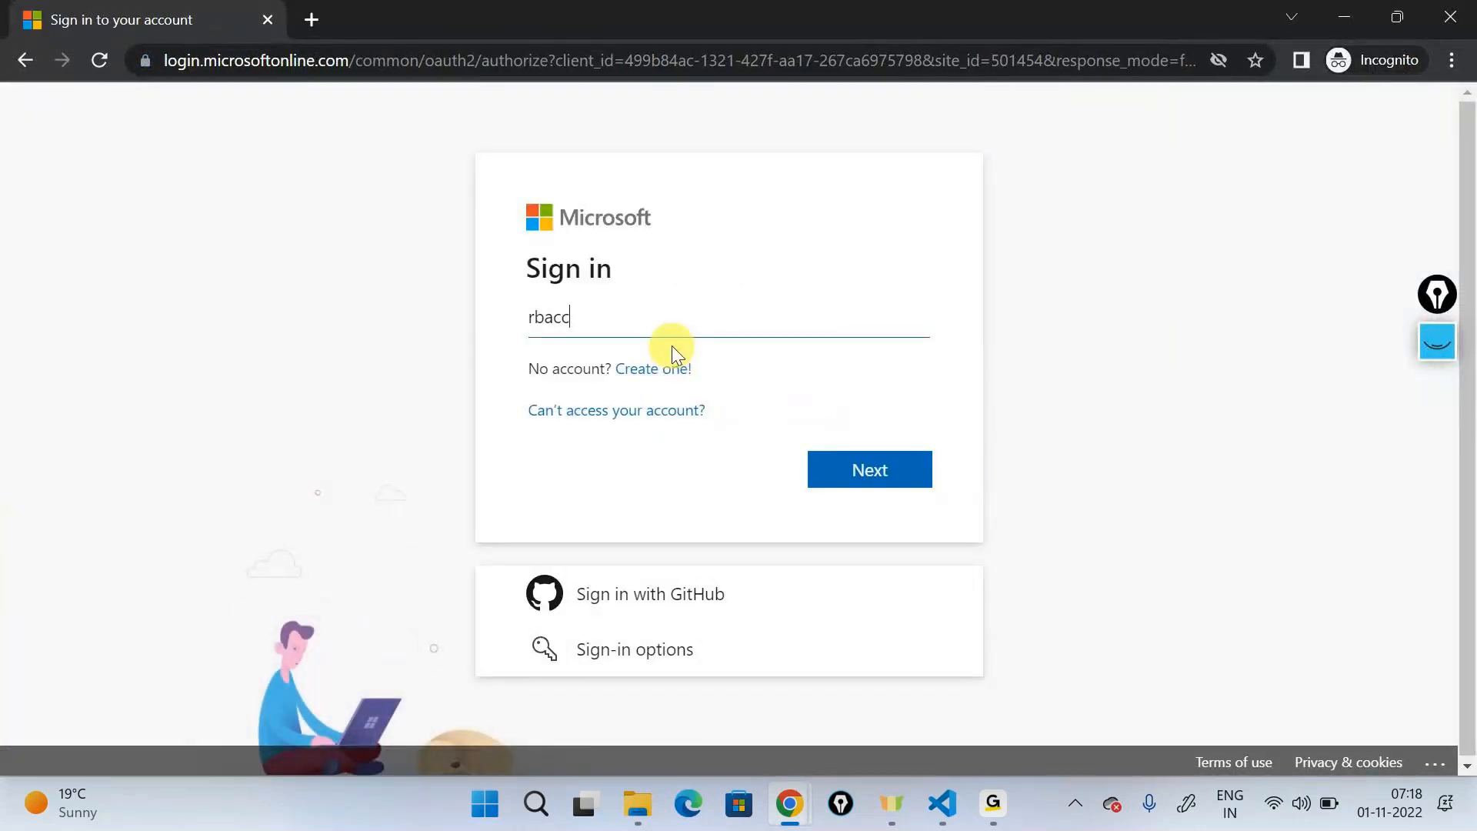
- Sign in with the contributor account's e-mail and password, and decline to stay signed in
key("Return")
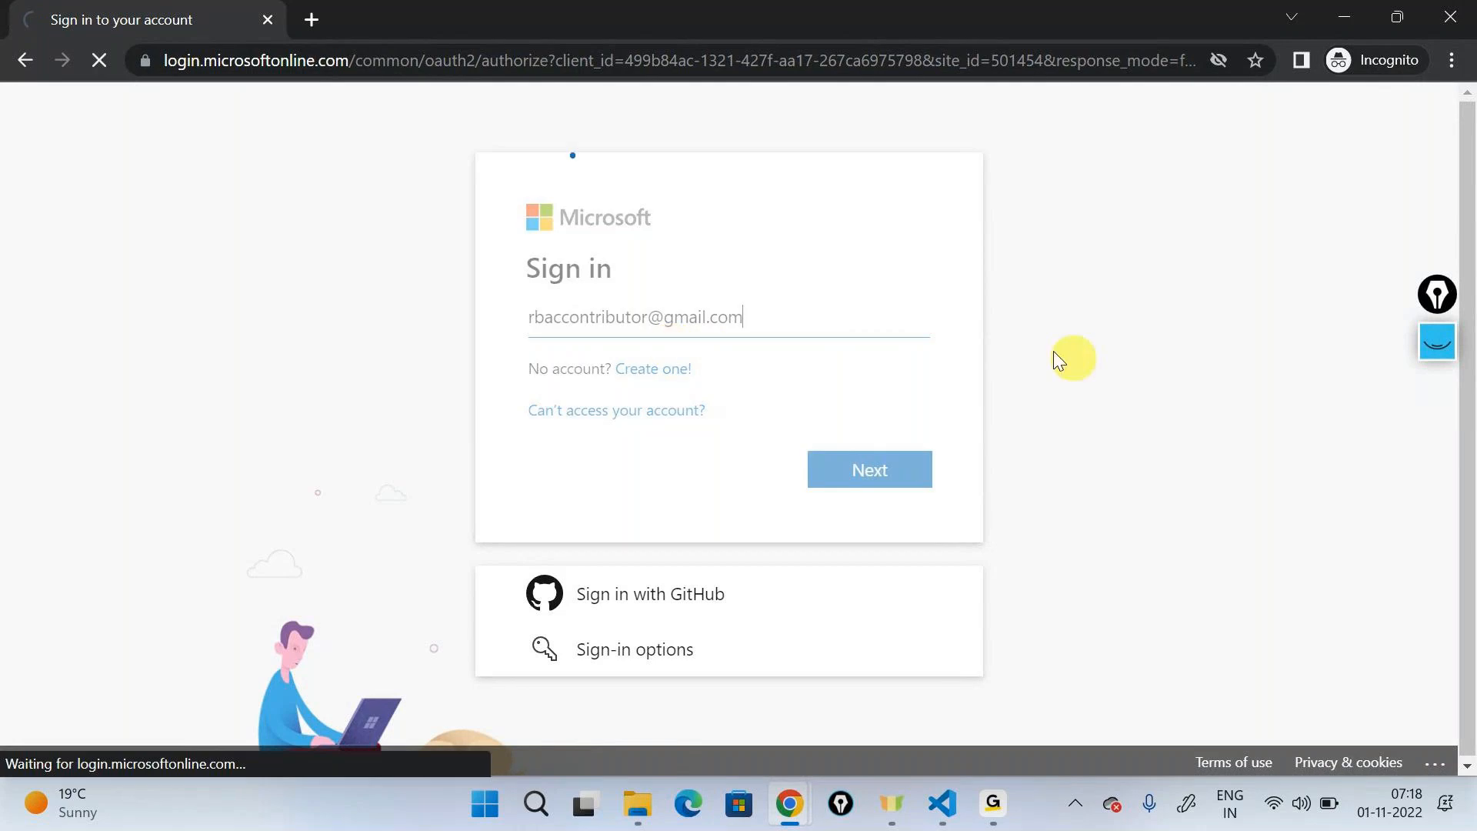
type("••••••••••••")
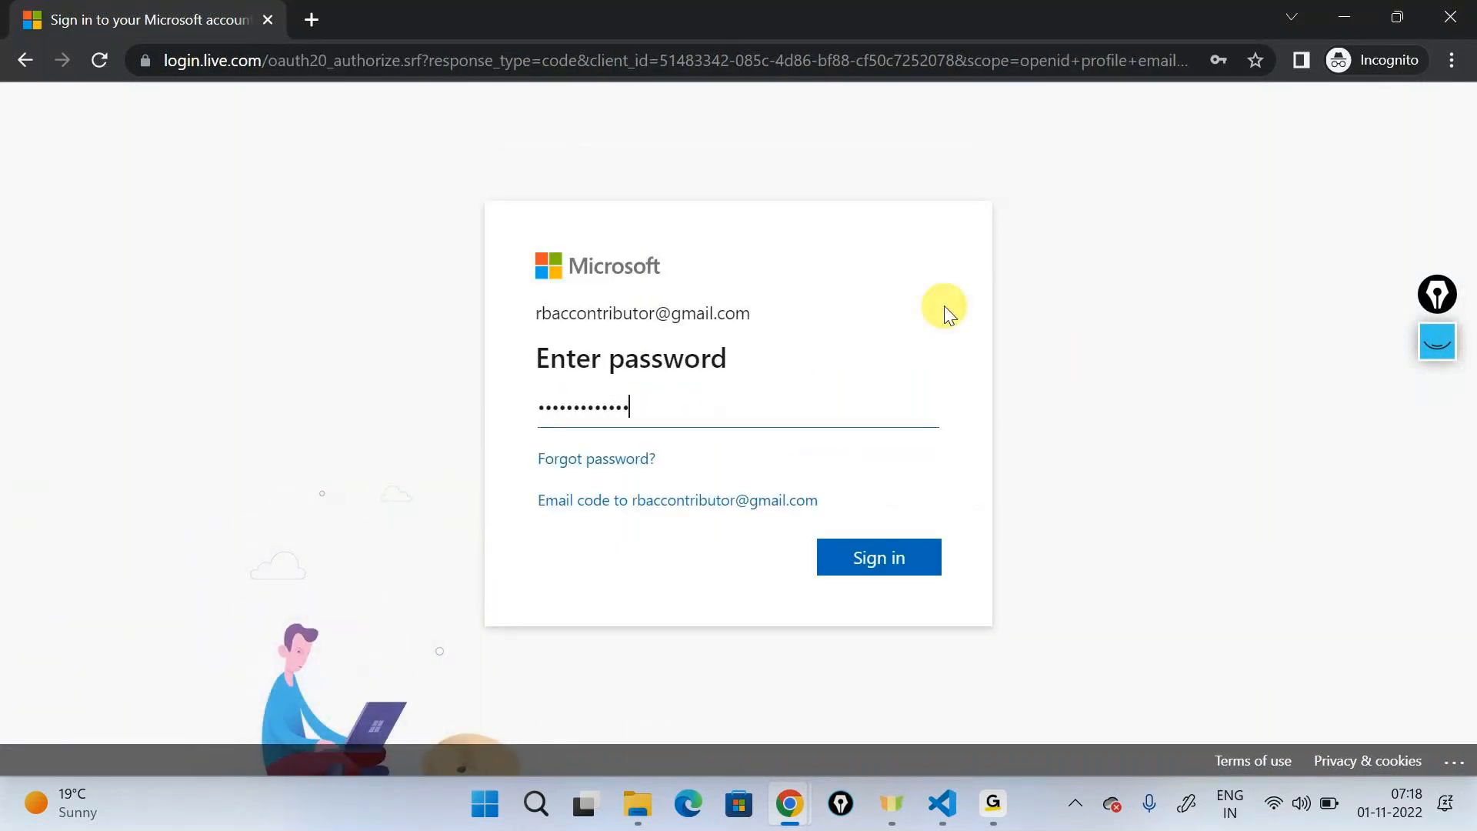
key("Return")
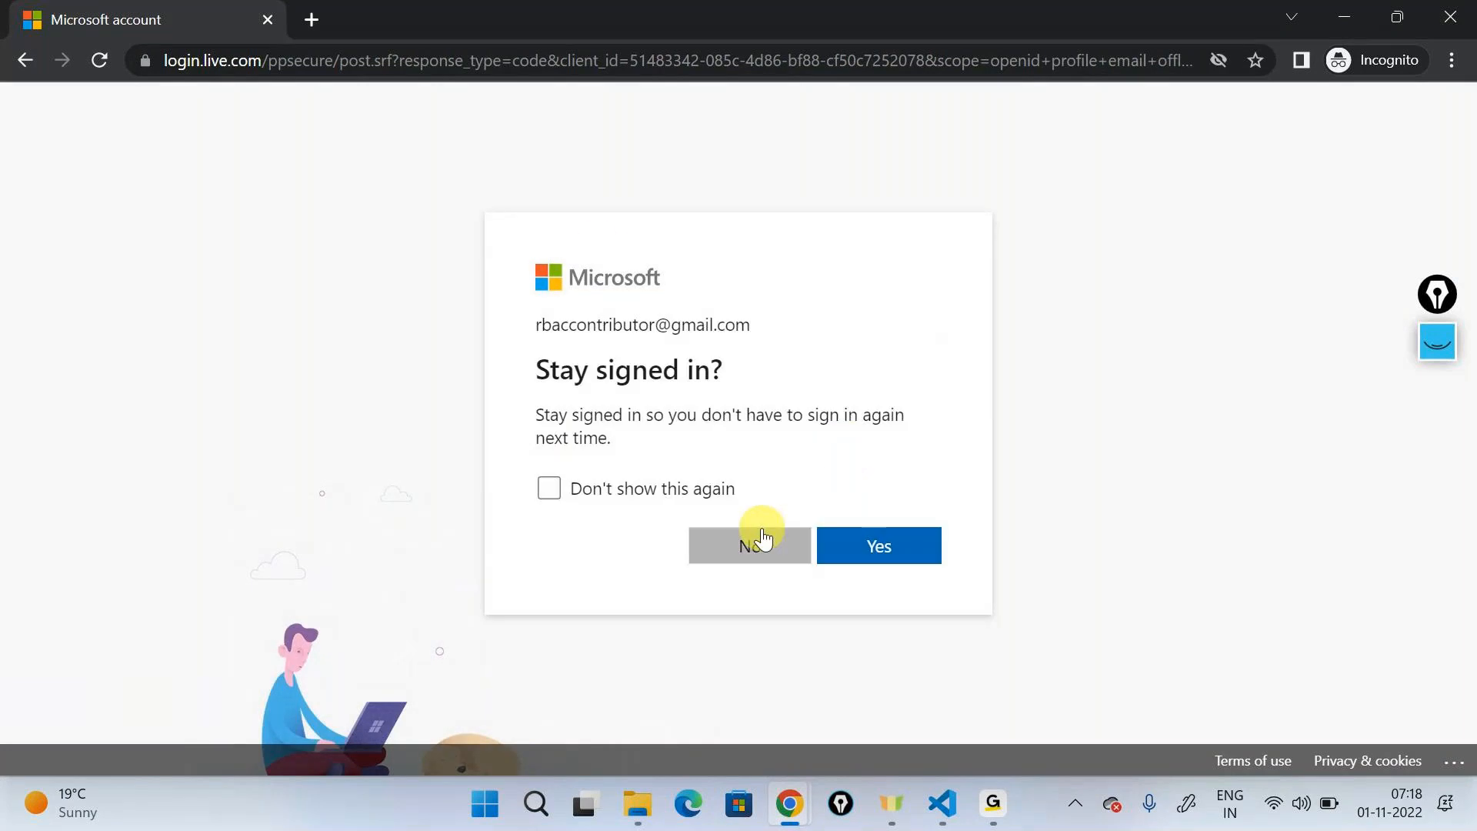
left_click(761, 538)
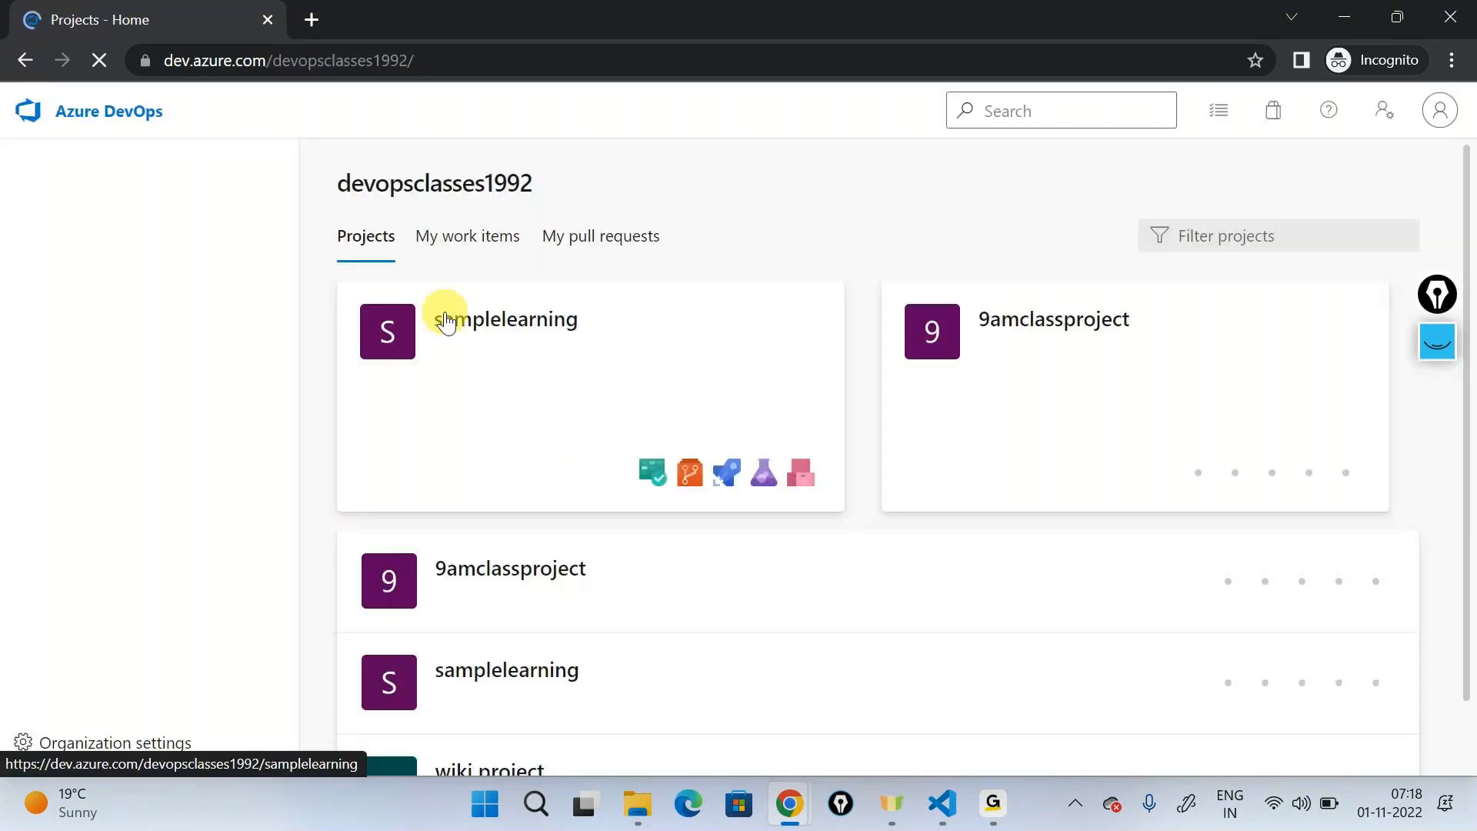
- Open the "Added arm template" pull request in the samplelearning project's repository and approve it as the contributor
left_click(450, 321)
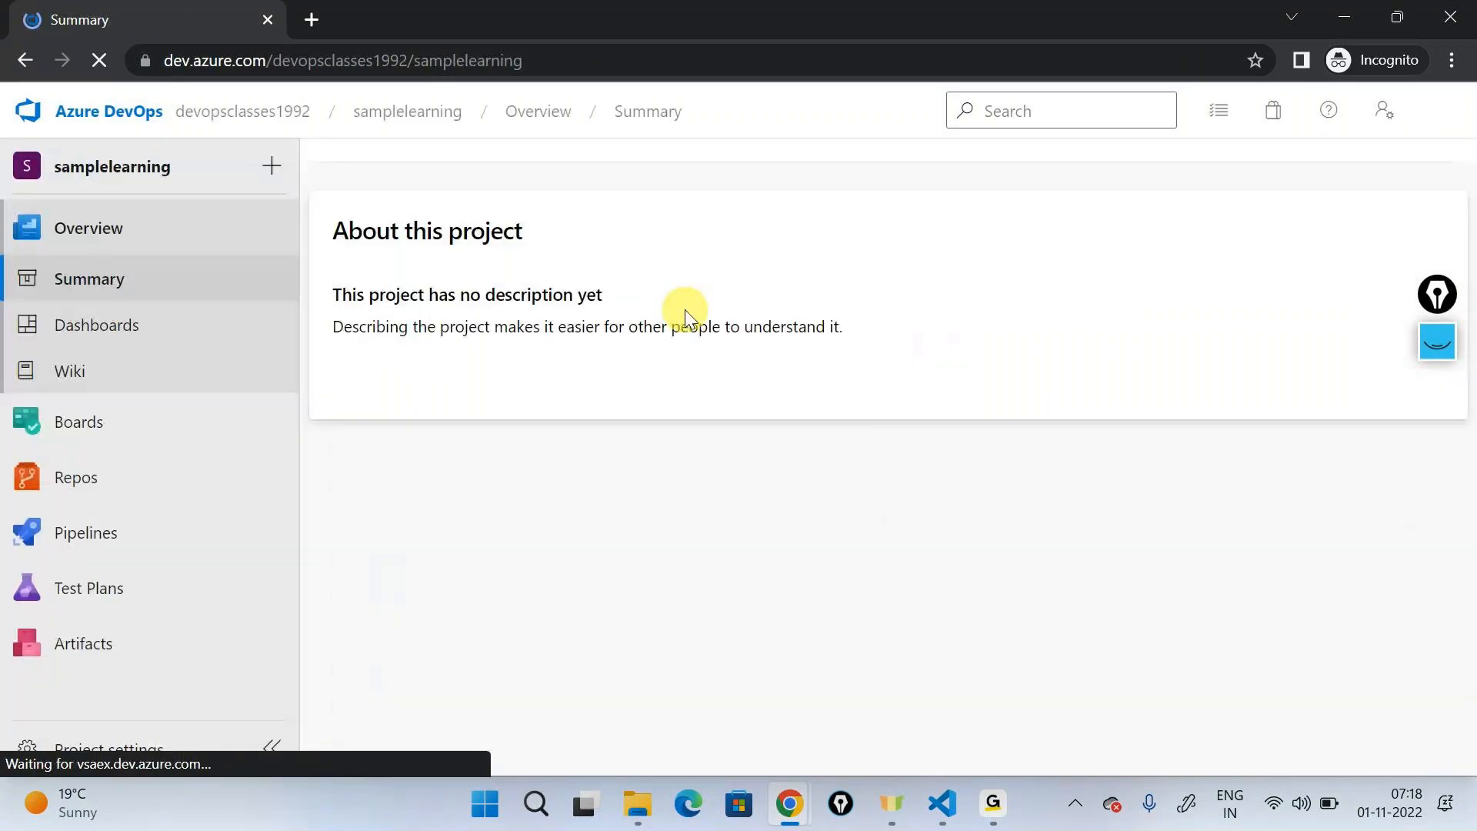
left_click(92, 493)
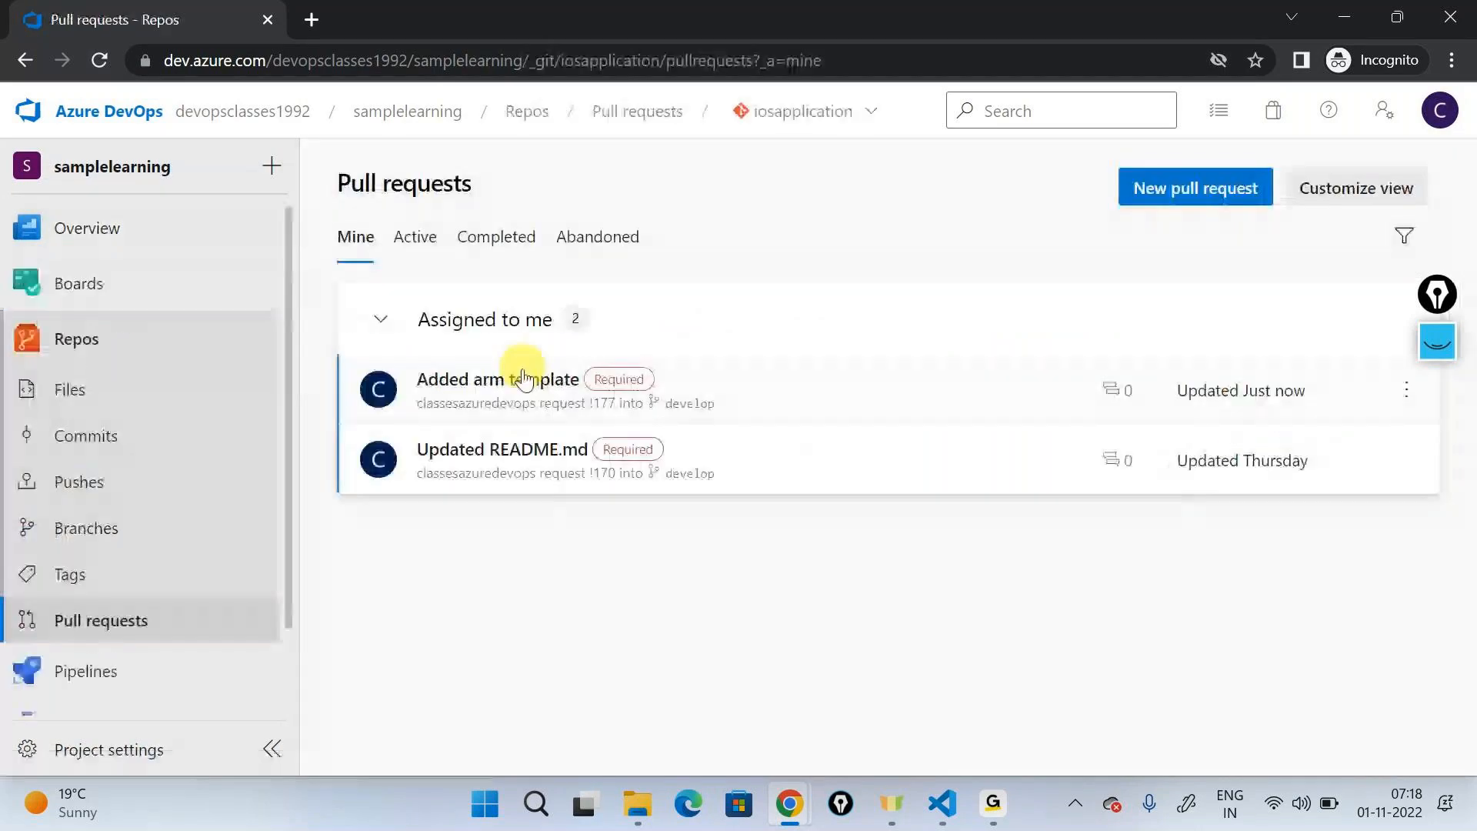
left_click(755, 406)
left_click(1042, 185)
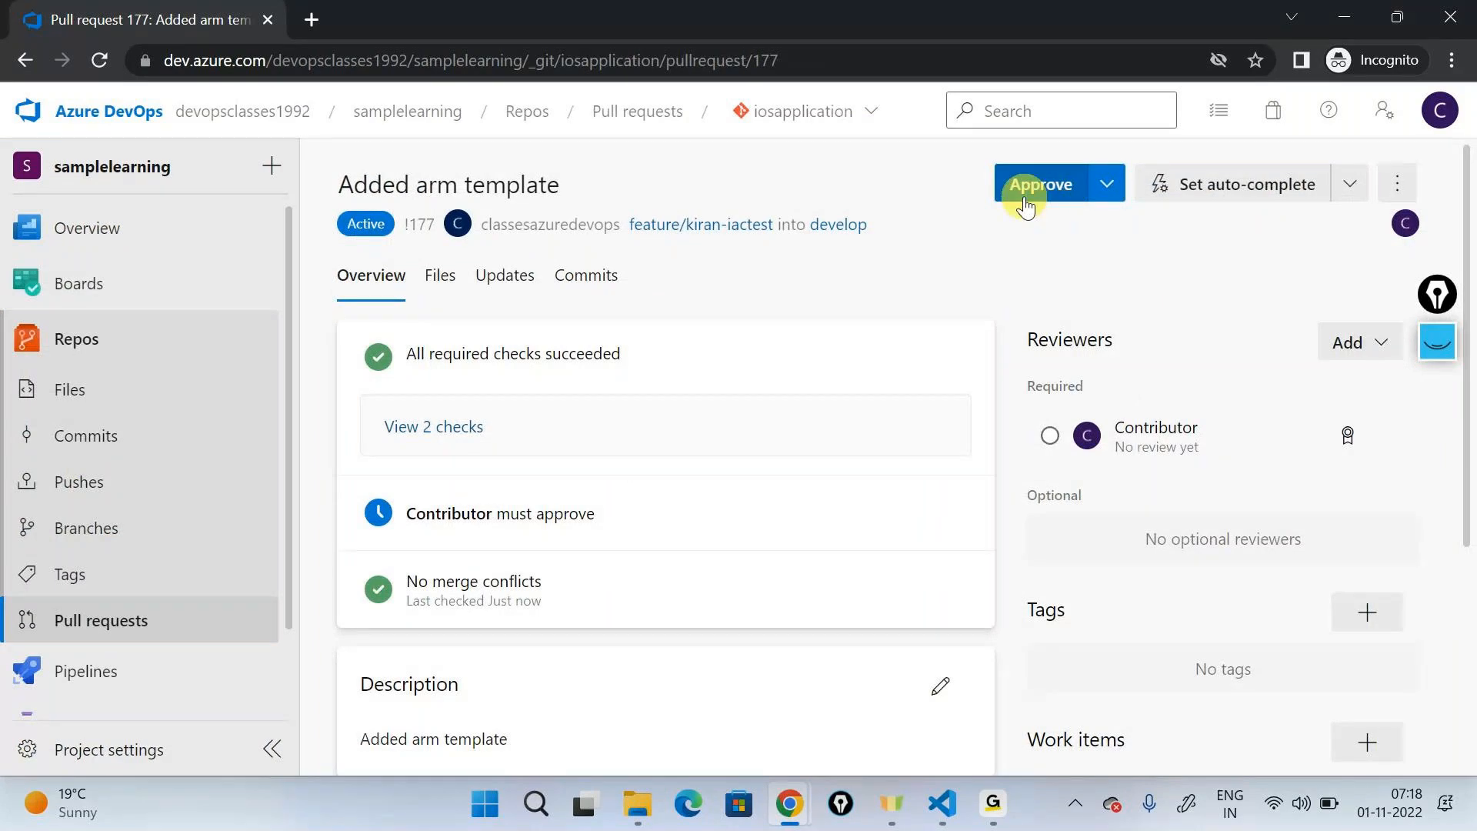
- Return to the pull request author's browser window and check the signed-in account and the contributor's approval status
left_click(1339, 19)
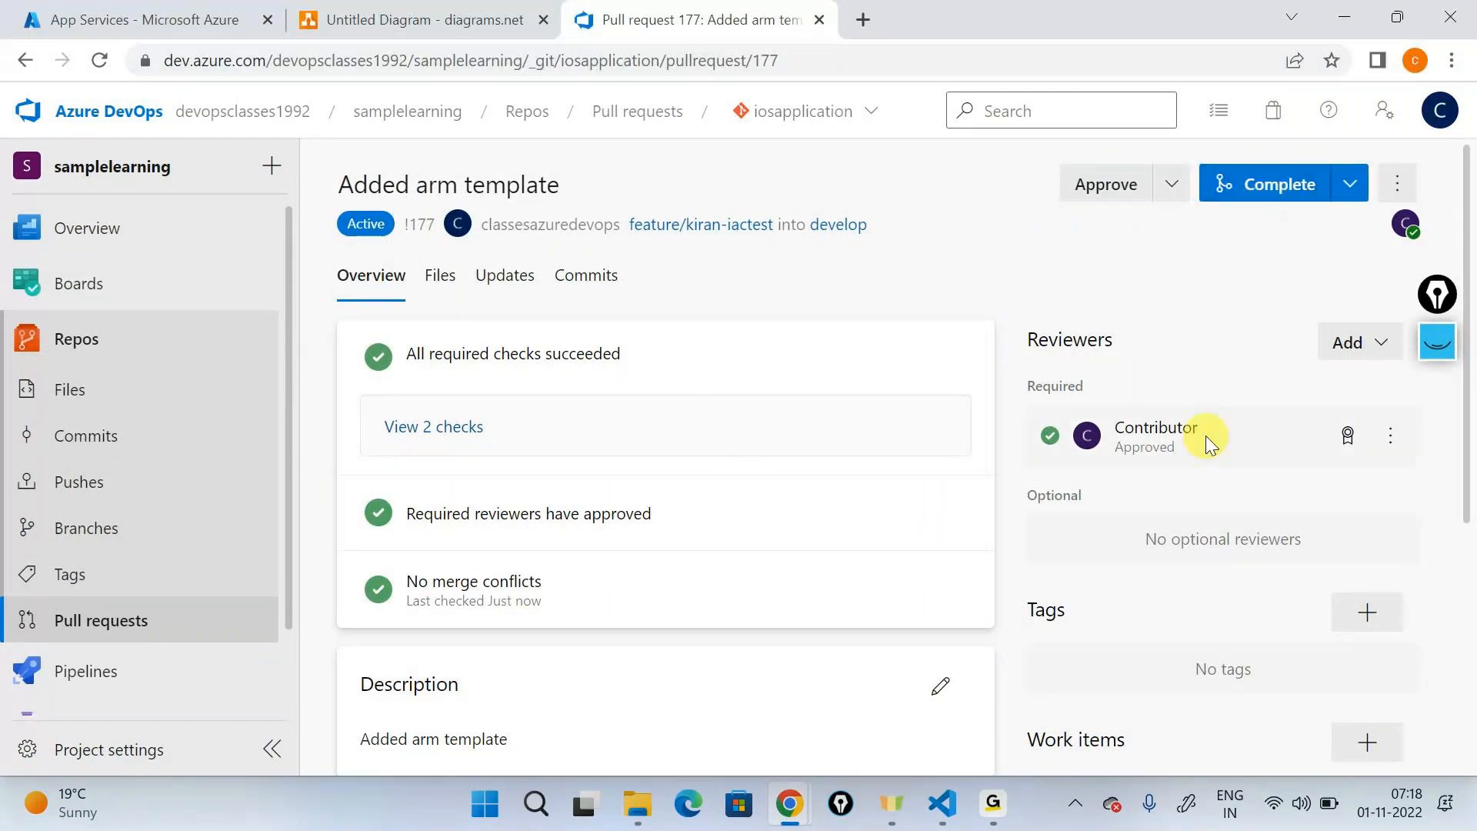
left_click(1440, 111)
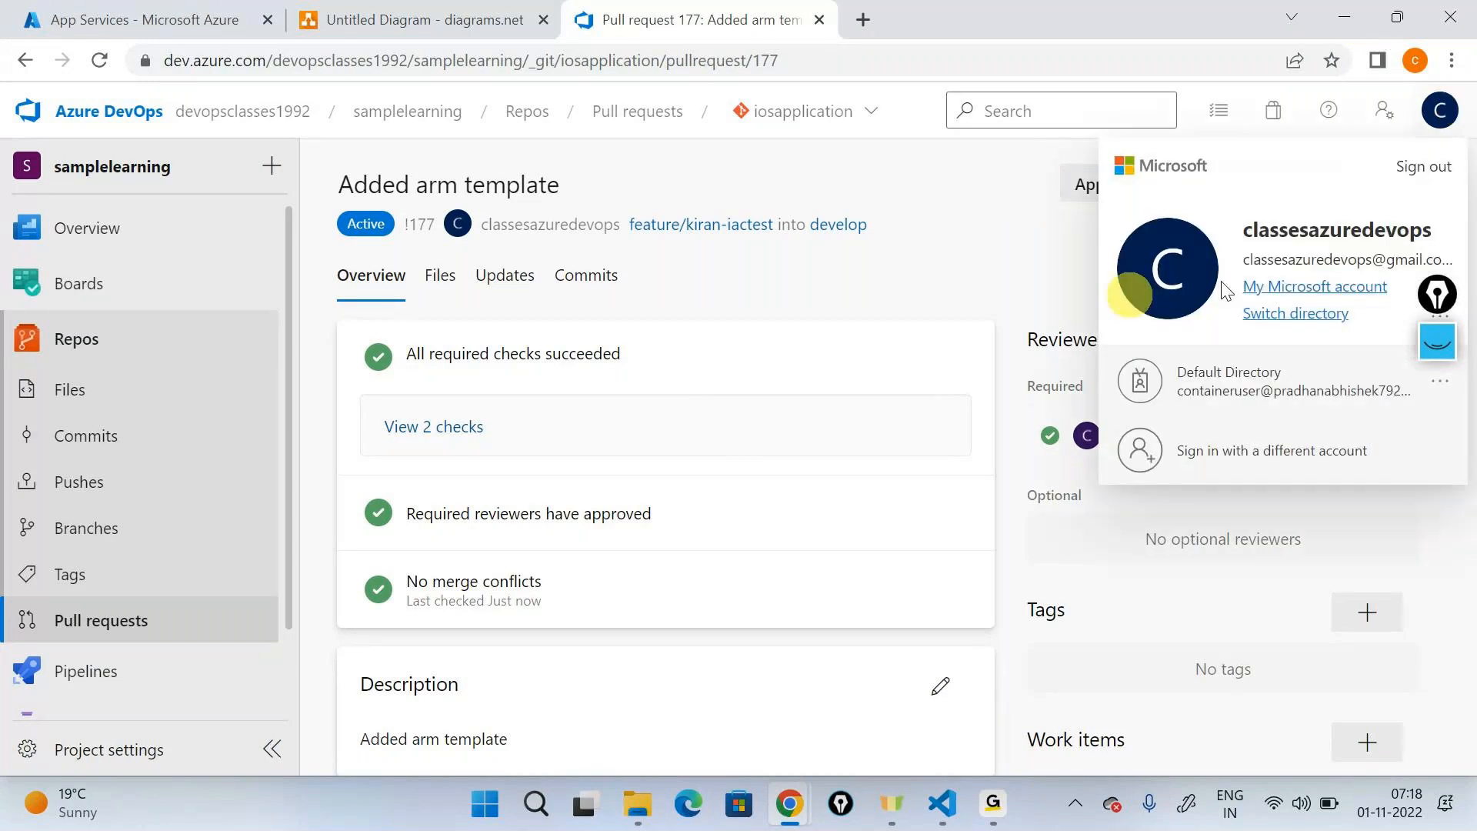
left_click(1469, 217)
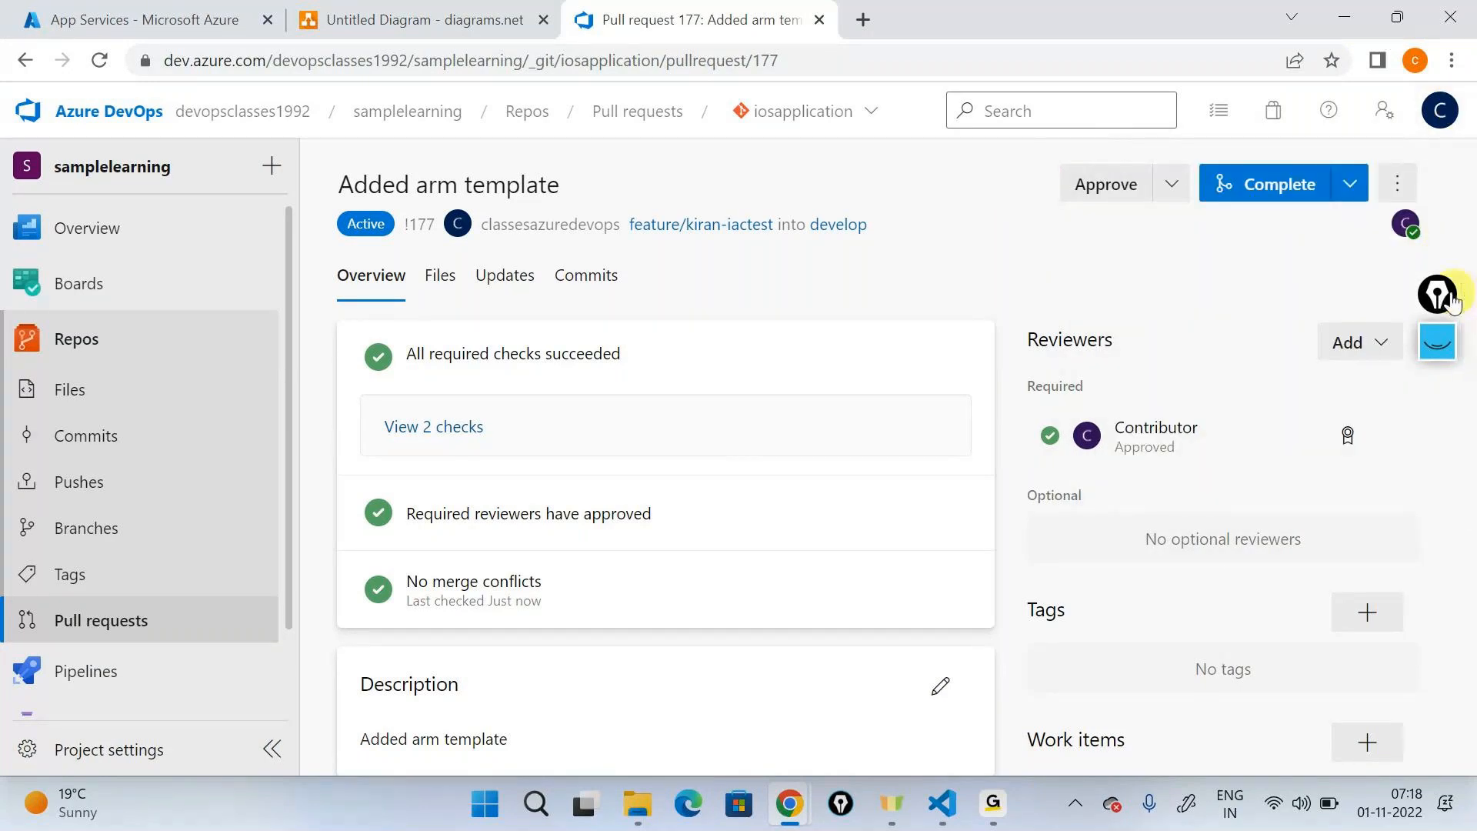
left_click_drag(1448, 298, 1471, 370)
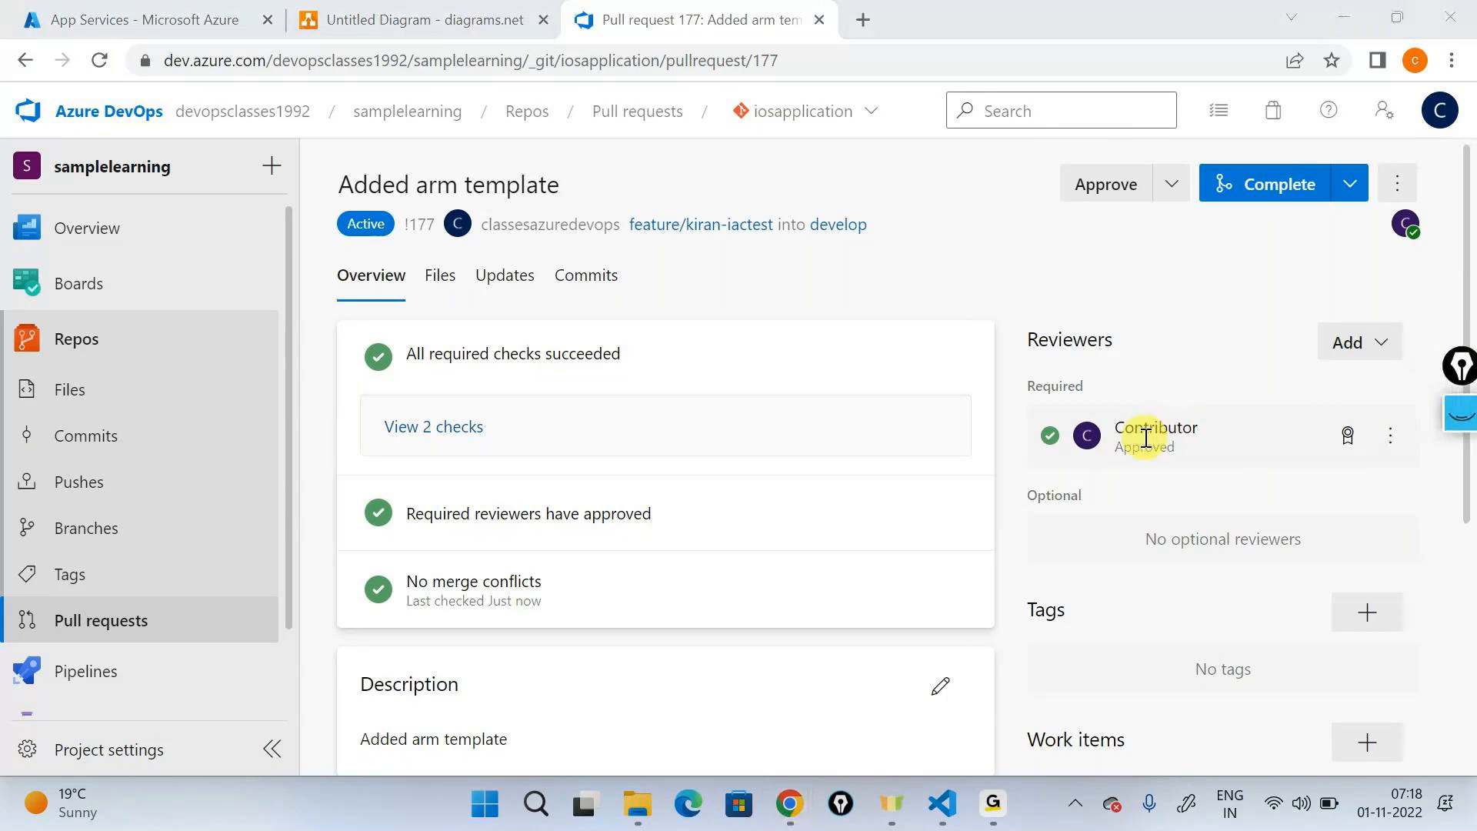
- Complete the pull request into develop as a squash commit, deleting feature/kiran-iactest after merging
left_click(1247, 187)
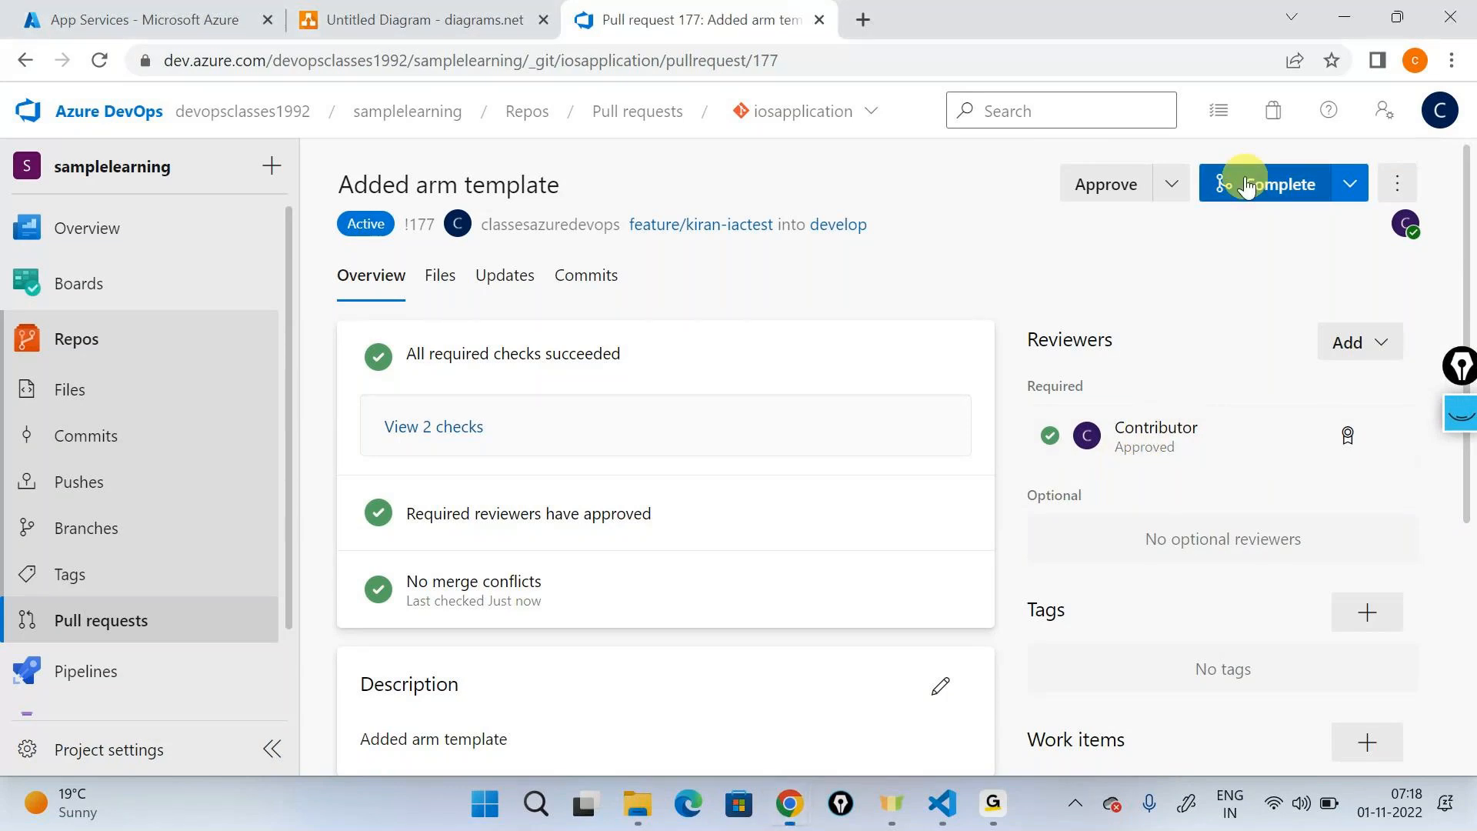
left_click(1248, 192)
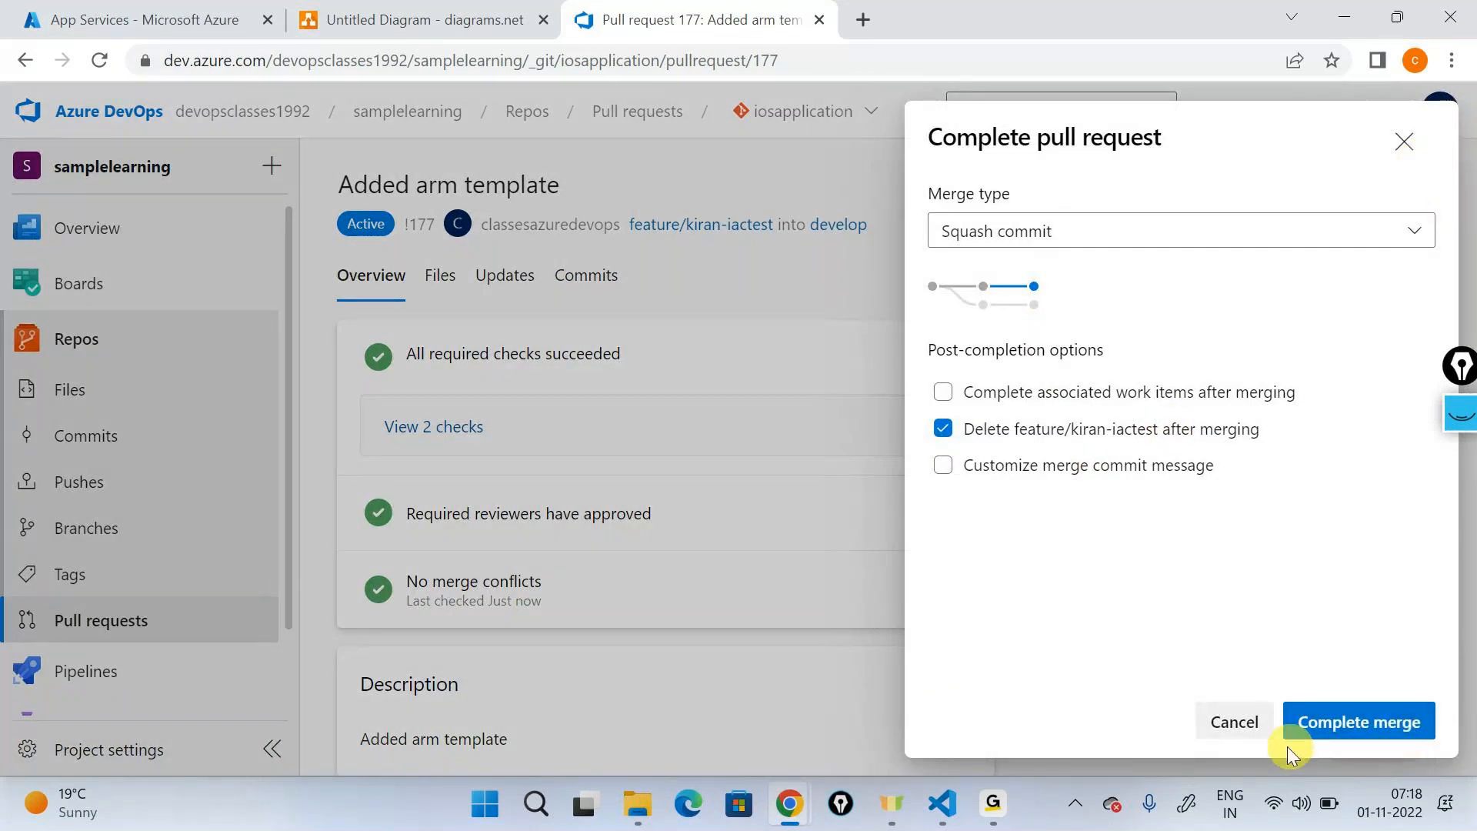
left_click(1342, 739)
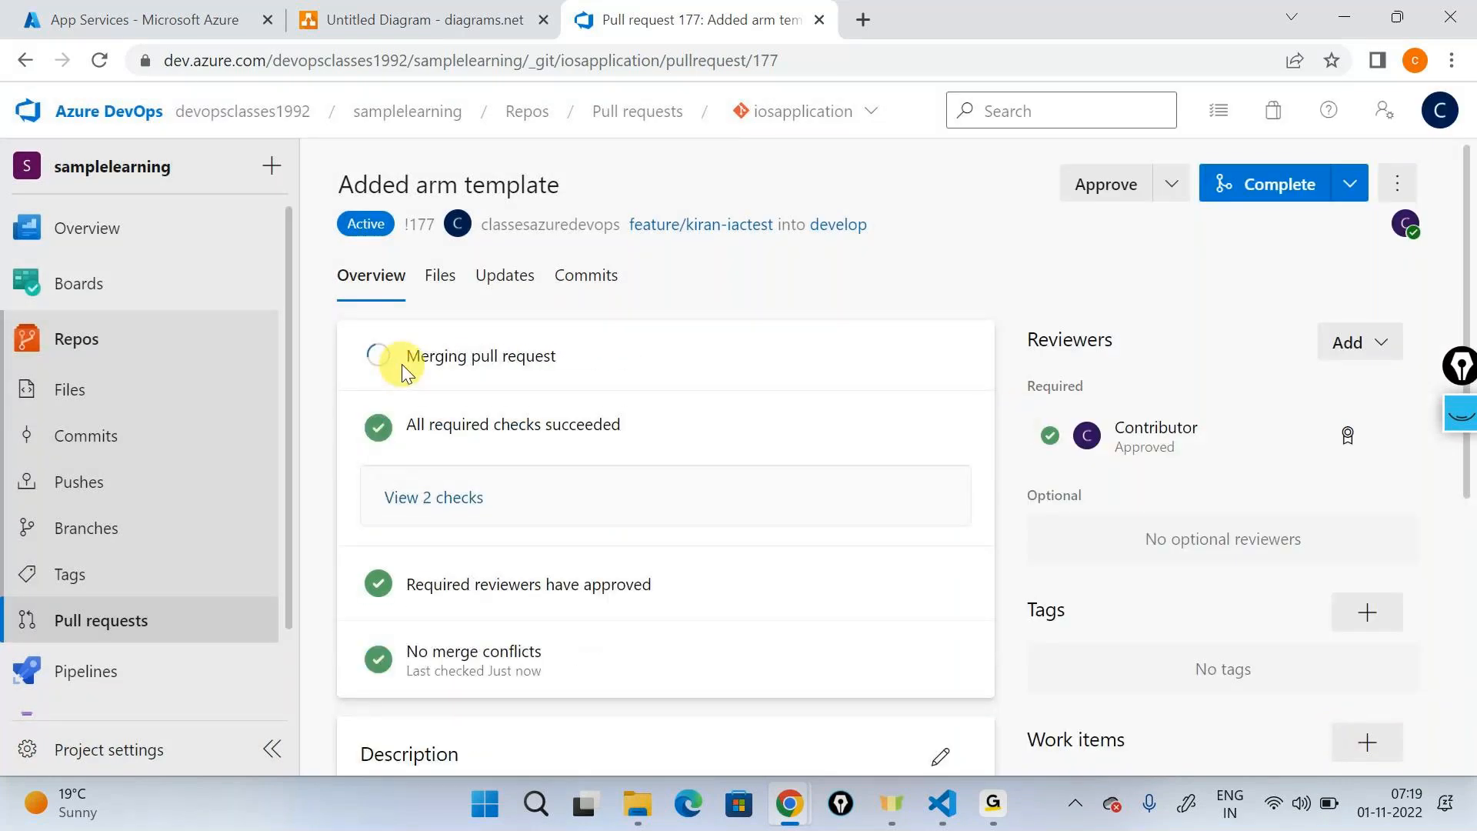
left_click_drag(402, 361, 567, 354)
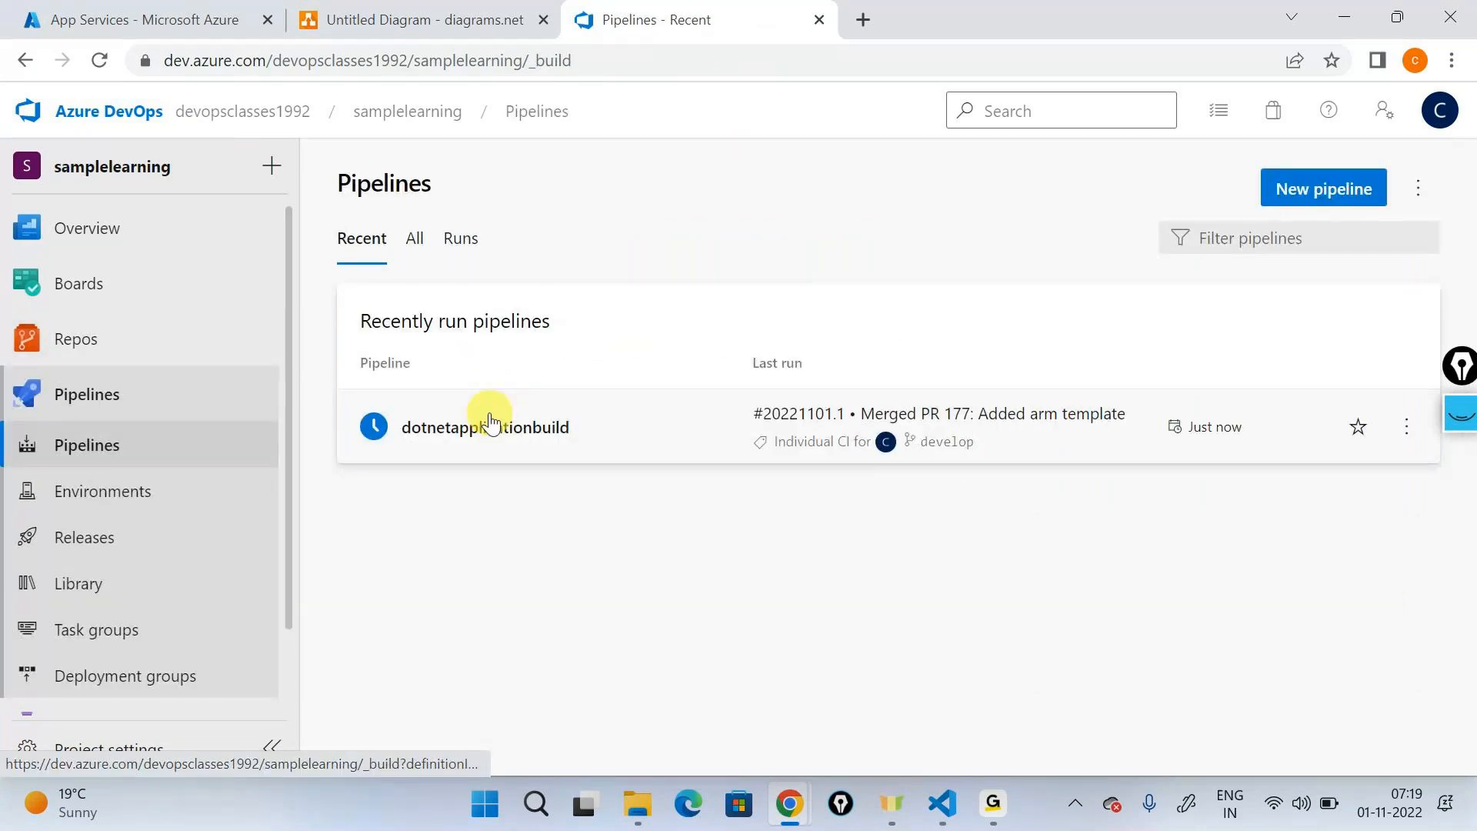
- Open the dotnetapplicationbuild pipeline's run for the merged "Added arm template" pull request and cancel it
left_click(489, 424)
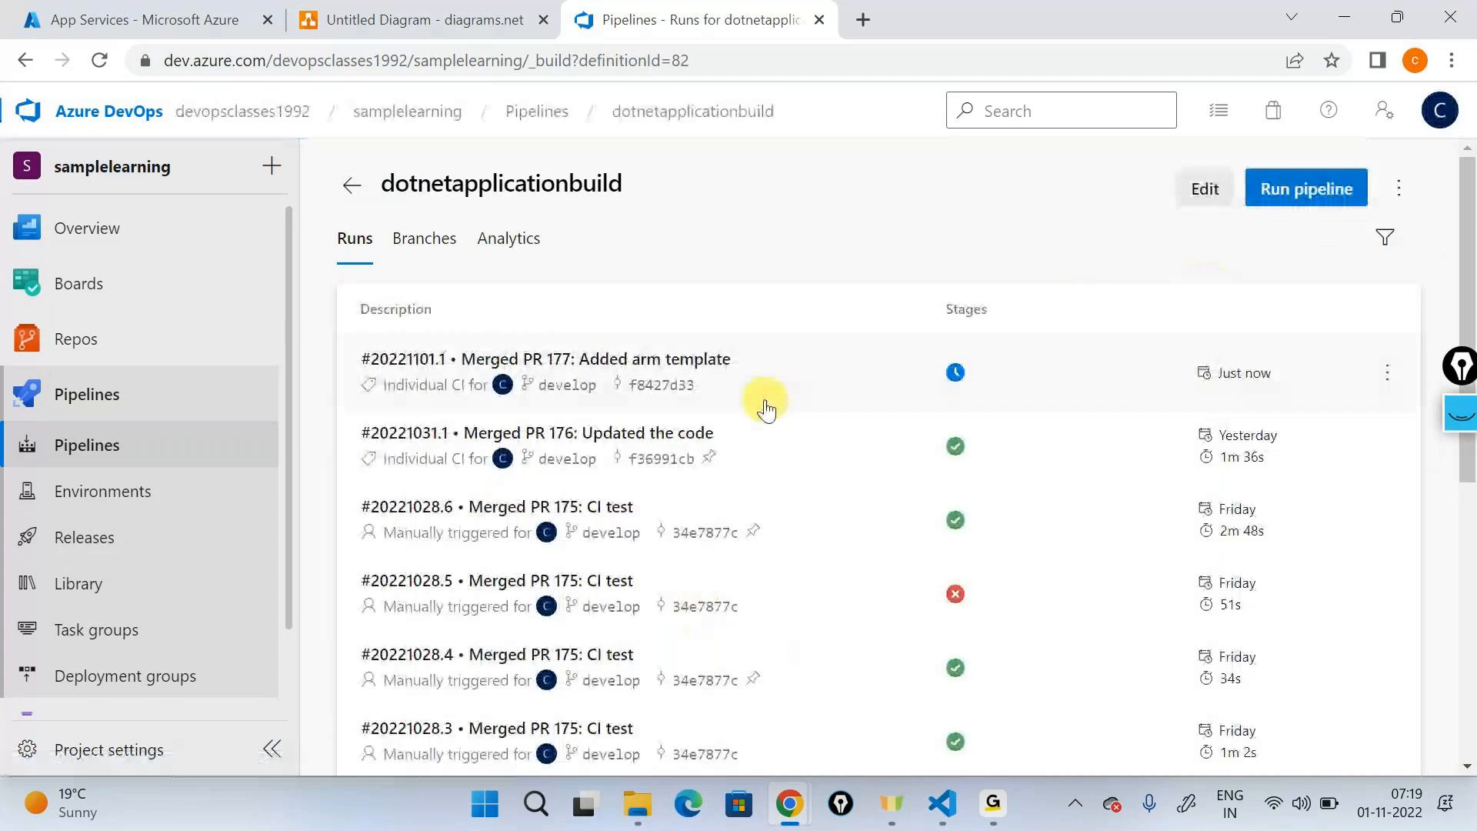
left_click(763, 387)
left_click(1342, 189)
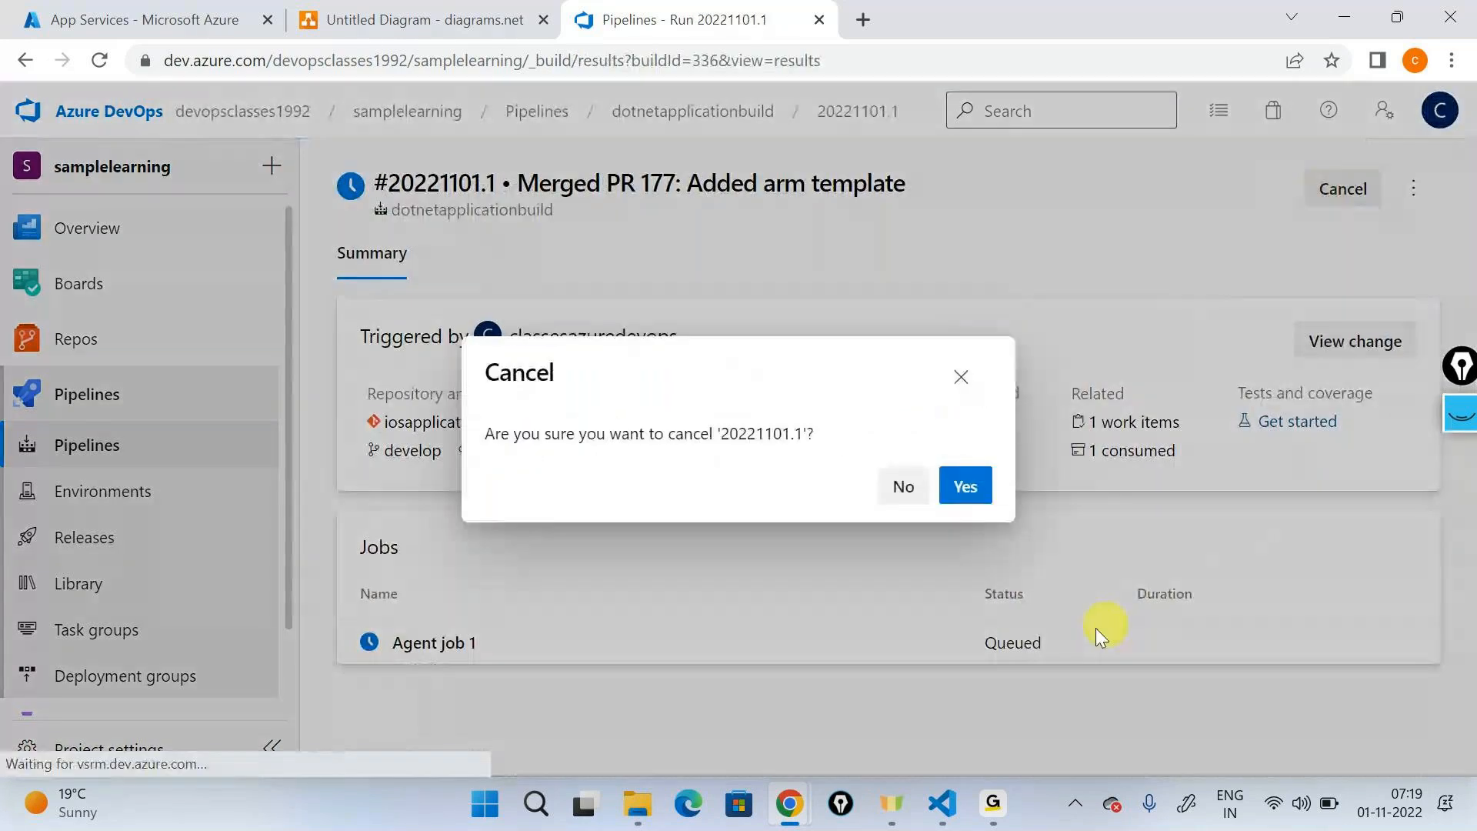
left_click(1226, 619)
left_click(516, 329)
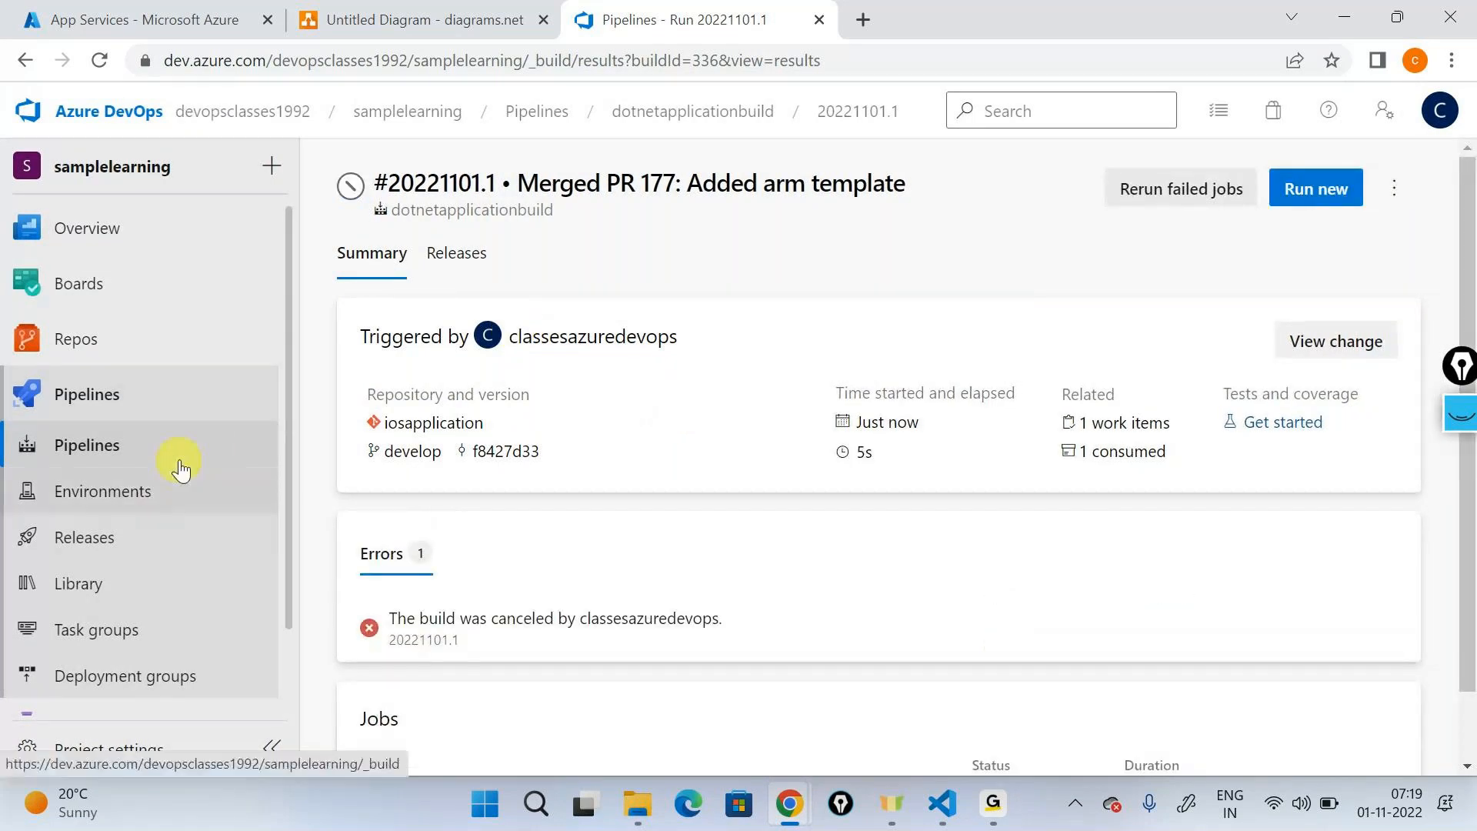
- Open the dotnetapplicationbuild pipeline definition for editing from the cancelled run
scroll(181, 469, "down", 1)
scroll(1135, 400, "down", 1)
scroll(1098, 370, "up", 1)
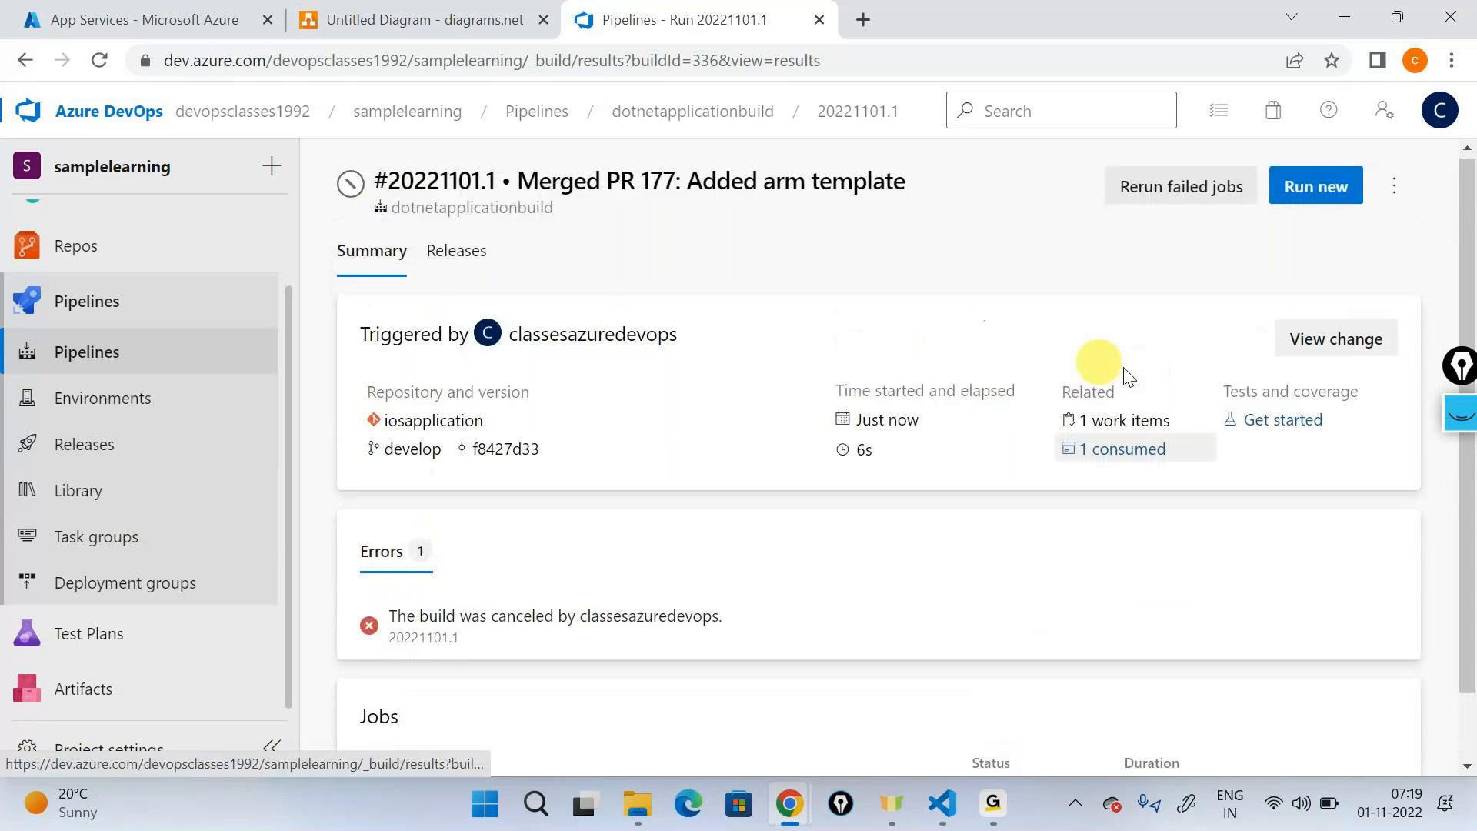
left_click(1394, 189)
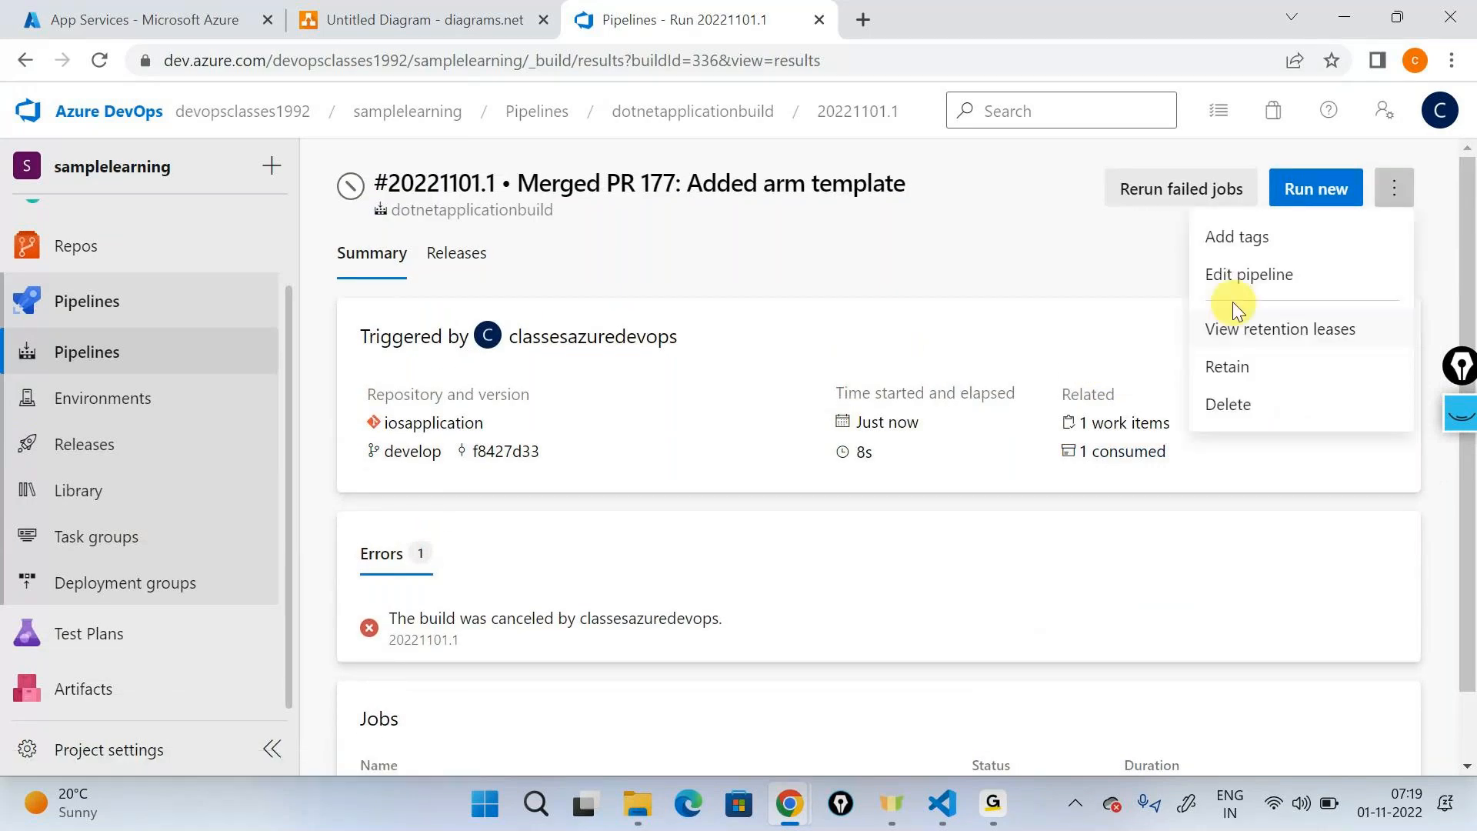
left_click(1231, 291)
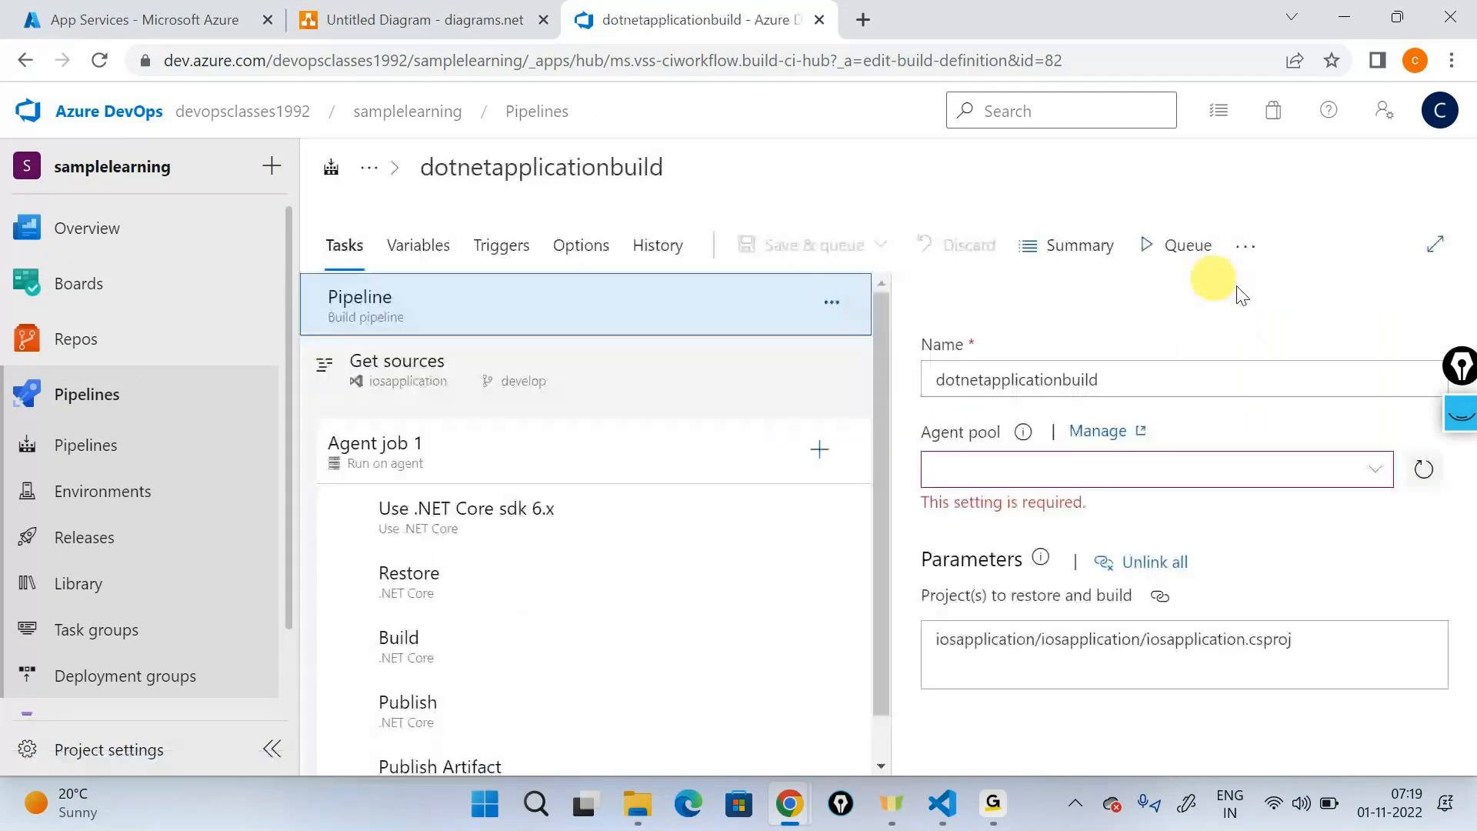
- Annotate the screen with the pen: bracket the agent job's tasks, label them "Code build" in a box, and write a circled "Copy"
left_click(1466, 420)
left_click(1471, 477)
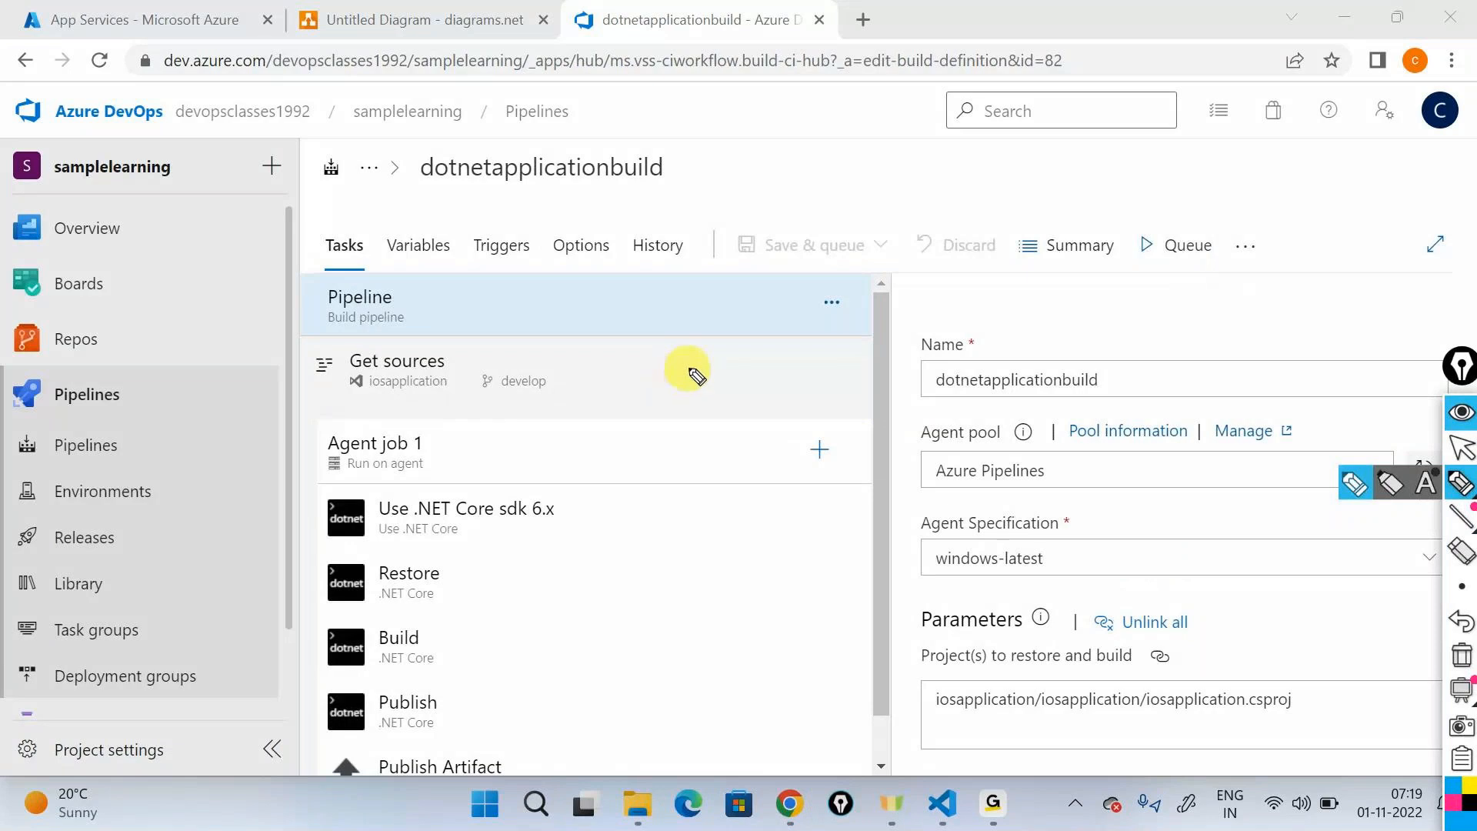
mouse_move(632, 456)
left_mouse_down()
mouse_move(648, 460)
mouse_move(660, 568)
mouse_move(750, 794)
left_mouse_up()
left_click_drag(727, 555, 748, 566)
left_click_drag(757, 550, 805, 539)
mouse_move(810, 520)
left_mouse_down()
mouse_move(824, 504)
mouse_move(822, 524)
left_mouse_up()
left_click_drag(842, 500, 847, 477)
mouse_move(742, 615)
left_mouse_down()
mouse_move(824, 445)
mouse_move(693, 567)
left_mouse_up()
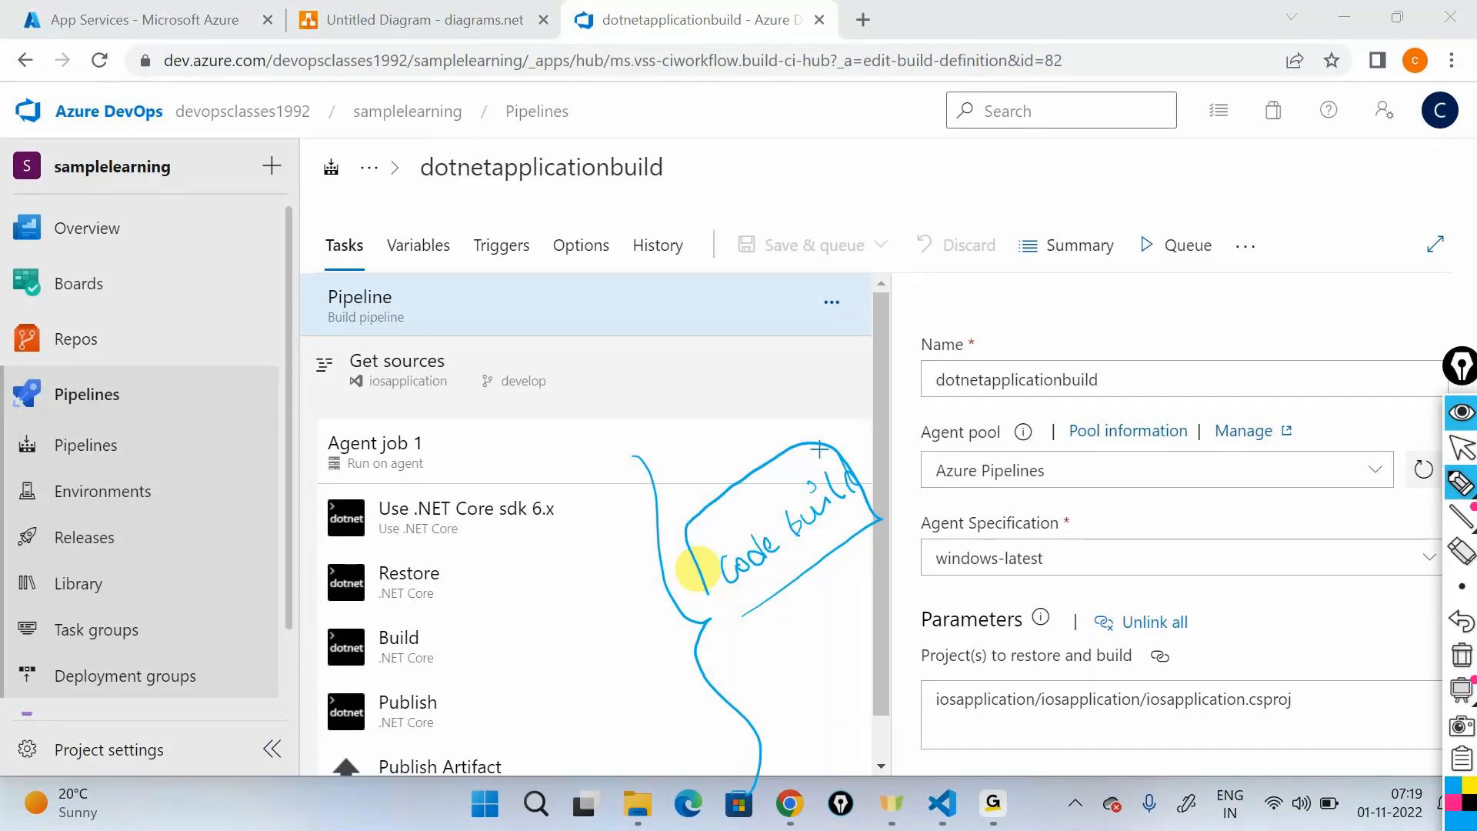
mouse_move(1128, 290)
left_mouse_down()
mouse_move(1124, 322)
mouse_move(1151, 308)
mouse_move(1230, 320)
left_mouse_up()
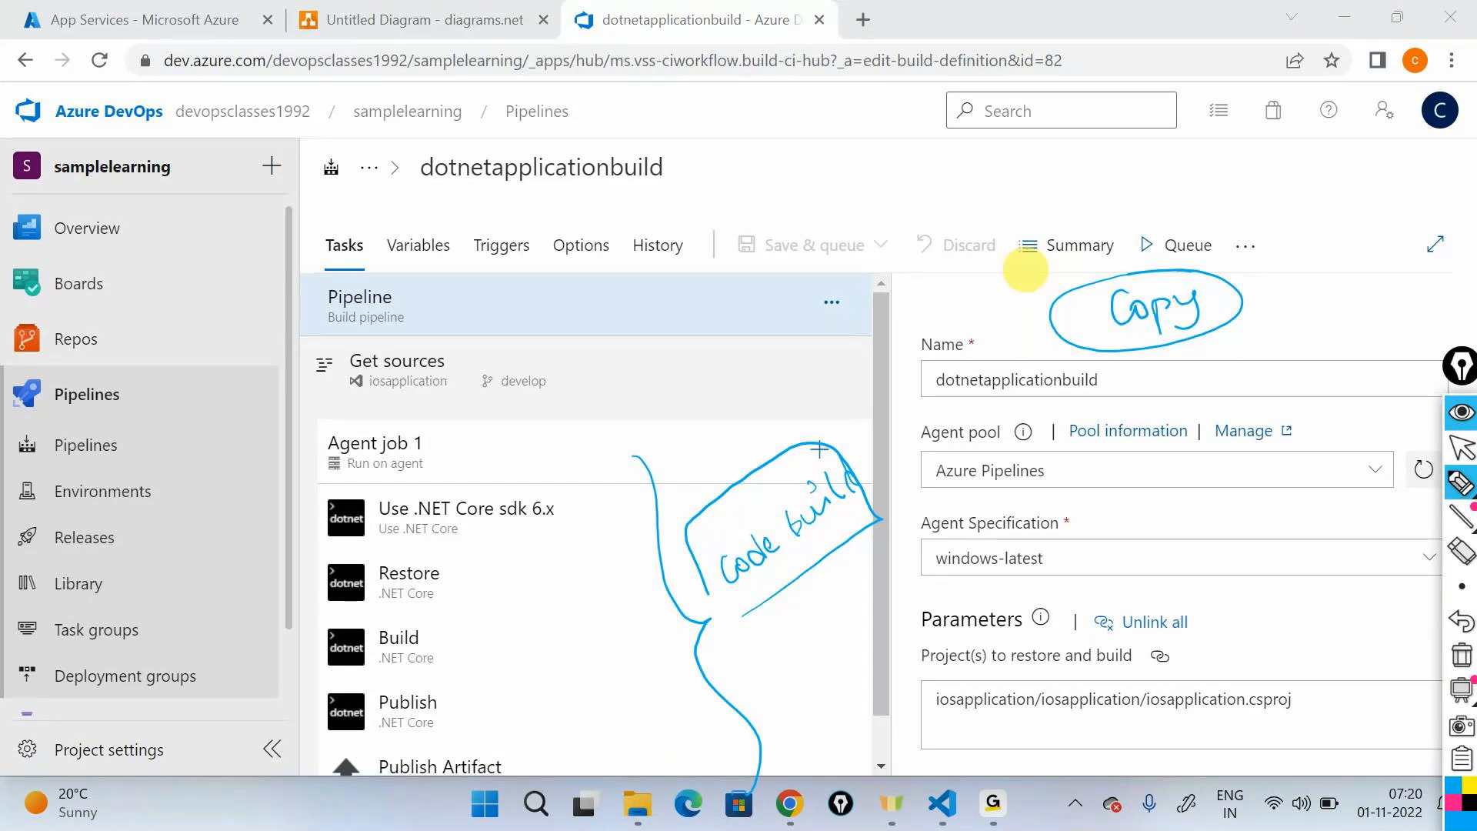
- Draw a pen arrow to Repos and write circled "Repo" and "Artifacts" labels joined by an arrow
left_click_drag(222, 267, 123, 338)
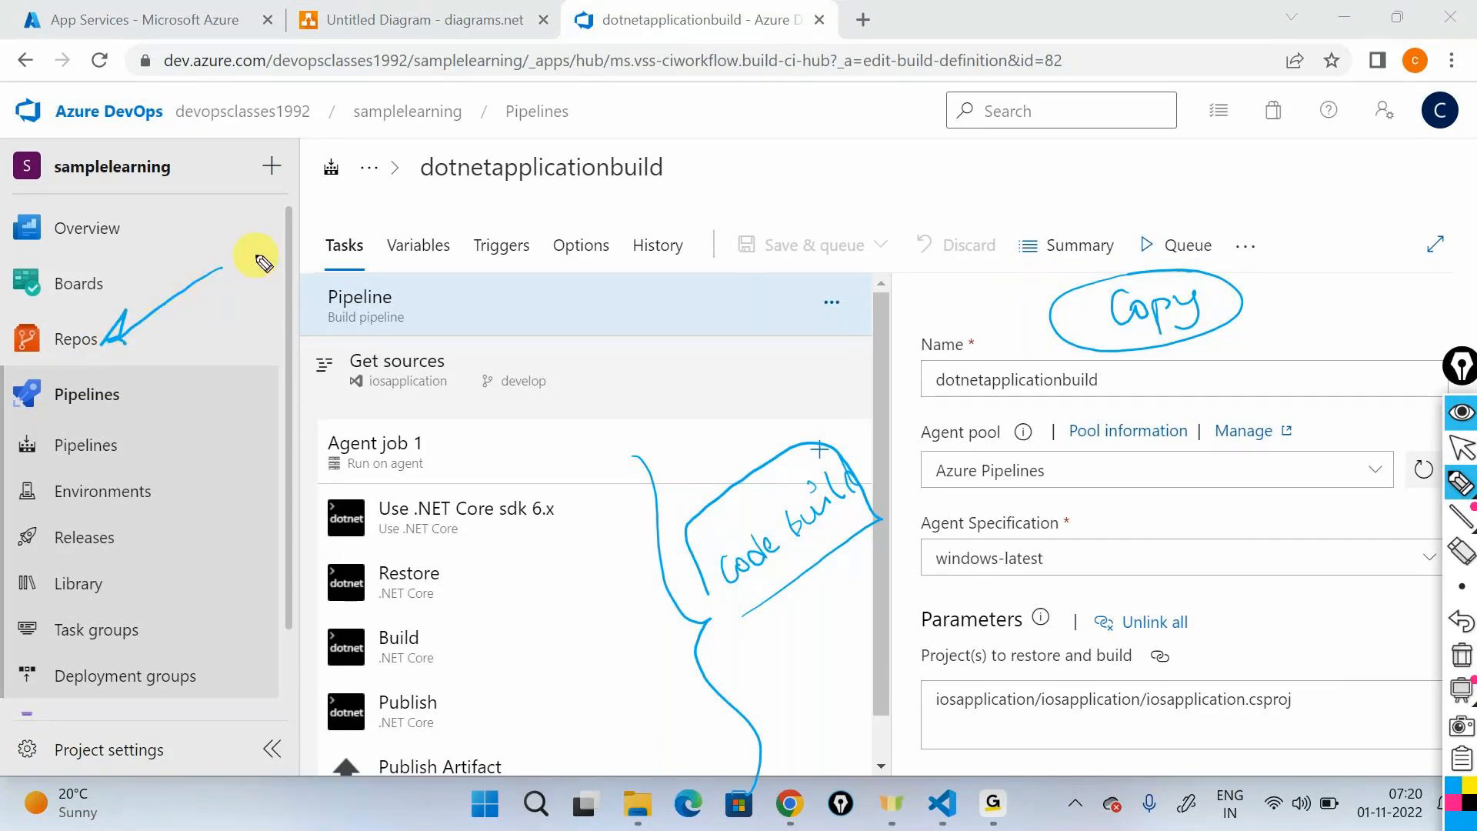
mouse_move(841, 176)
left_mouse_down()
mouse_move(859, 138)
mouse_move(851, 150)
mouse_move(1081, 153)
mouse_move(1137, 139)
mouse_move(1182, 159)
mouse_move(1377, 129)
mouse_move(1131, 115)
left_mouse_up()
mouse_move(892, 120)
left_mouse_down()
mouse_move(957, 164)
mouse_move(946, 127)
left_mouse_up()
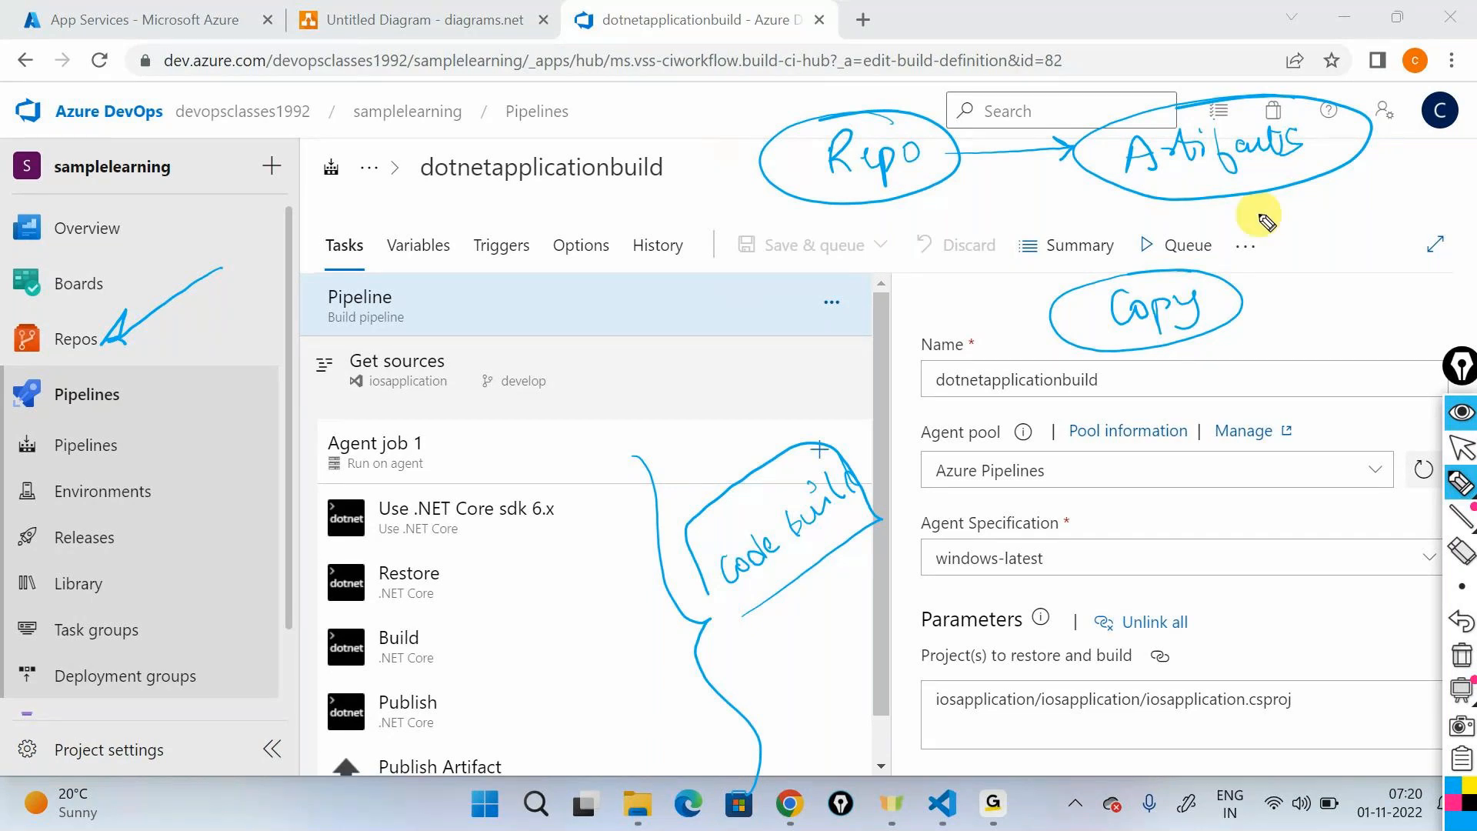
- Write "Build. Artifacts staging directory" in brackets beneath the Artifacts label, and clear all pen annotations
left_click_drag(1262, 211, 1266, 239)
mouse_move(1260, 216)
left_mouse_down()
mouse_move(1280, 206)
mouse_move(1296, 231)
mouse_move(1370, 204)
left_mouse_up()
left_click(1384, 188)
mouse_move(1302, 282)
left_mouse_down()
mouse_move(1304, 256)
mouse_move(1313, 270)
mouse_move(1425, 221)
mouse_move(1320, 304)
mouse_move(1381, 304)
mouse_move(1410, 273)
mouse_move(1414, 309)
mouse_move(1352, 356)
mouse_move(1460, 321)
left_mouse_up()
left_click_drag(1252, 207, 1289, 349)
left_click_drag(1396, 156, 1464, 316)
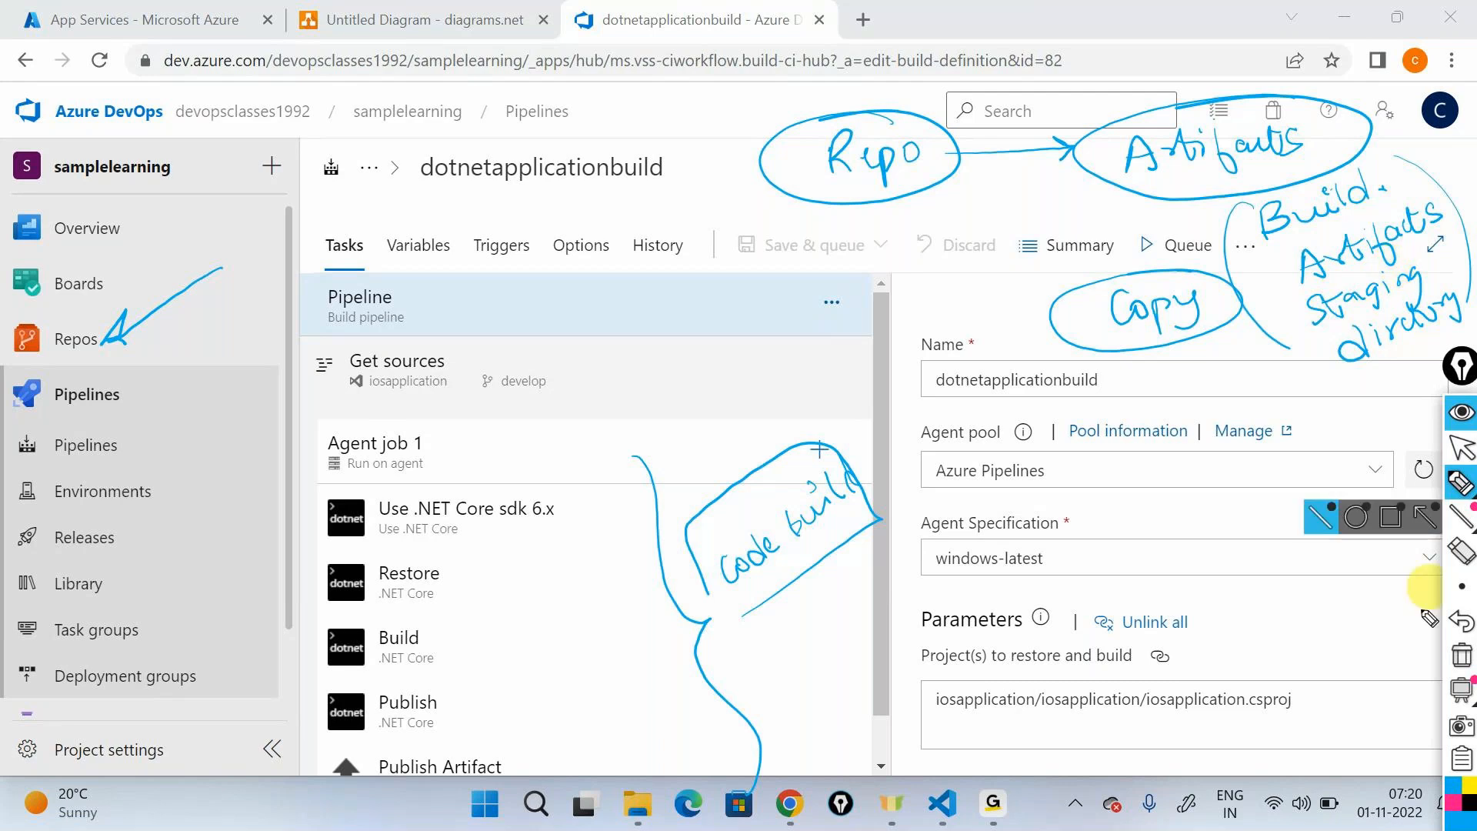
left_click(1459, 654)
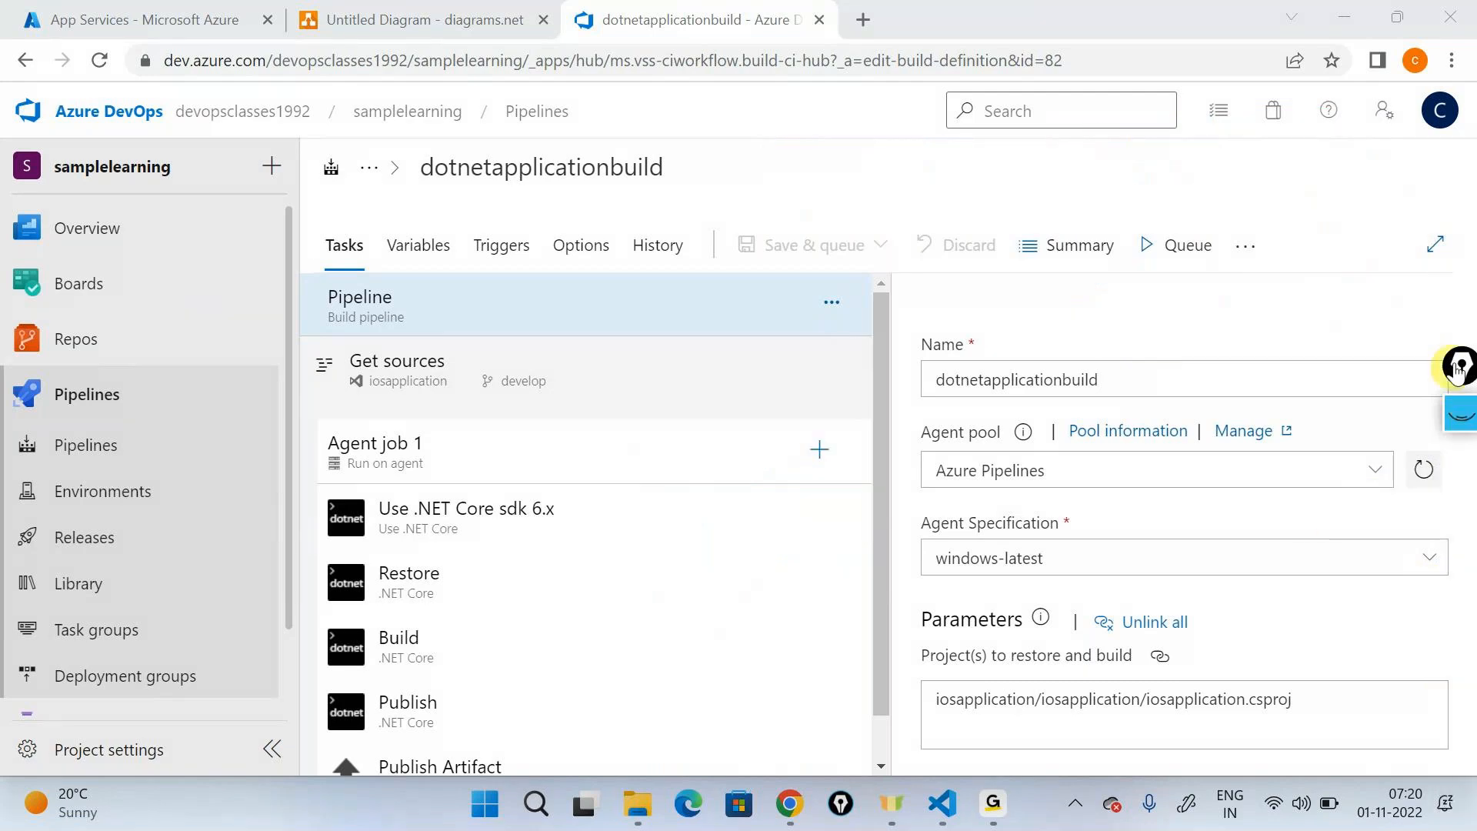
- Add a Copy files task to Agent job 1 and place it between Publish and Publish Artifact
scroll(847, 423, "down", 1)
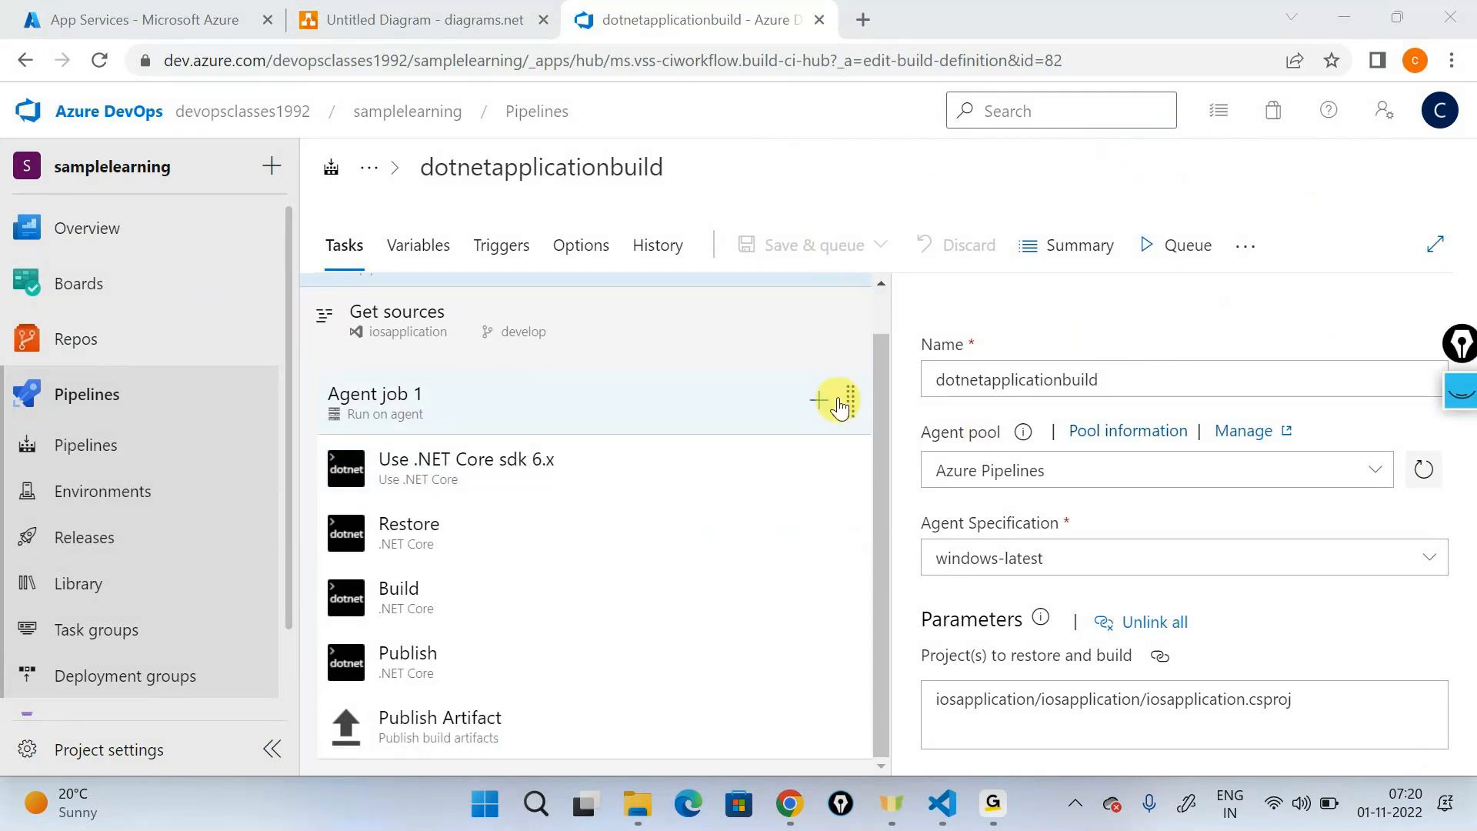
left_click(820, 398)
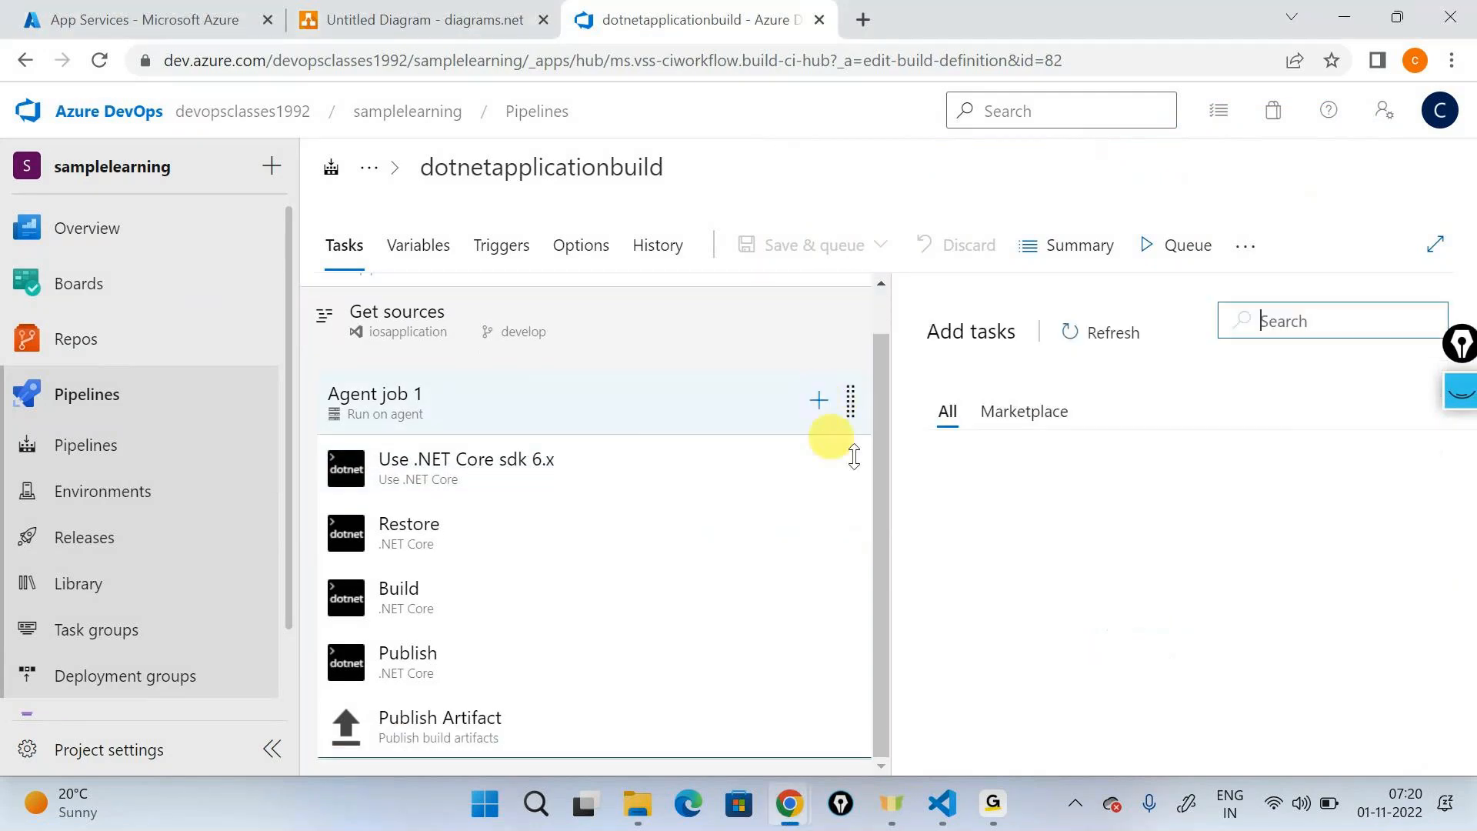
left_click(1295, 324)
type("copy")
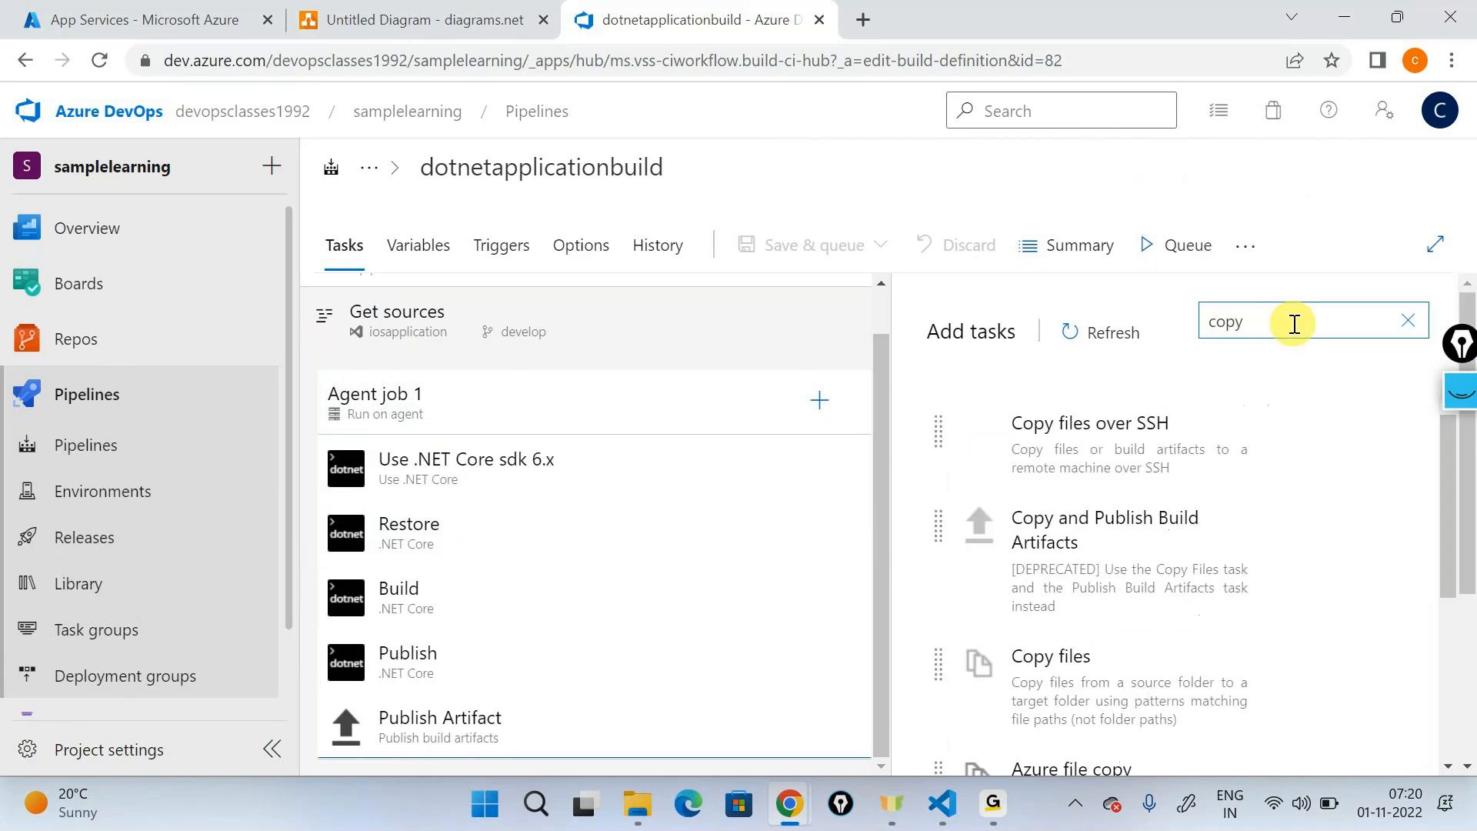
scroll(1115, 520, "down", 2)
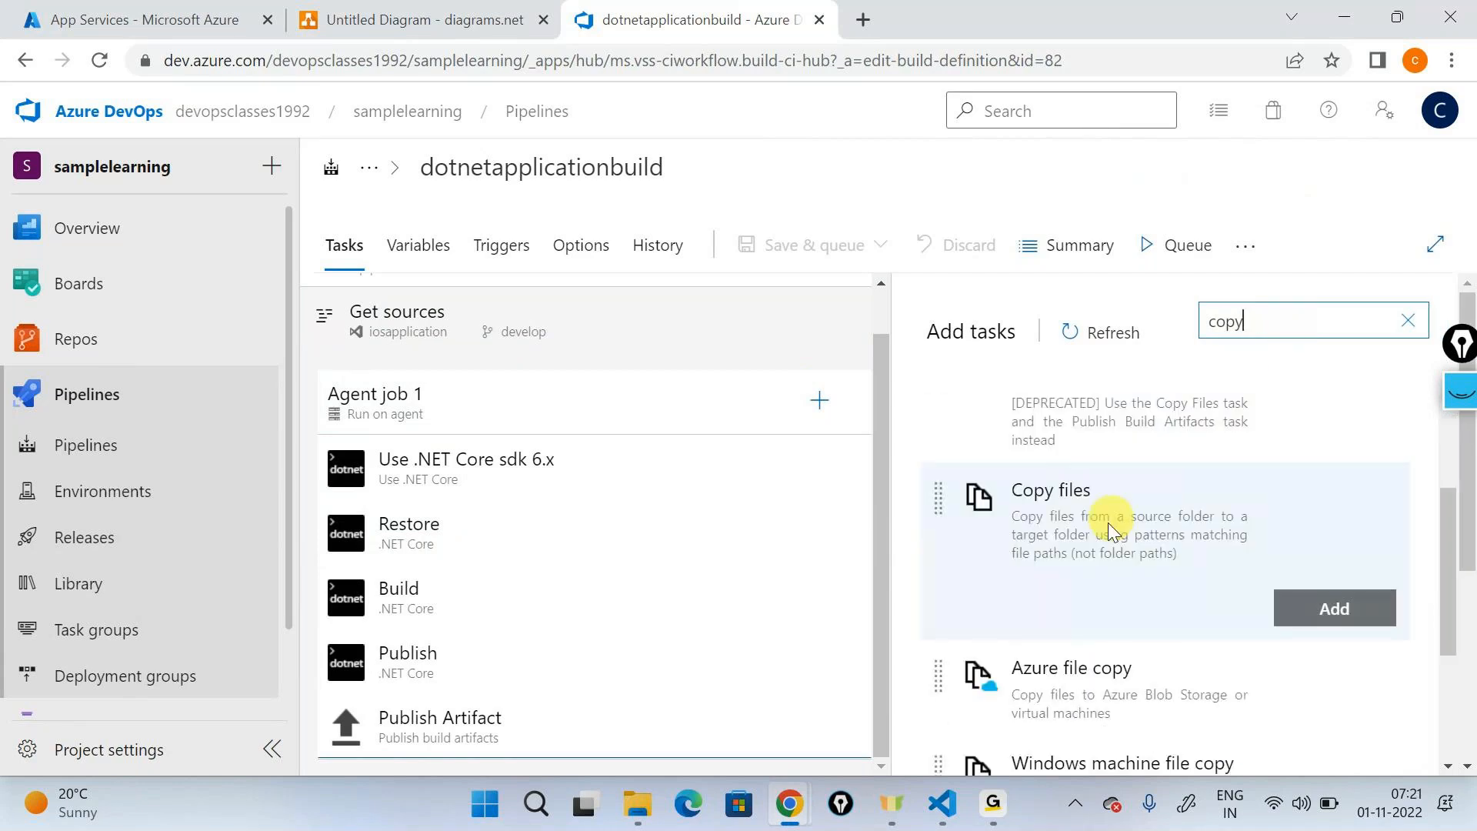
left_click(1322, 615)
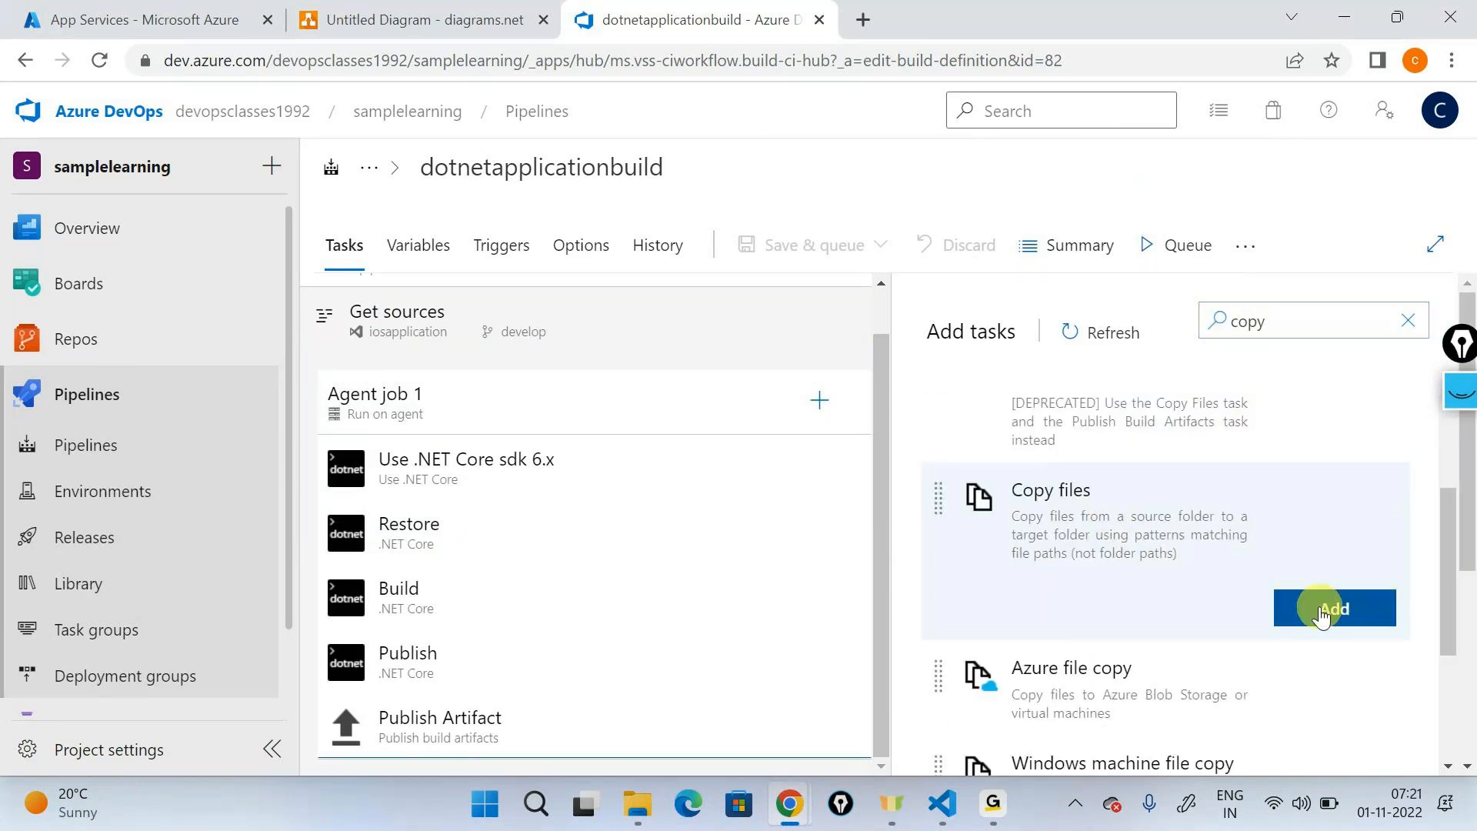
left_click(429, 722)
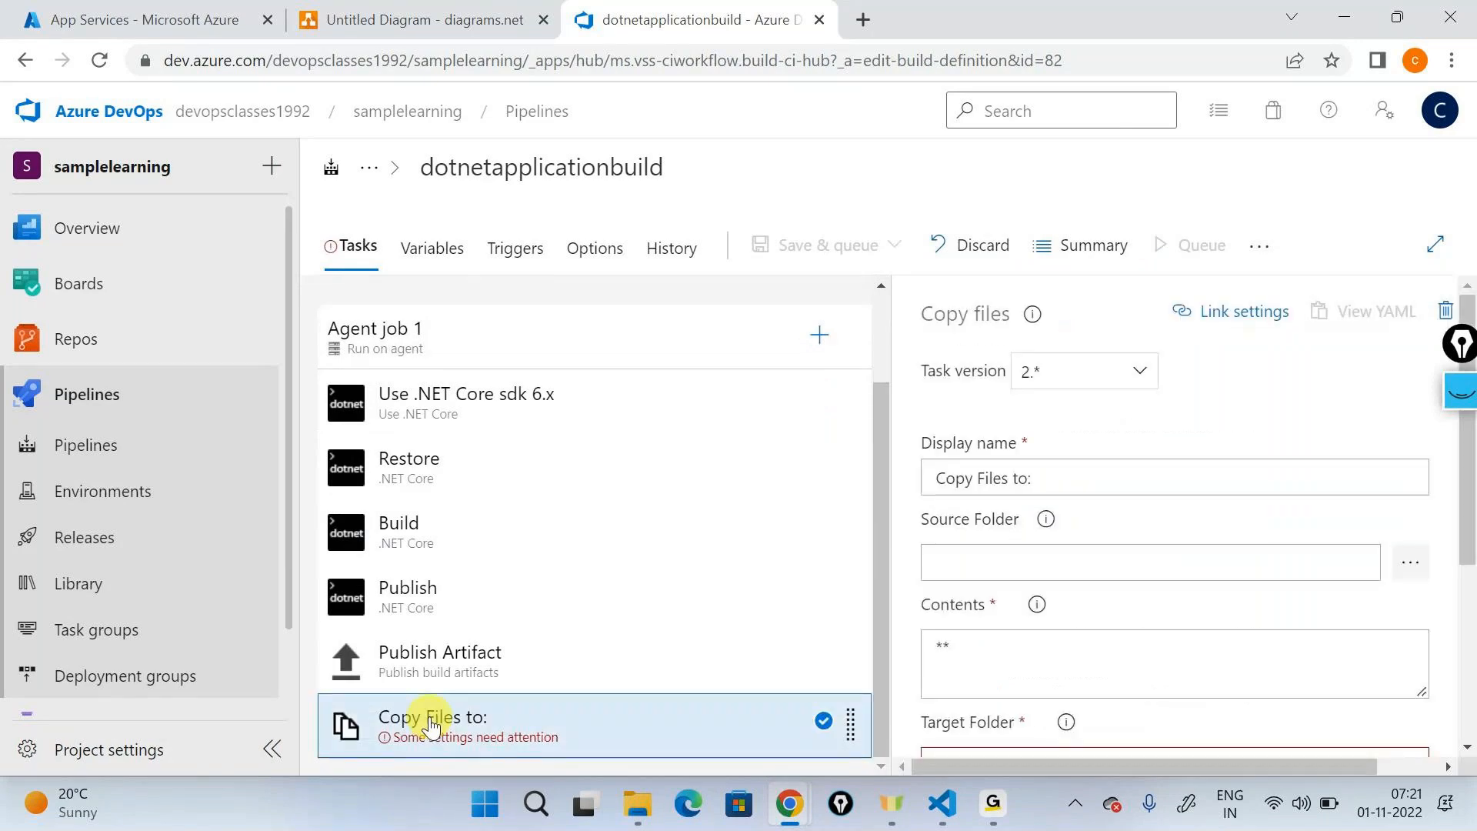
left_click(428, 659)
left_click_drag(420, 718, 423, 626)
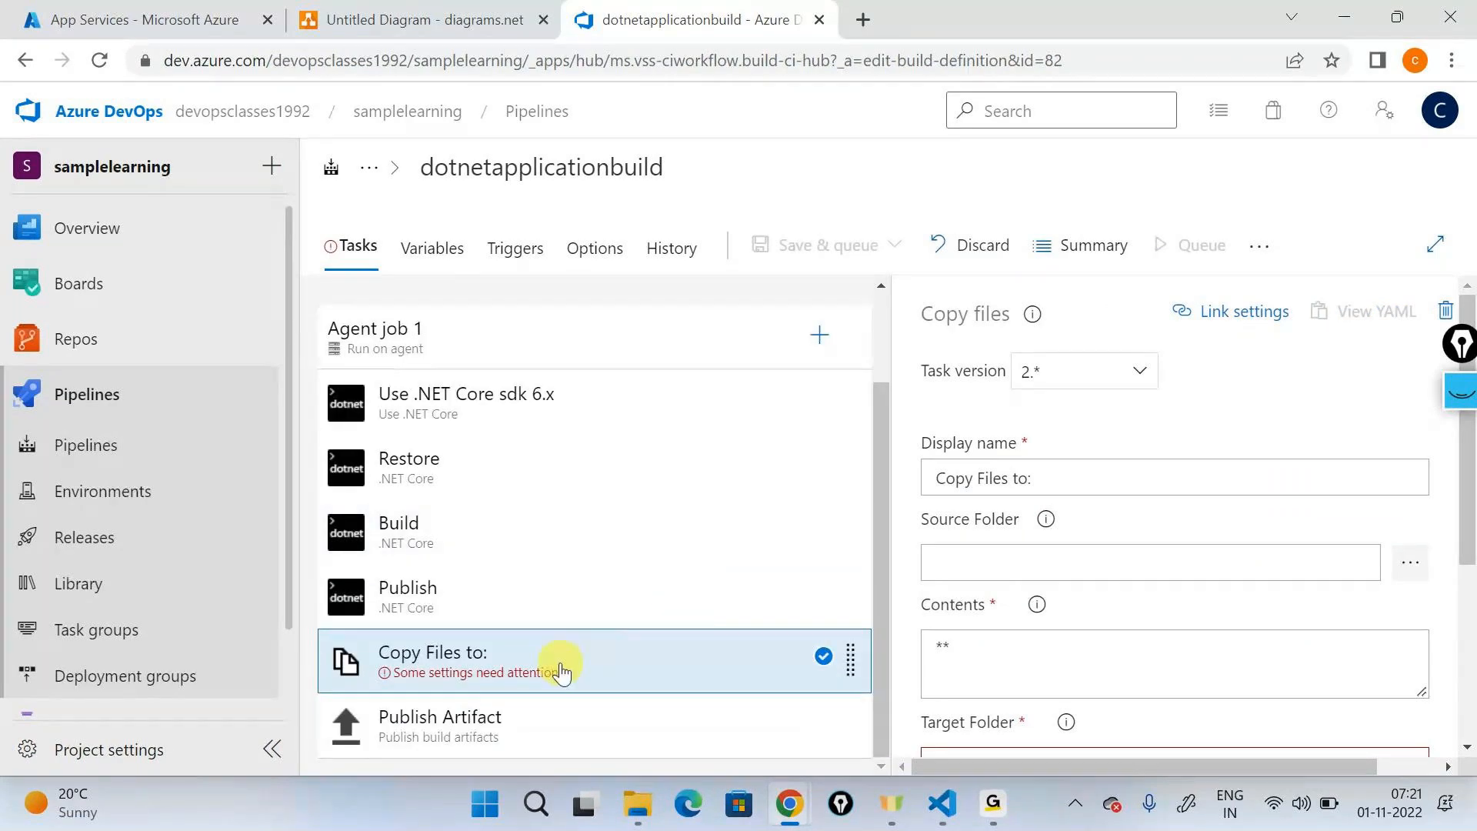
- Set the Copy files task's source folder to the repository's infrasturcture folder
left_click(1158, 483)
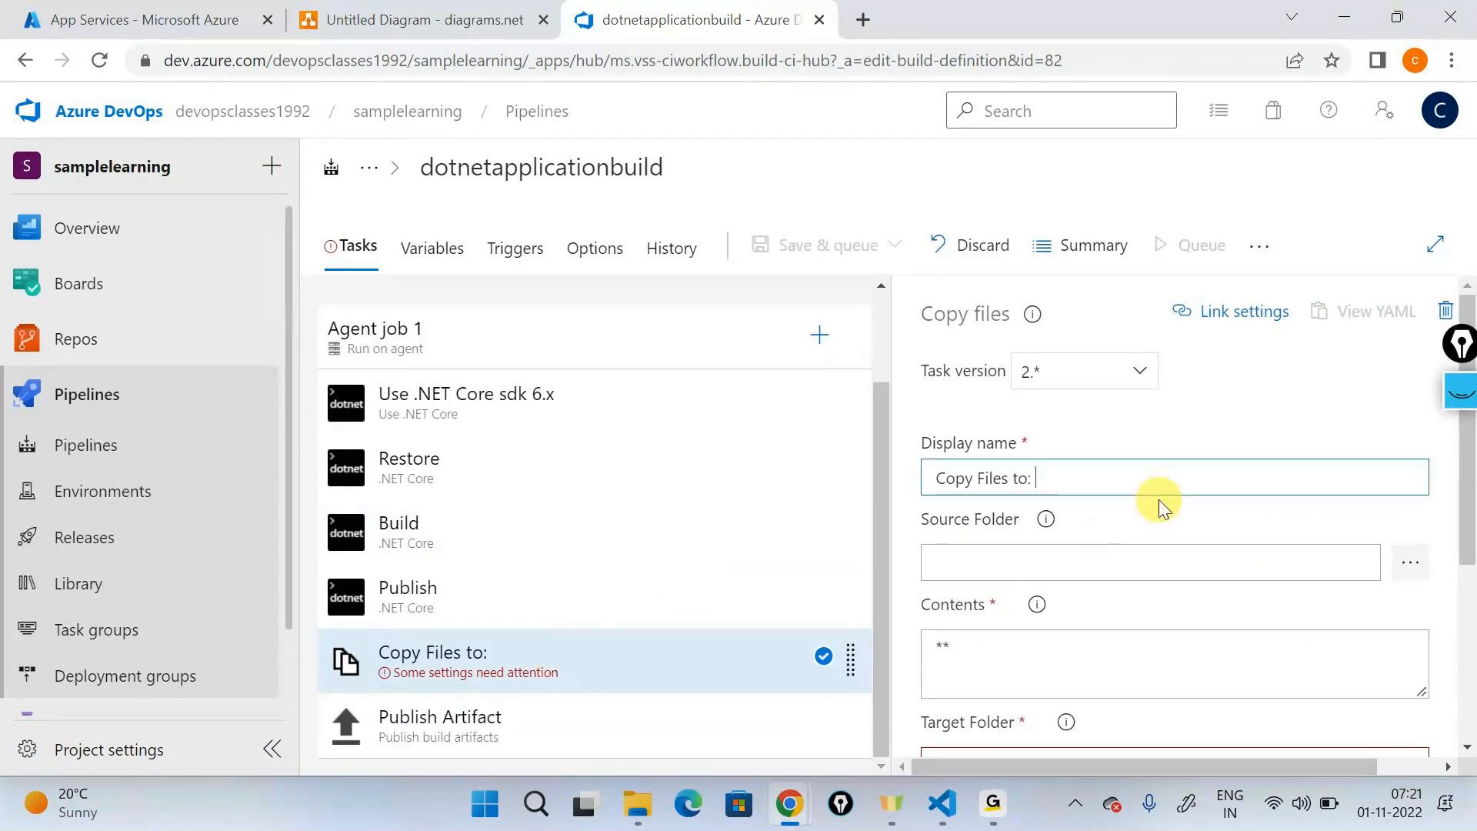
left_click(1410, 562)
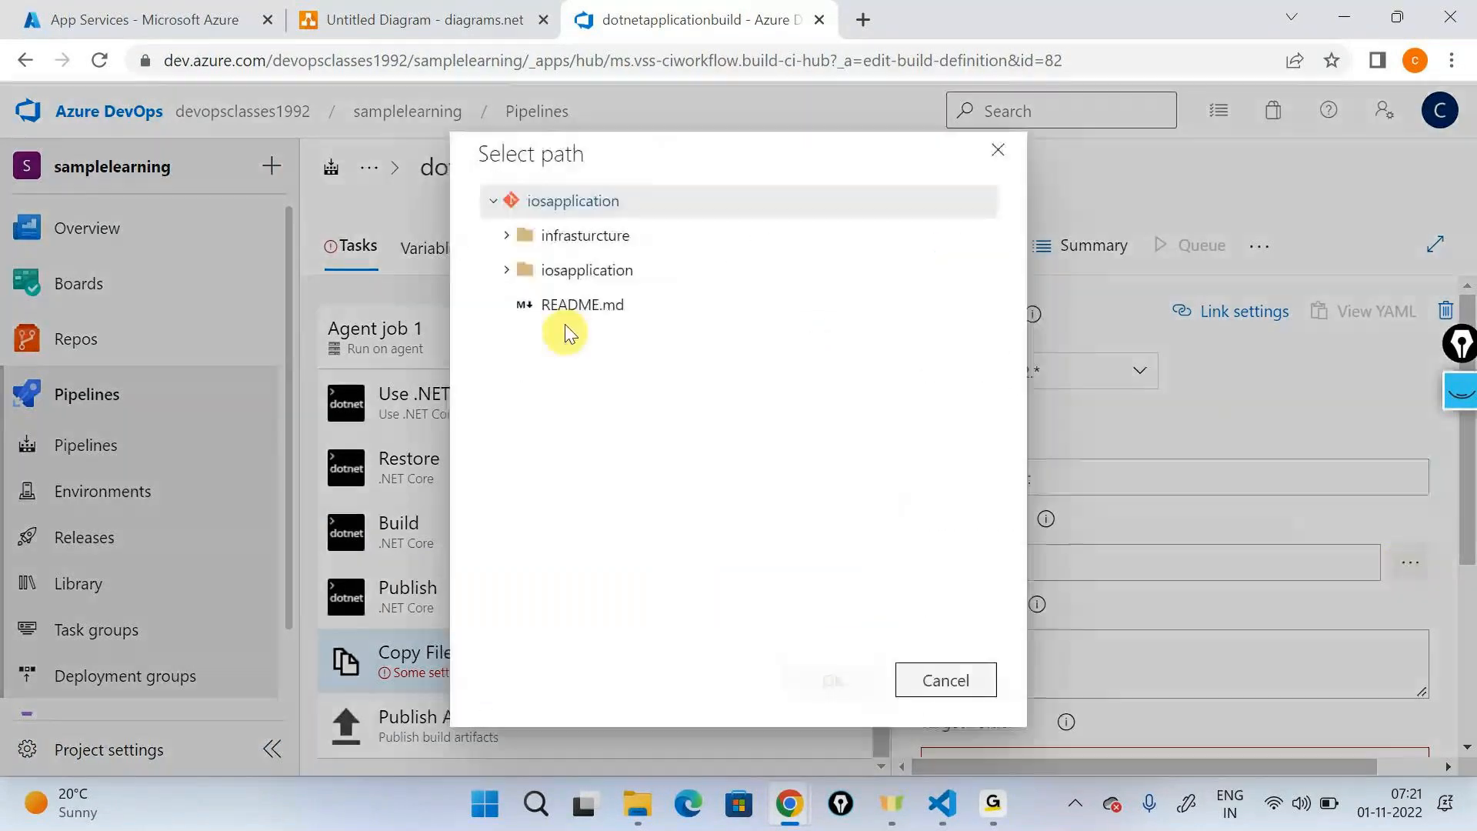
left_click(516, 233)
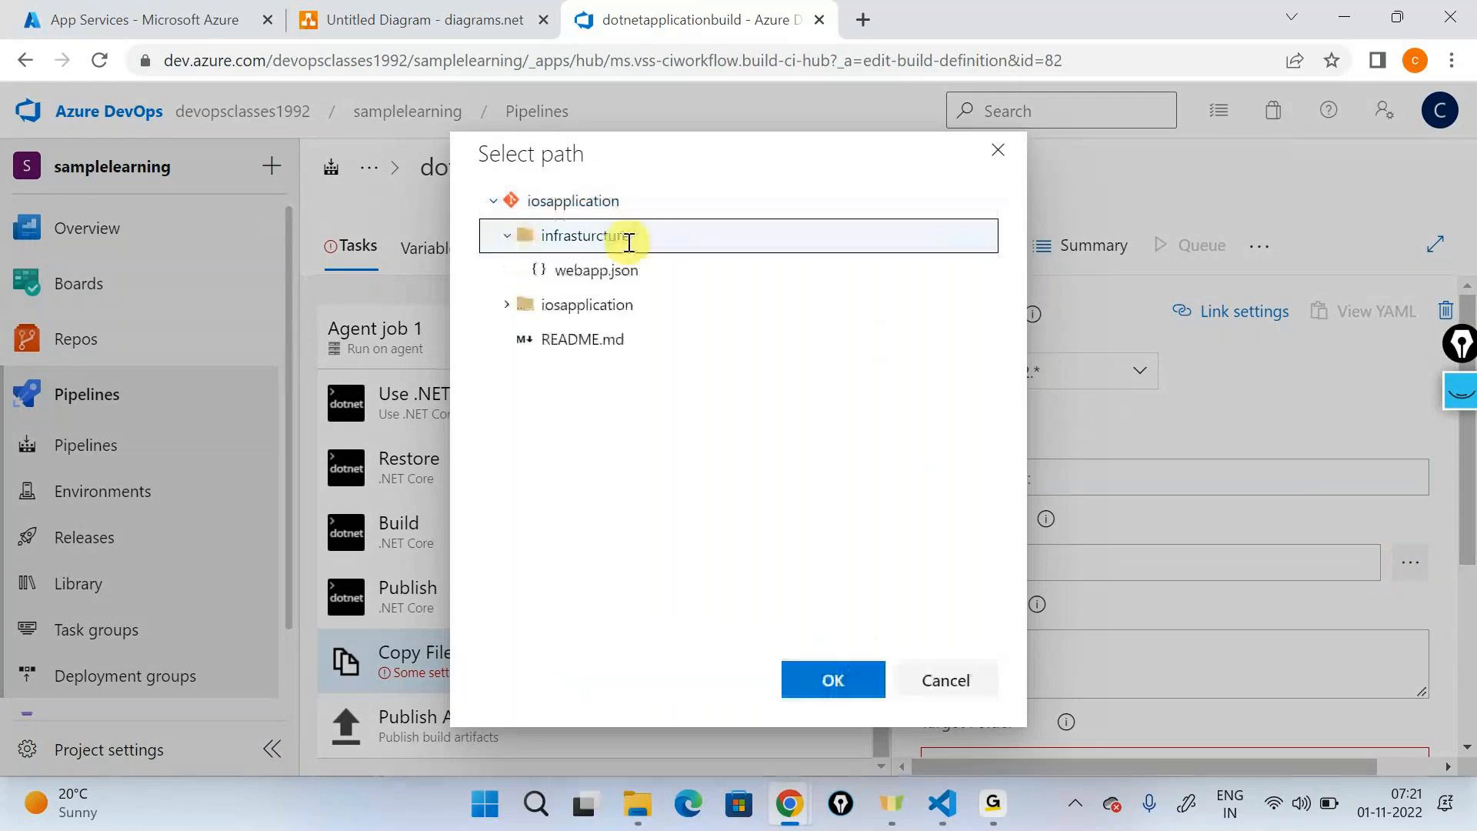
left_click(831, 678)
- Set the Copy files task's contents to webapp.json and check the file name in the repository's infrasturcture folder
double_click(939, 646)
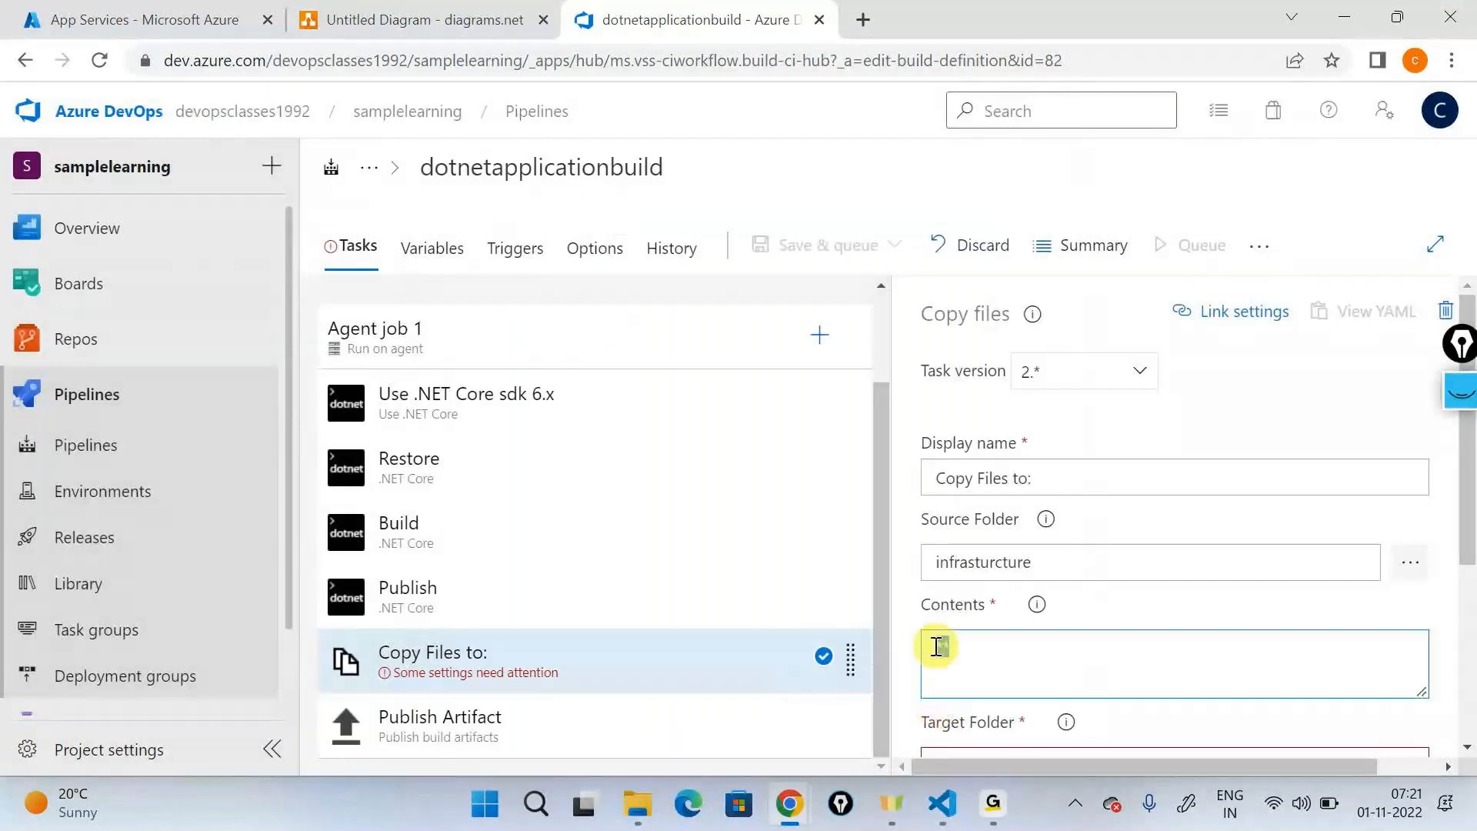
type("webapp.hs")
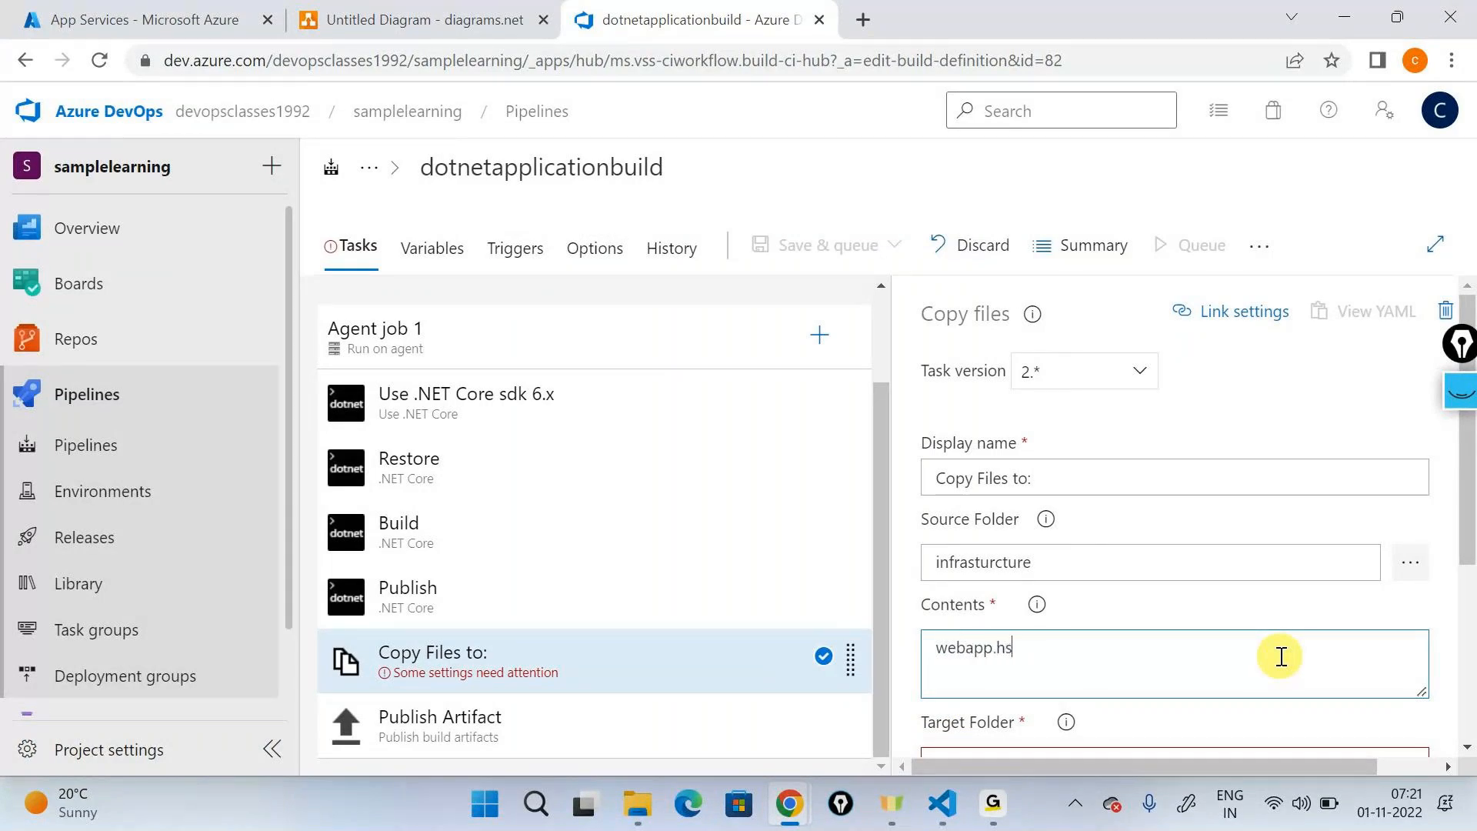
key("BackSpace")
type("json")
left_click(1411, 562)
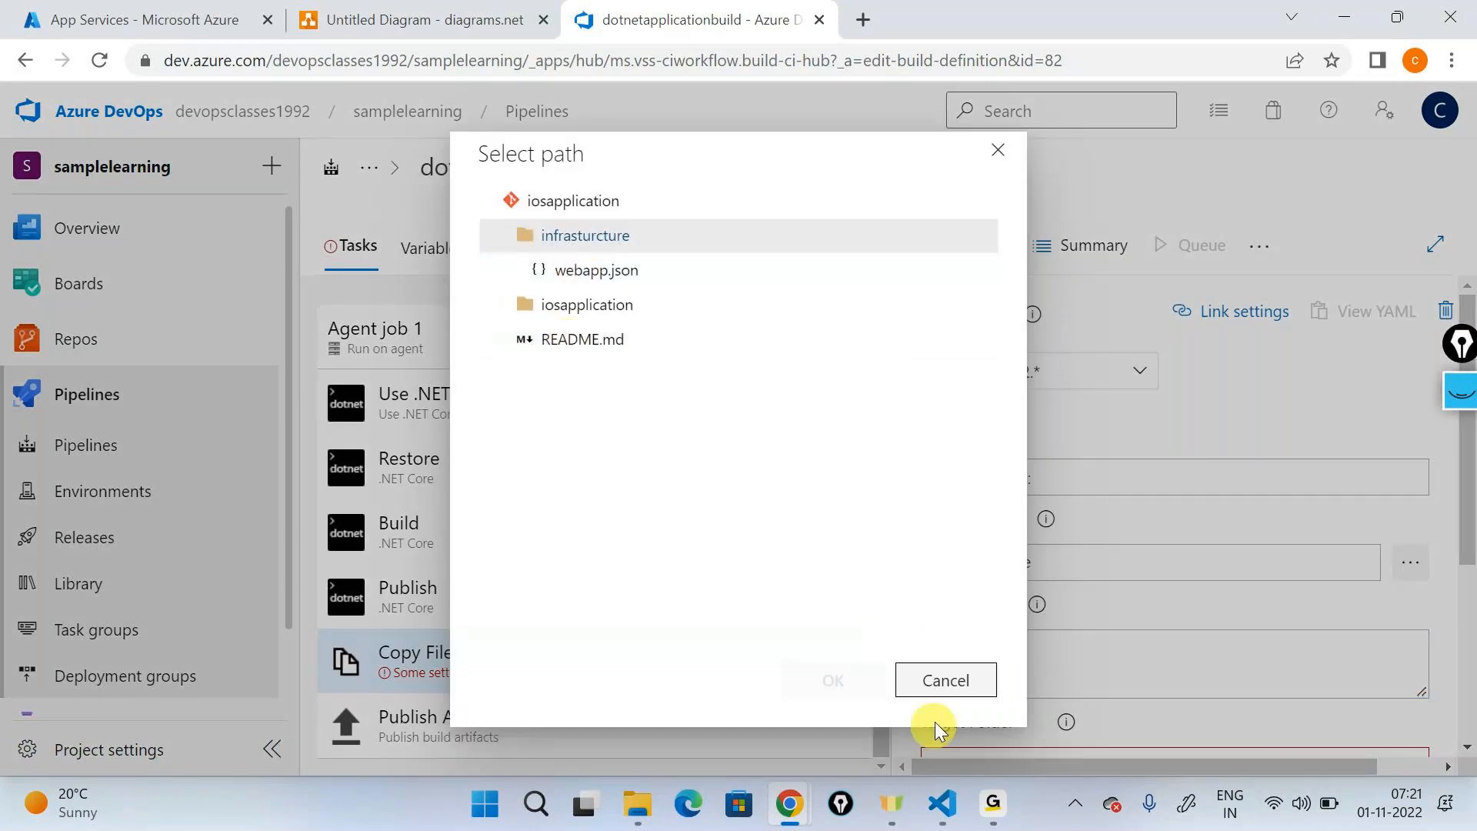
left_click(935, 689)
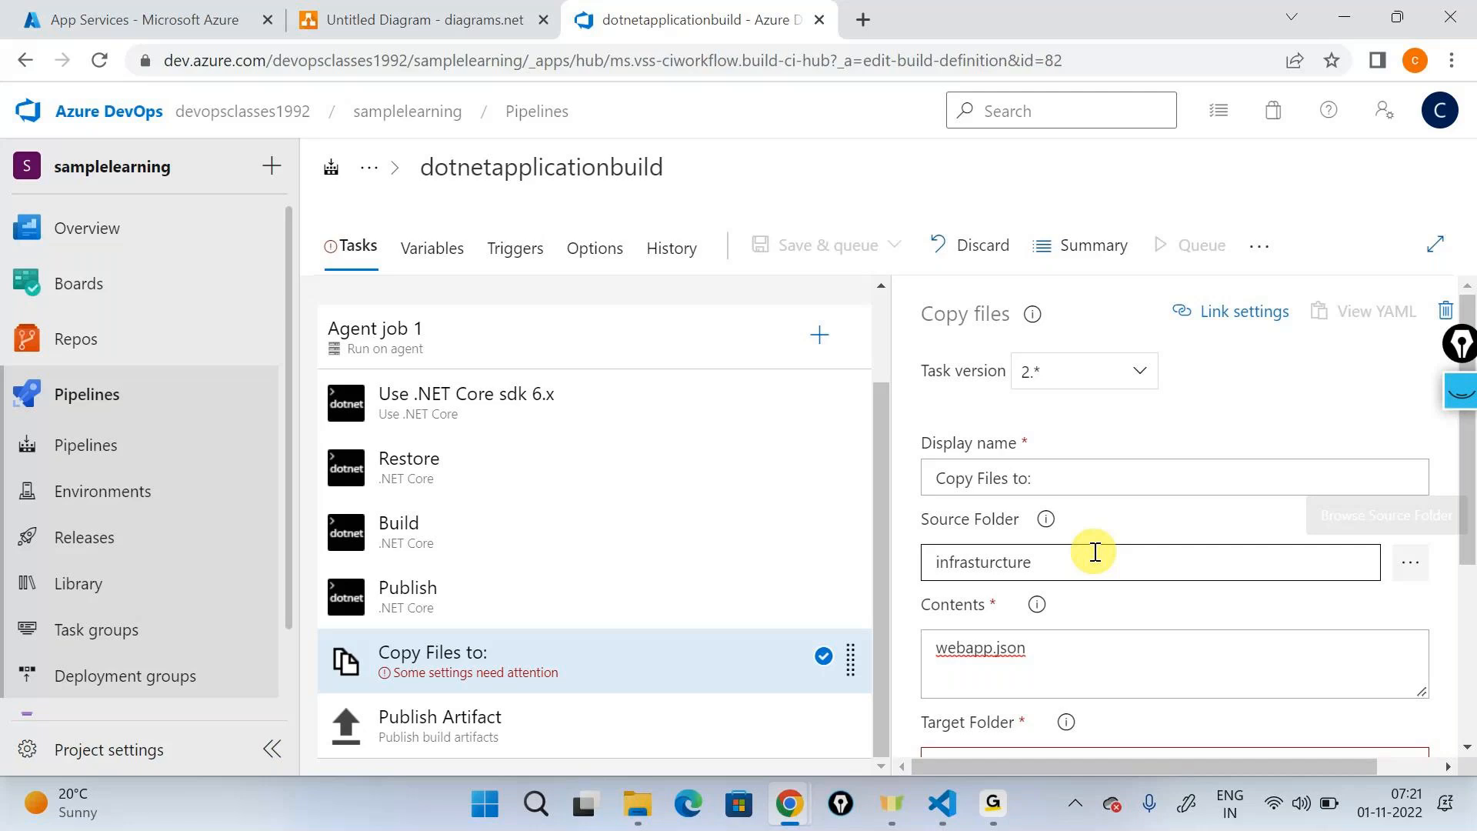
- Set the Copy files task's target folder to $(build.artifactstagingdirectory), taken from the field's help example
scroll(1094, 552, "down", 3)
left_click(1066, 491)
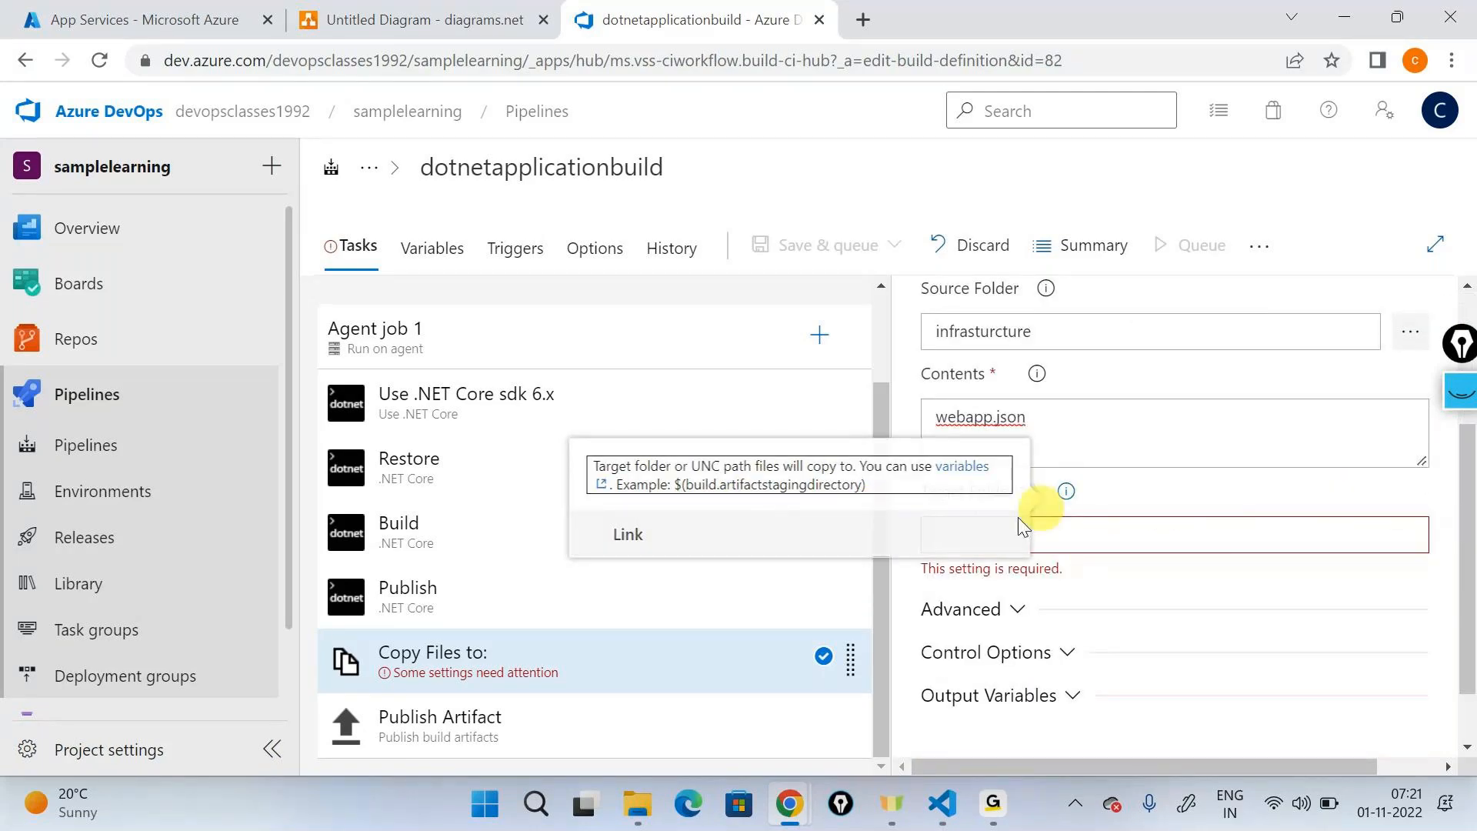
left_click_drag(674, 484, 861, 485)
left_click(1272, 542)
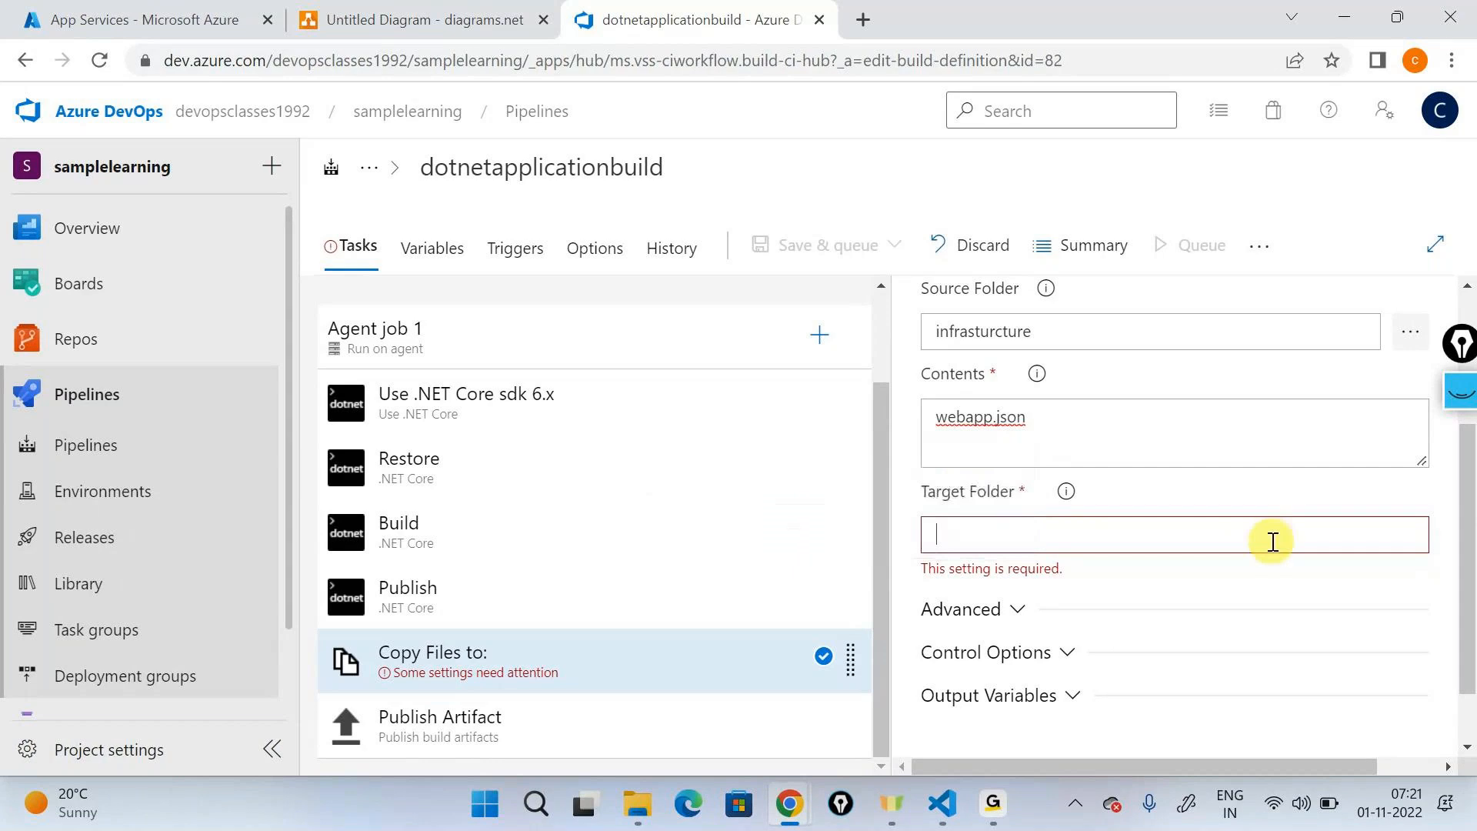
key("ctrl+v")
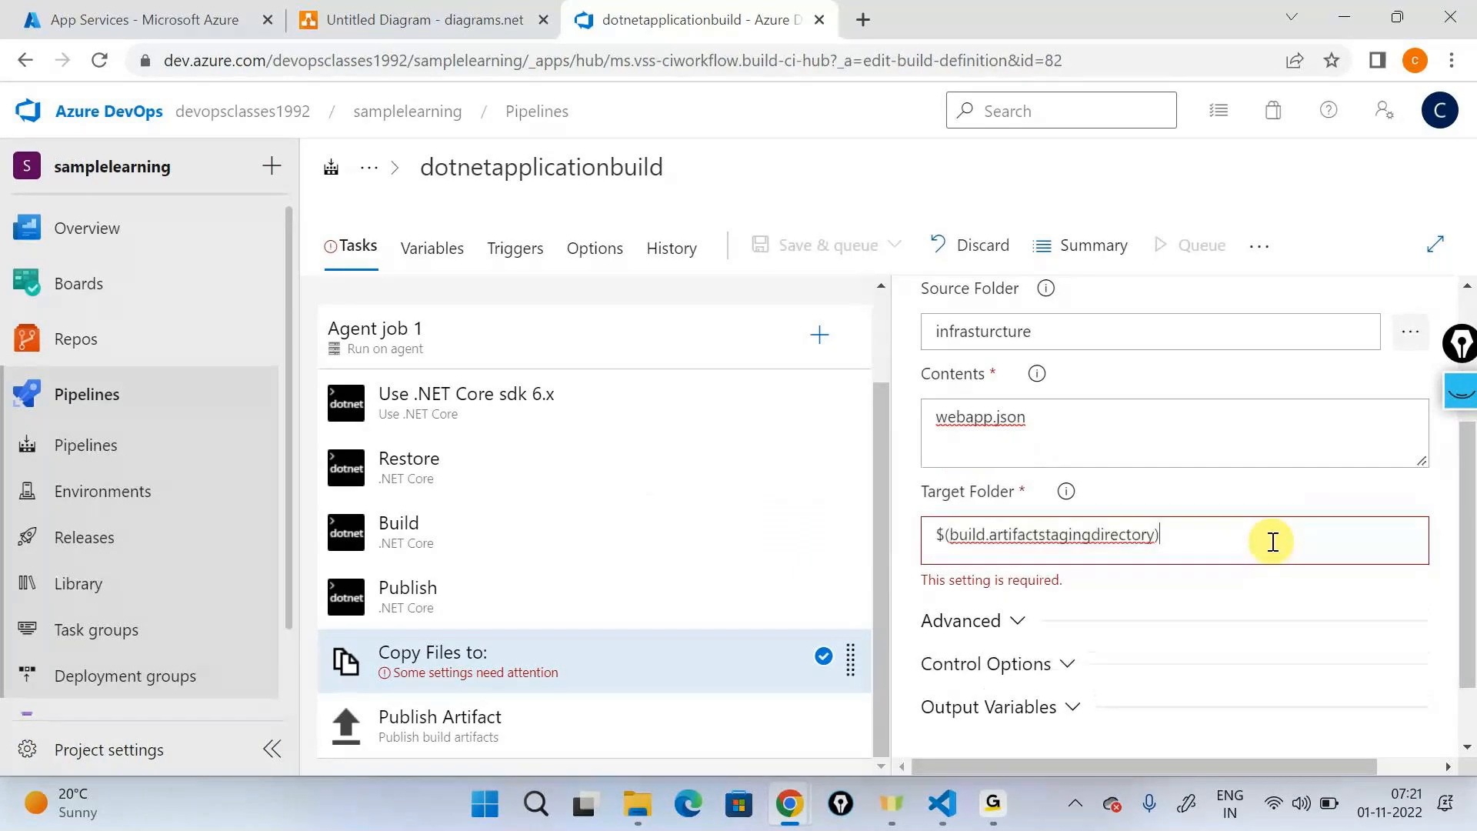
left_click(942, 533)
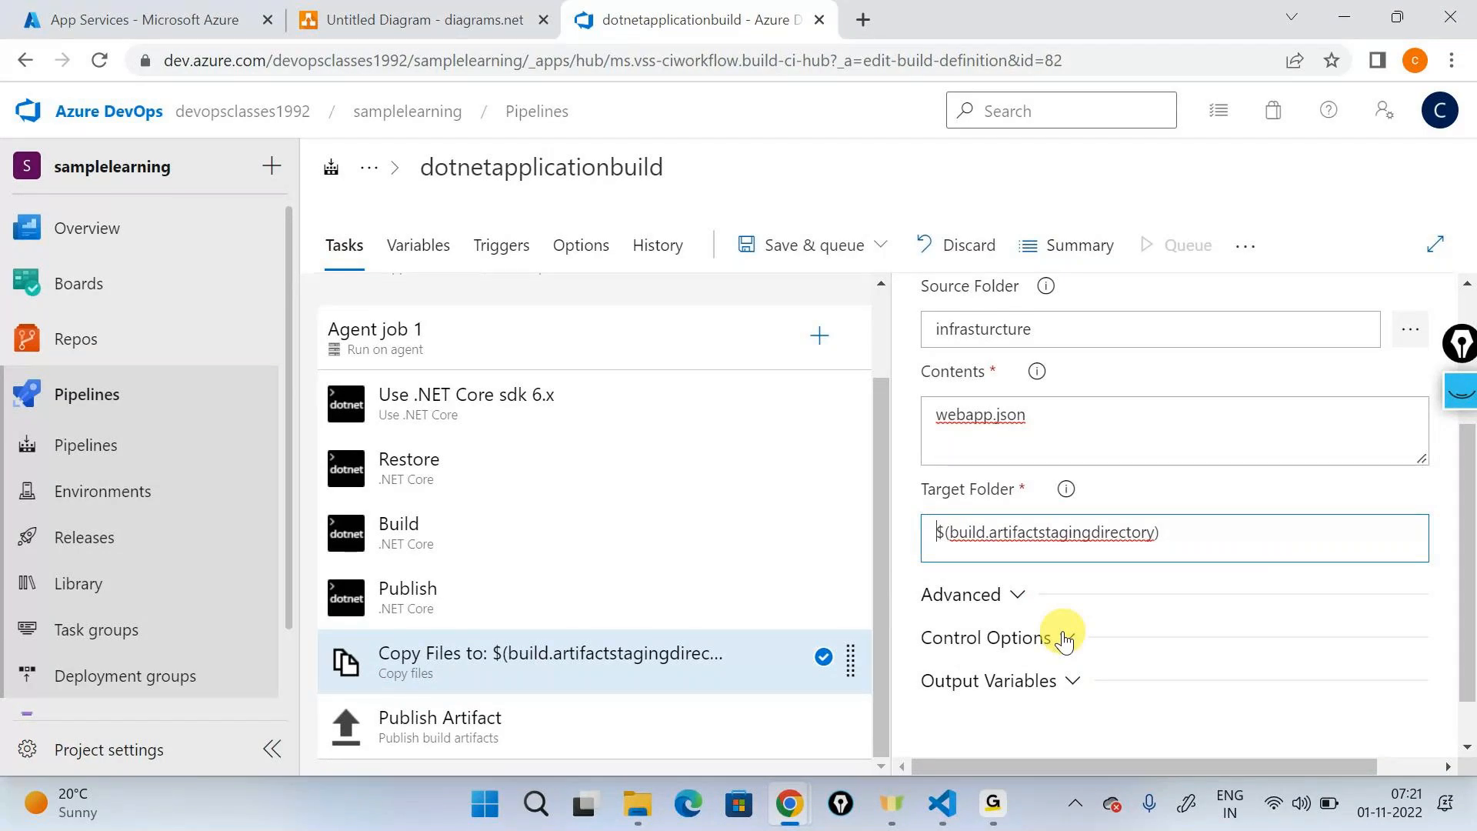
- Review the Copy files task's target folder and compare it with the Publish Artifact task's path to publish and artifact name
scroll(1066, 638, "up", 2)
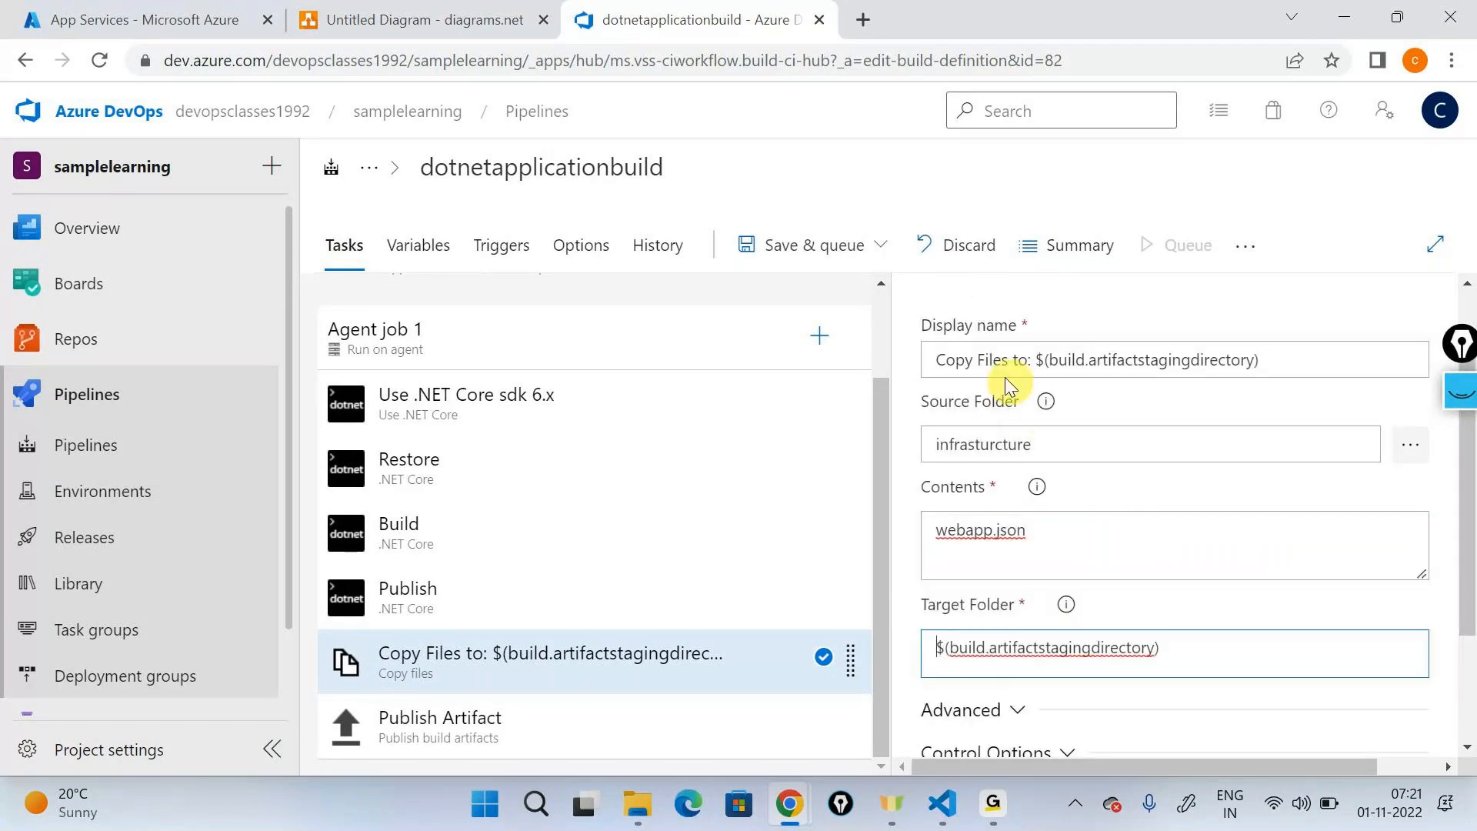
scroll(971, 482, "down", 3)
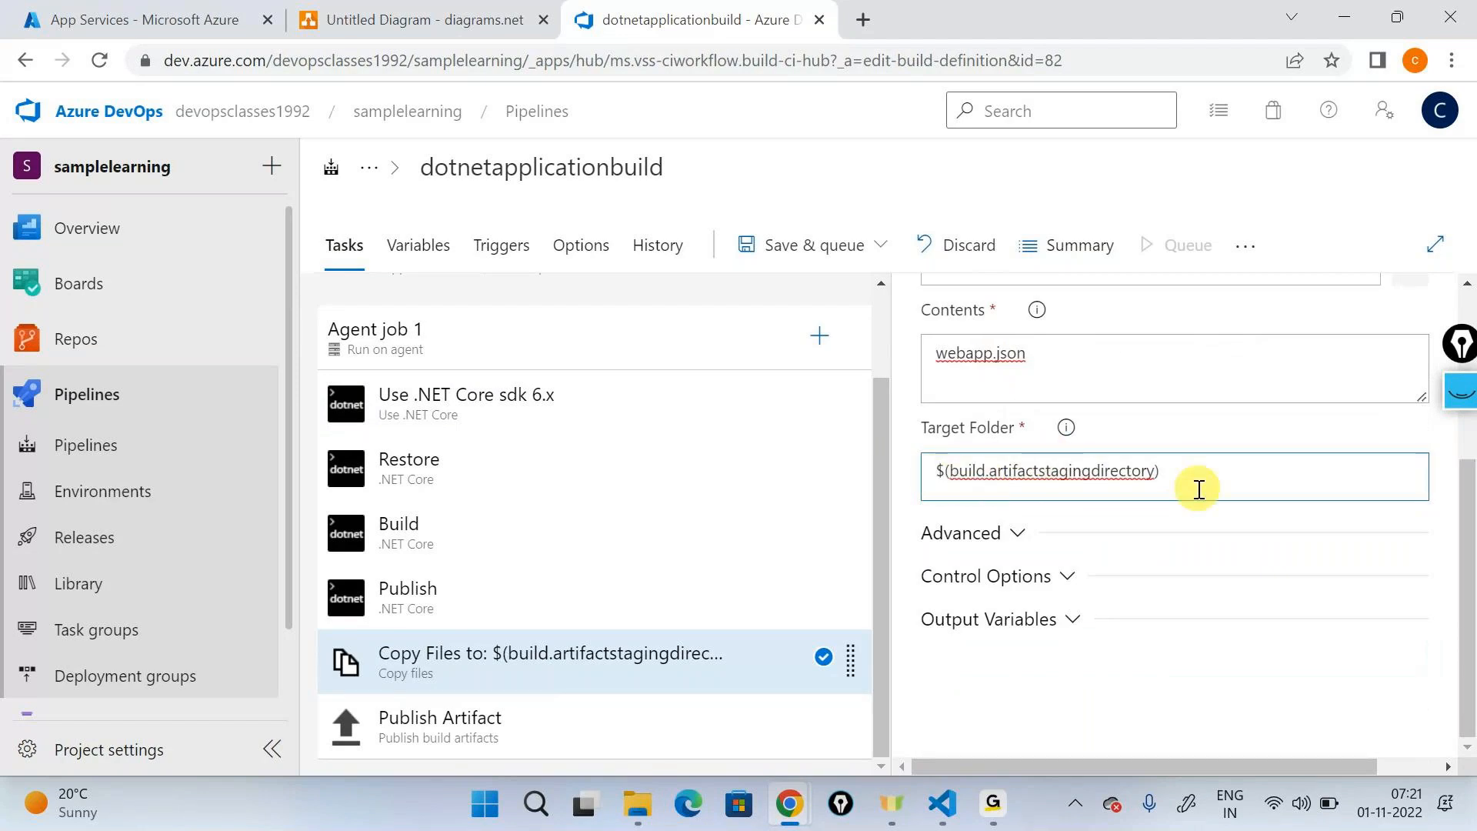
double_click(1071, 481)
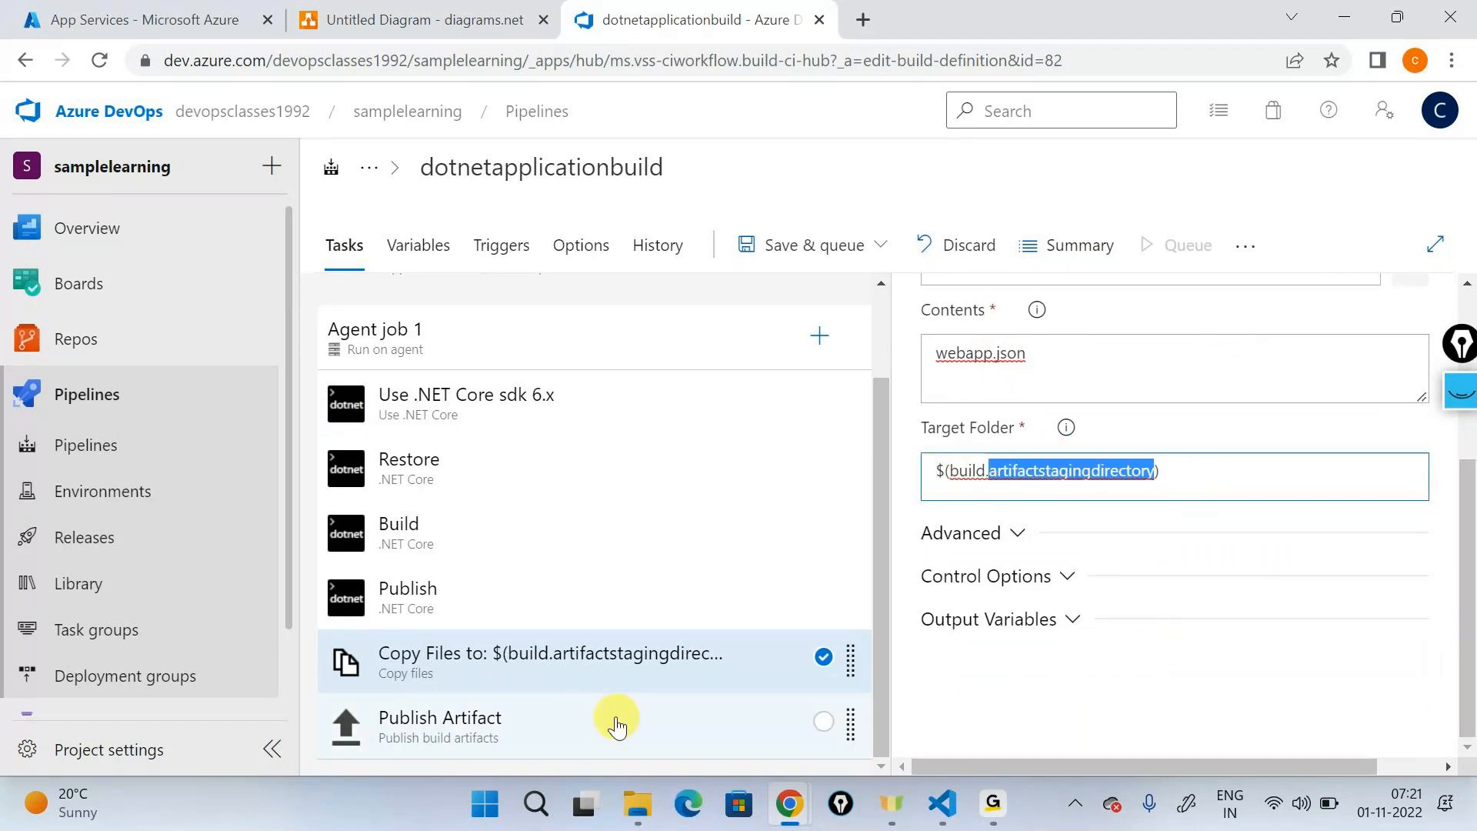
left_click(592, 720)
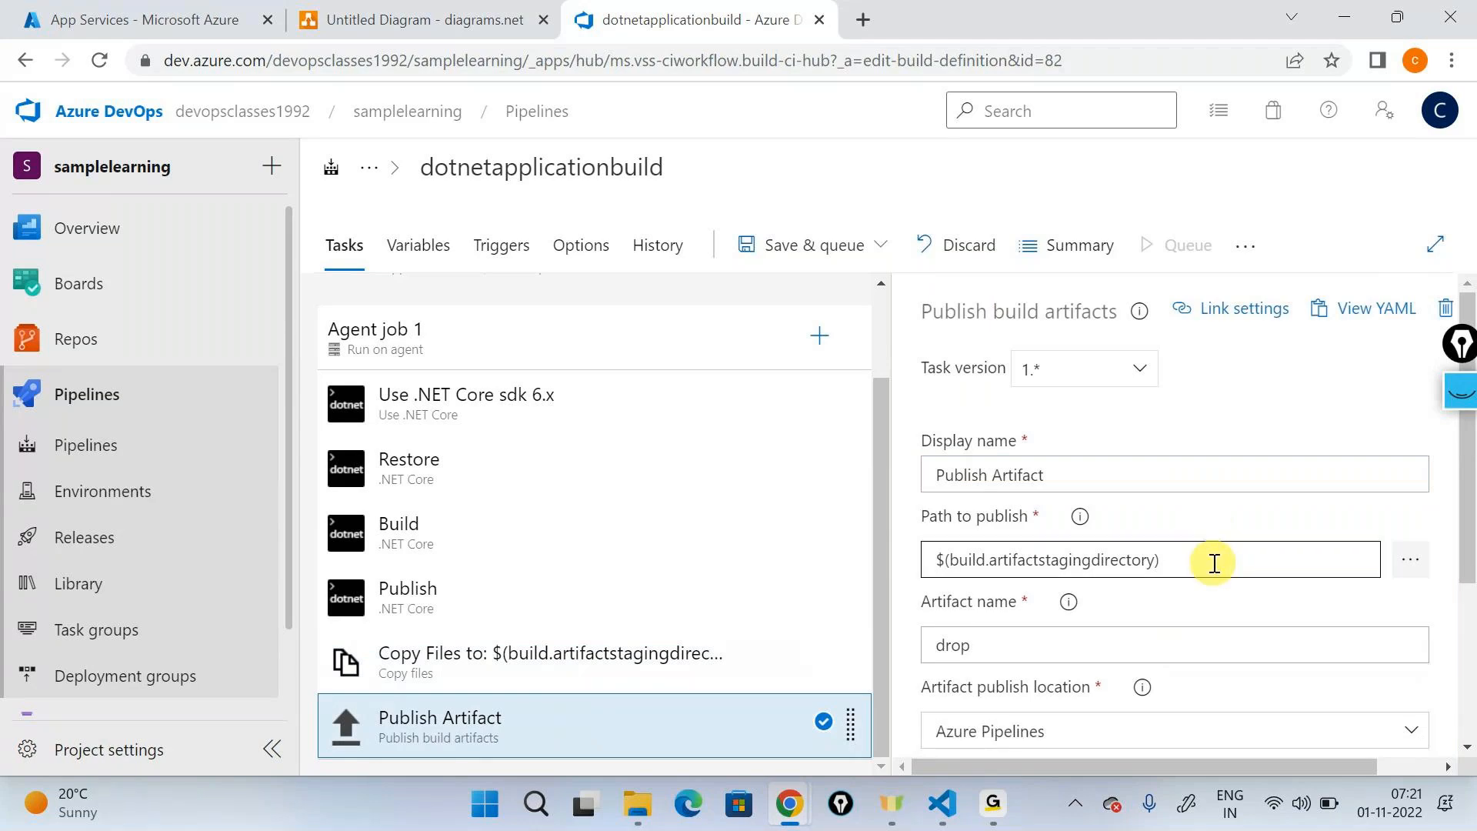
scroll(1214, 563, "down", 2)
left_click_drag(1216, 446, 867, 505)
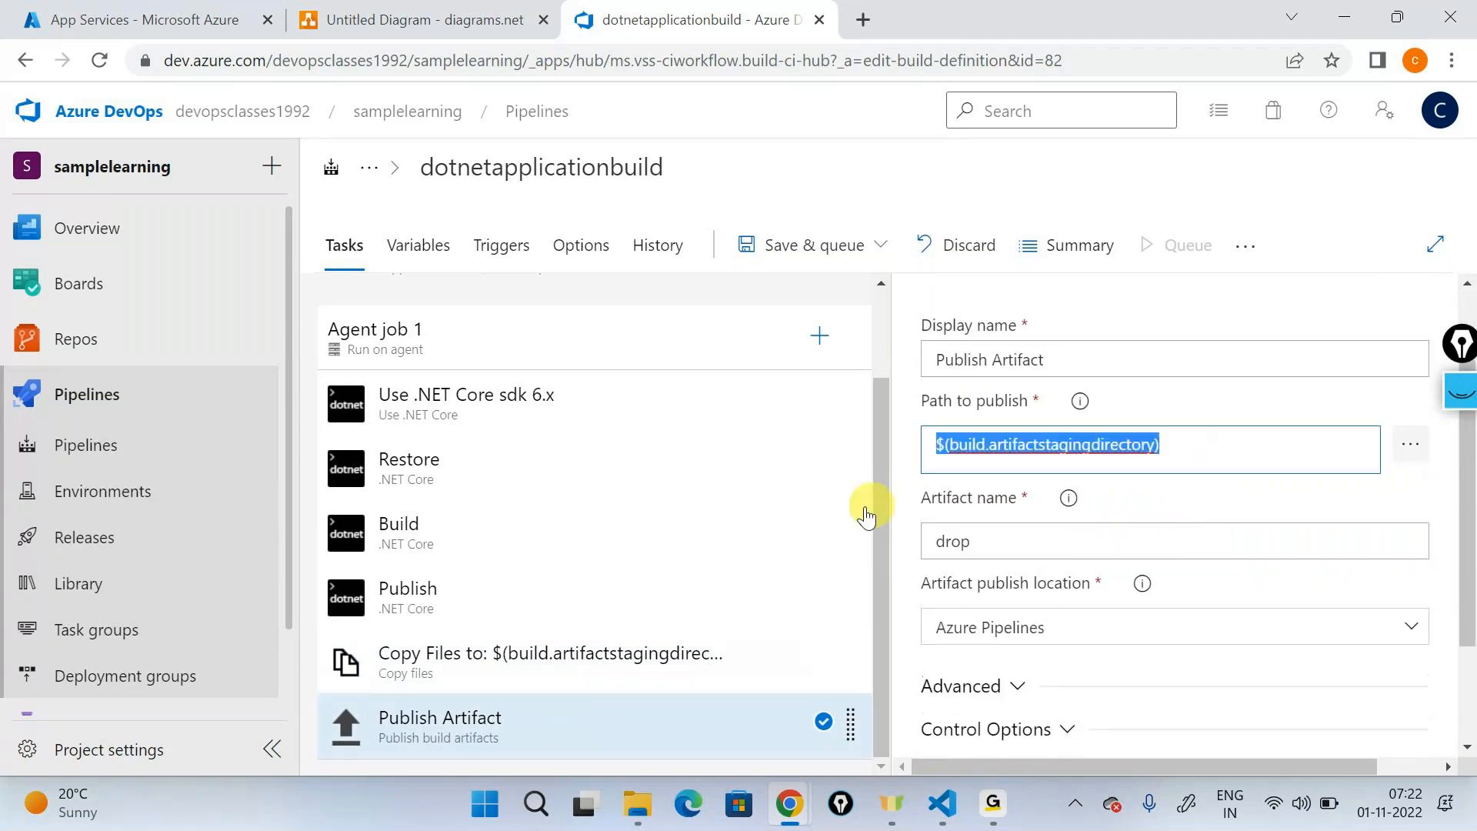
scroll(1200, 520, "down", 2)
scroll(1023, 516, "down", 1)
left_click_drag(1006, 423, 916, 423)
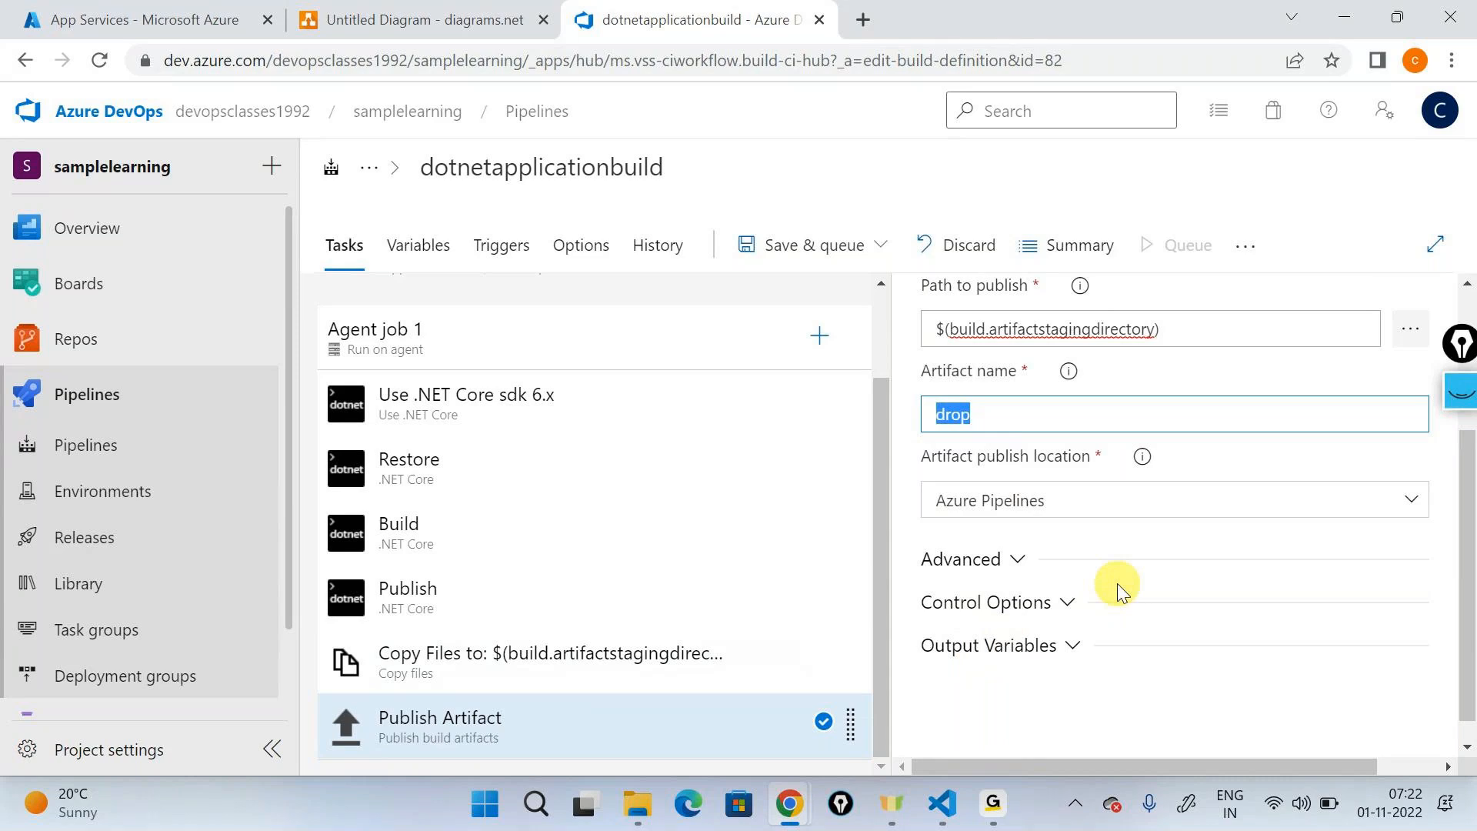
- Save the build pipeline without queuing it, with the comment "Added a copy task"
left_click(827, 245)
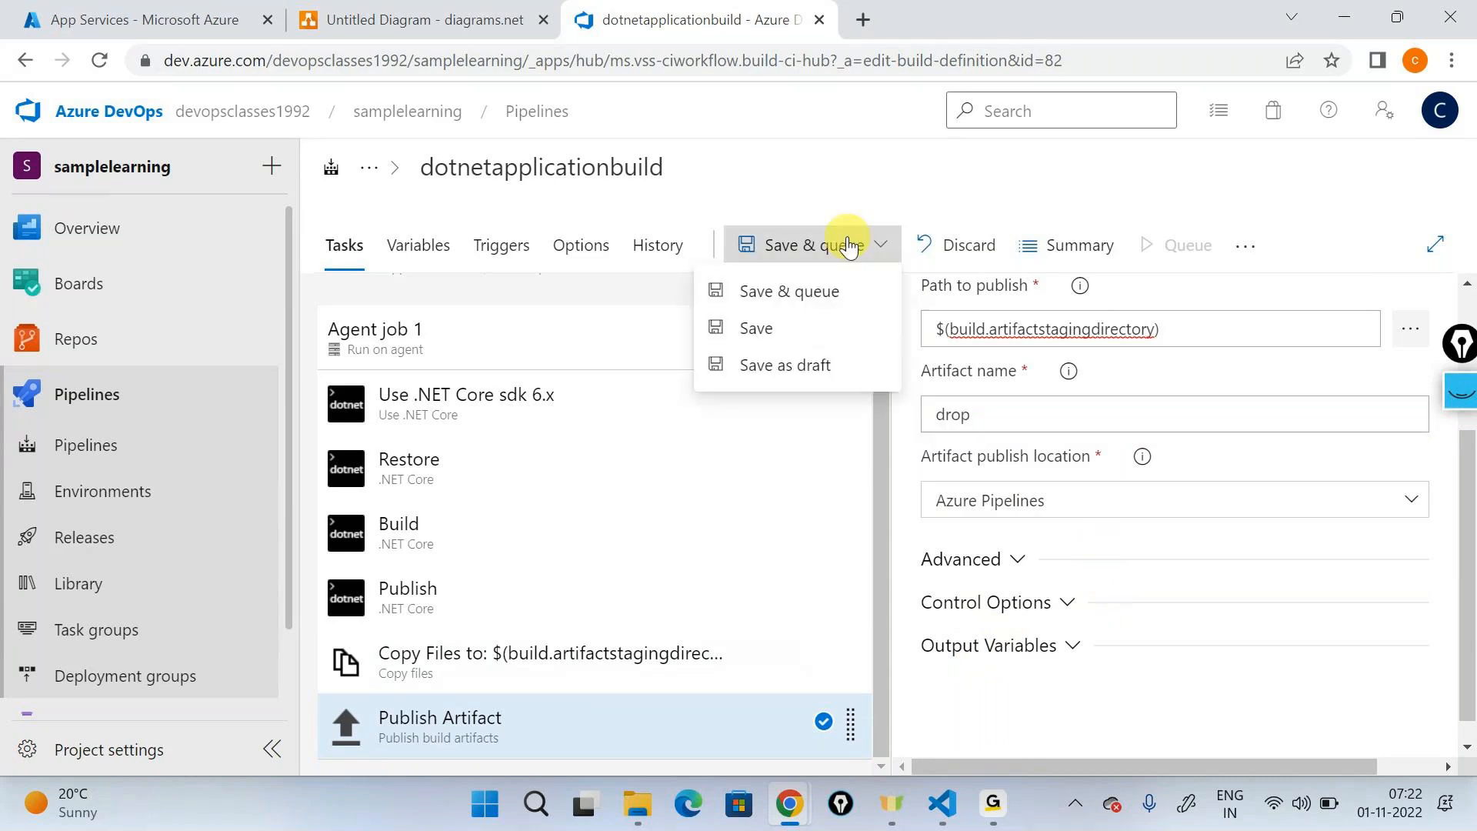
left_click(769, 331)
type("A")
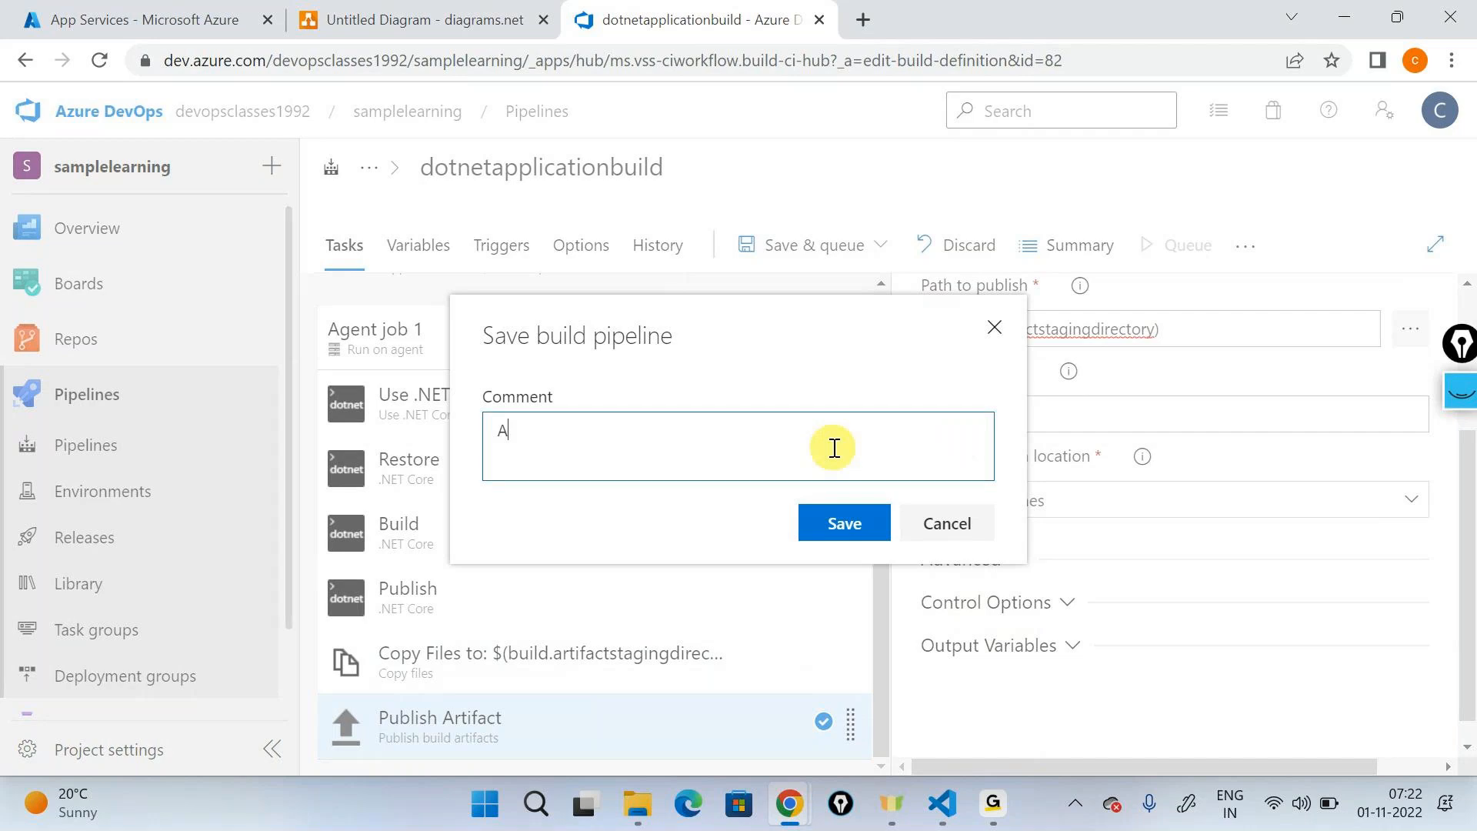
type("dded a copy task")
left_click(844, 521)
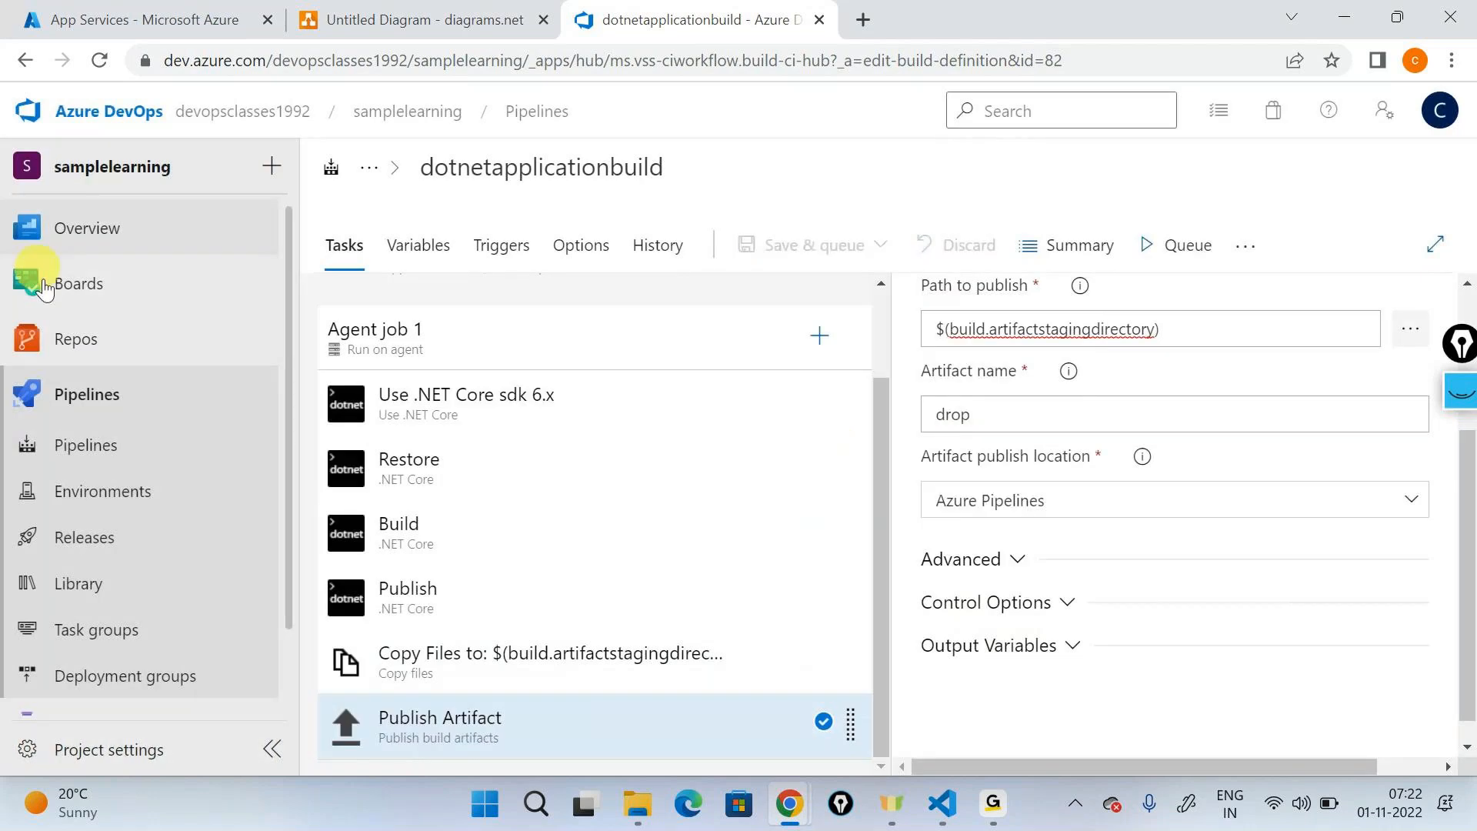
- Remove the Use .NET Core sdk 6.x task from Agent job 1
left_click(481, 415)
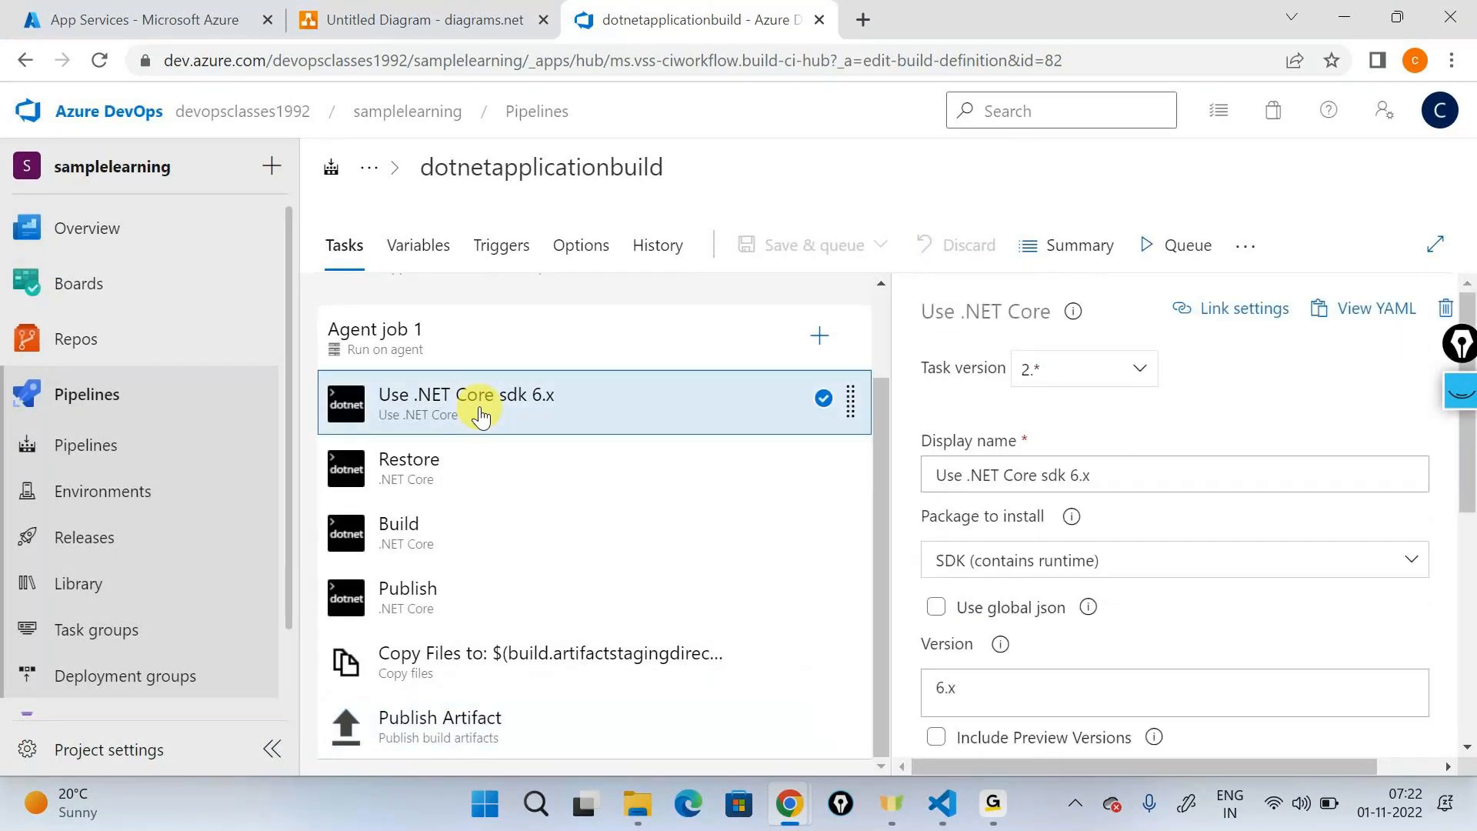
right_click(481, 415)
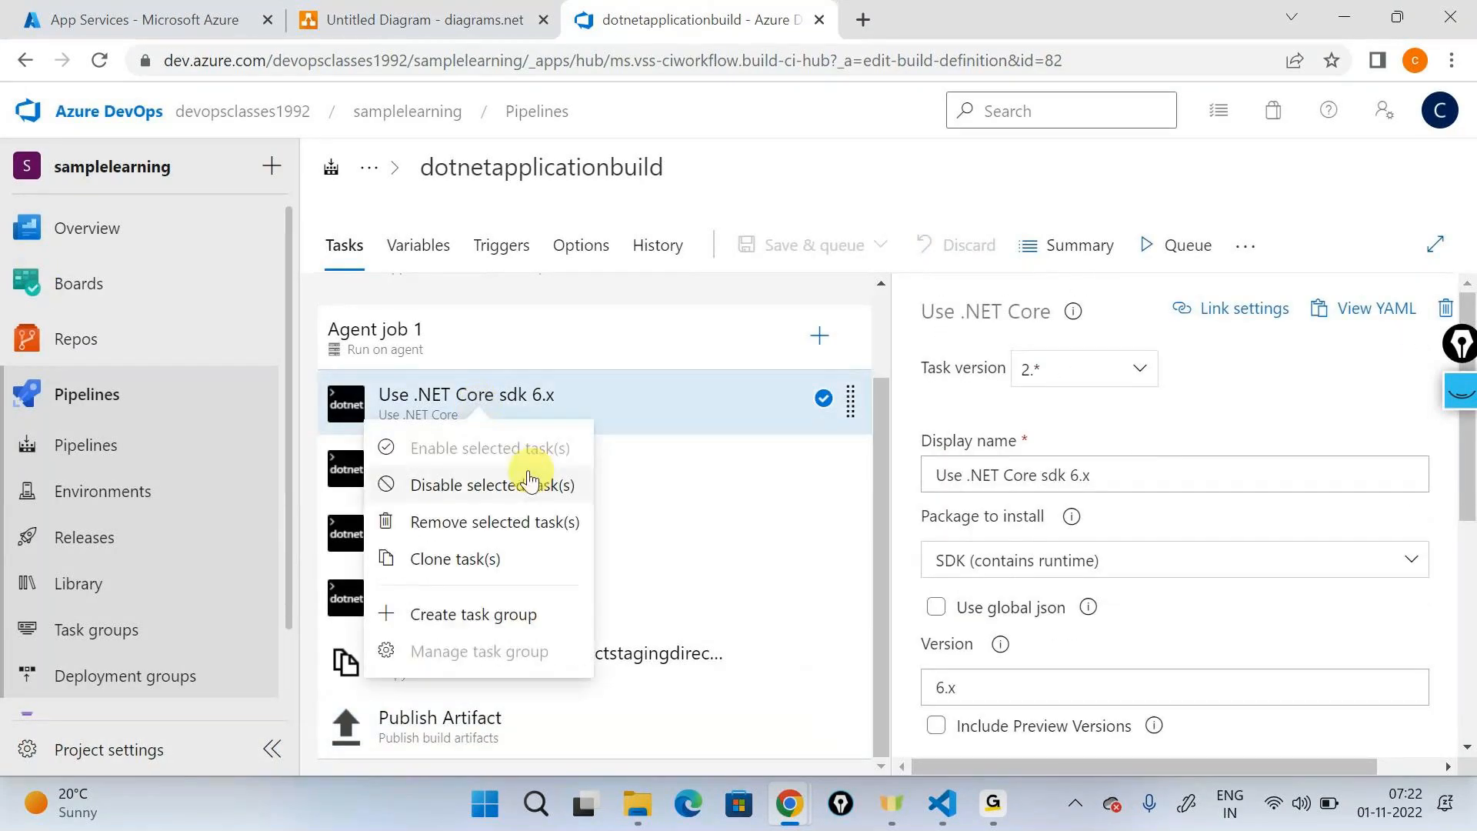
left_click(490, 521)
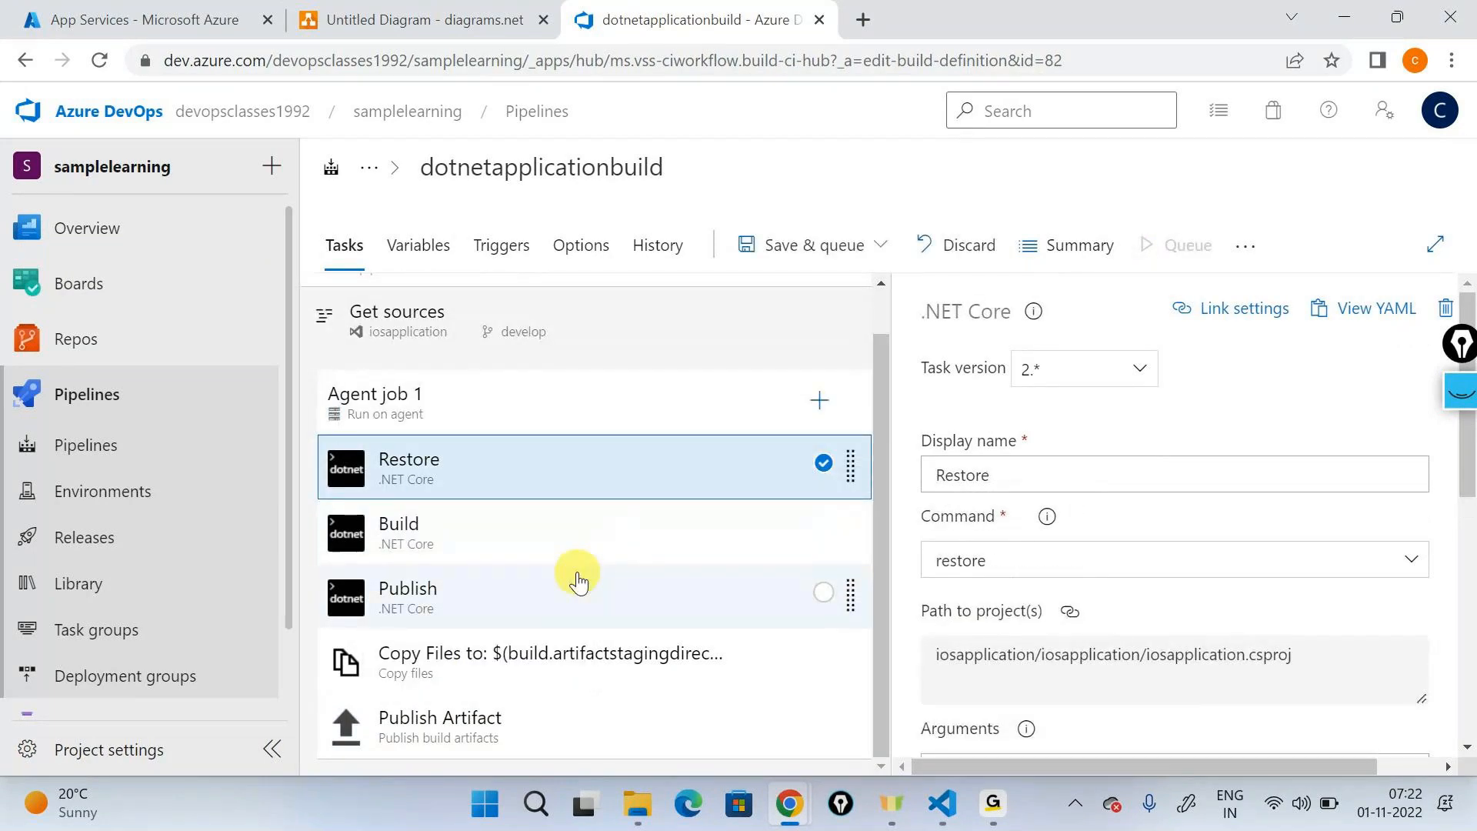
- Save and run the dotnetapplicationbuild pipeline, and open the log of Agent job 1 in the new run
left_click(784, 245)
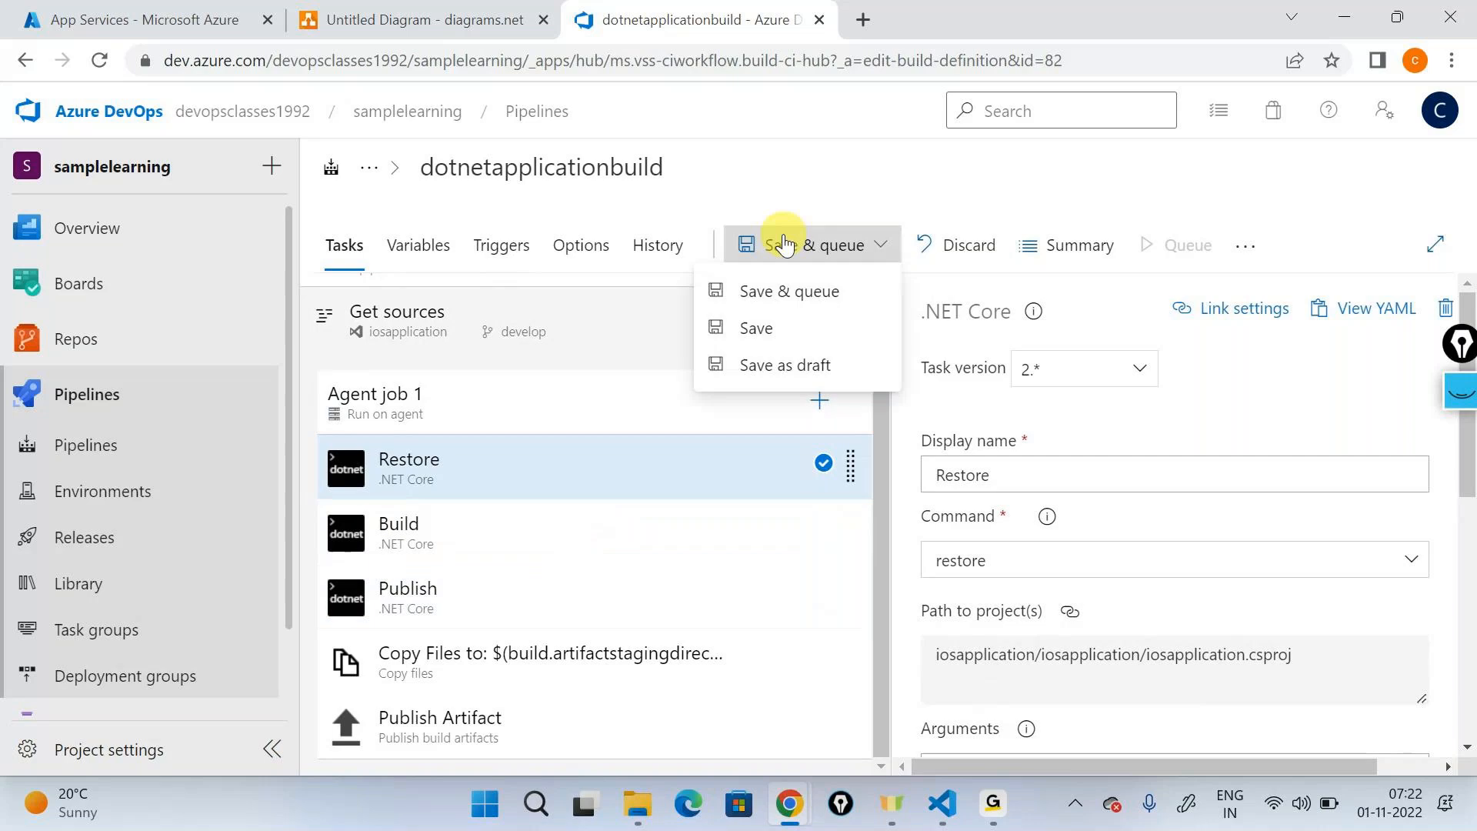
left_click(805, 296)
left_click(1352, 719)
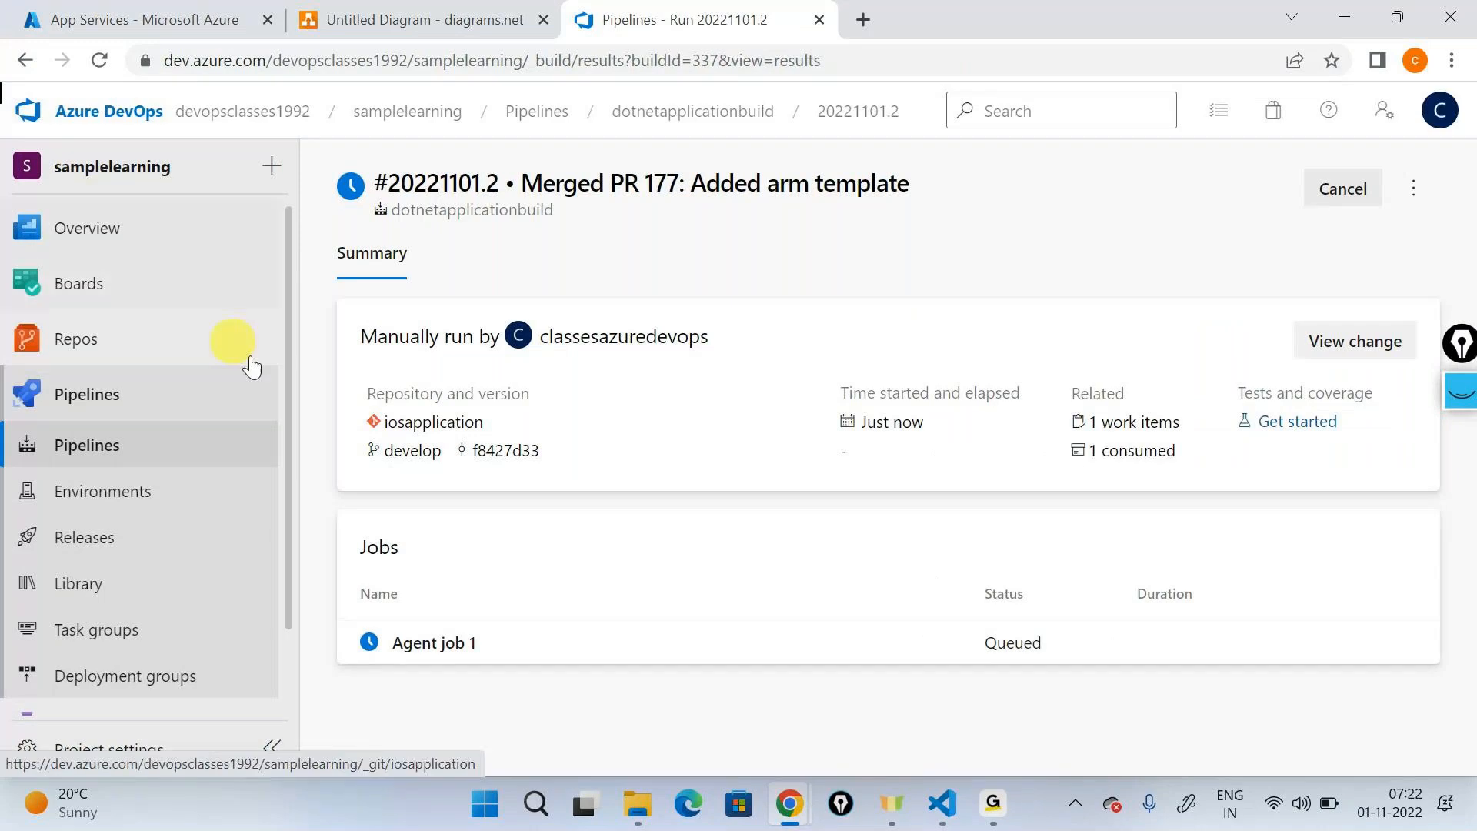
left_click(434, 642)
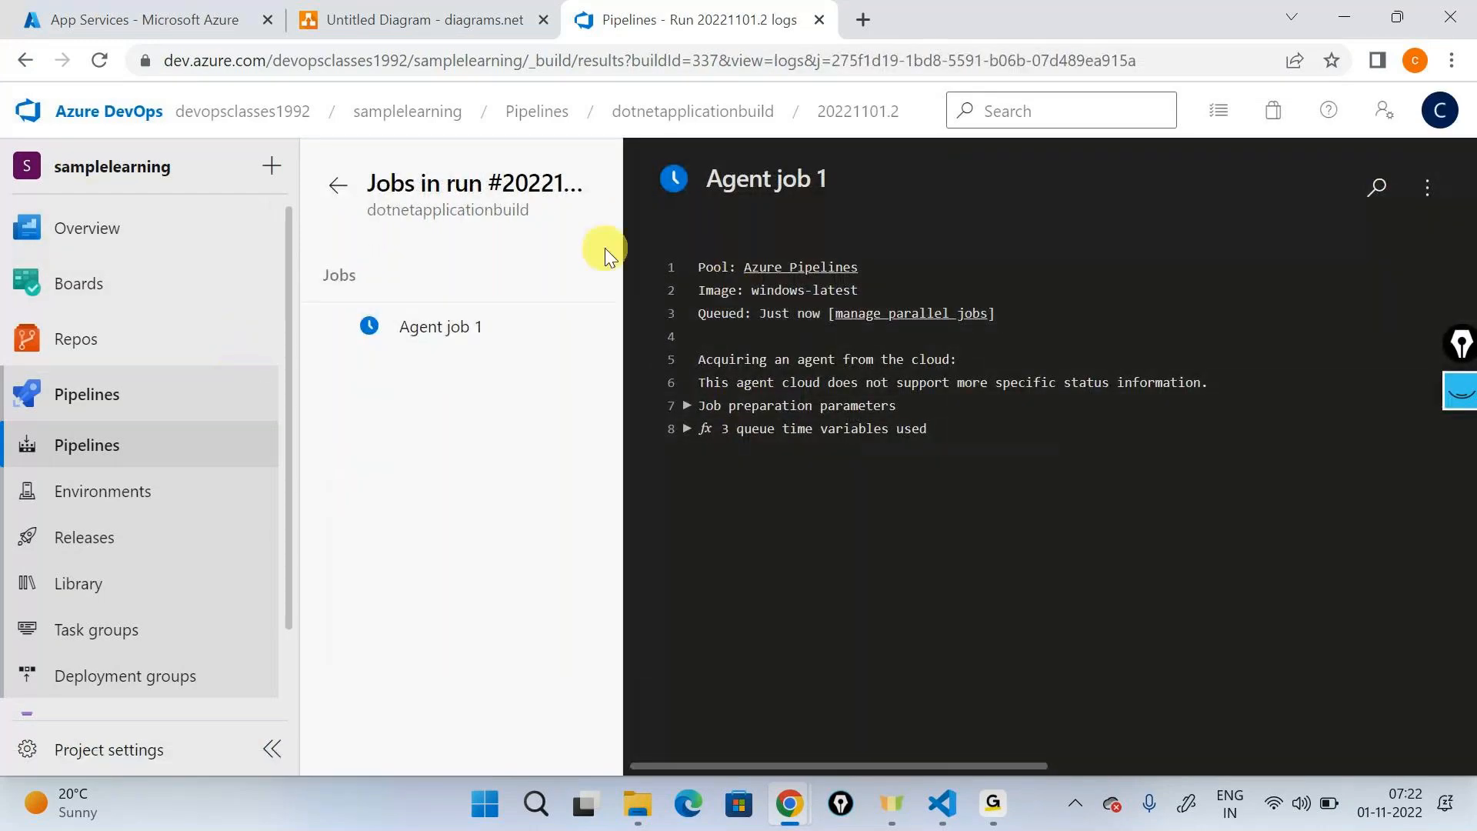
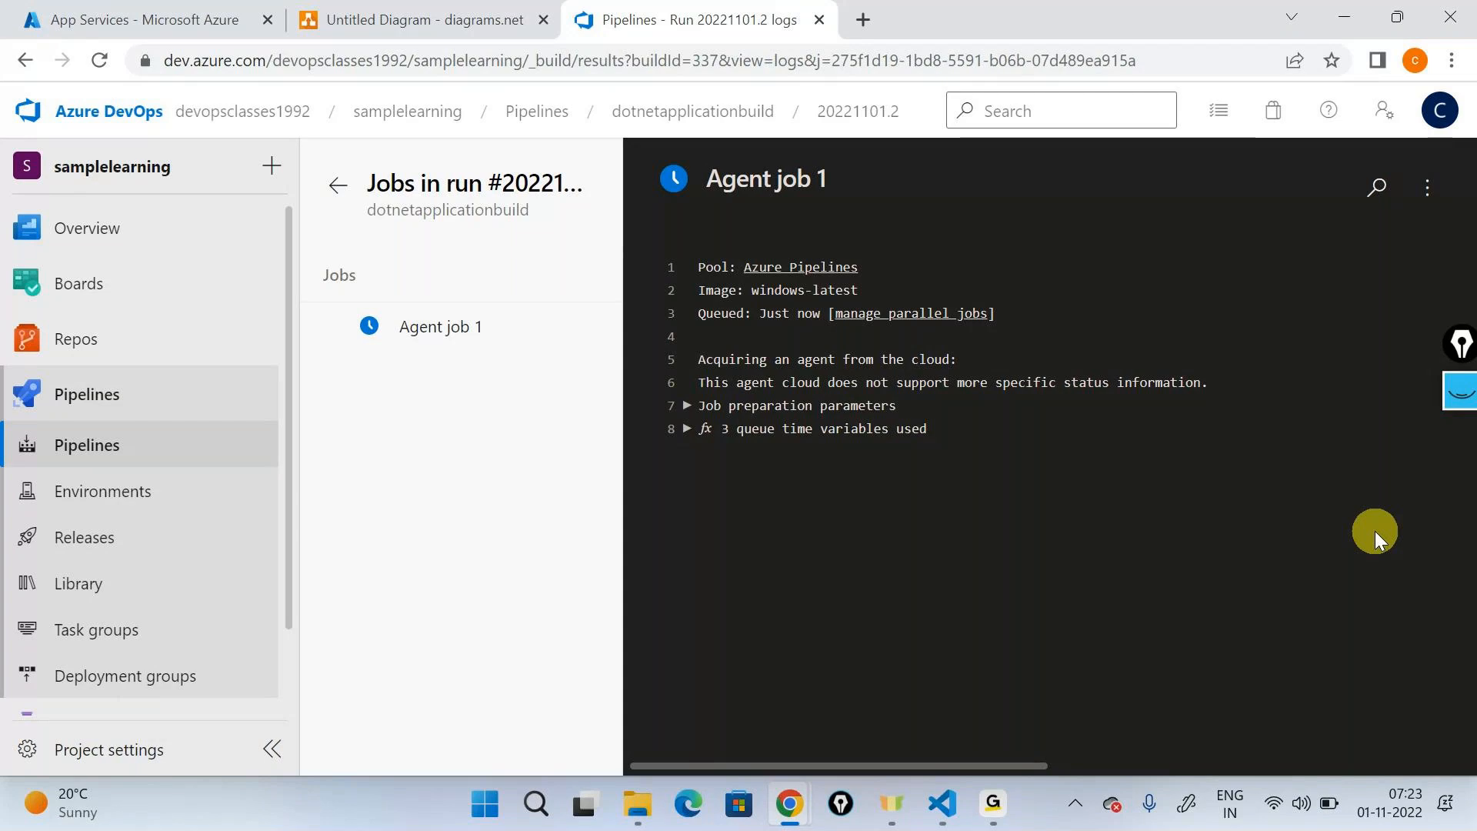
- Check the progress of run 20221101.2 by viewing the logs of its Checkout, Restore and Build tasks
left_click(99, 61)
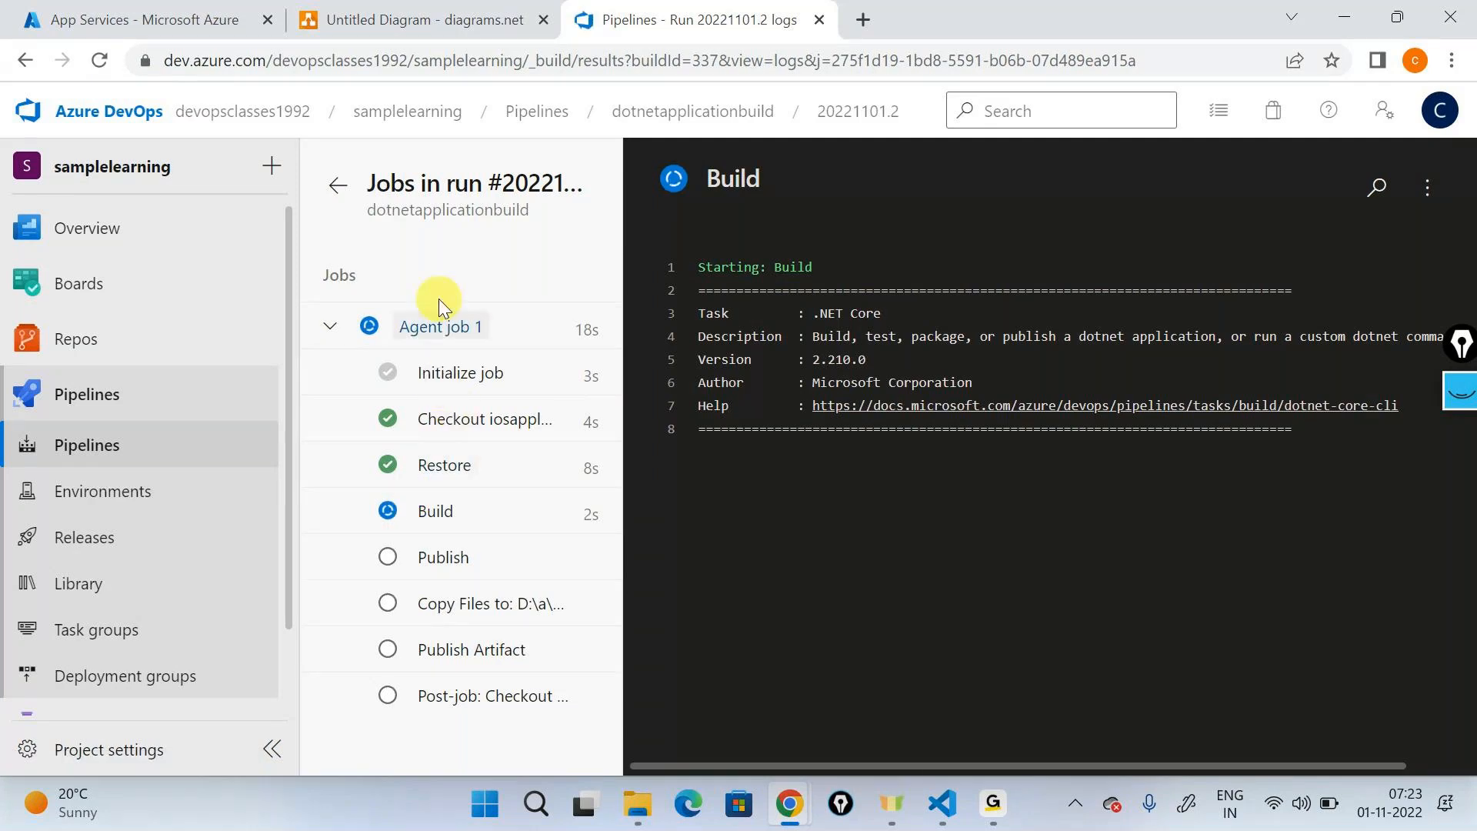
left_click(442, 436)
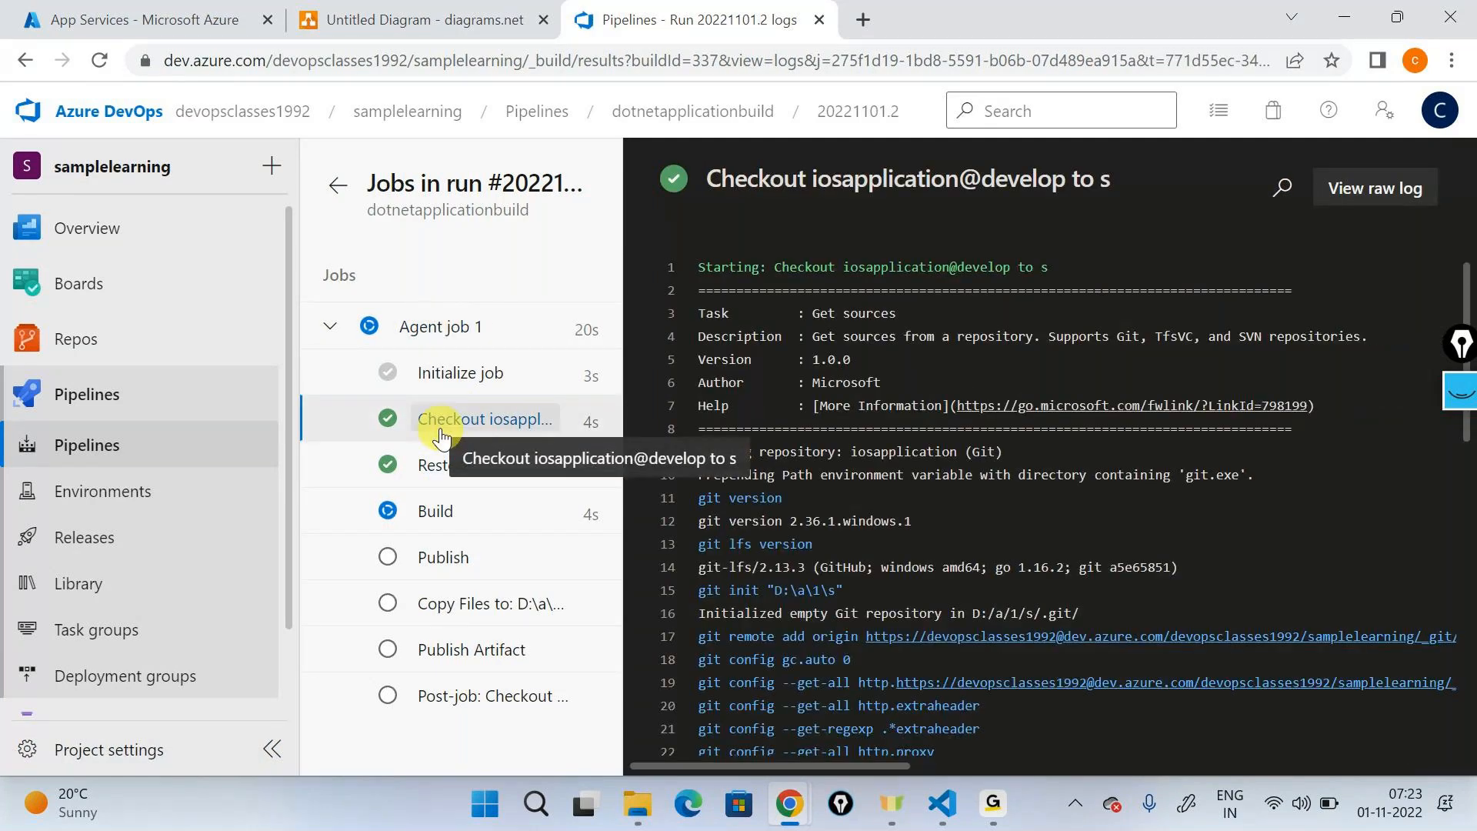
left_click(442, 466)
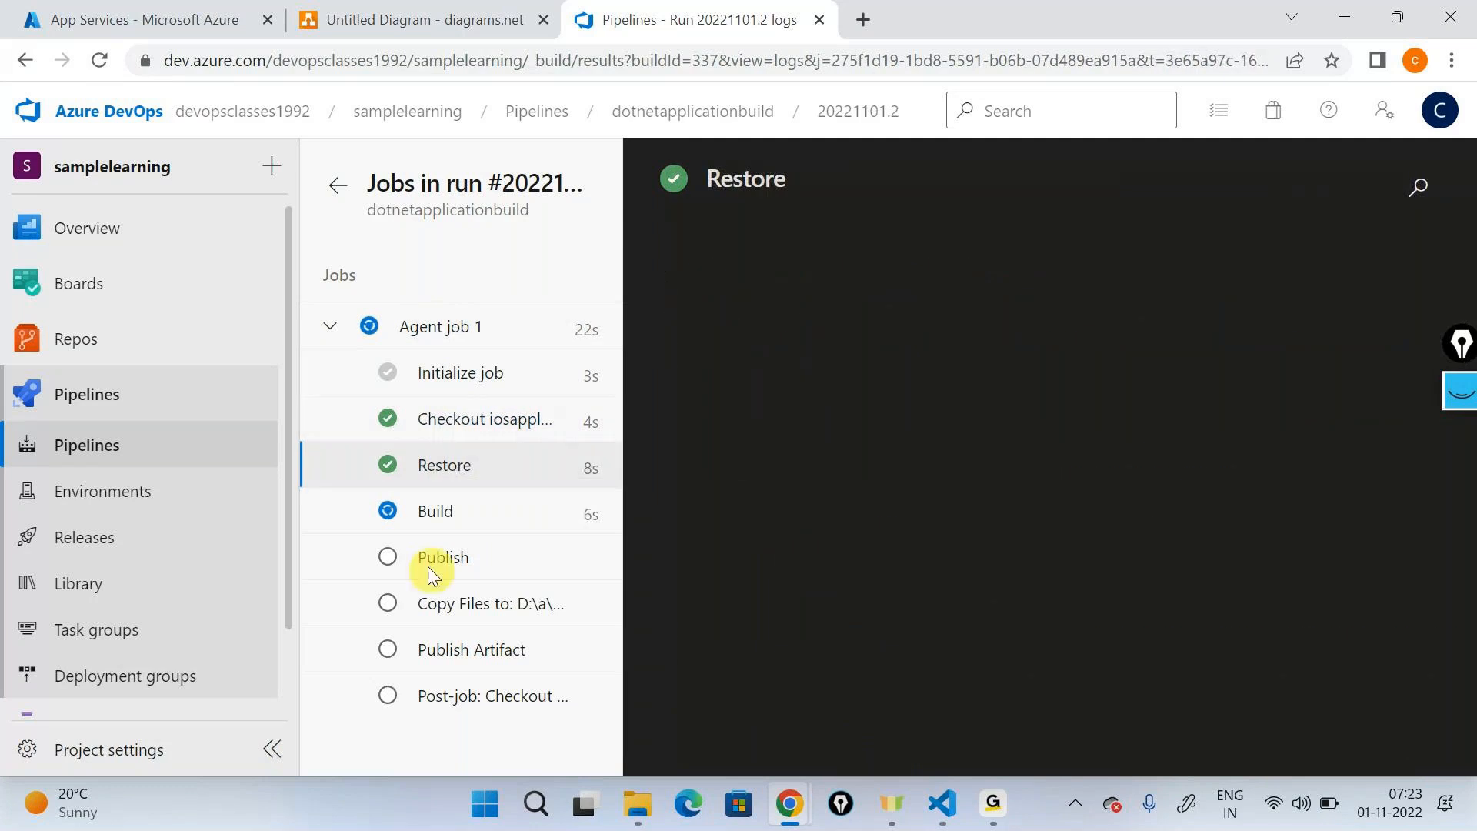
left_click(420, 520)
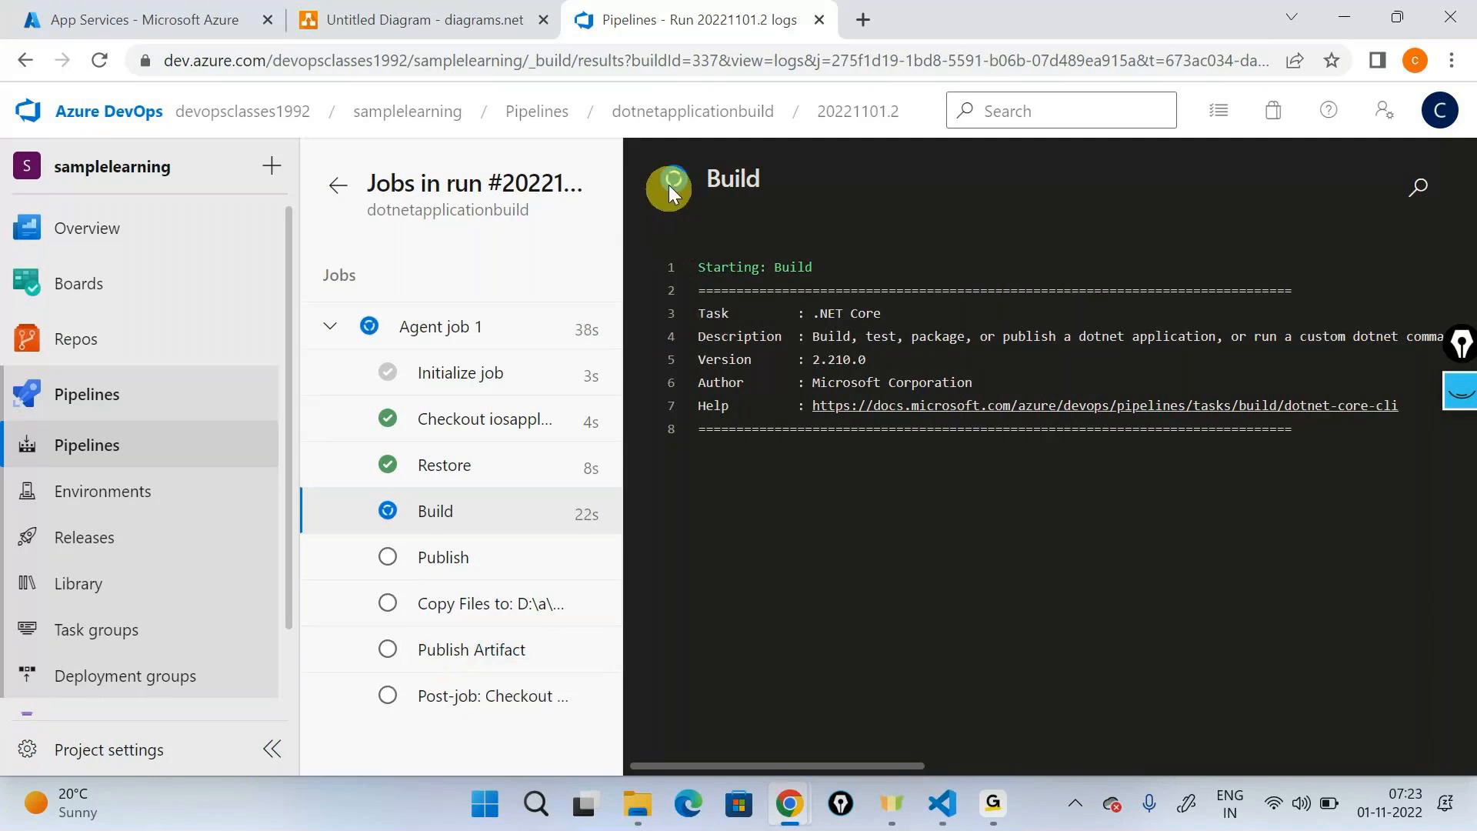
- Inspect the contents of the drop artifact published by the earlier dotnetapplicationbuild run 20221031.1
left_click(658, 116)
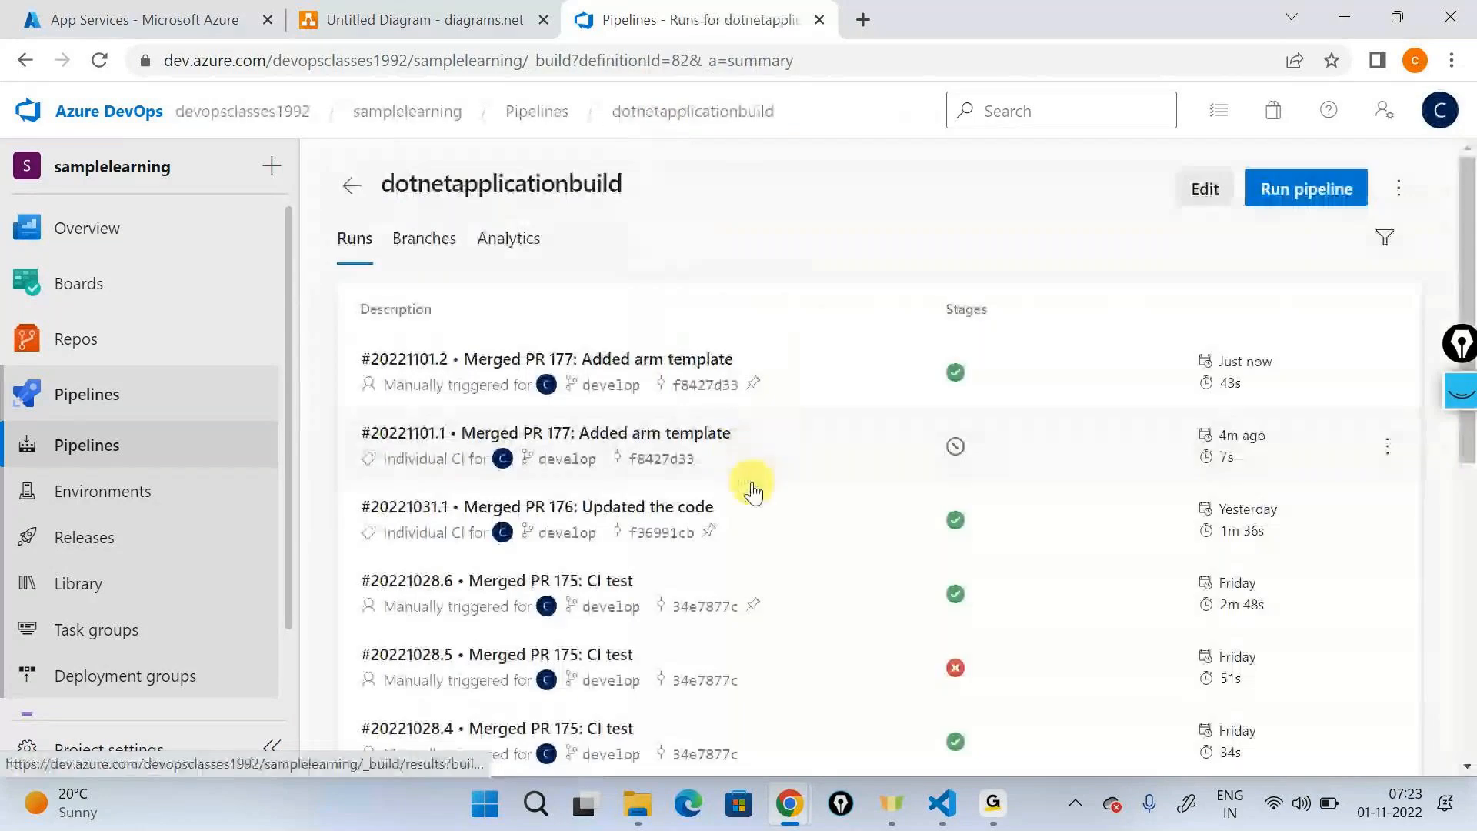
left_click(699, 507)
scroll(825, 526, "down", 1)
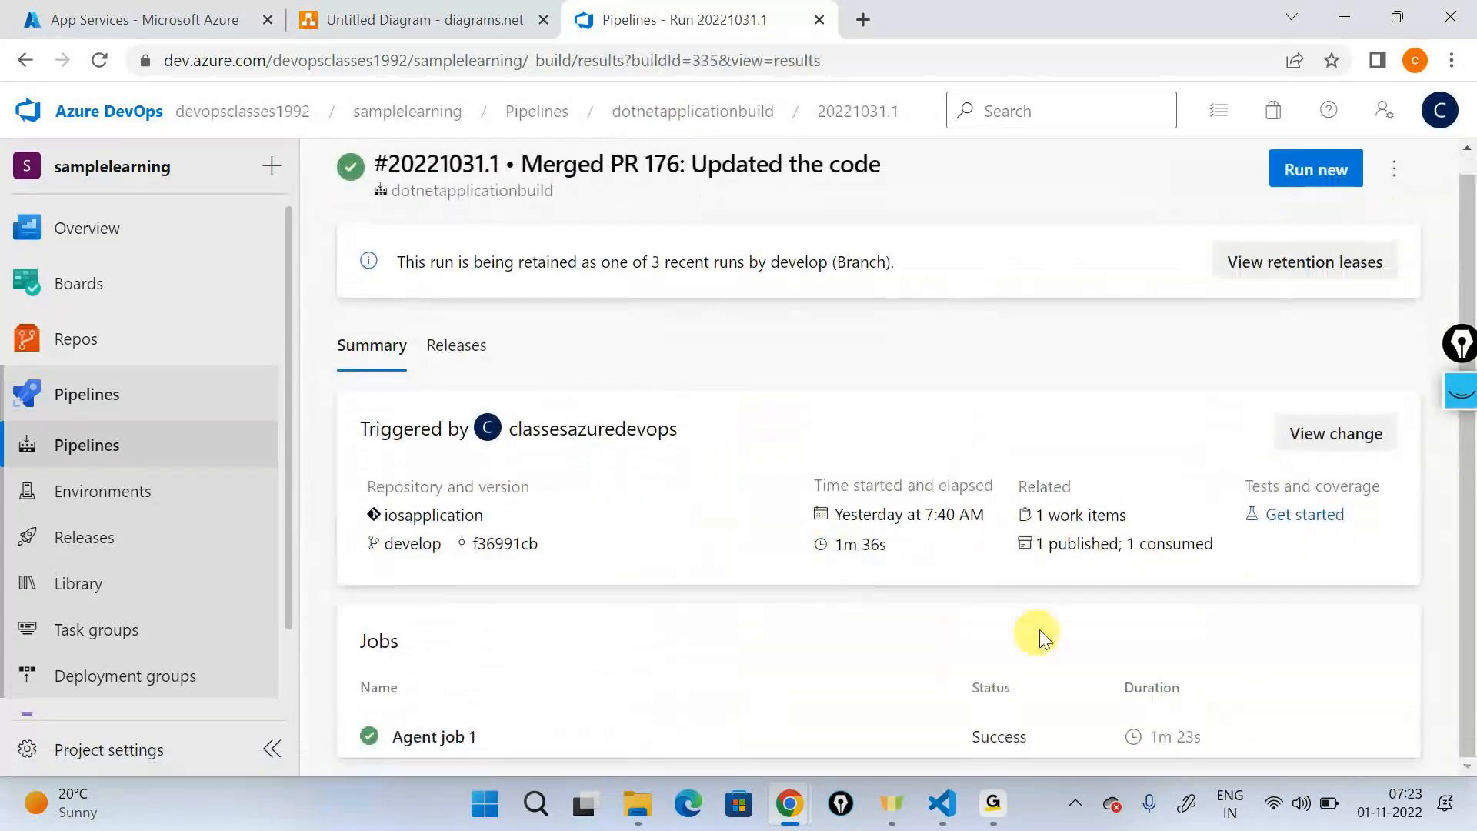
left_click(1058, 548)
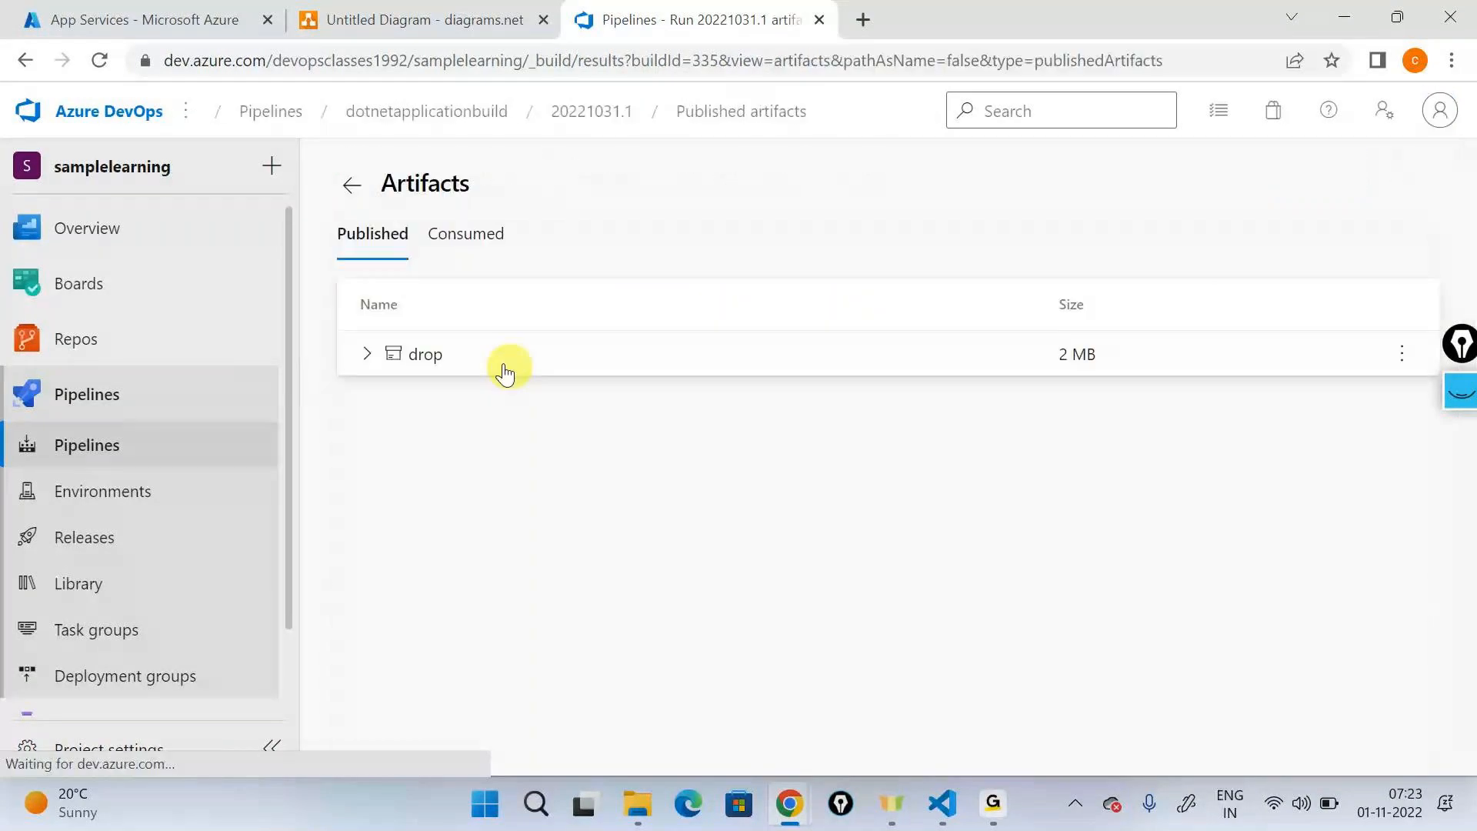
left_click(369, 357)
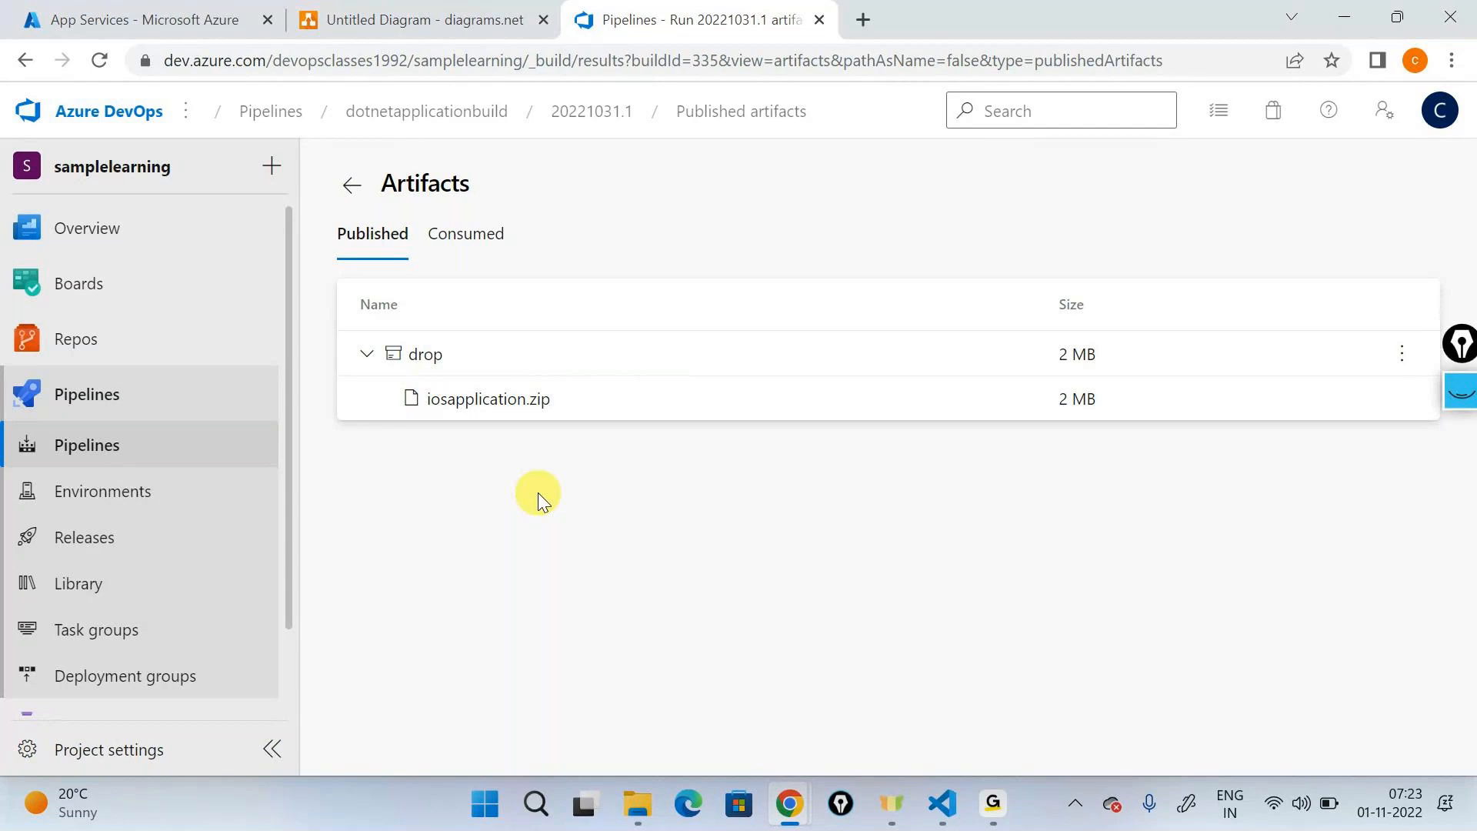
- Inspect the contents of the drop artifact published by the new dotnetapplicationbuild run 20221101.2
left_click(462, 113)
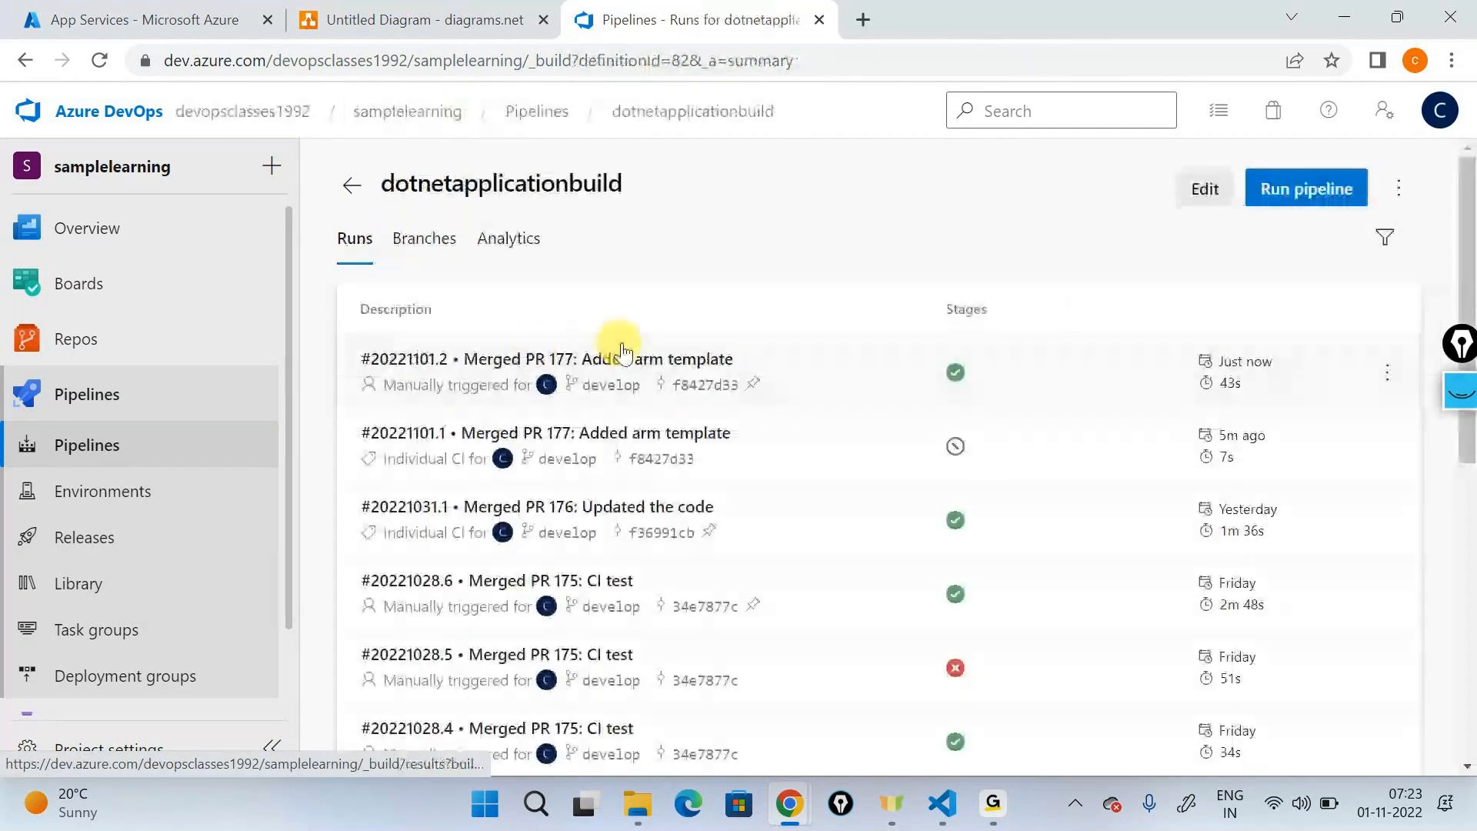
left_click(643, 367)
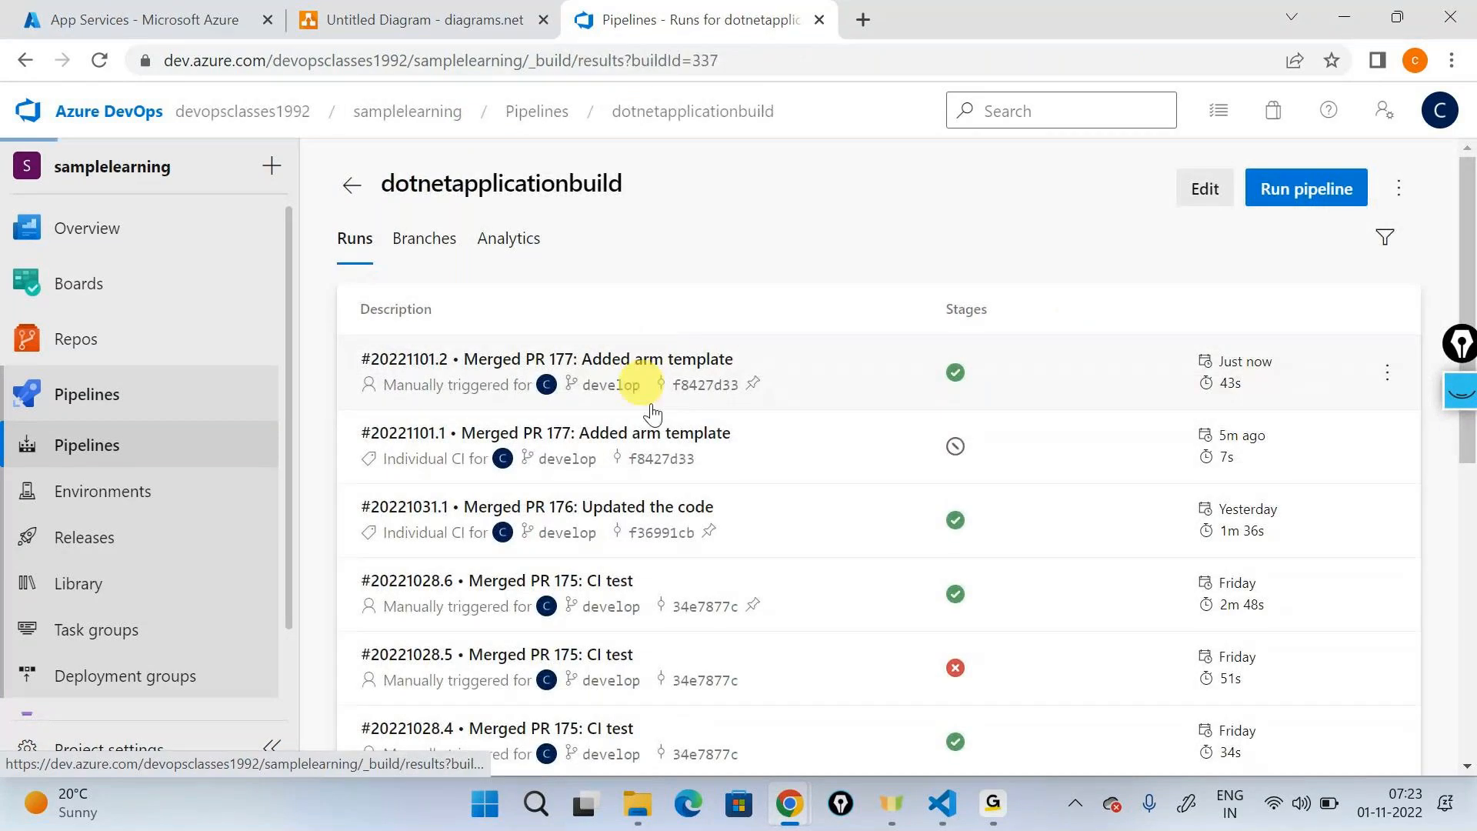
left_click(1042, 556)
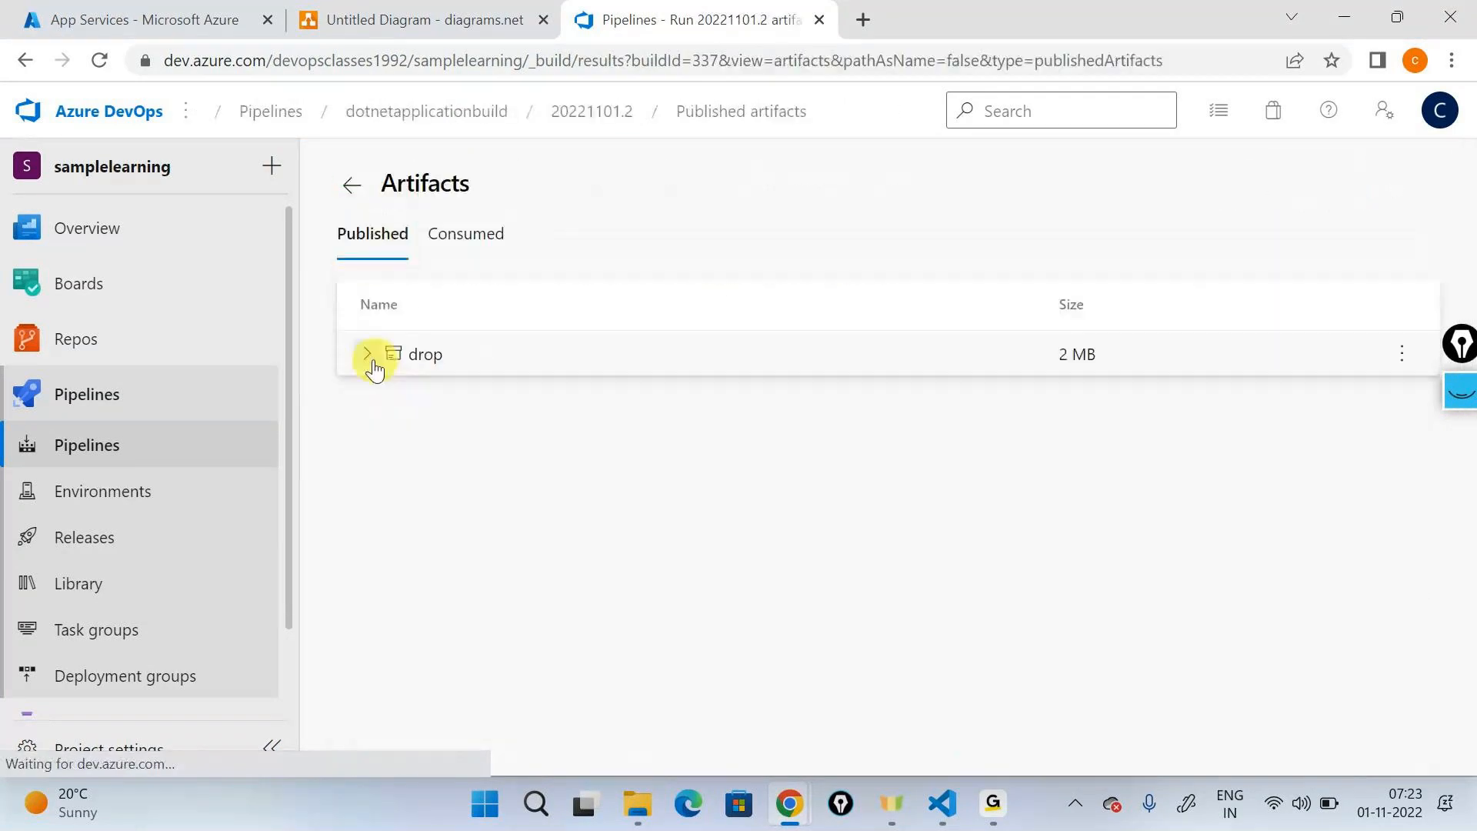
left_click(373, 359)
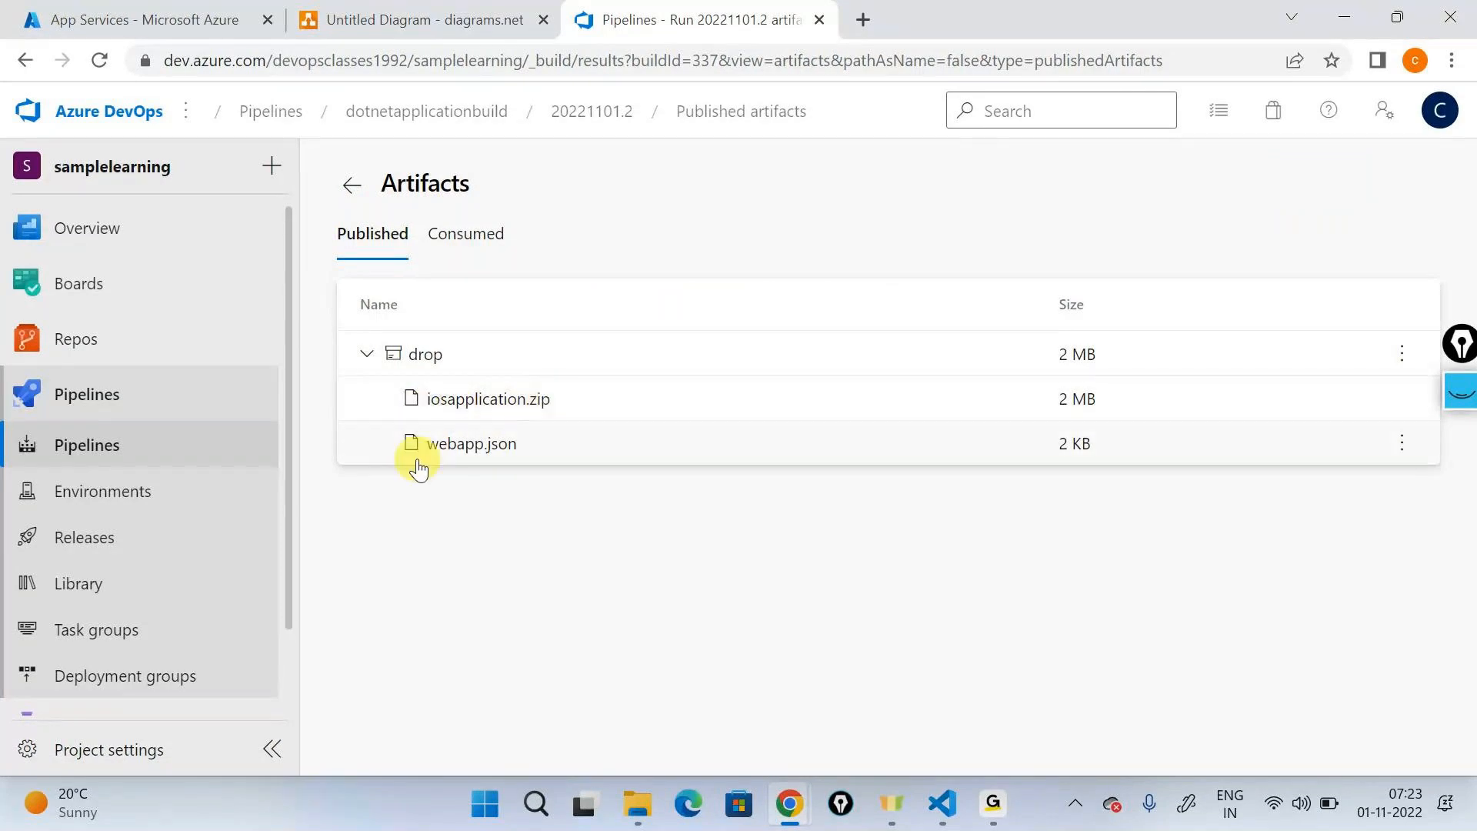
- Review the Copy Files task log in dotnetapplicationbuild run 20221101.2, highlighting the line that copies webapp.json
left_click(172, 470)
left_click(580, 465)
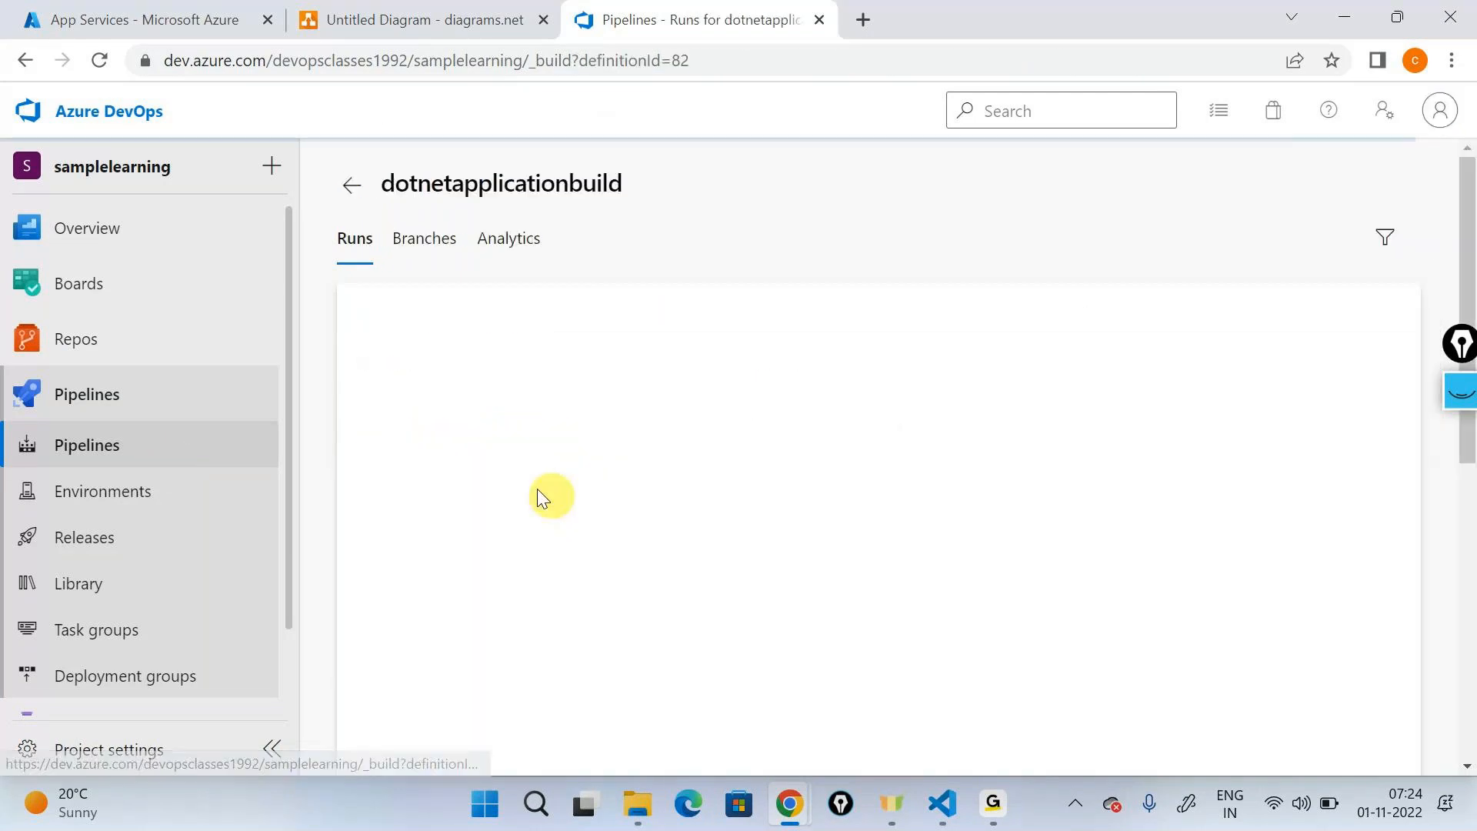
left_click(491, 368)
scroll(471, 676, "down", 1)
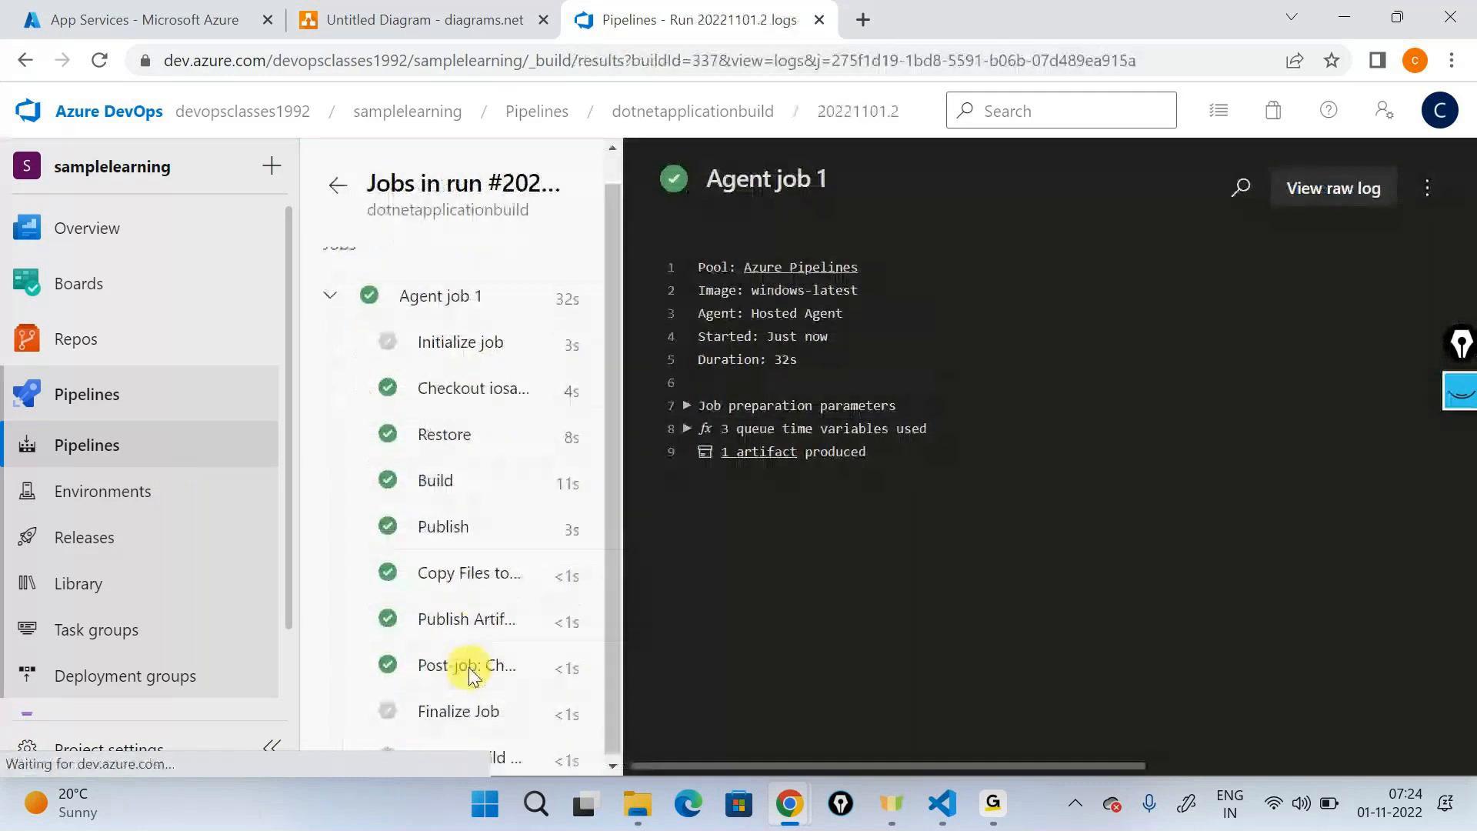
left_click(468, 573)
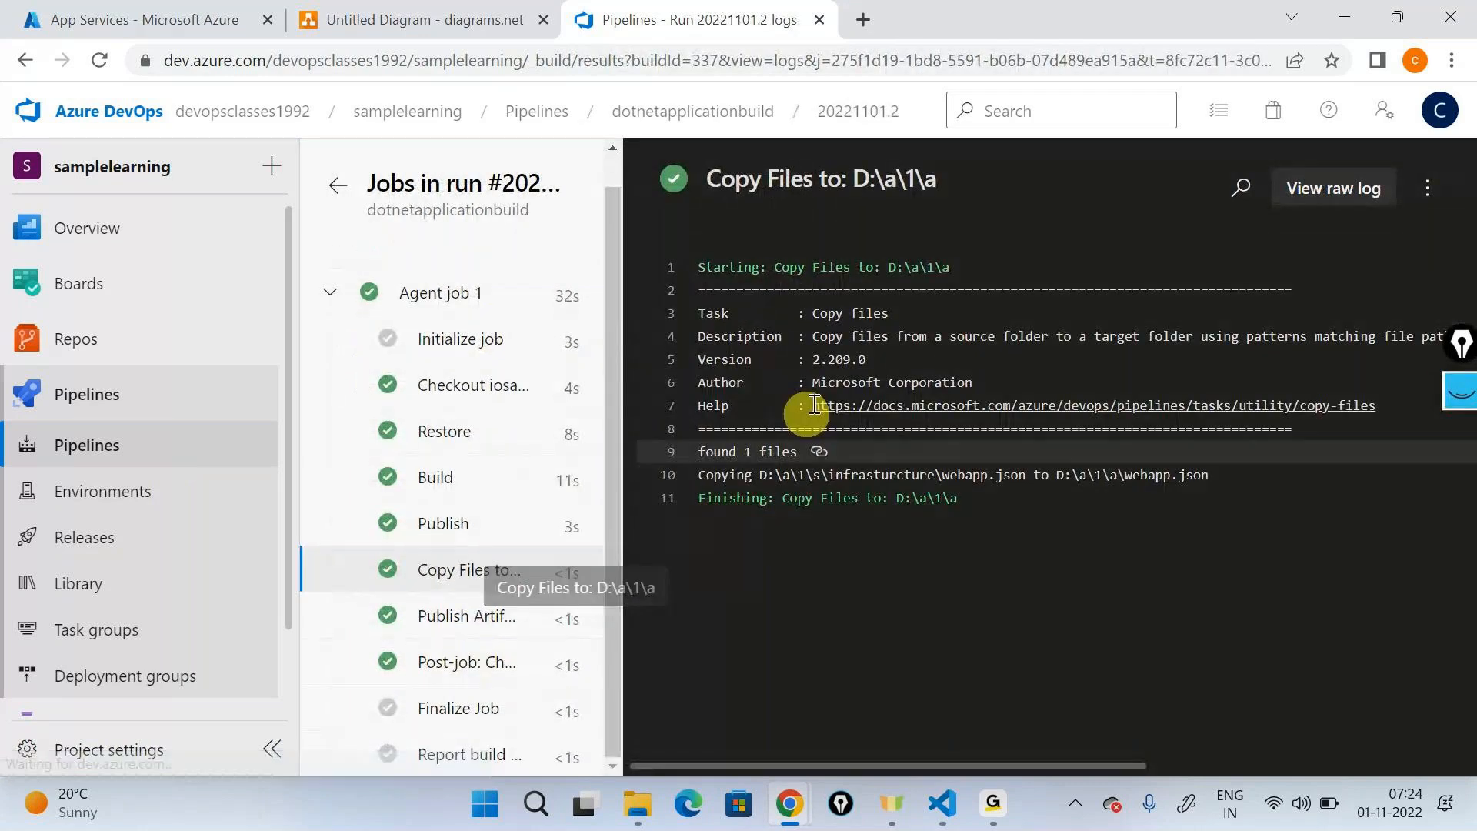
left_click_drag(698, 474, 1189, 474)
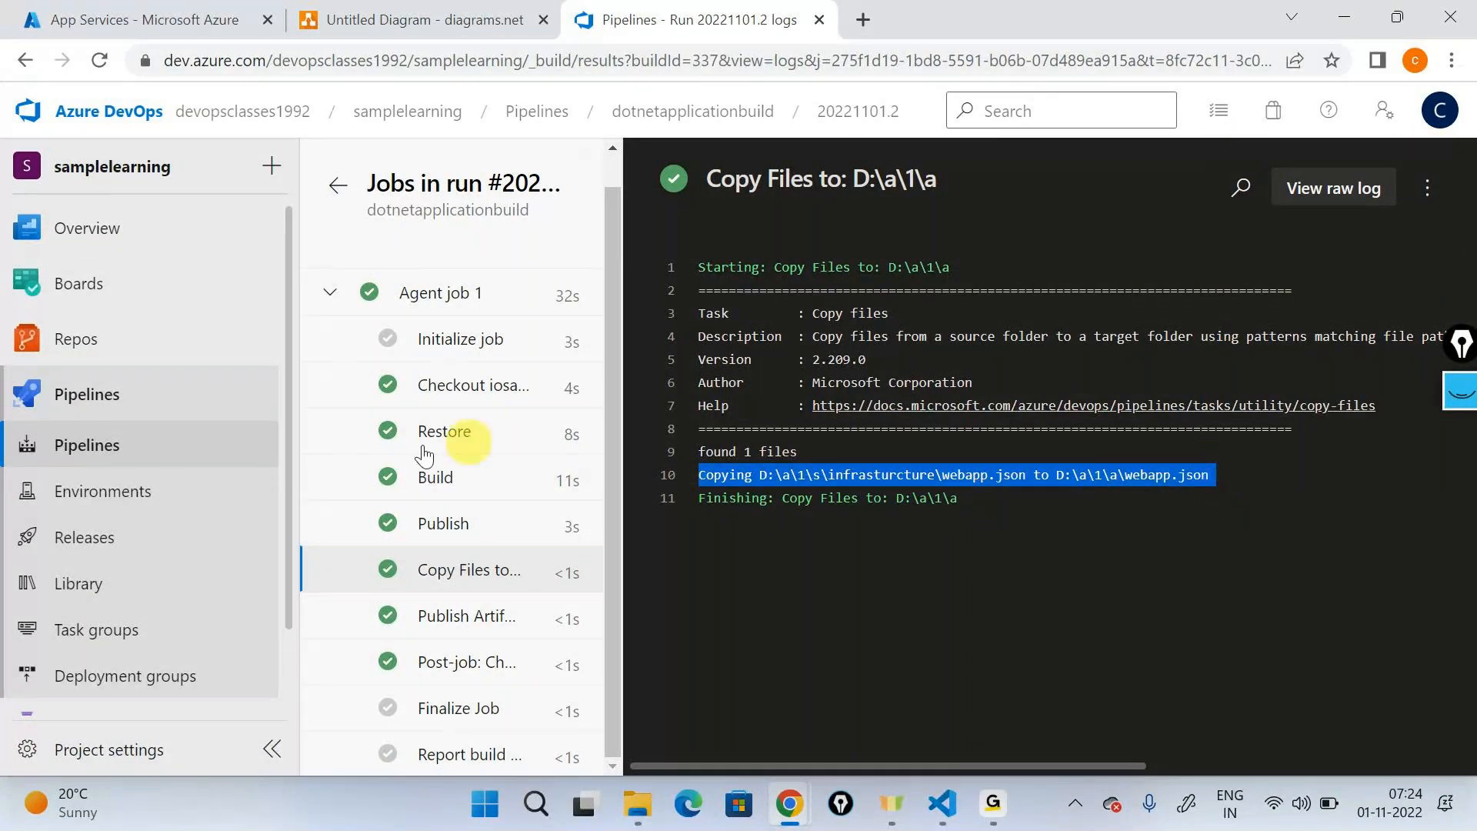
- Cancel the queued development stage deployment of Release-3 in dotnetapplicationrelease
left_click(84, 537)
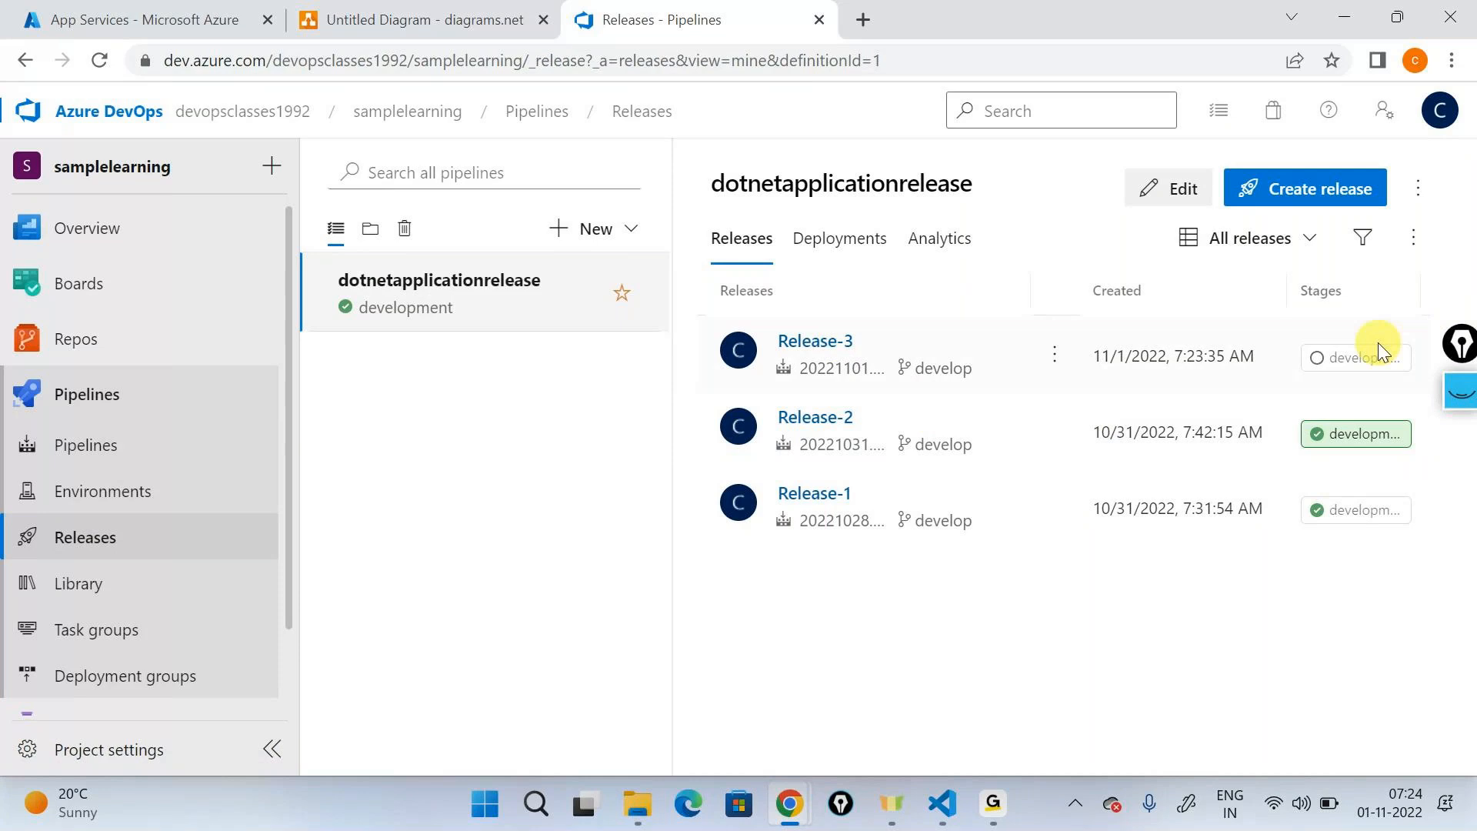
left_click(926, 385)
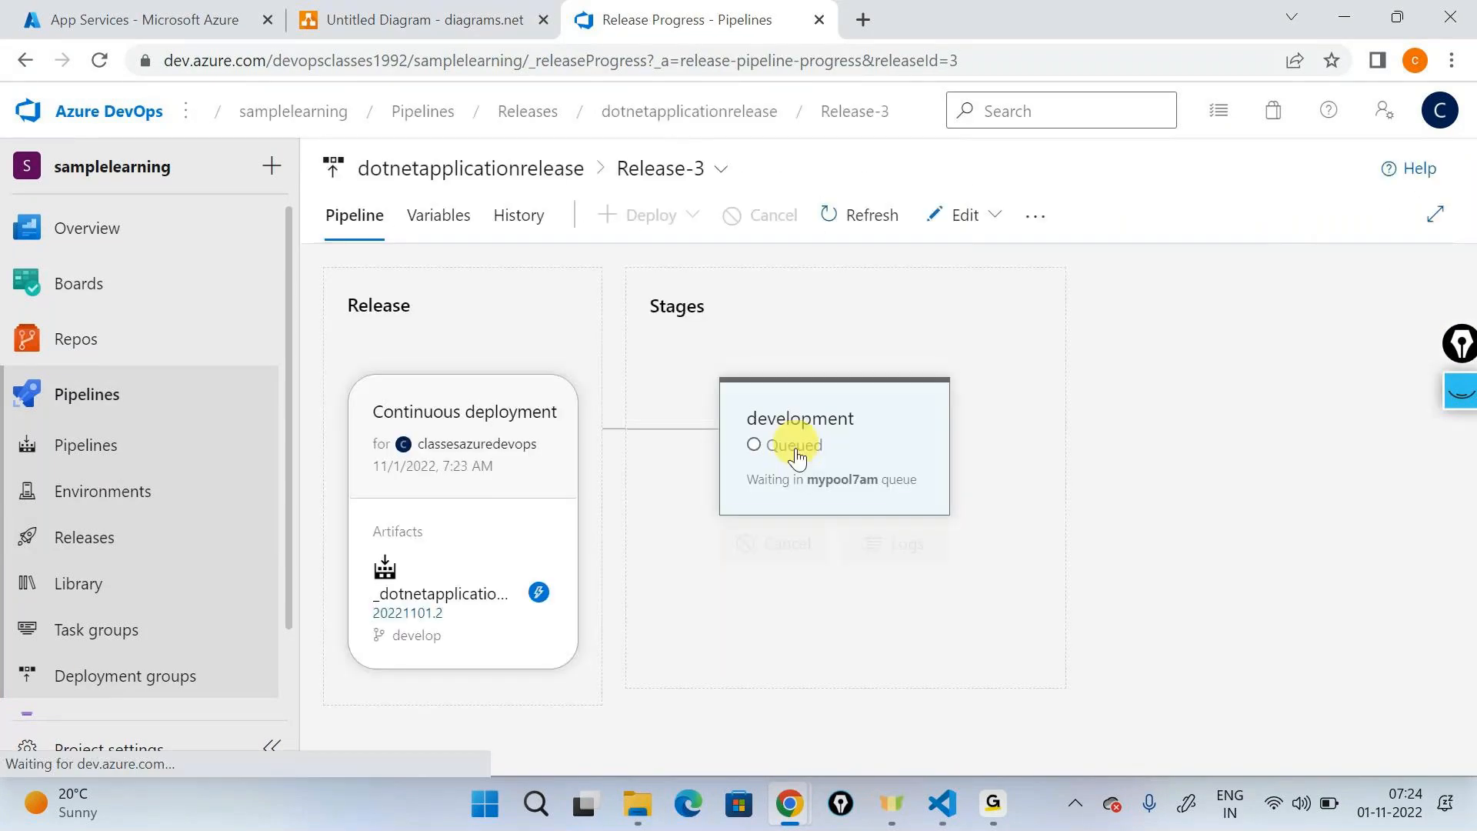
left_click(794, 460)
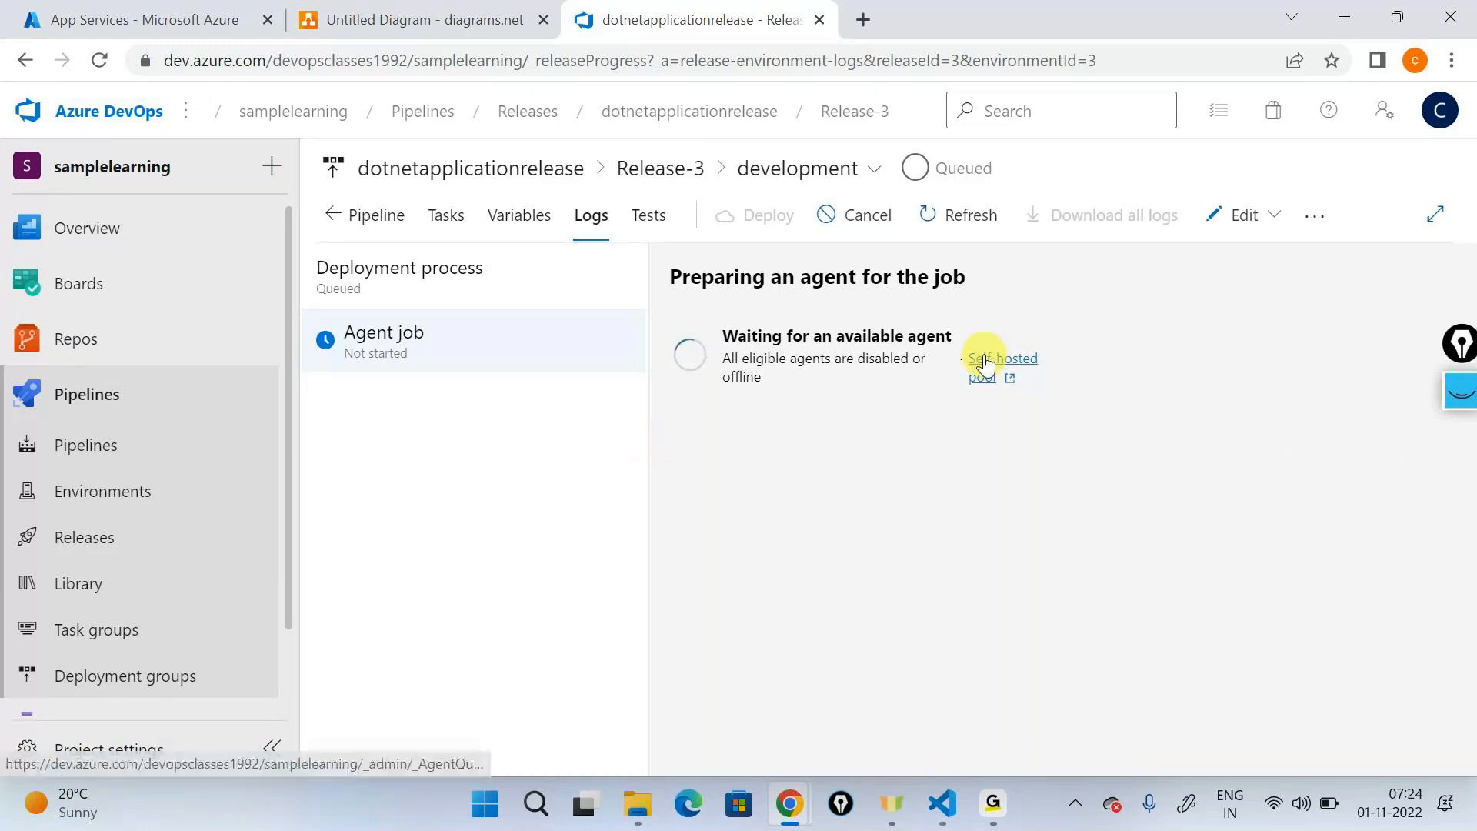
left_click(866, 217)
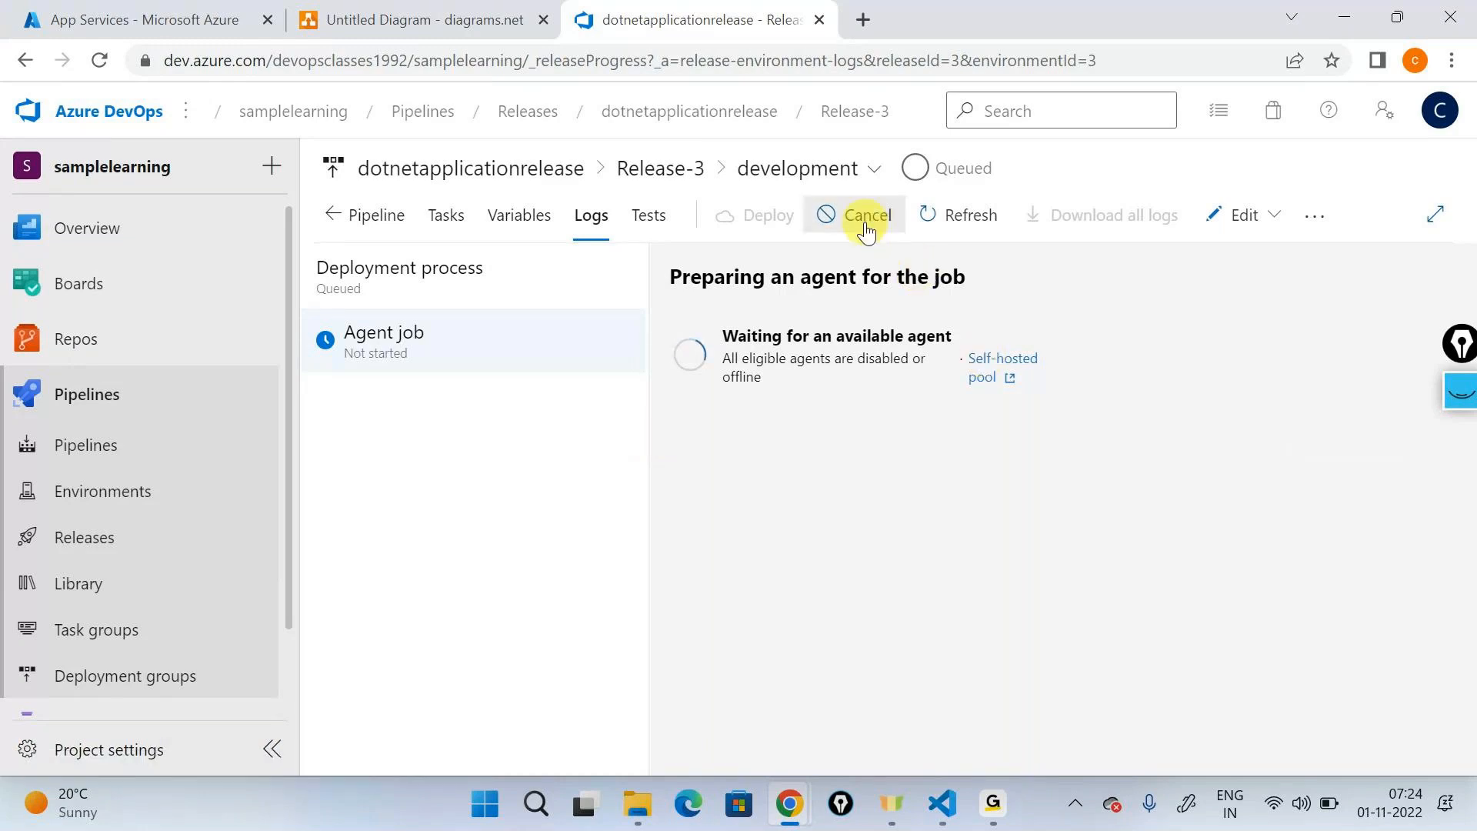
left_click(847, 563)
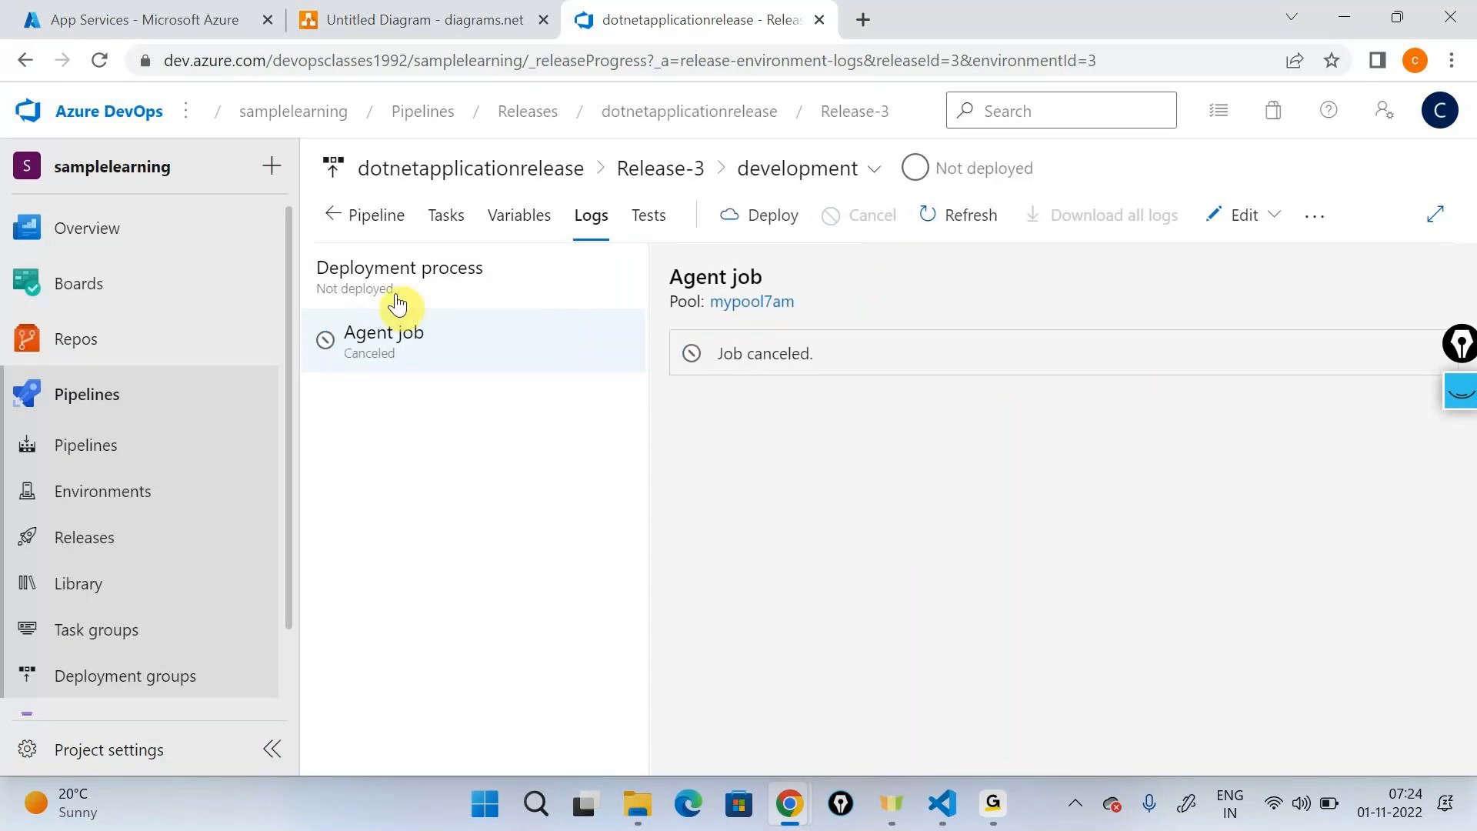
- Check the App Service name in Release-3's App service deployment task against the App Services list in the Azure portal
left_click(433, 215)
left_click(354, 469)
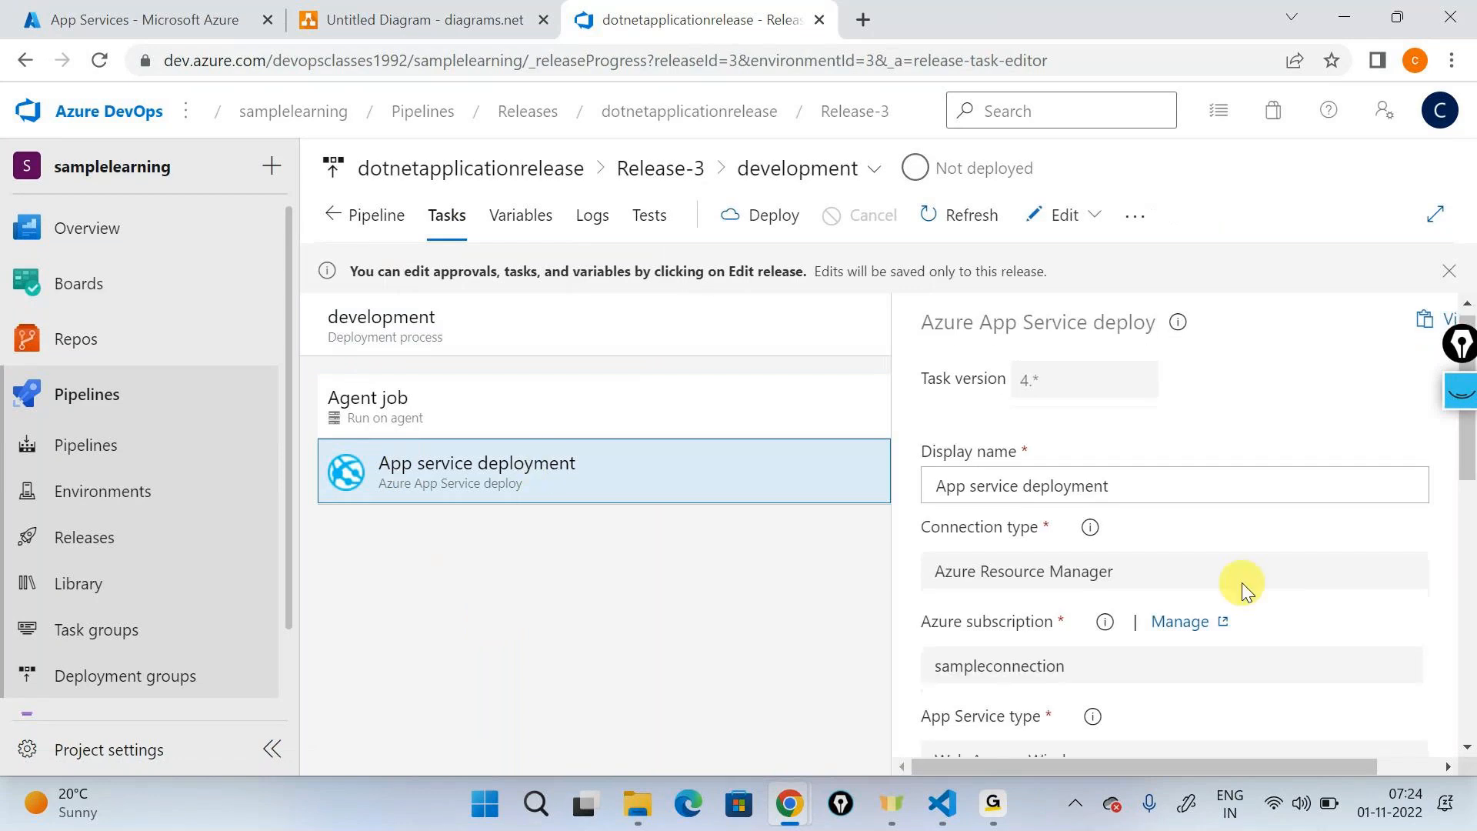
scroll(1242, 583, "down", 4)
left_click_drag(1112, 520, 949, 534)
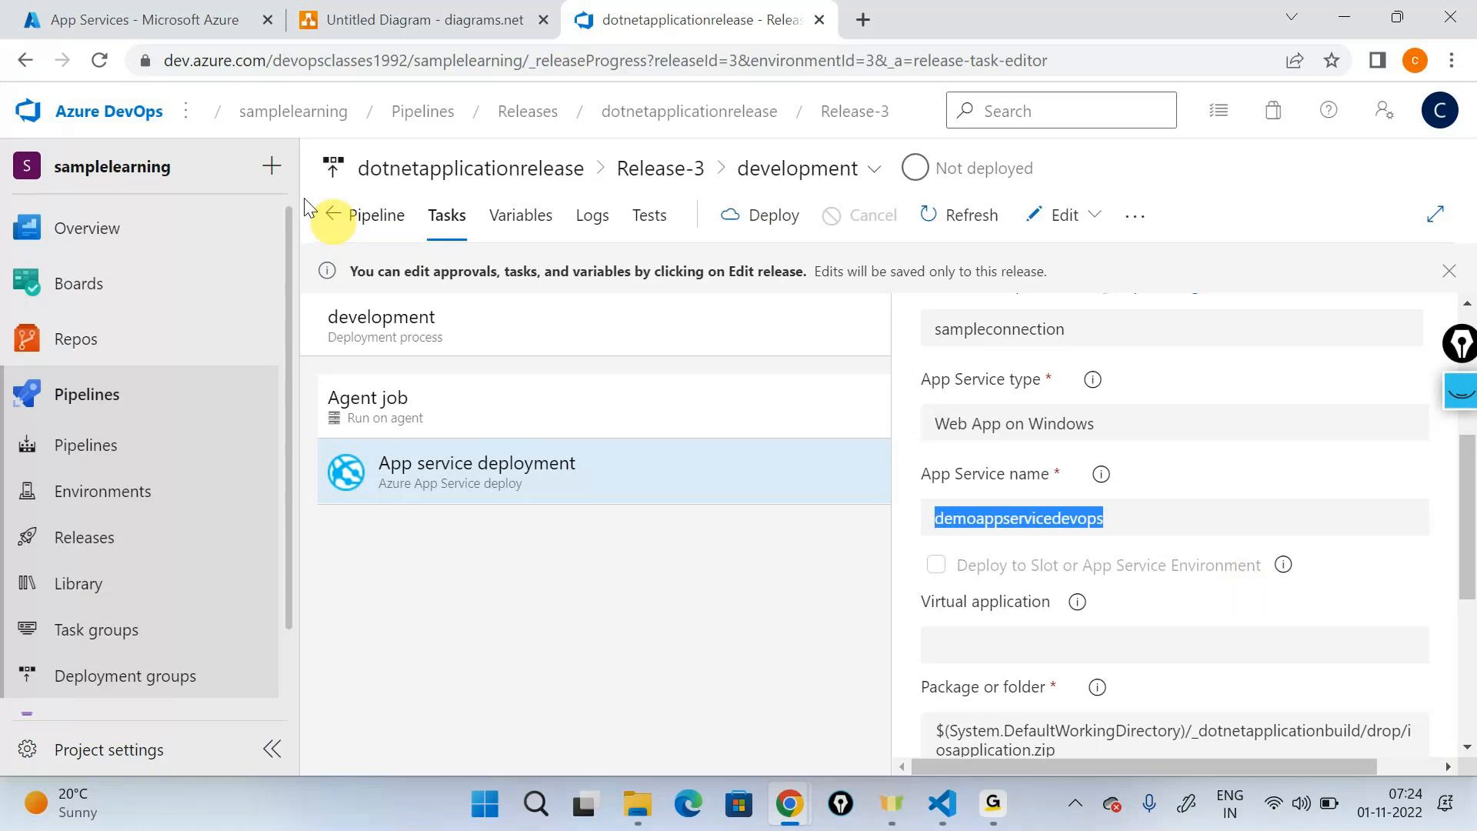
key("ctrl+1")
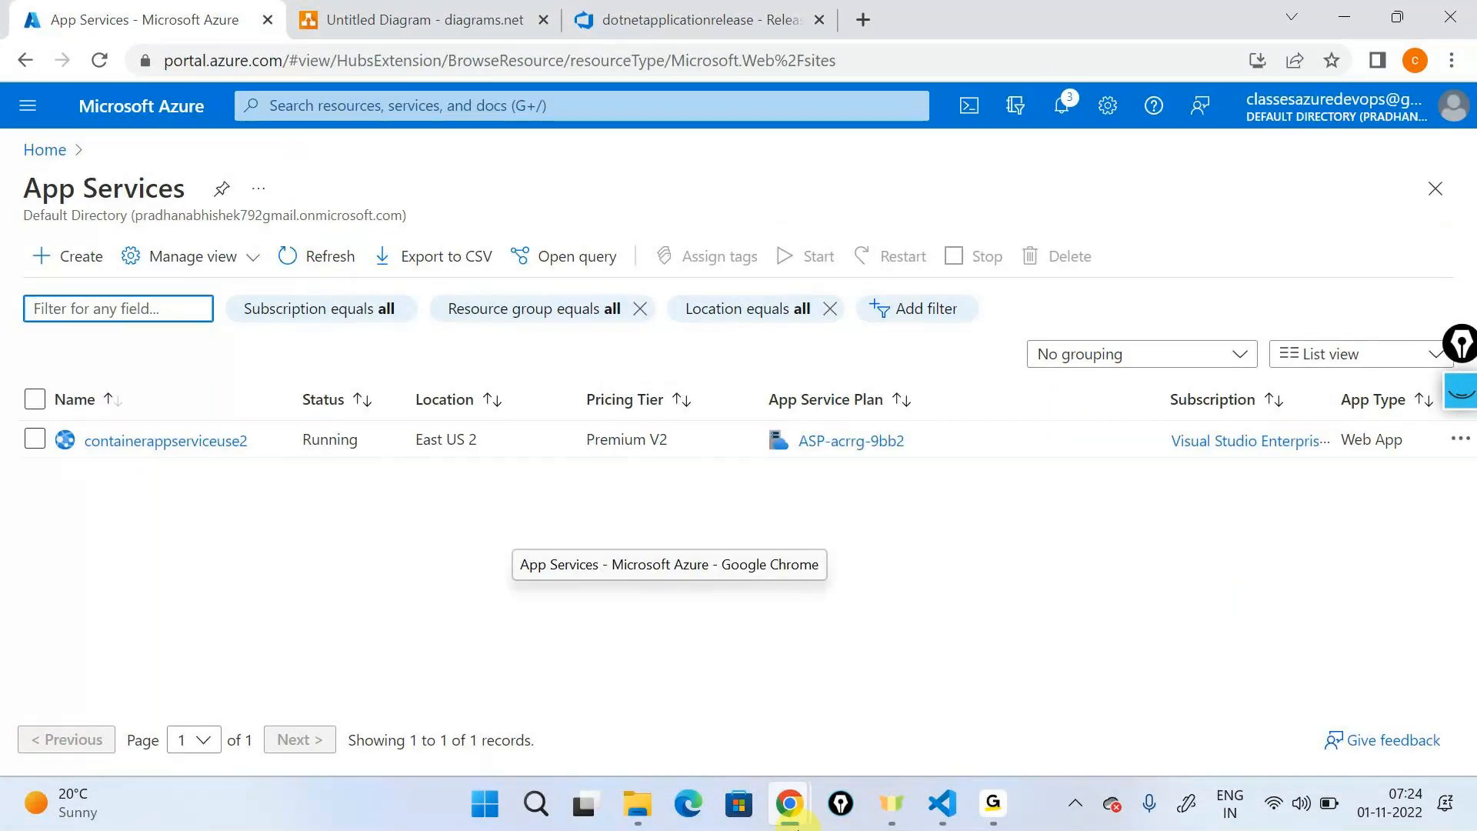
left_click(692, 19)
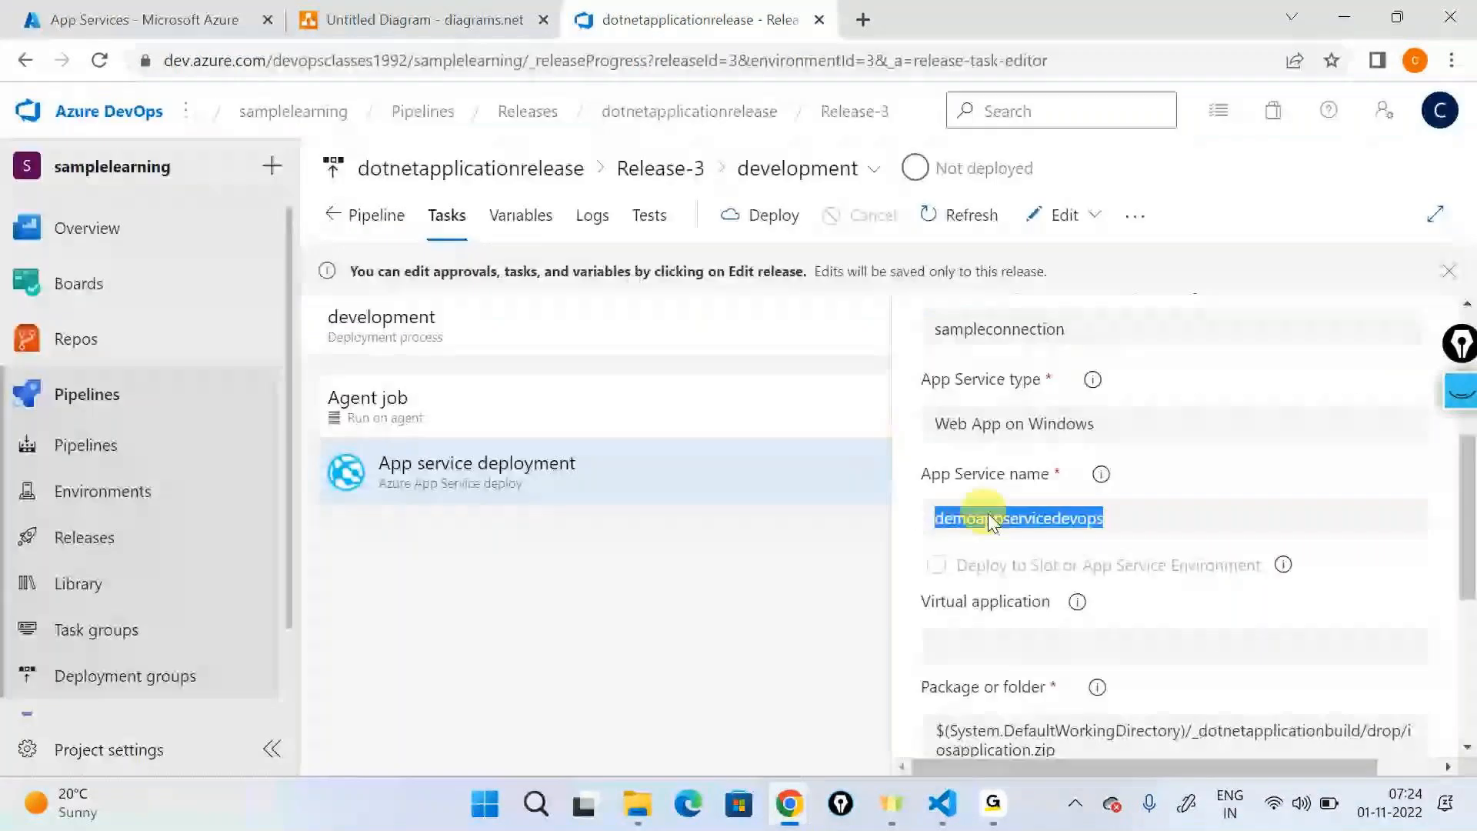
- Open the dotnetapplicationrelease pipeline for editing and show the development stage's tasks
left_click(1081, 221)
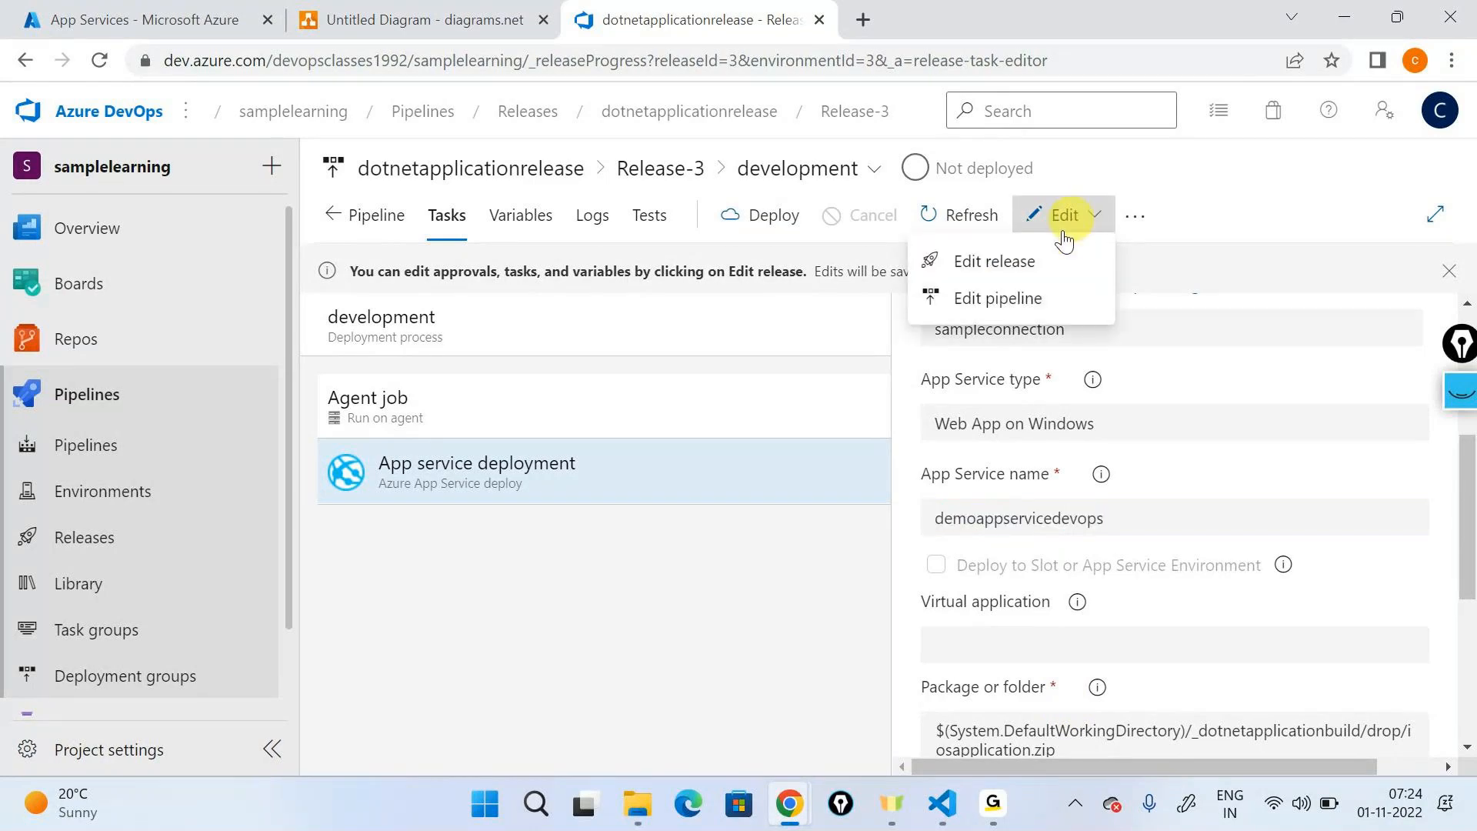
left_click(998, 298)
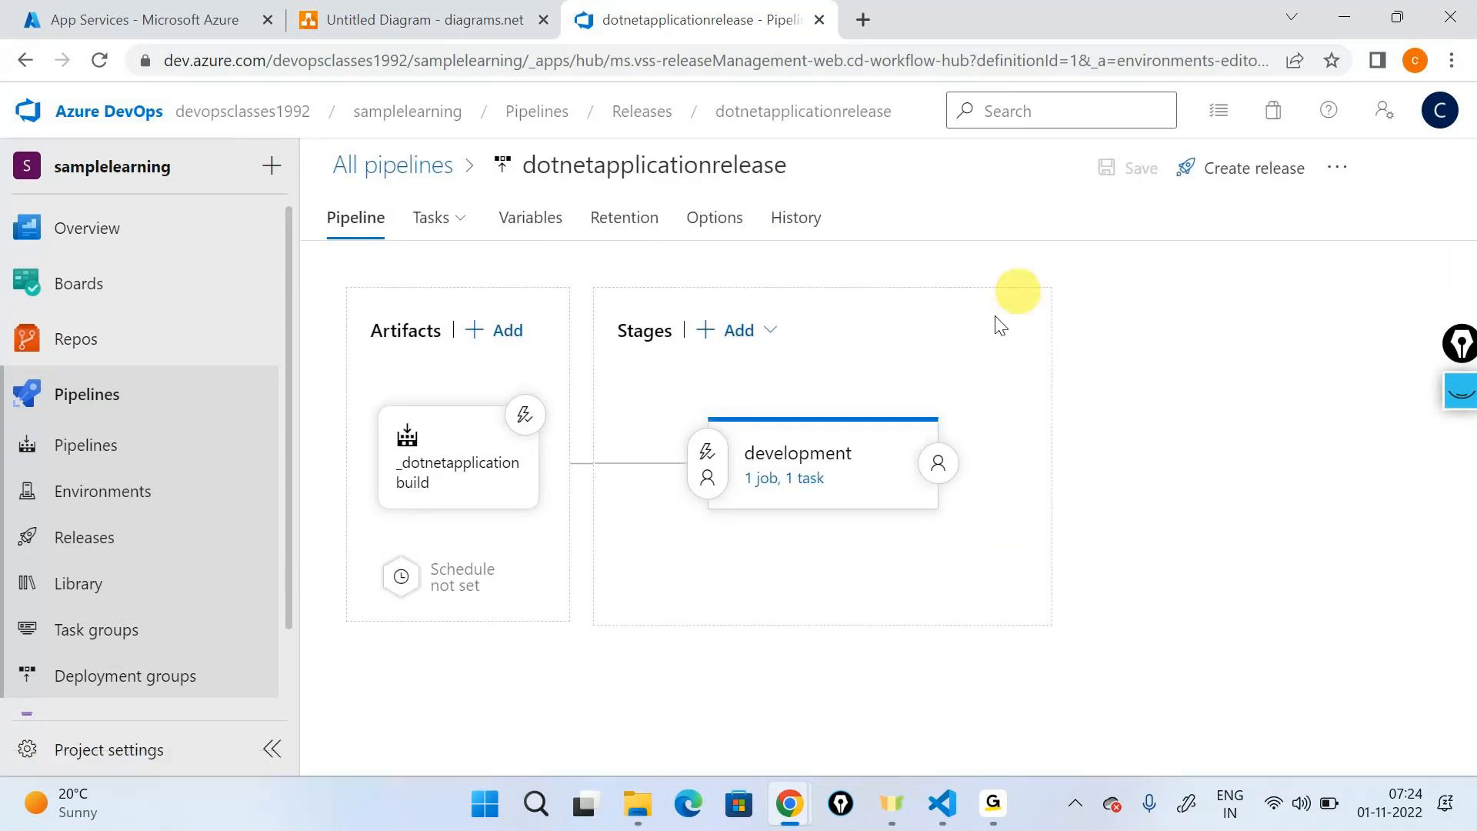
left_click(796, 486)
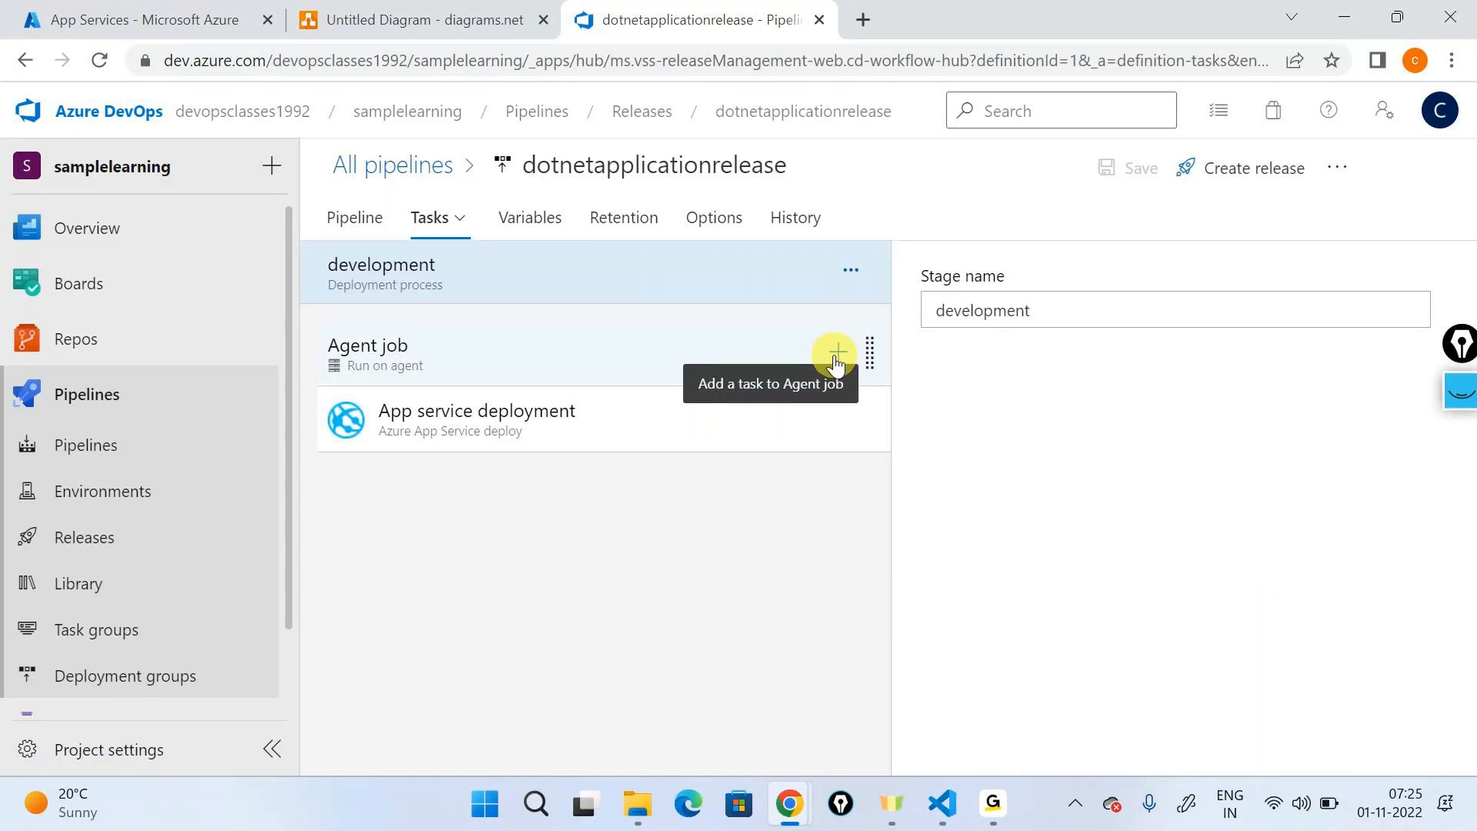
- Add an ARM template deployment task to the development stage's Agent job and place it above App service deployment
left_click(837, 358)
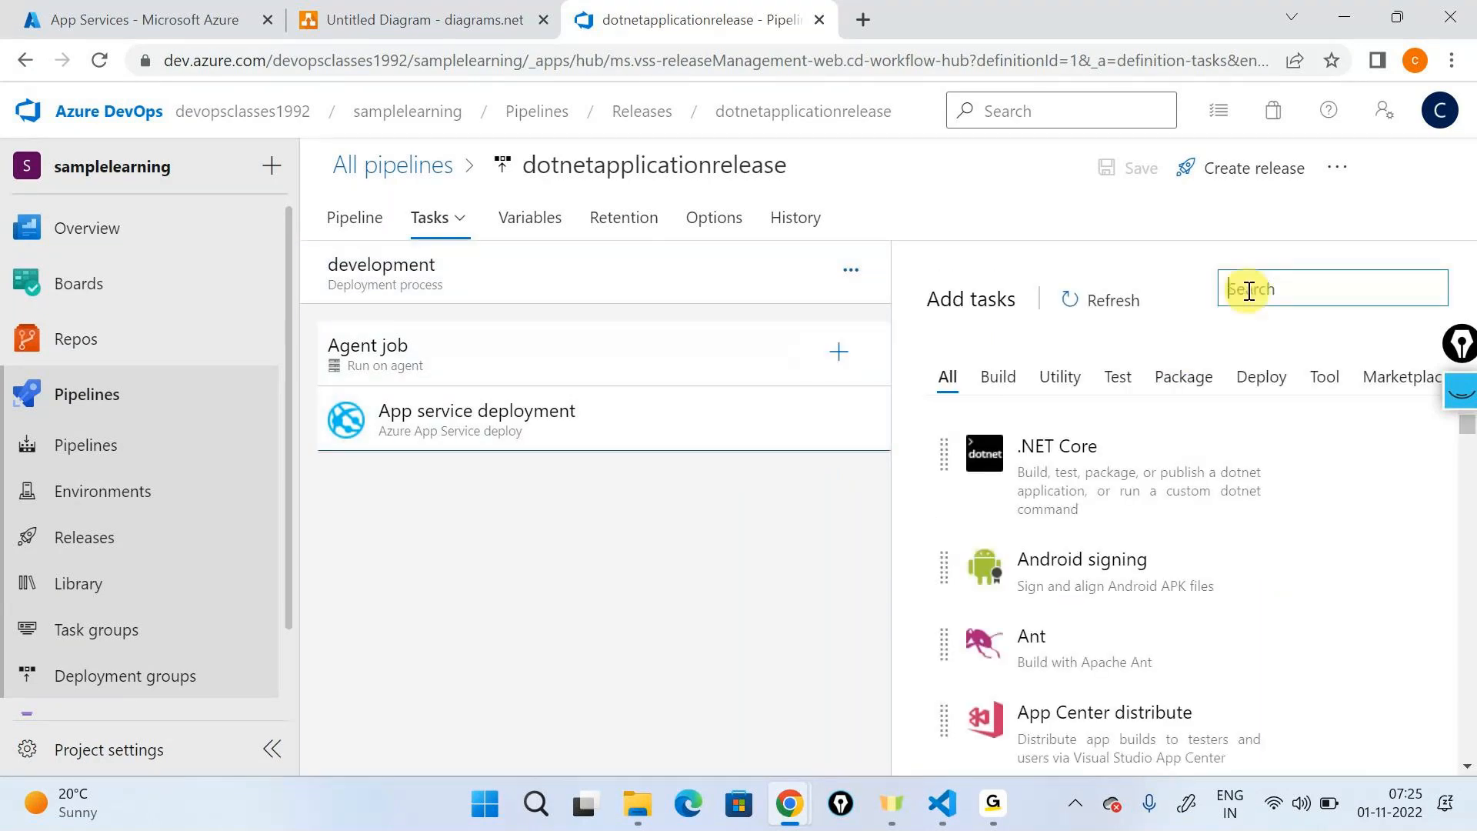
type("arm templa")
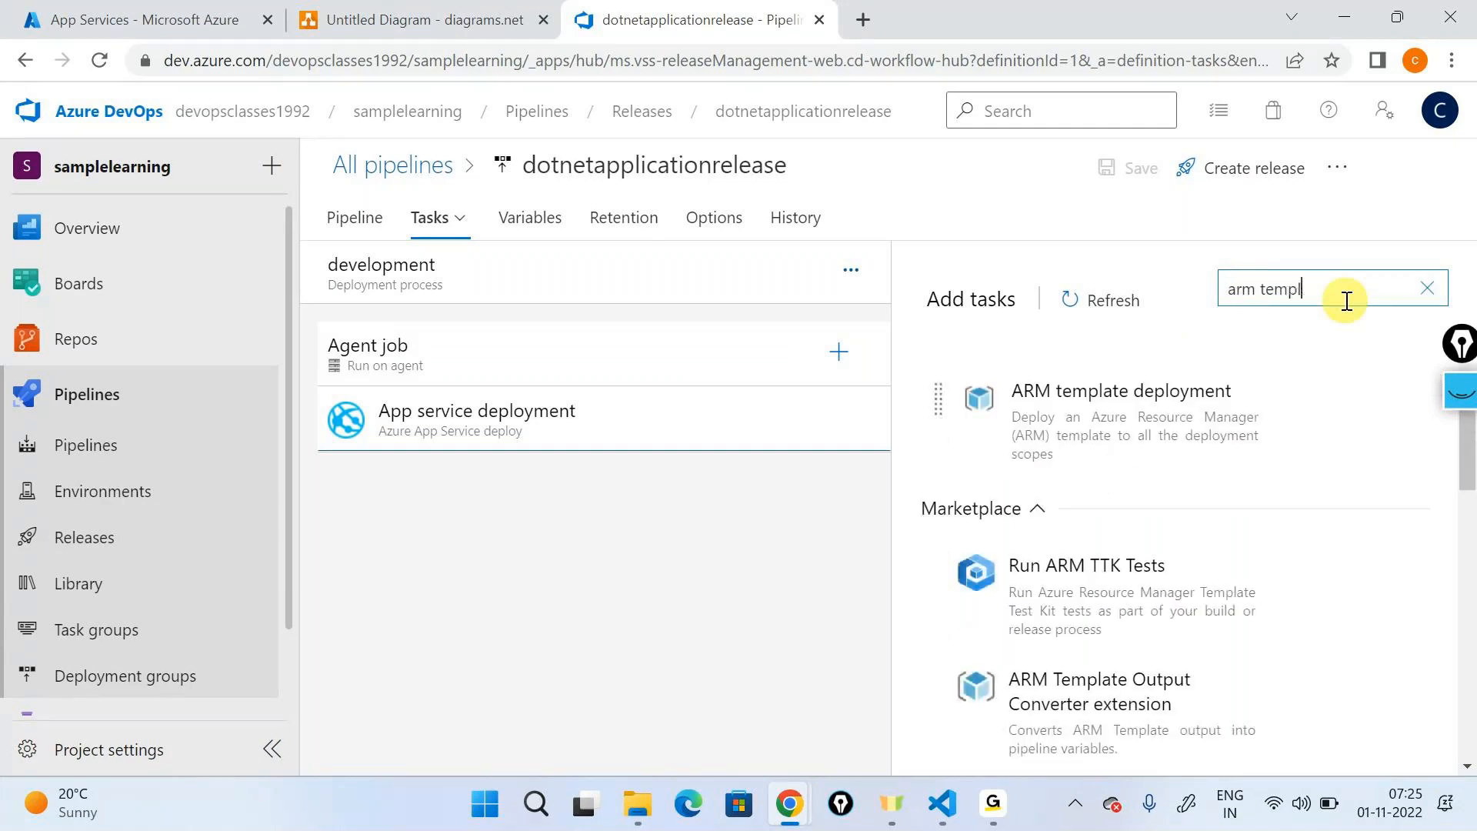
mouse_move(1122, 406)
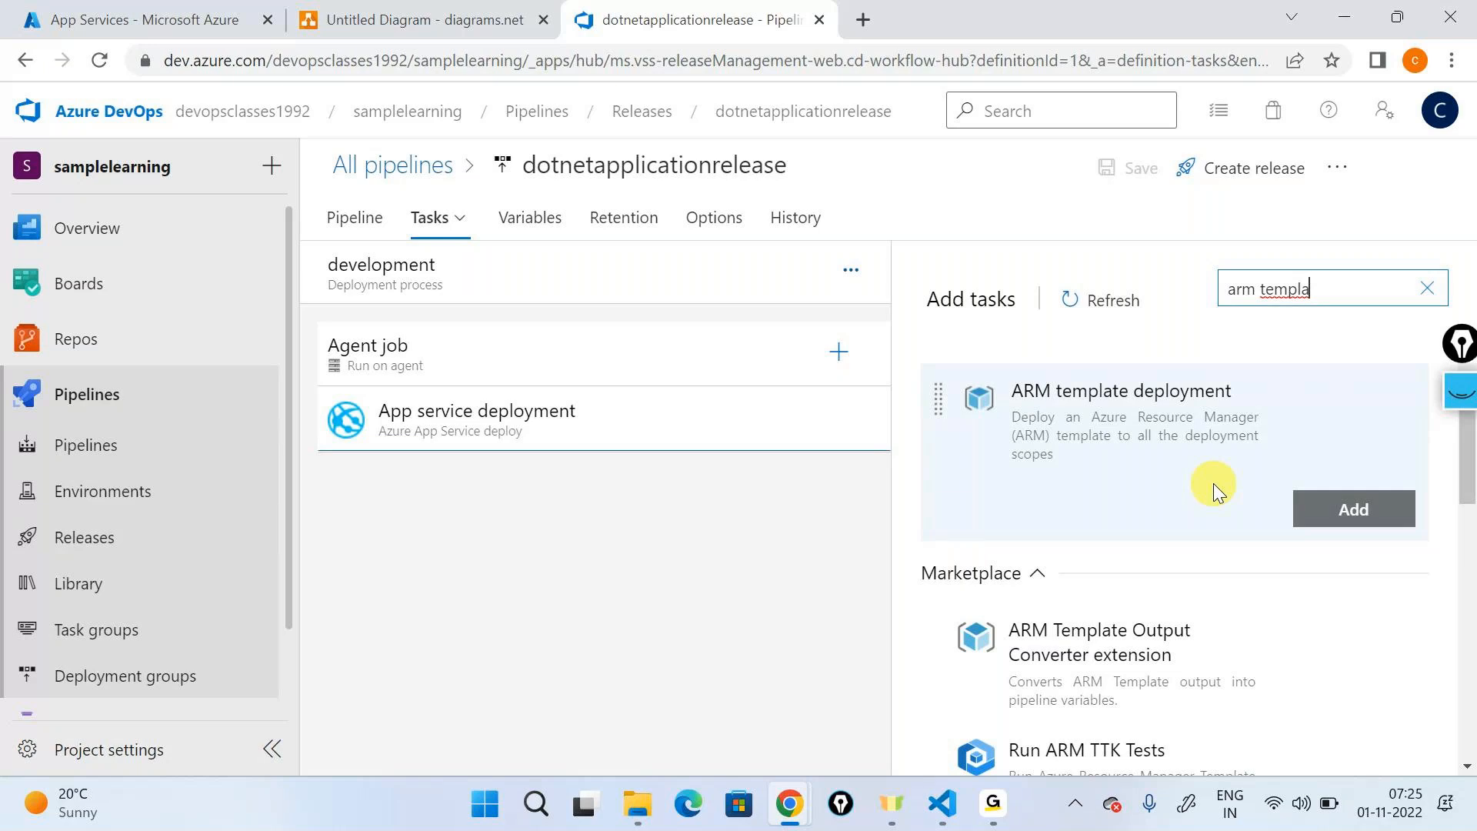
left_click(1300, 512)
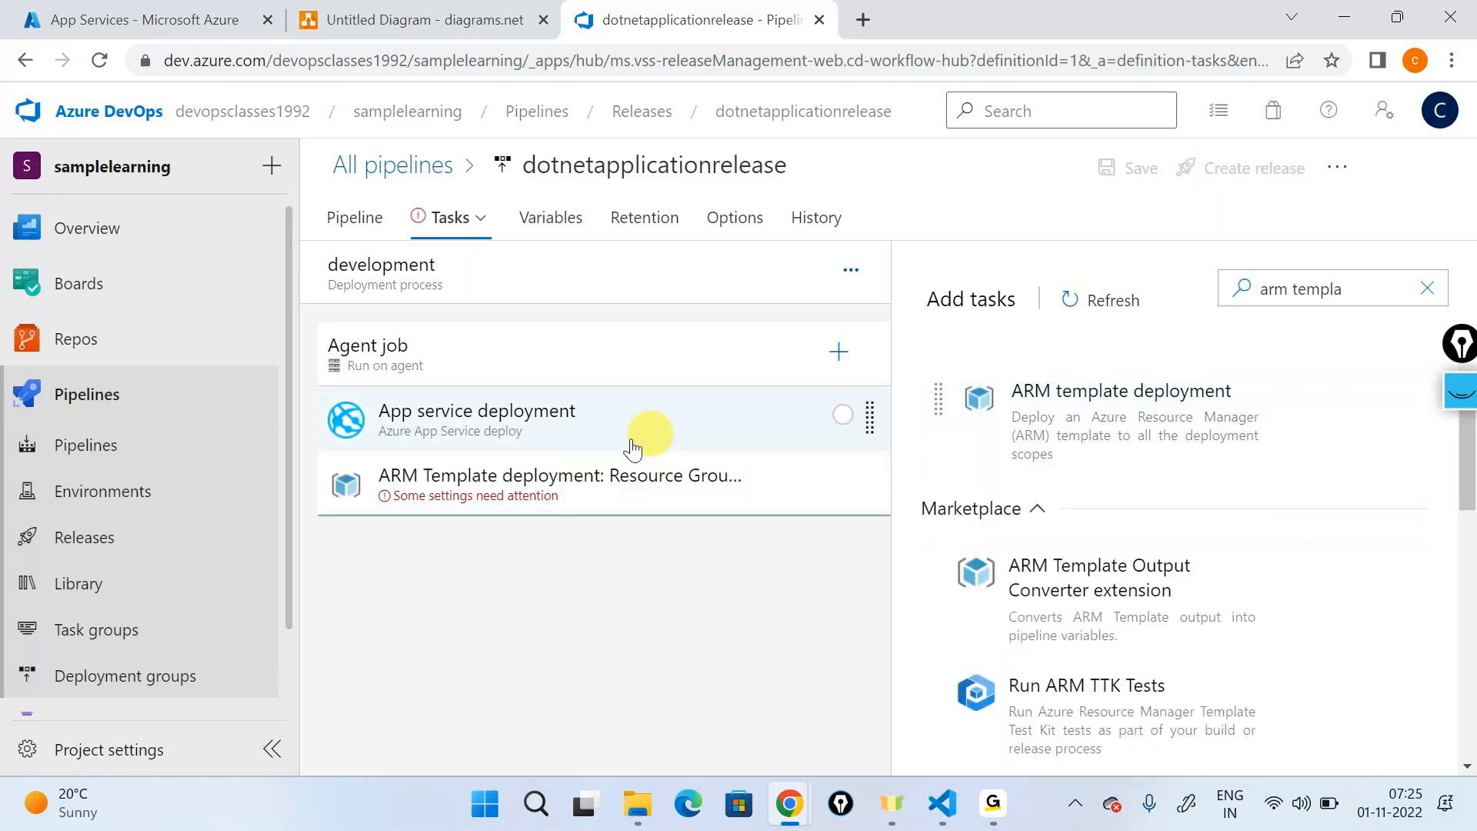
left_click_drag(552, 462, 539, 420)
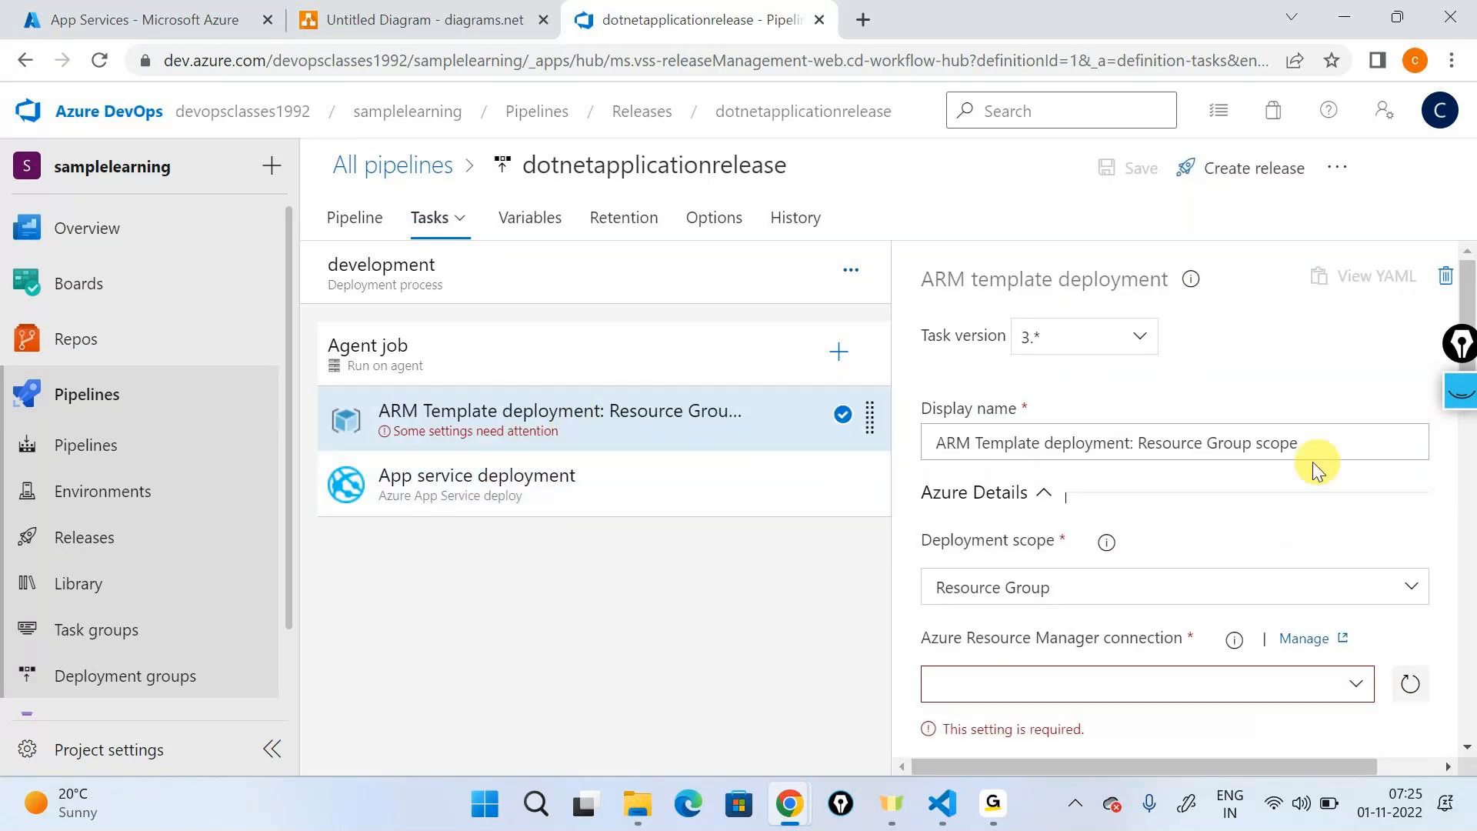
- Rename the ARM template deployment task to "Create infrastructure"
triple_click(1302, 441)
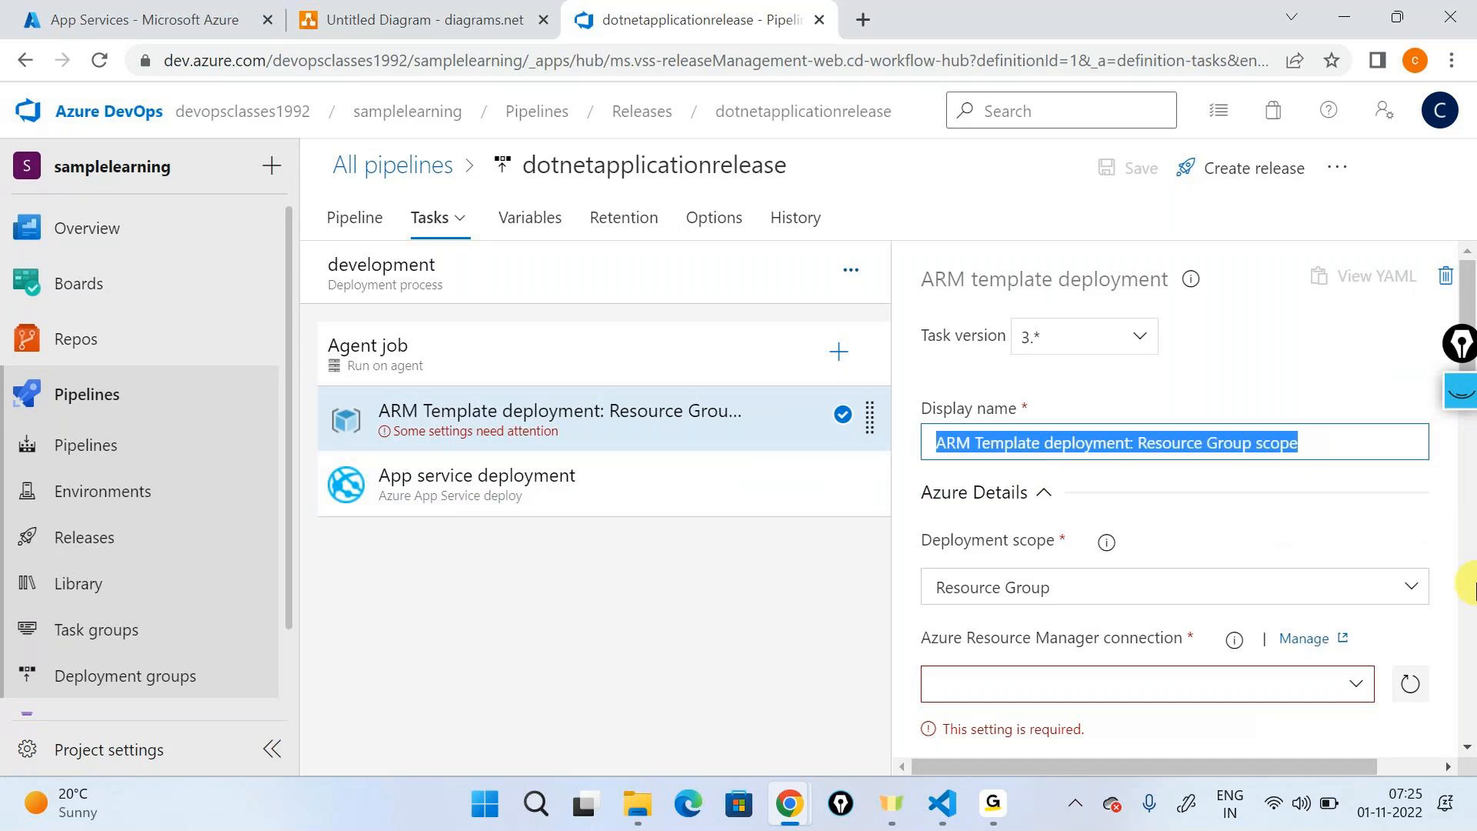
type("Create in")
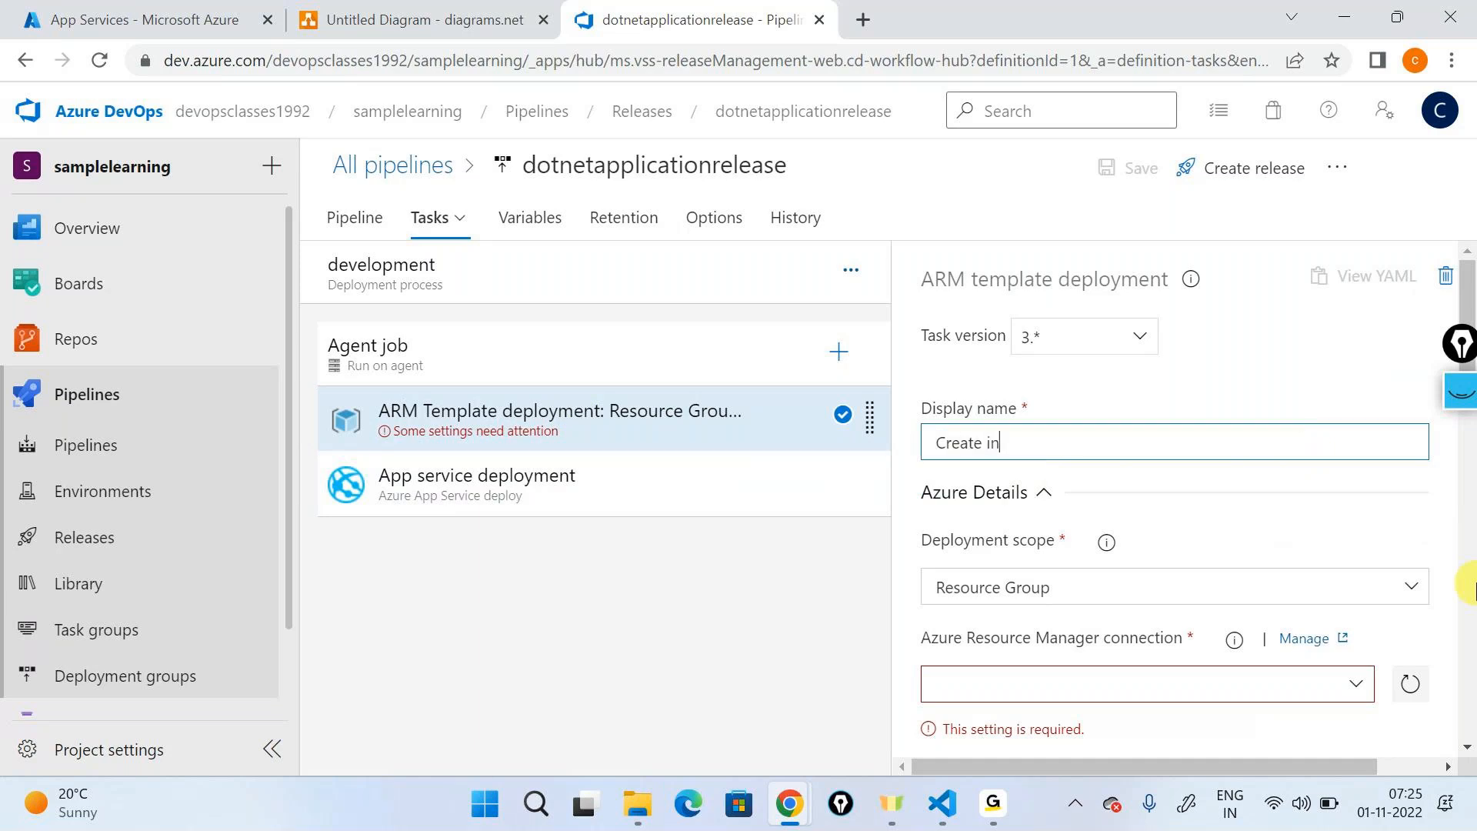
type("frastructure")
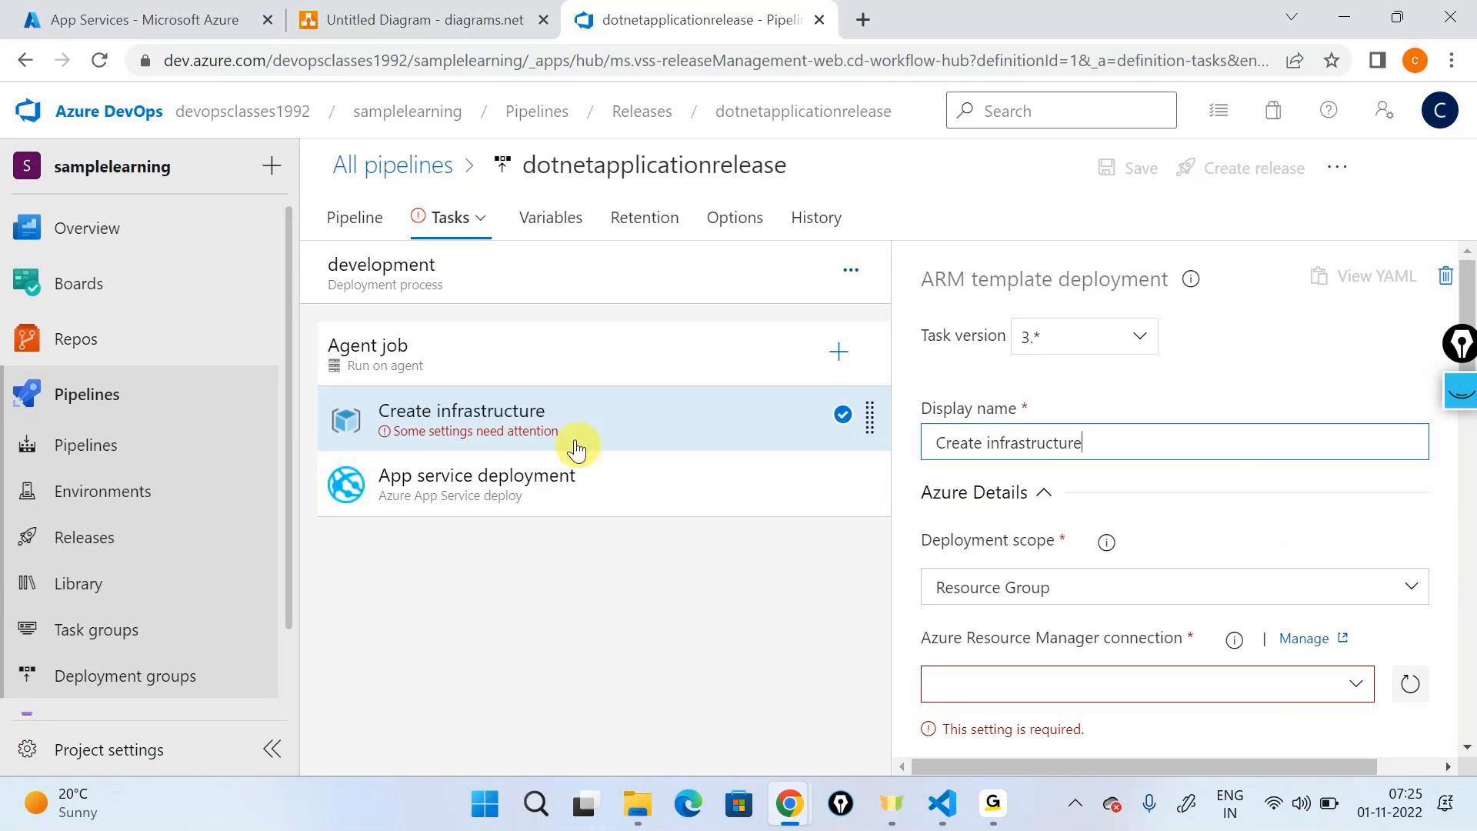
- Set the Agent job's agent pool to Azure Pipelines and its agent specification to windows-latest
left_click(548, 376)
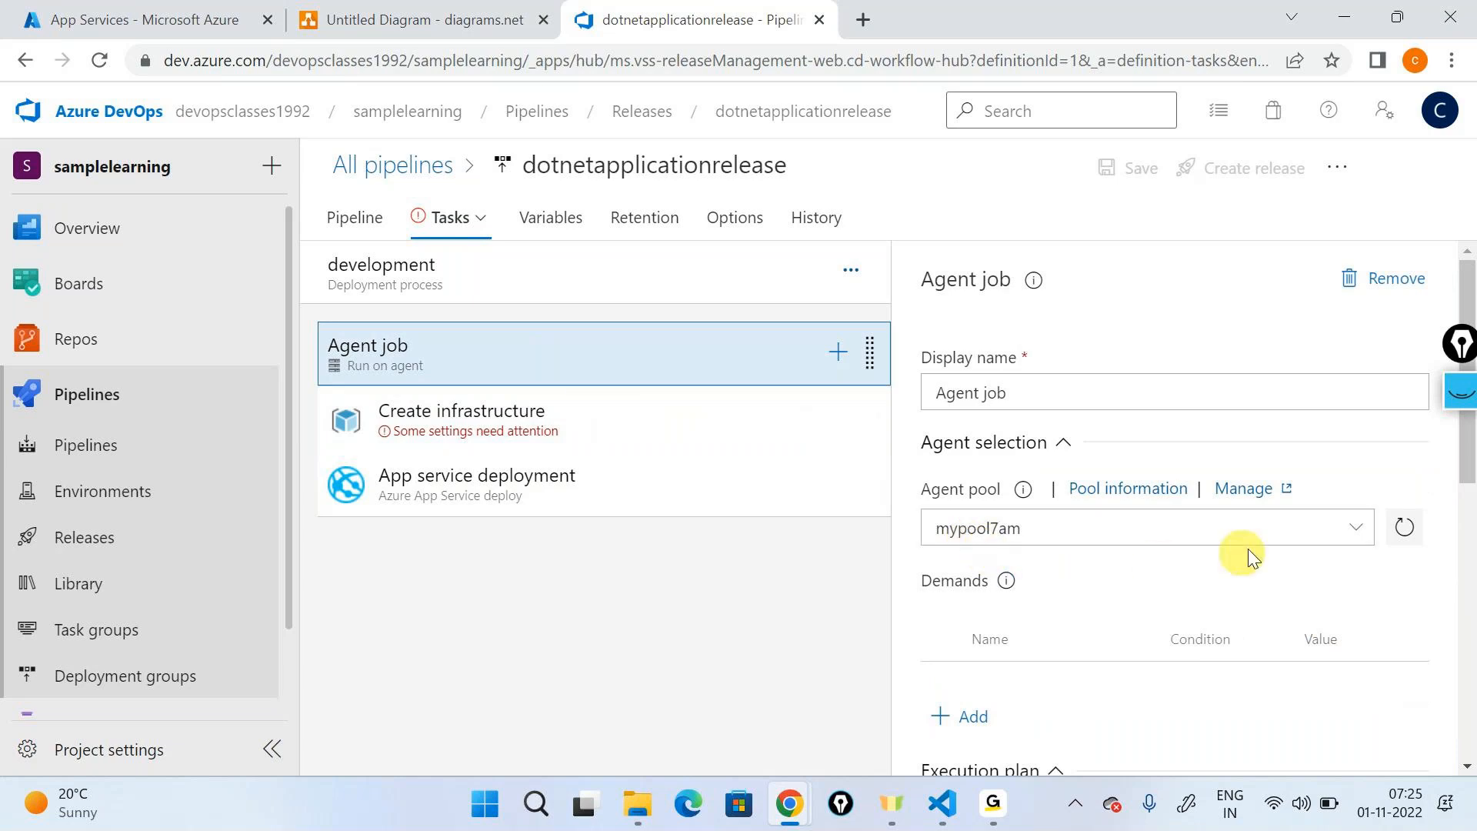
left_click(1346, 531)
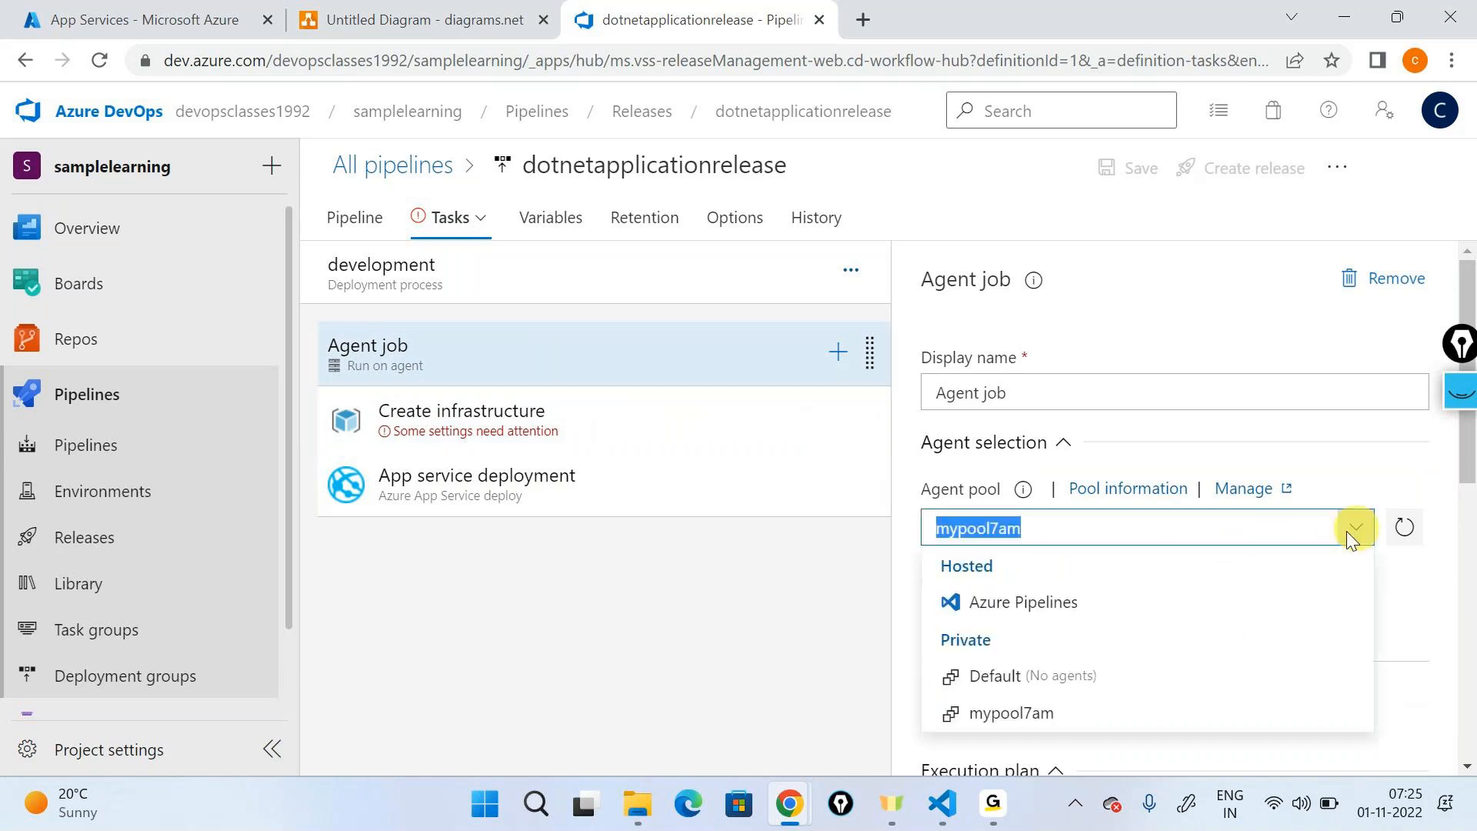
left_click(1087, 612)
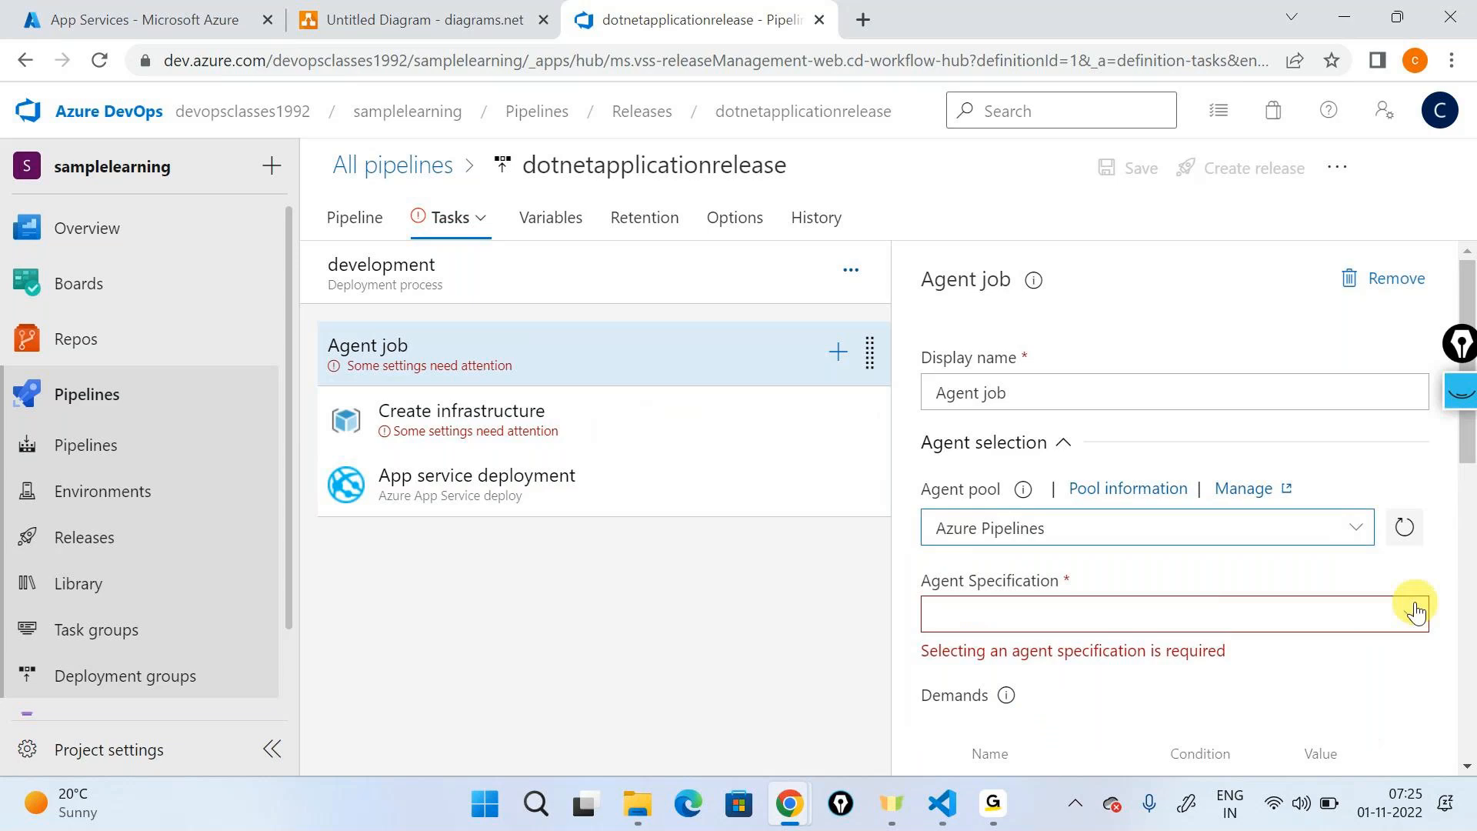
left_click(1409, 608)
scroll(1097, 584, "down", 3)
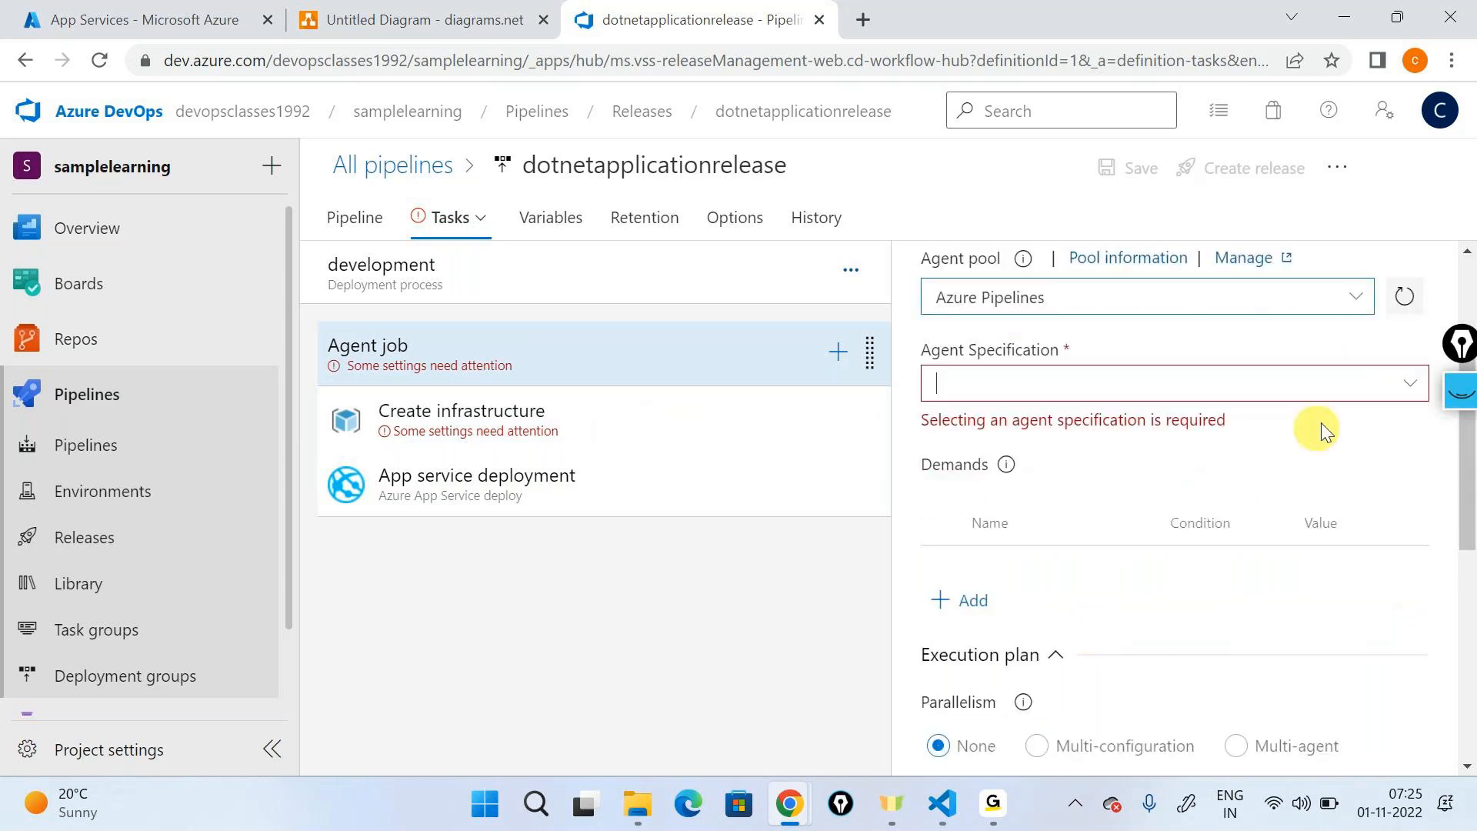
left_click(1412, 391)
left_click(1411, 384)
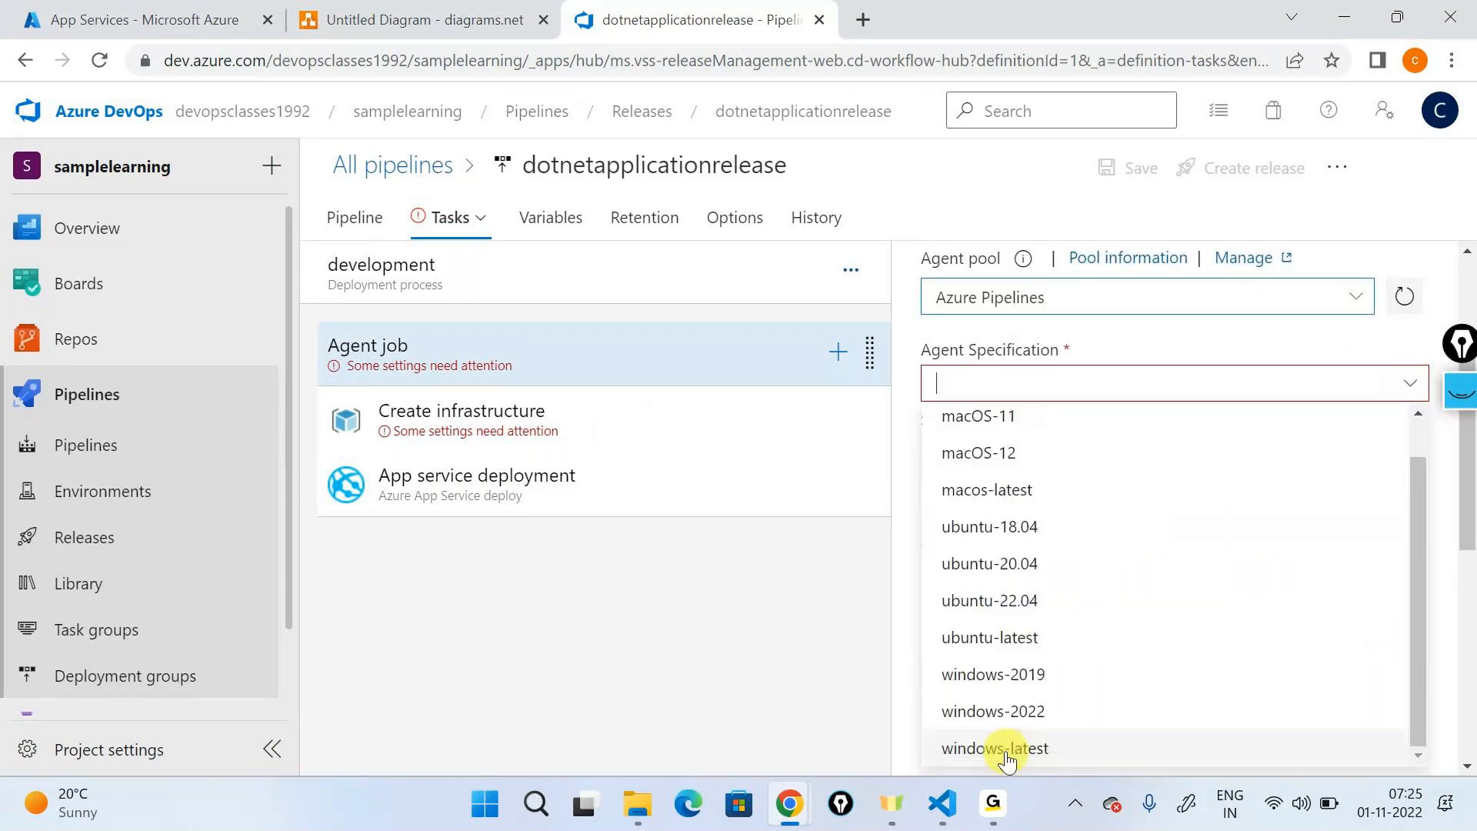
left_click(1005, 750)
- Set the Create infrastructure task's Azure Resource Manager connection to sampleconnection and its subscription to Visual Studio Enterprise Subscription
left_click(554, 436)
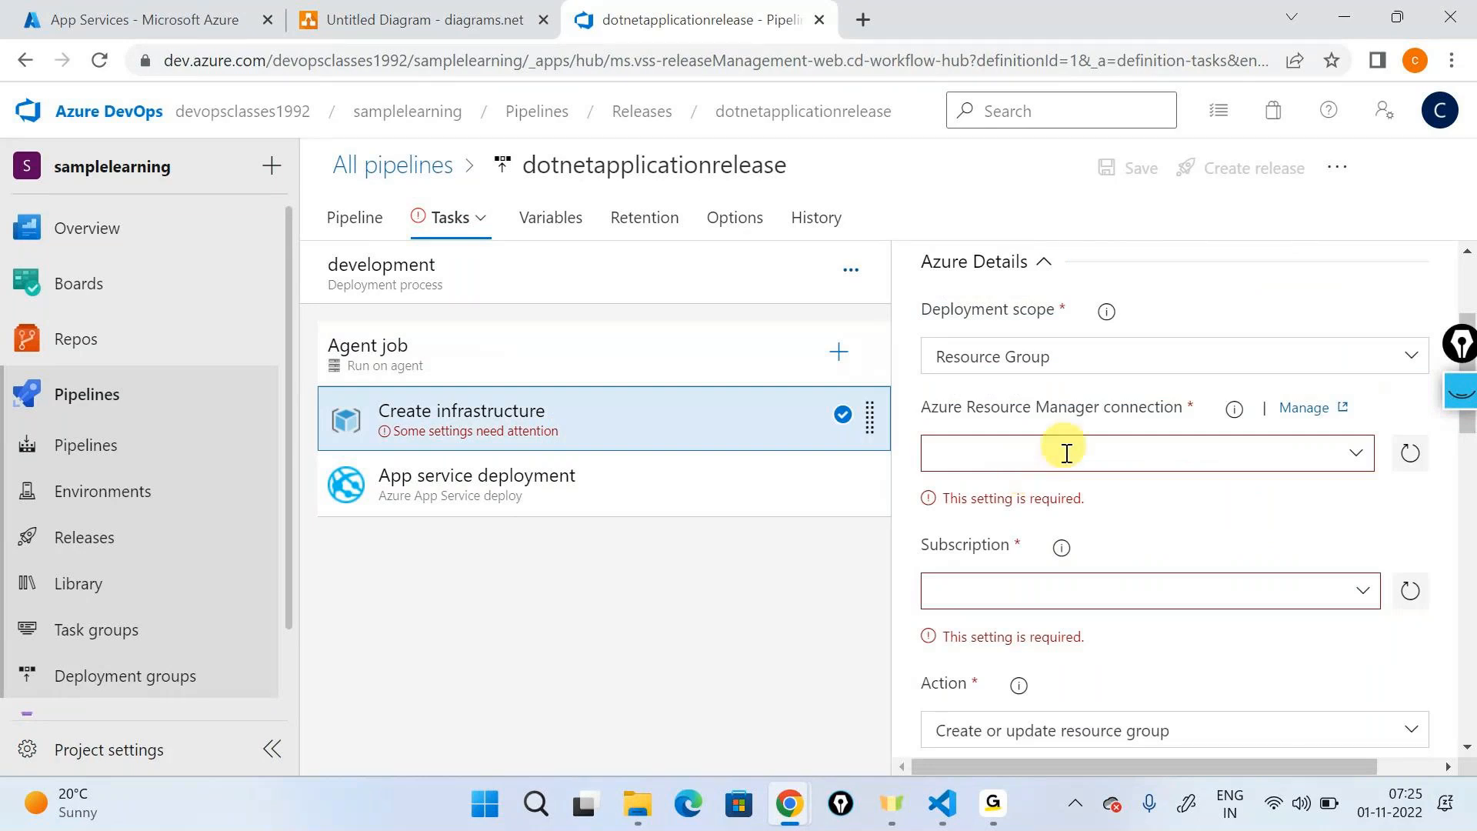
scroll(1061, 466, "up", 2)
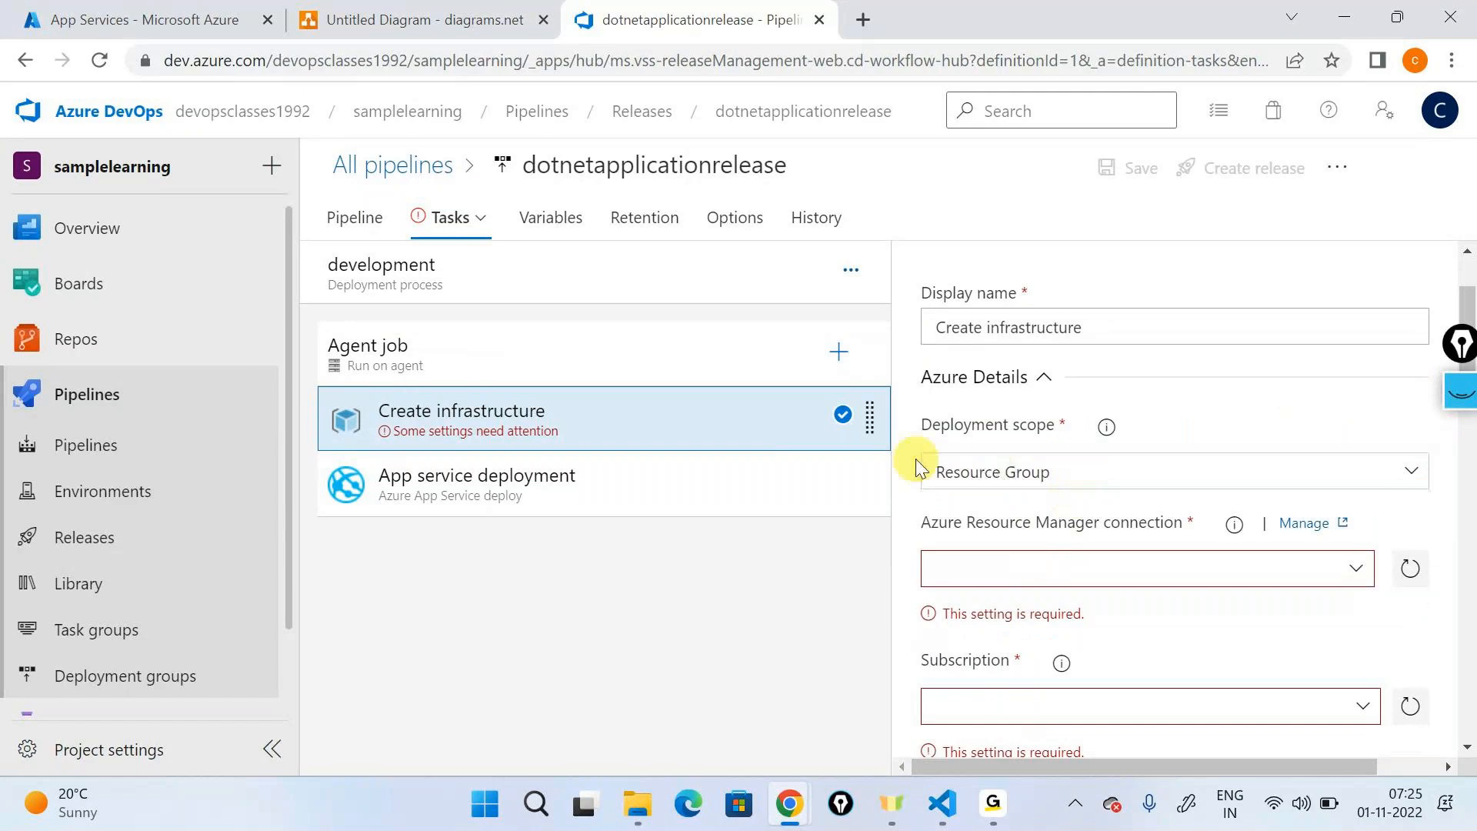
scroll(1317, 453, "down", 2)
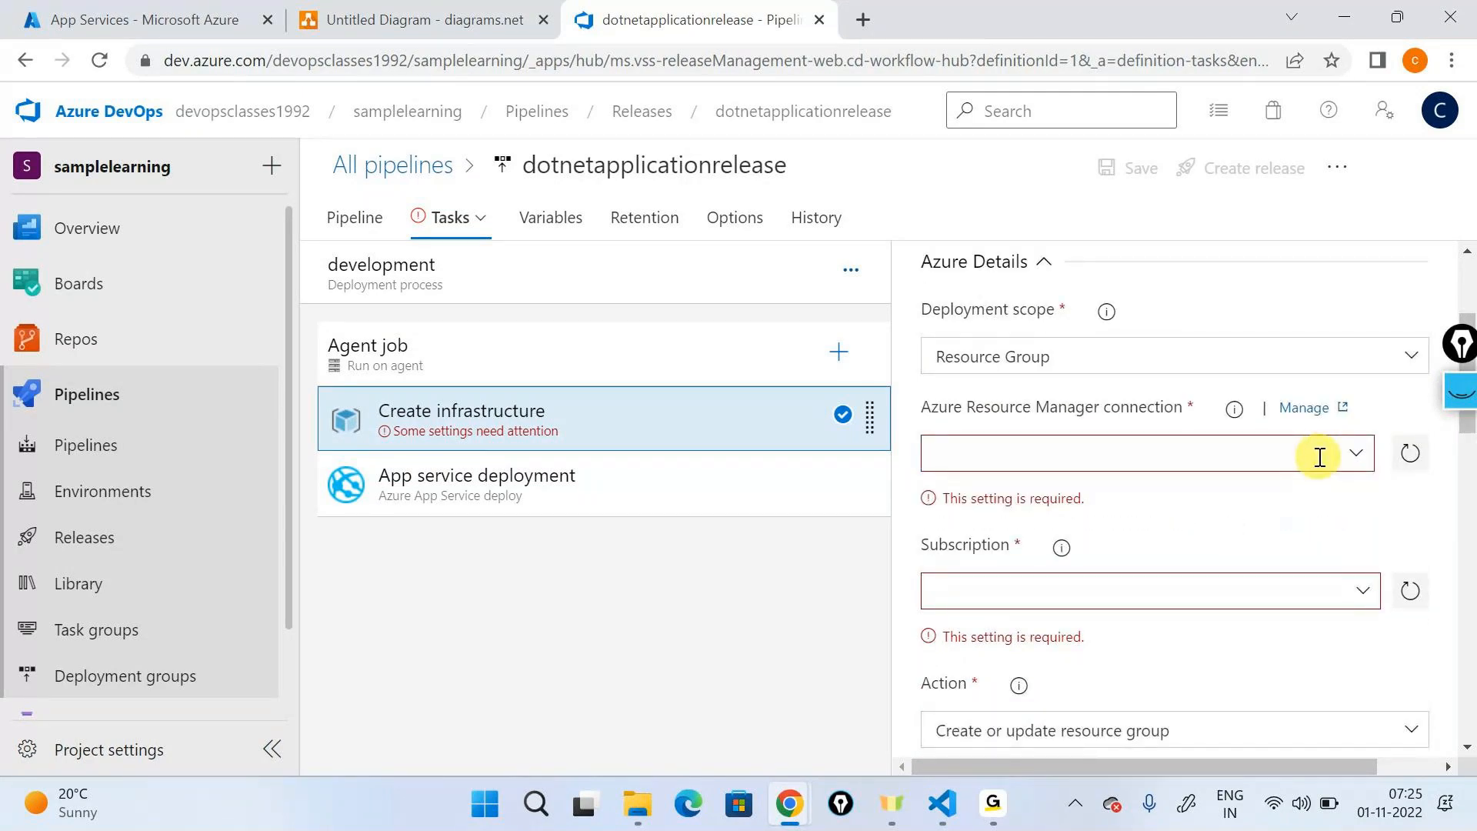
left_click(1320, 457)
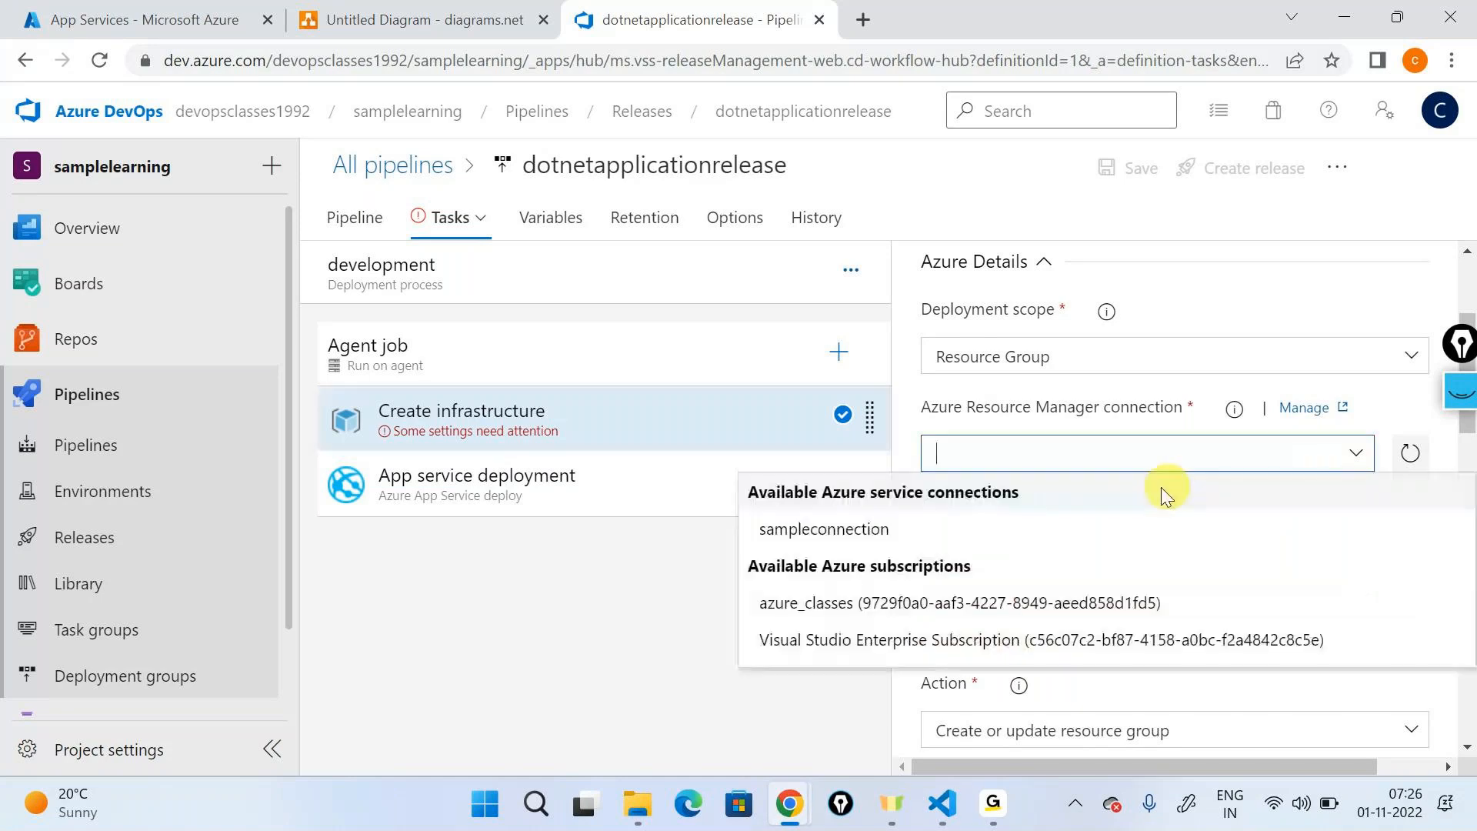
left_click(777, 531)
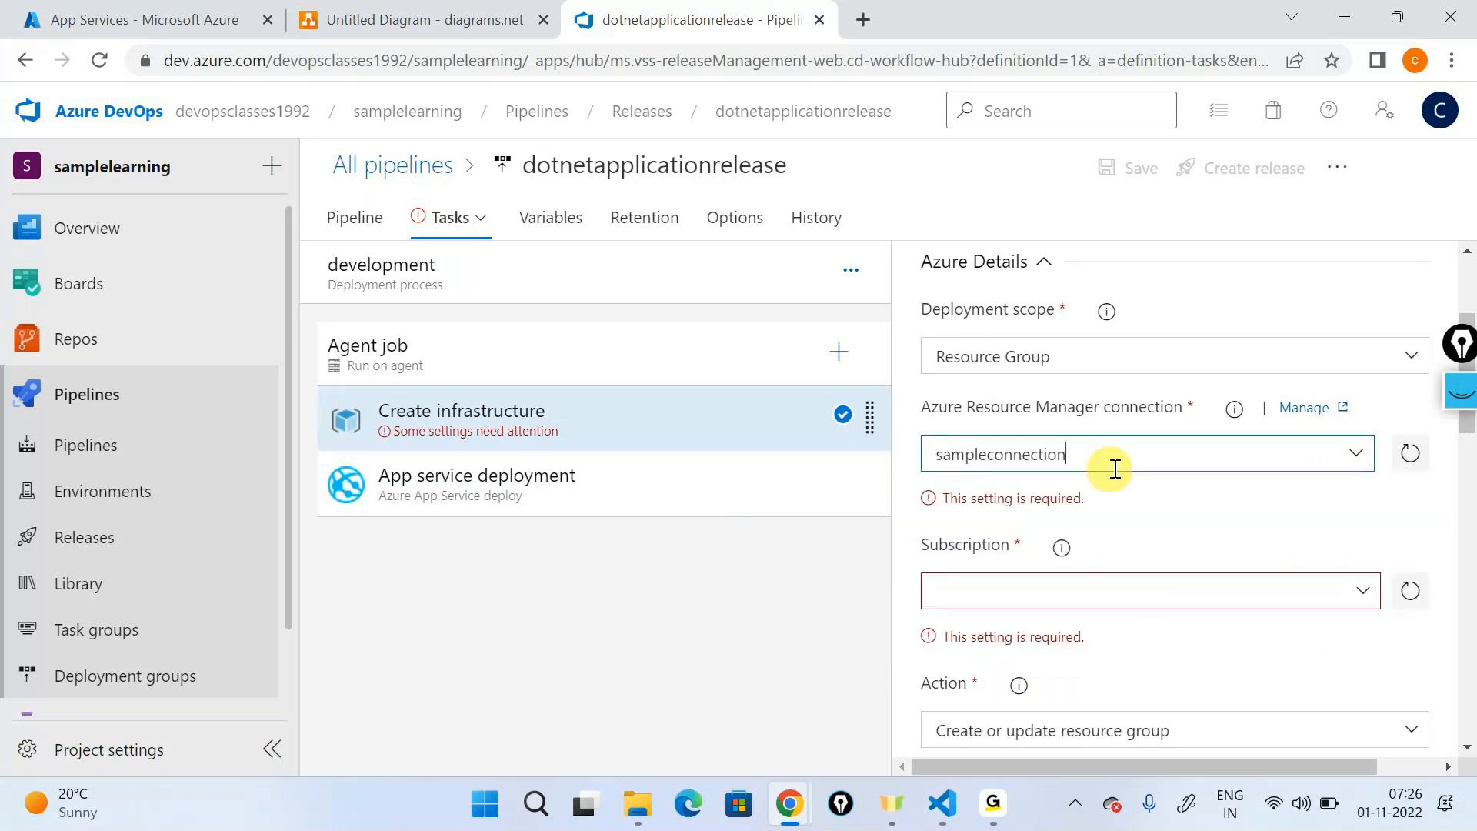
scroll(1247, 450, "down", 1)
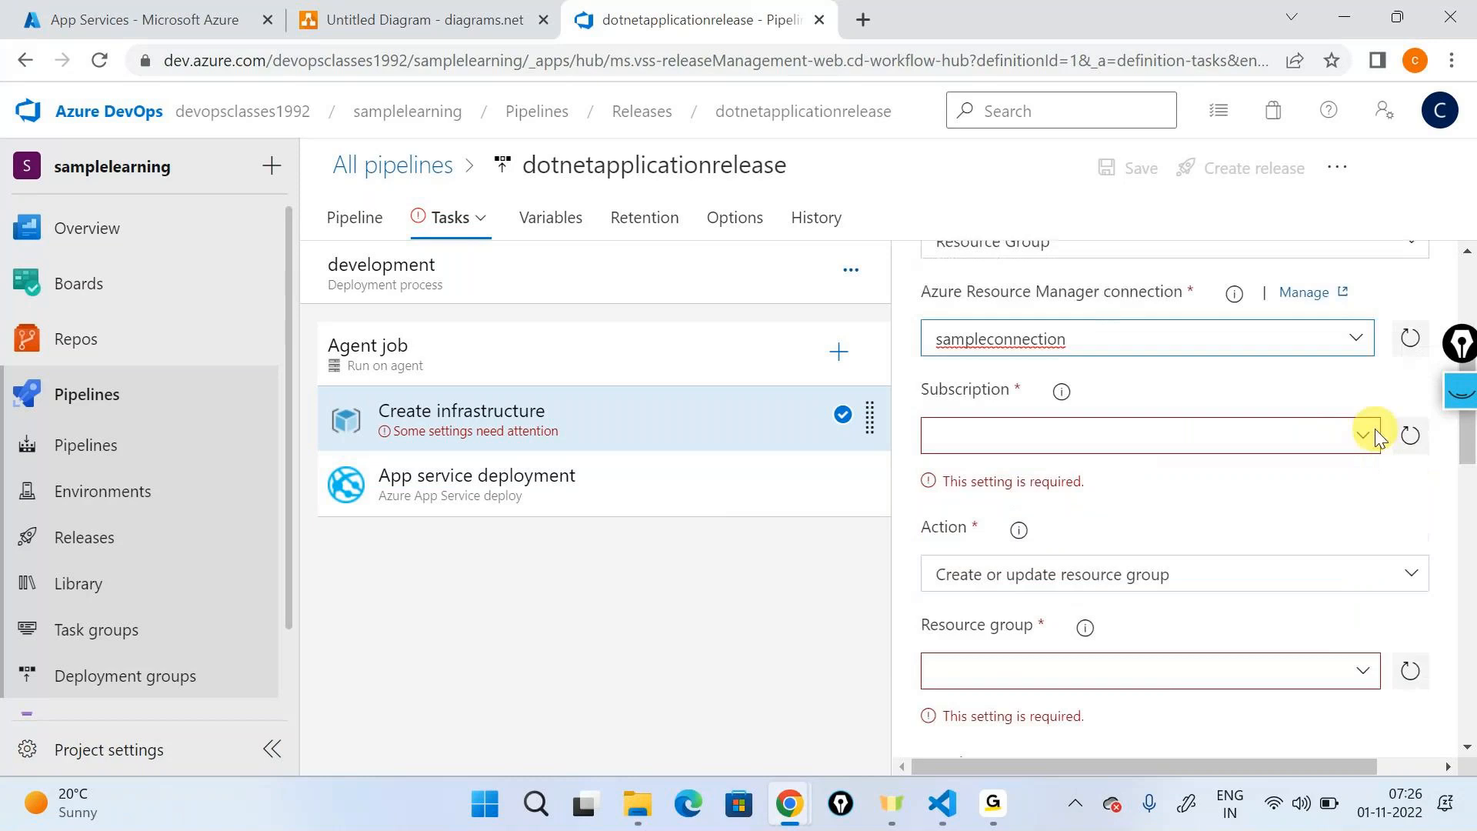
left_click(1366, 436)
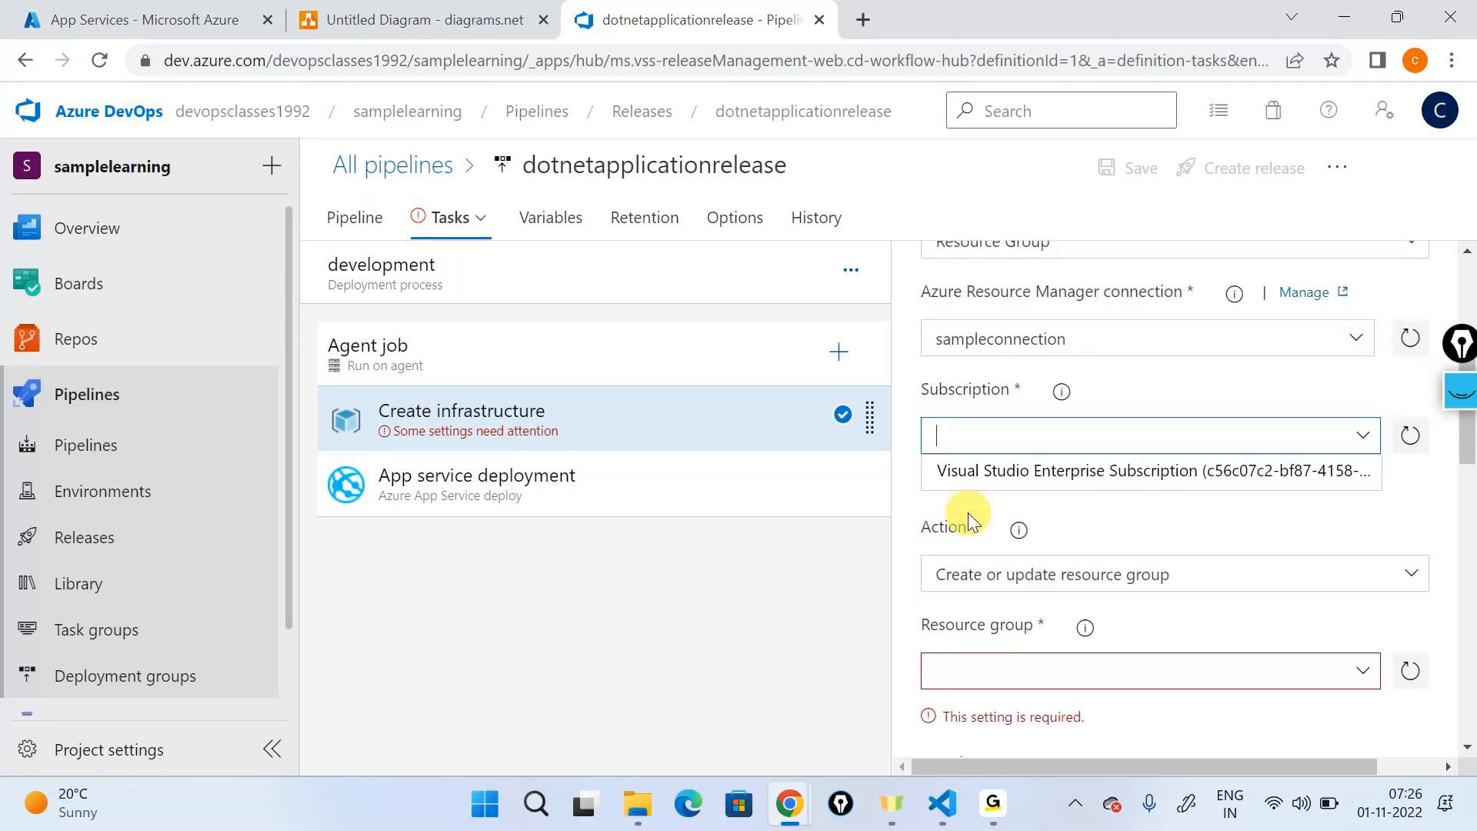
left_click(1015, 481)
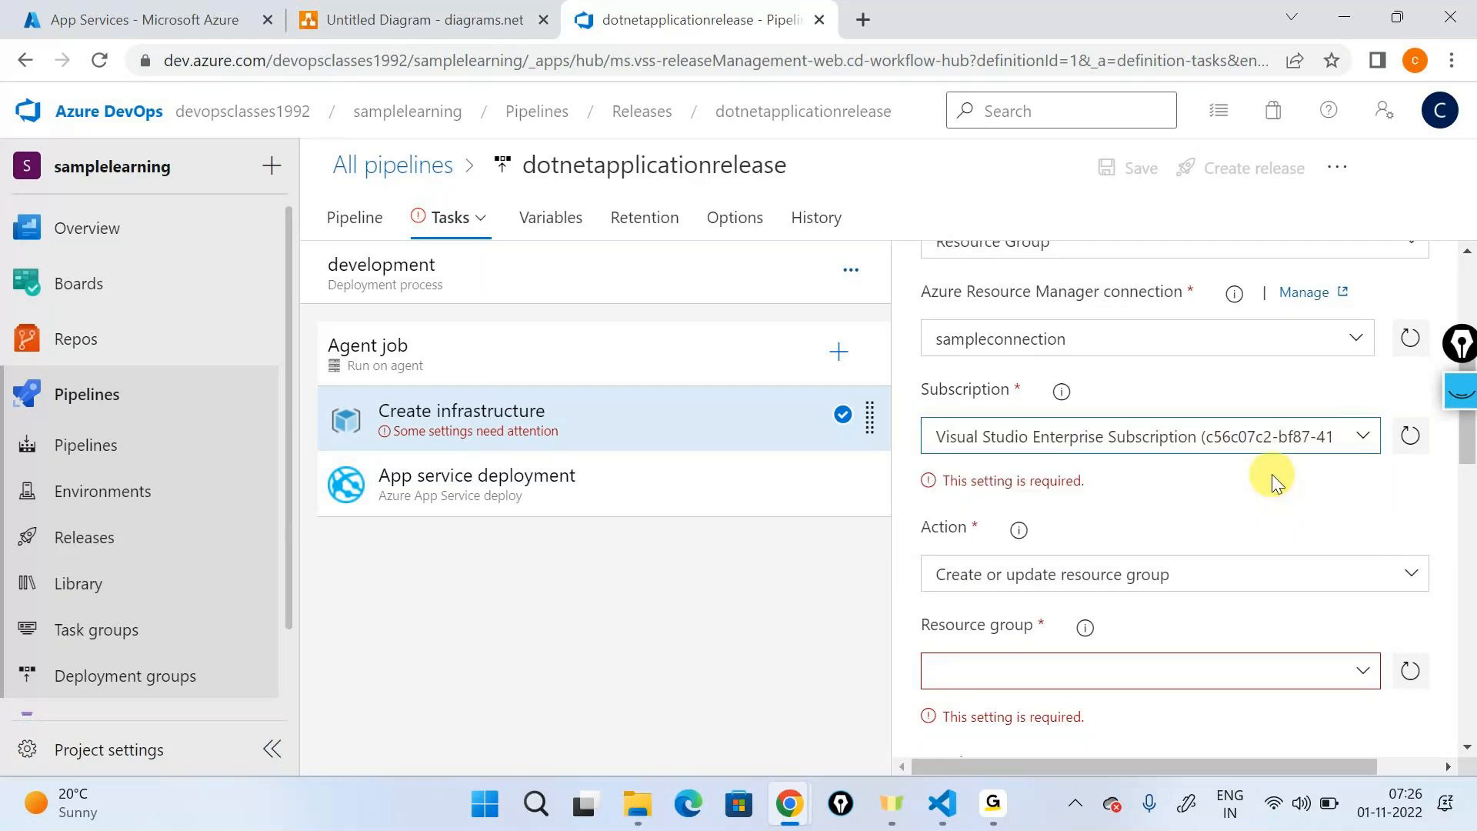
- Switch to the Azure portal and review the existing resource groups for the task's resource group setting
scroll(1271, 473, "down", 2)
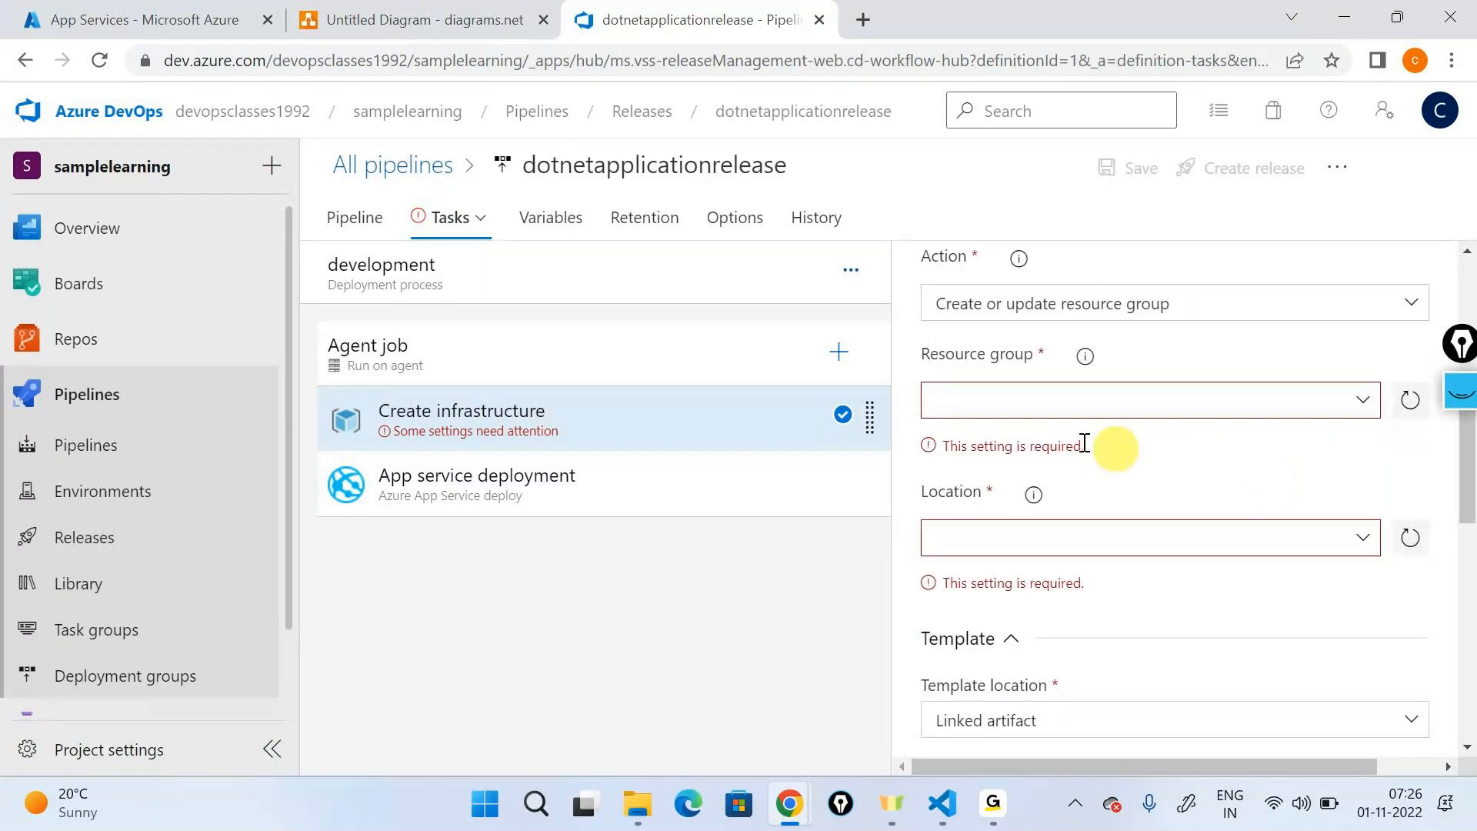
left_click(1014, 392)
left_click(100, 20)
left_click(44, 167)
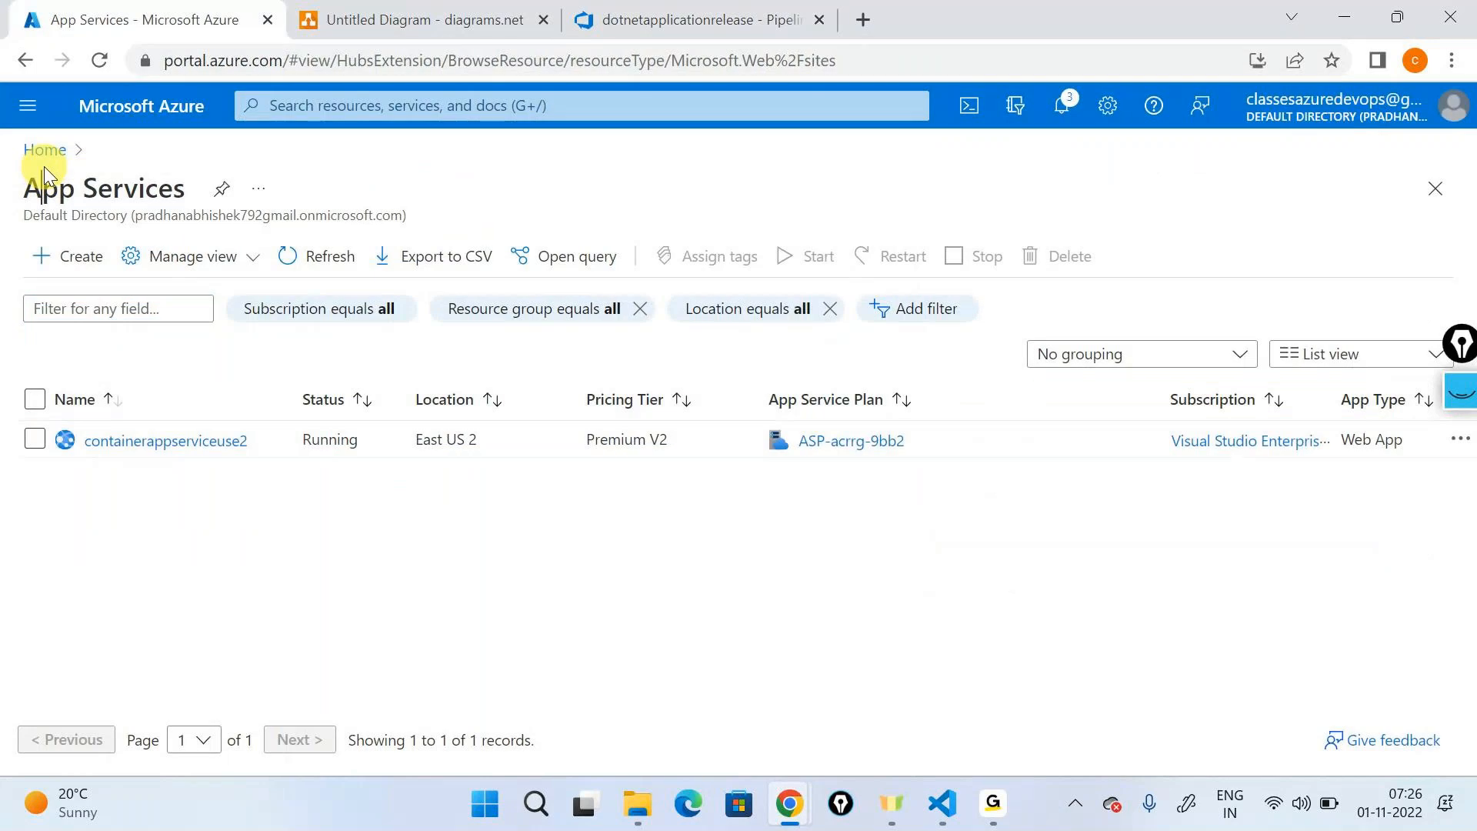
left_click(45, 151)
left_click(419, 231)
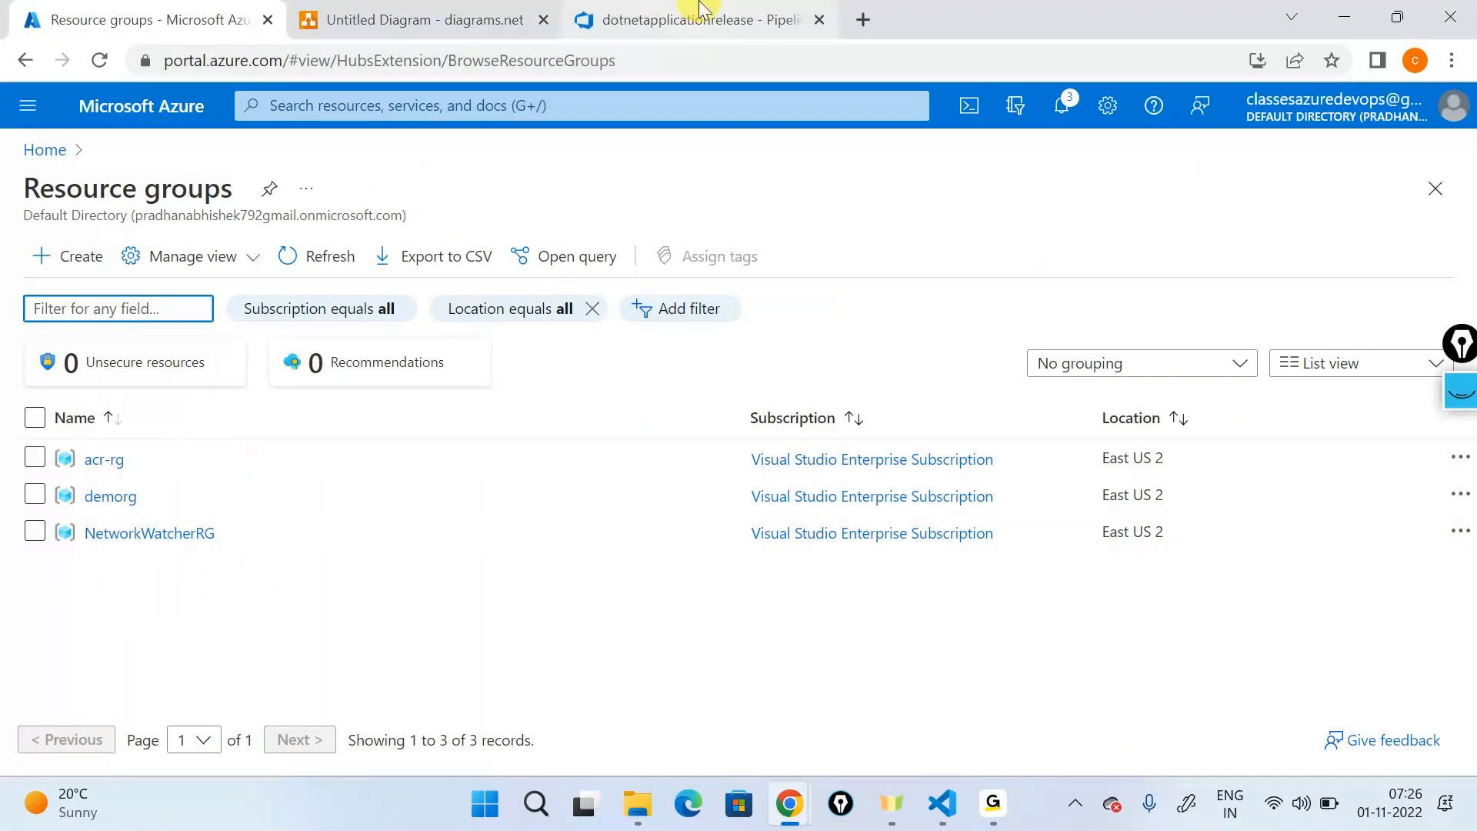
- Return to the release pipeline in Azure DevOps and set the Create infrastructure task's resource group to dev-rg
left_click(677, 19)
left_click(1032, 401)
type("dev-r")
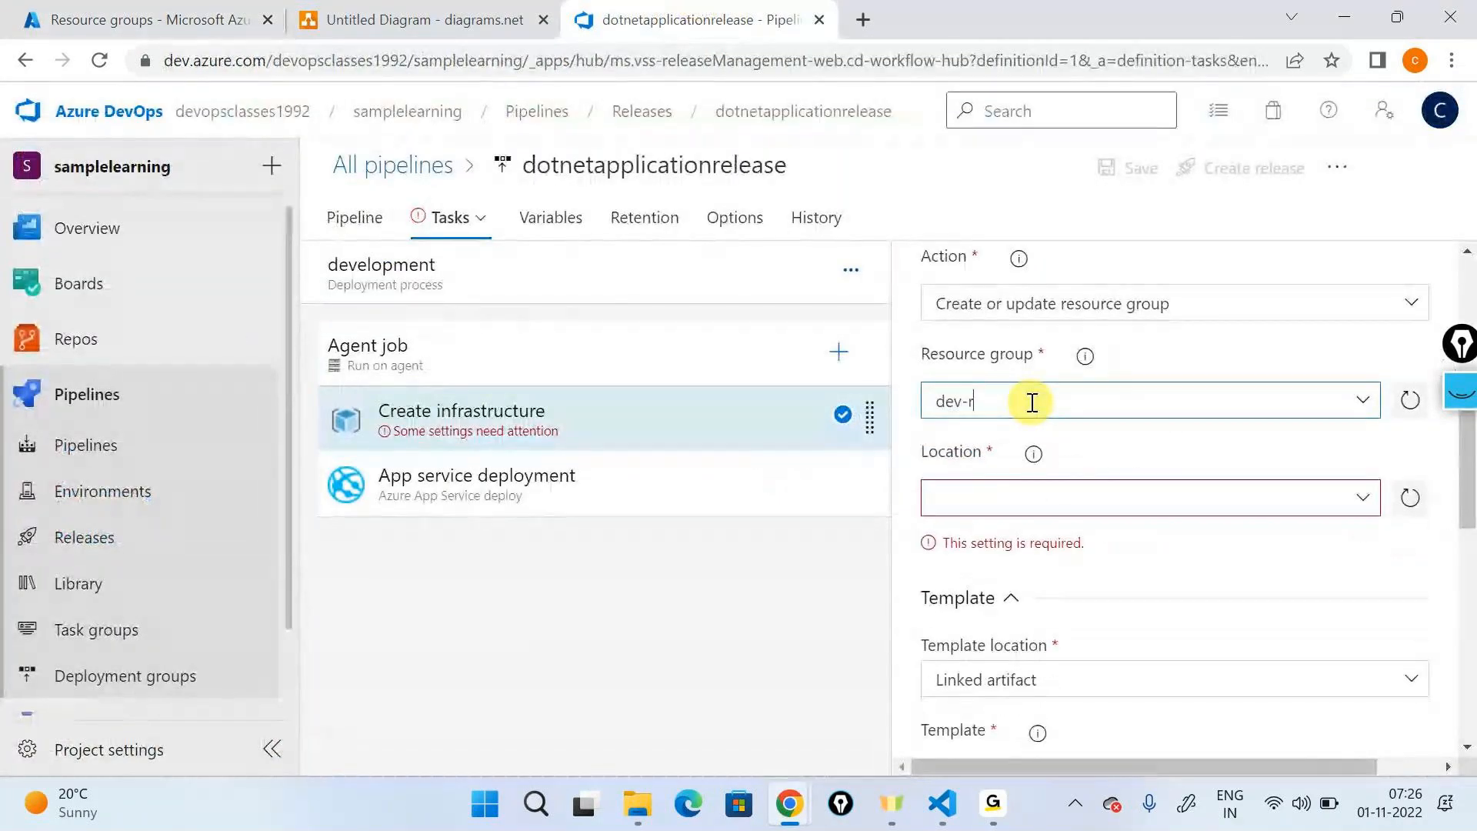
type("g")
left_click_drag(1032, 402, 926, 410)
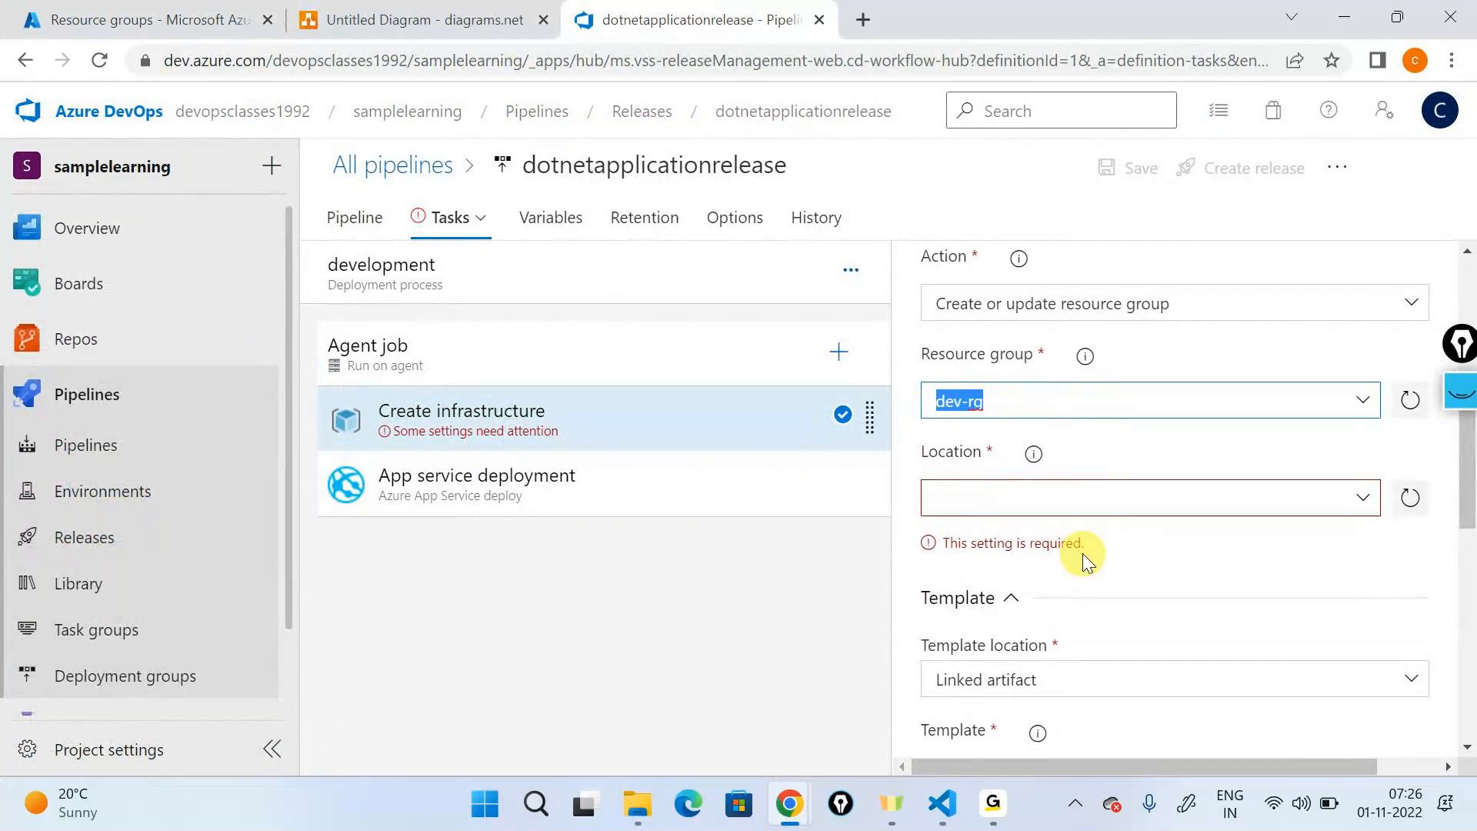
scroll(957, 332, "up", 4)
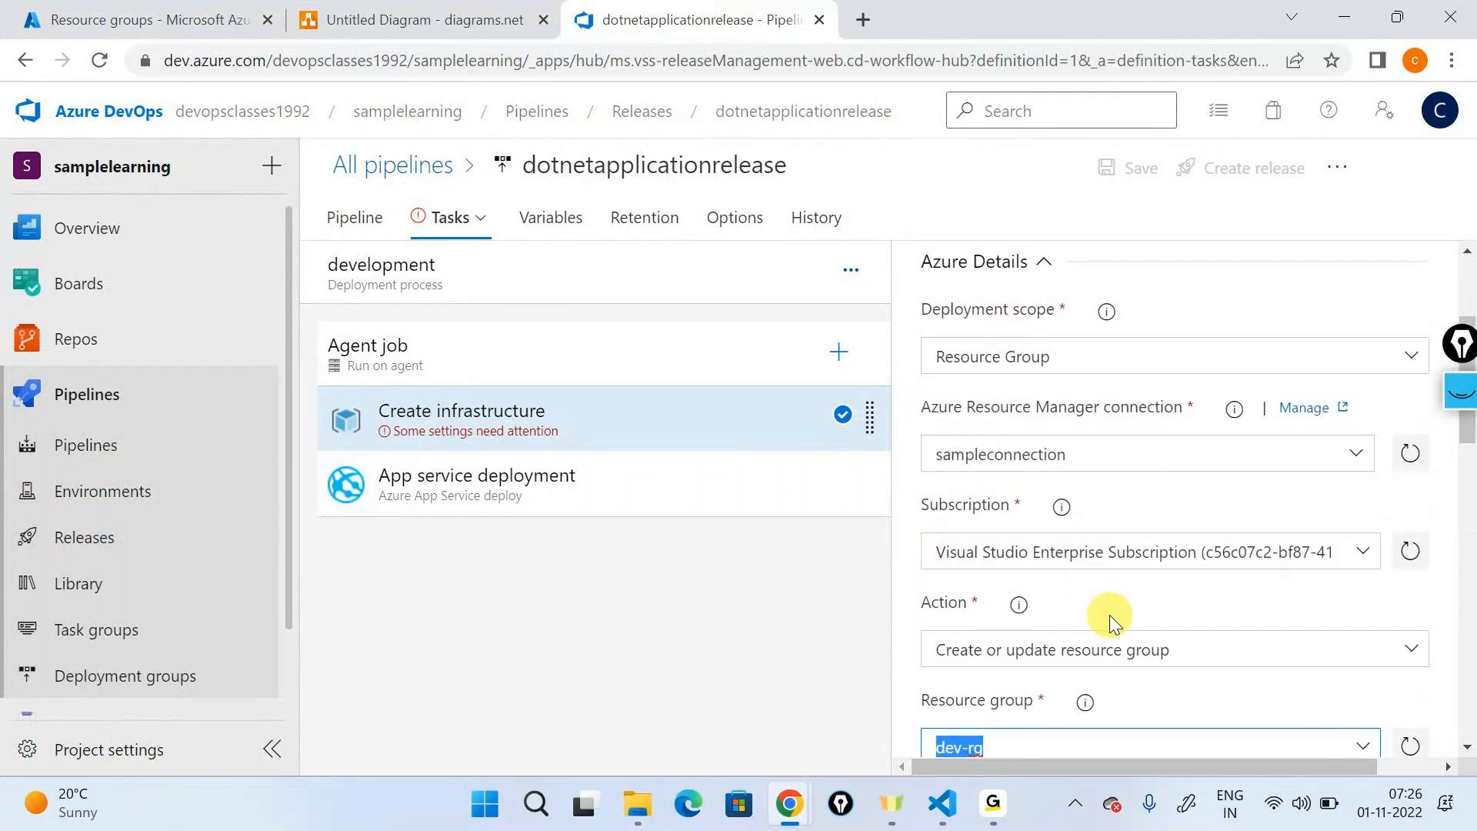
scroll(1109, 615, "down", 3)
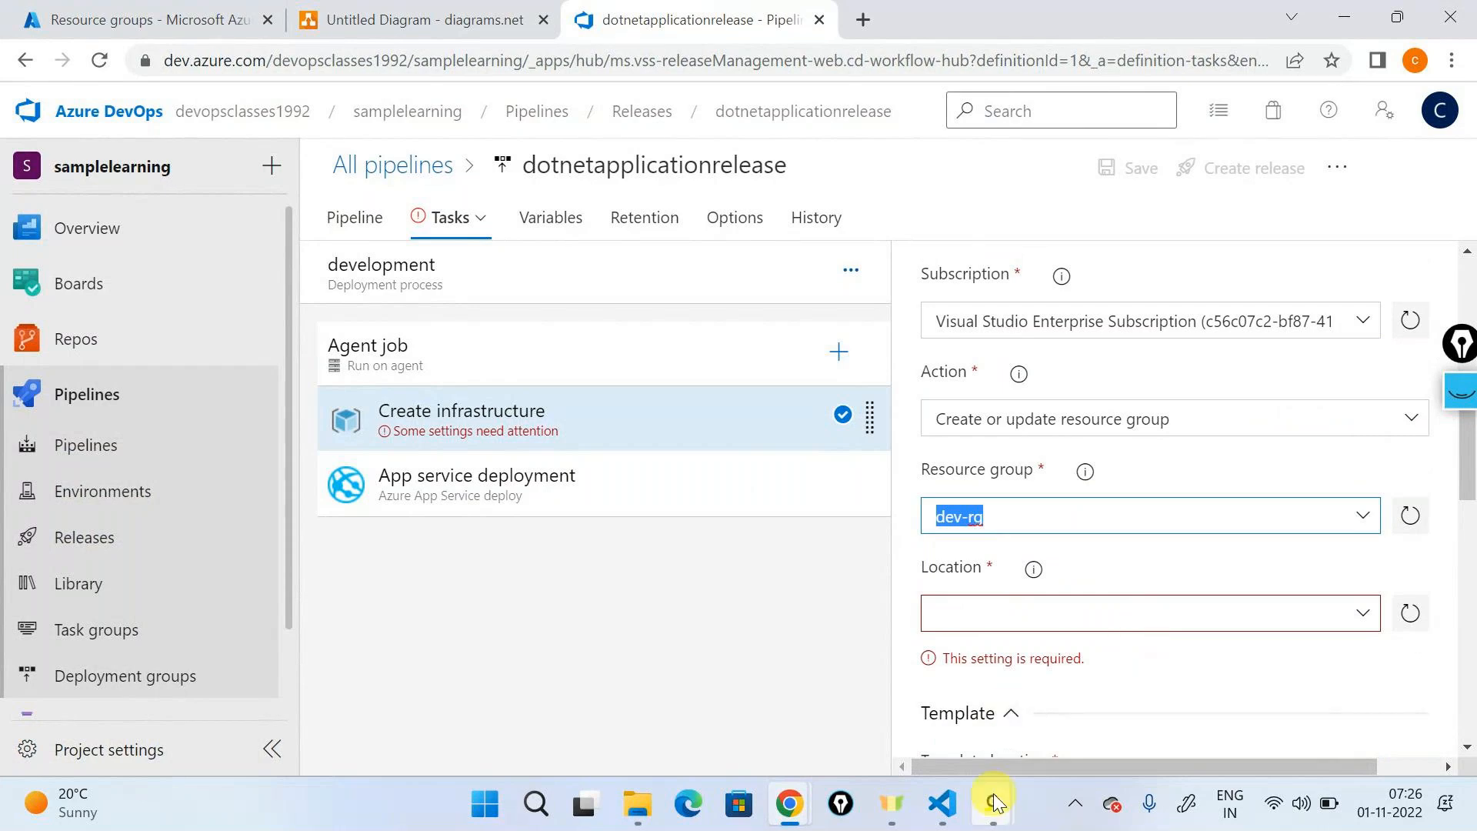
mouse_move(994, 792)
left_click(1045, 640)
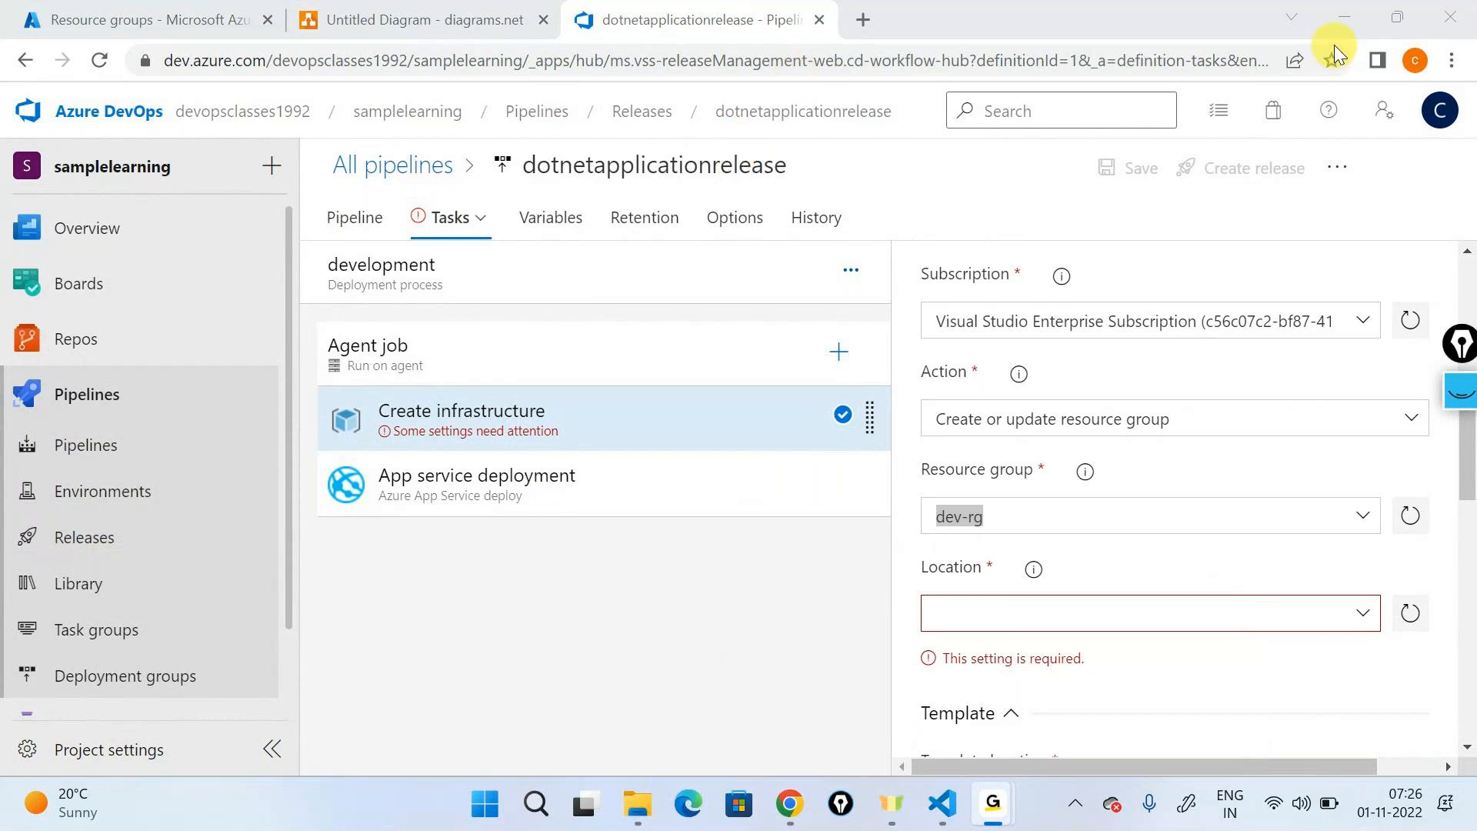
left_click(1058, 501)
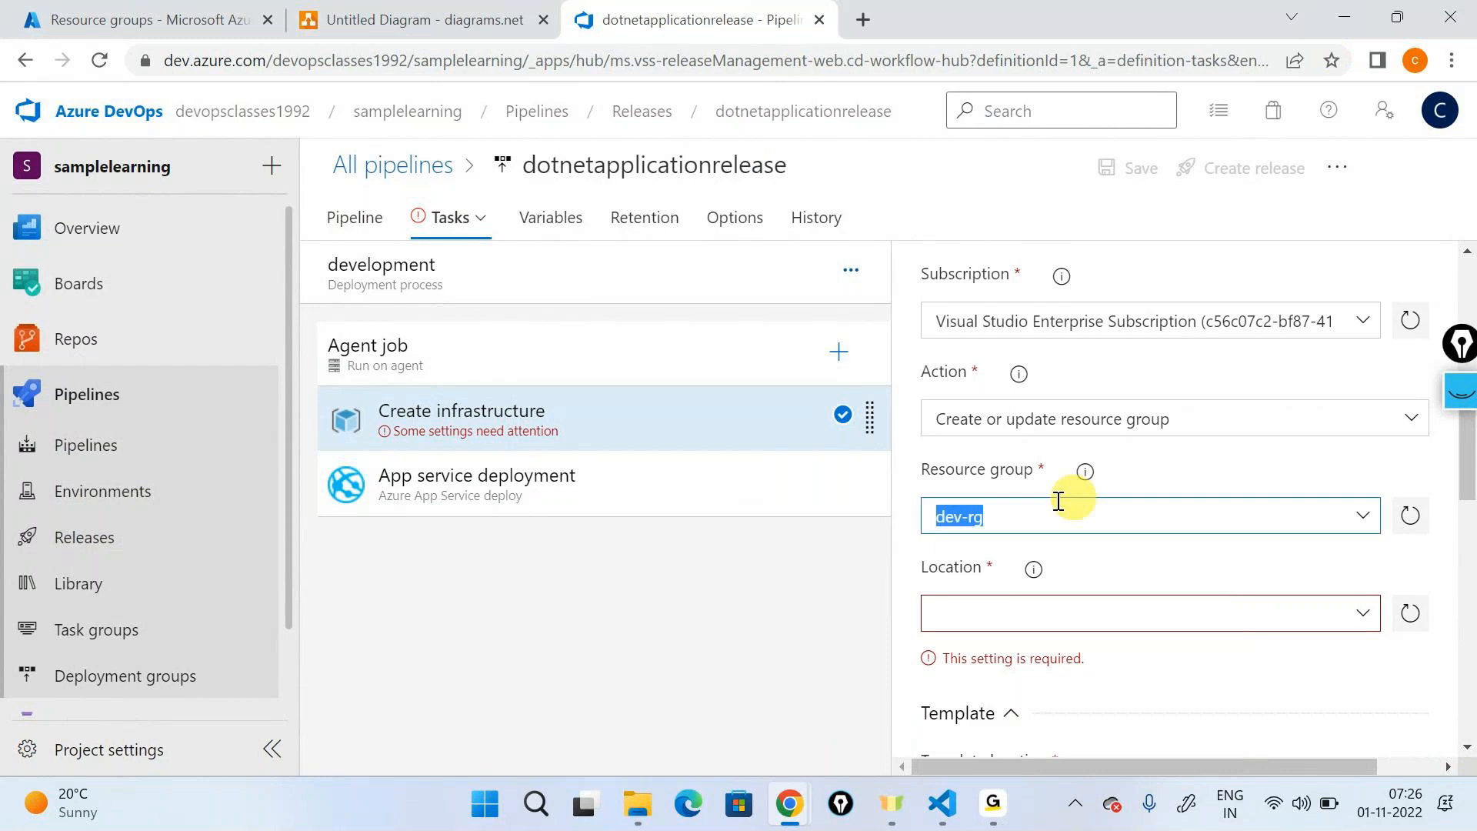
left_click(1059, 501)
- Set the location of the dev-rg resource group to East US 2
scroll(1274, 498, "down", 2)
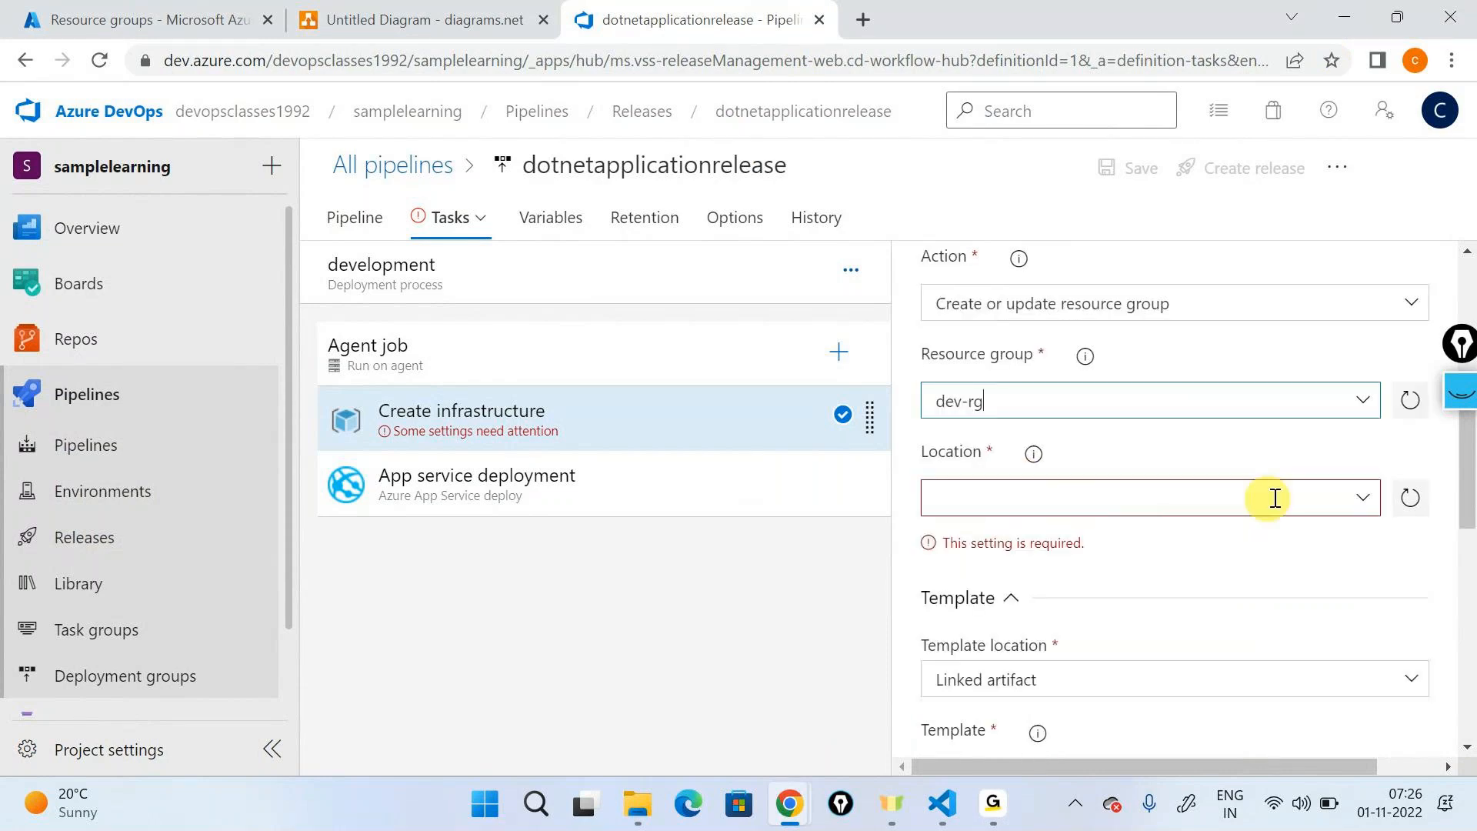
left_click(1358, 502)
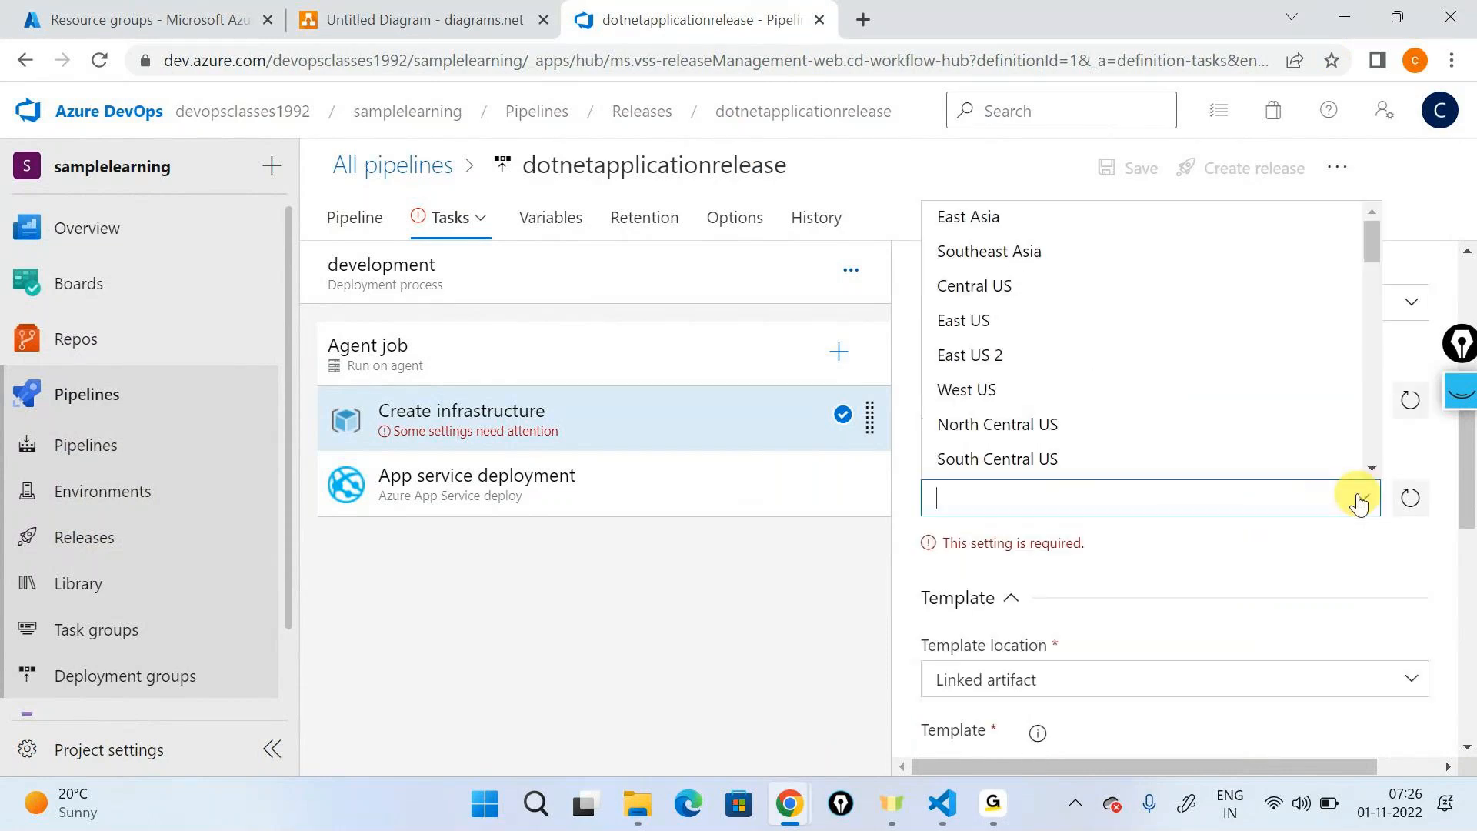
left_click(1010, 376)
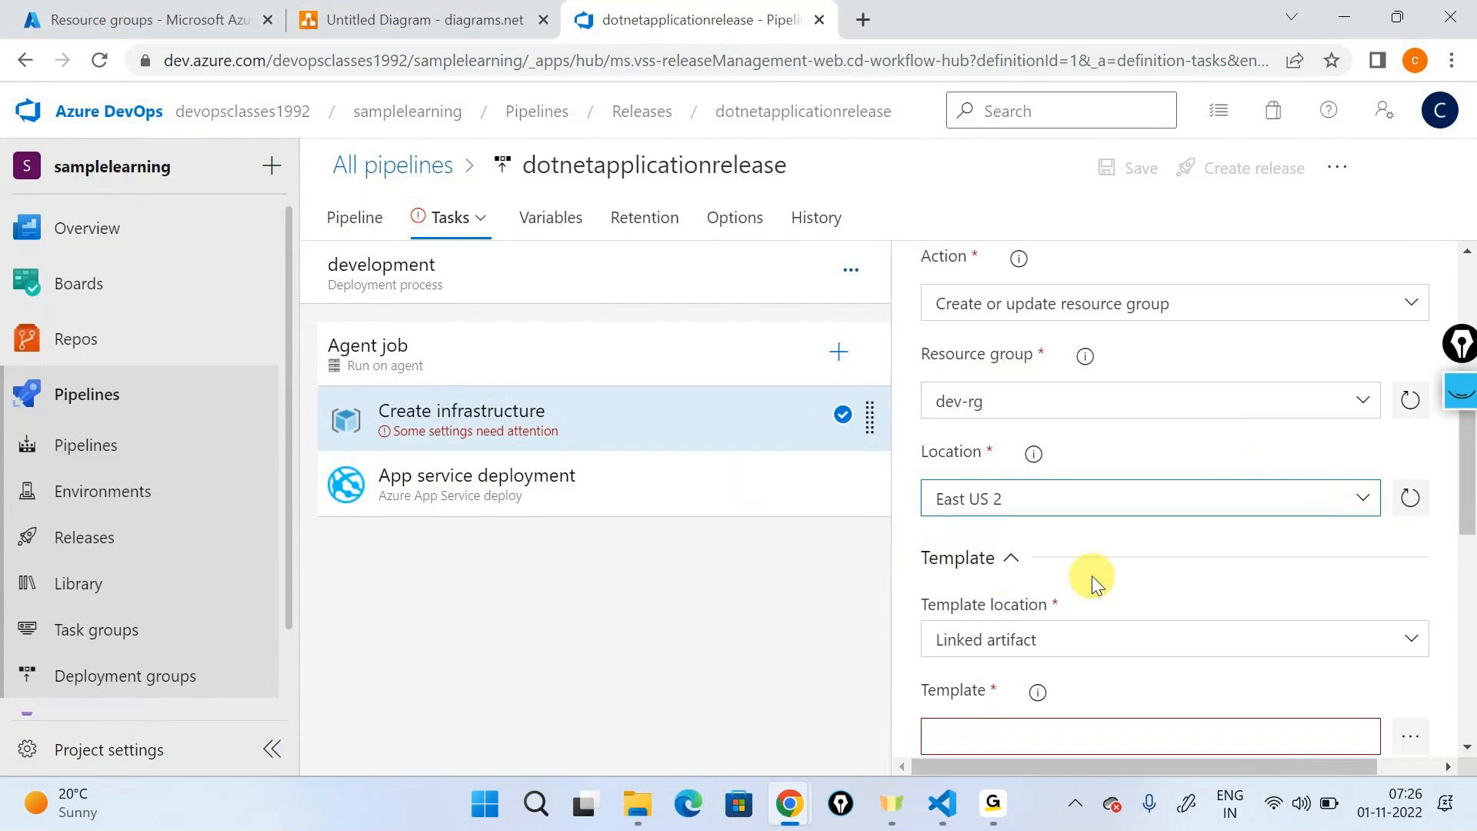
- Choose webapp.json from the drop folder of the _dotnetapplicationbuild artifact as the task's template
scroll(1093, 577, "down", 3)
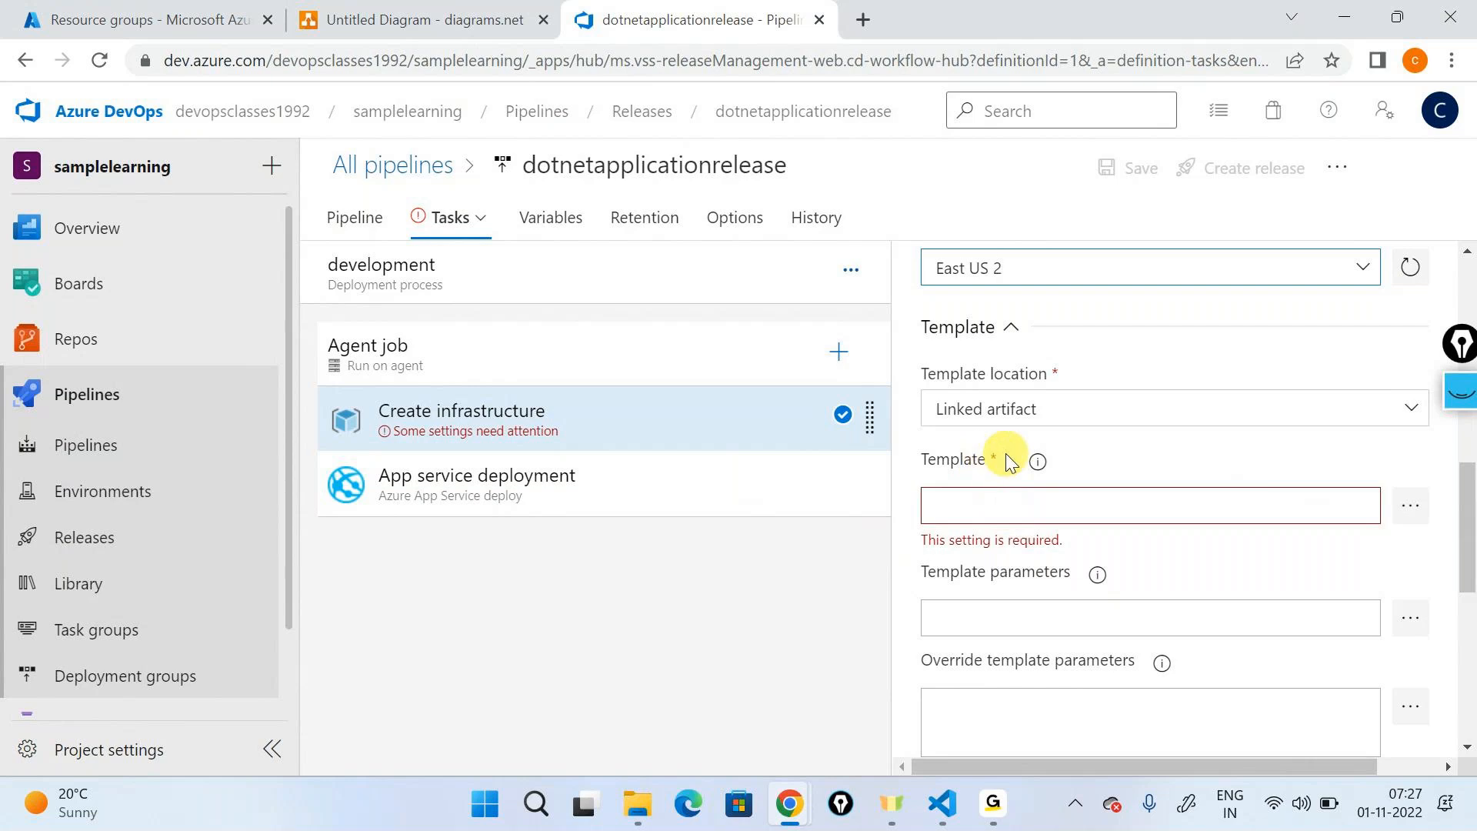
left_click(1420, 516)
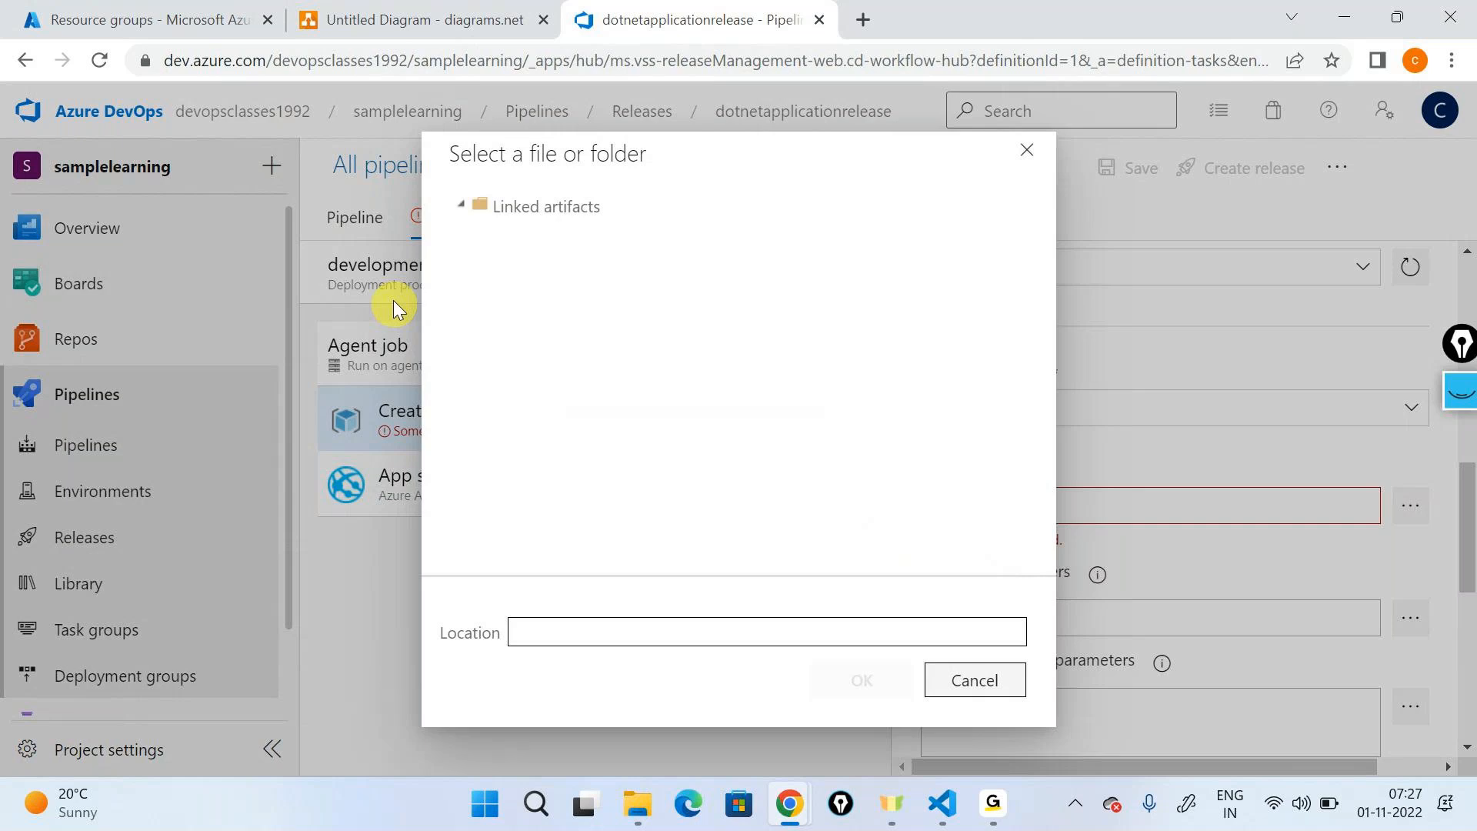
left_click(478, 232)
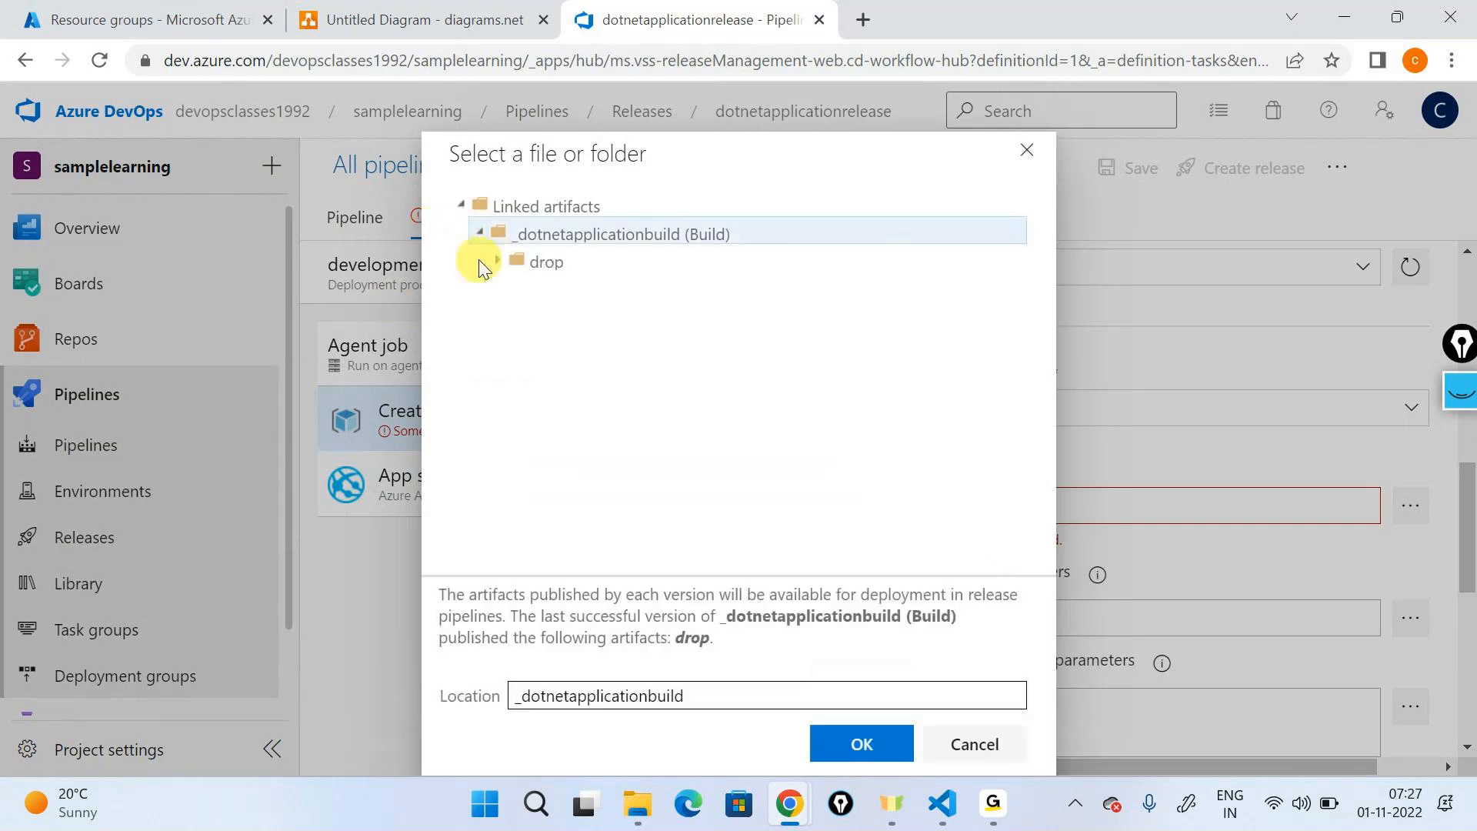
left_click(499, 261)
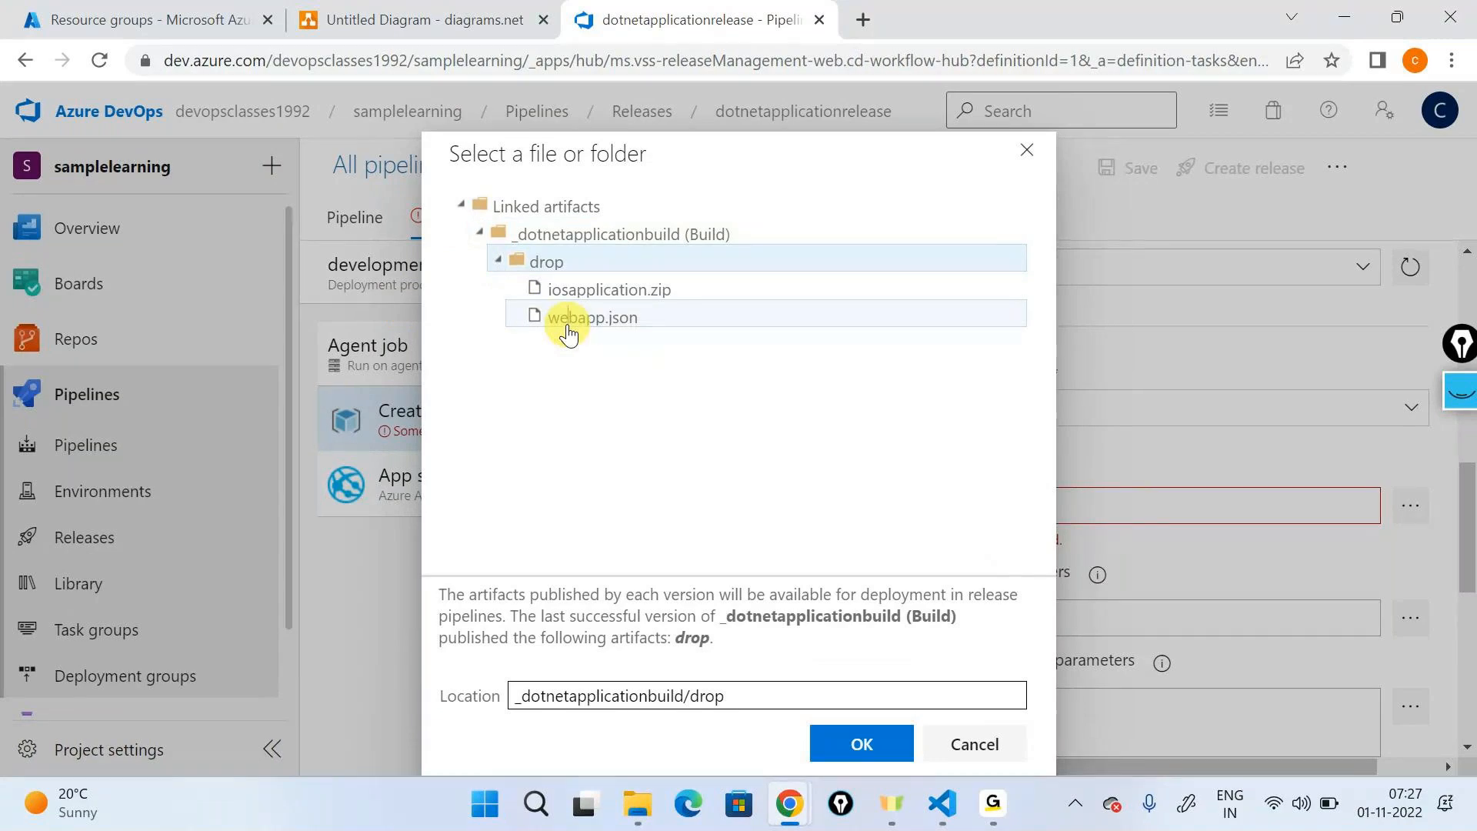
double_click(593, 317)
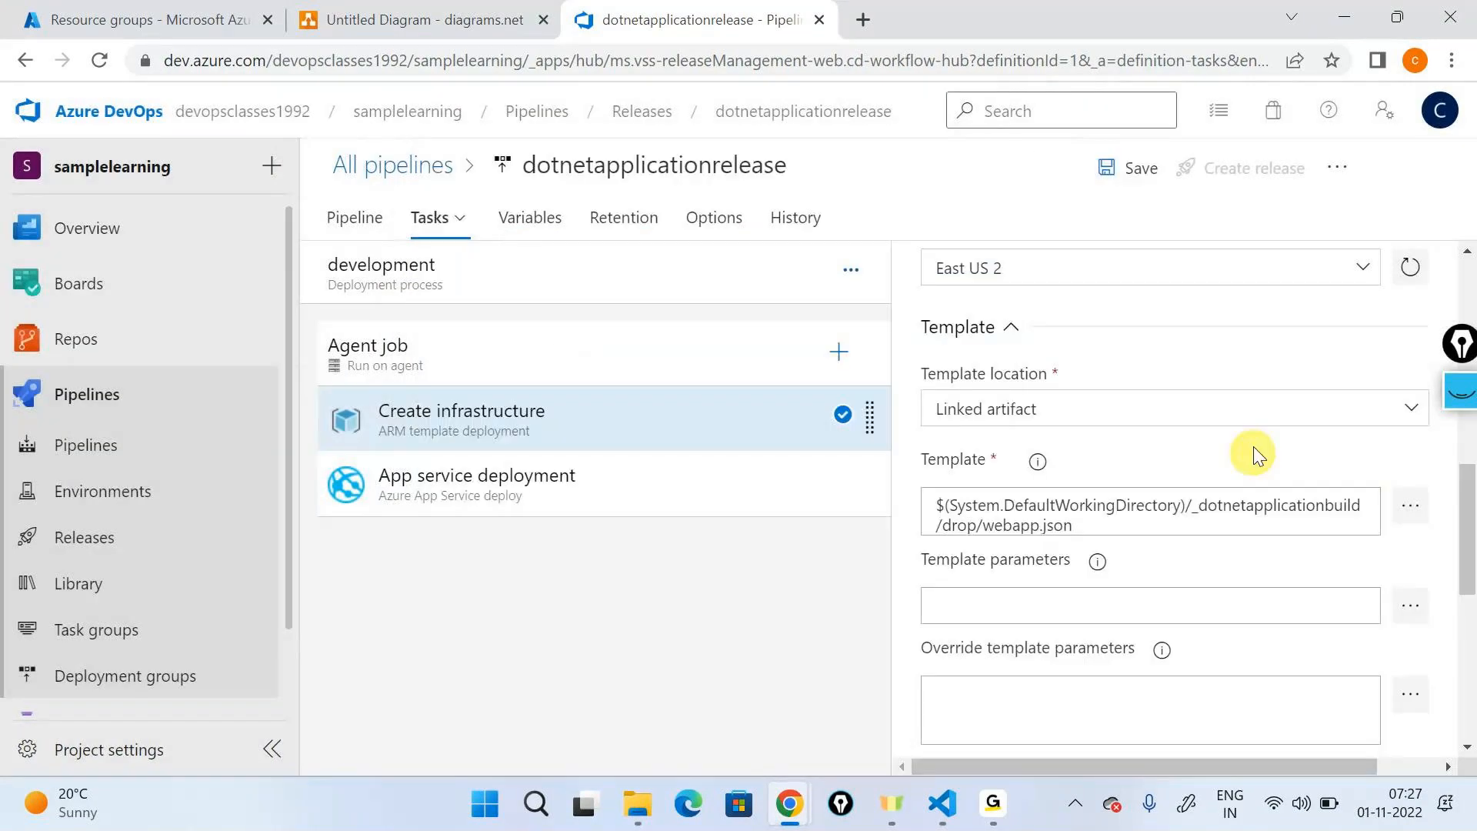
- Find the override template parameters setting, and switch to VS Code to examine the parameters defined in webapp.json
scroll(992, 482, "down", 3)
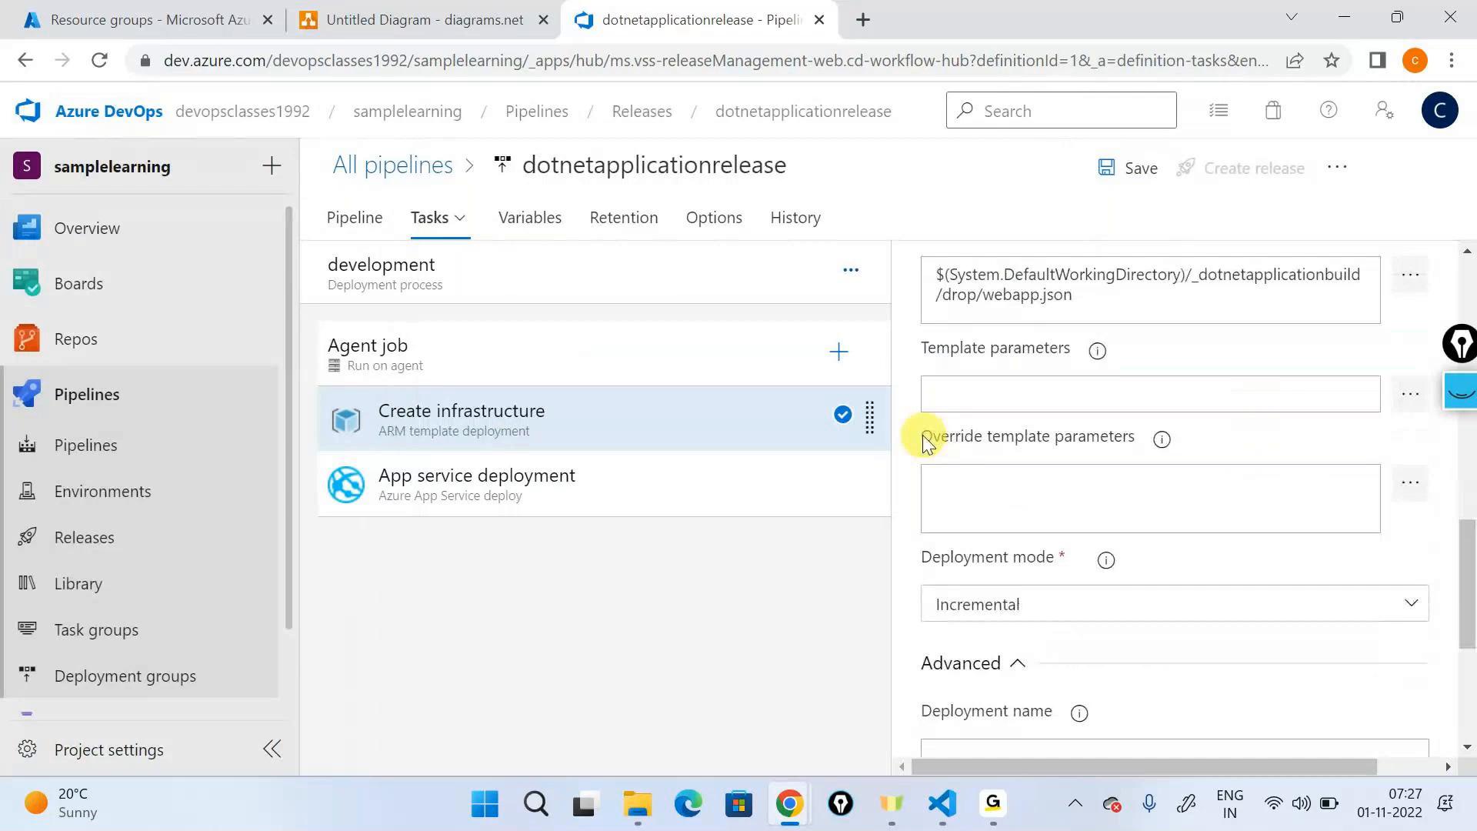
left_click_drag(921, 436, 1082, 437)
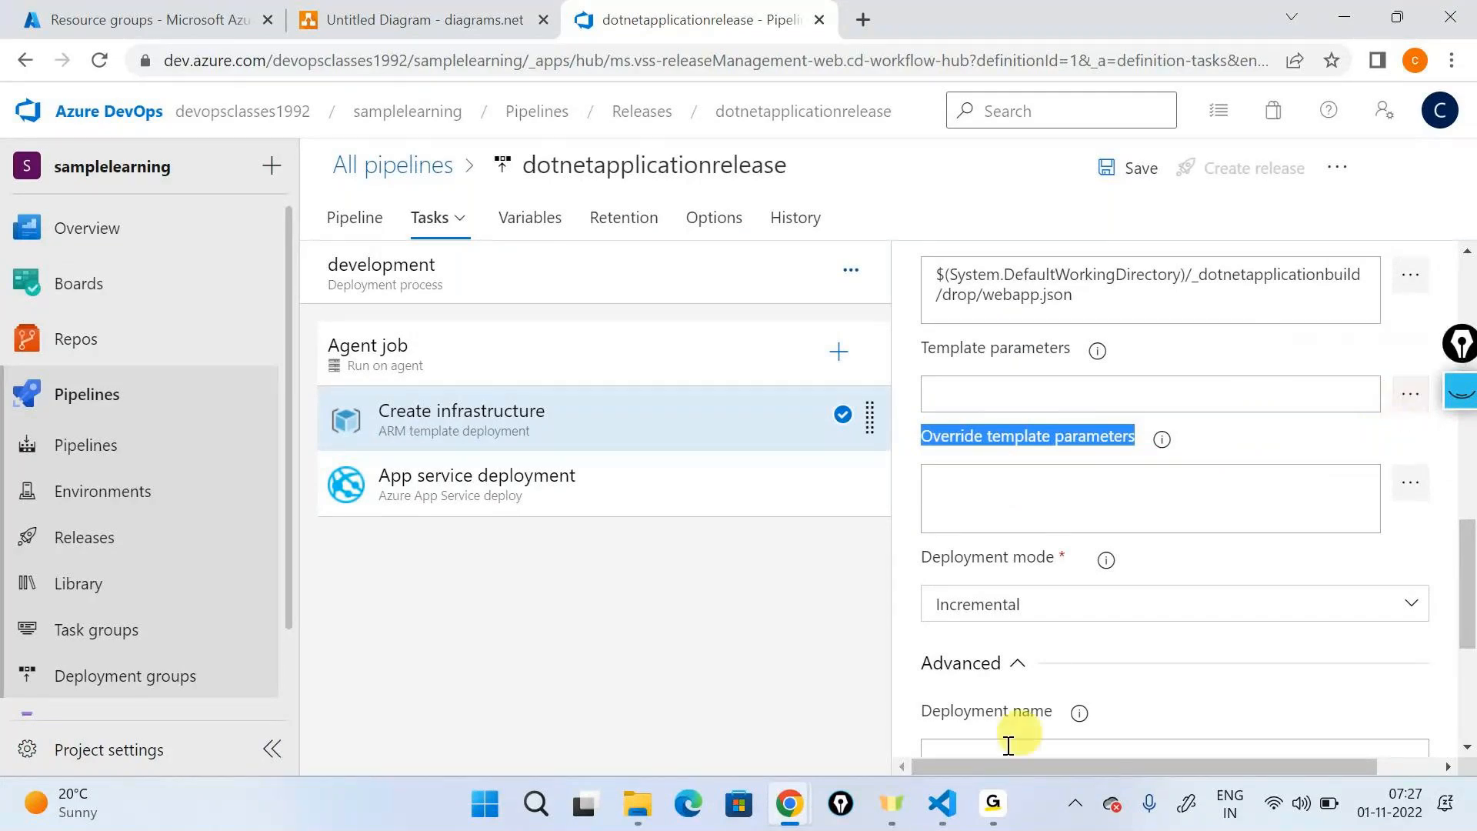
left_click(943, 803)
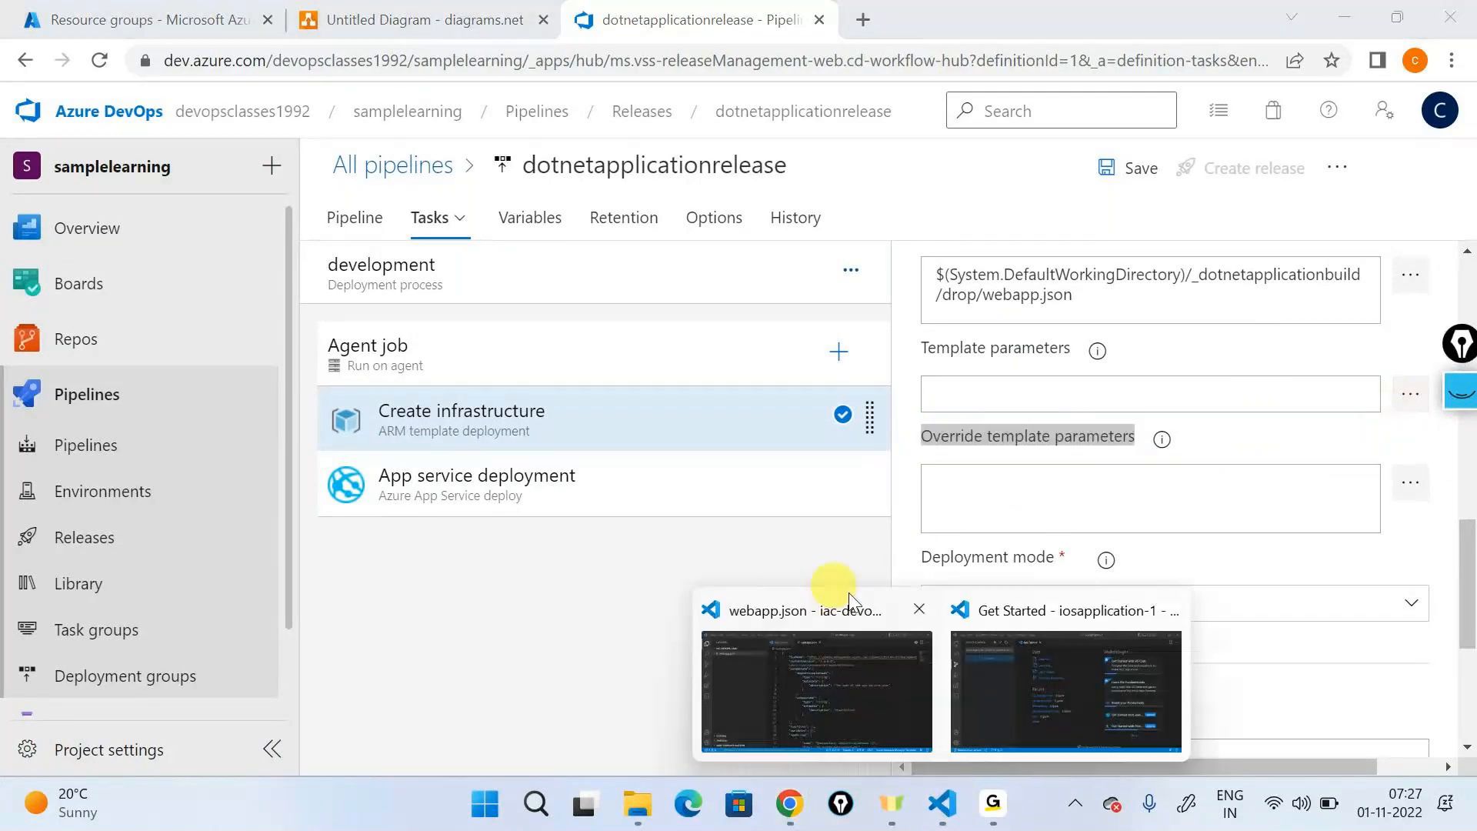
left_click(857, 690)
left_click_drag(602, 268, 957, 557)
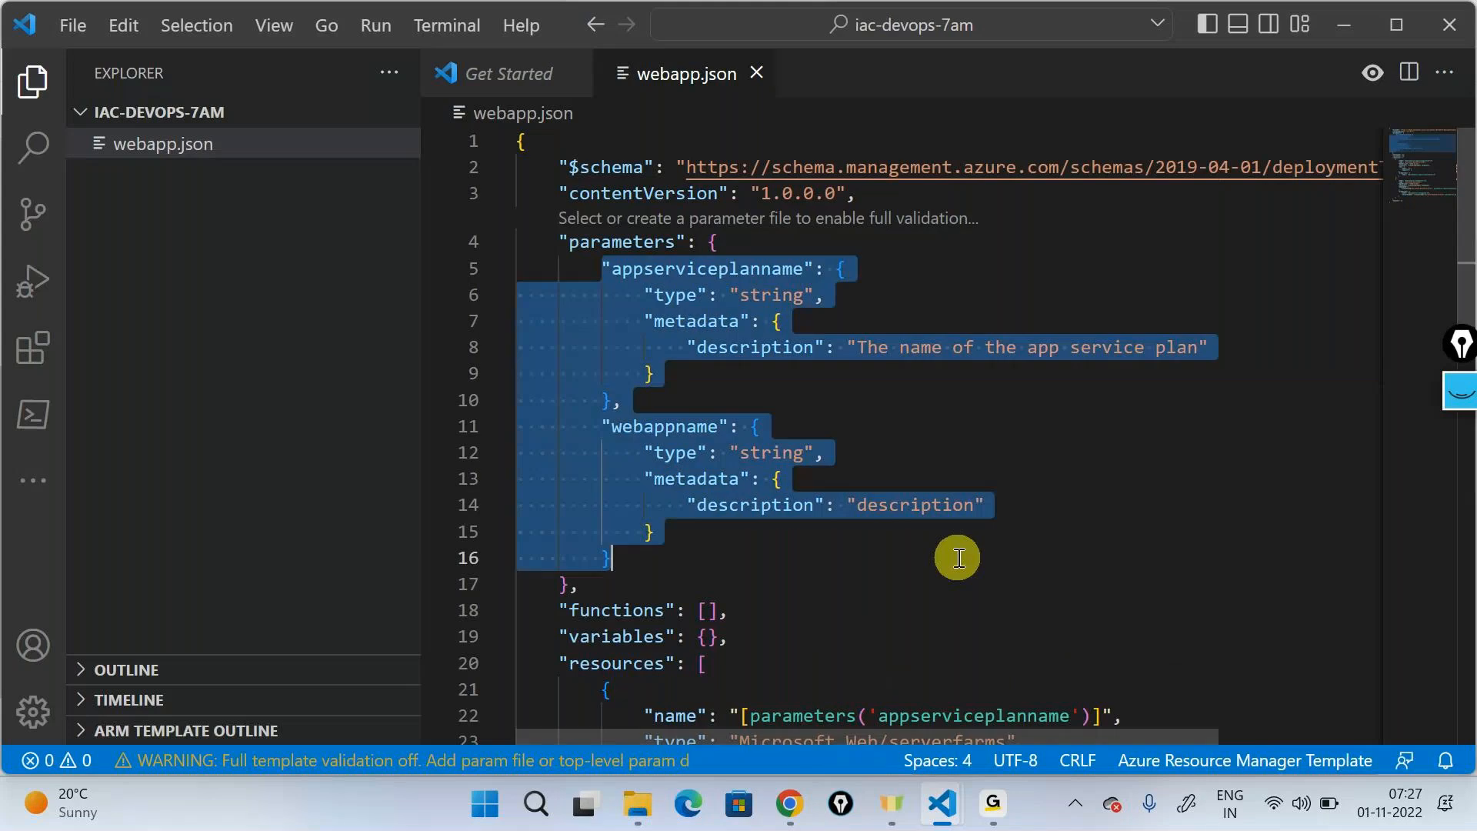
- Return to the release pipeline in Azure DevOps and open the Create infrastructure task's override template parameters for editing
left_click(1343, 25)
left_click(1092, 507)
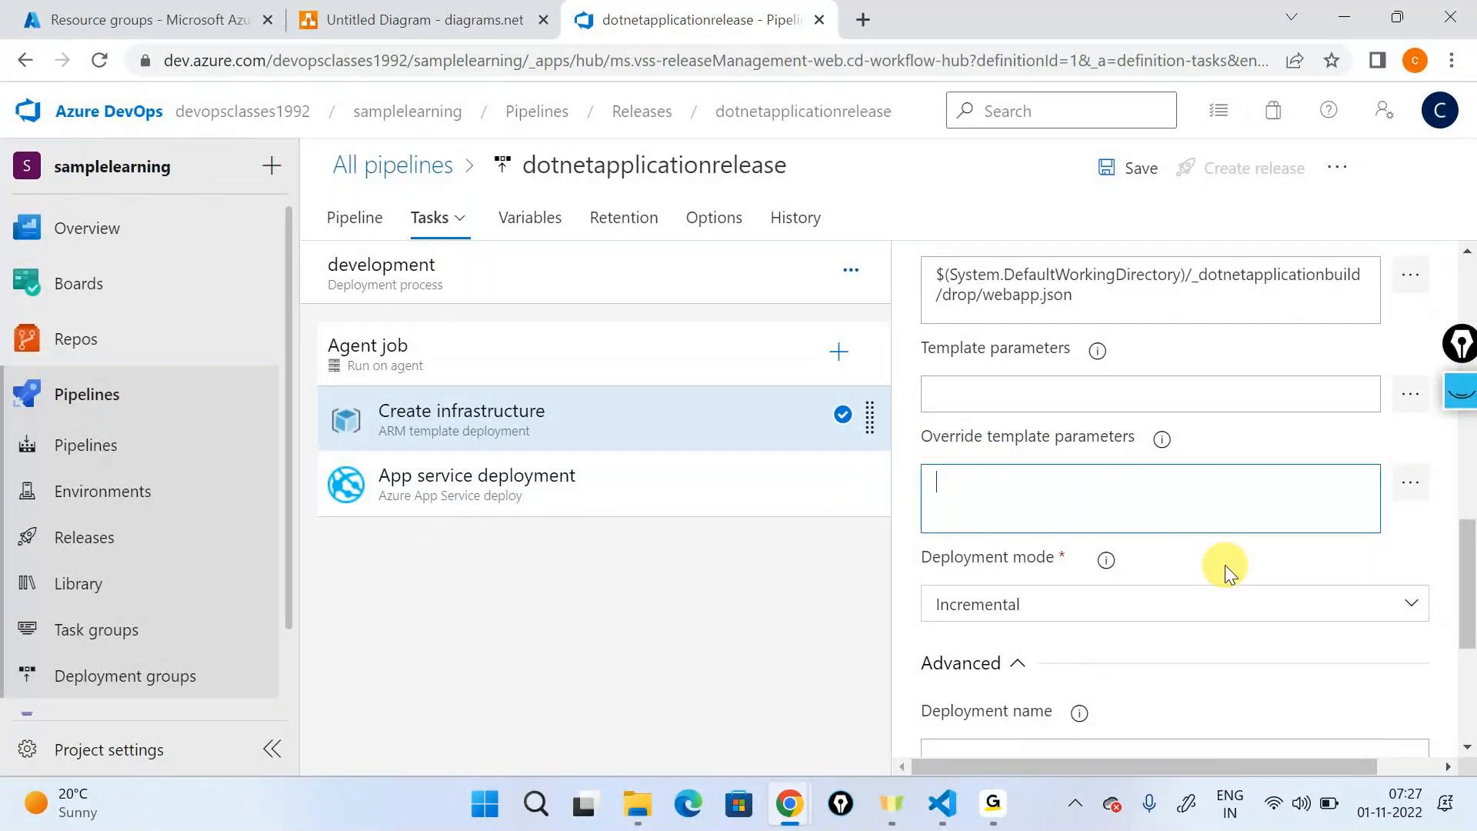
left_click(1419, 496)
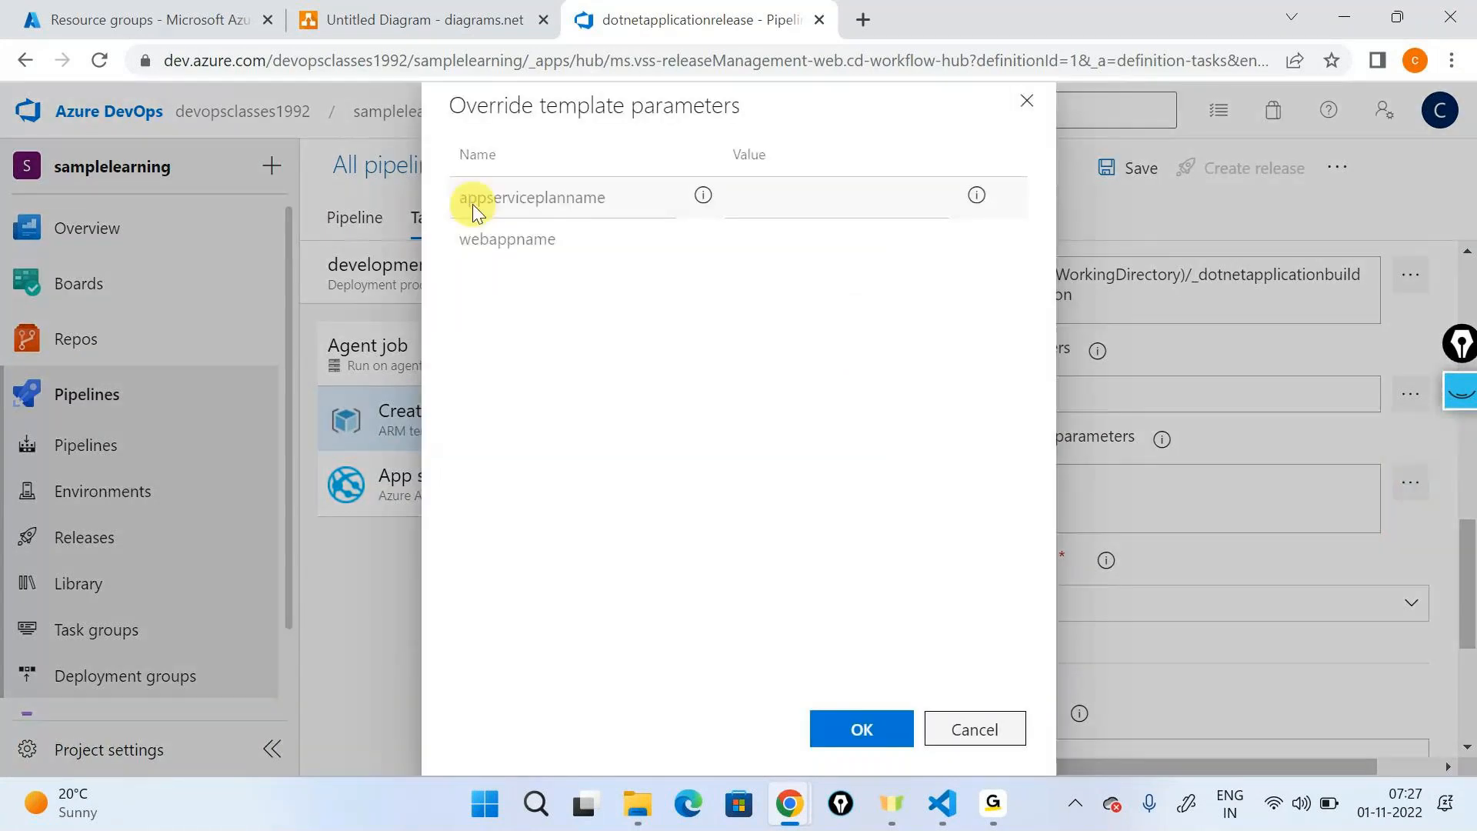
double_click(472, 205)
double_click(505, 240)
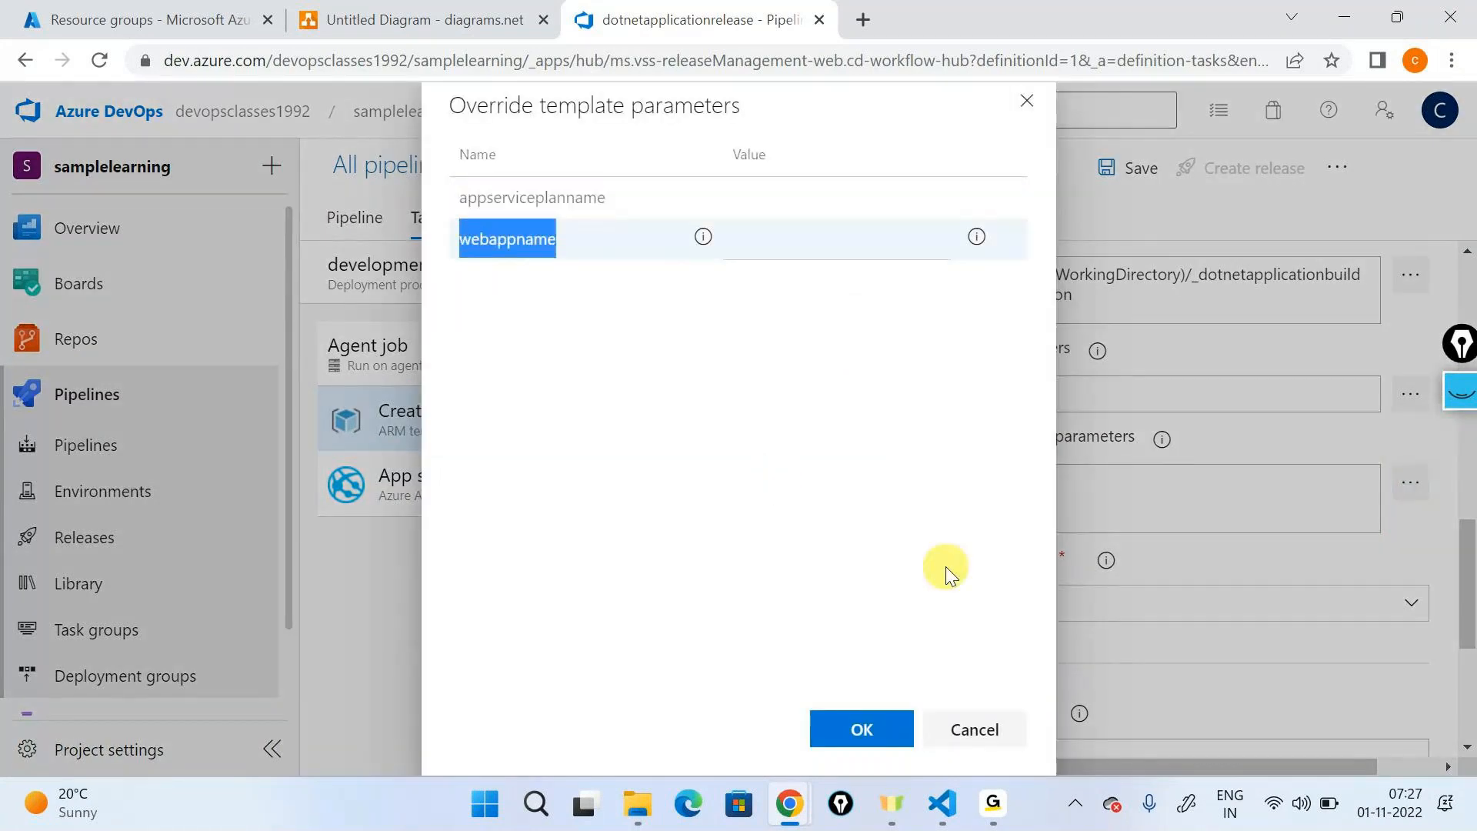
- Switch to VS Code and compare the parameters block of webapp.json with the appserviceplanname and webappname override entries
mouse_move(942, 804)
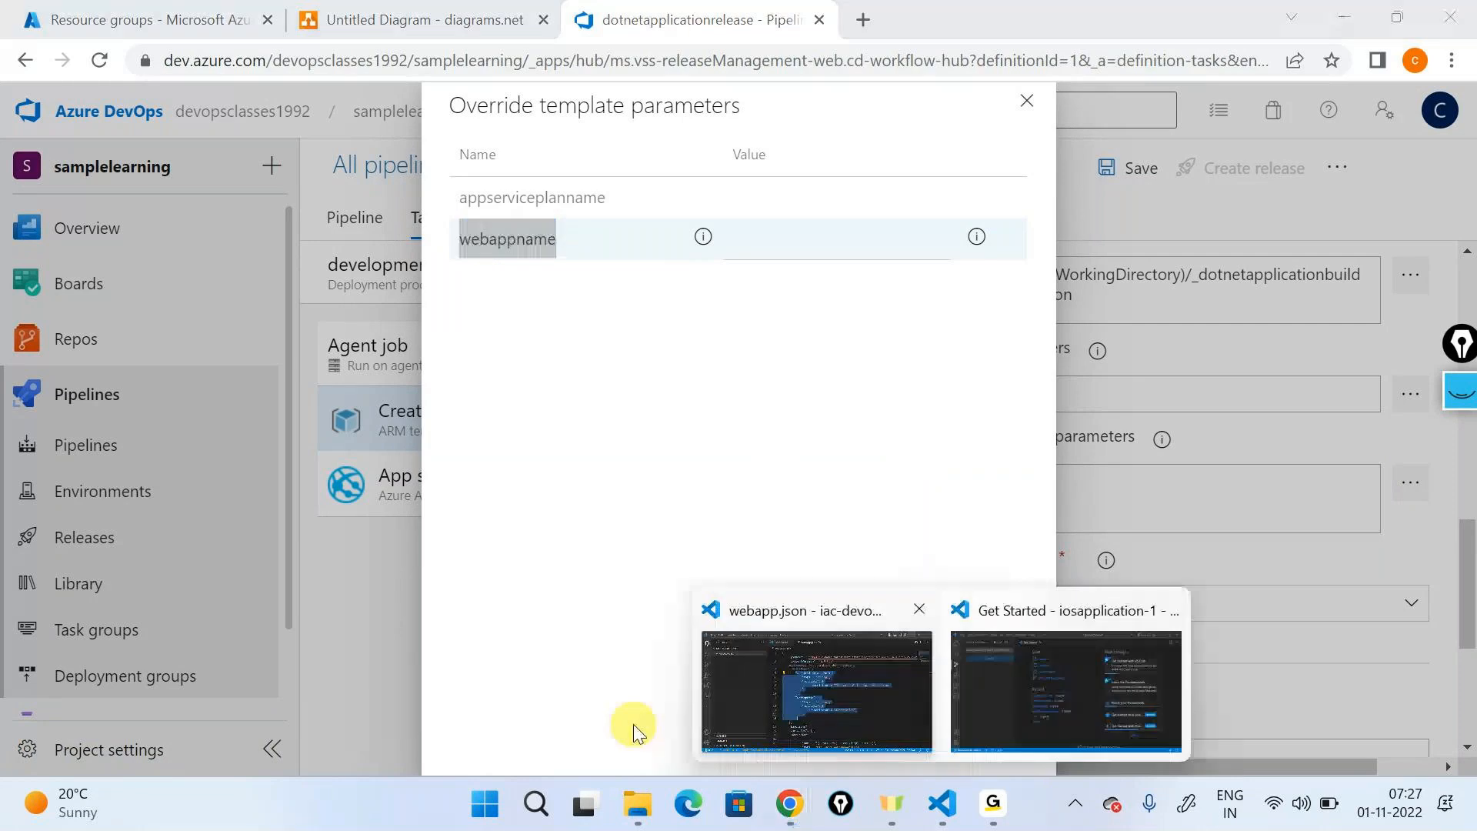
left_click(783, 698)
key("super+Up")
left_click(977, 482)
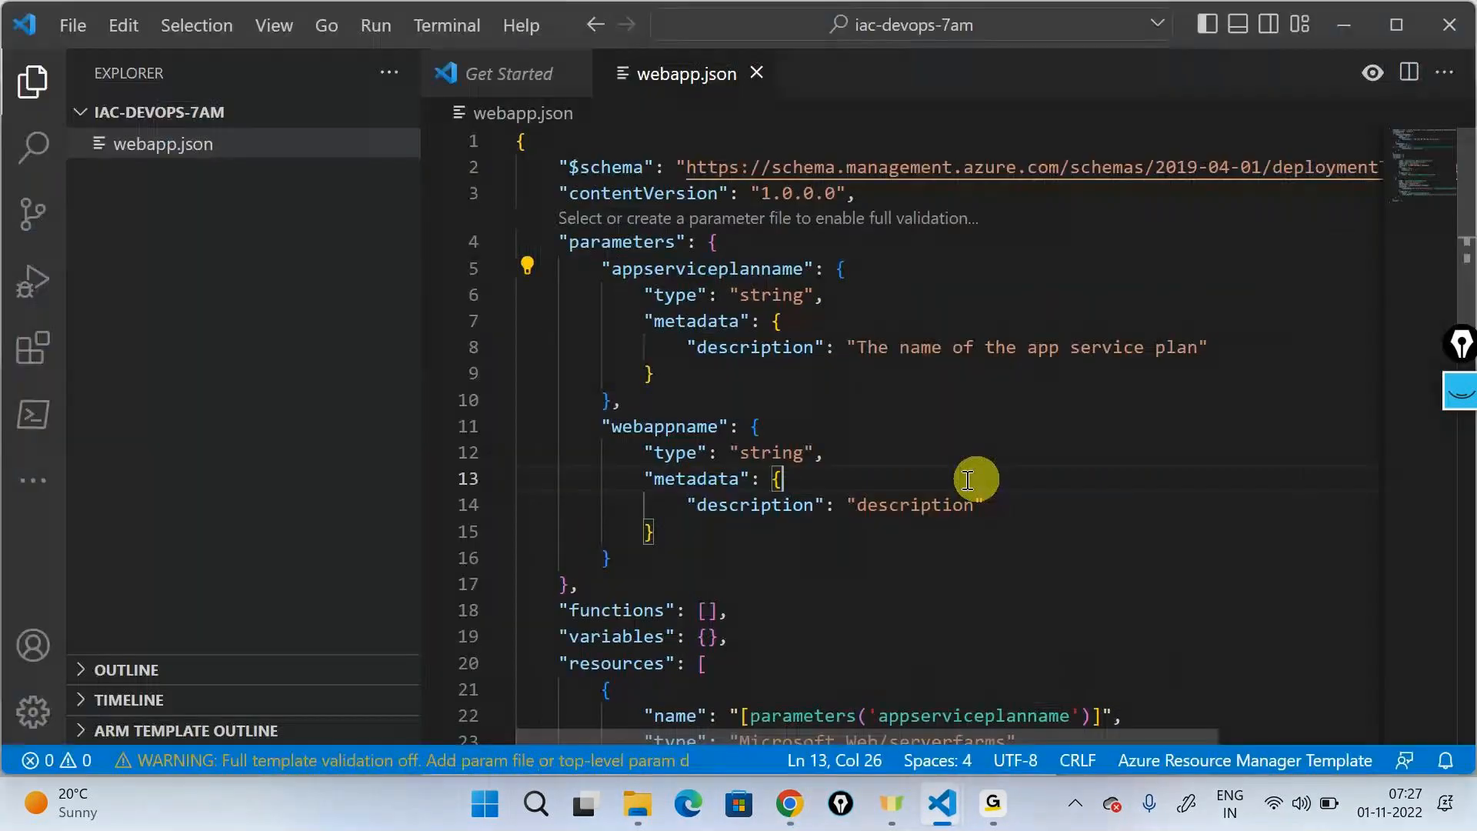
left_click_drag(591, 243, 852, 553)
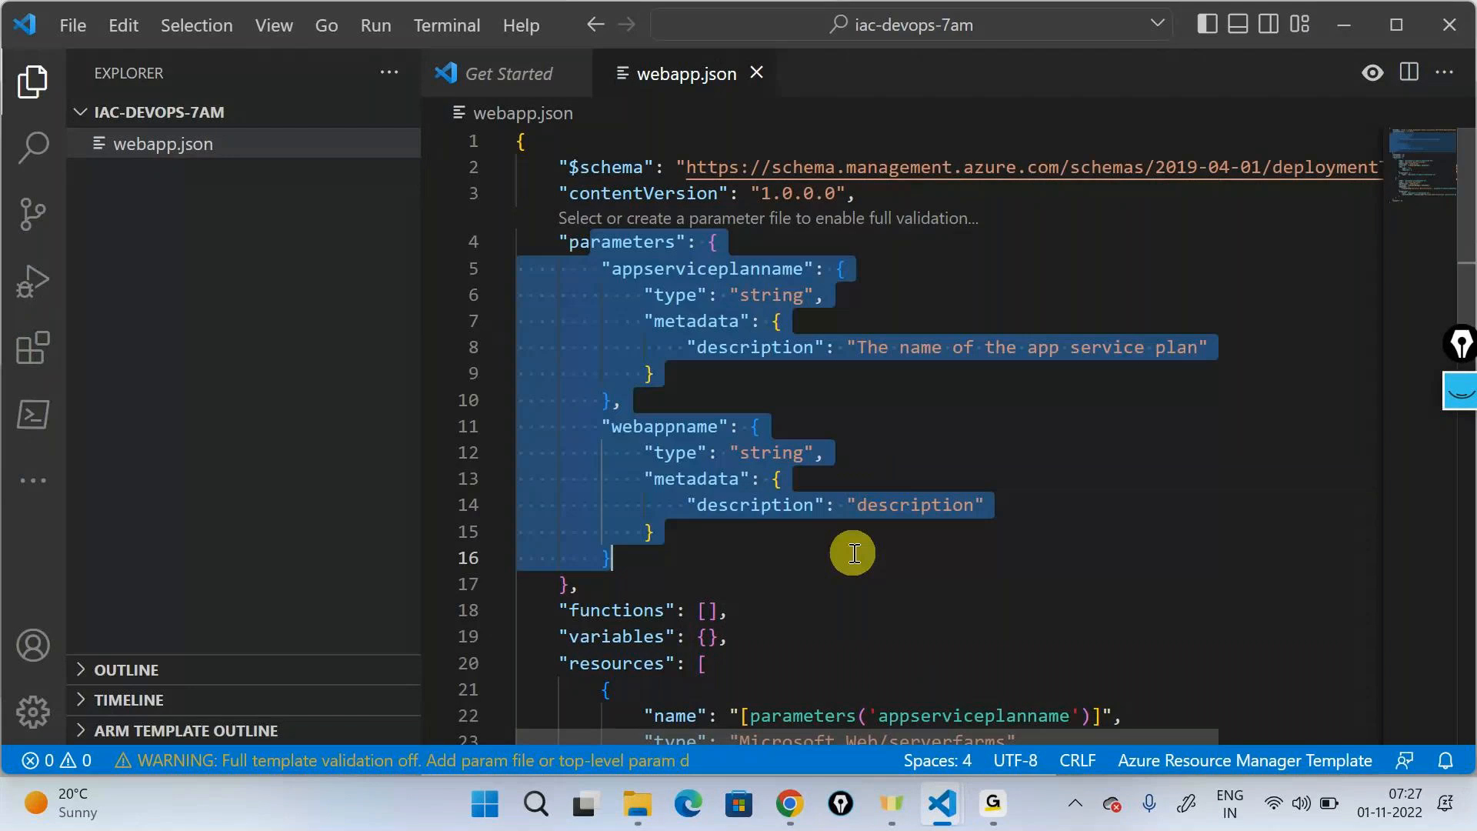
- Return to the override template parameters in Azure DevOps and set appserviceplanname to "devplan01", including the quotes
left_click(1328, 19)
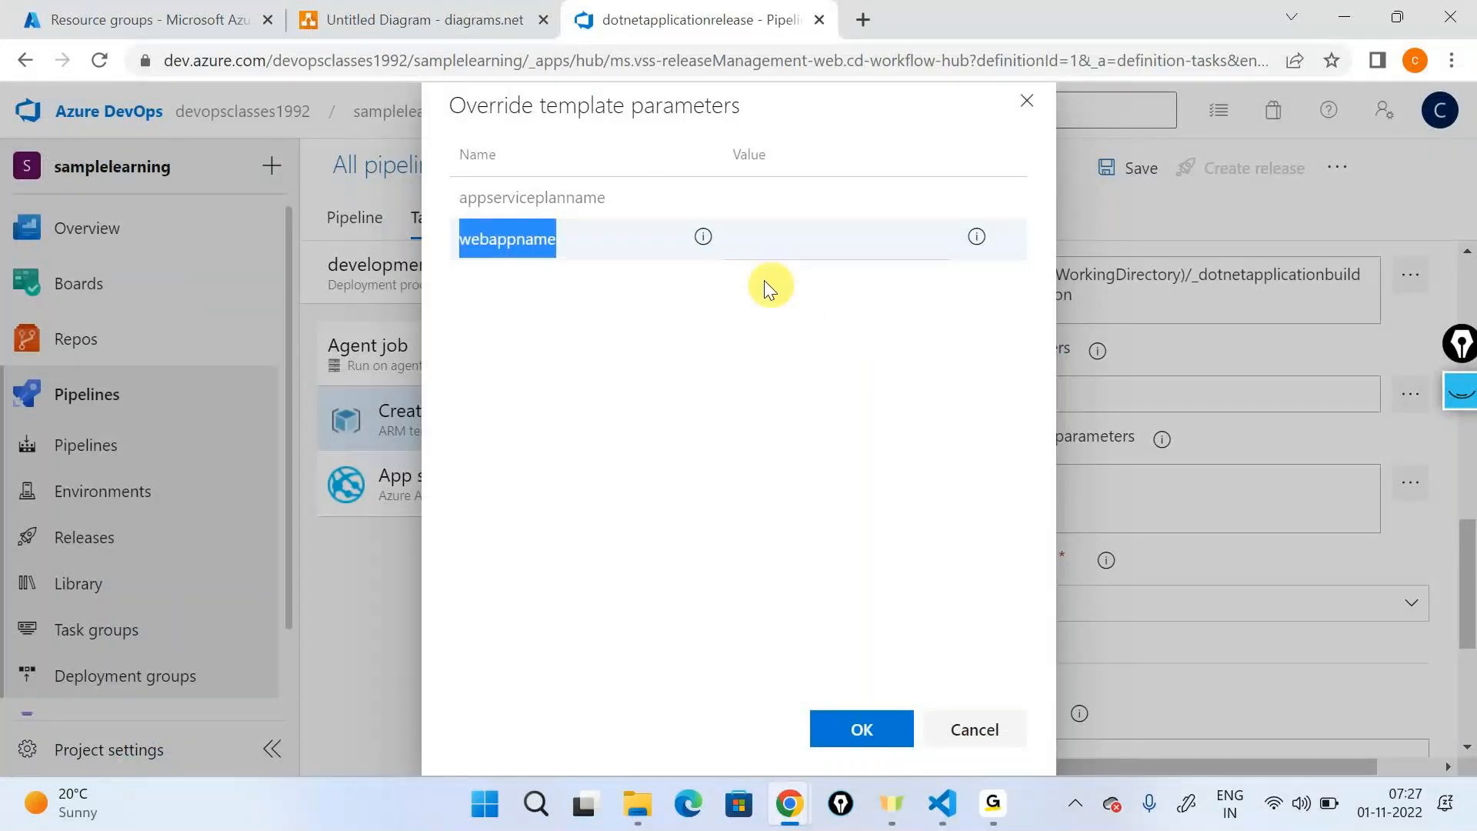
left_click(769, 201)
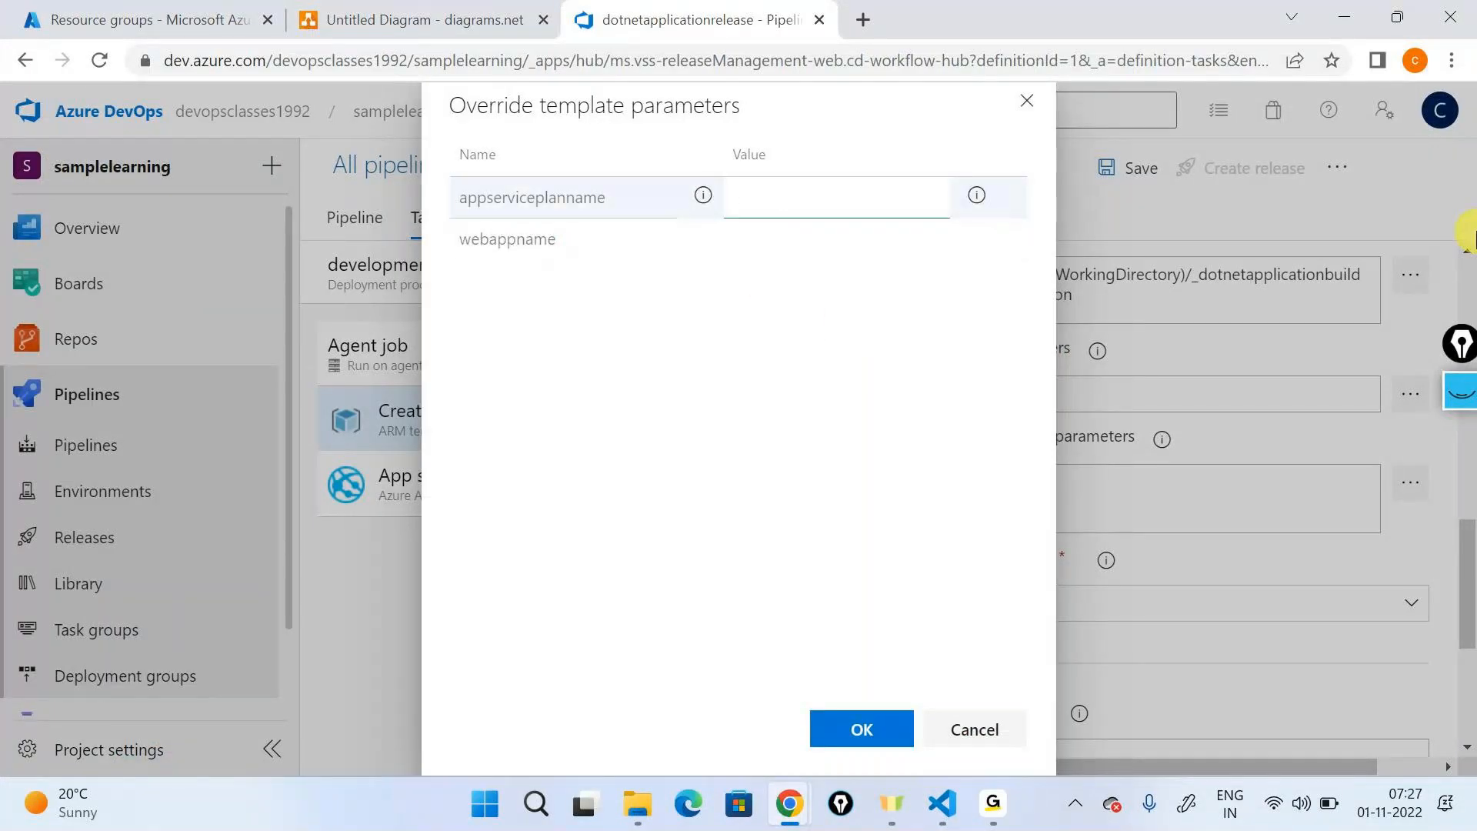
type("devplan01")
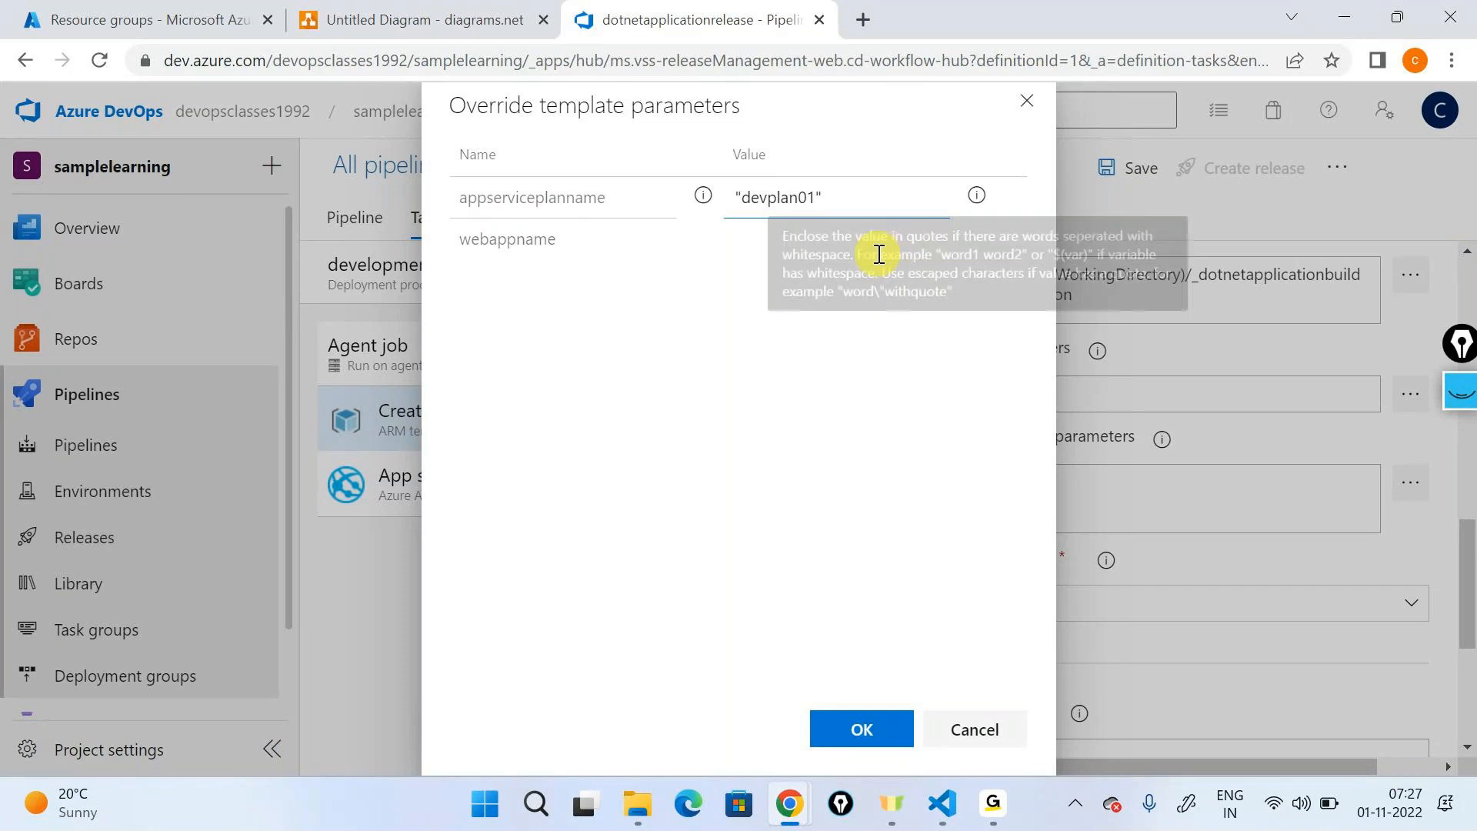
- Set the webappname override to "devappservice000xyz", including the quotes, and apply the parameter overrides
left_click(818, 254)
type("\"\"")
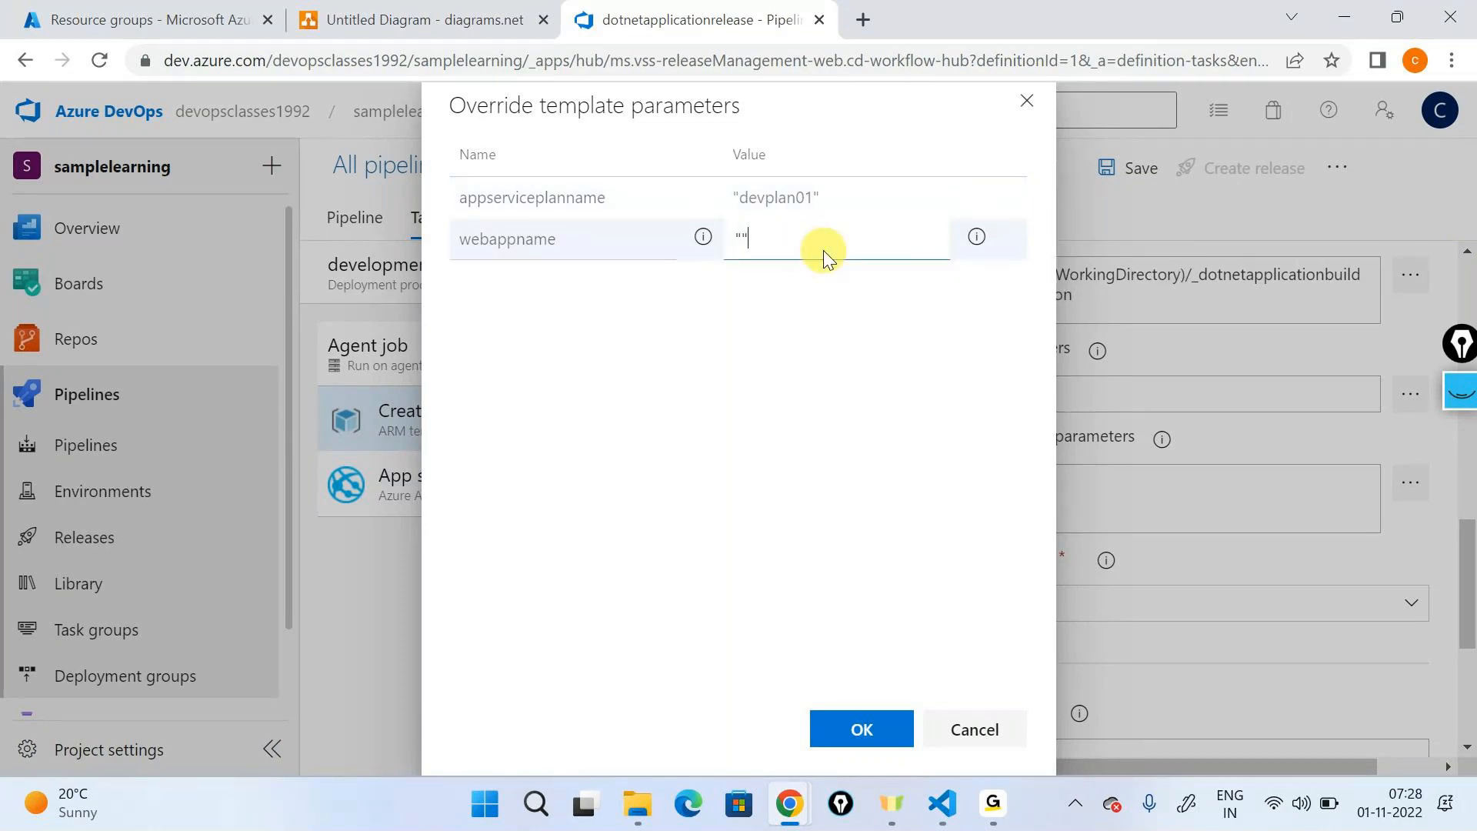
key("Left")
type("devappse")
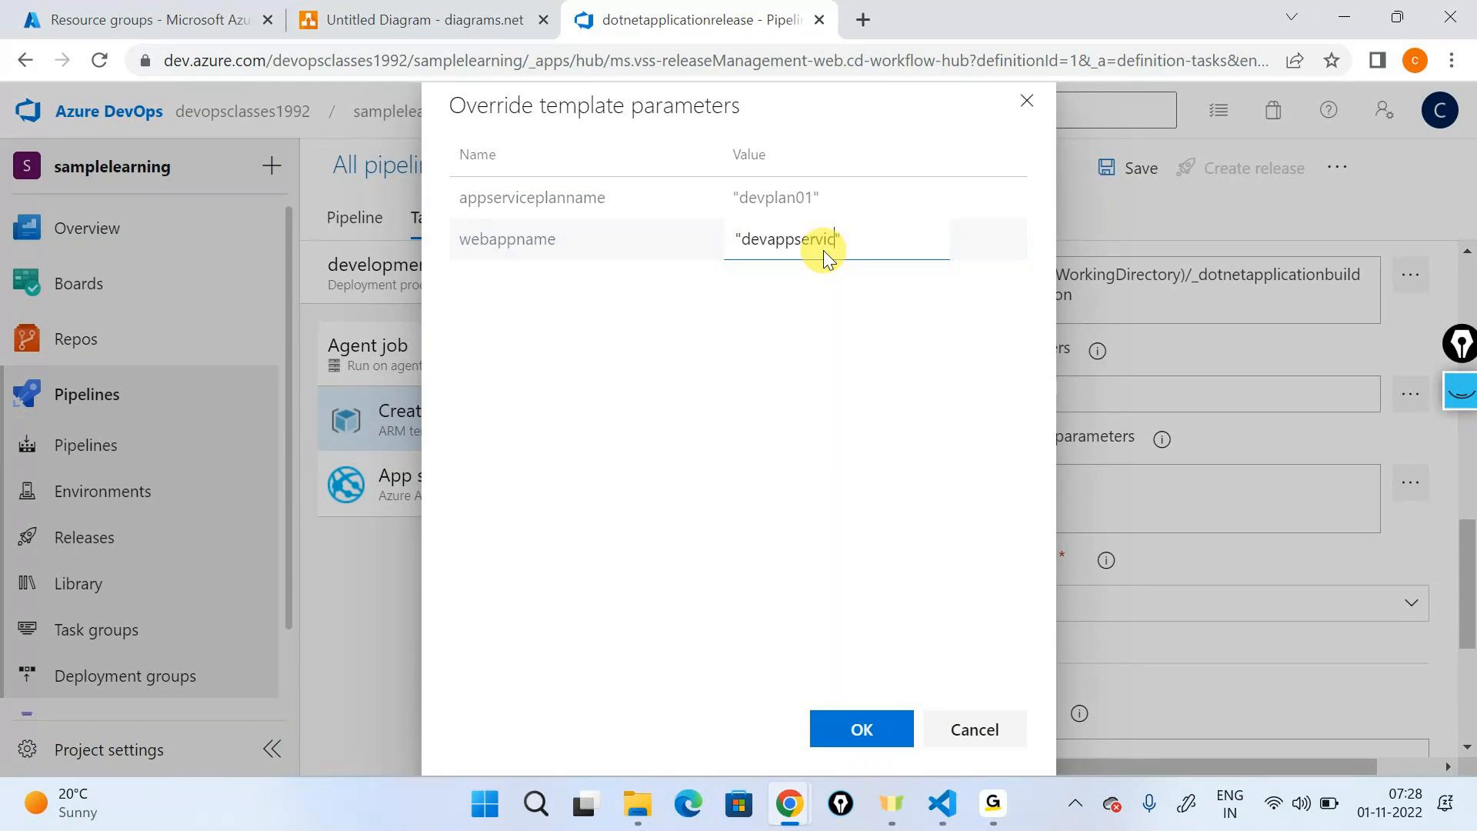
type("rvice000yse")
key("BackSpace")
key("BackSpace")
key("BackSpace")
type("c")
key("BackSpace")
type("xyz")
double_click(829, 245)
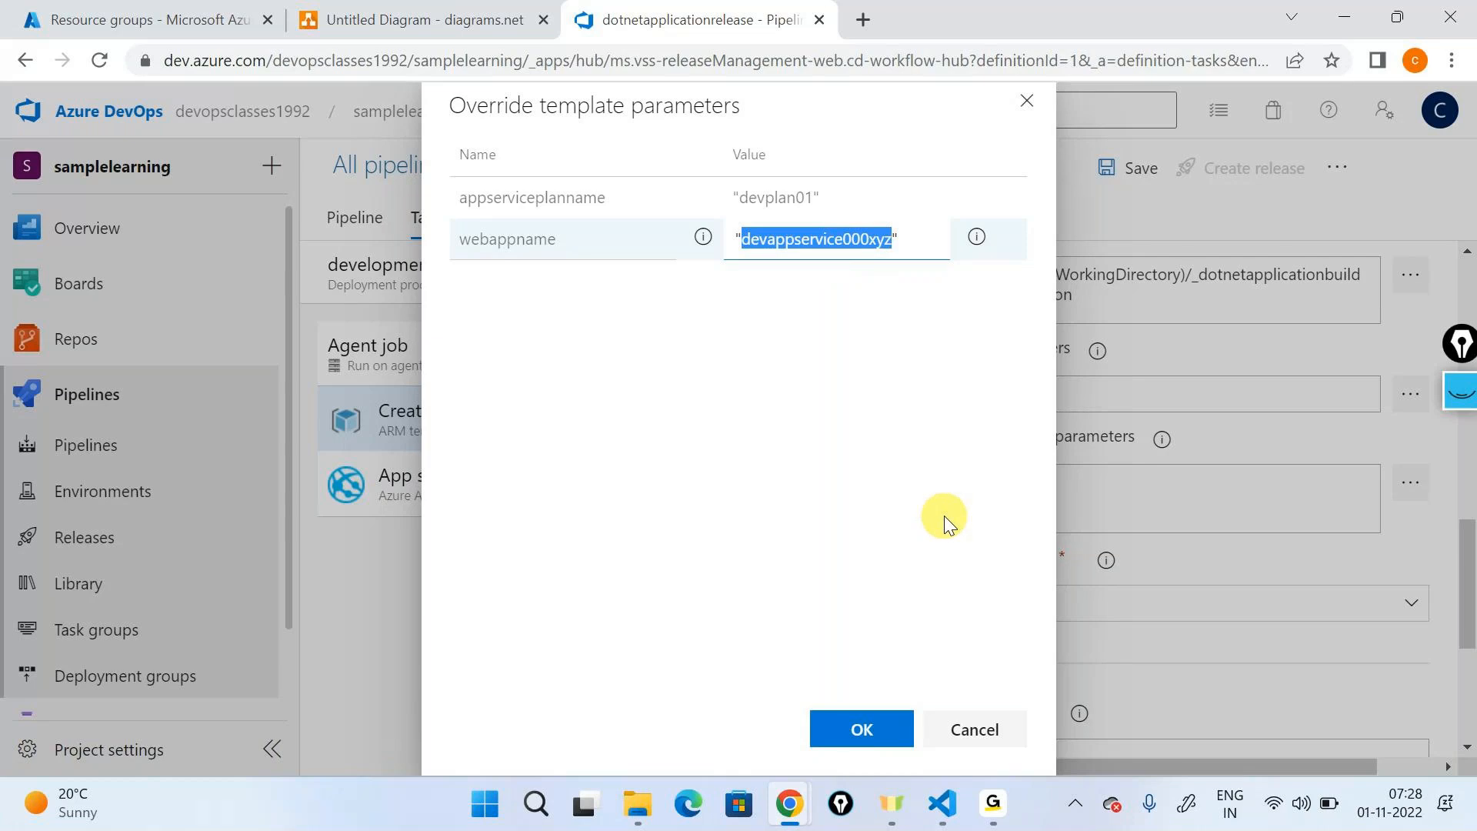
left_click(838, 745)
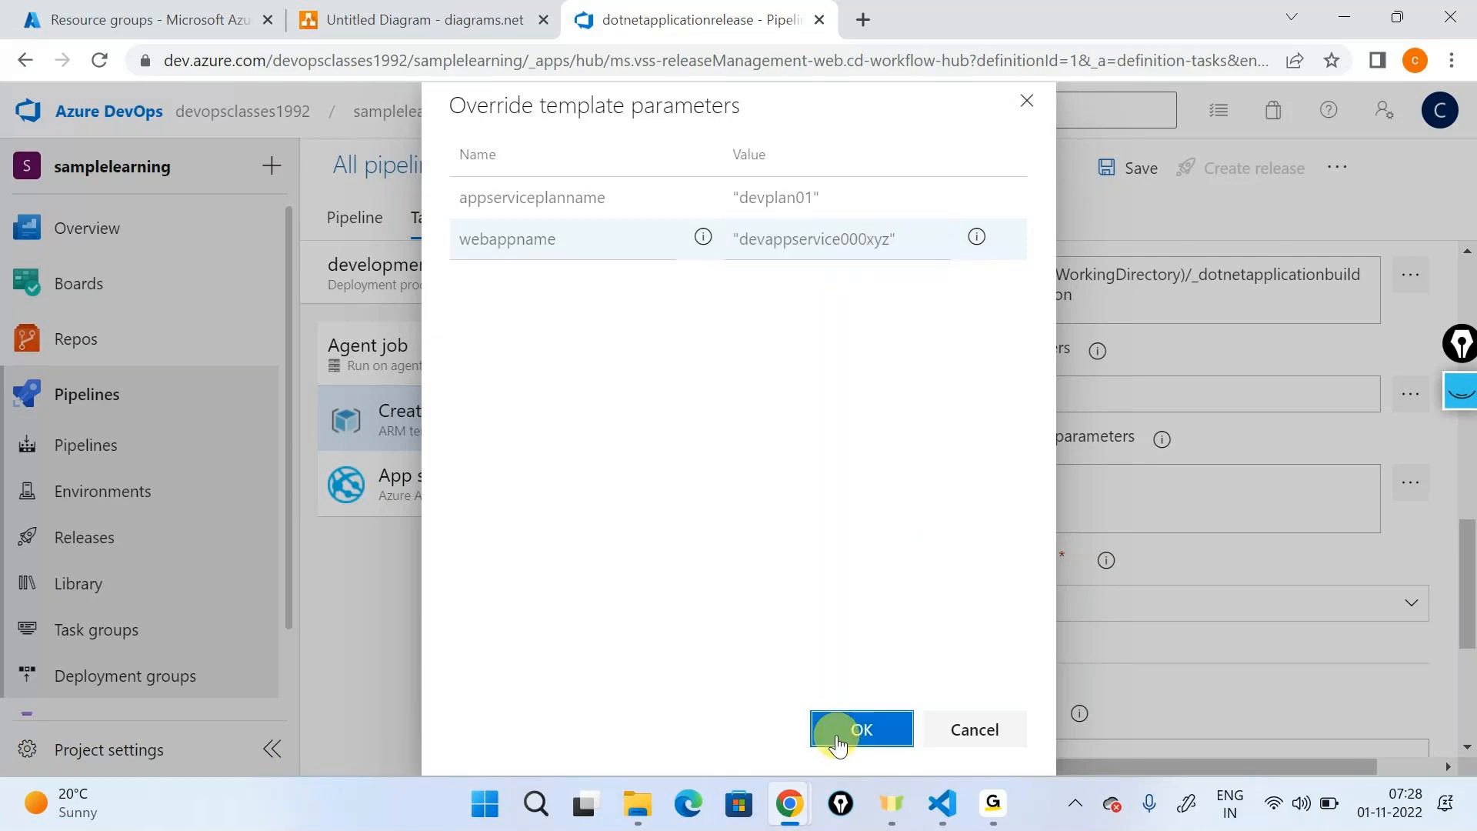
- Review the Create infrastructure task's settings, from its display name and resource group to the template and override parameters
scroll(1041, 635, "down", 4)
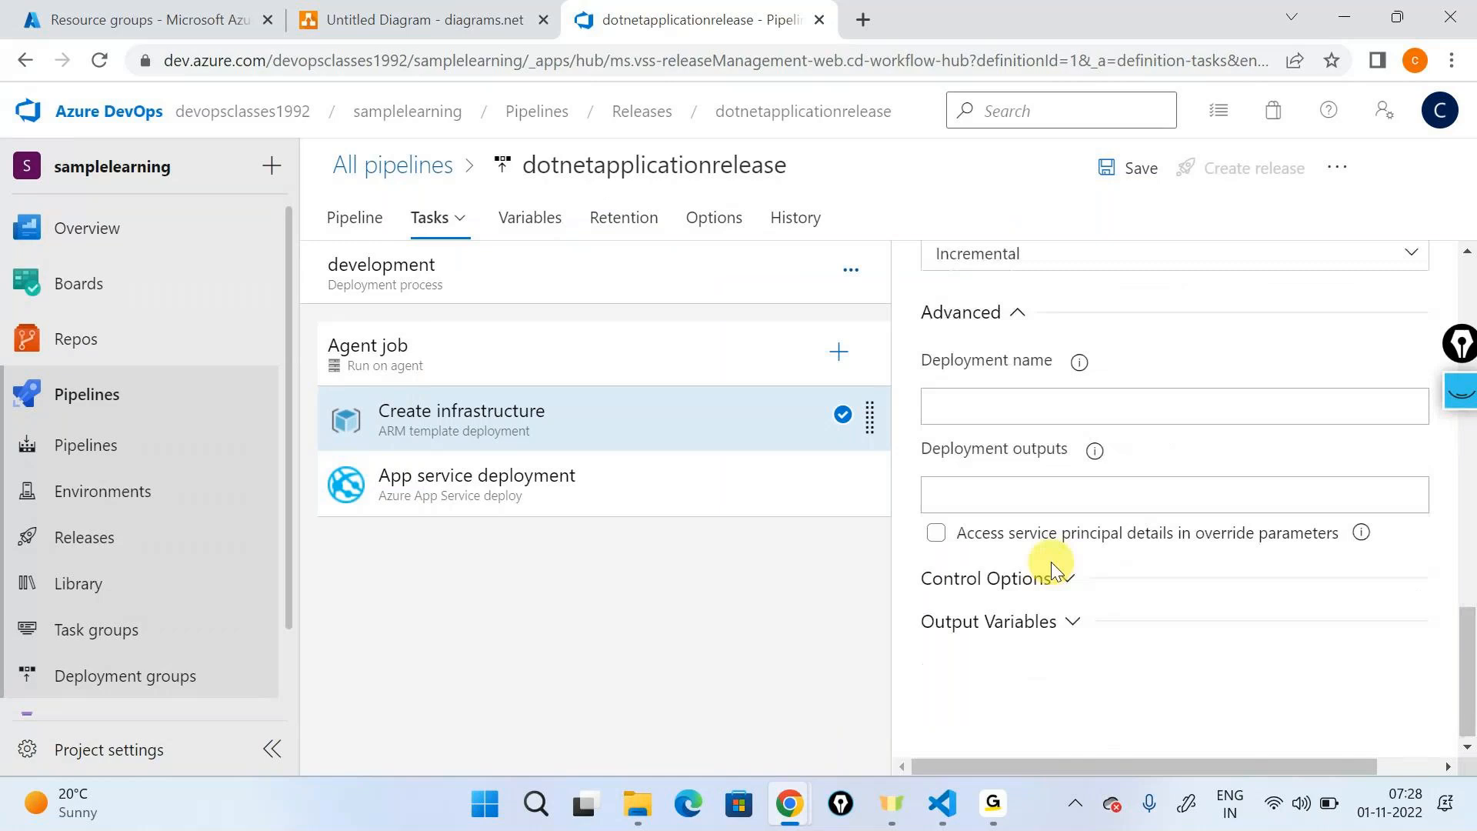
scroll(1051, 562, "up", 4)
scroll(1051, 562, "up", 2)
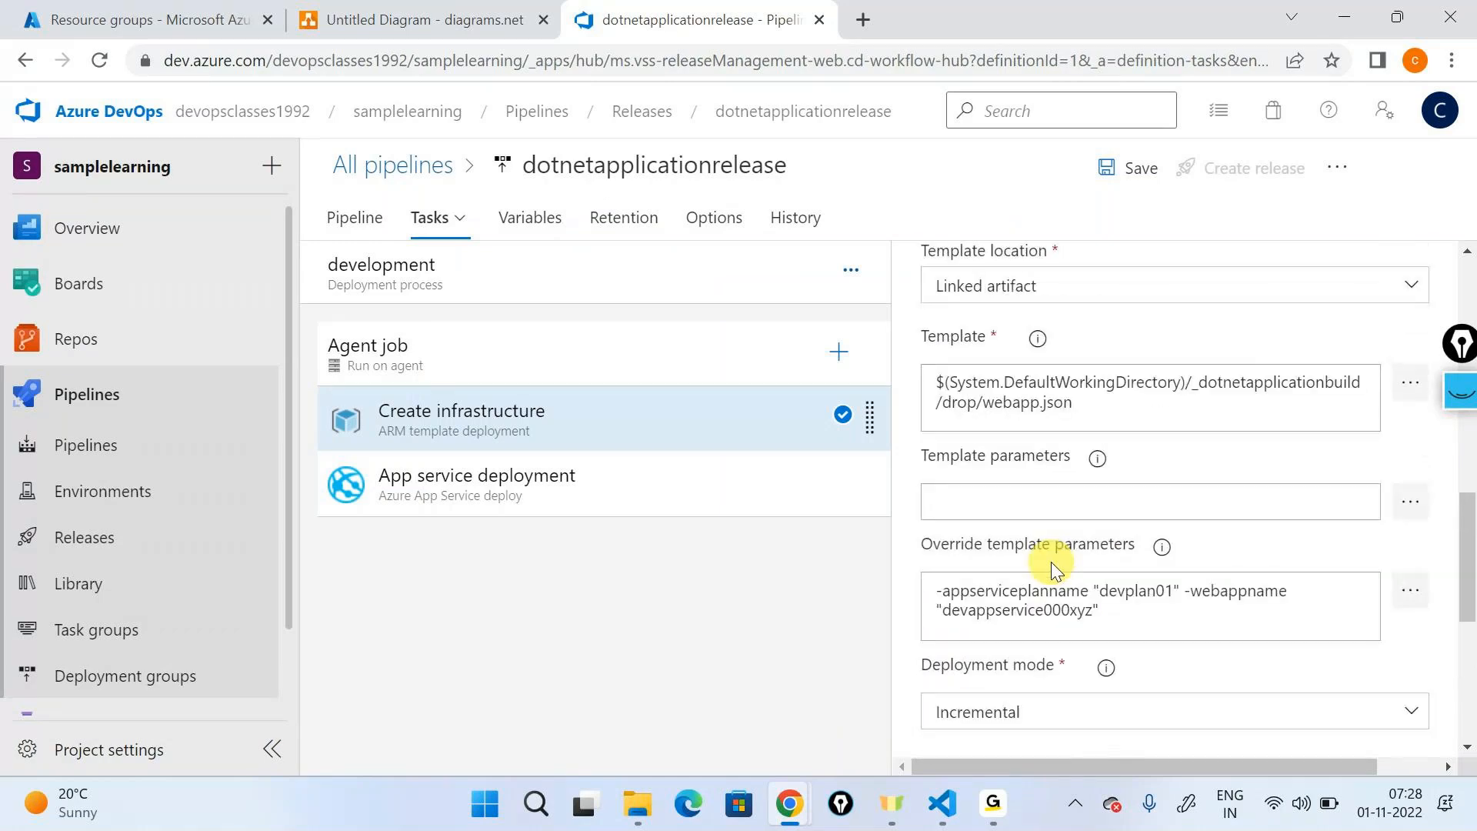
scroll(1156, 467, "up", 10)
left_click_drag(1146, 454, 895, 446)
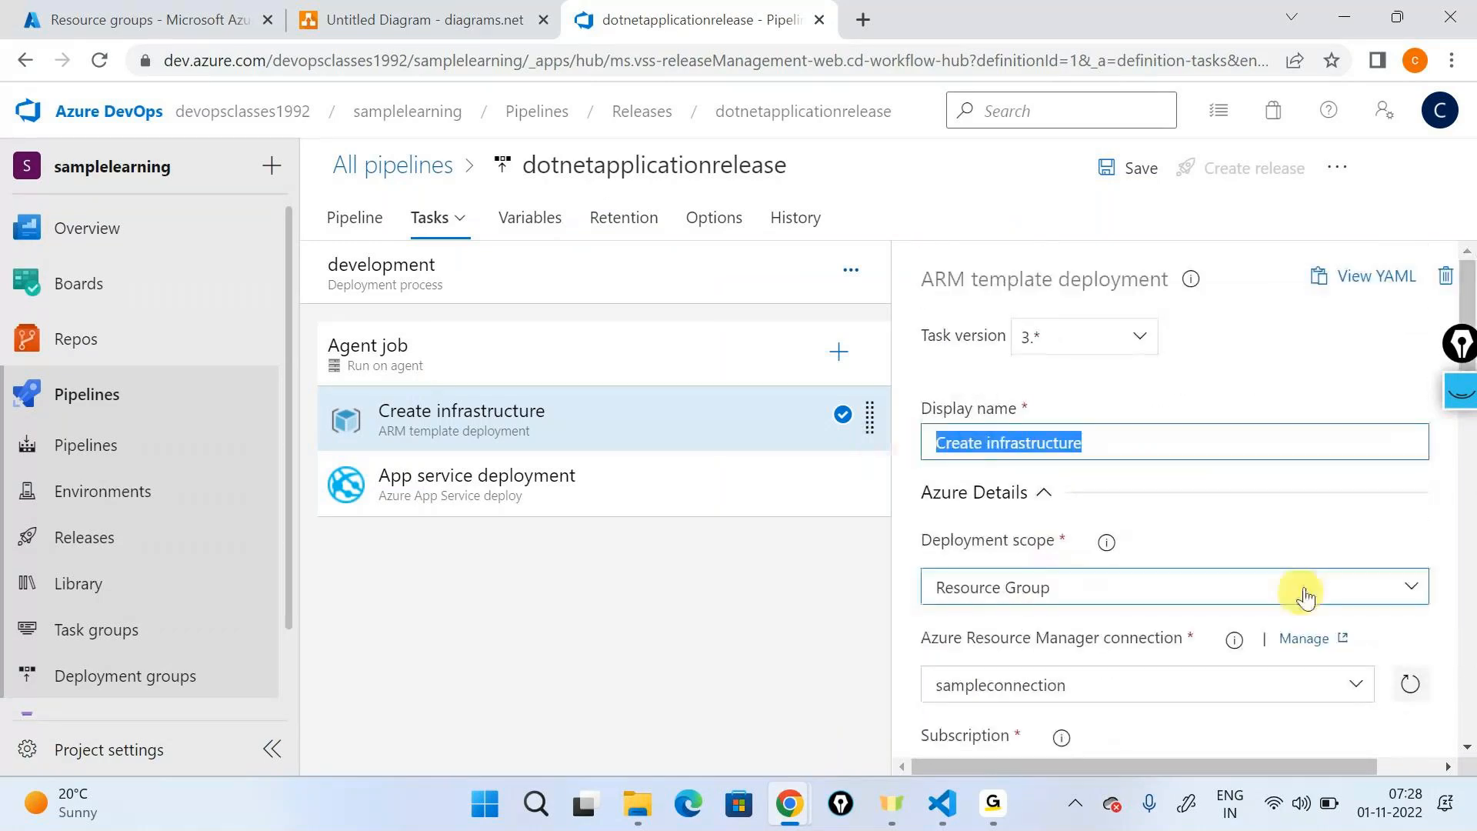
scroll(1305, 596, "down", 7)
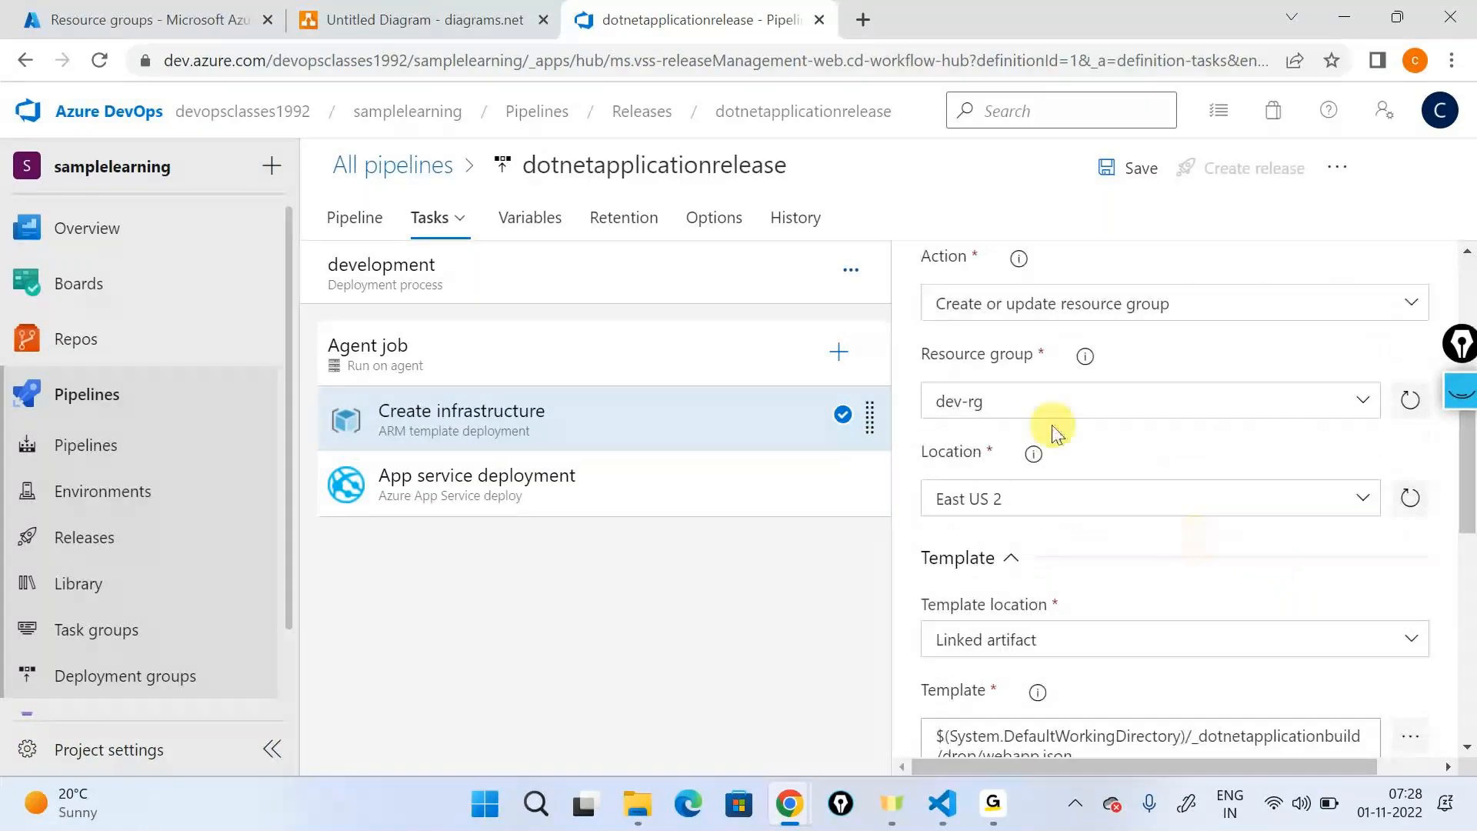
left_click(1015, 504)
scroll(1015, 508, "down", 3)
scroll(1023, 514, "down", 3)
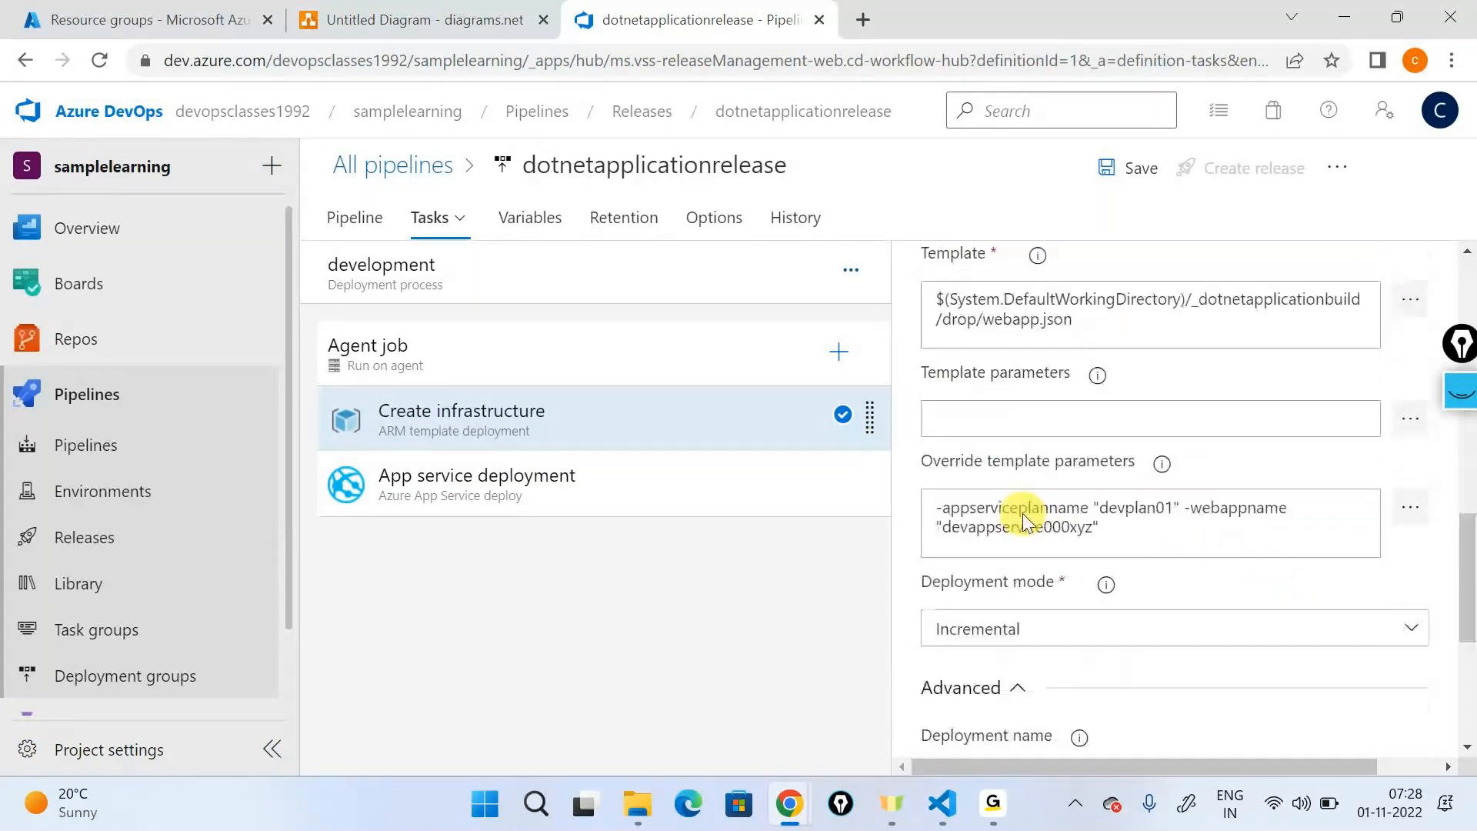
left_click(1023, 520)
double_click(1136, 483)
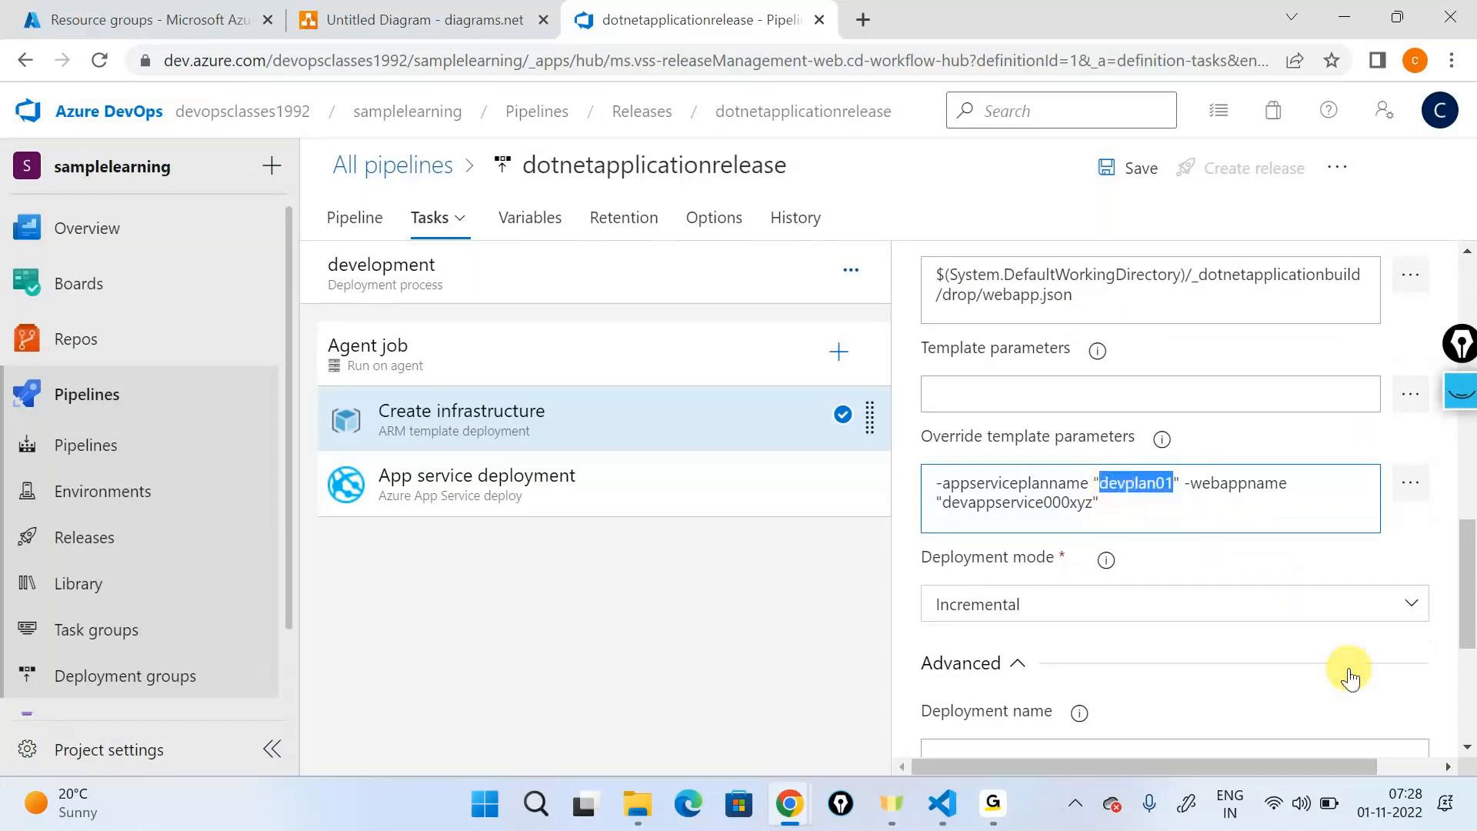
- Copy the webappname override value and use it to set the App service deployment task's App Service name to devappservice000xyz
double_click(1000, 508)
key("ctrl+c")
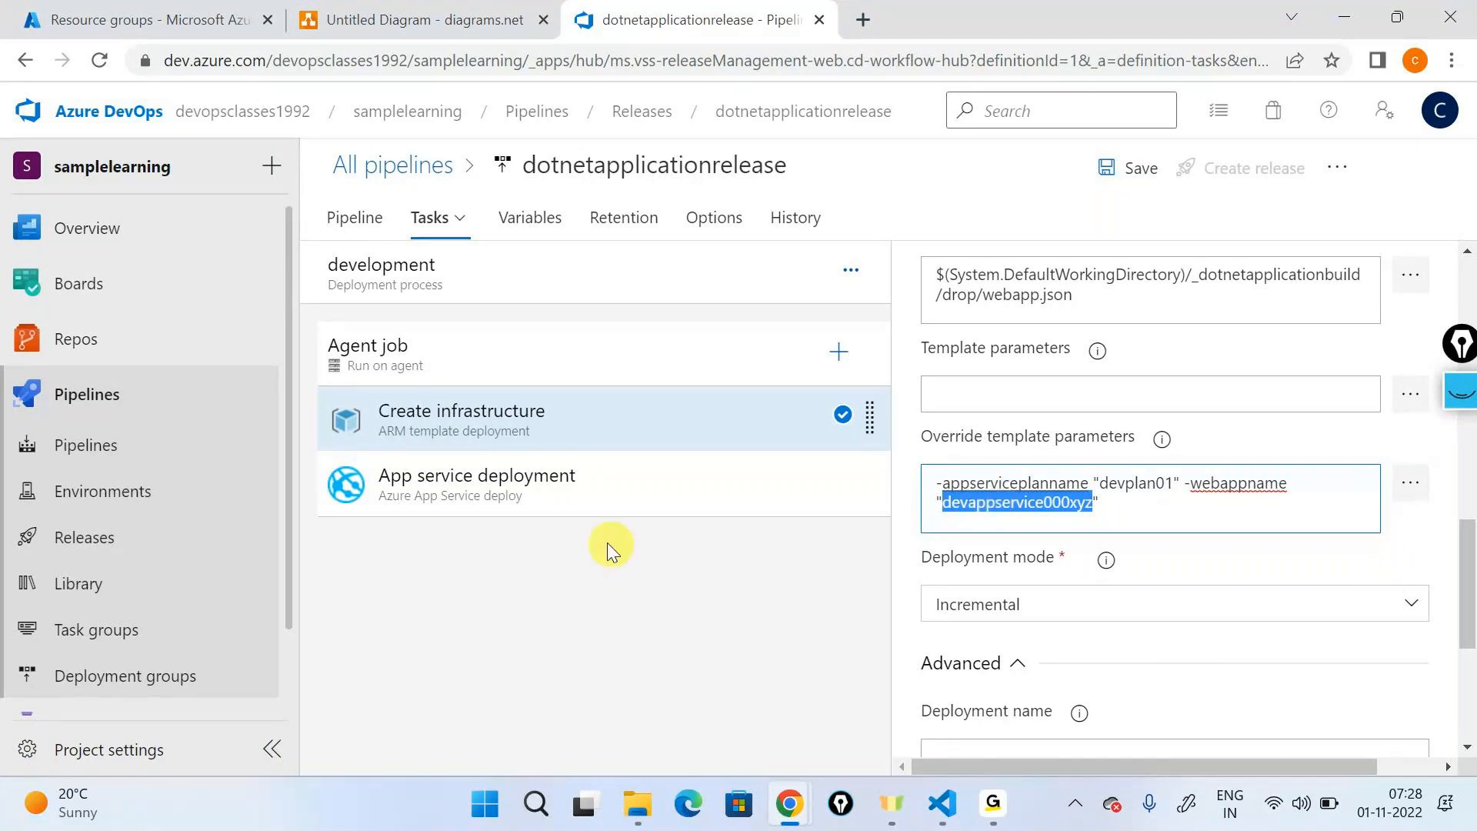
left_click(590, 489)
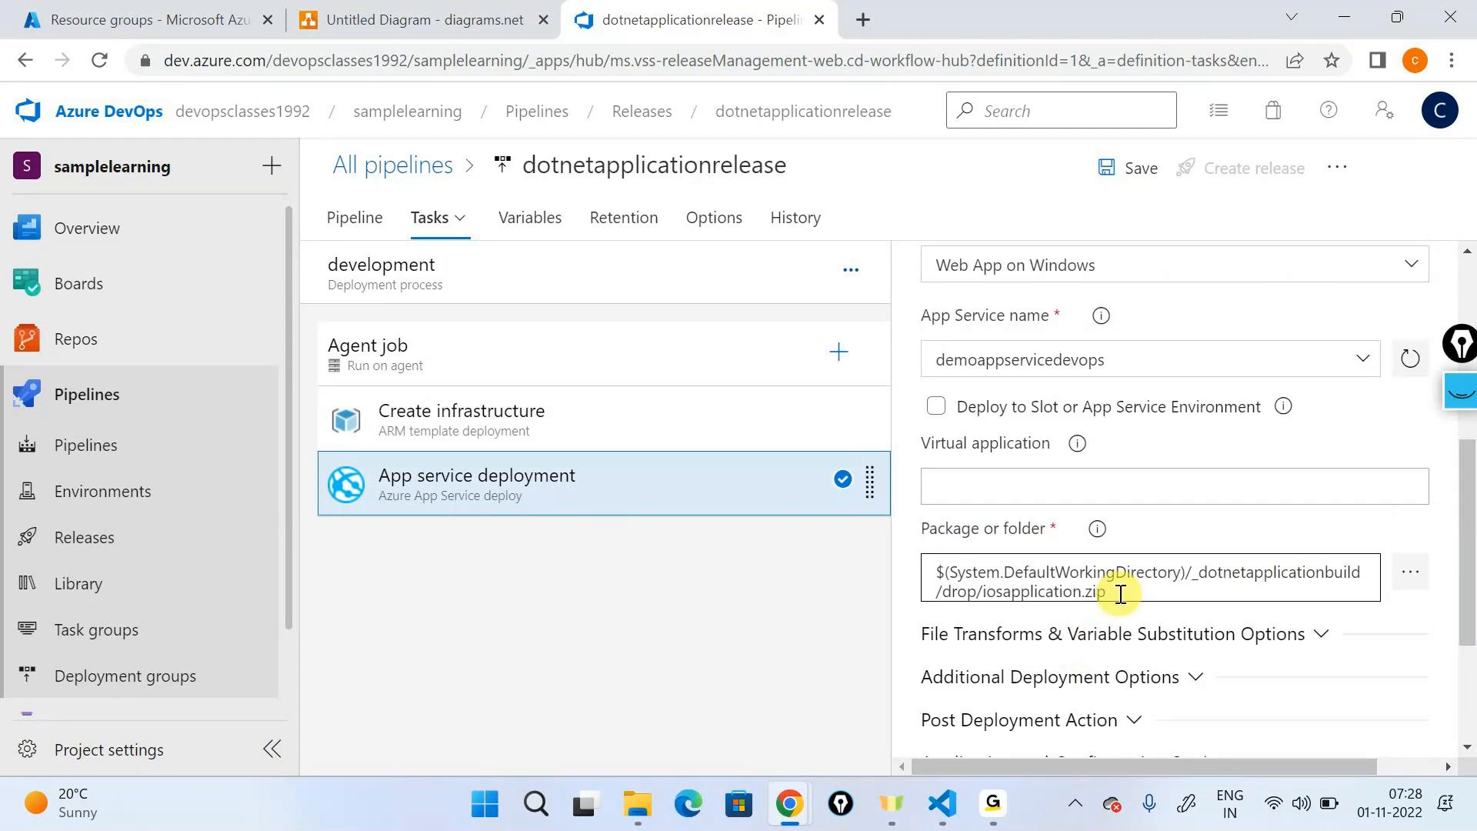
scroll(1120, 594, "up", 3)
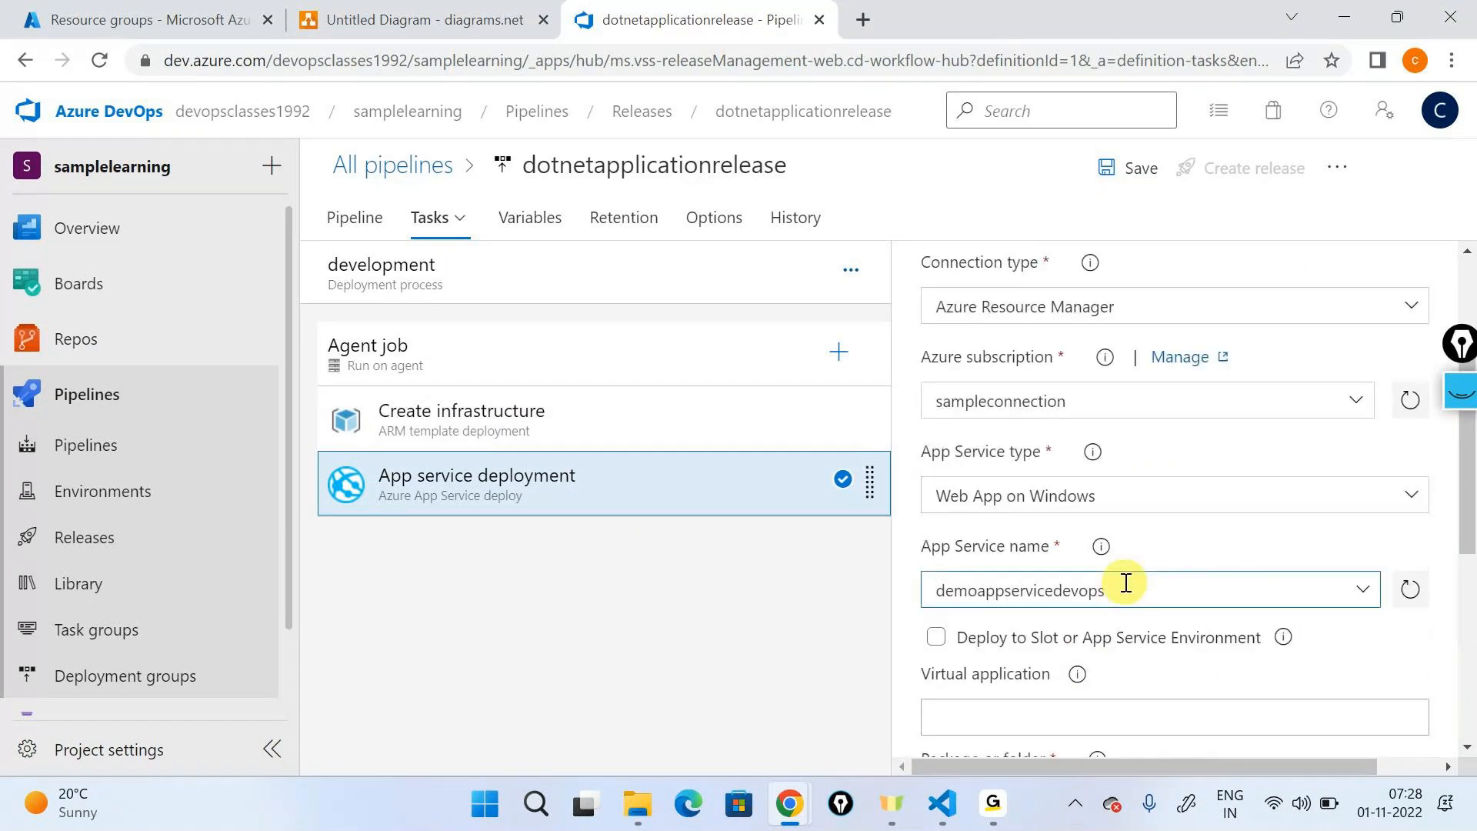
left_click_drag(1125, 582, 930, 588)
key("BackSpace")
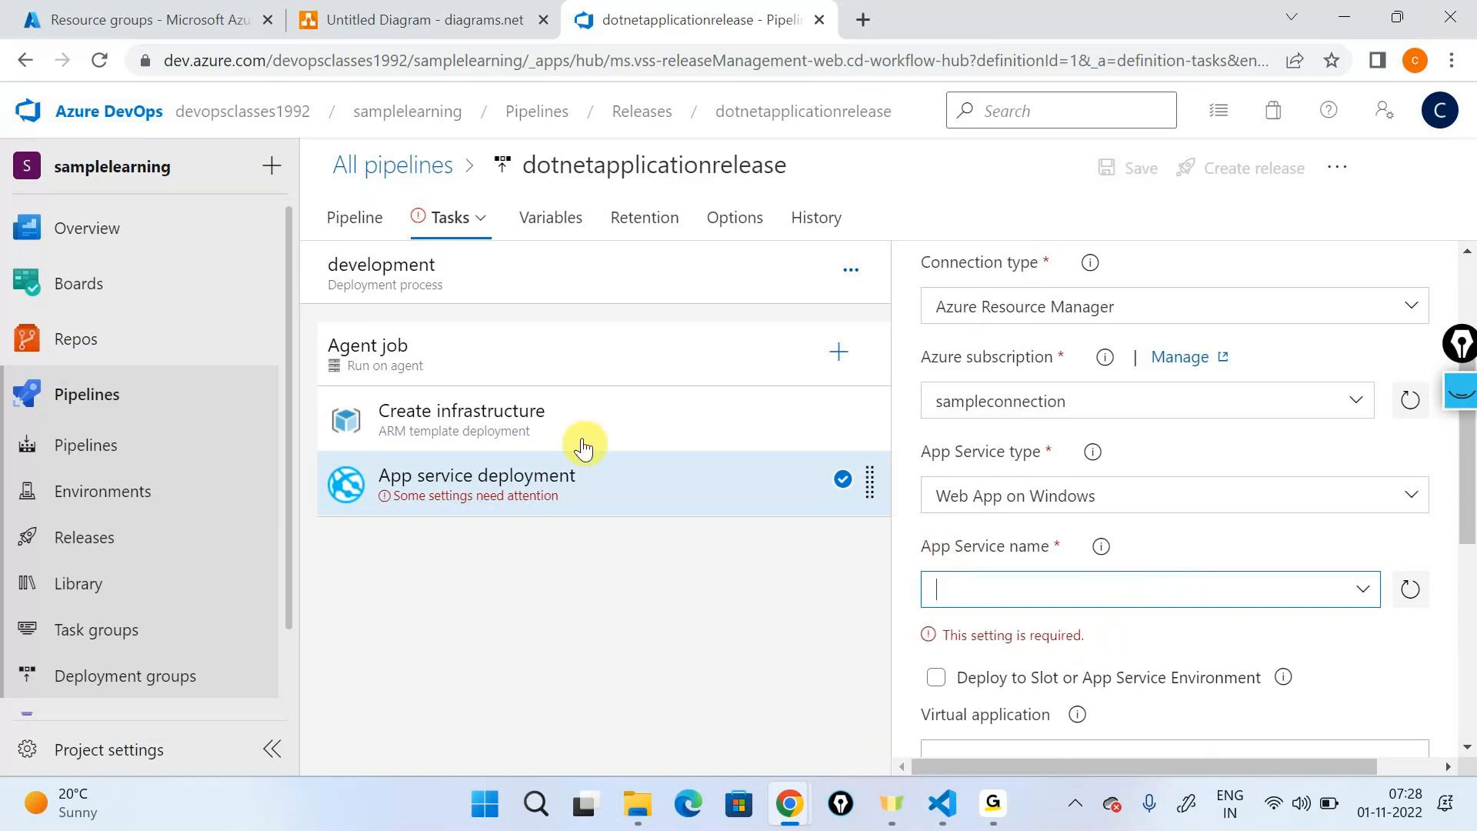
key("ctrl+v")
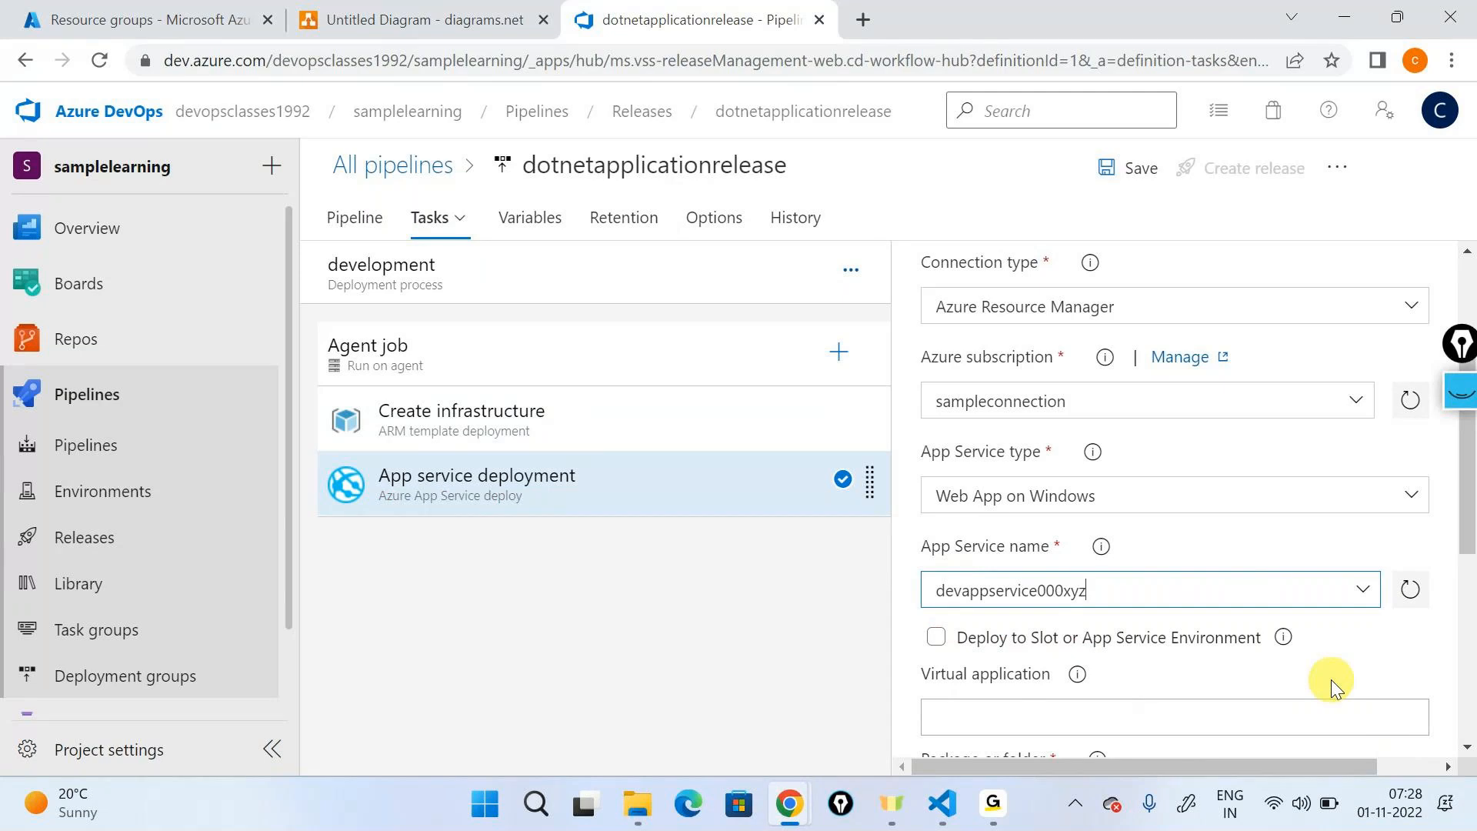
- Save the release pipeline with the comment "Added arm template deployment task"
left_click(1128, 167)
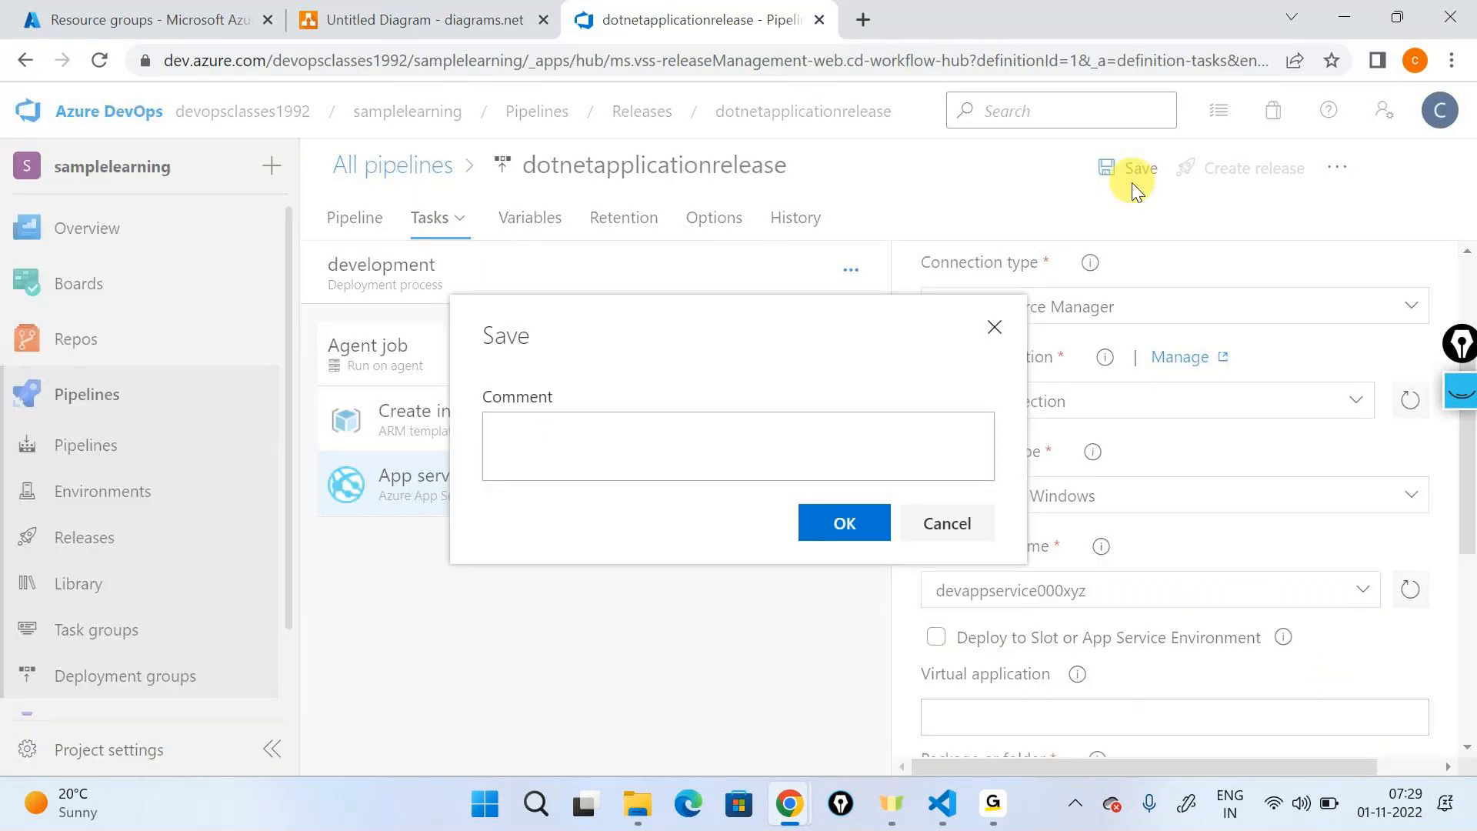
type("Added arm templates")
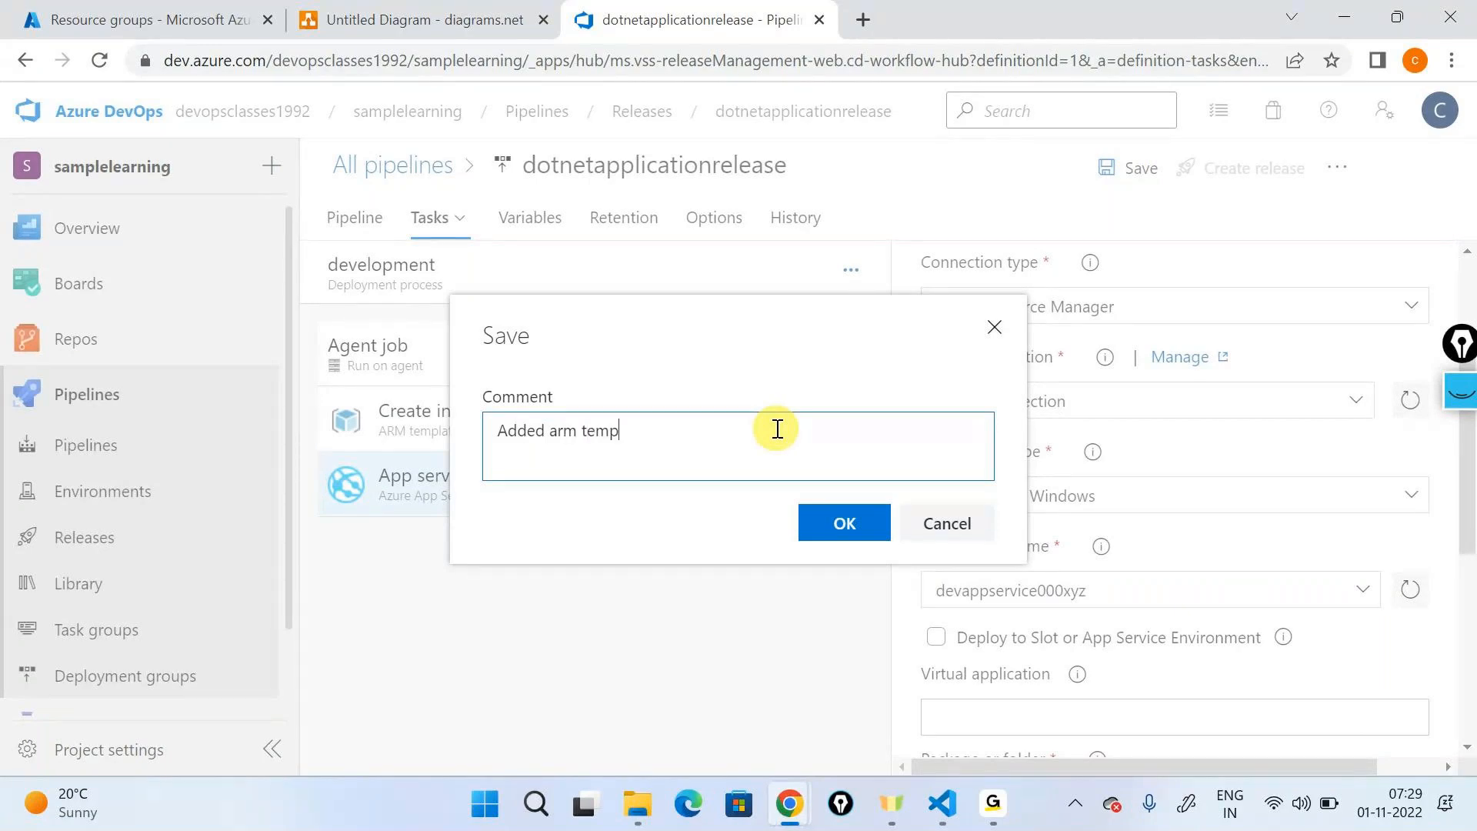
key("BackSpace")
key("BackSpace")
type("deployment tas")
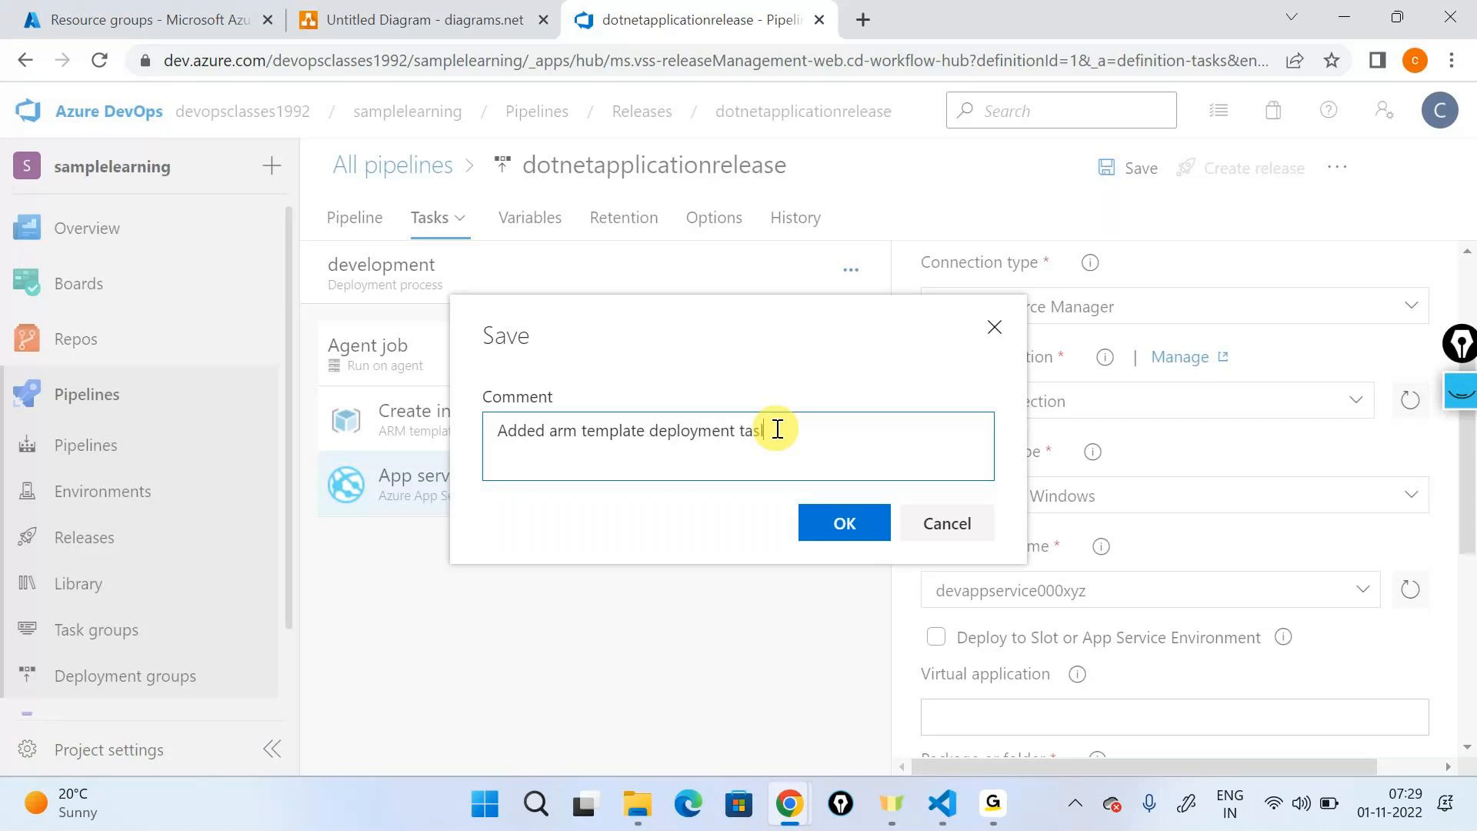
type("l")
key("BackSpace")
type("k")
left_click(841, 519)
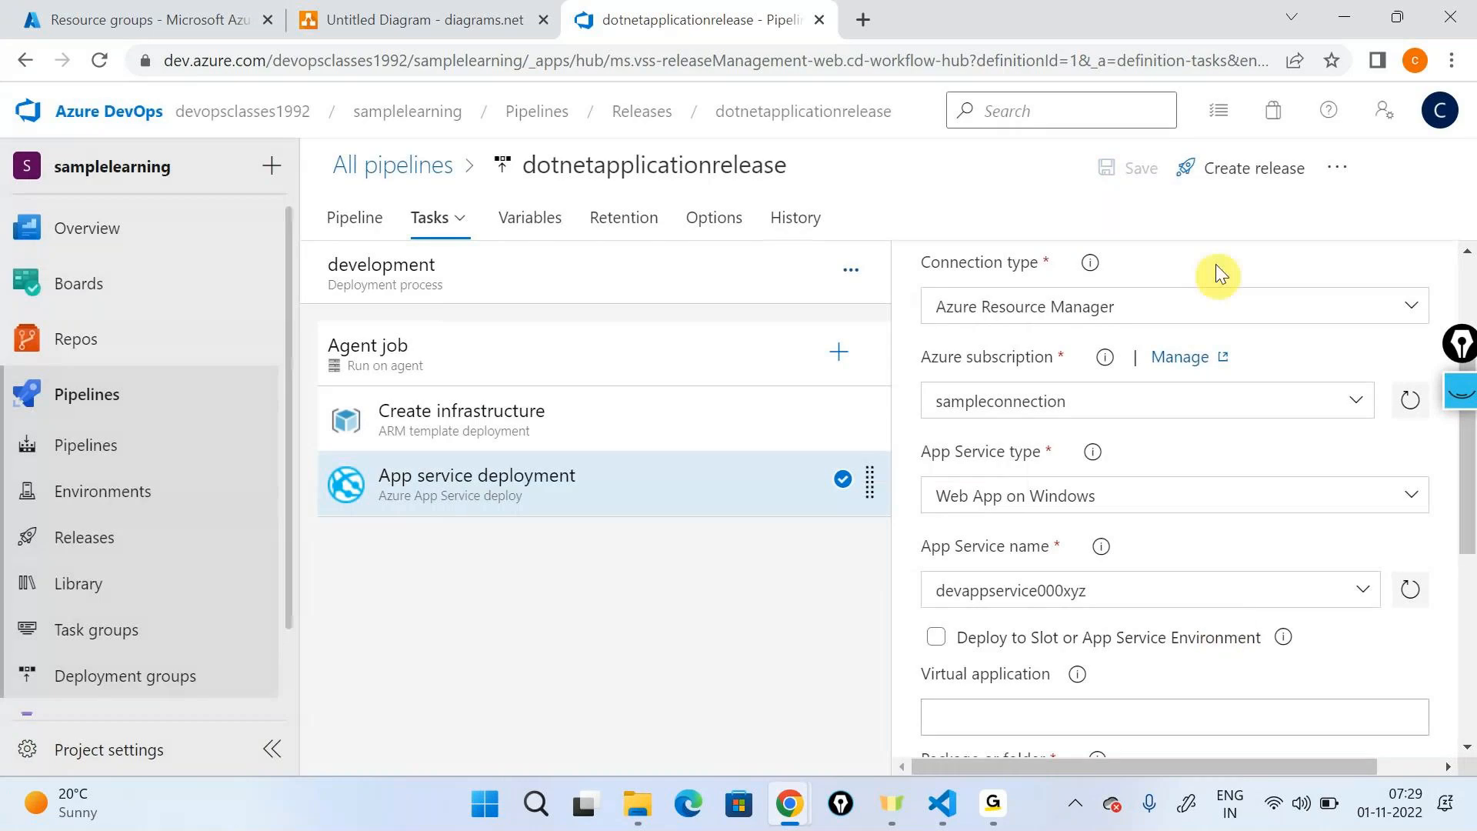
- Create a new release from the pipeline and open the logs of its development stage
left_click(1226, 175)
left_click(800, 734)
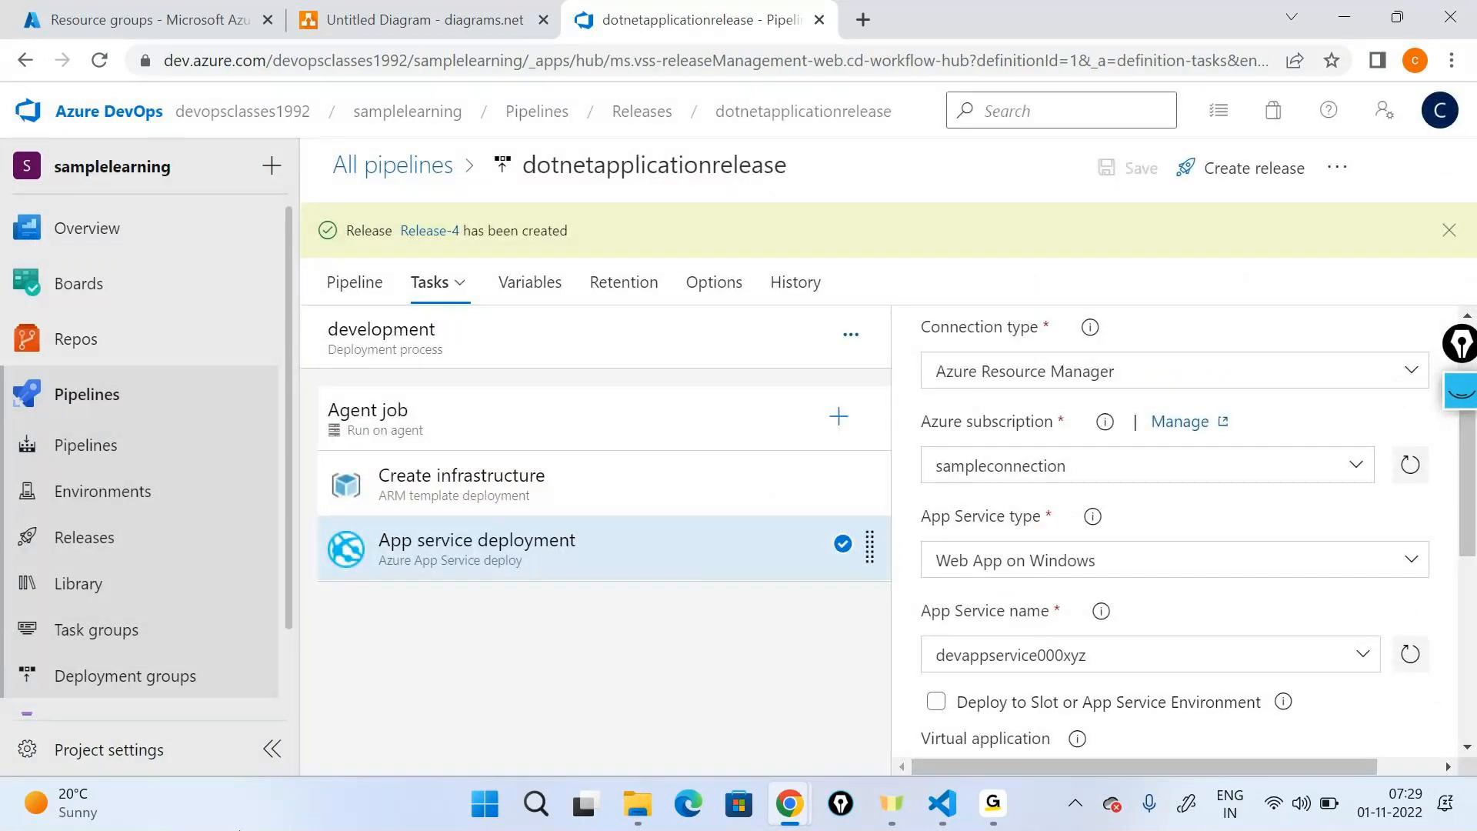
left_click(430, 230)
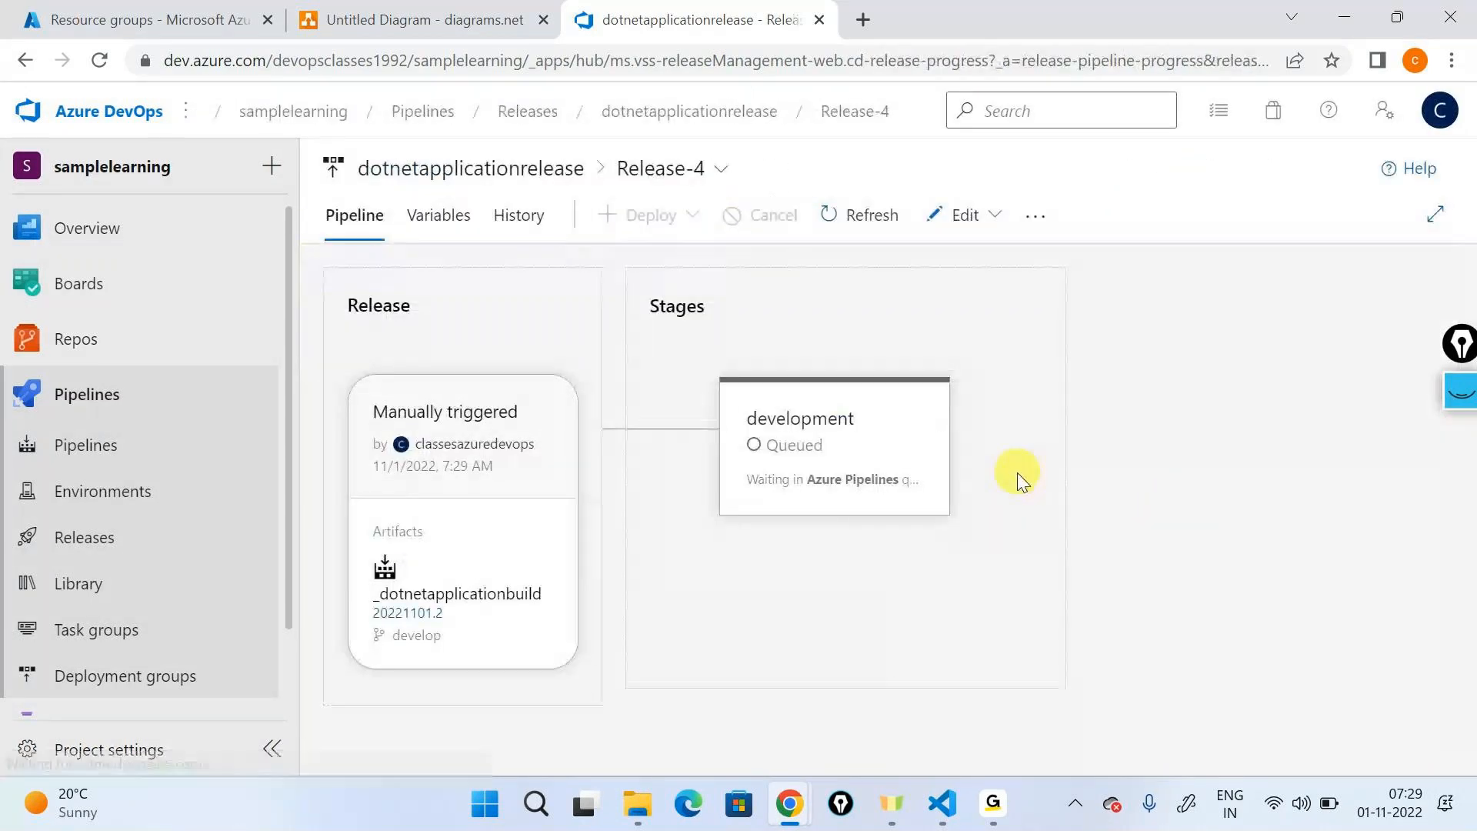
left_click(978, 517)
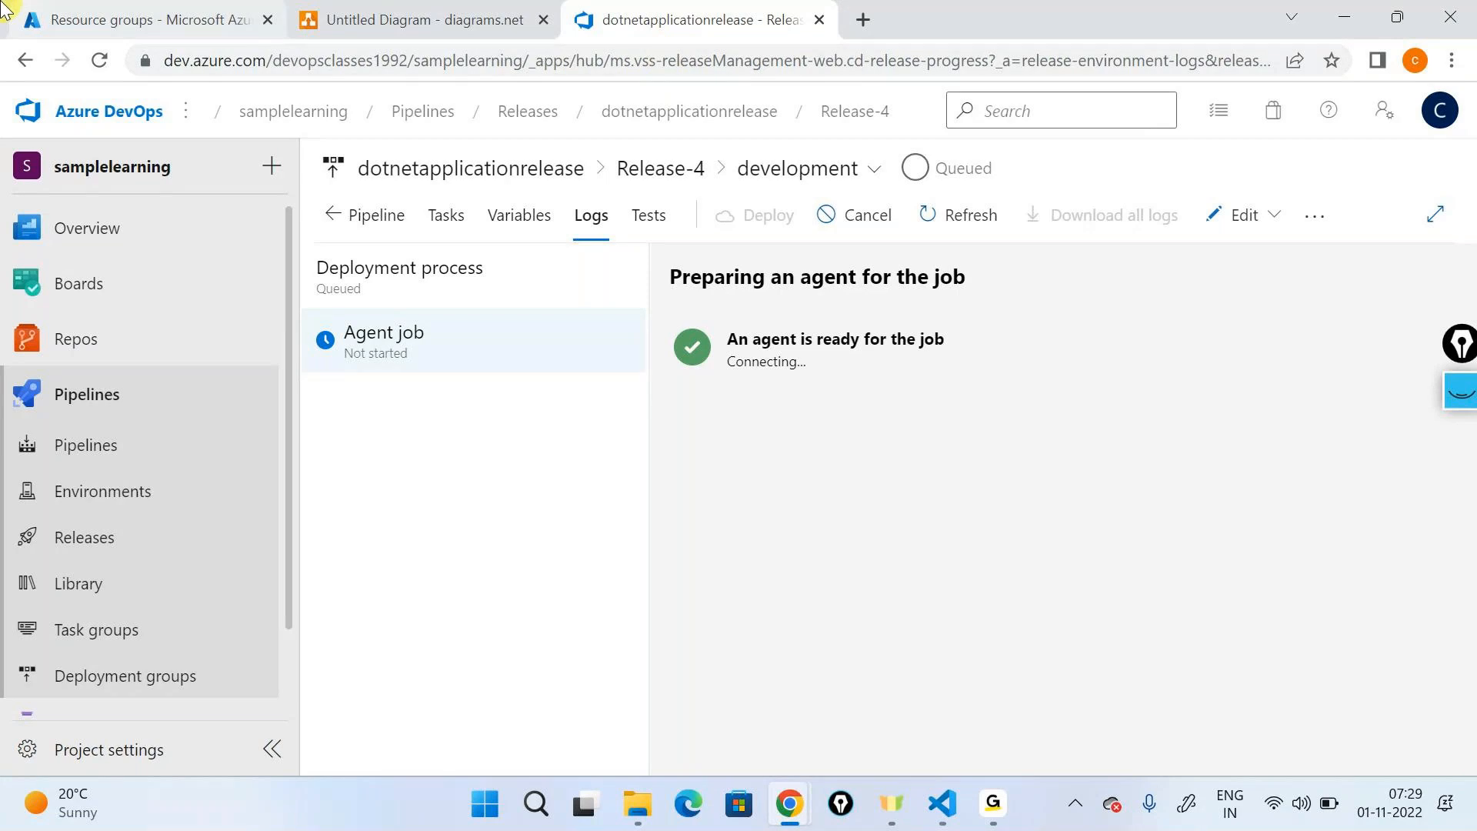
- Check the existing Azure resource groups and the tasks of Release-4's development stage, and return to the stage's logs
left_click(31, 19)
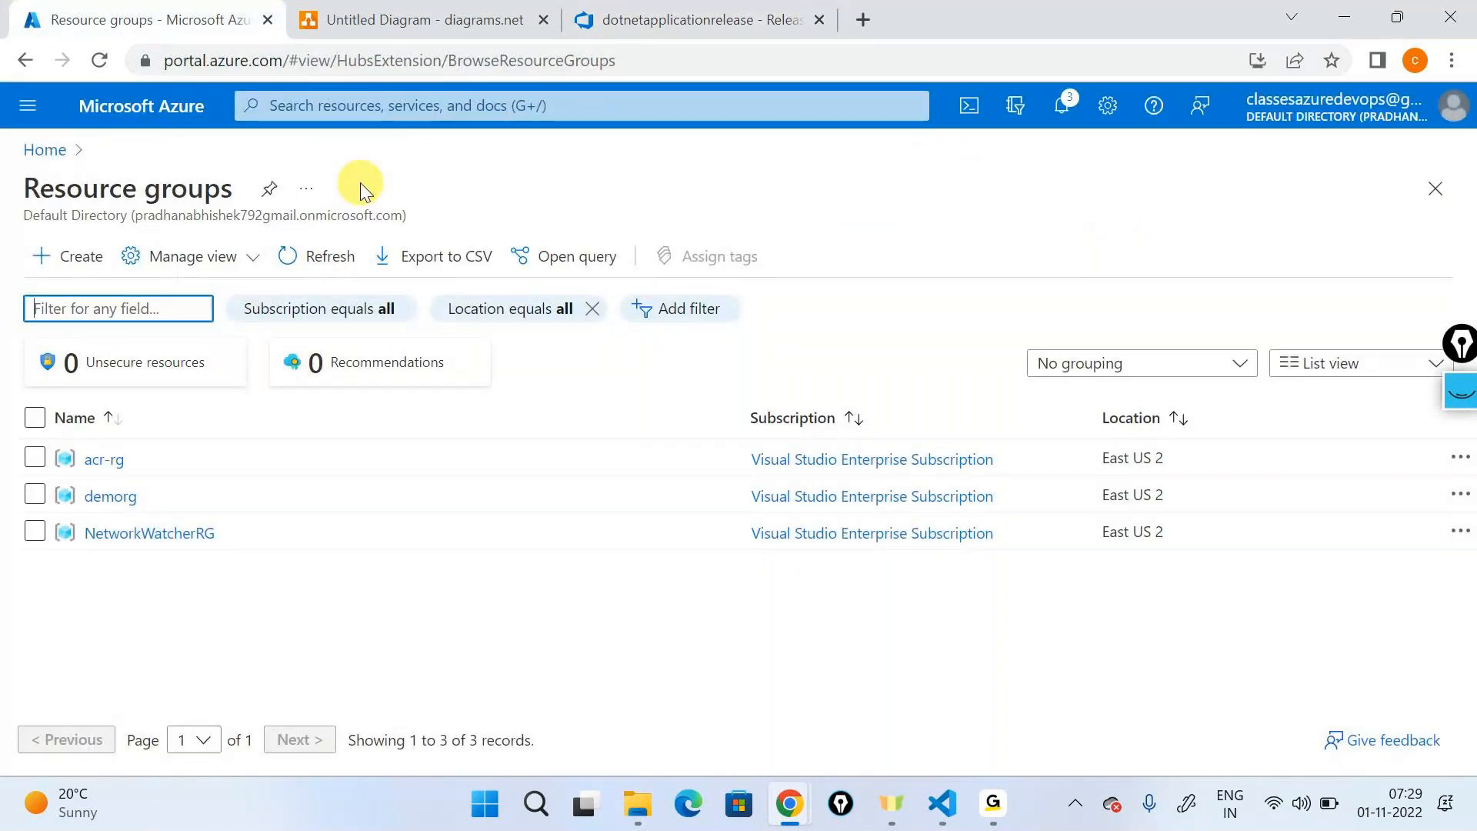
left_click(701, 20)
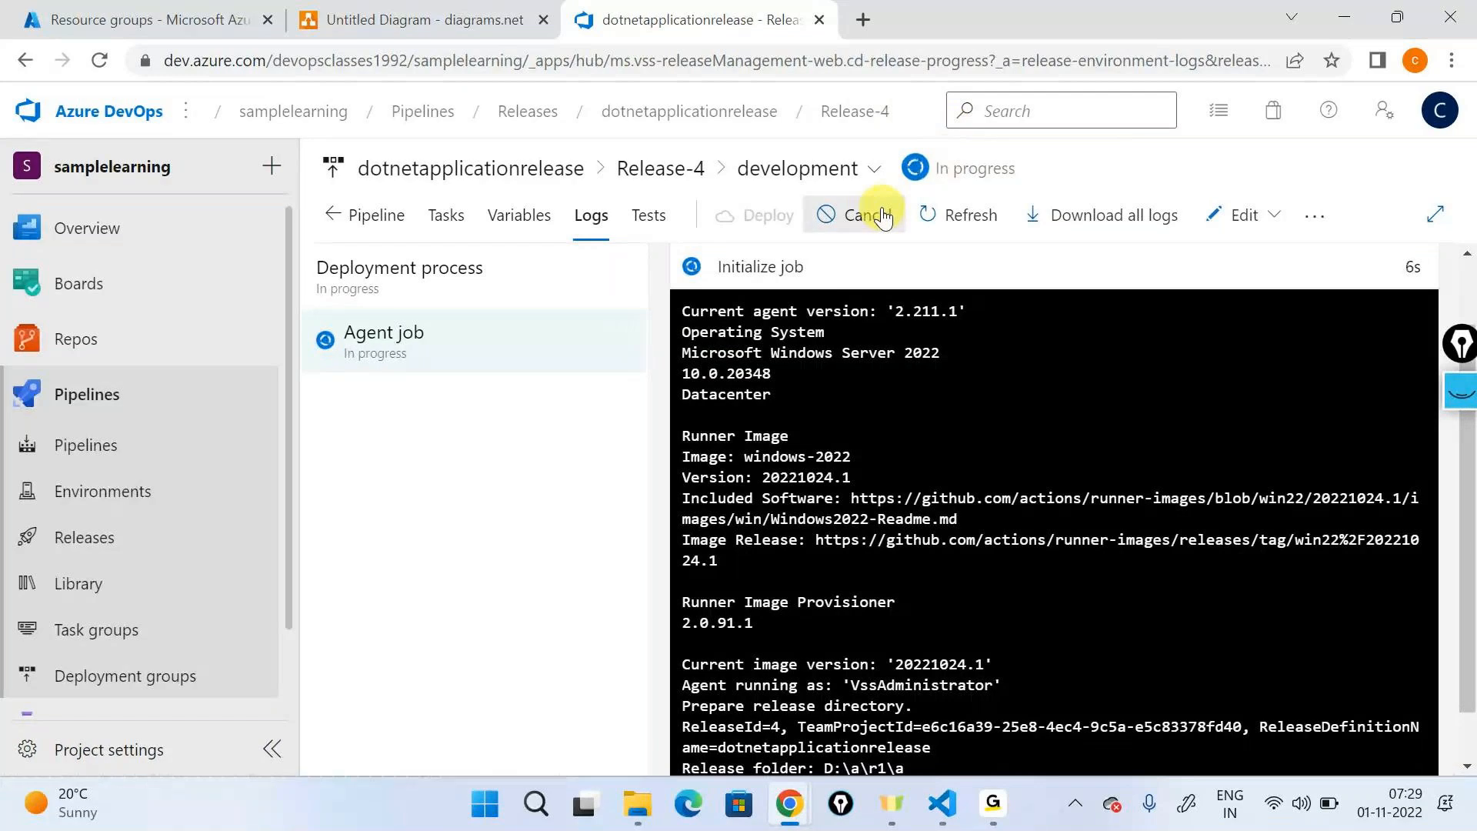
left_click(443, 219)
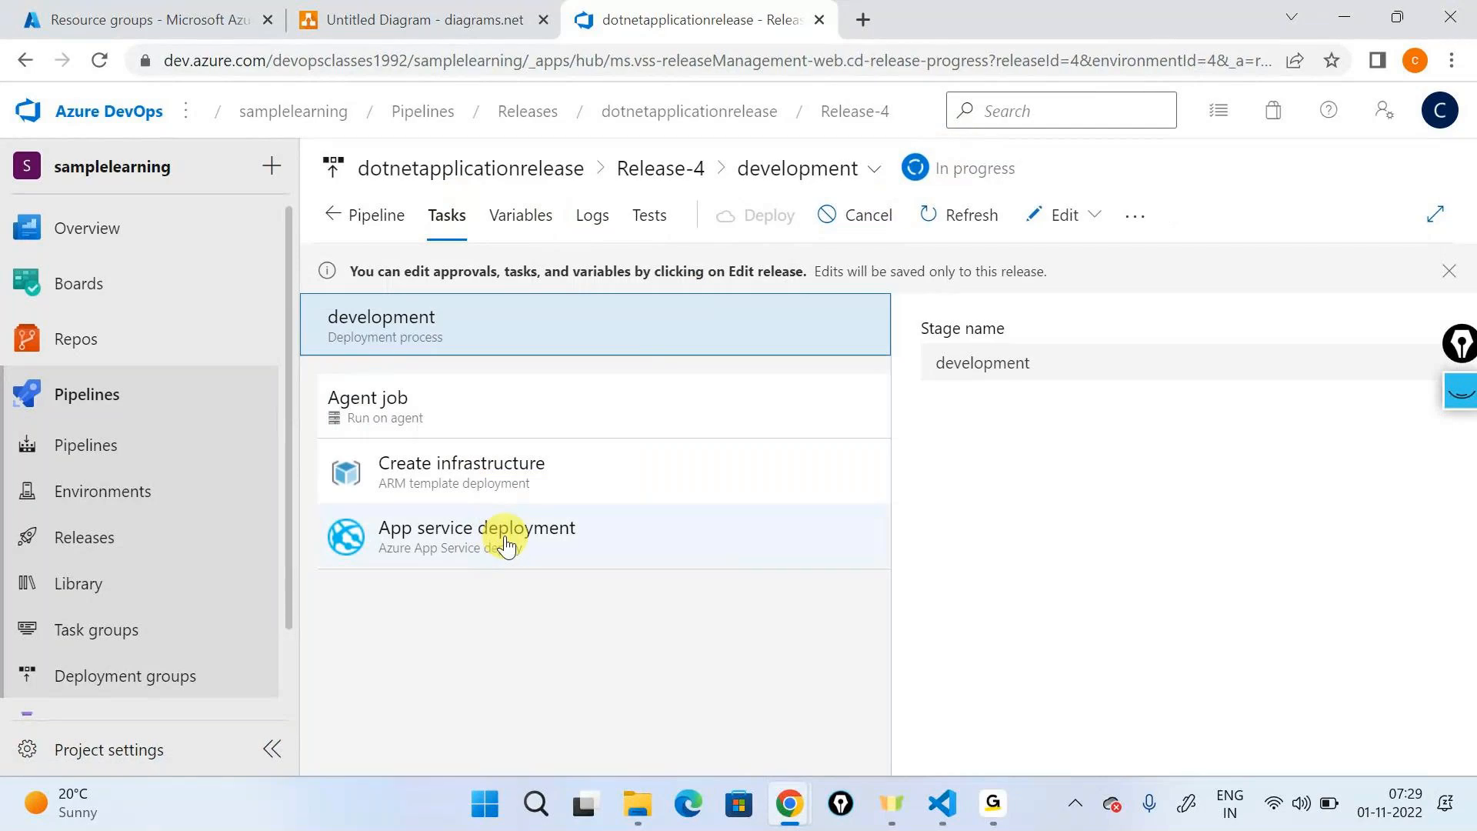
left_click(596, 210)
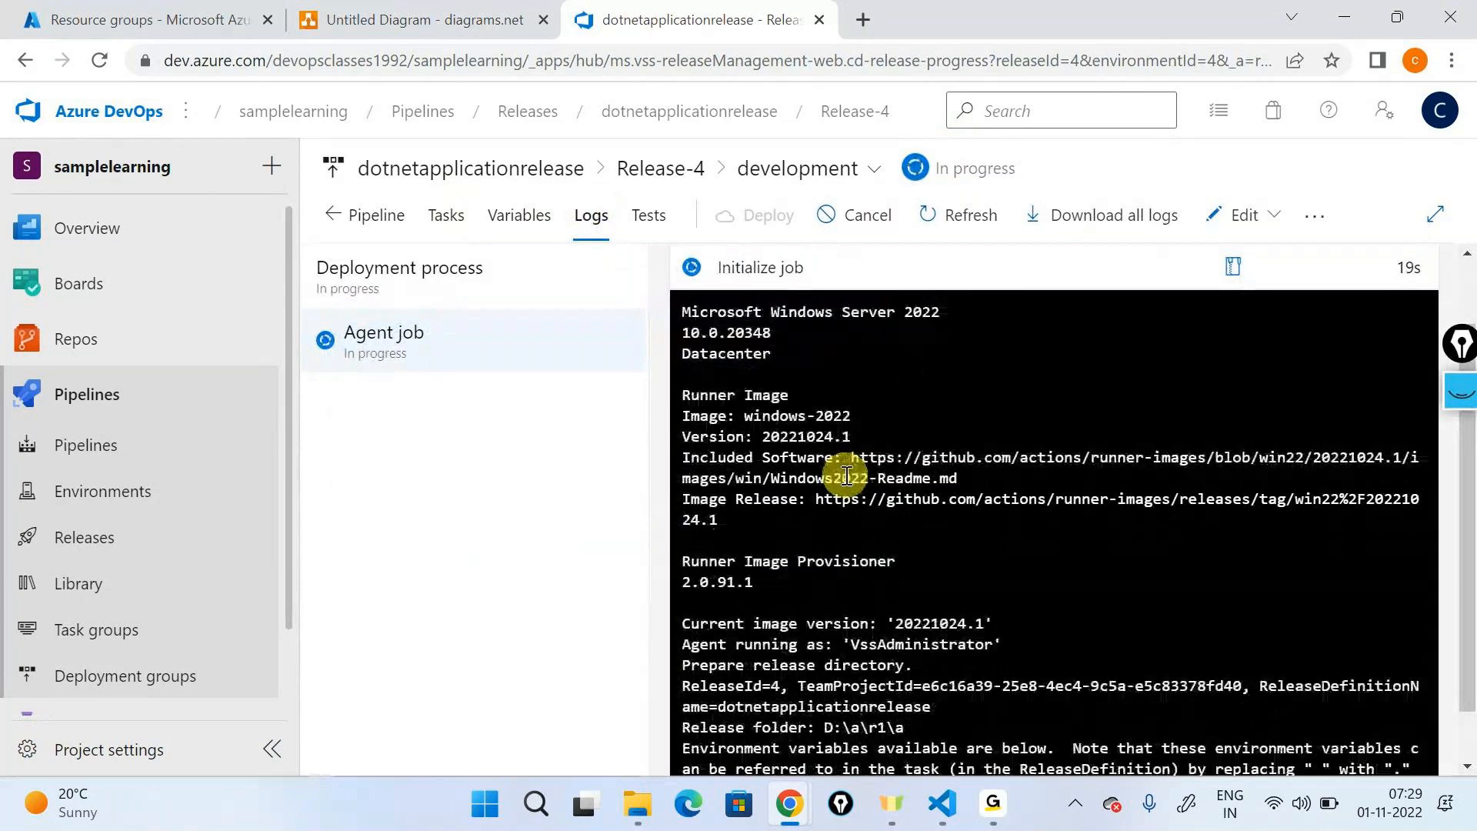
- Read the Create infrastructure task's running log, focusing on the lines that check for and create the dev-rg resource group
scroll(846, 480, "up", 1)
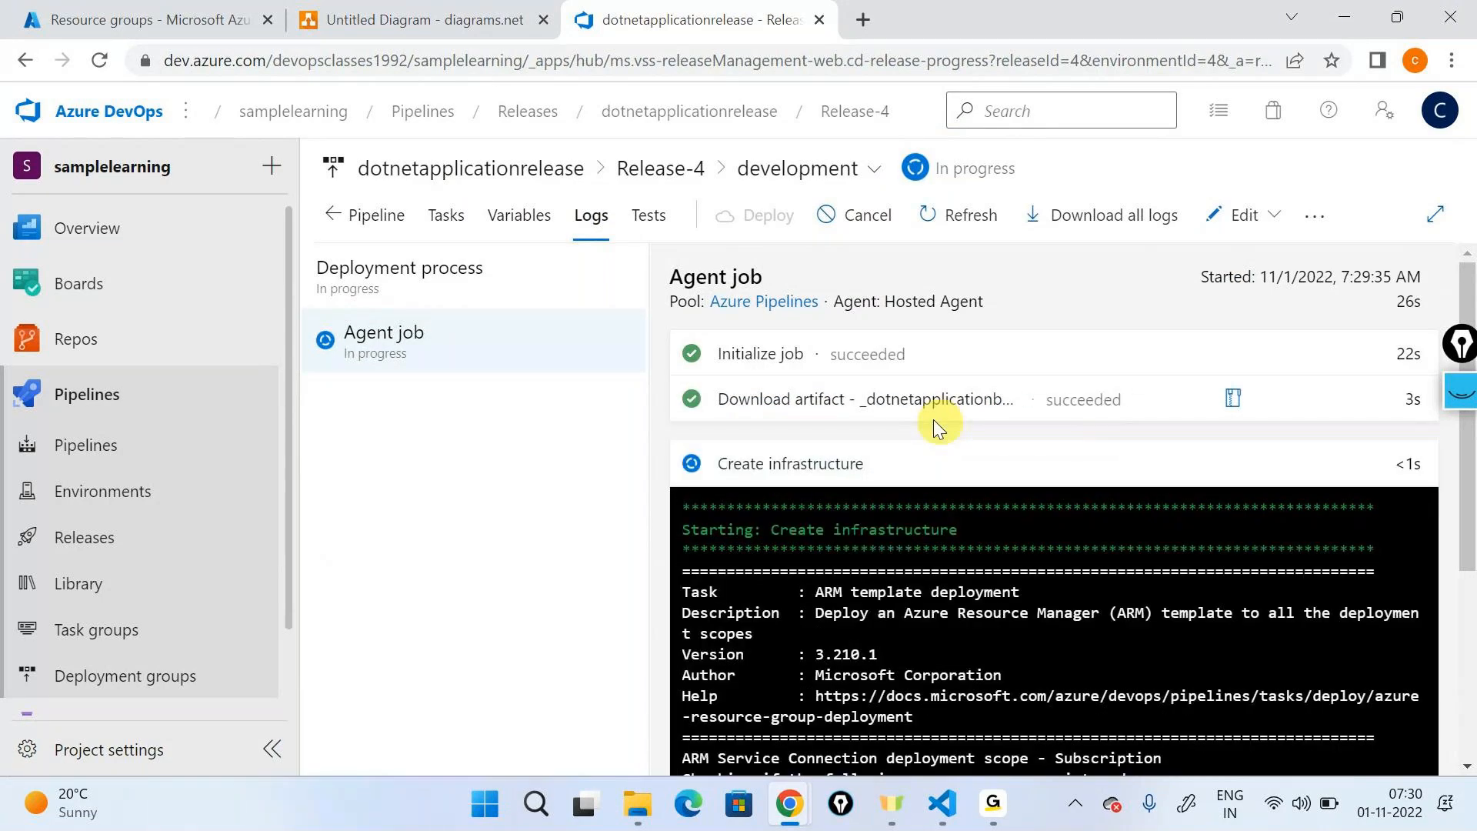
left_click(781, 320)
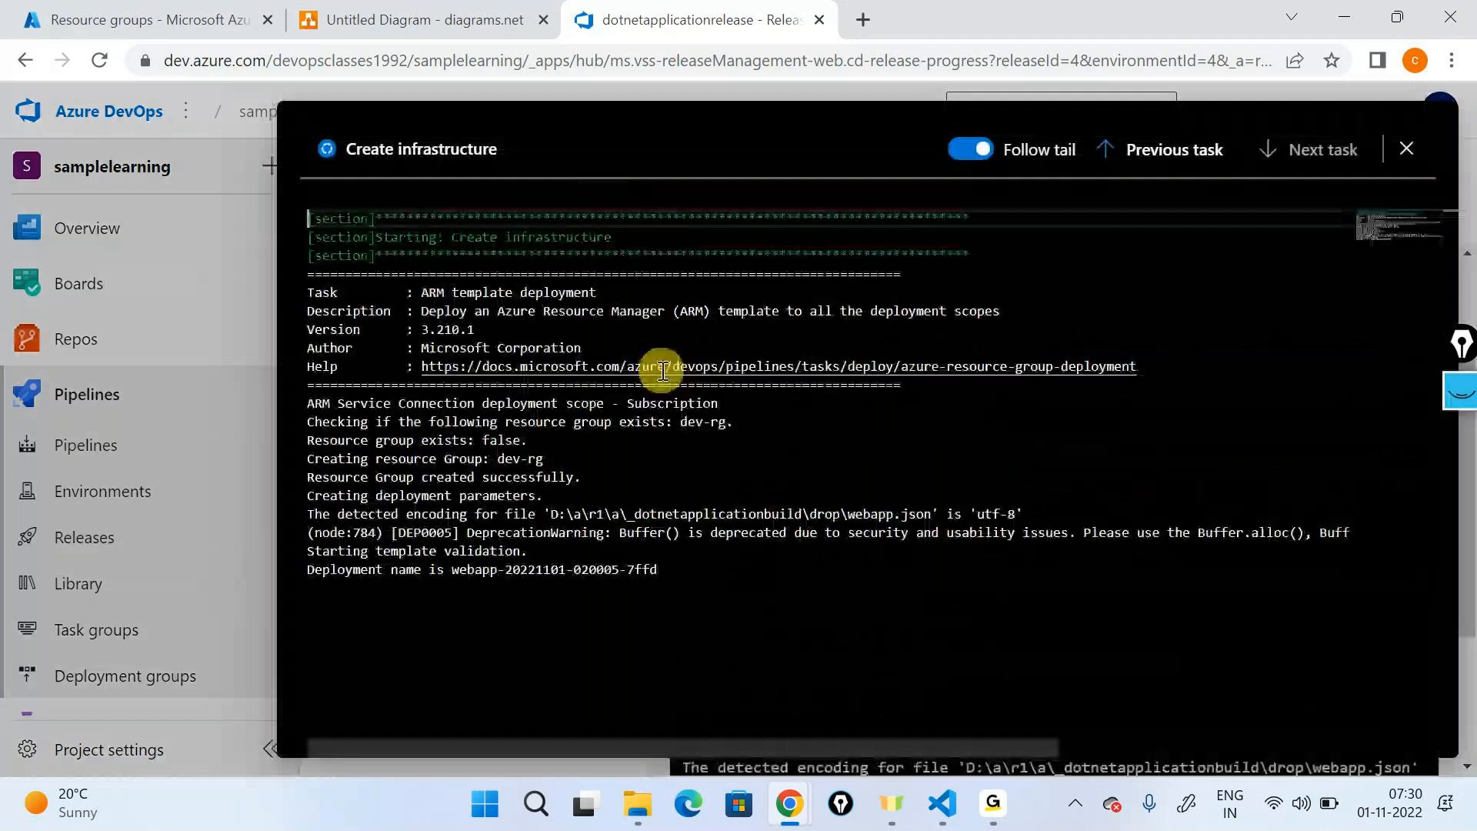
left_click_drag(316, 421, 737, 419)
left_click(741, 417)
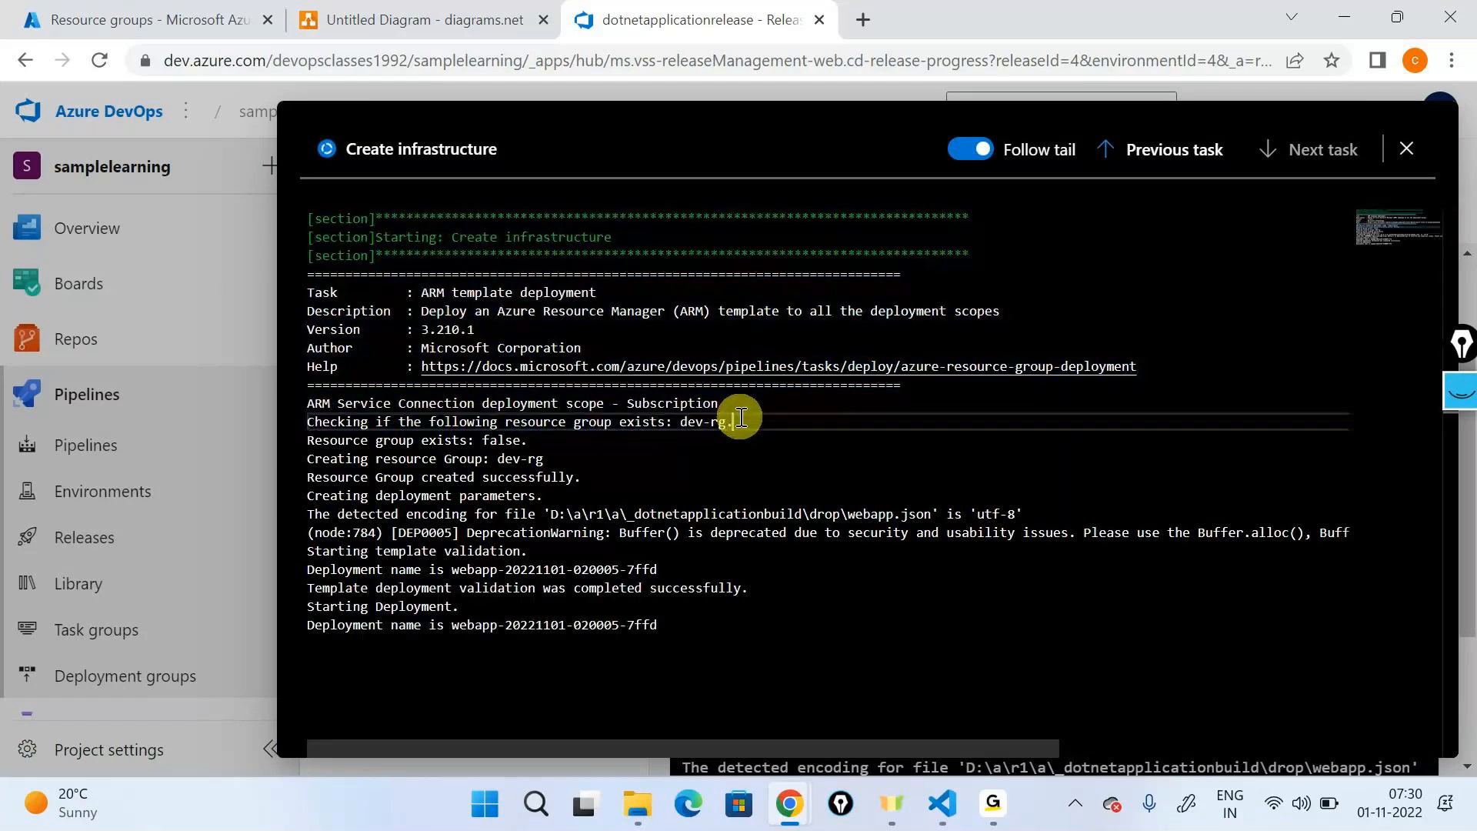
left_click(530, 436)
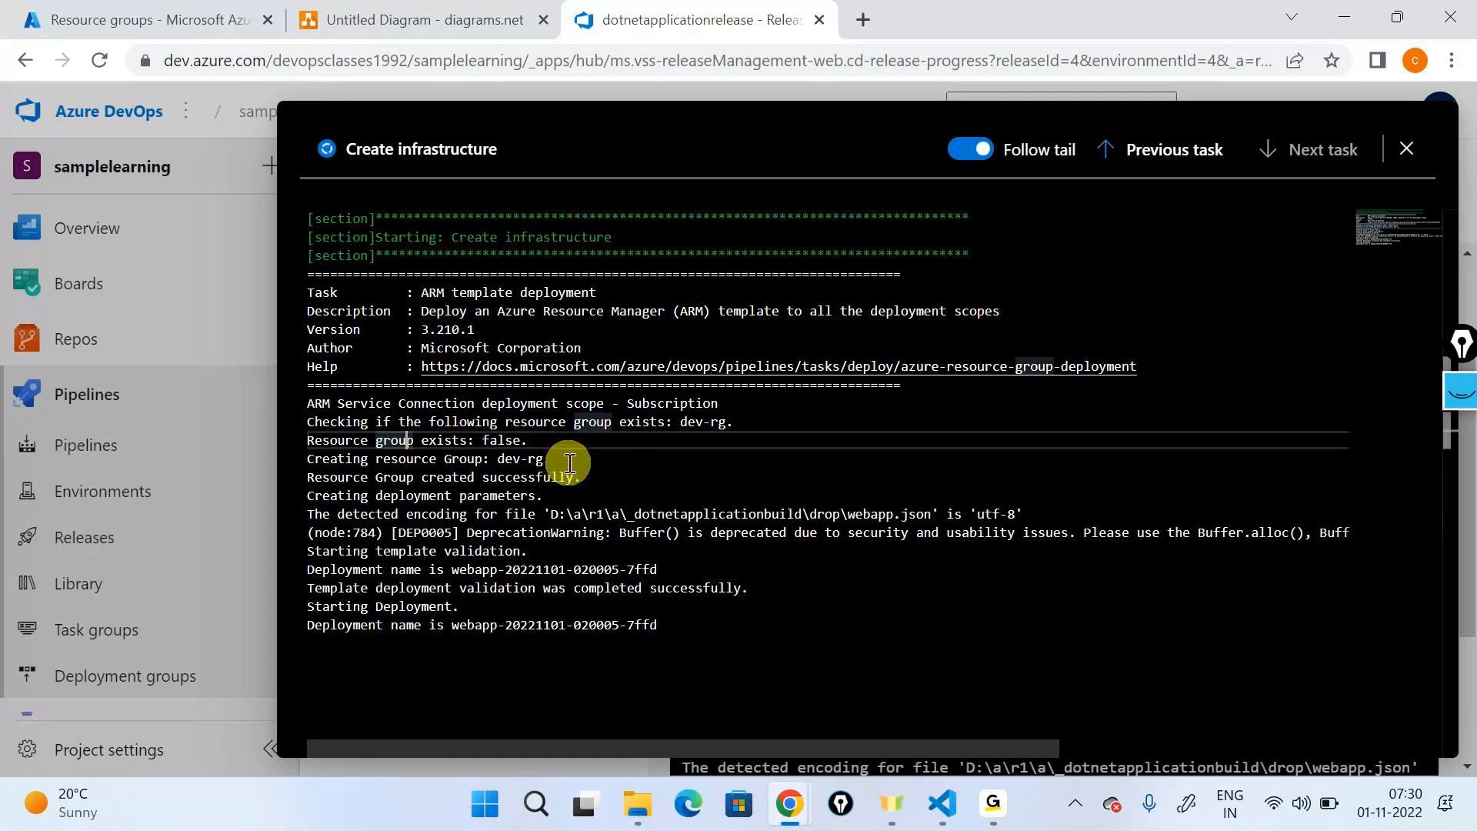
left_click_drag(550, 460, 289, 462)
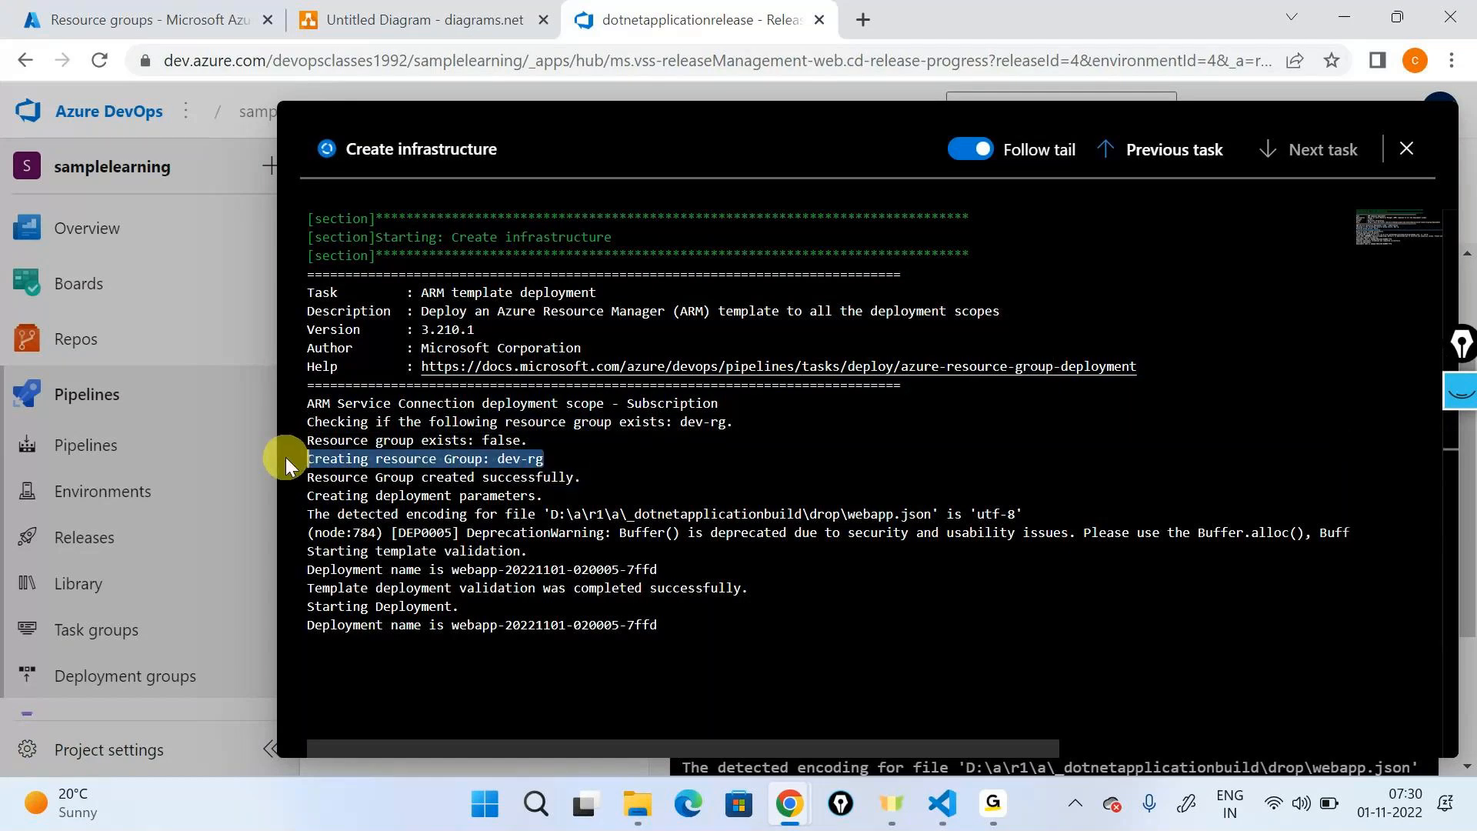
left_click_drag(585, 479, 302, 485)
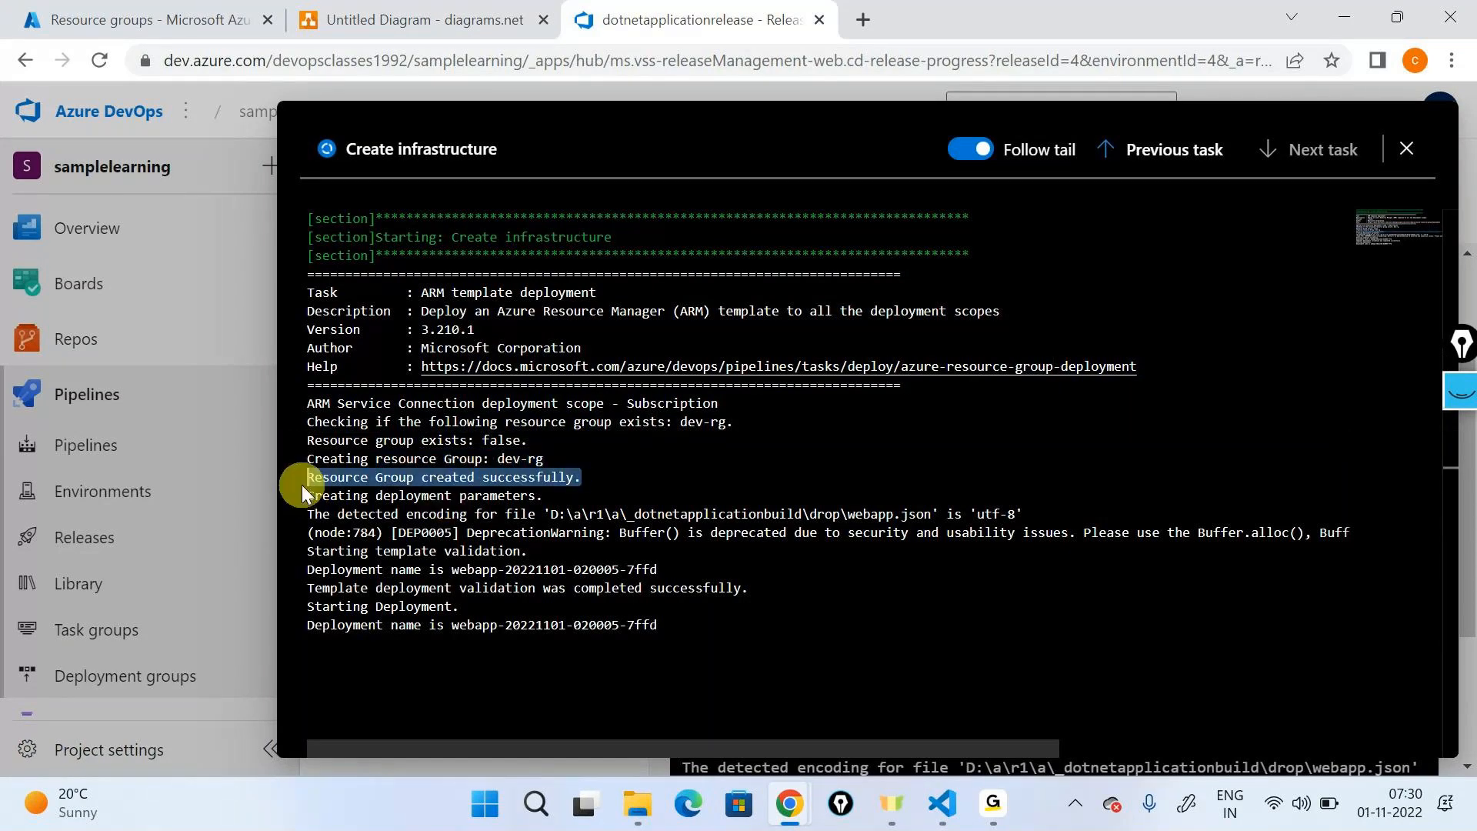
left_click(1398, 166)
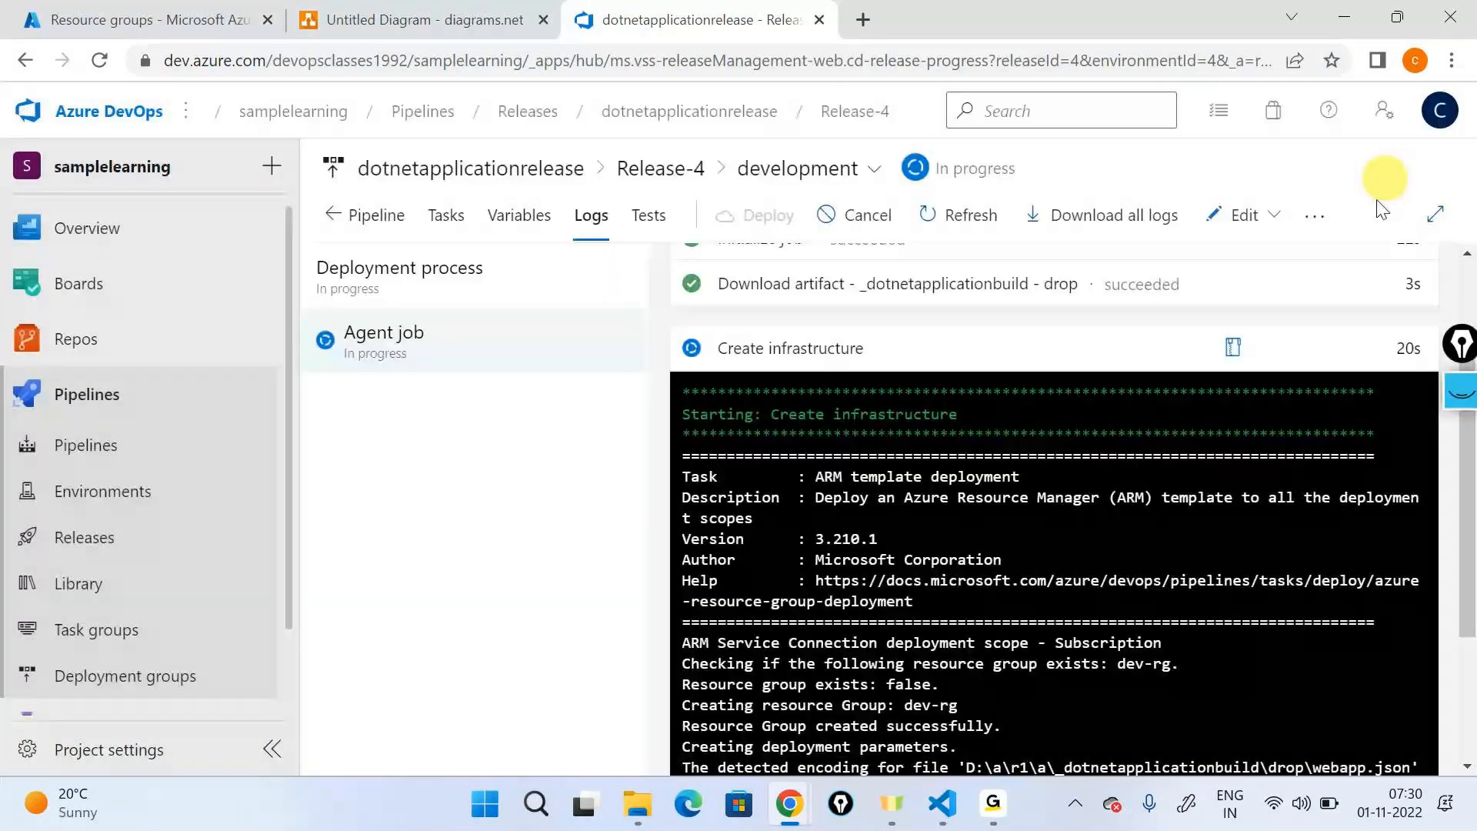
- Switch to the Azure portal, refresh the resource groups list and open the deployments of dev-rg
left_click(180, 14)
left_click(99, 60)
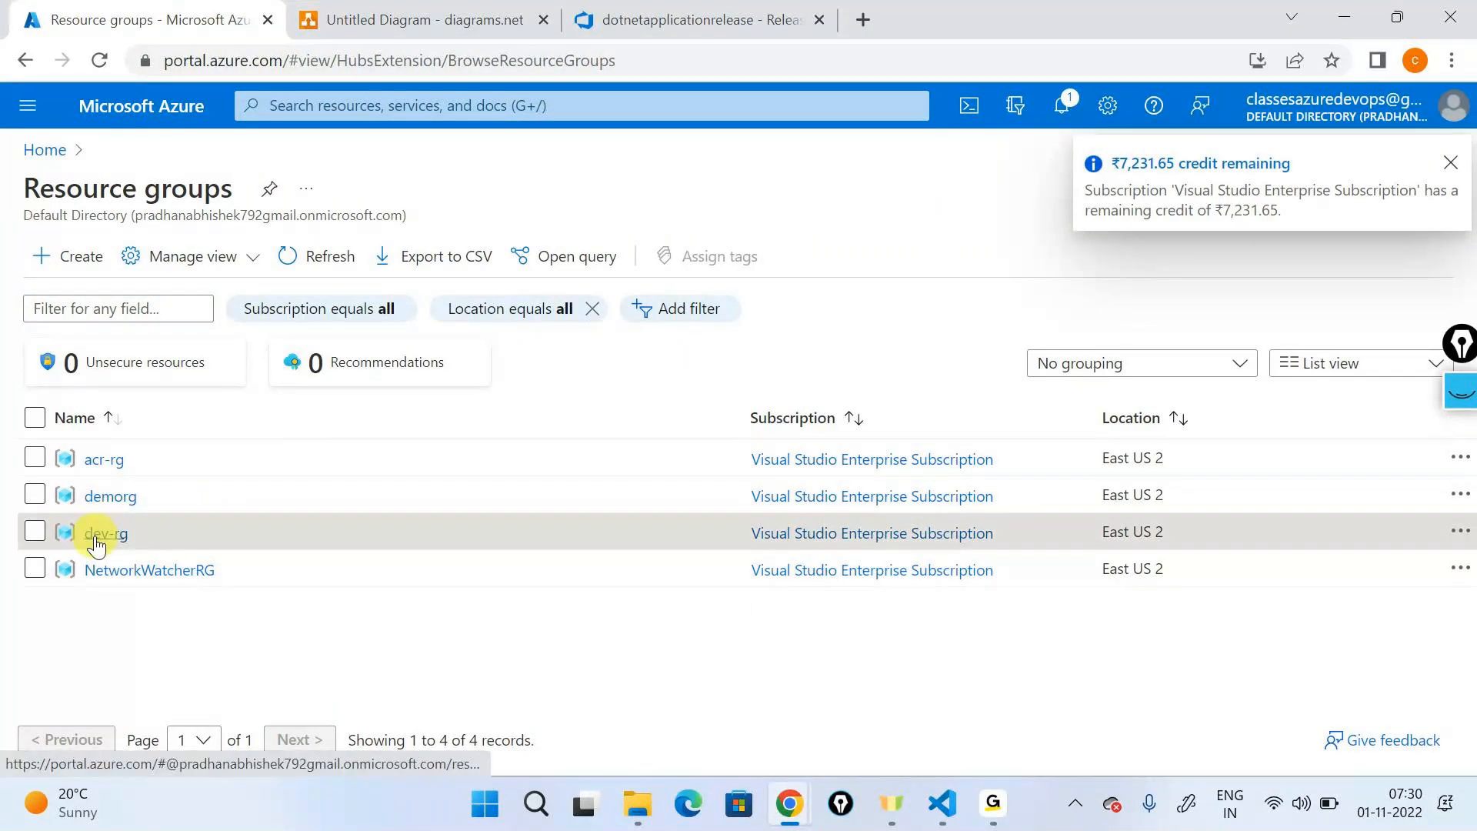
left_click(105, 533)
left_click(304, 198)
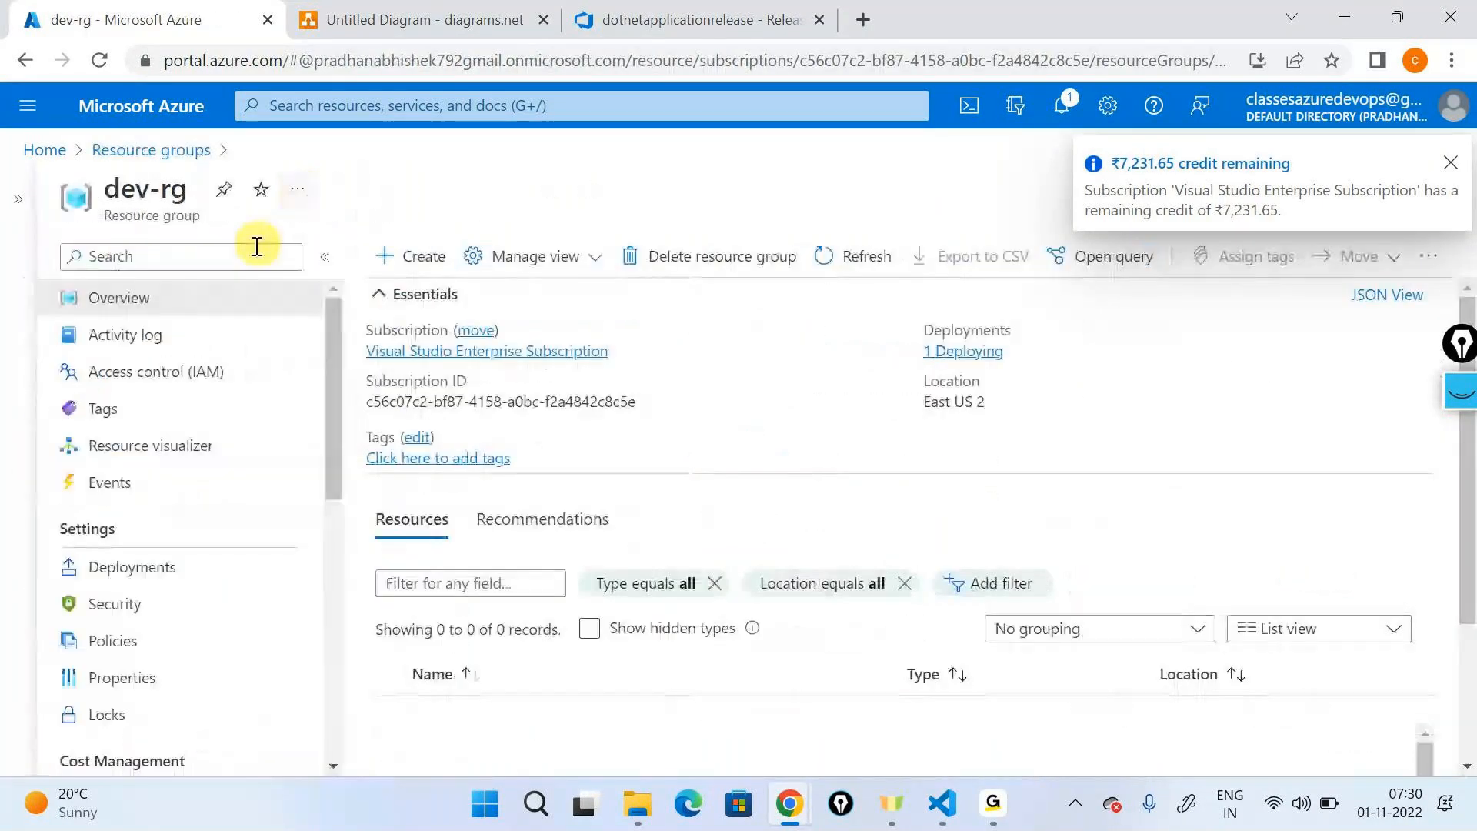
left_click(123, 569)
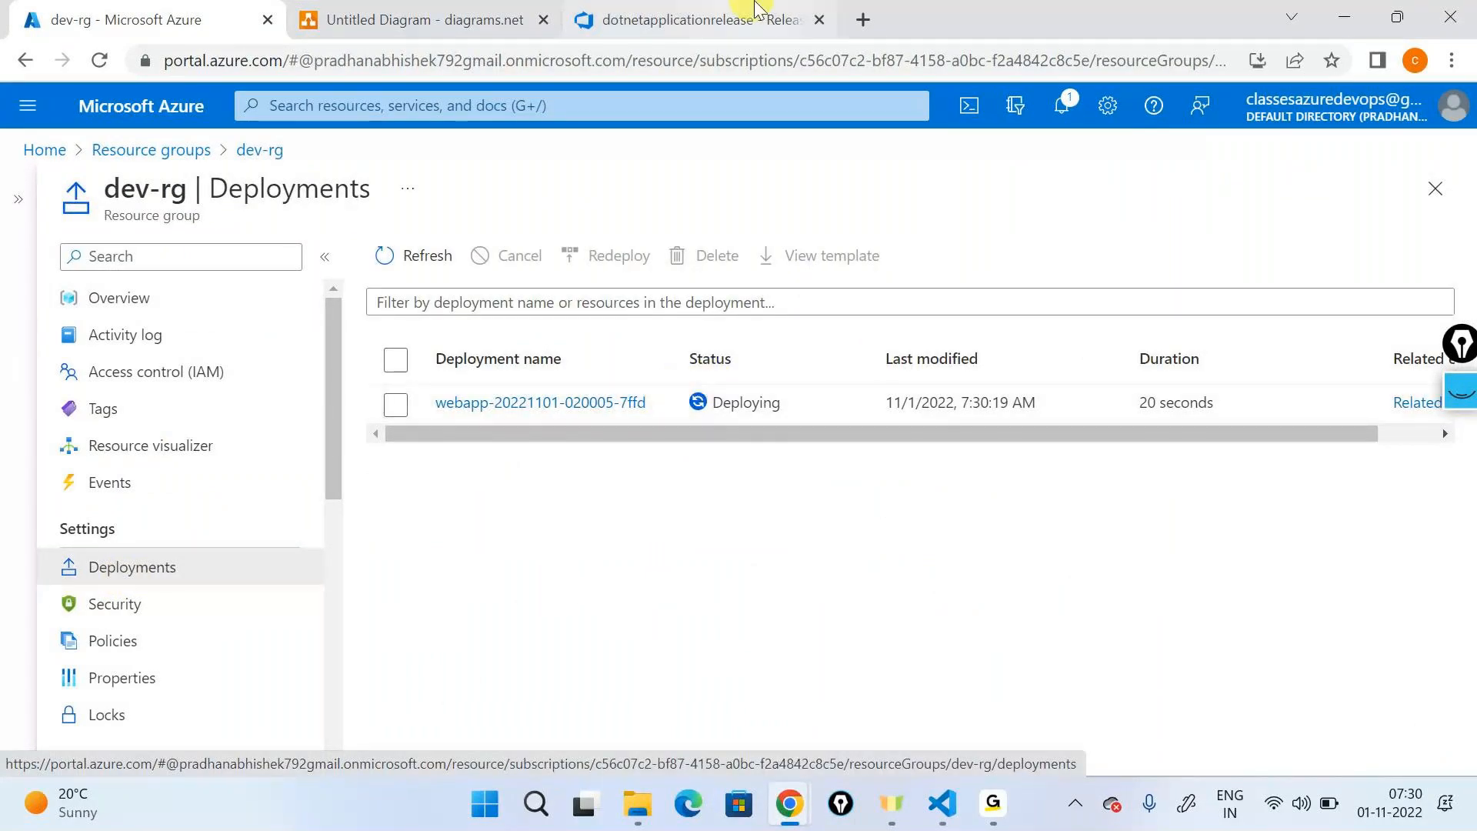
- Find the deployment name in the Create infrastructure log and expand the matching dev-rg deployment's details in the Azure portal
left_click(746, 17)
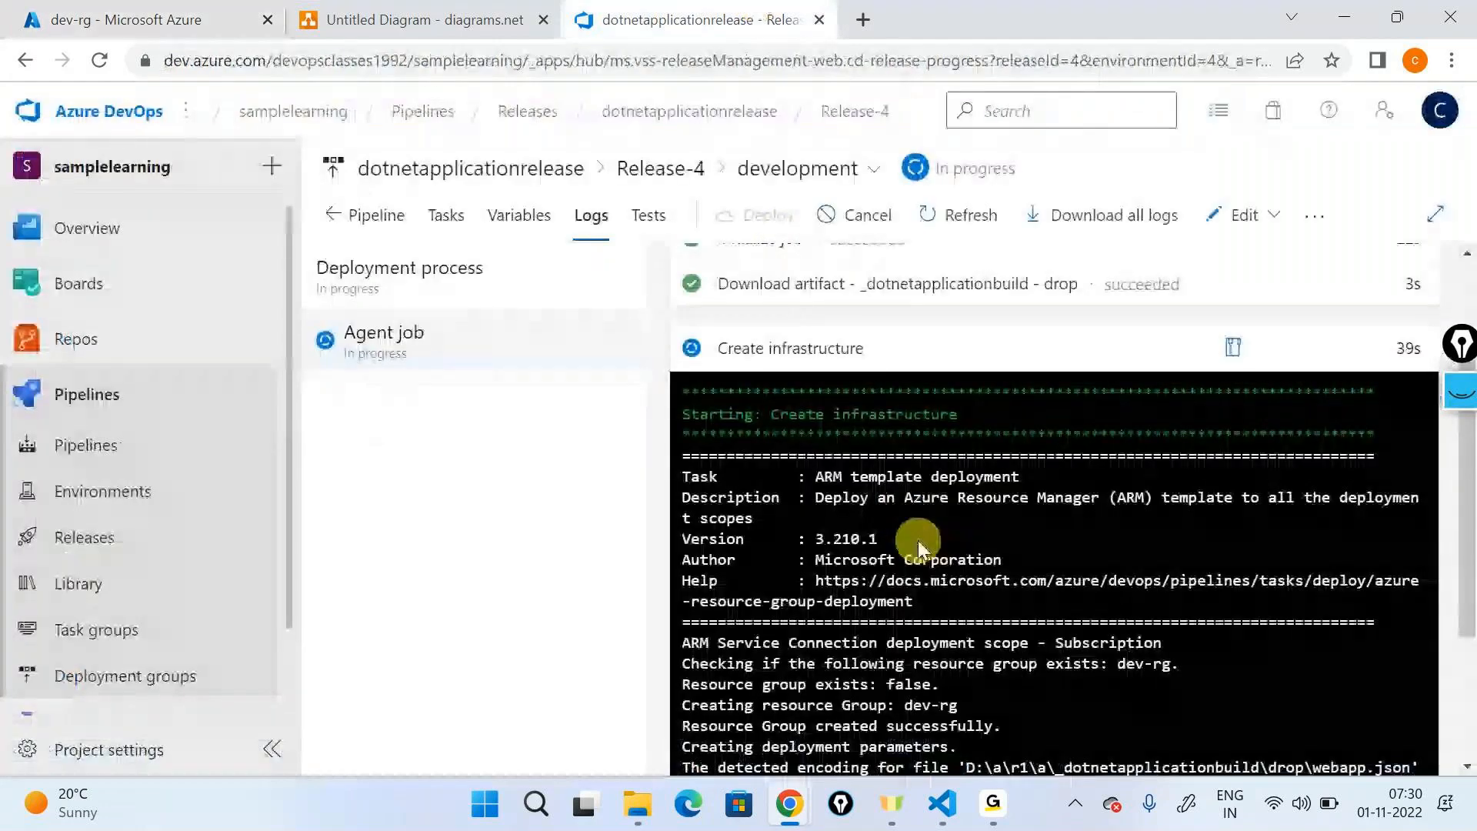
scroll(822, 327, "up", 1)
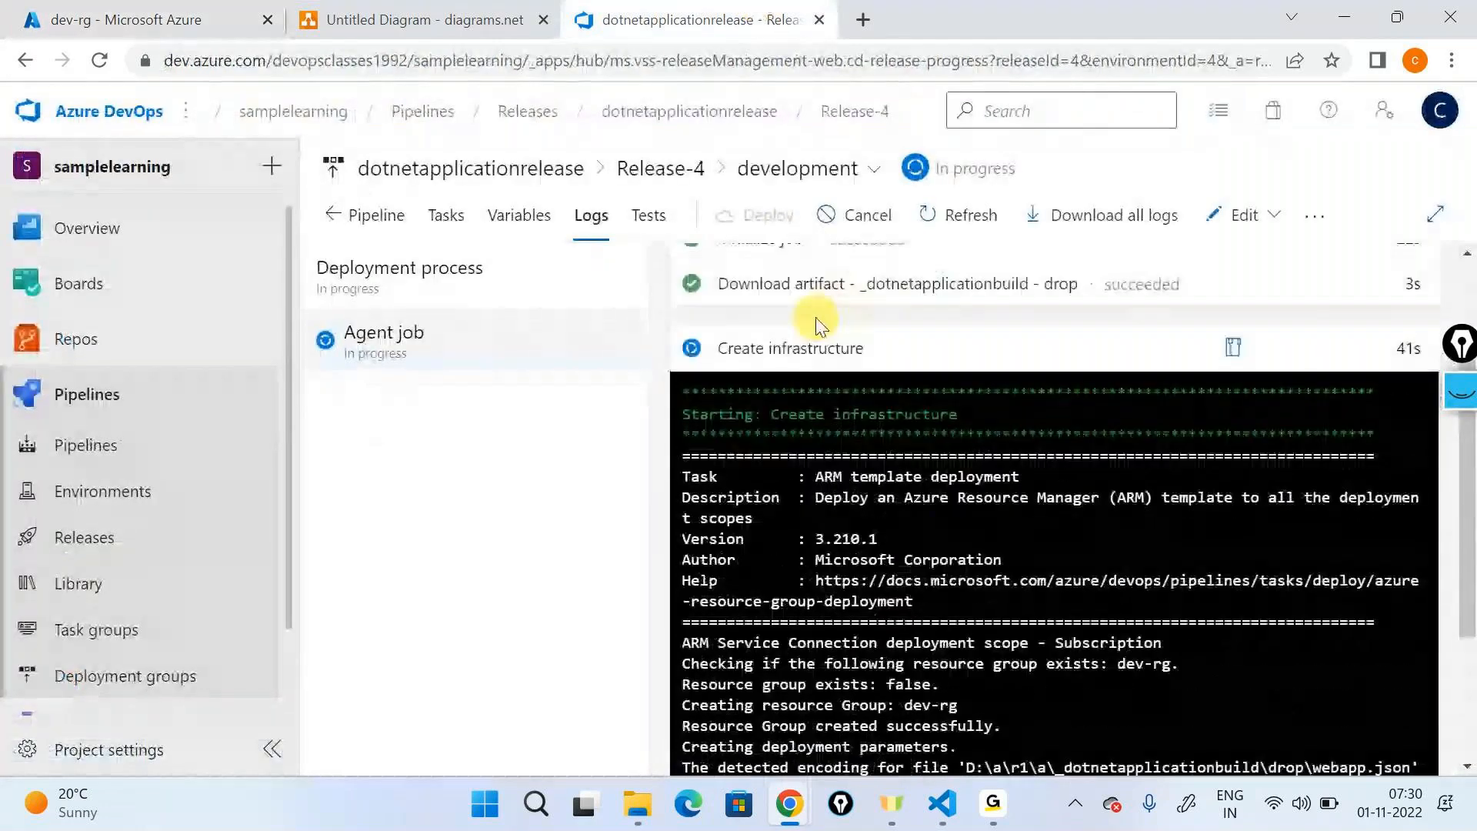
left_click(818, 348)
left_click_drag(452, 569, 686, 567)
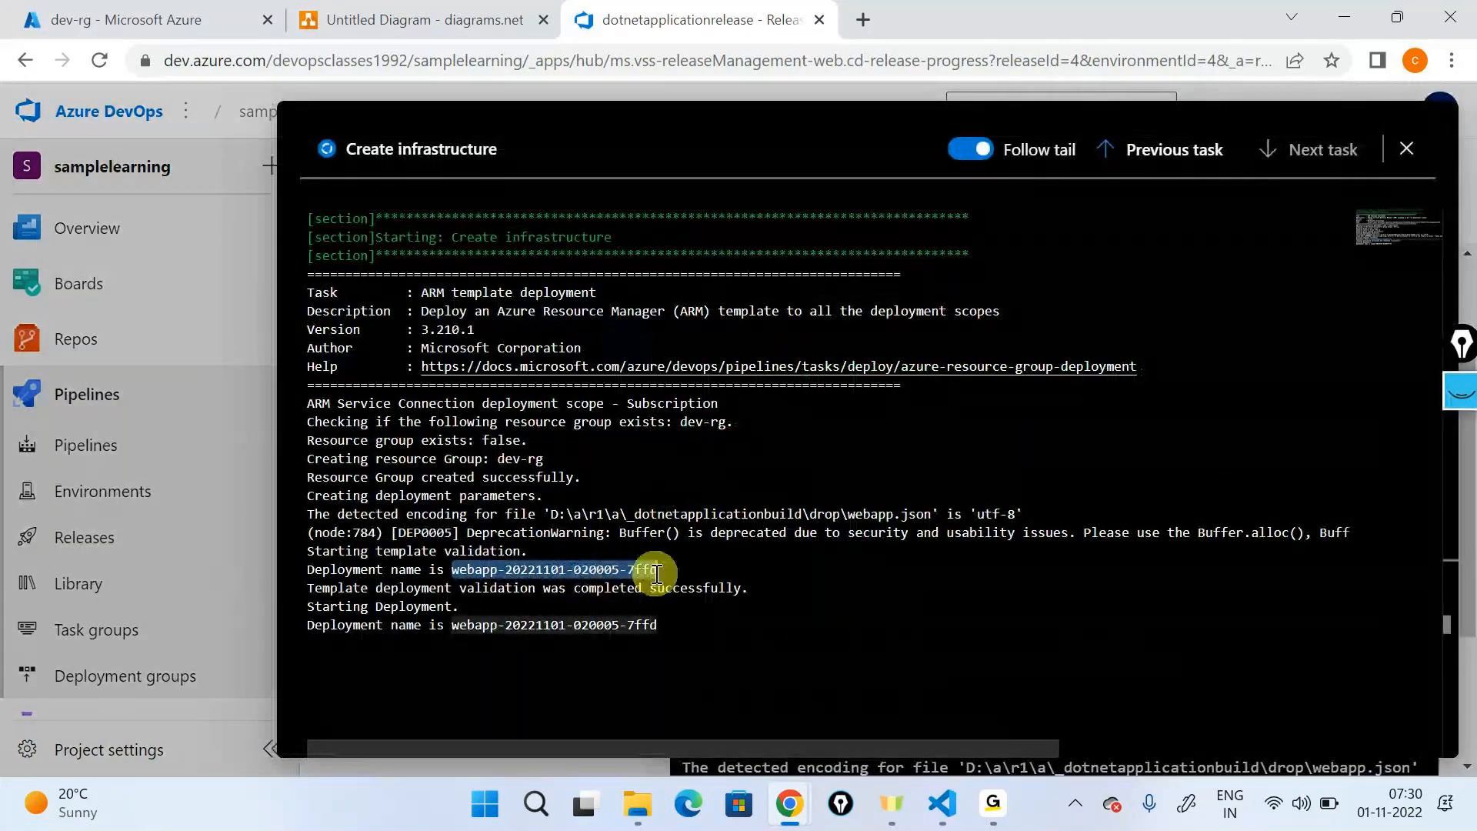
left_click(196, 10)
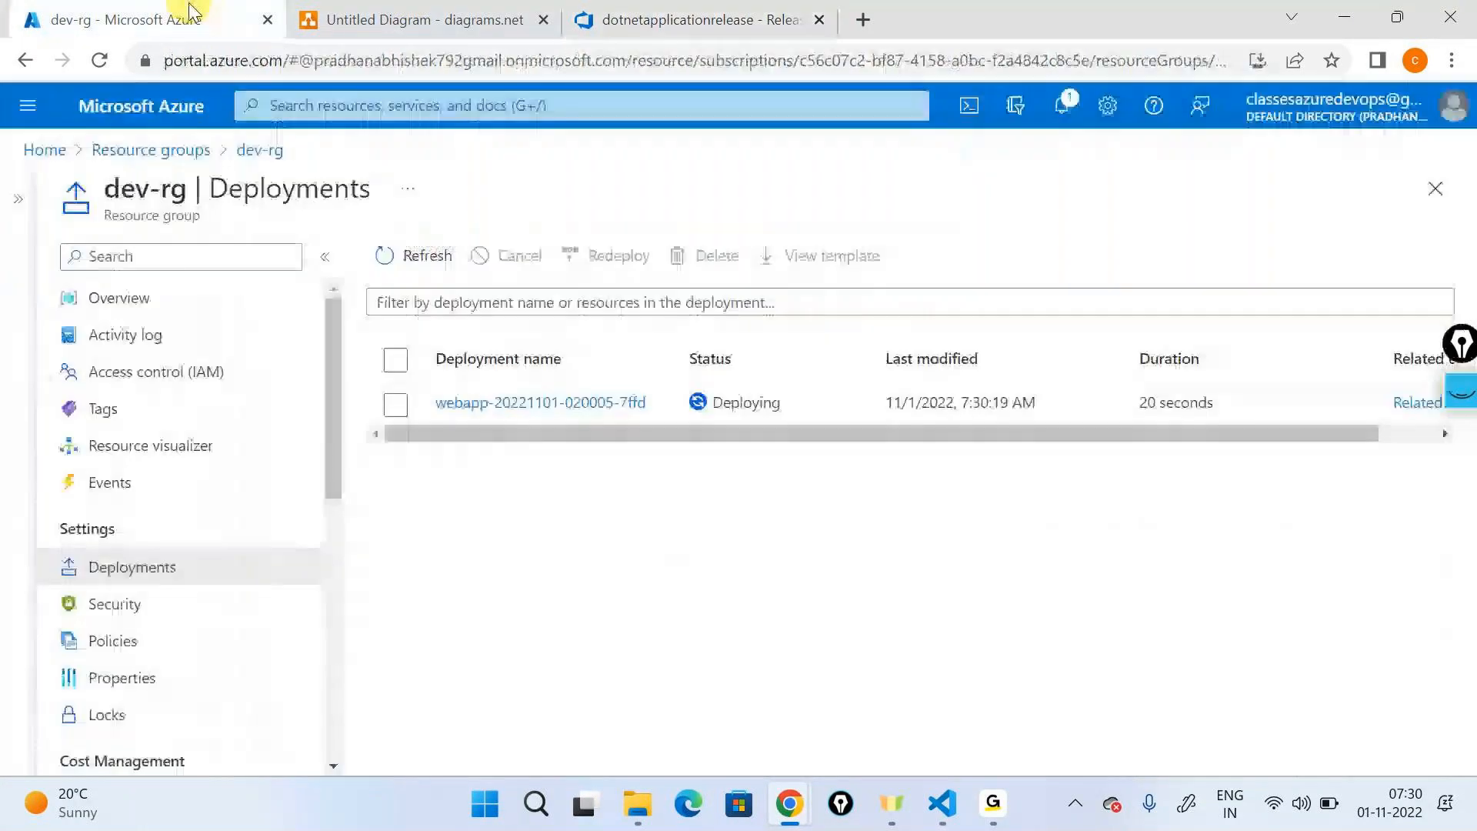
left_click(616, 402)
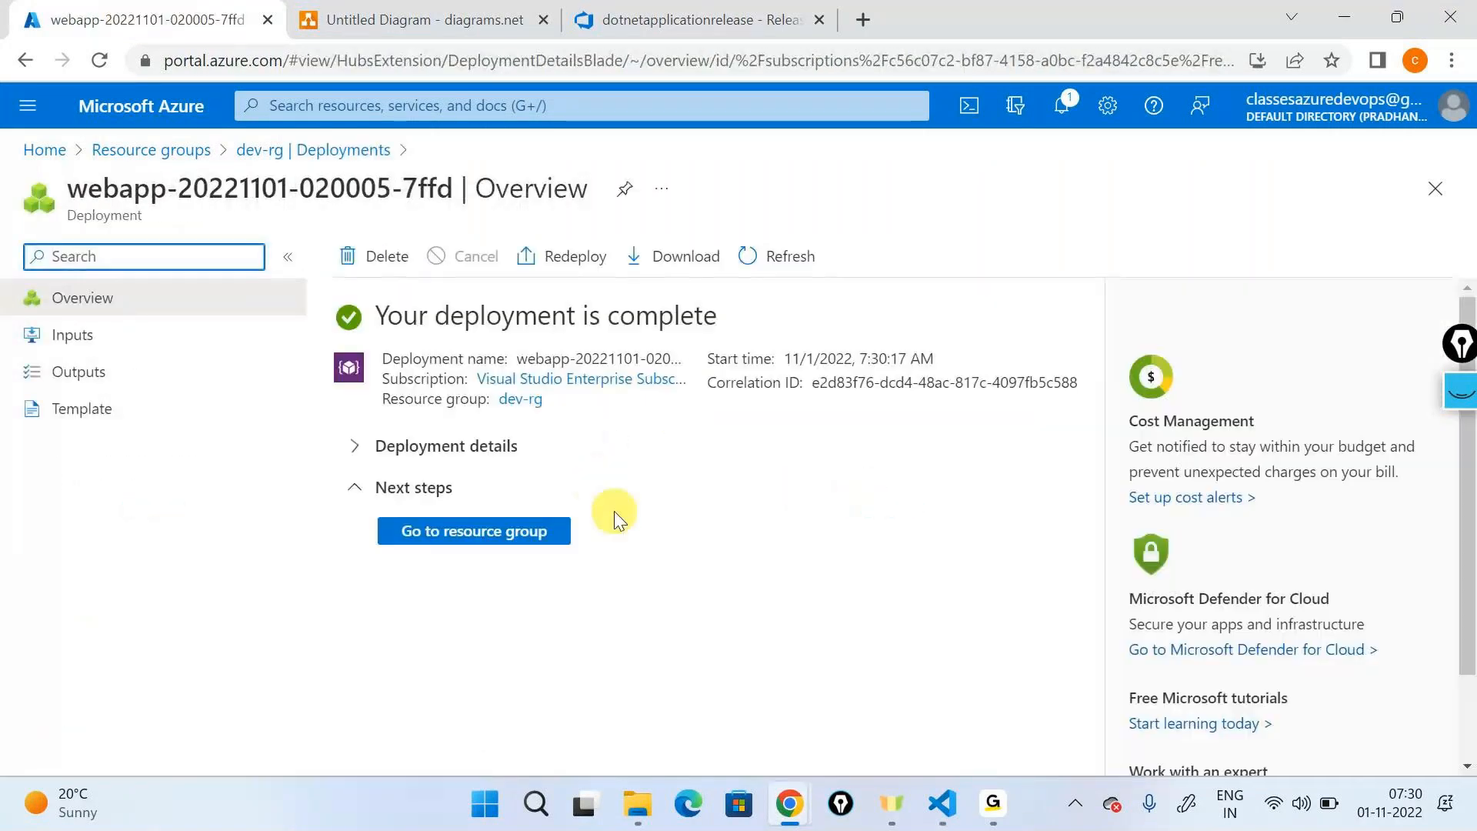
left_click(354, 446)
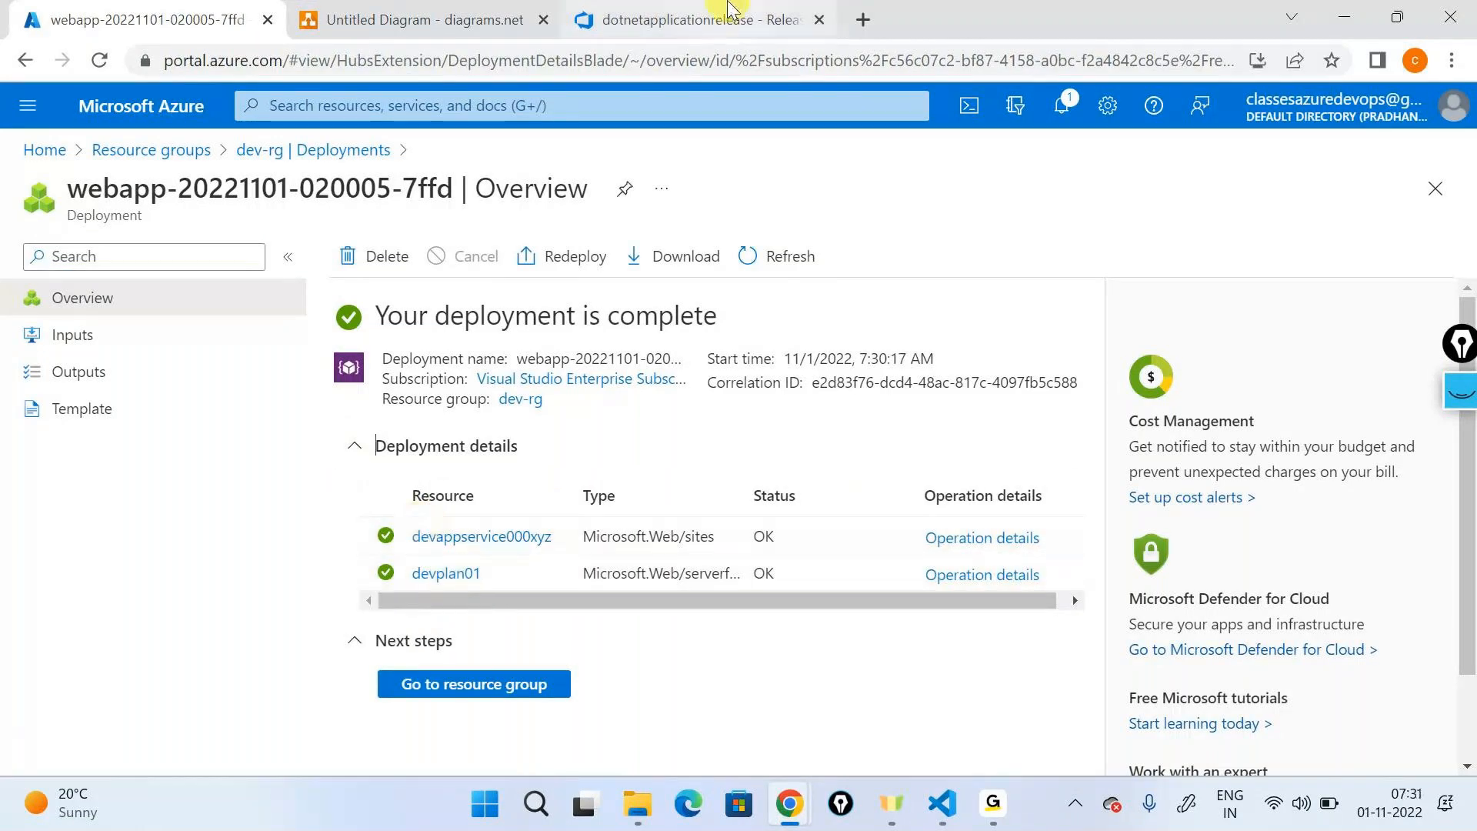
- Return to the release in Azure DevOps and examine the logs of the Create infrastructure and App service deployment tasks
left_click(727, 10)
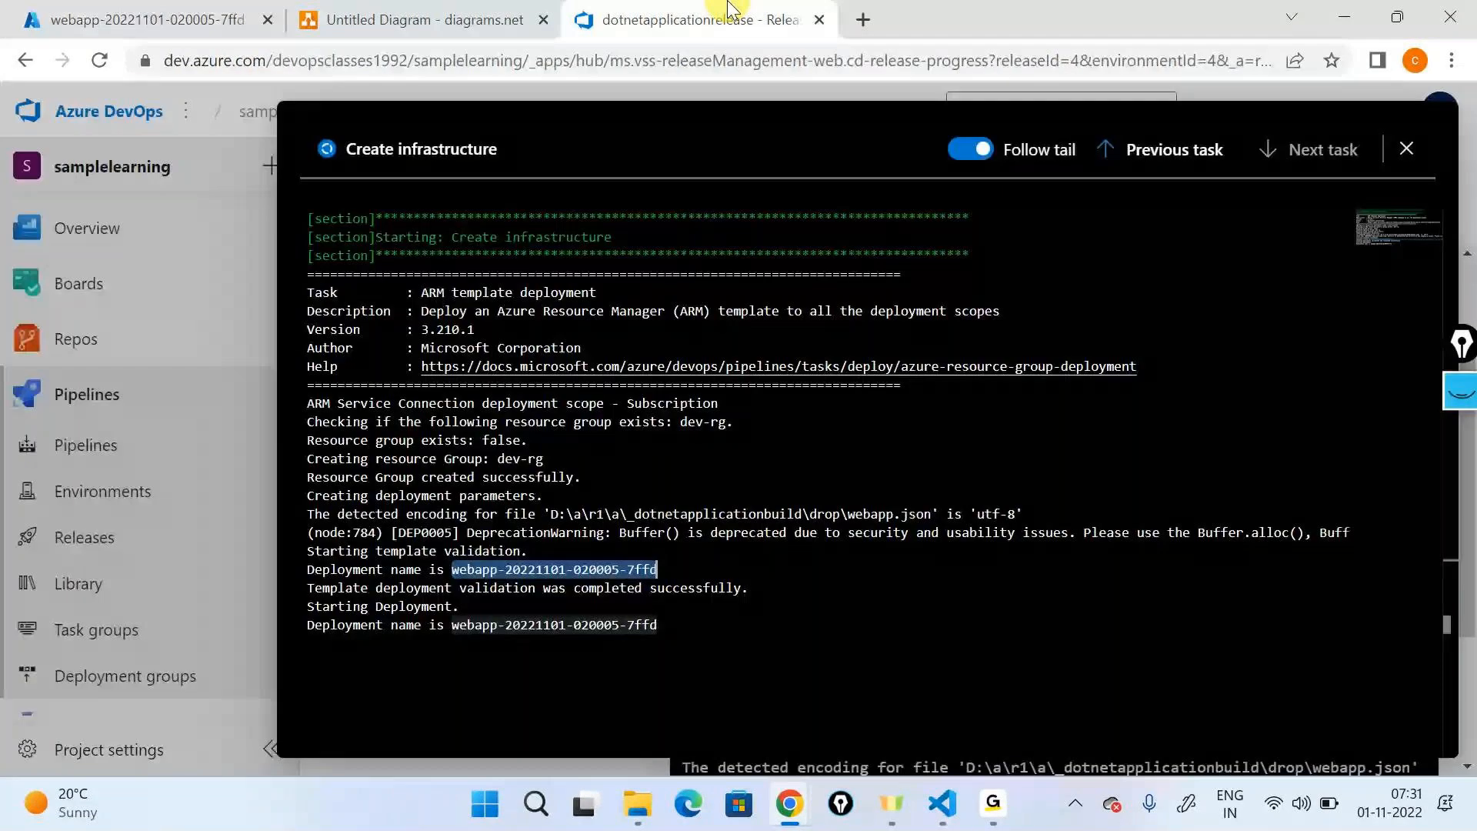
left_click_drag(663, 625, 311, 274)
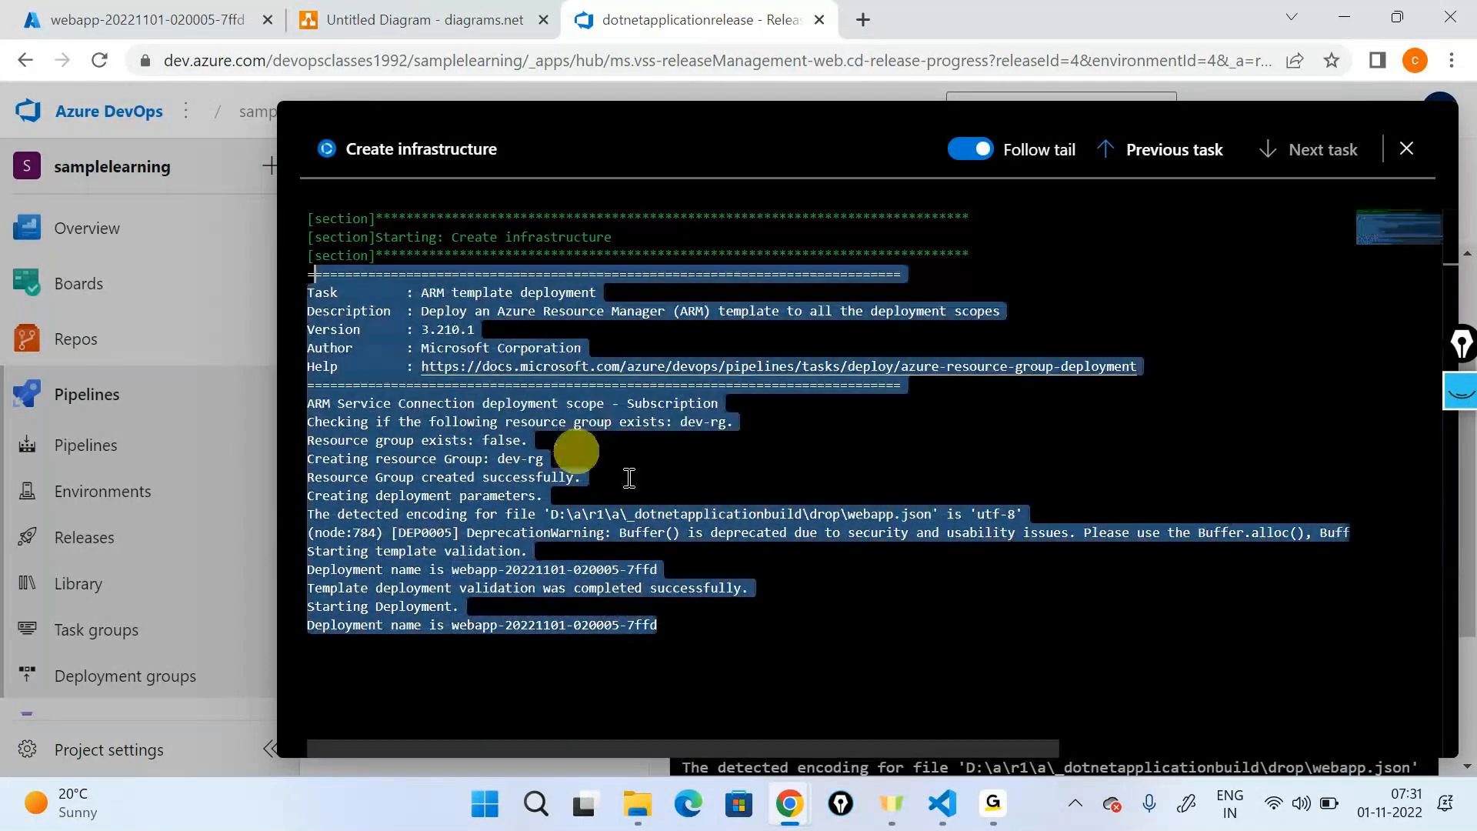
left_click(629, 478)
key("Escape")
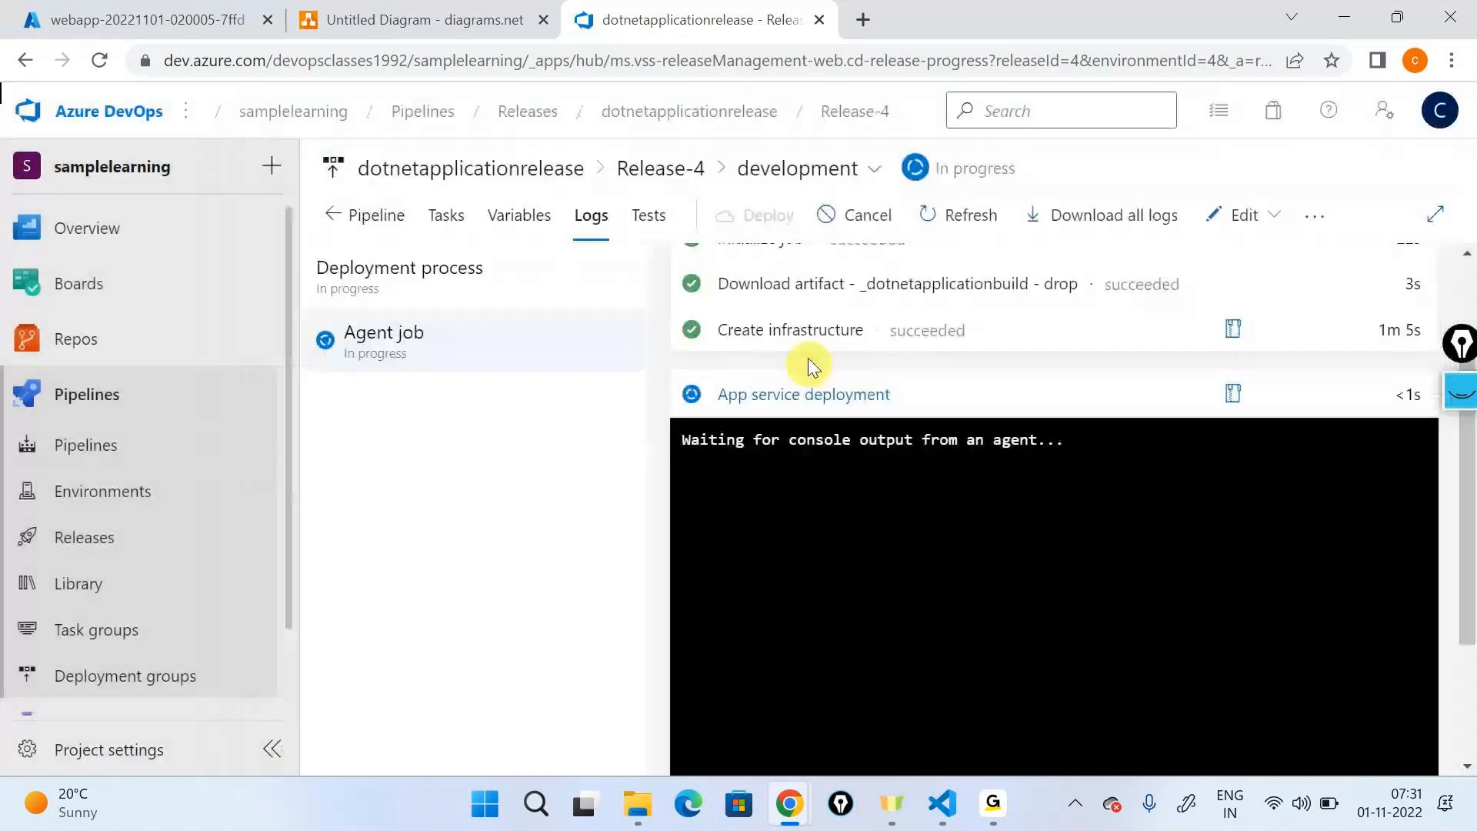
left_click(805, 343)
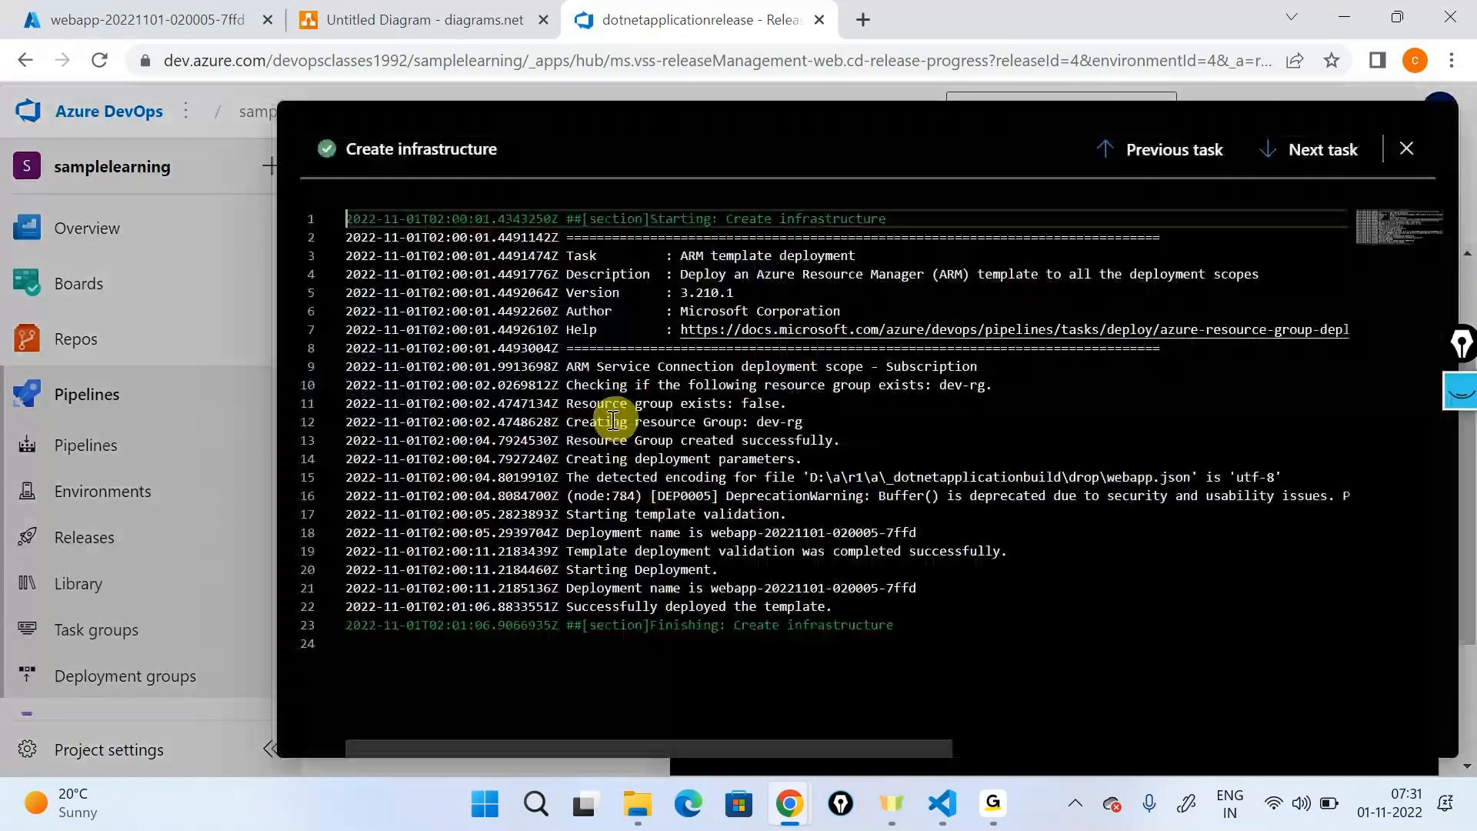
triple_click(846, 604)
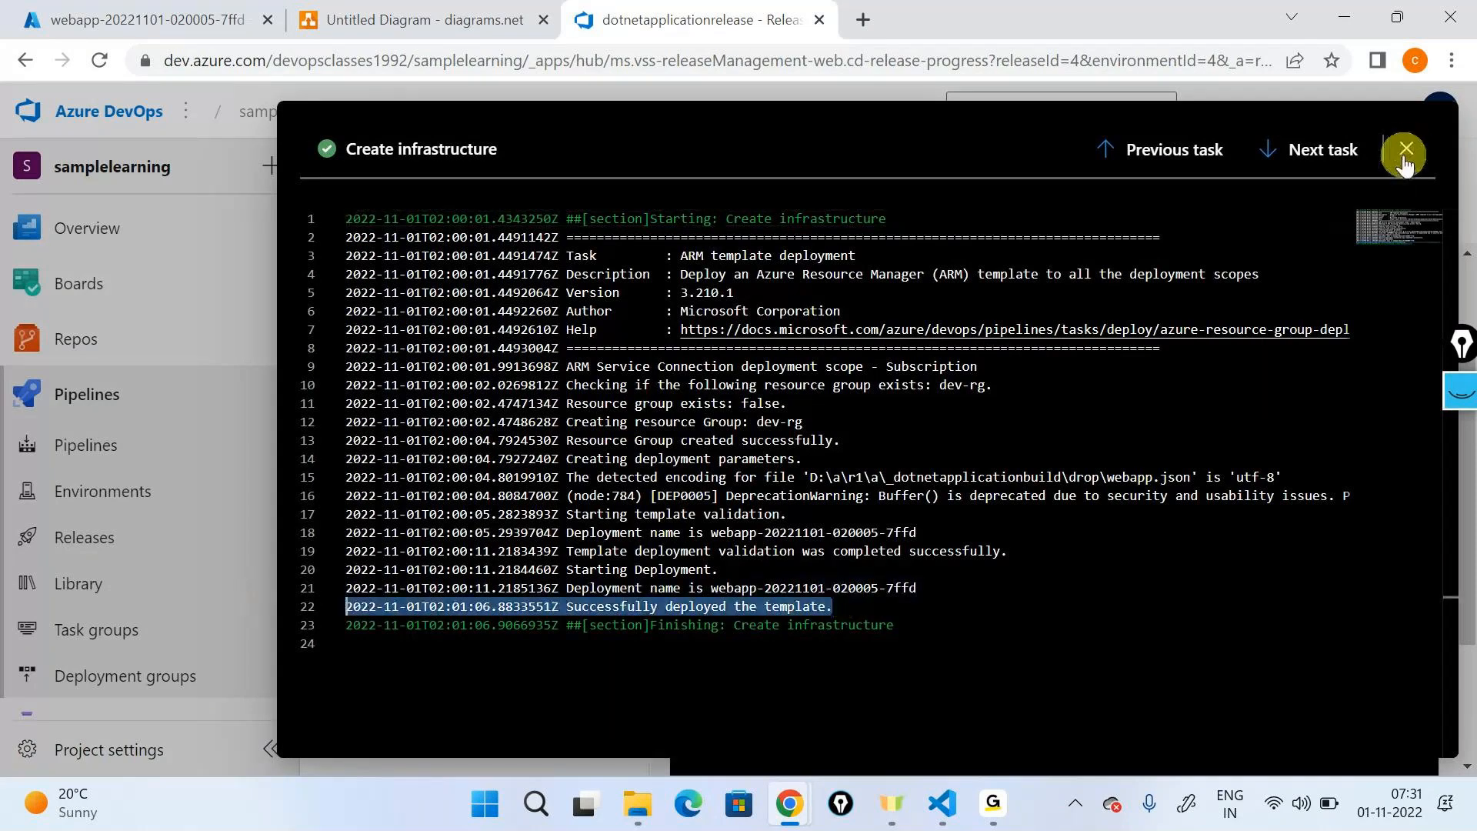
left_click(1407, 150)
left_click(791, 389)
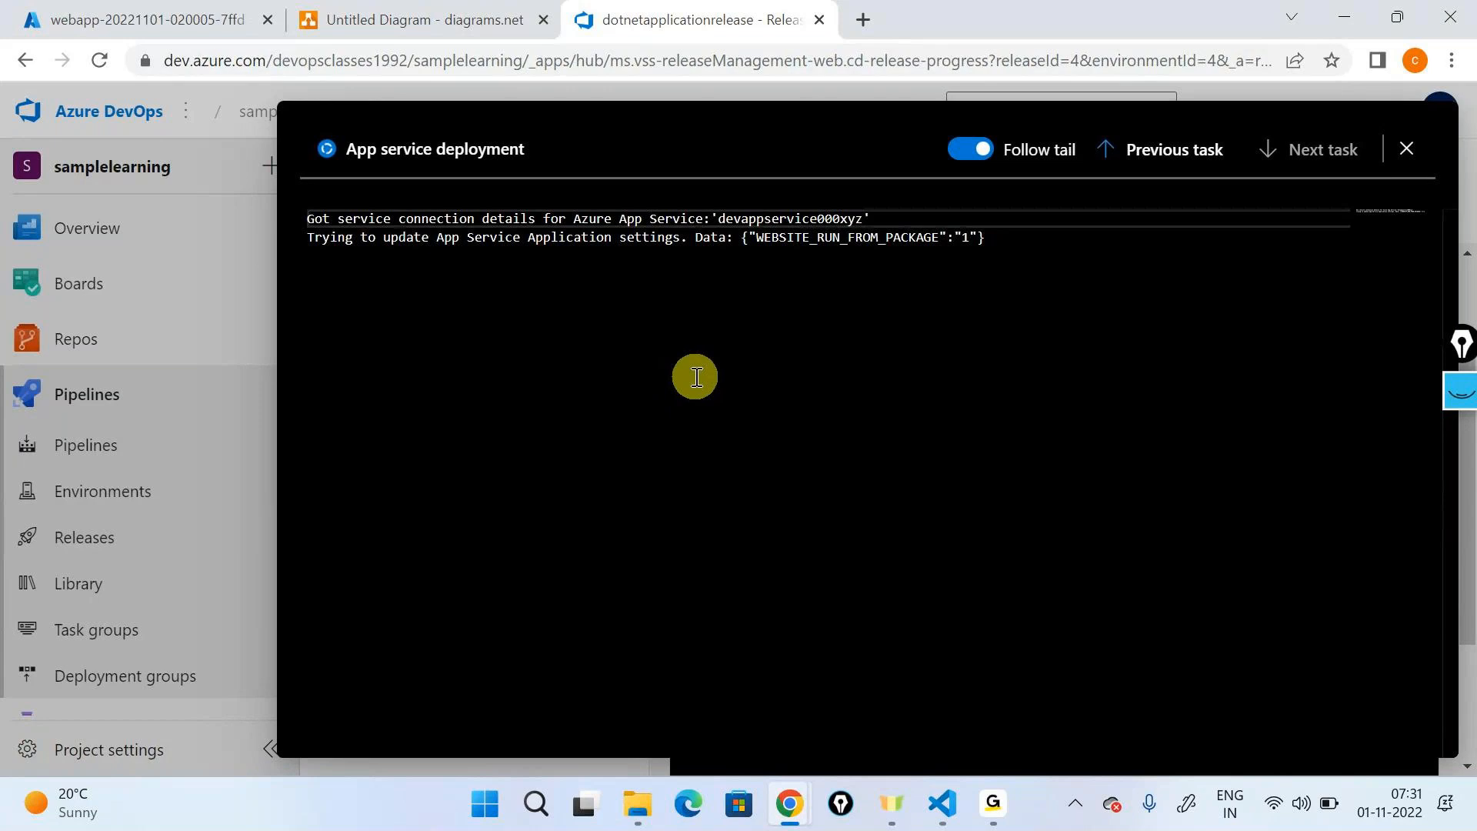
left_click(1404, 171)
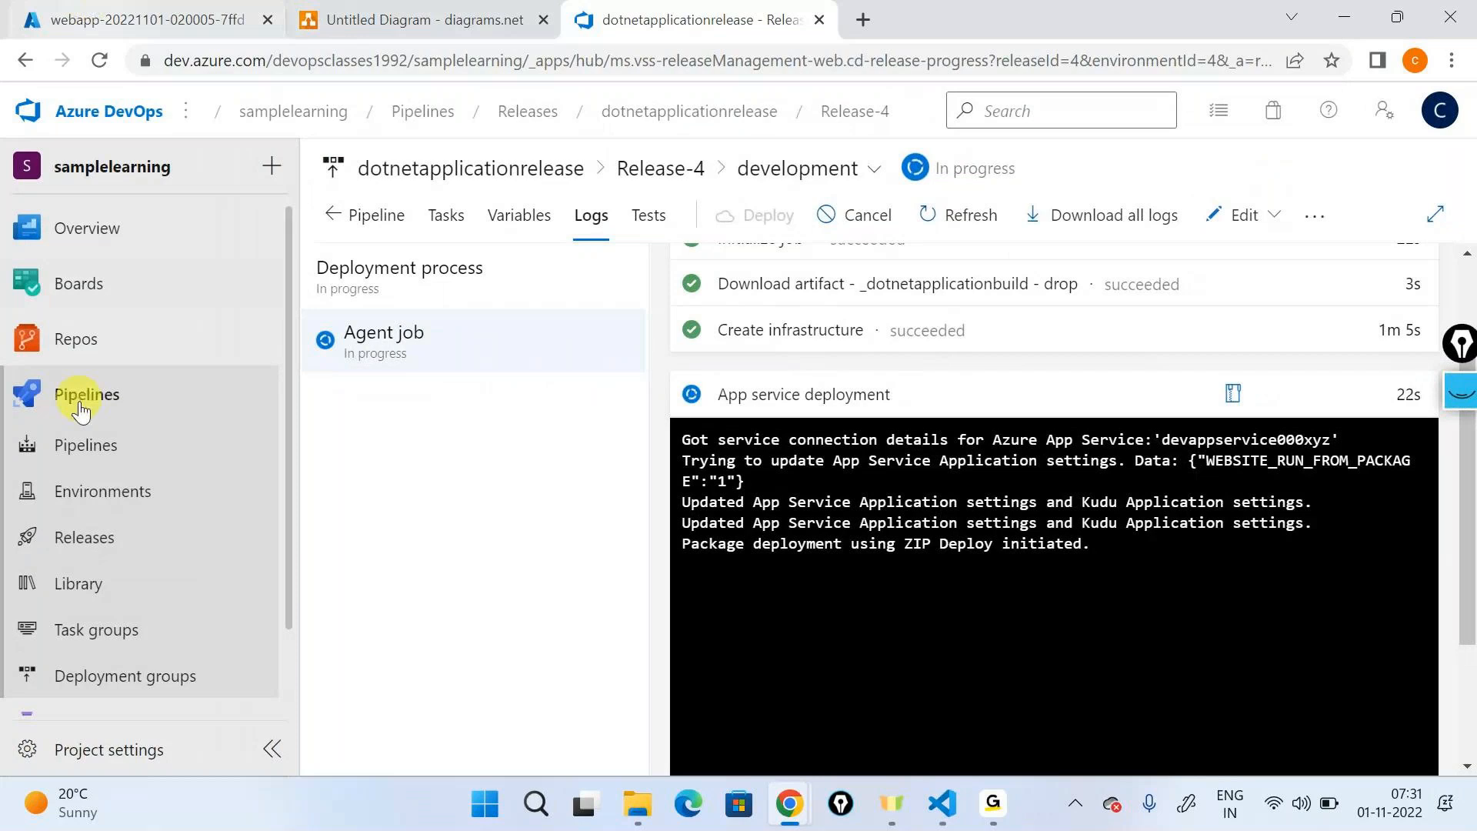
- Open the repository files in a separate browser tab and review webapp.json from its parameters to its resources
mouse_move(86, 340)
right_click(335, 385)
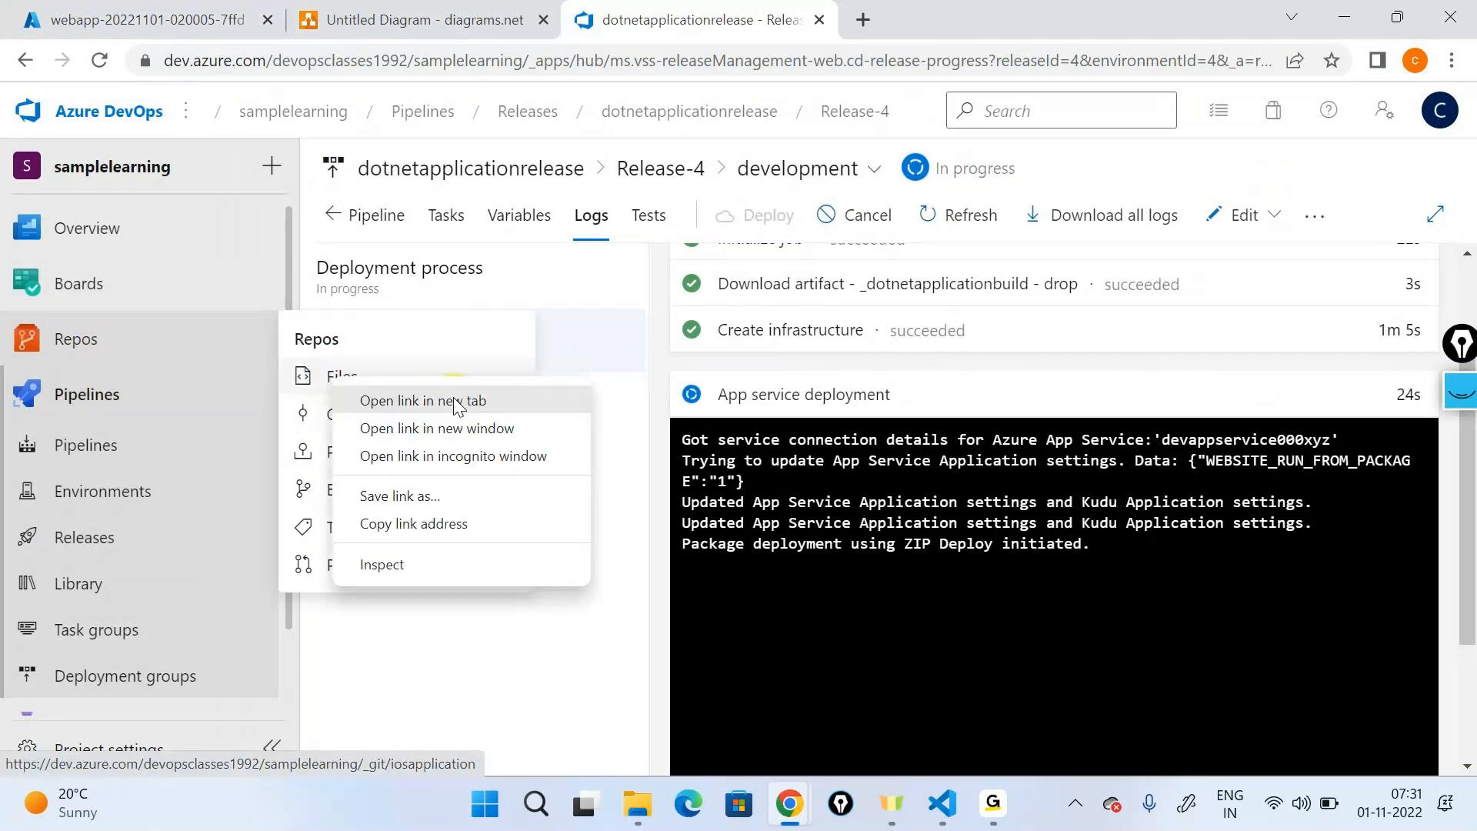
left_click(508, 396)
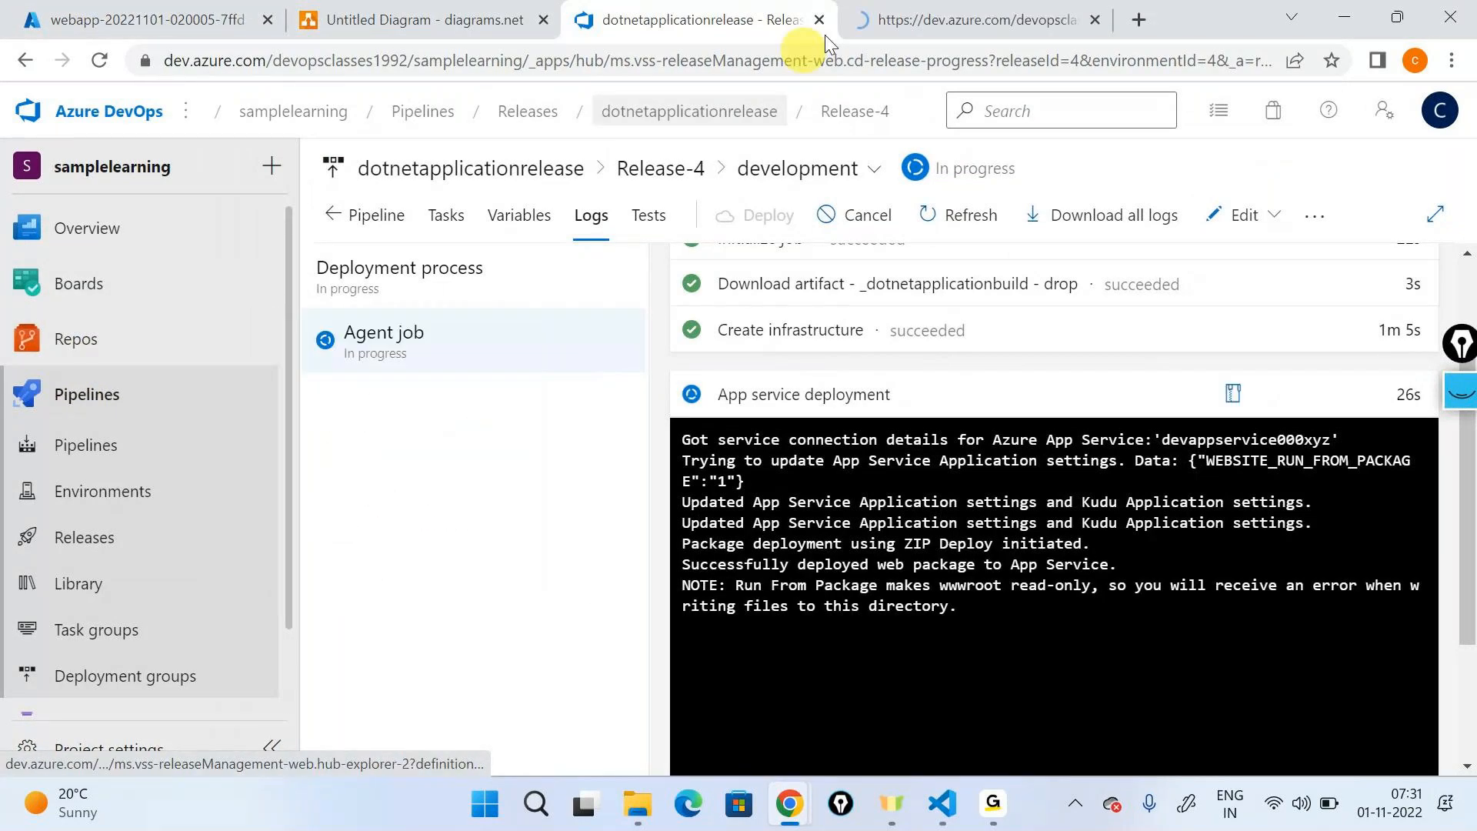
left_click(854, 23)
left_click(795, 389)
left_click(796, 412)
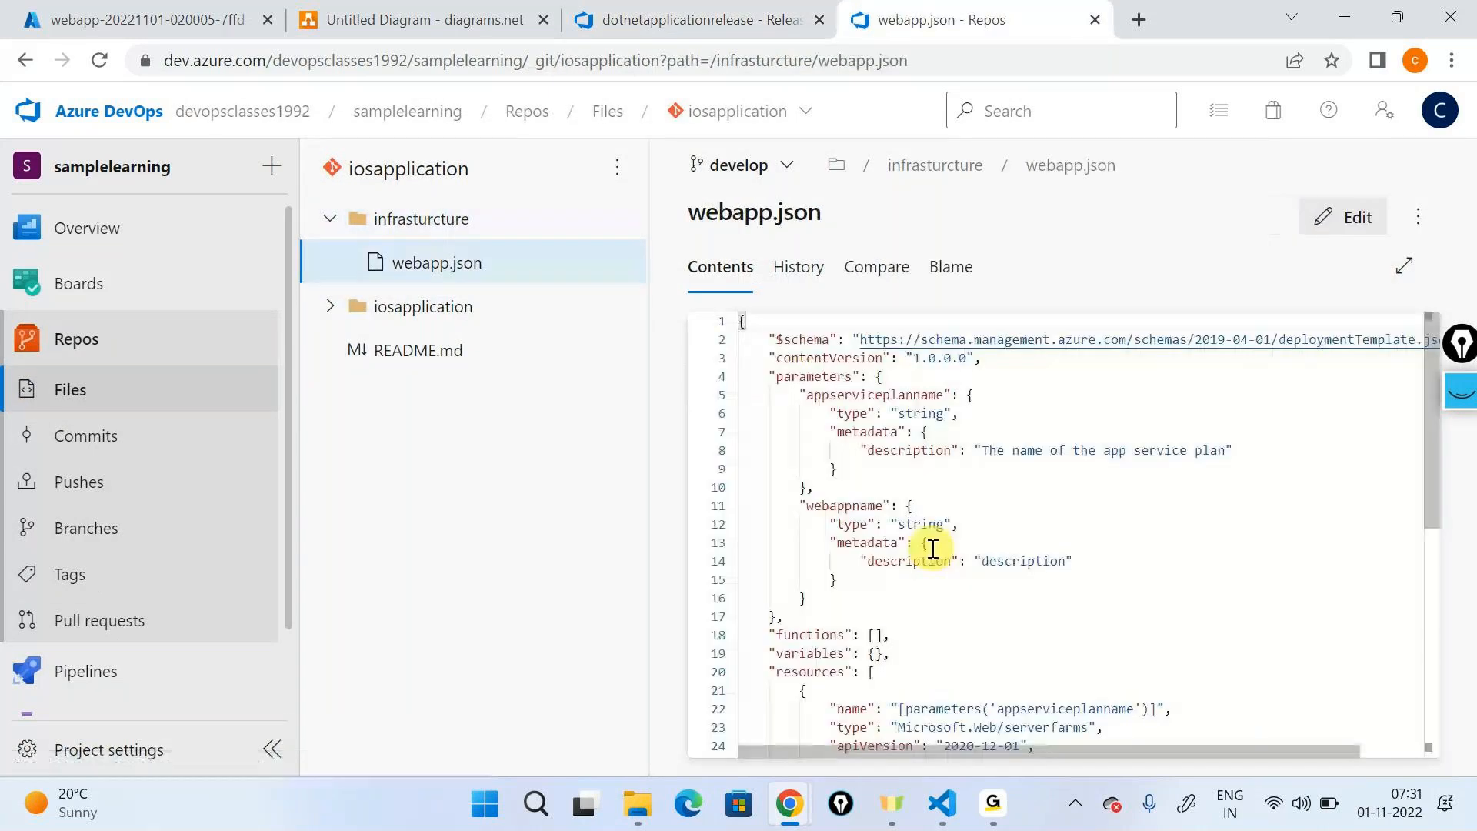
scroll(933, 547, "down", 5)
scroll(936, 548, "down", 2)
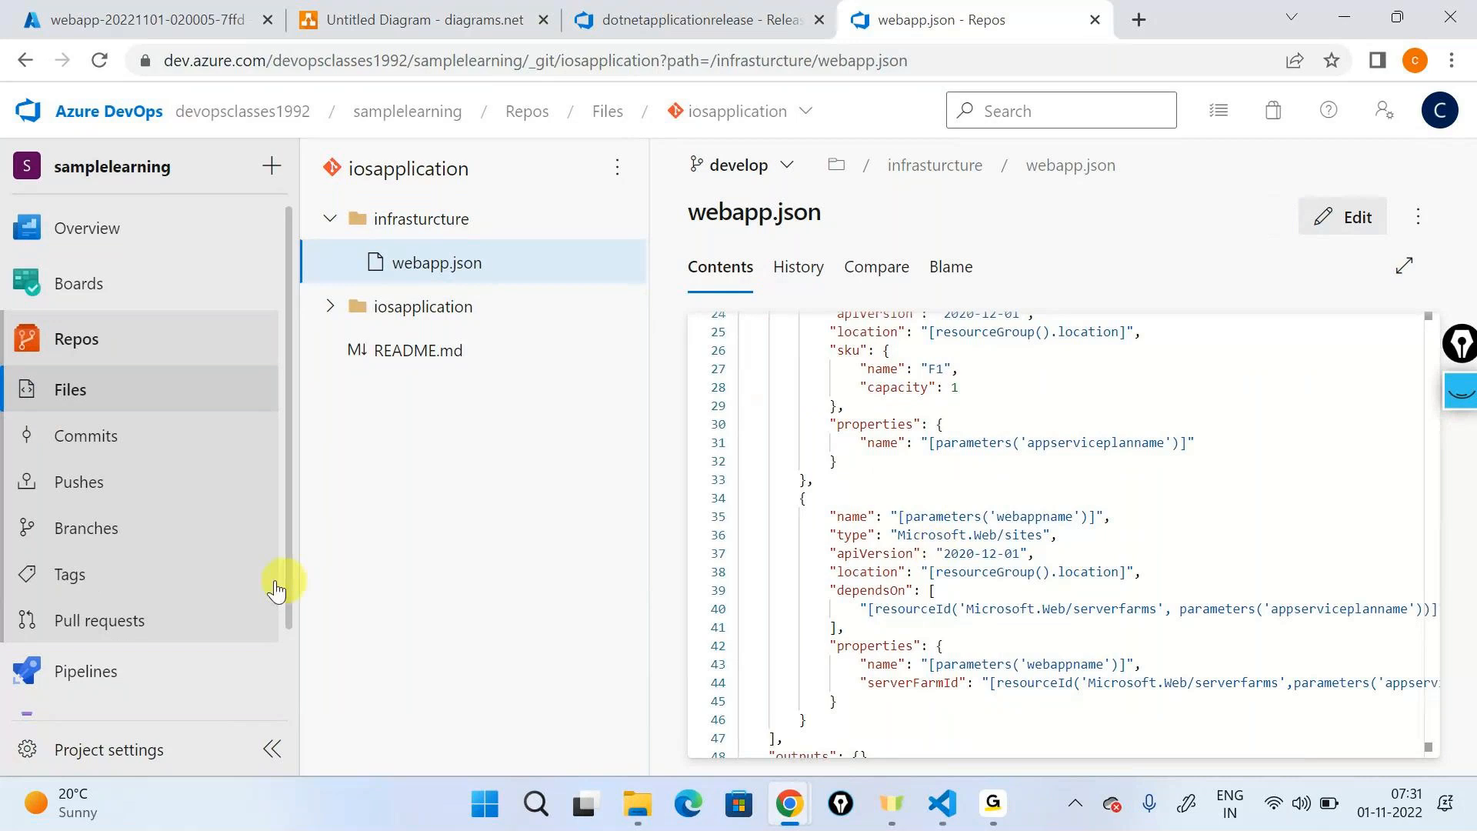
- Open the dotnetapplicationbuild pipeline for editing and show the settings of its Copy Files task
mouse_move(185, 669)
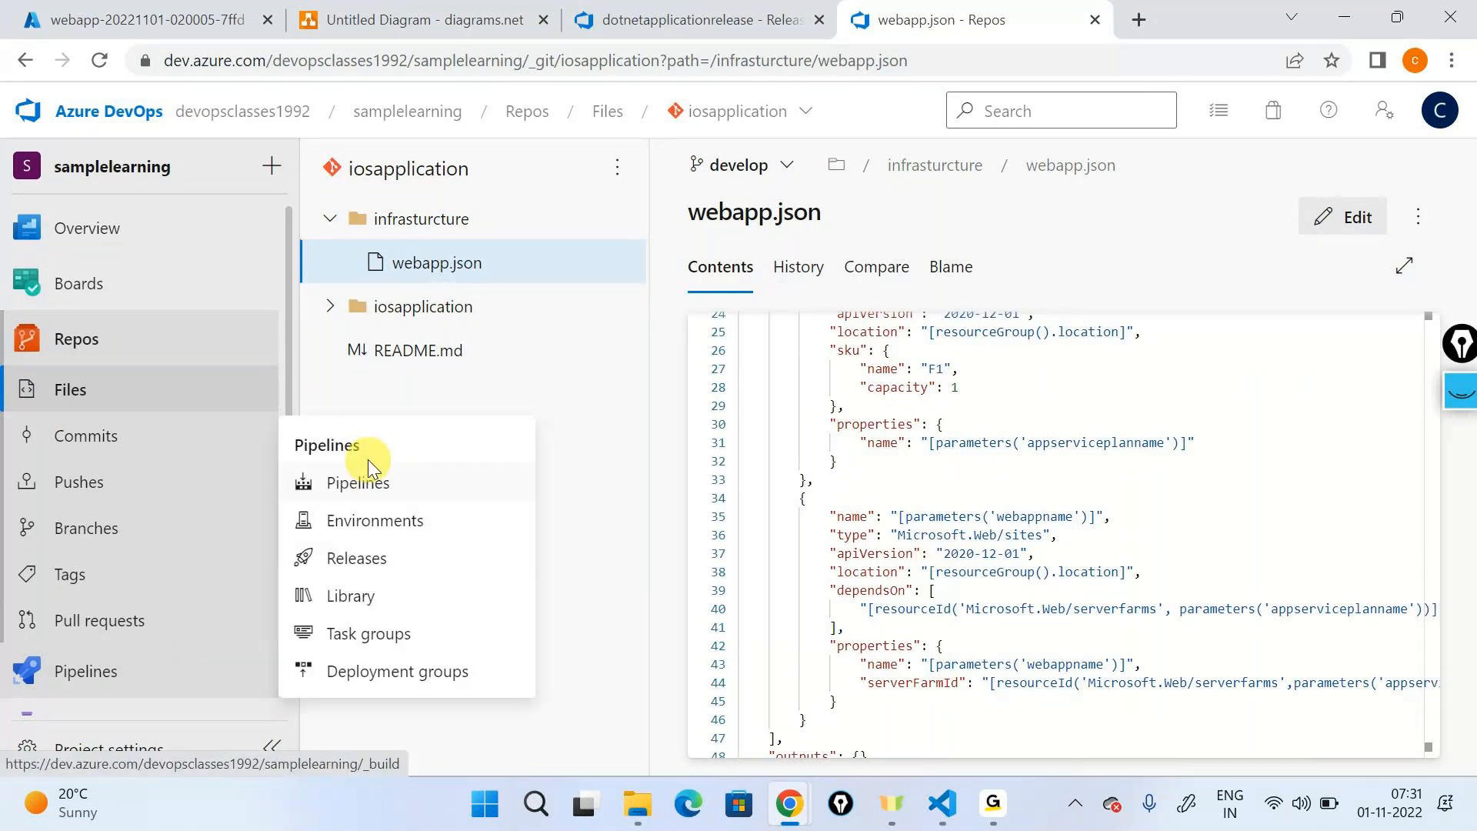
left_click(365, 483)
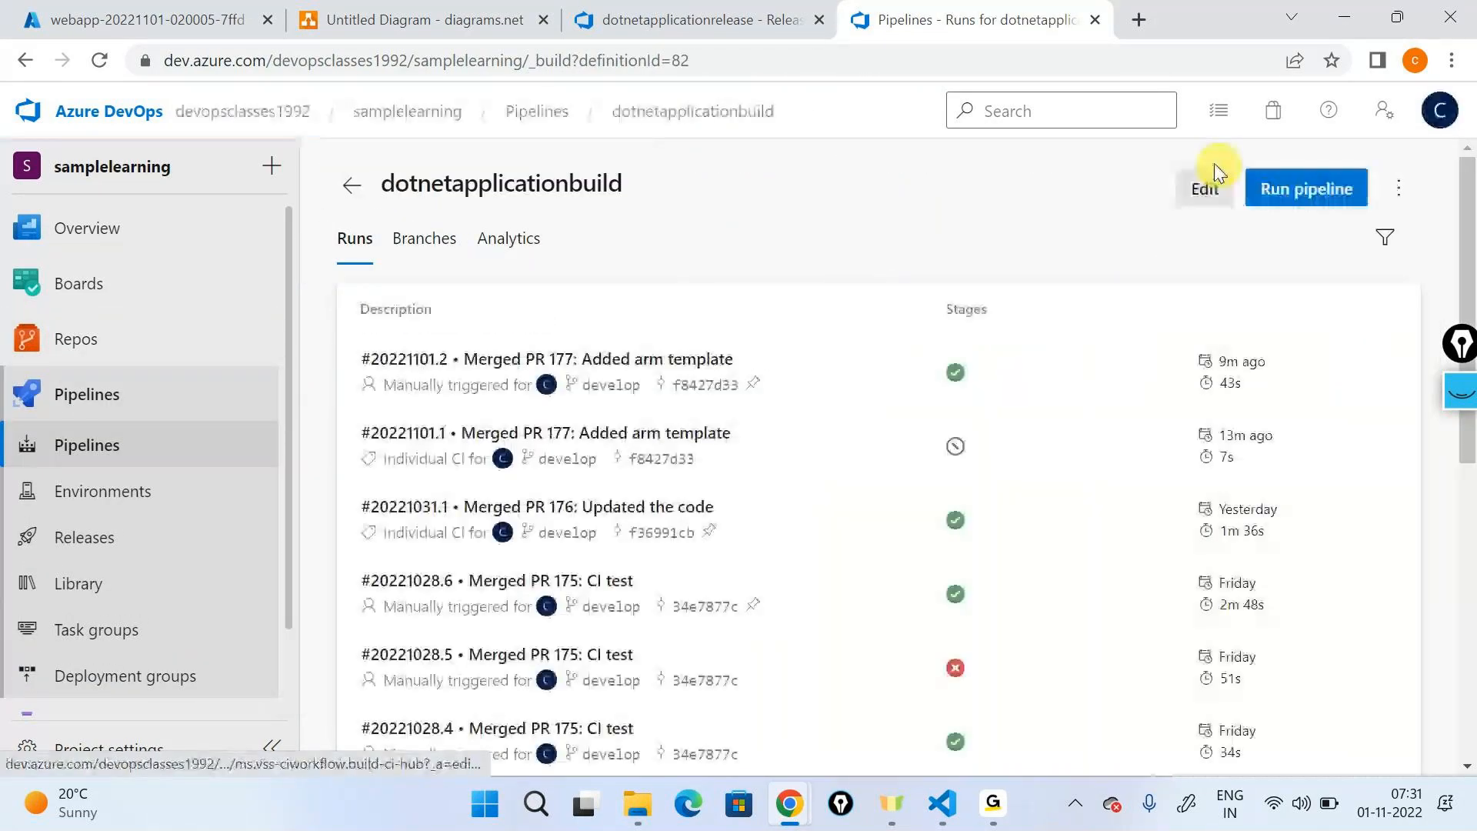
left_click(1205, 183)
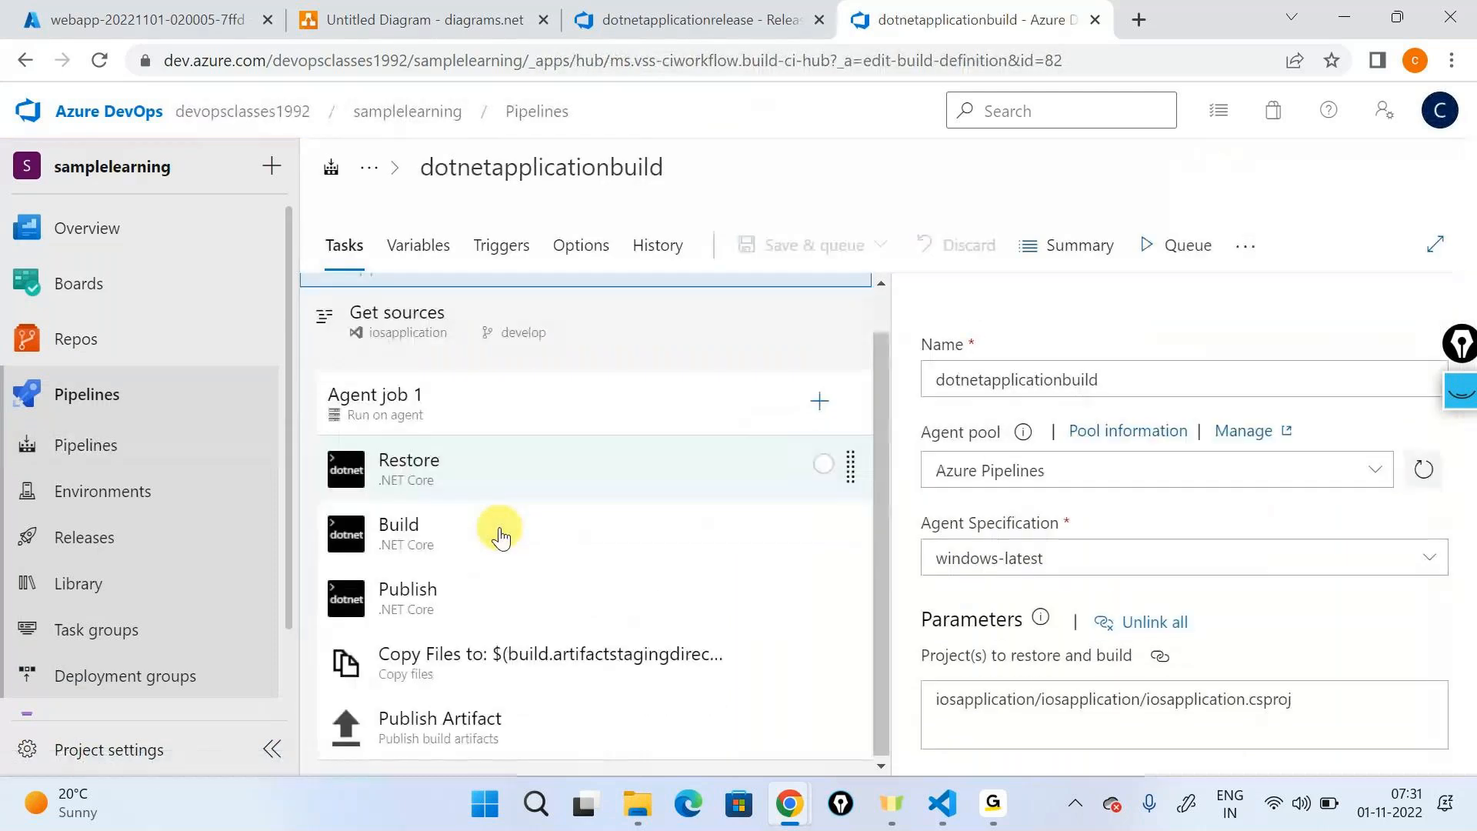
left_click(511, 650)
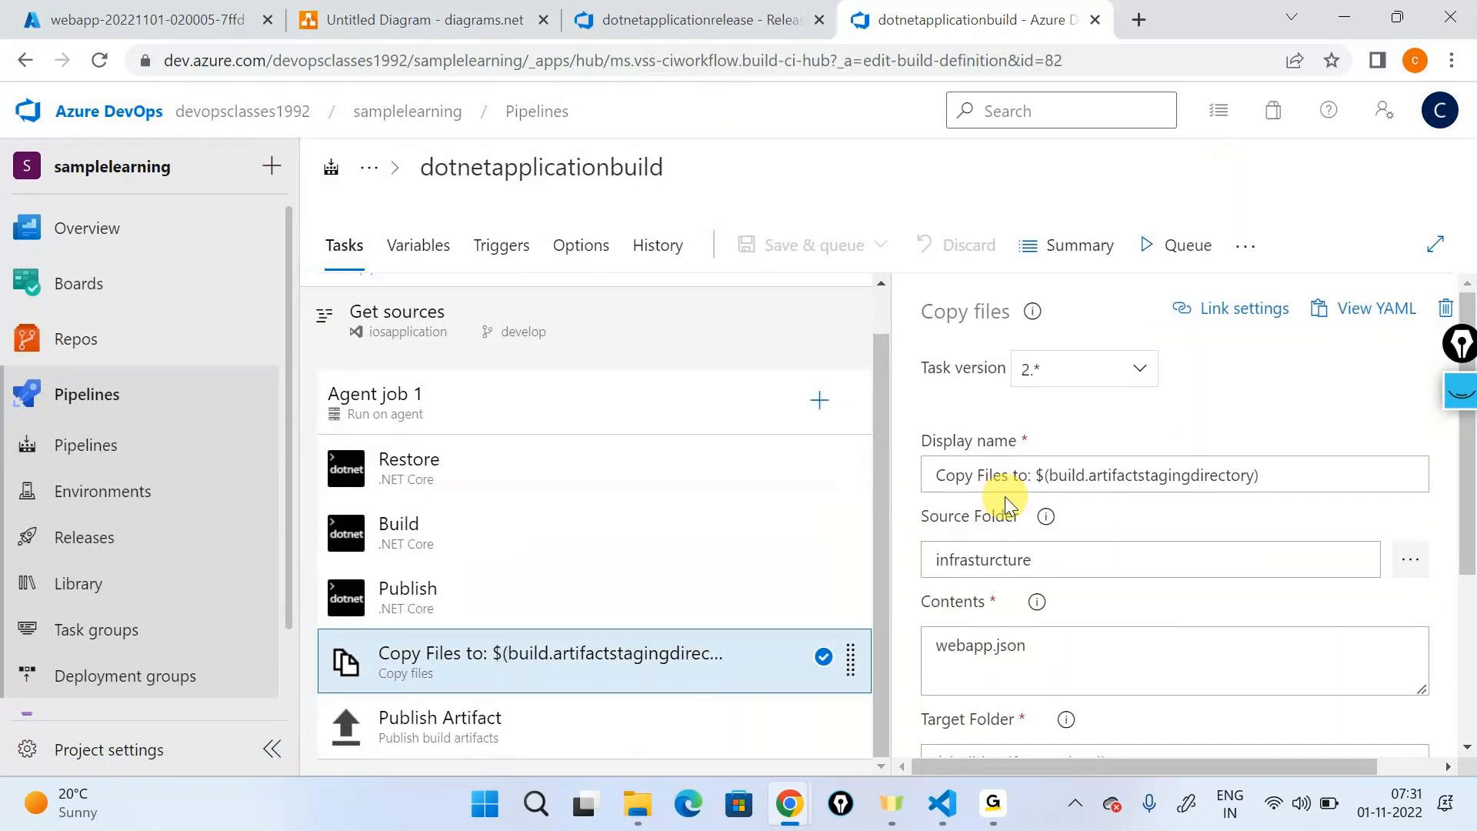
- Review the Copy Files task's source folder, contents and target folder, highlighting the artifact staging directory
scroll(1005, 500, "down", 2)
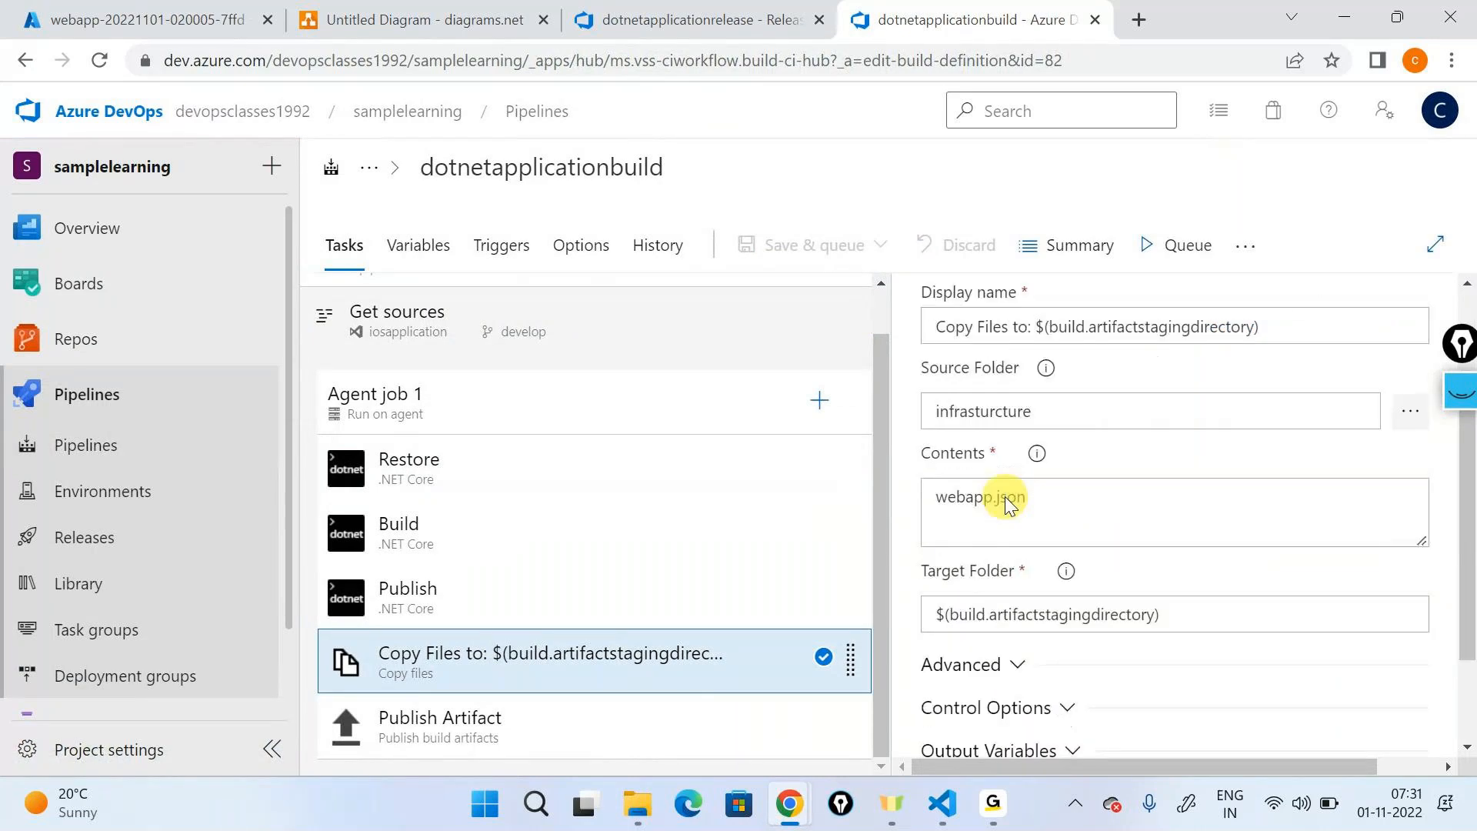
scroll(1008, 504, "down", 1)
left_click_drag(1204, 531, 743, 584)
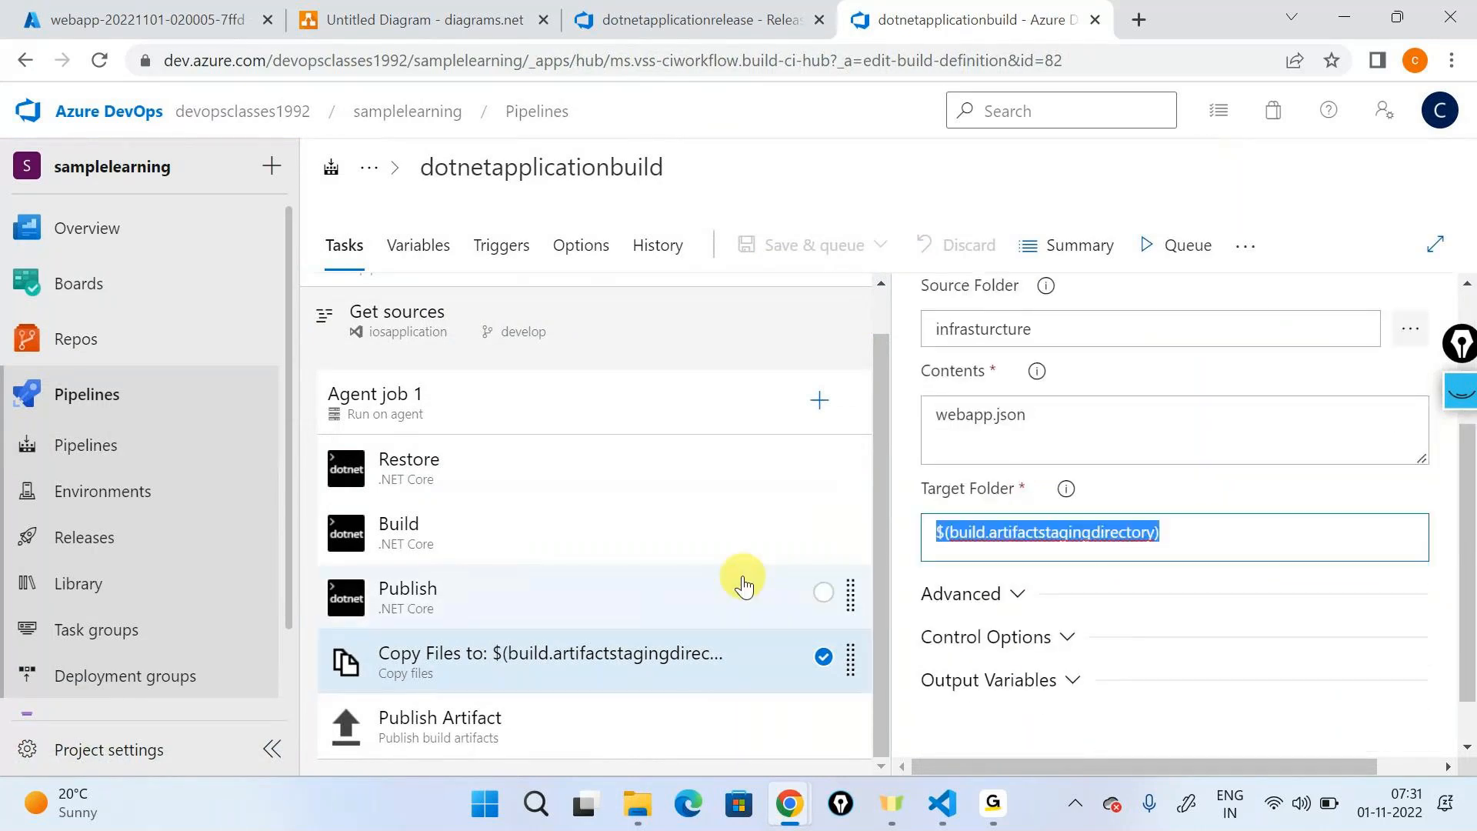
- Open the dotnetapplicationrelease pipeline for editing and show the development stage's Create infrastructure task
left_click(137, 554)
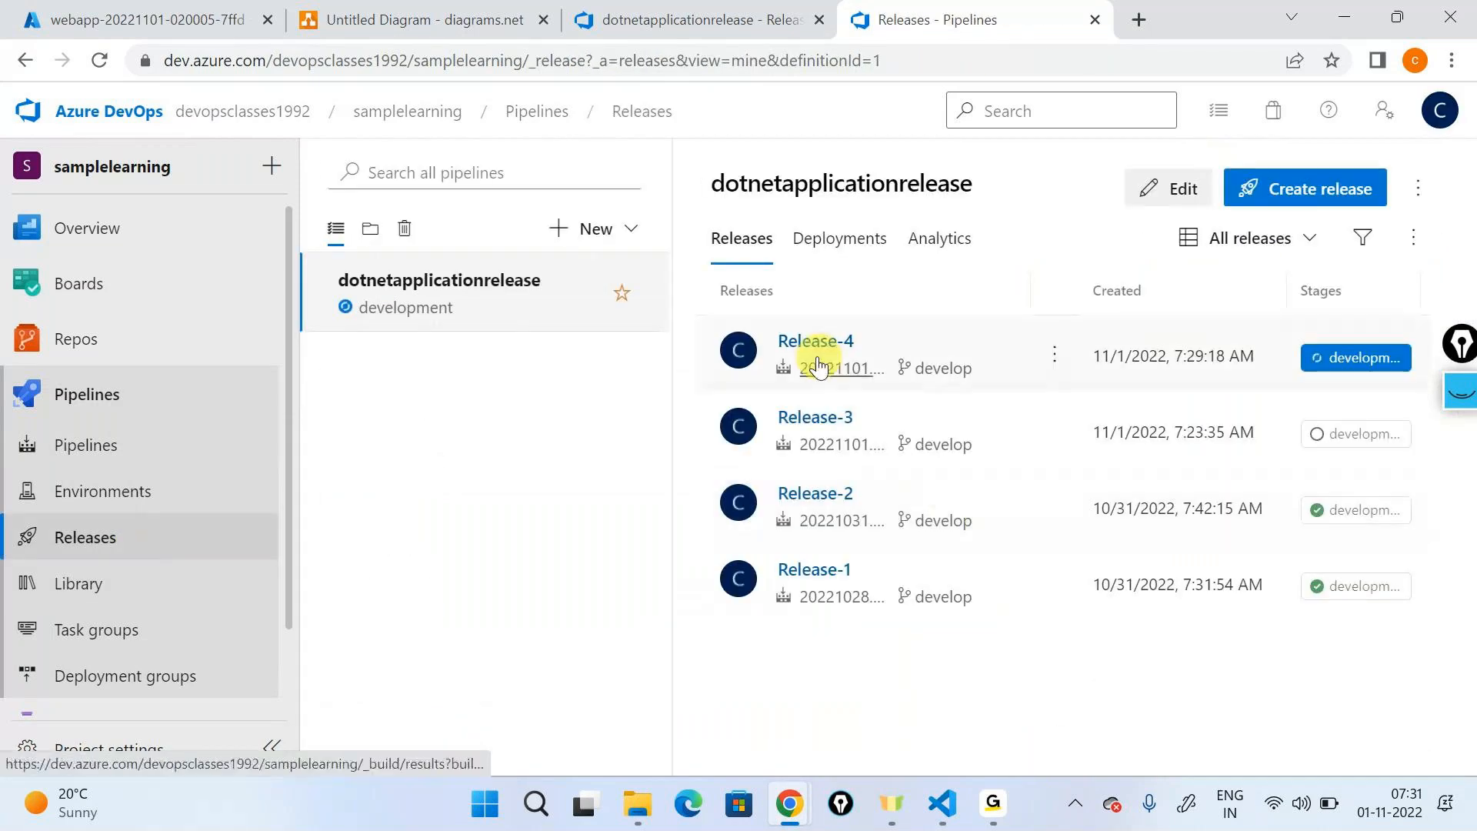
left_click(1170, 189)
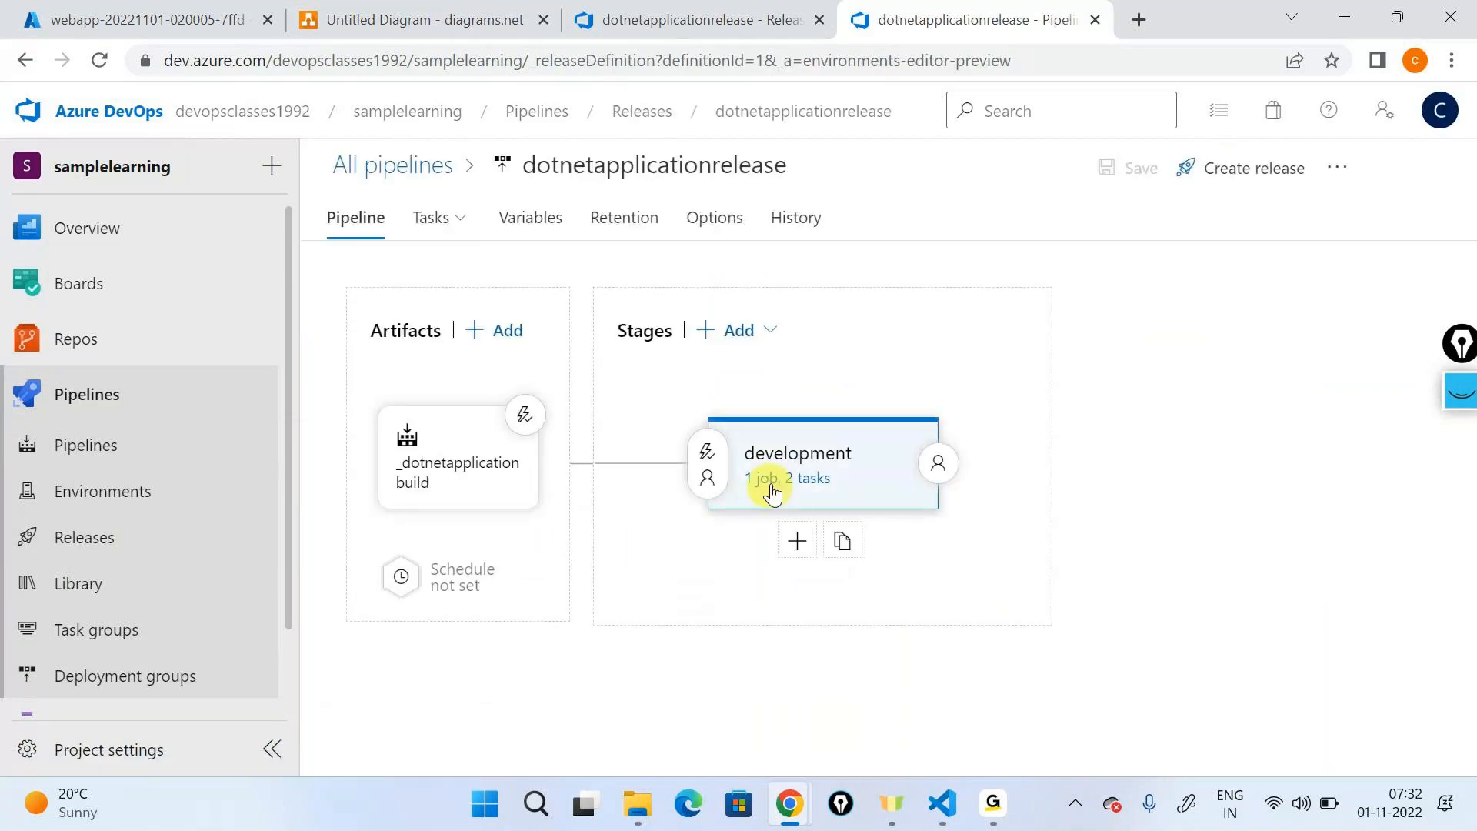
left_click(769, 480)
left_click(542, 434)
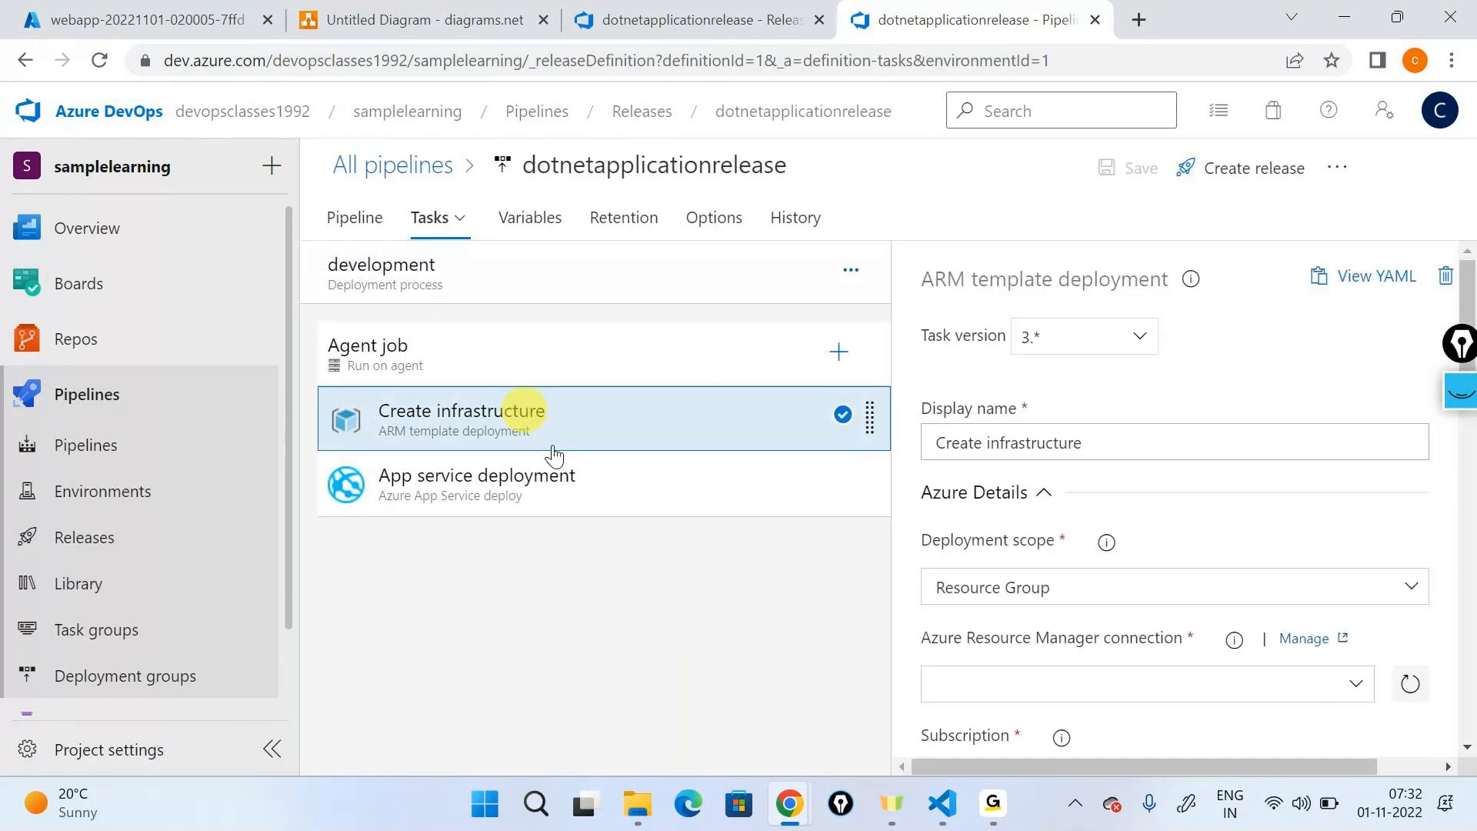
- Review the Create infrastructure task's settings from connection and resource group to the template path, override parameters and advanced options
scroll(1168, 569, "down", 8)
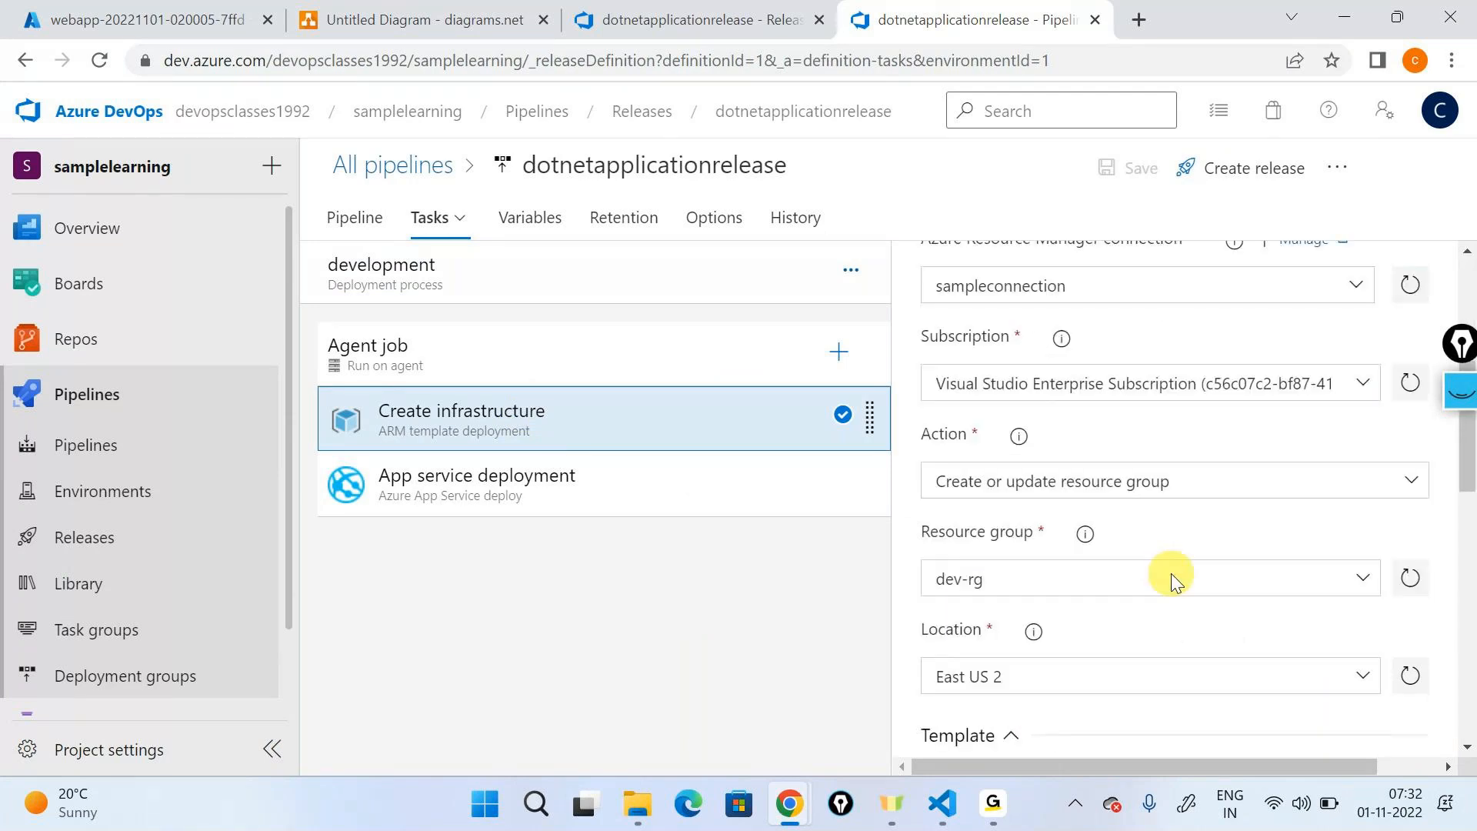
scroll(1128, 566, "down", 5)
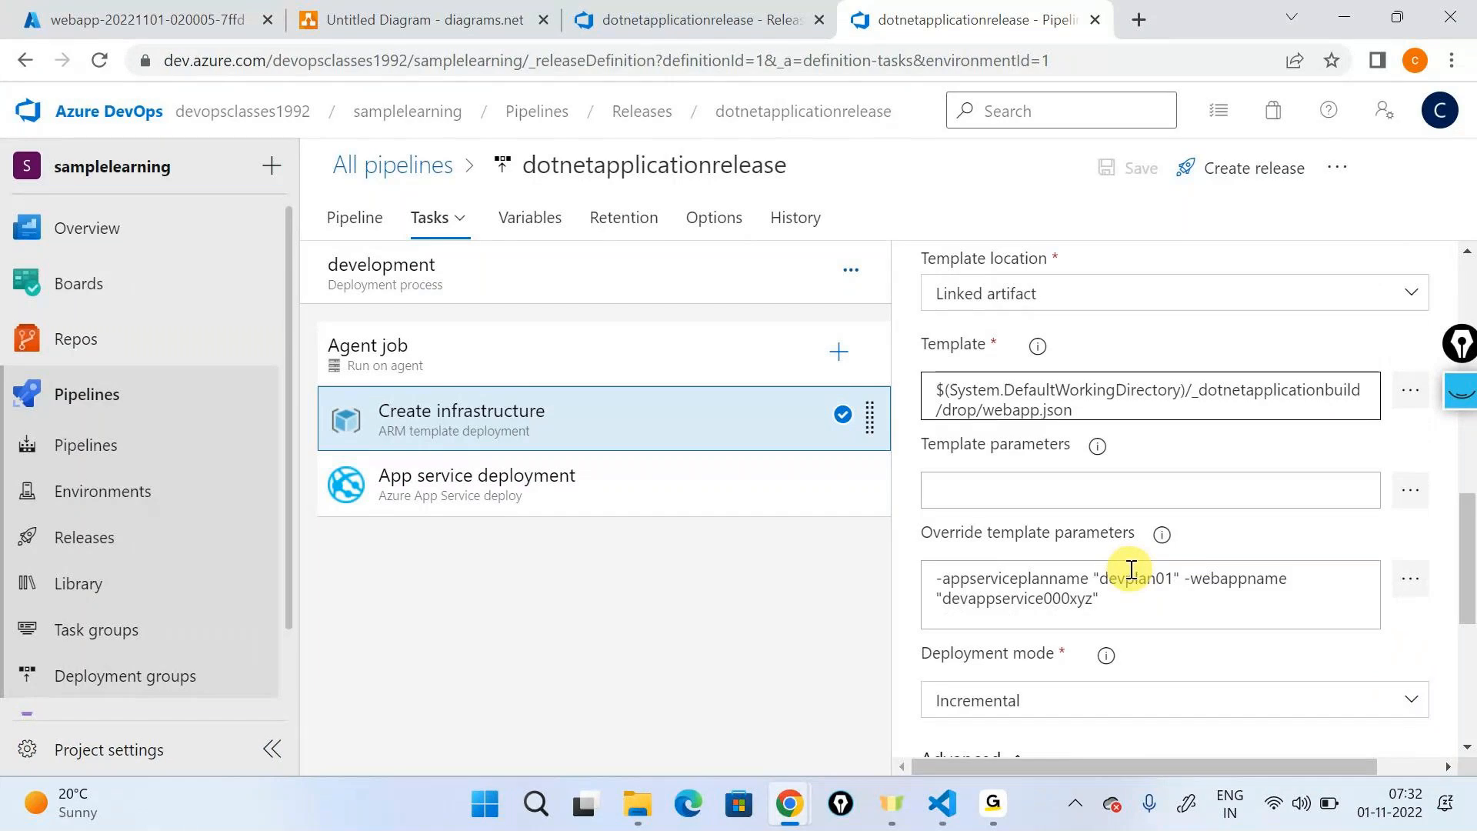
scroll(1131, 570, "up", 6)
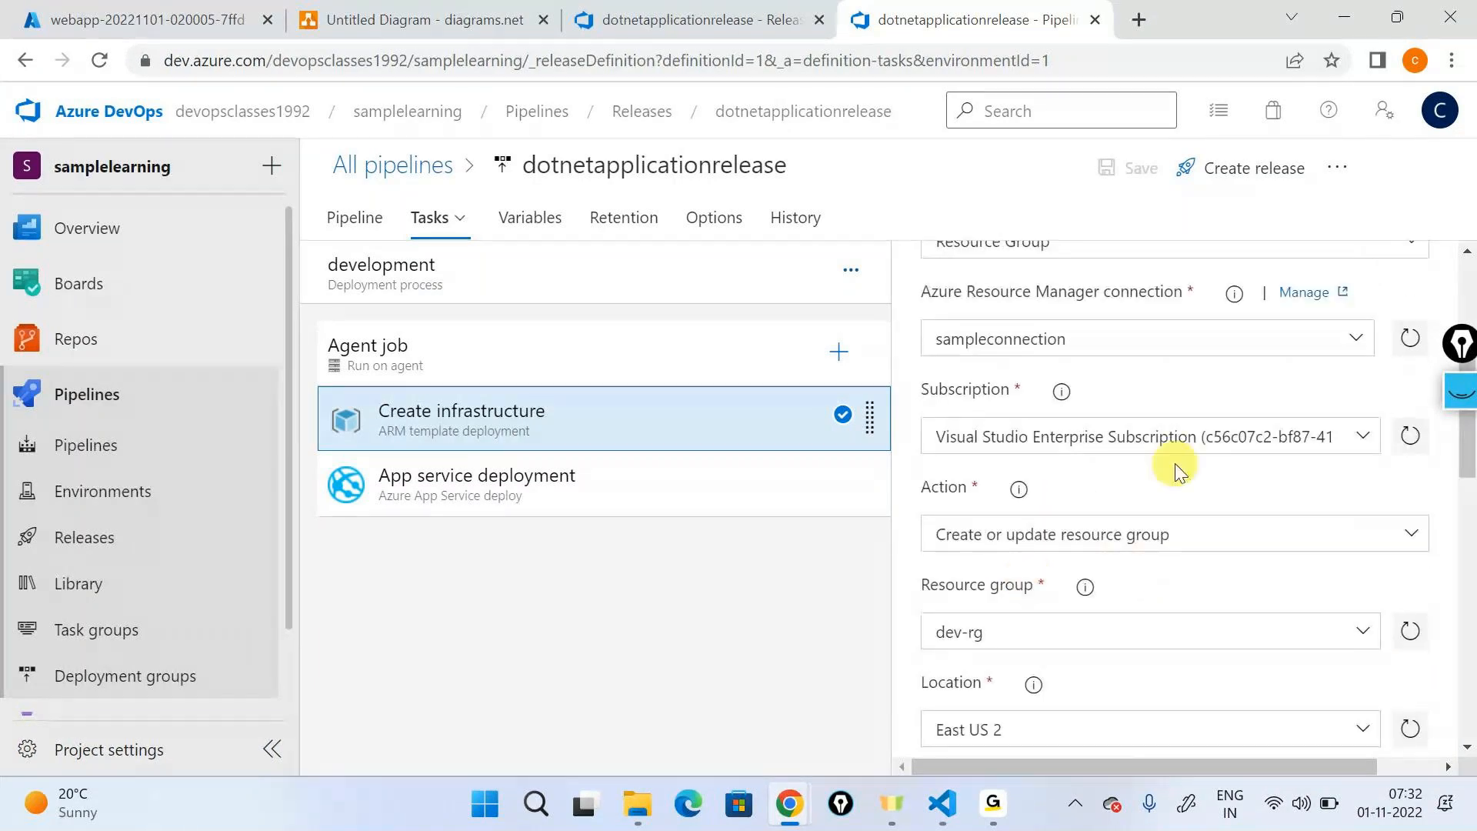
scroll(1077, 508, "down", 3)
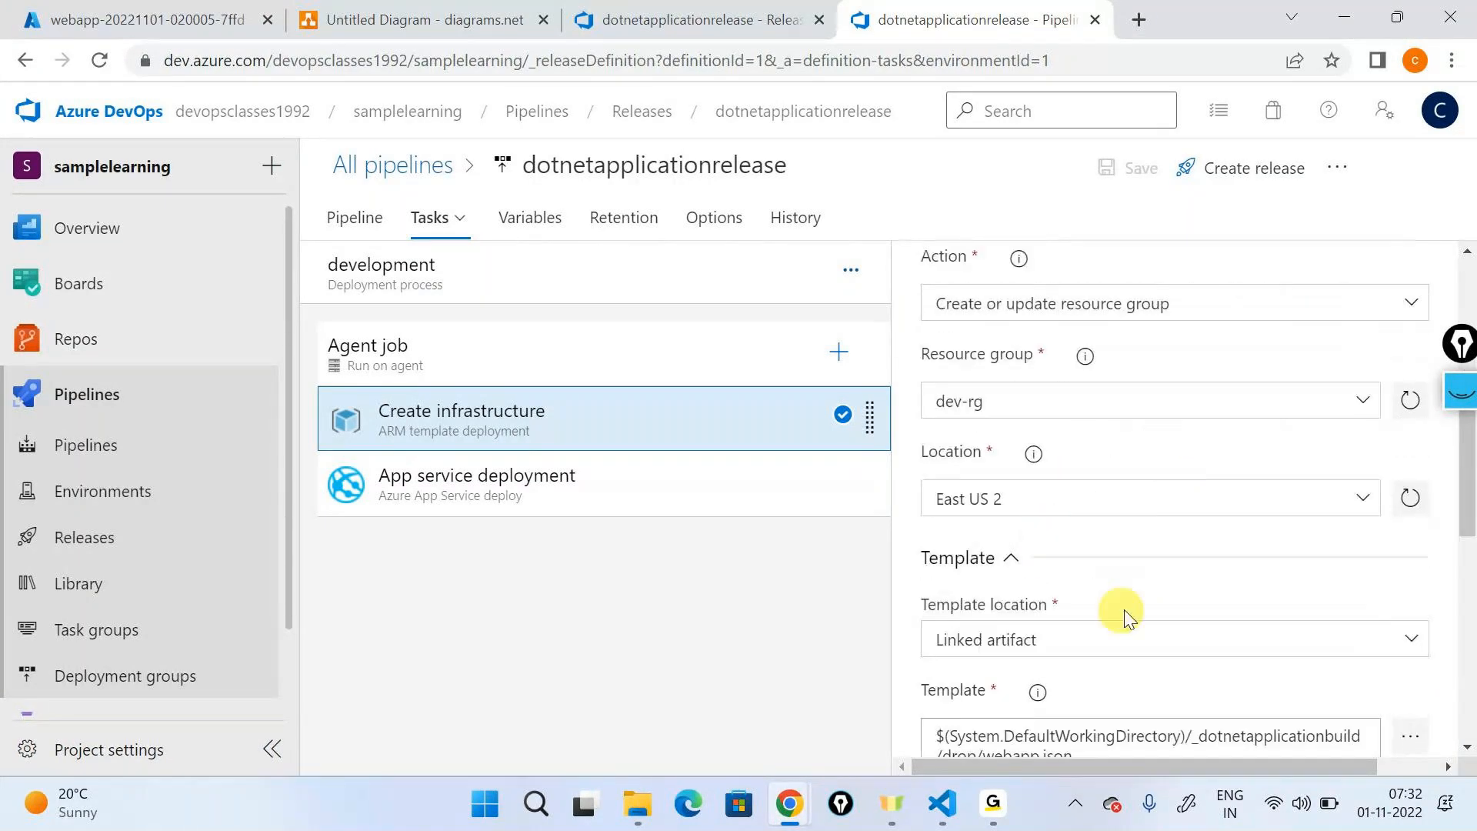
scroll(1123, 600, "down", 3)
left_click(1075, 525)
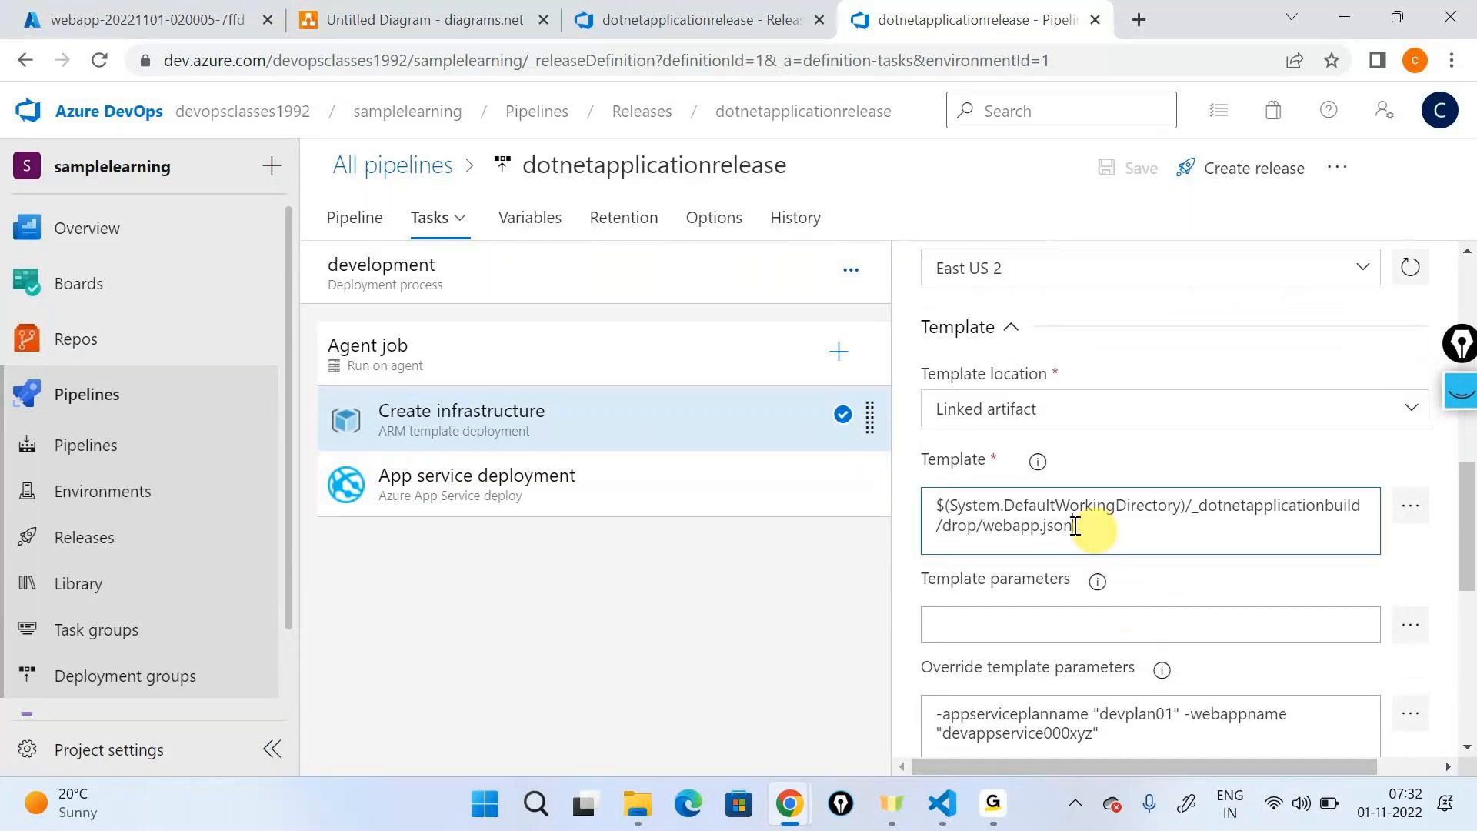
triple_click(1075, 526)
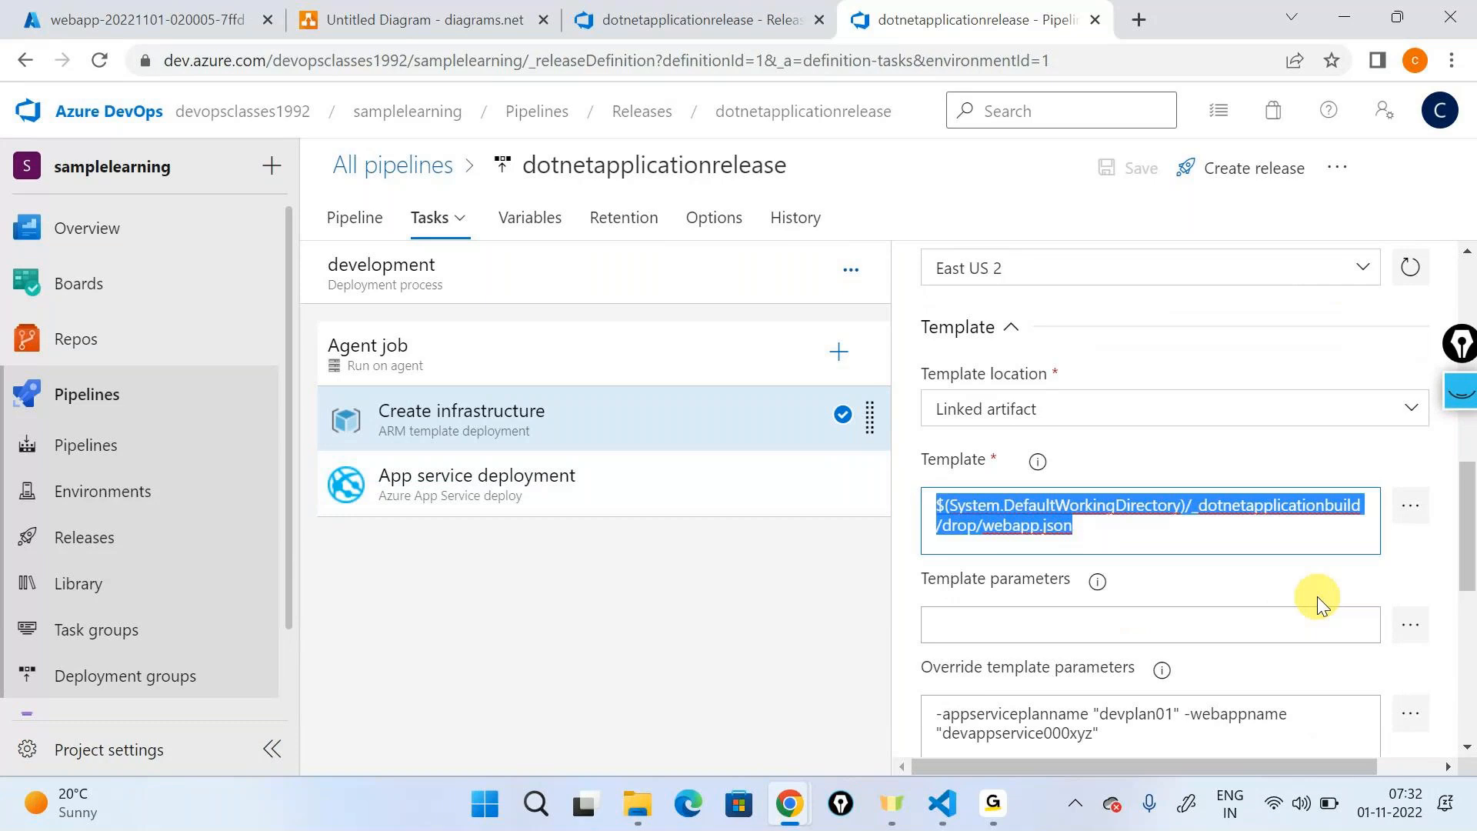
scroll(1317, 597, "down", 3)
left_click_drag(1100, 484, 917, 450)
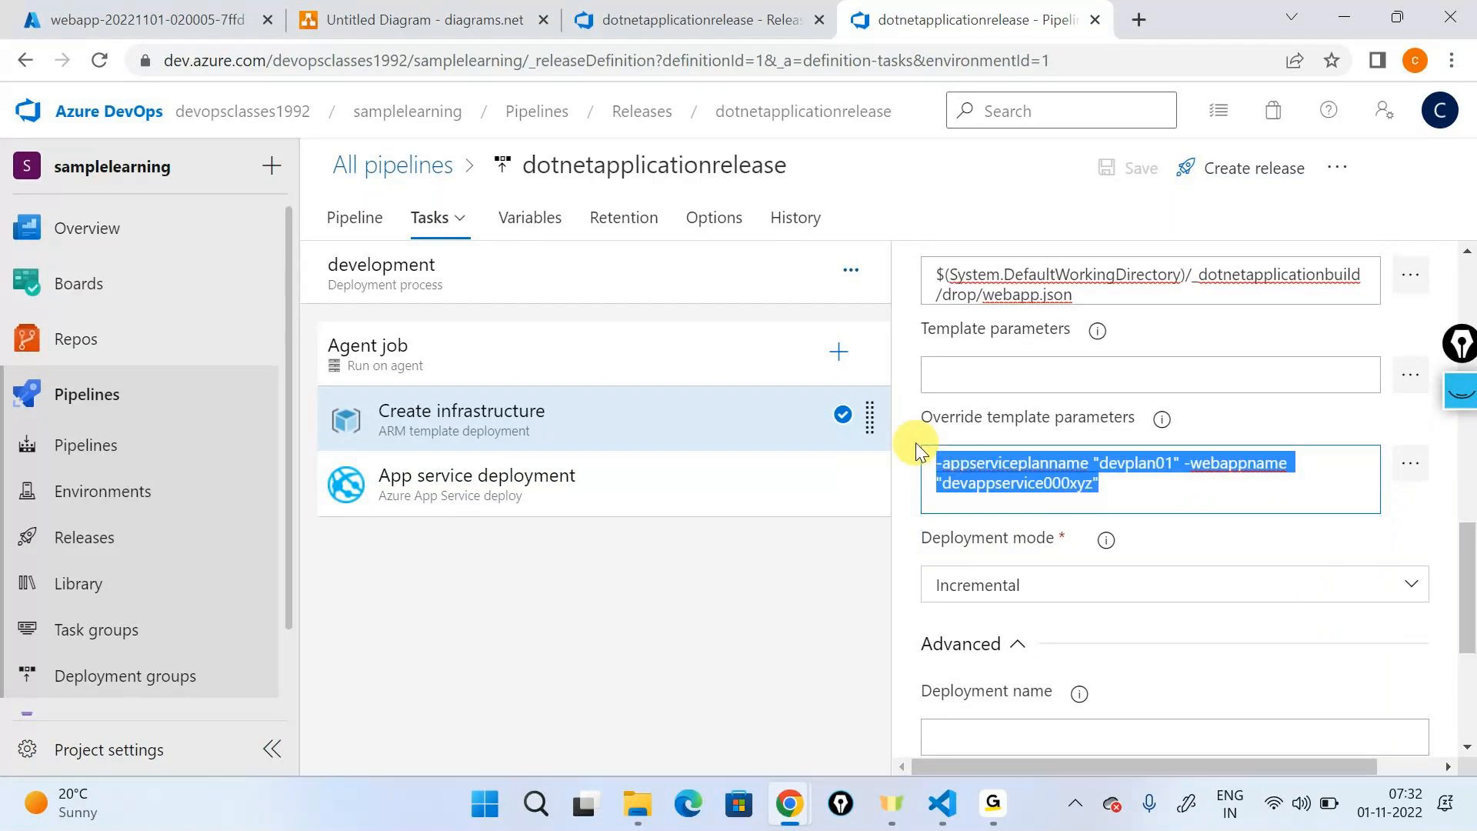
scroll(1098, 534, "down", 3)
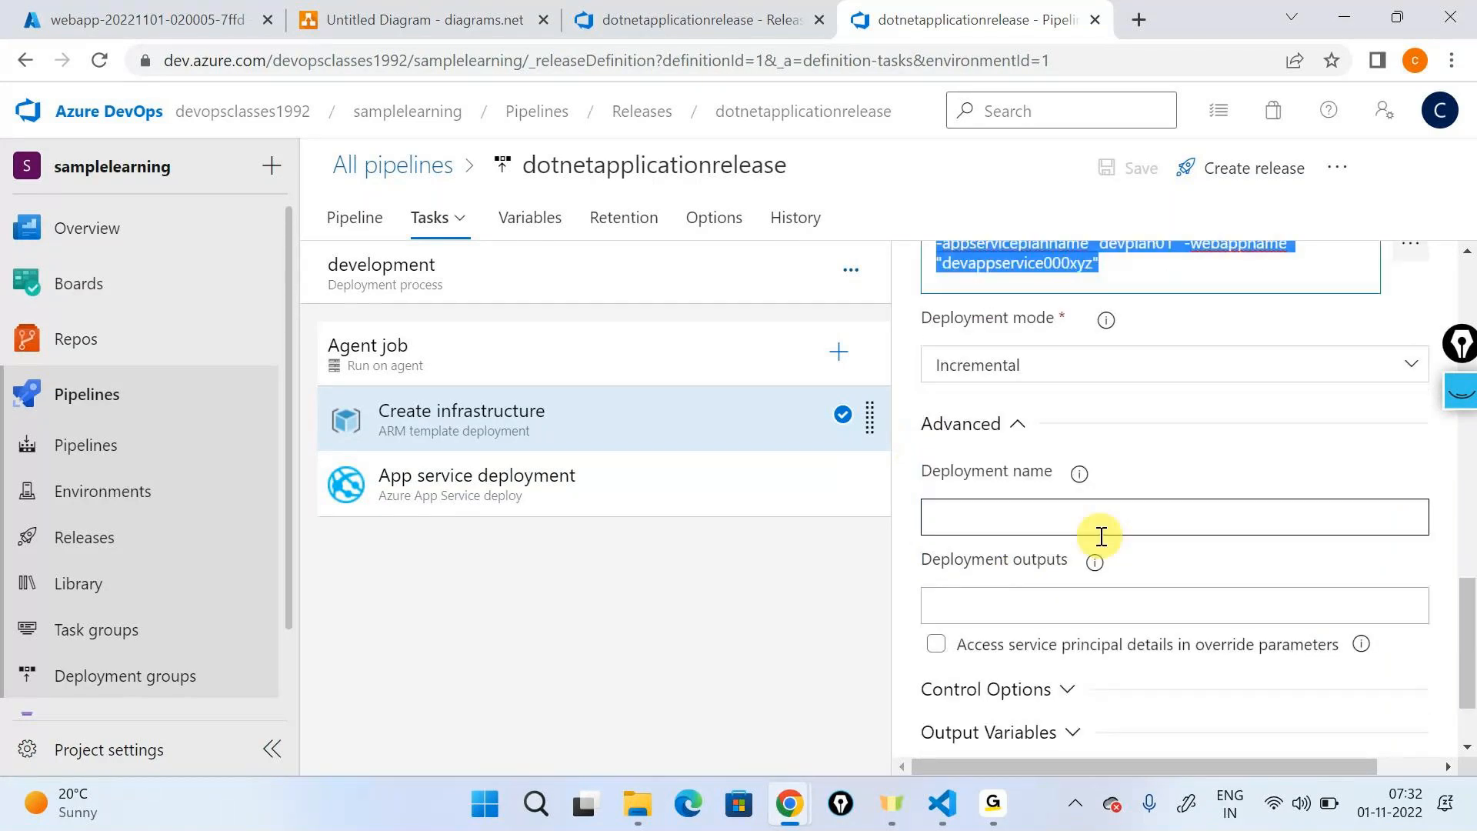
- Show the App service deployment task's settings and open the development stage logs of Release-4
left_click(587, 504)
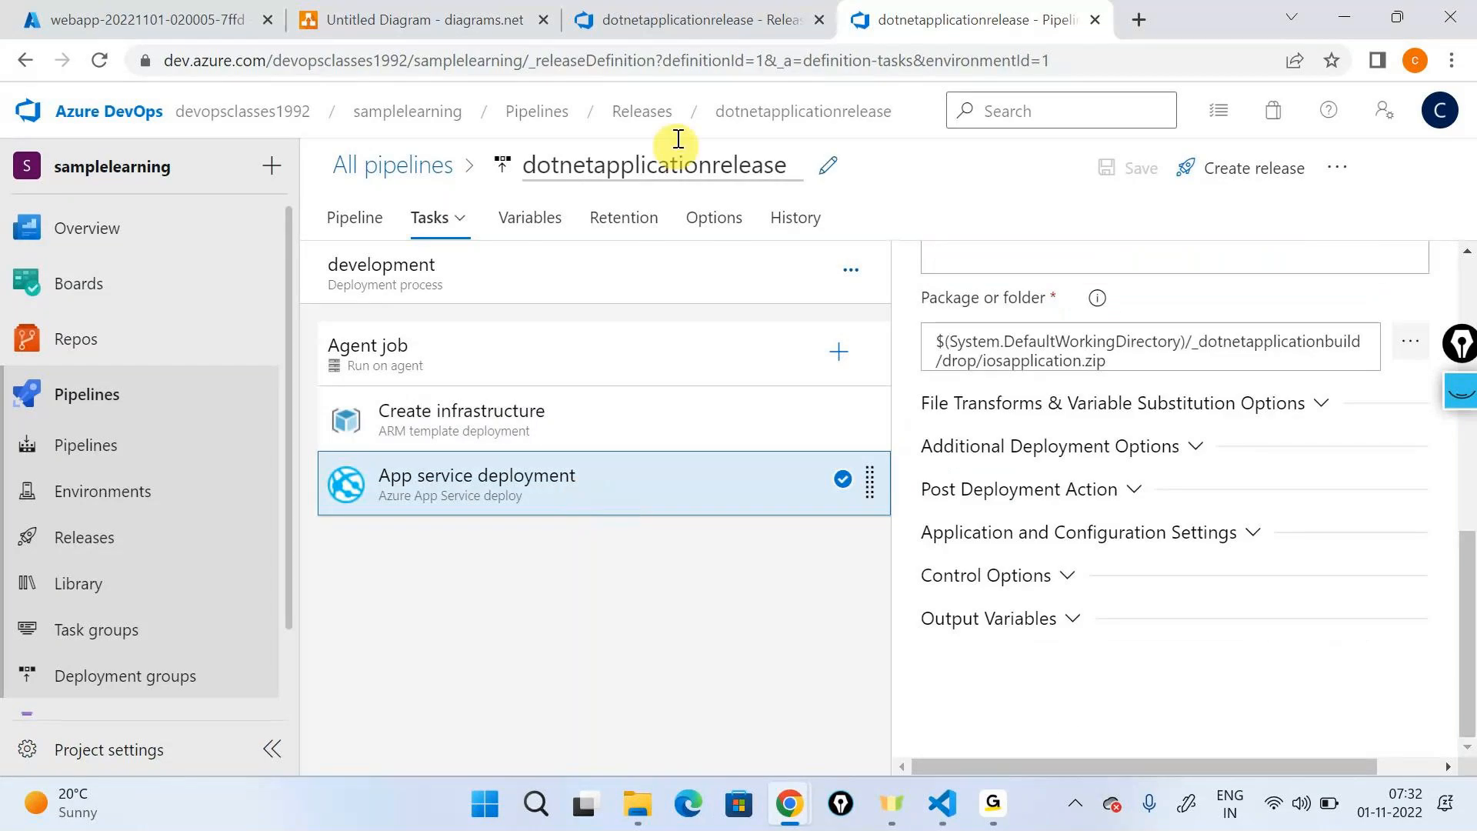
left_click(708, 110)
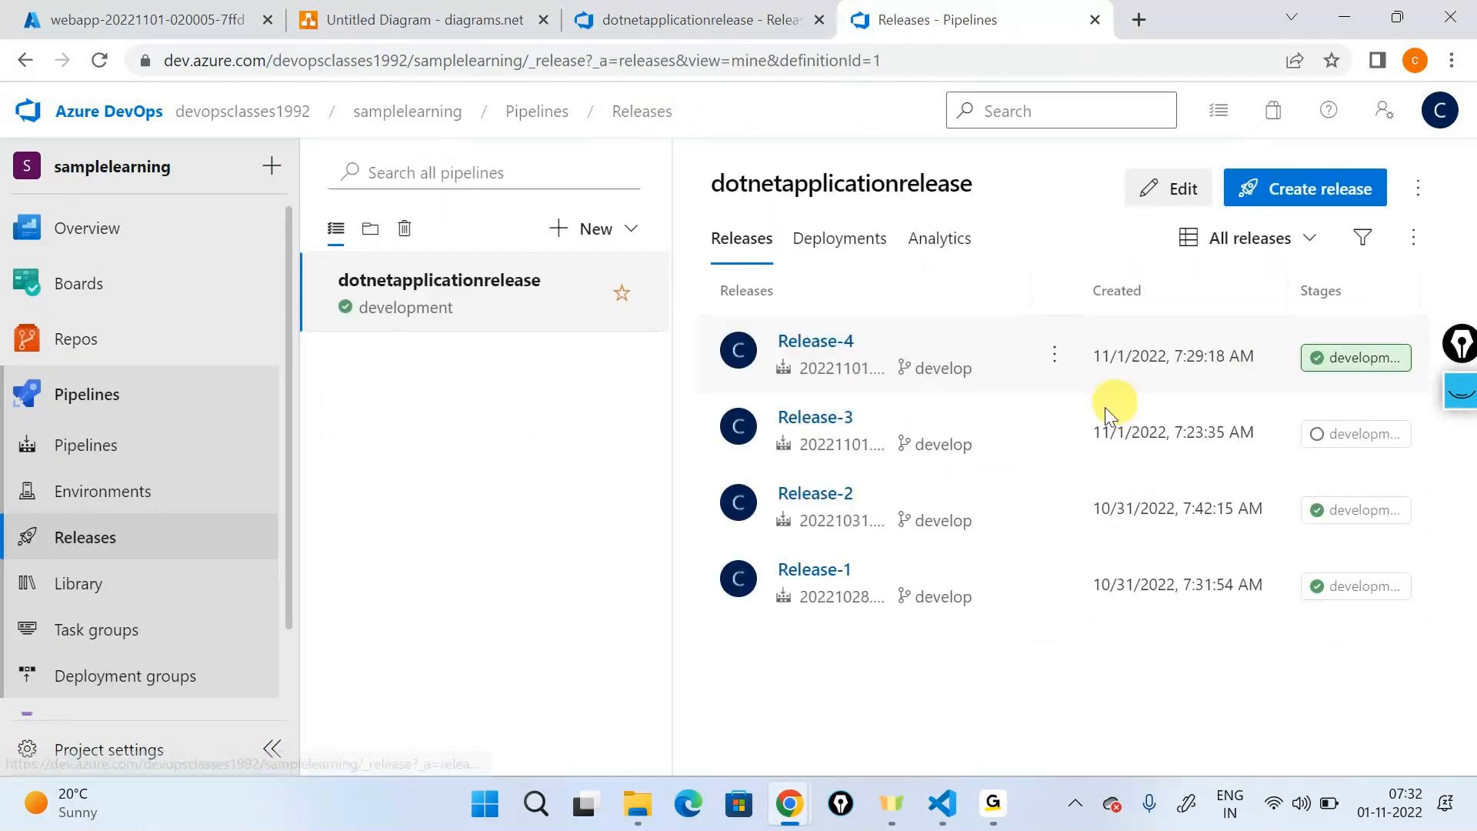
left_click(777, 340)
left_click(916, 545)
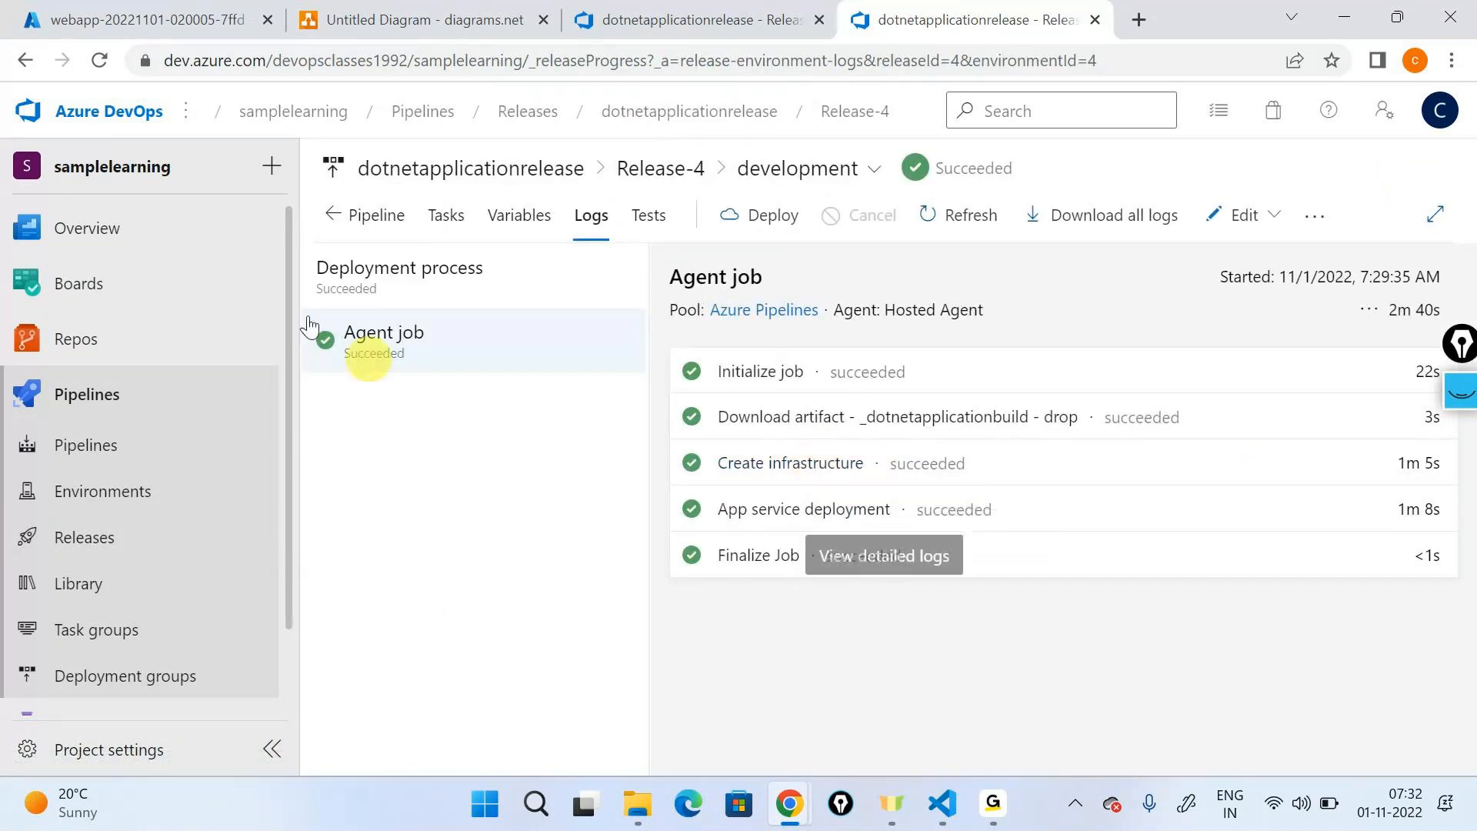
- Switch to the Azure portal, view the dev-rg resource group's resources and open the devappservice000xyz App Service
left_click(147, 21)
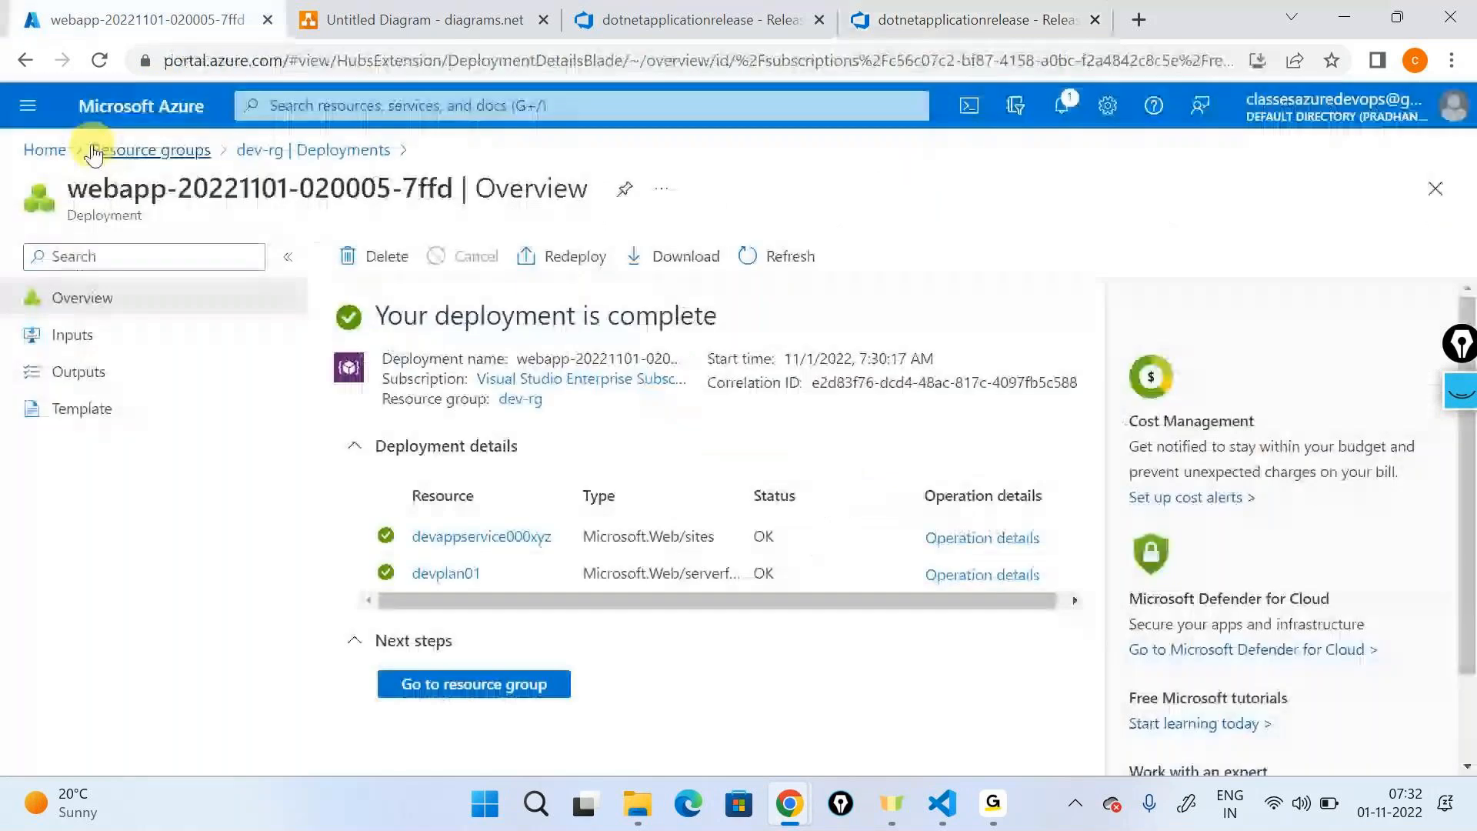
left_click(93, 150)
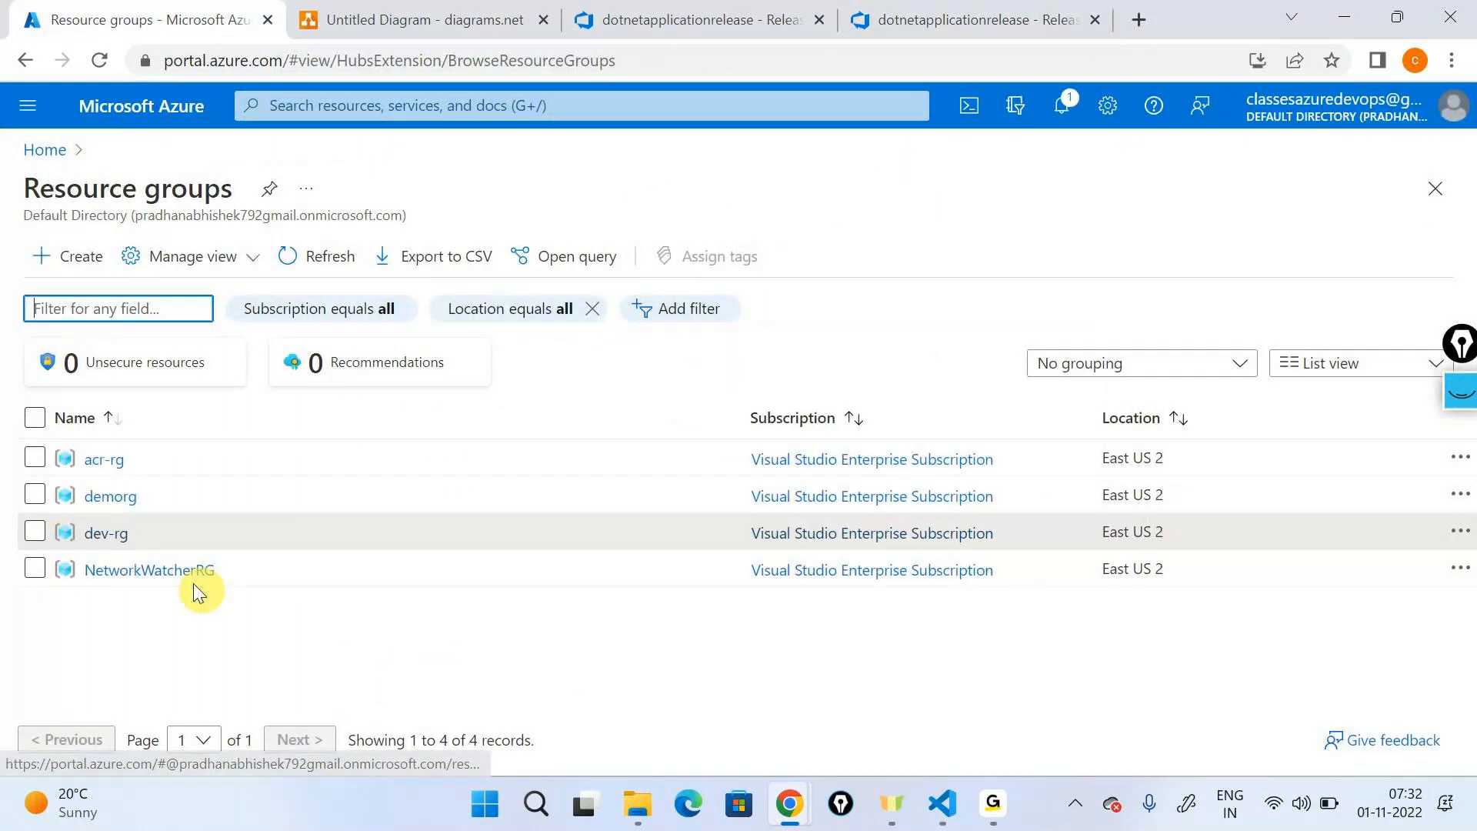
left_click(106, 532)
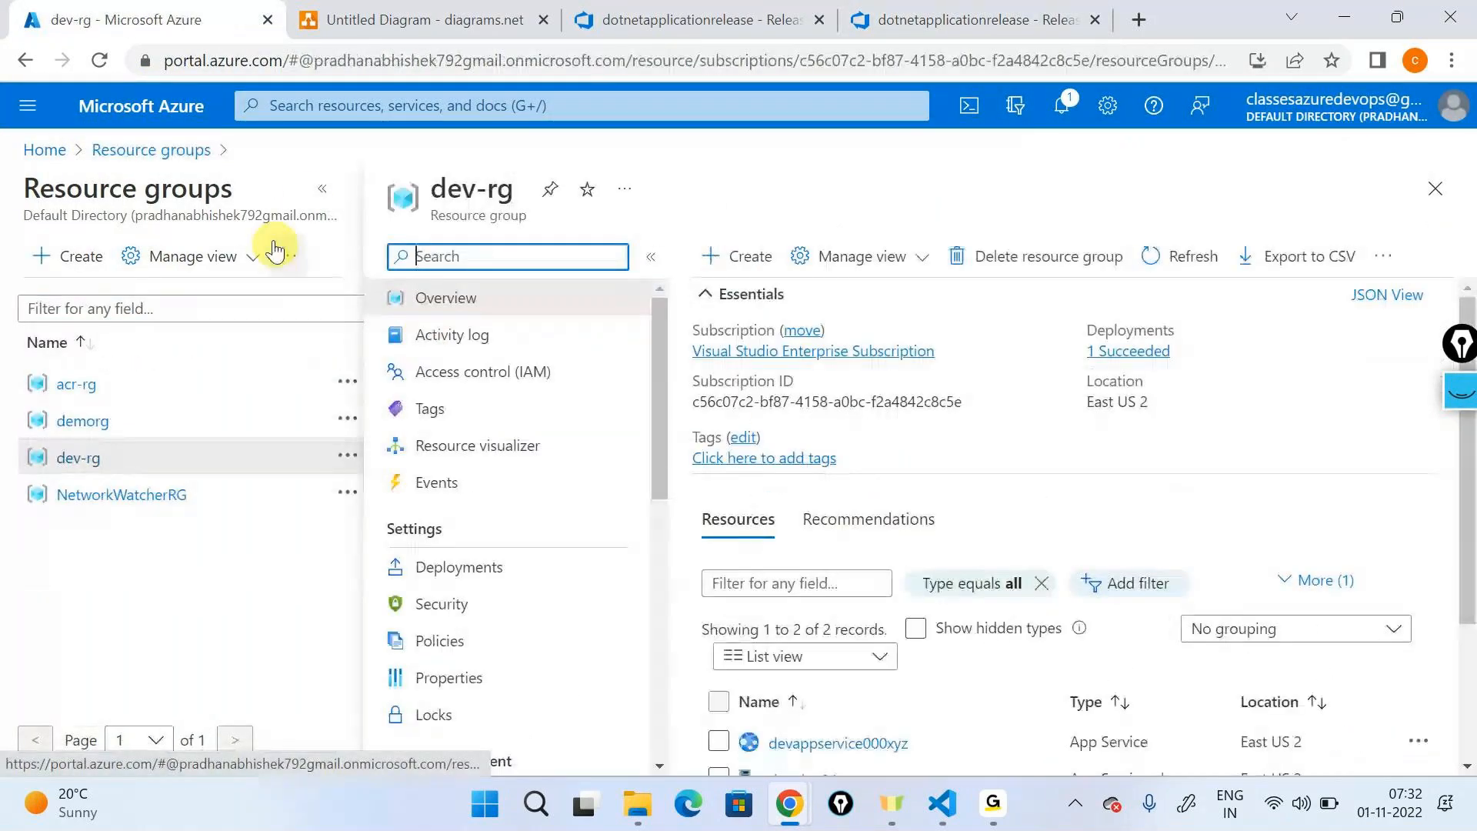
left_click(321, 189)
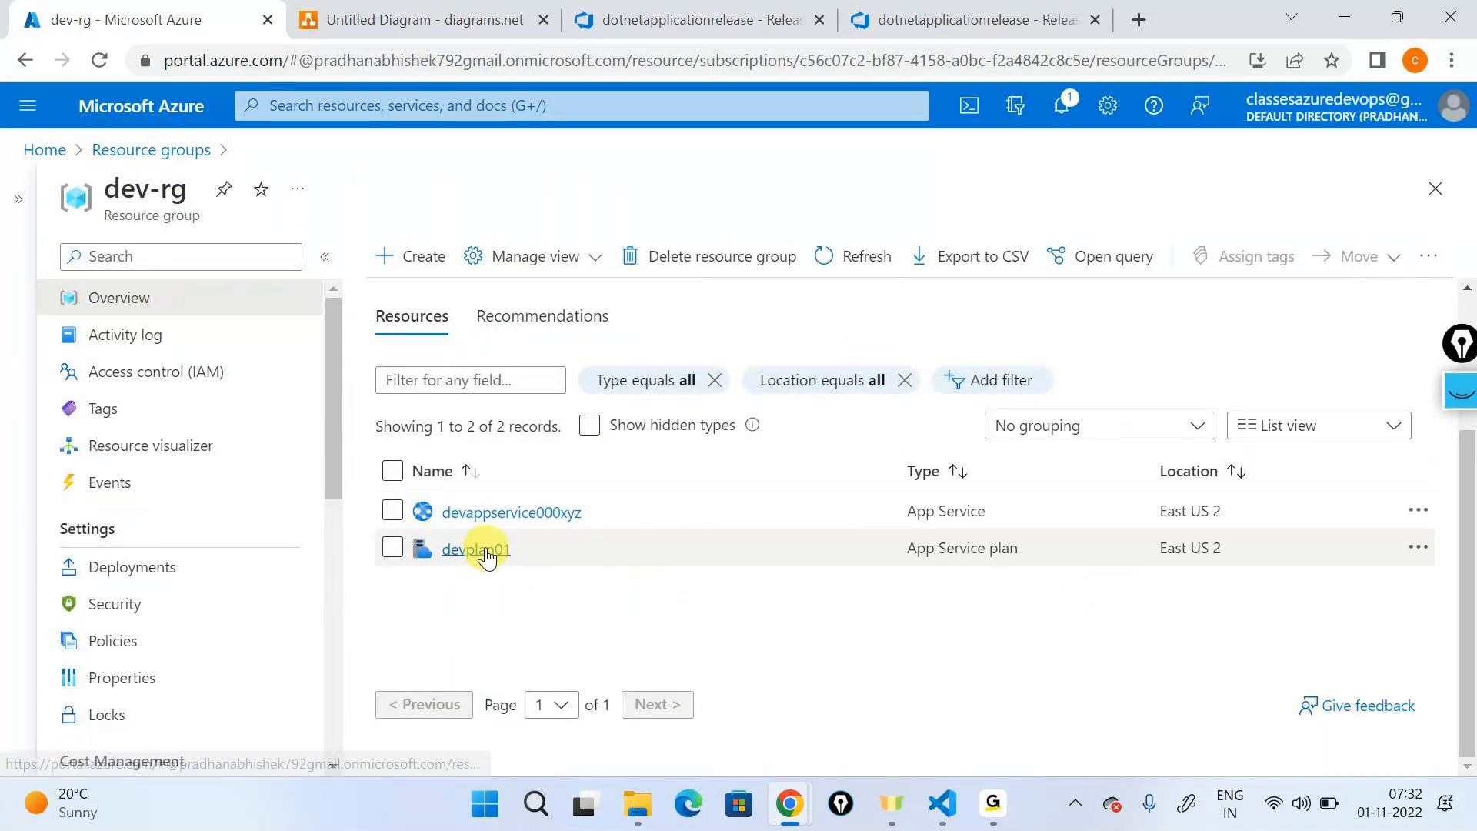
left_click(468, 520)
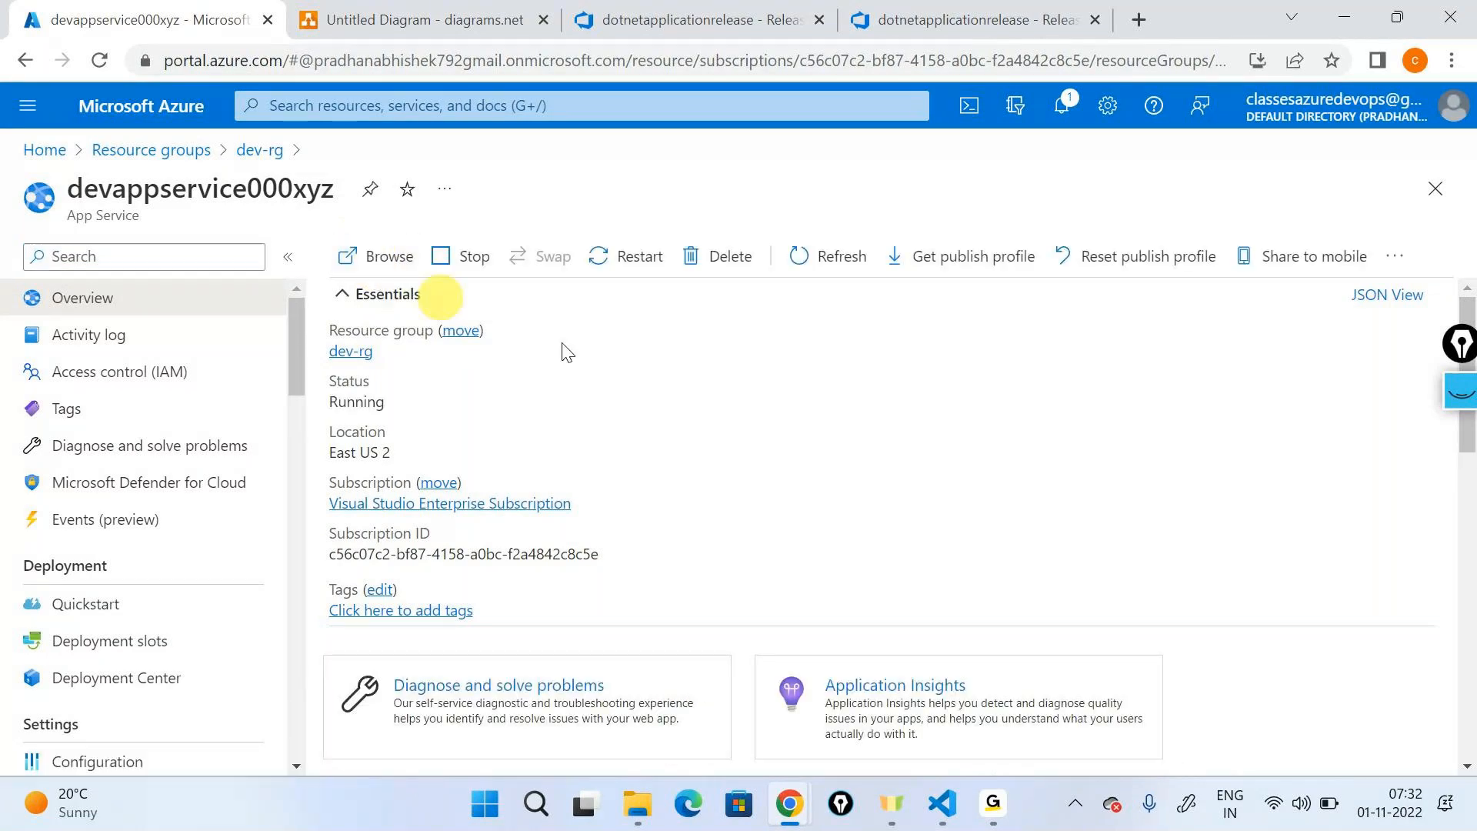
- Browse to the devappservice000xyz web app and check the deployed home page
left_click(375, 259)
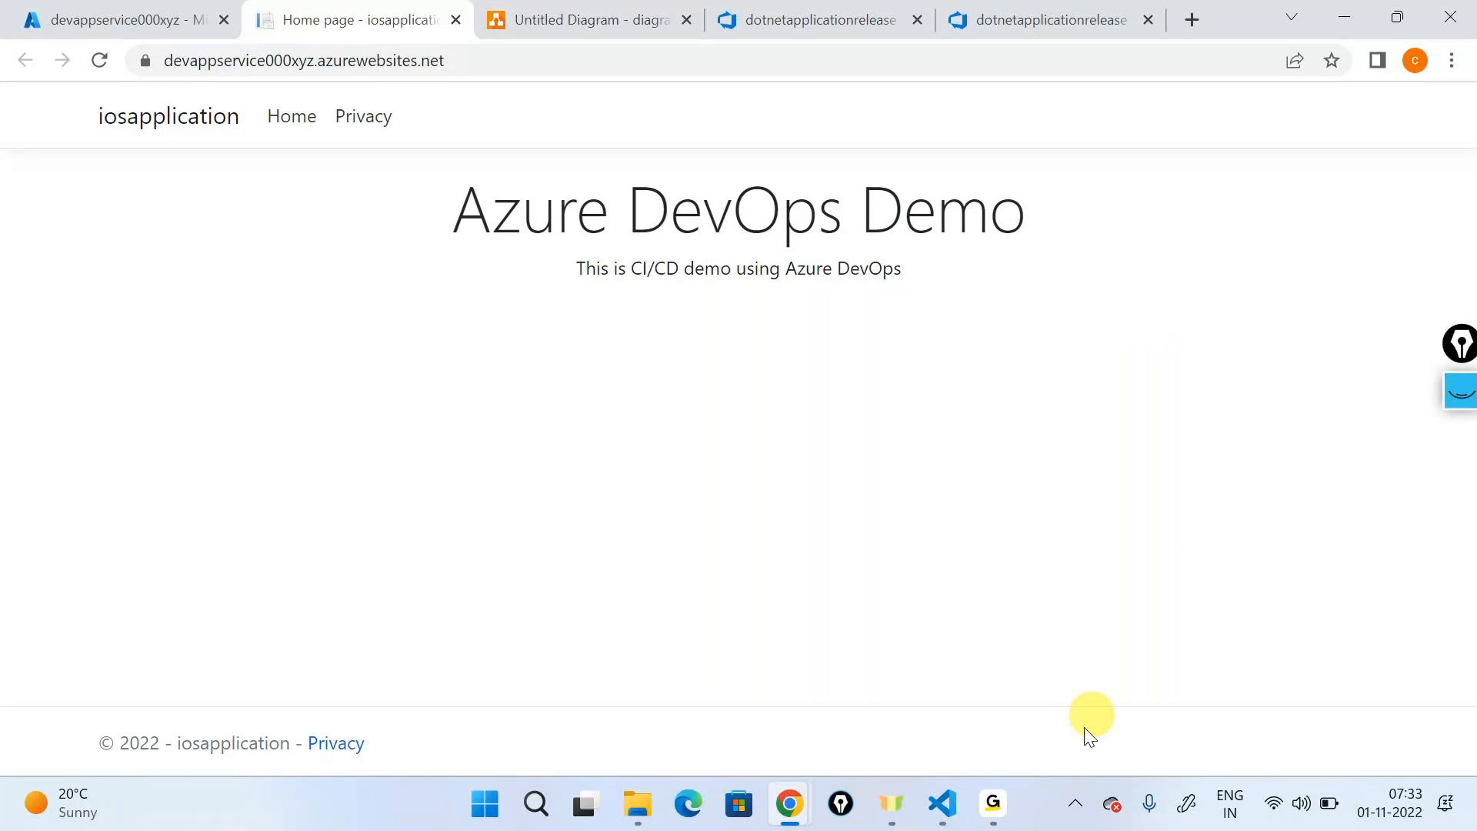
mouse_move(993, 803)
left_click(1016, 626)
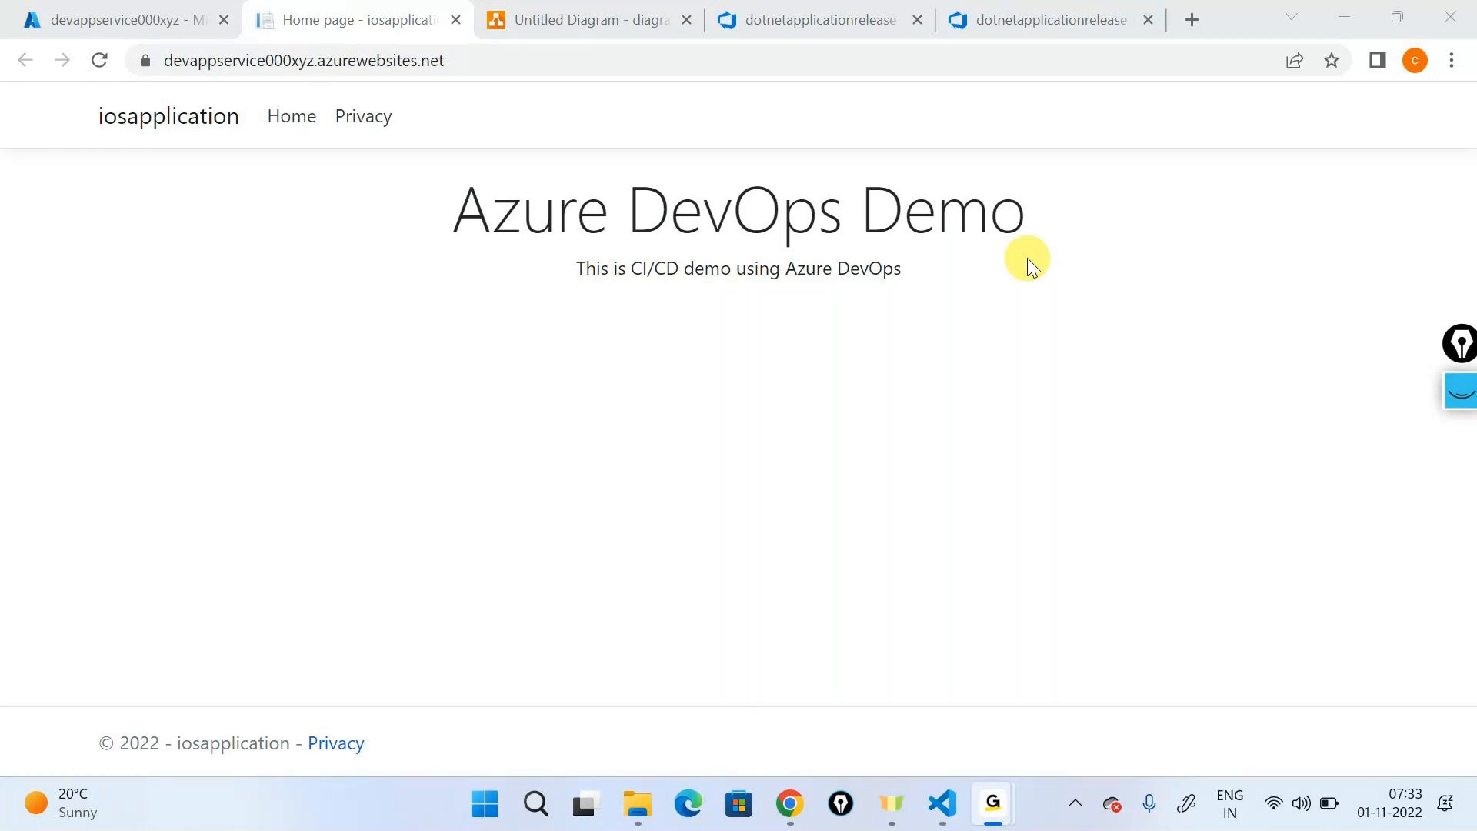
left_click(720, 279)
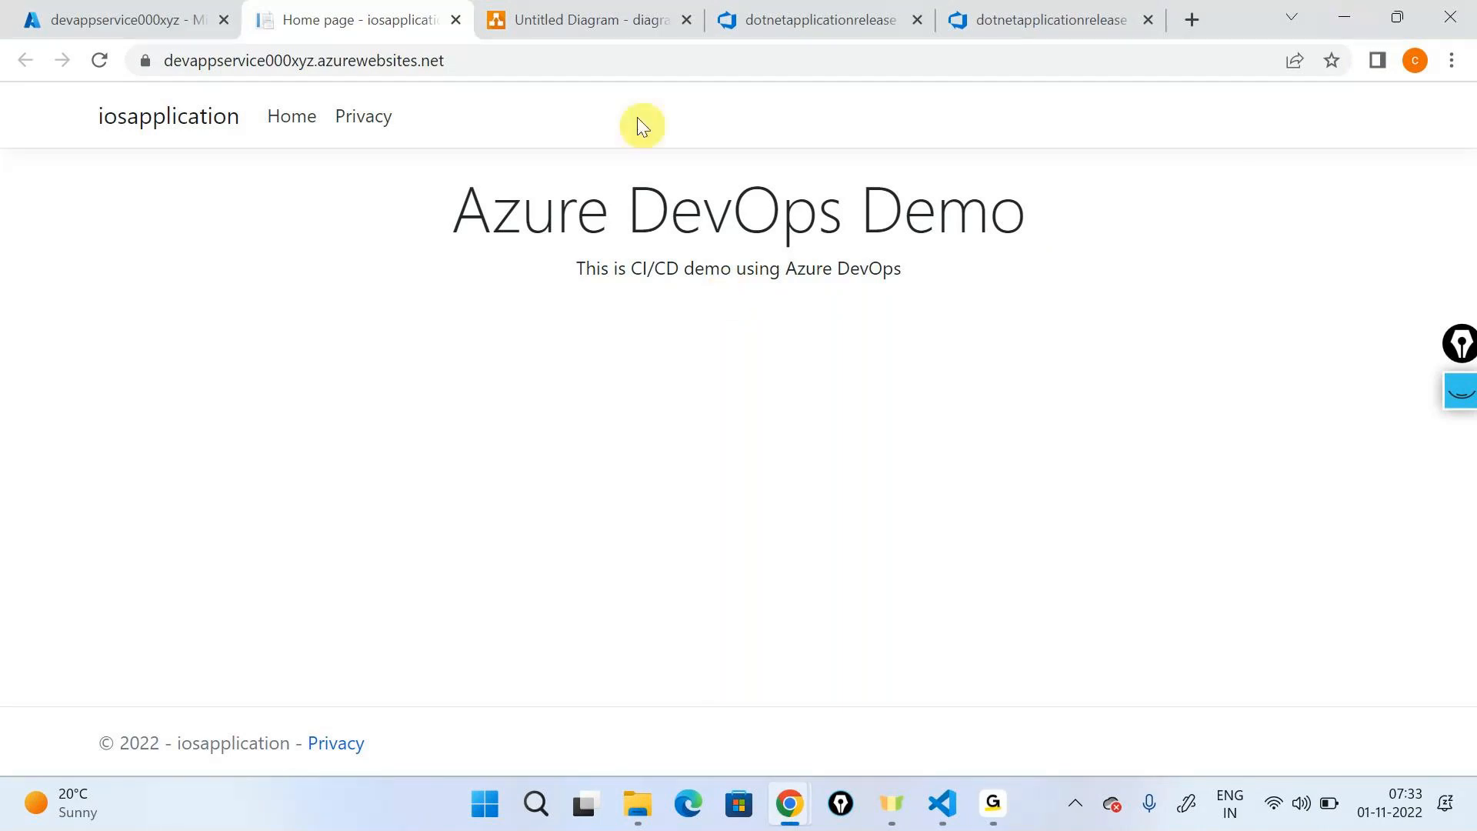
- Return to Azure DevOps and open the iosapplication folder in the repository files on the develop branch
left_click(954, 11)
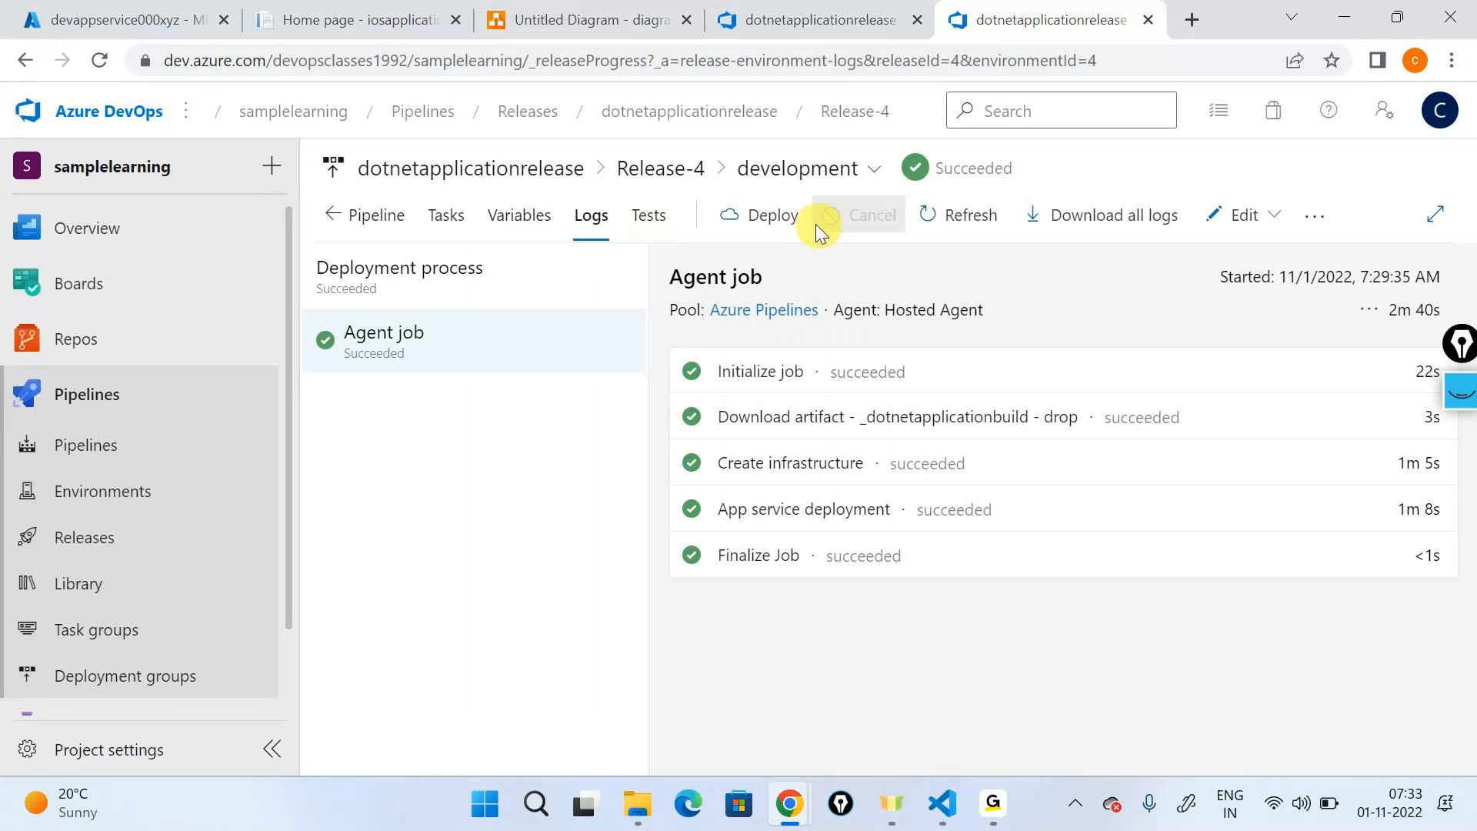
mouse_move(128, 336)
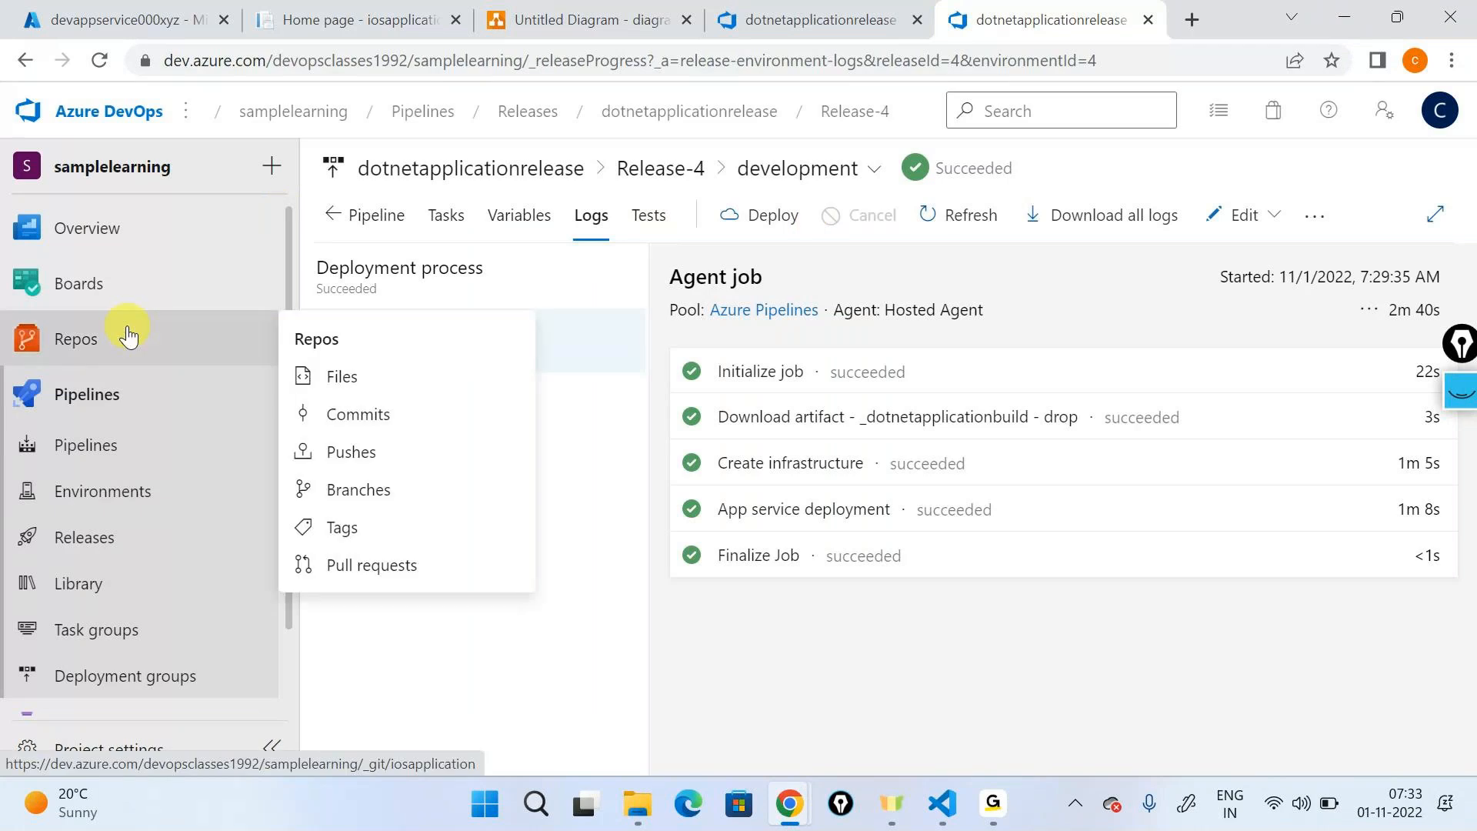
left_click(338, 376)
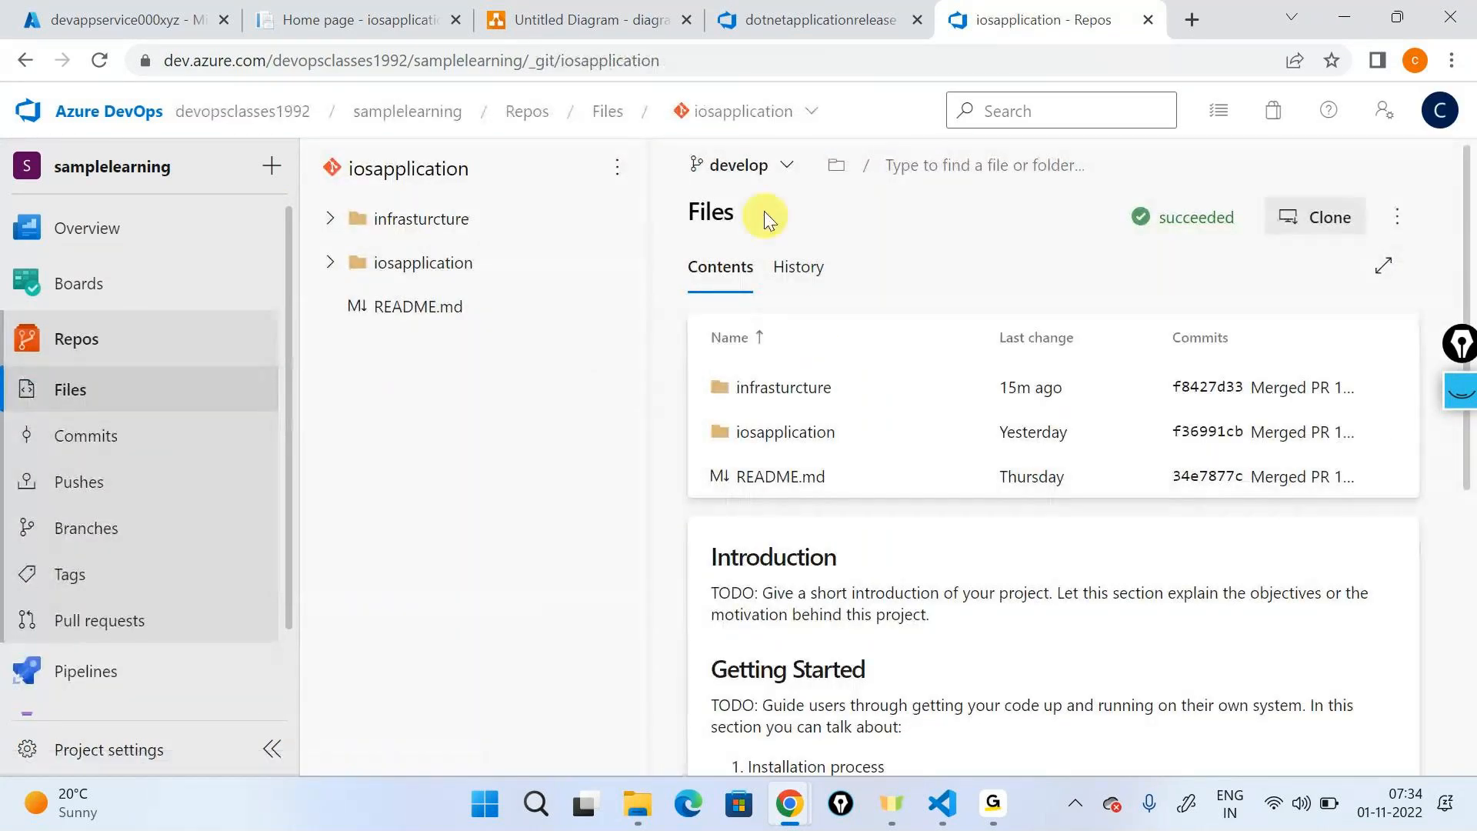
left_click(737, 429)
- Create a branch from develop named feature/ plus the developer's first name and -change-iactest, with a work item linked
left_click(739, 164)
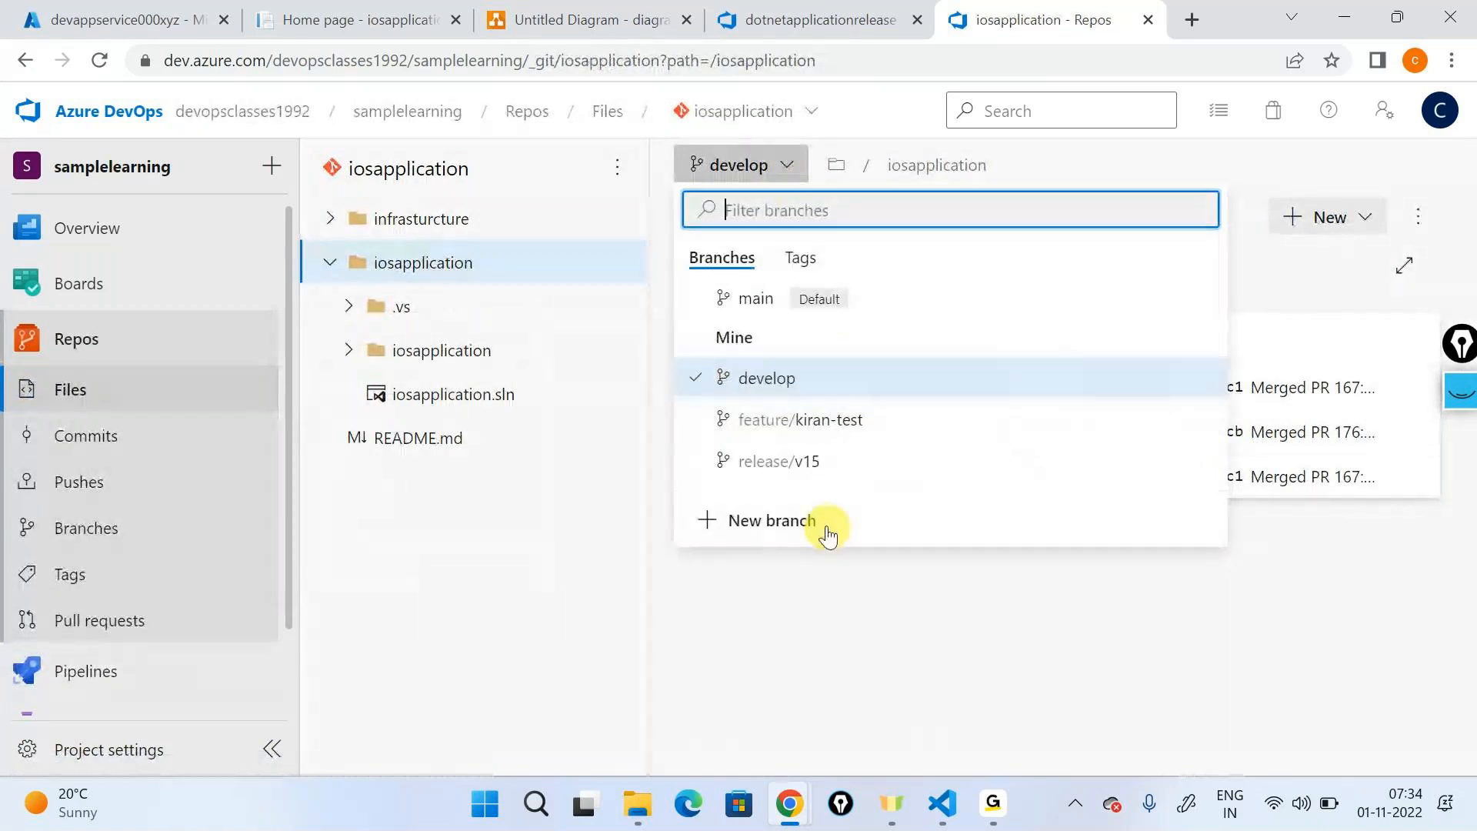
left_click(827, 533)
type("f")
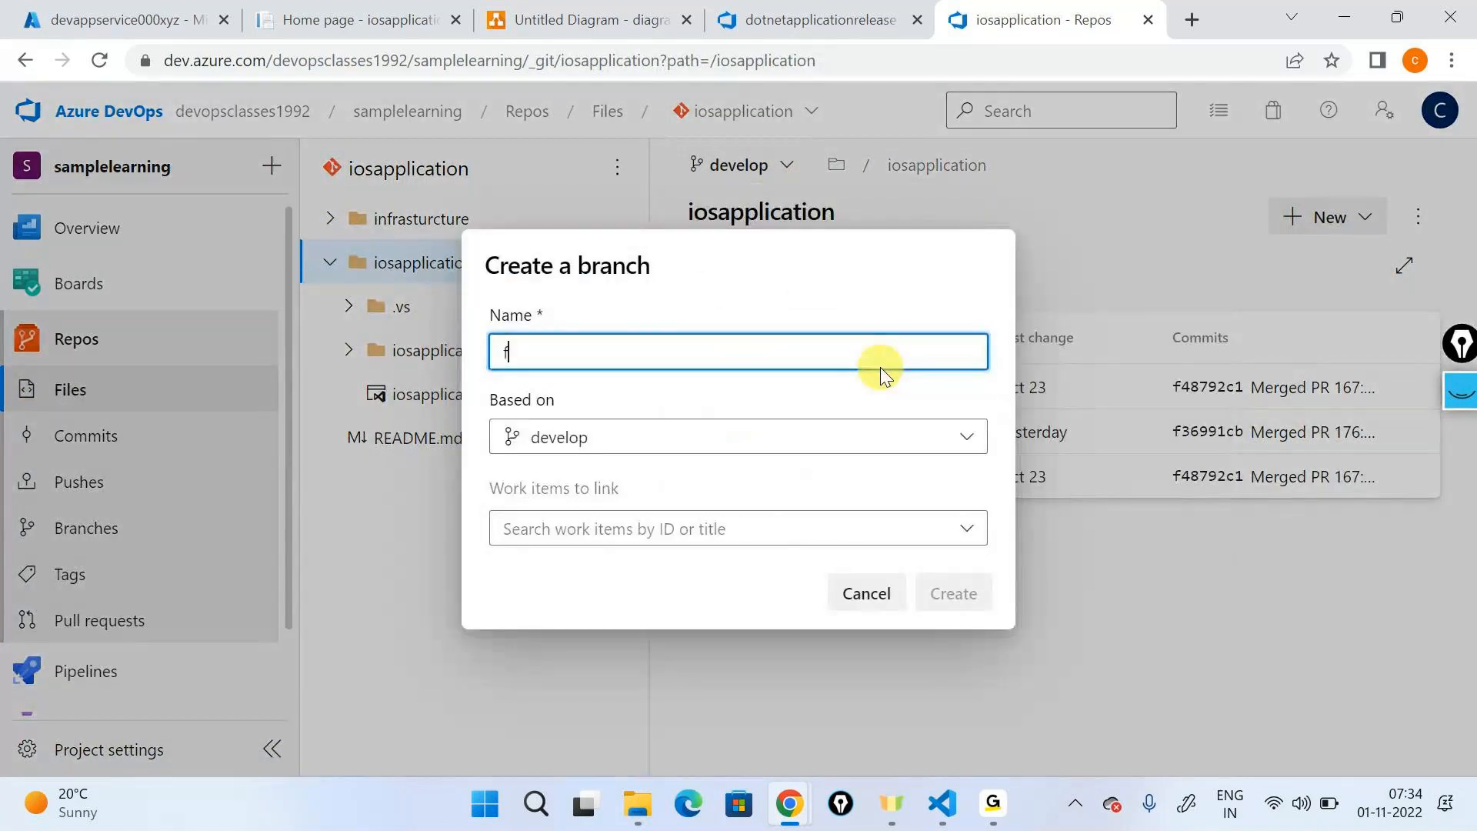
type("eatu")
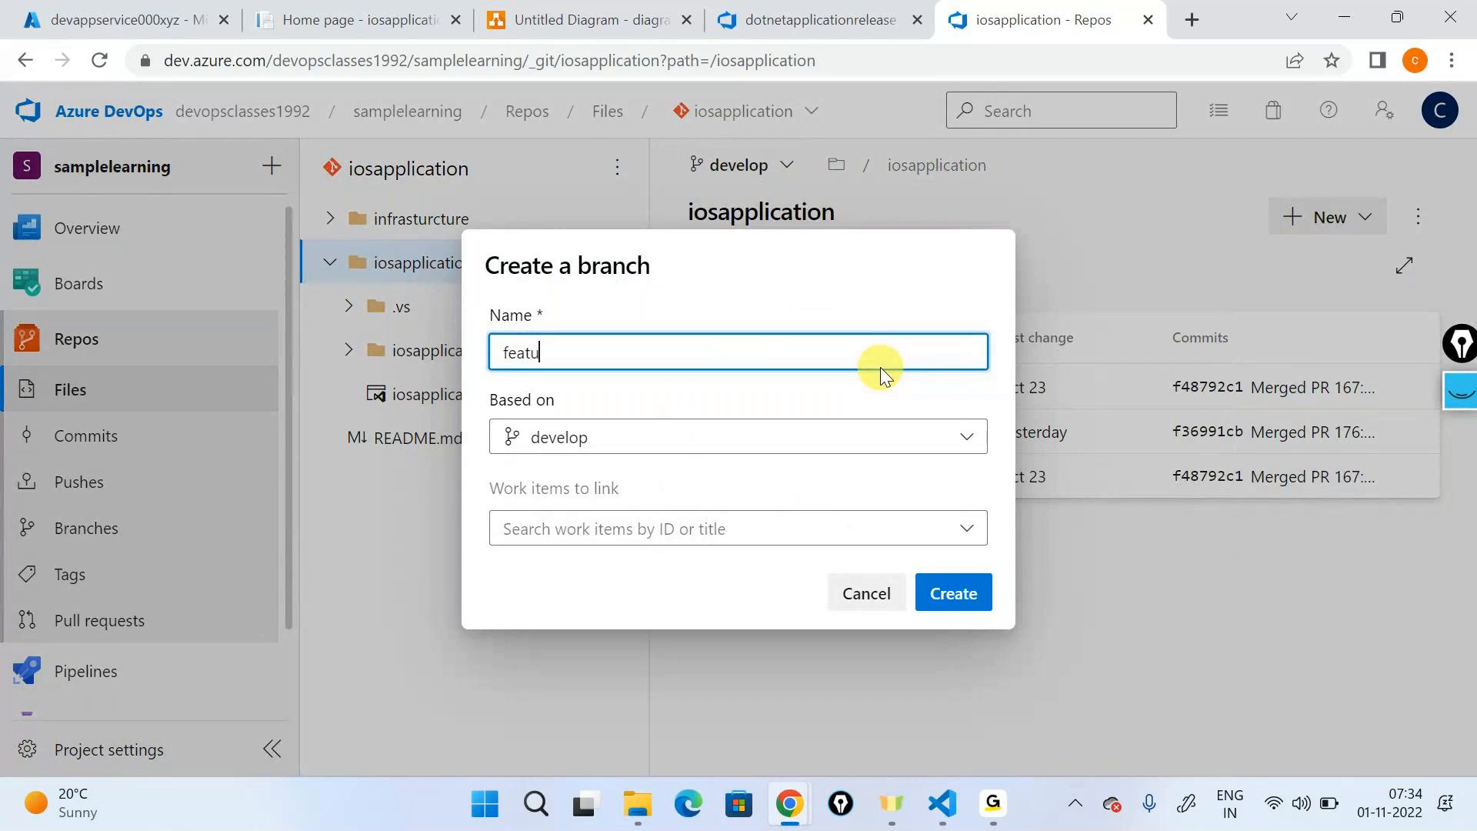
type("re/kiran")
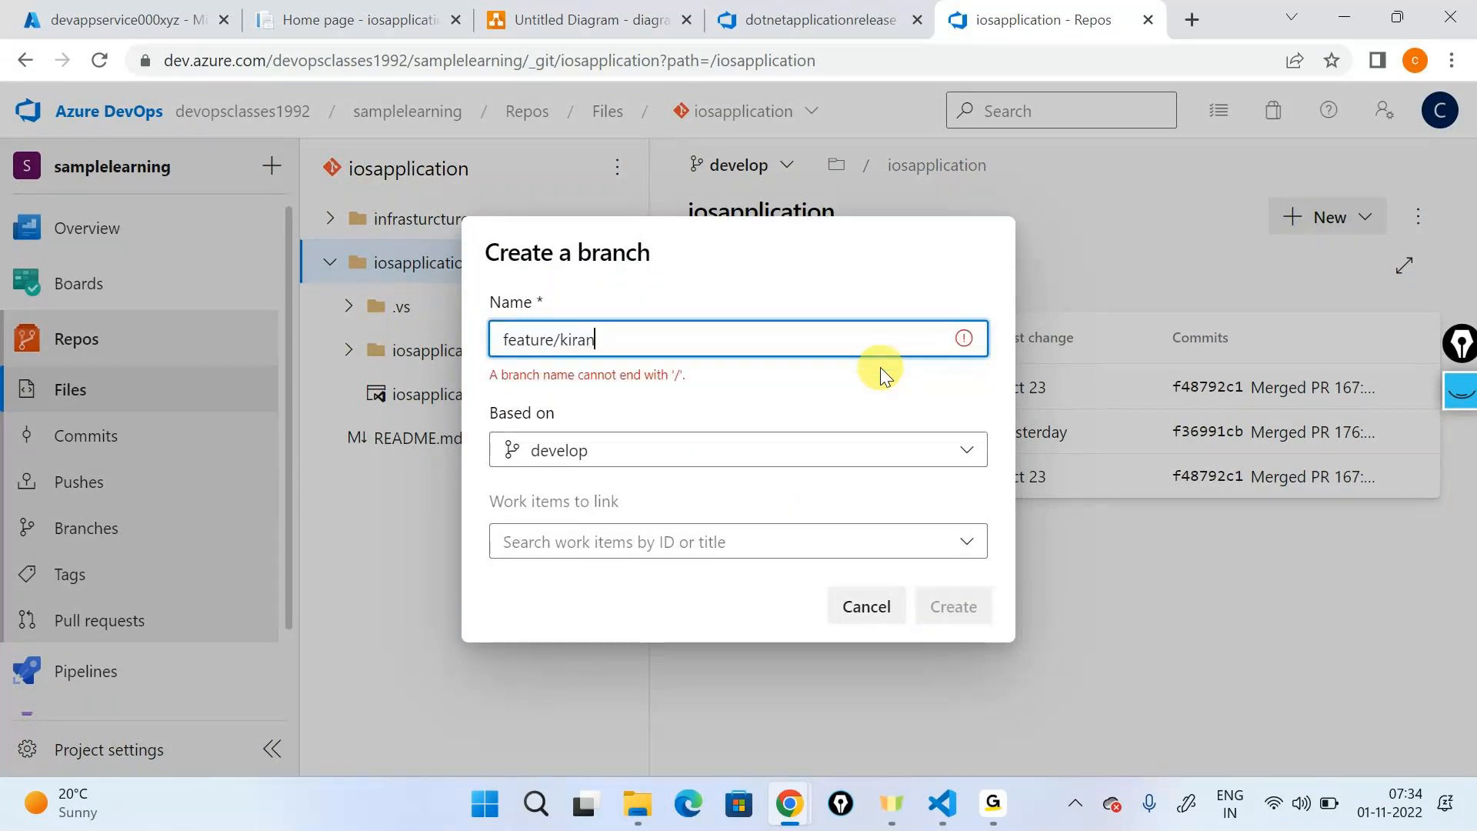
type("-chang")
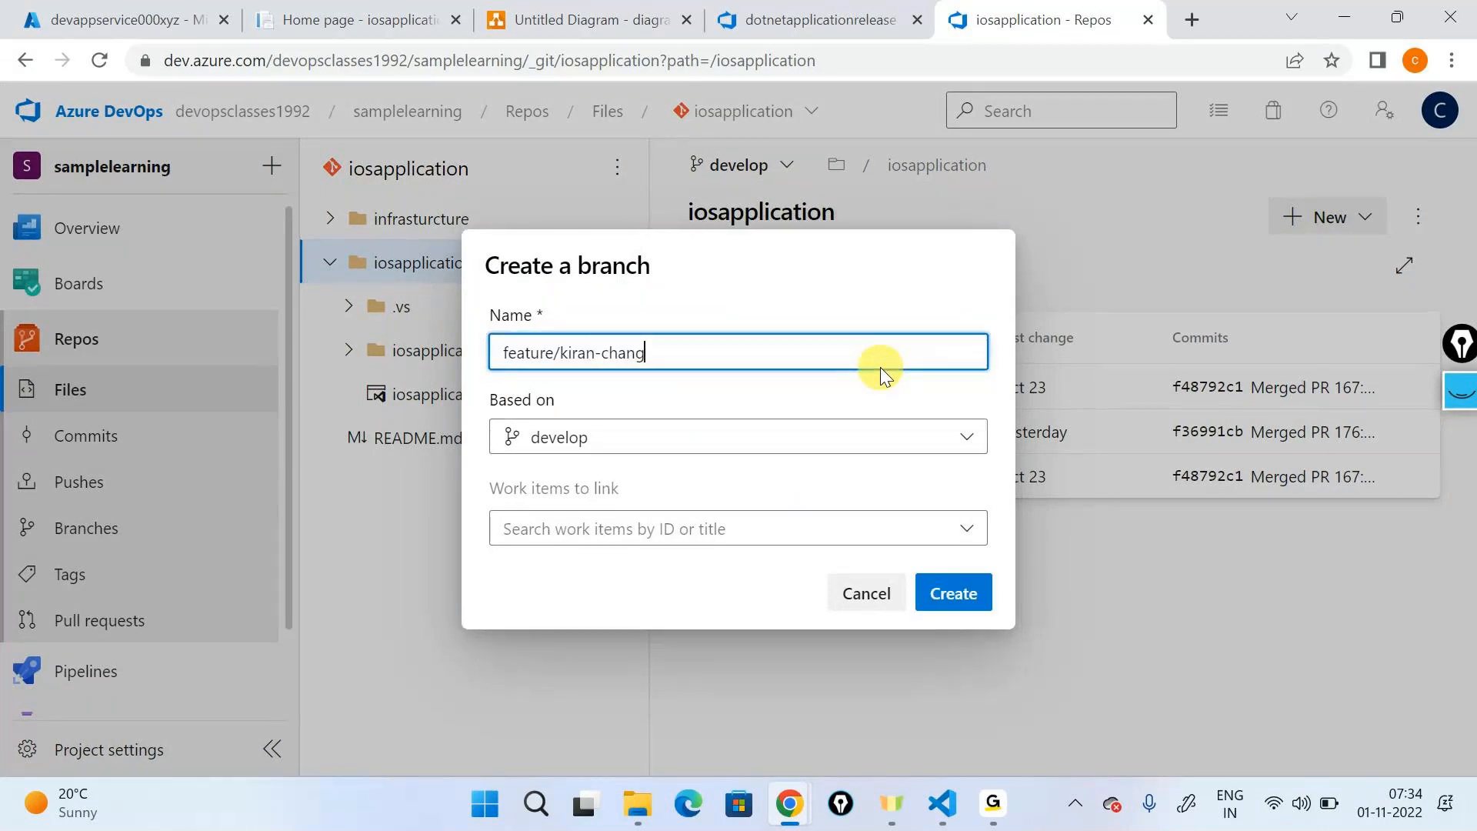
type("e-iactest")
left_click(912, 523)
left_click(622, 577)
left_click(954, 593)
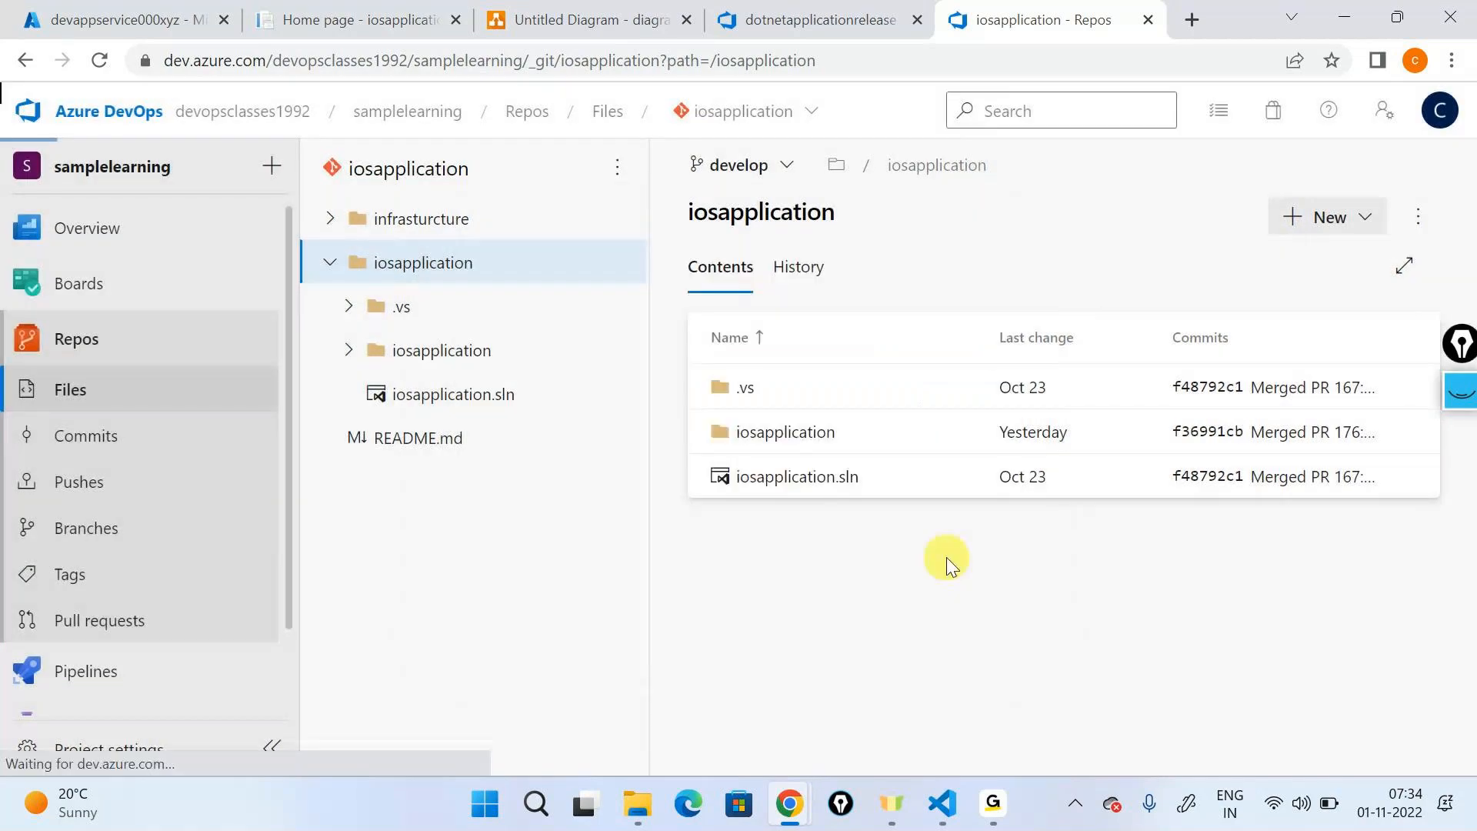
- Open Index.cshtml in the inner iosapplication/Pages folder on the new feature branch for editing
left_click(785, 432)
left_click(762, 432)
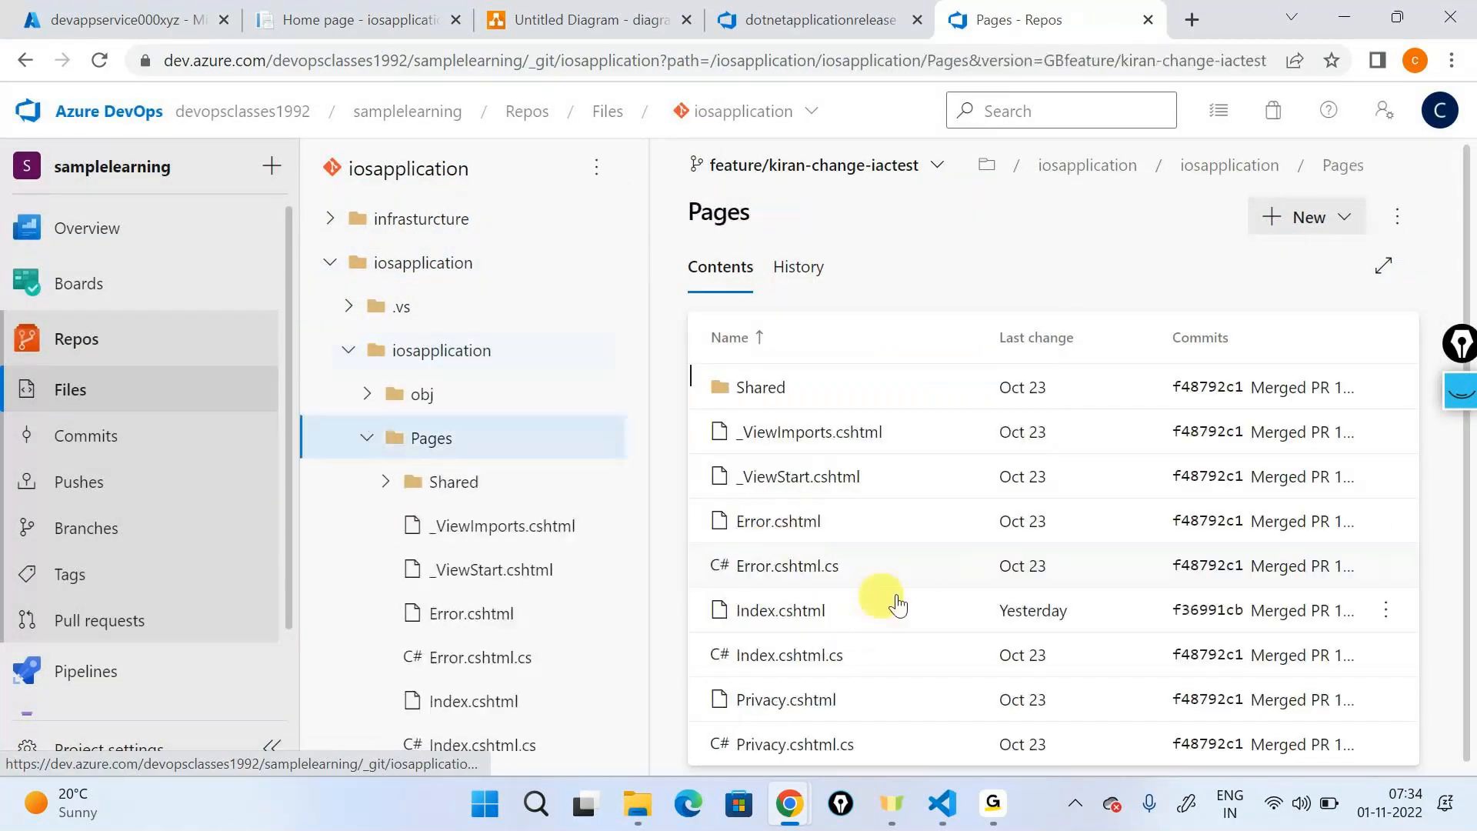
left_click(854, 611)
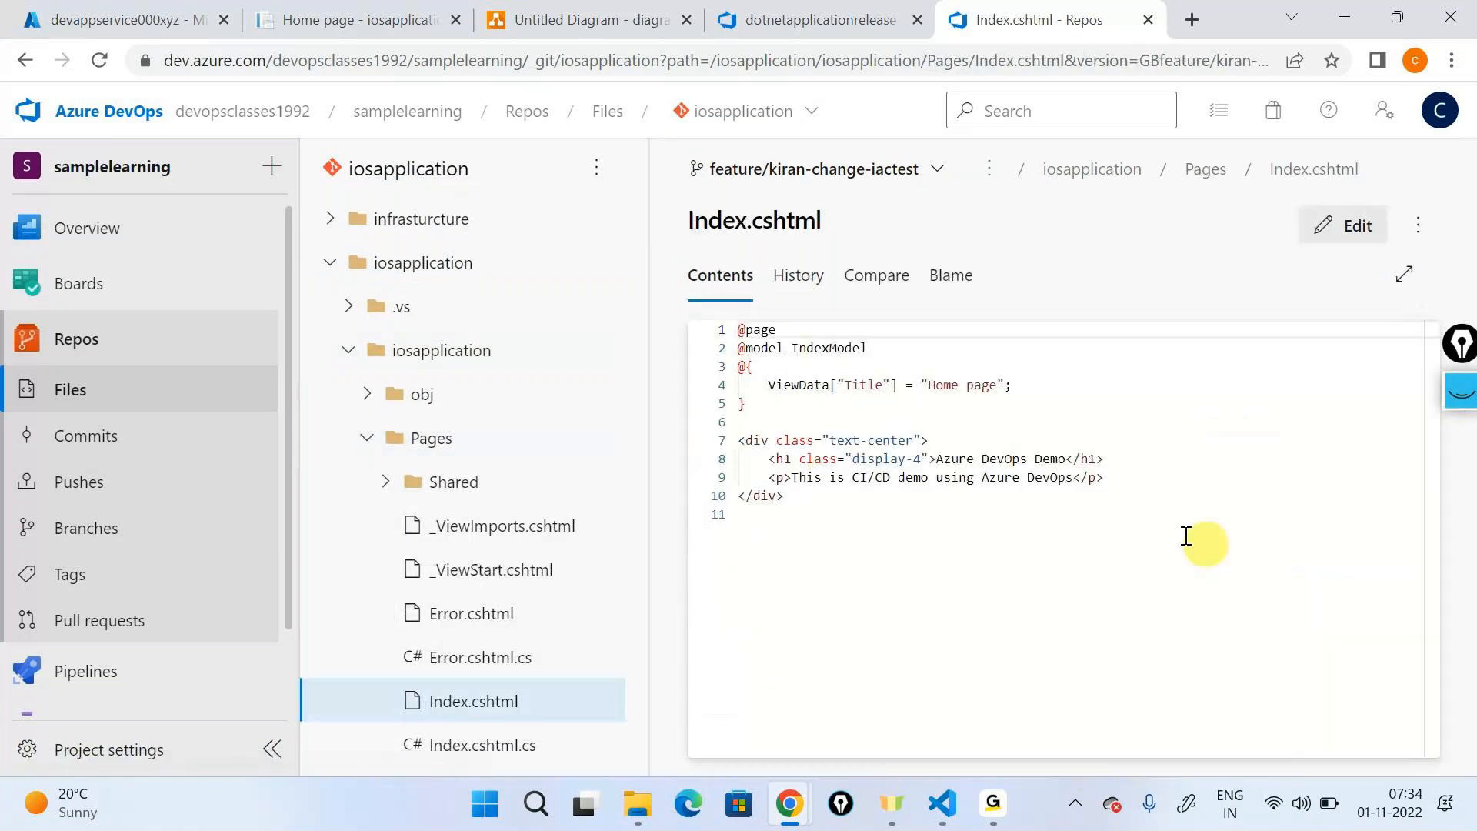
left_click(1324, 245)
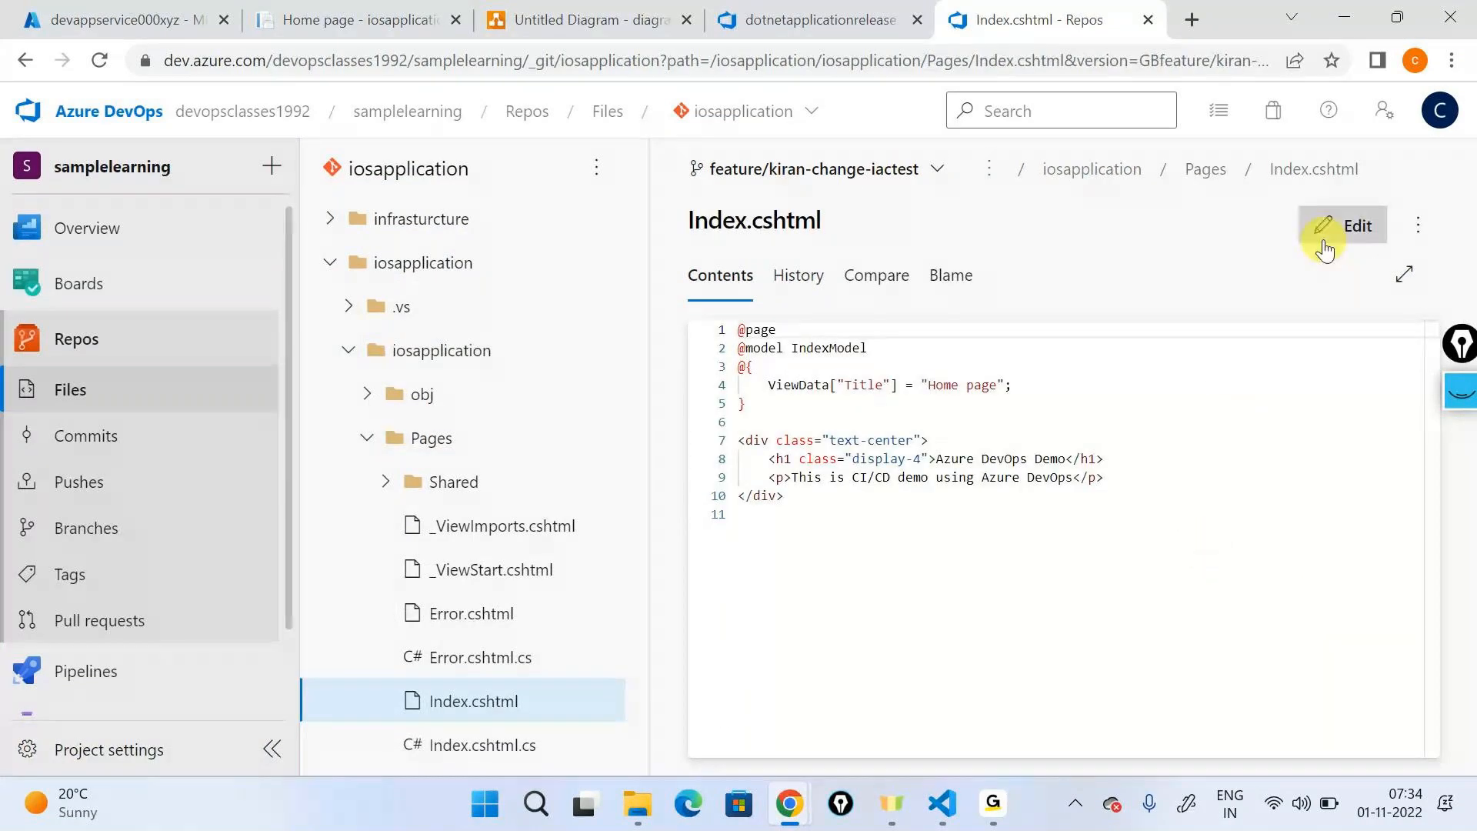
- Append "- Version 1" to the paragraph and the h1 heading in Index.cshtml and commit to the feature branch
left_click(1075, 474)
type("-  Ve")
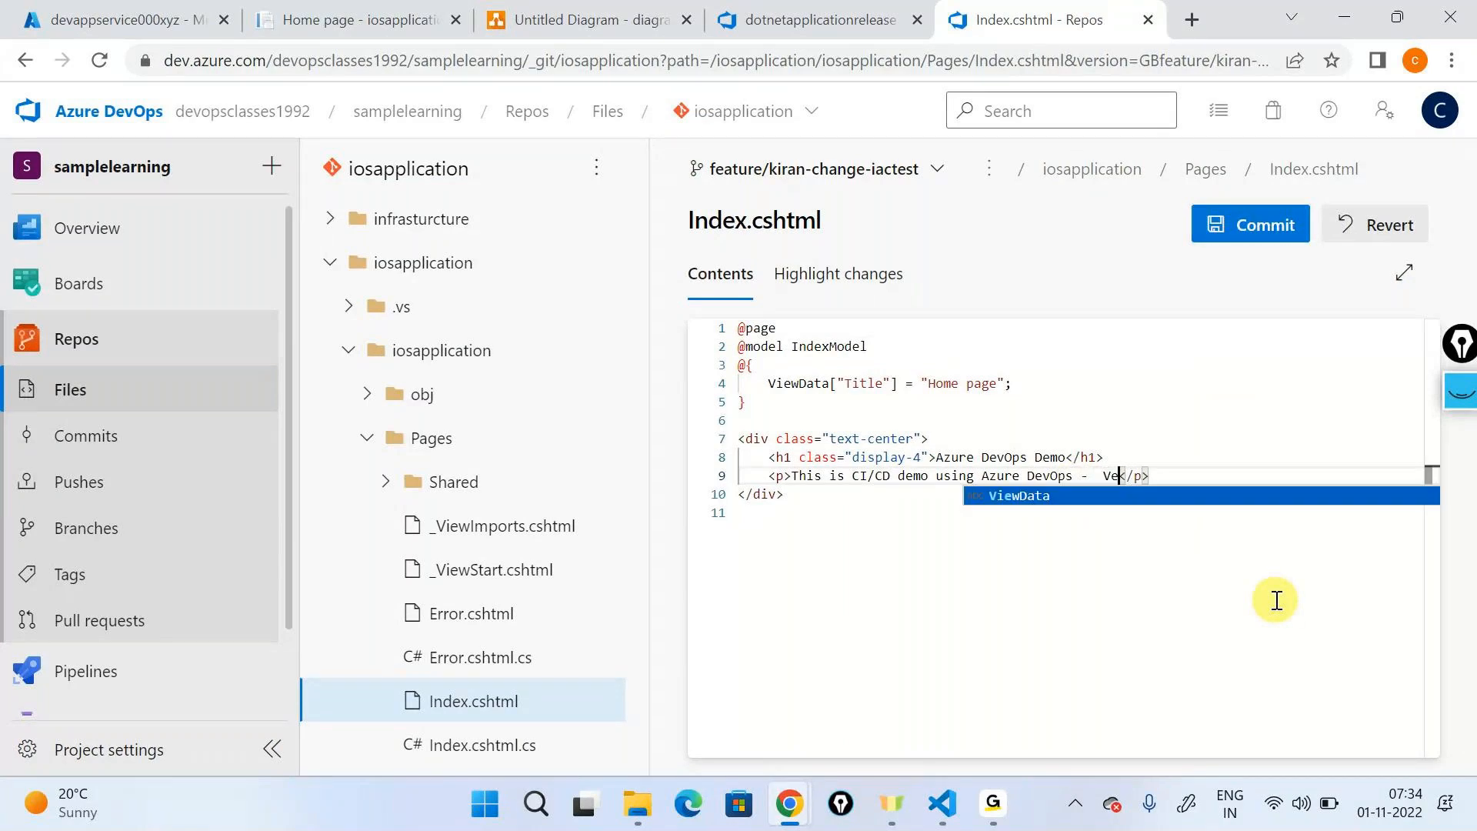
type("rsion 1")
left_click(1066, 458)
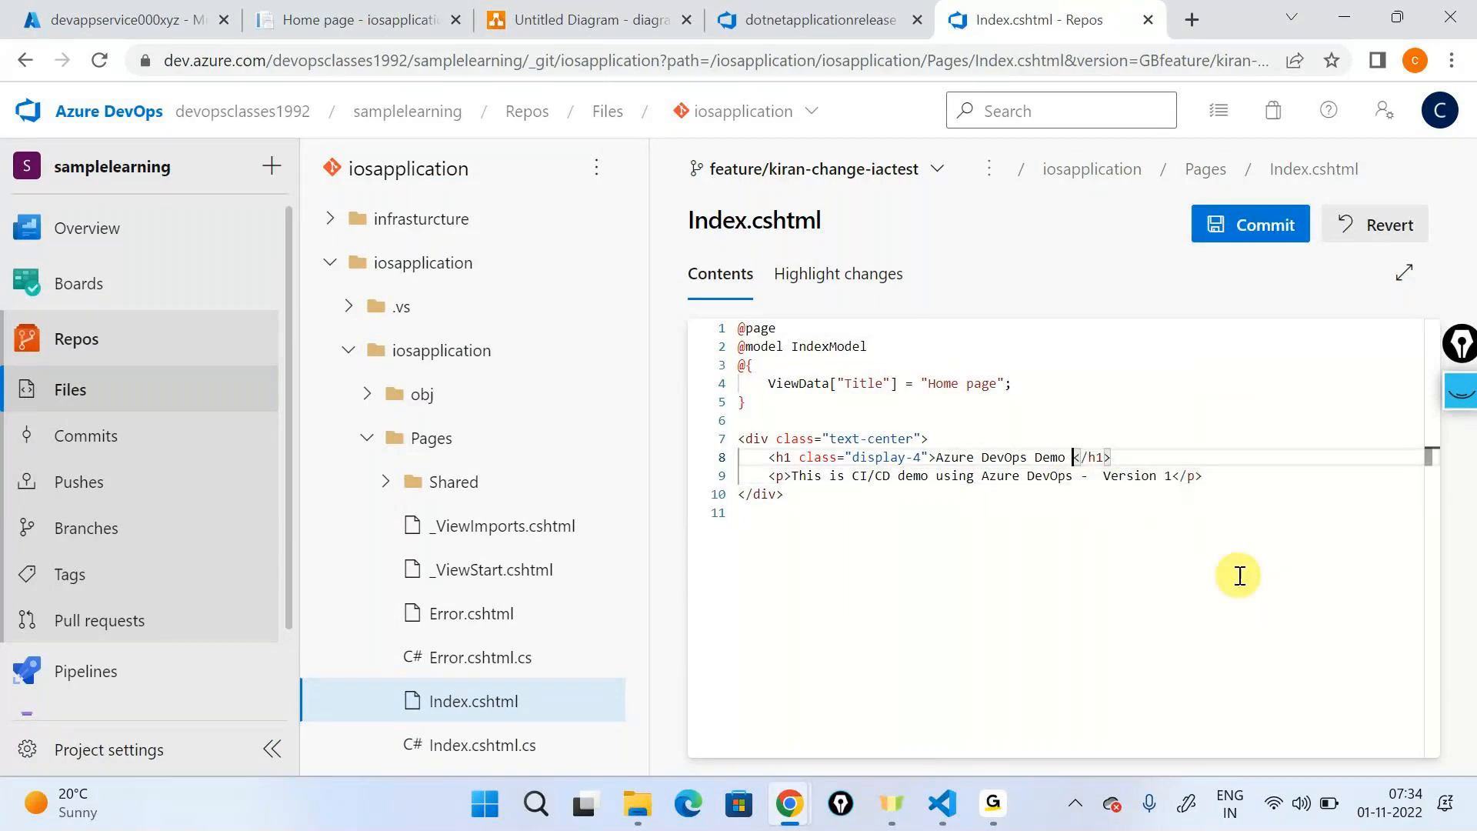
type("-  Ver")
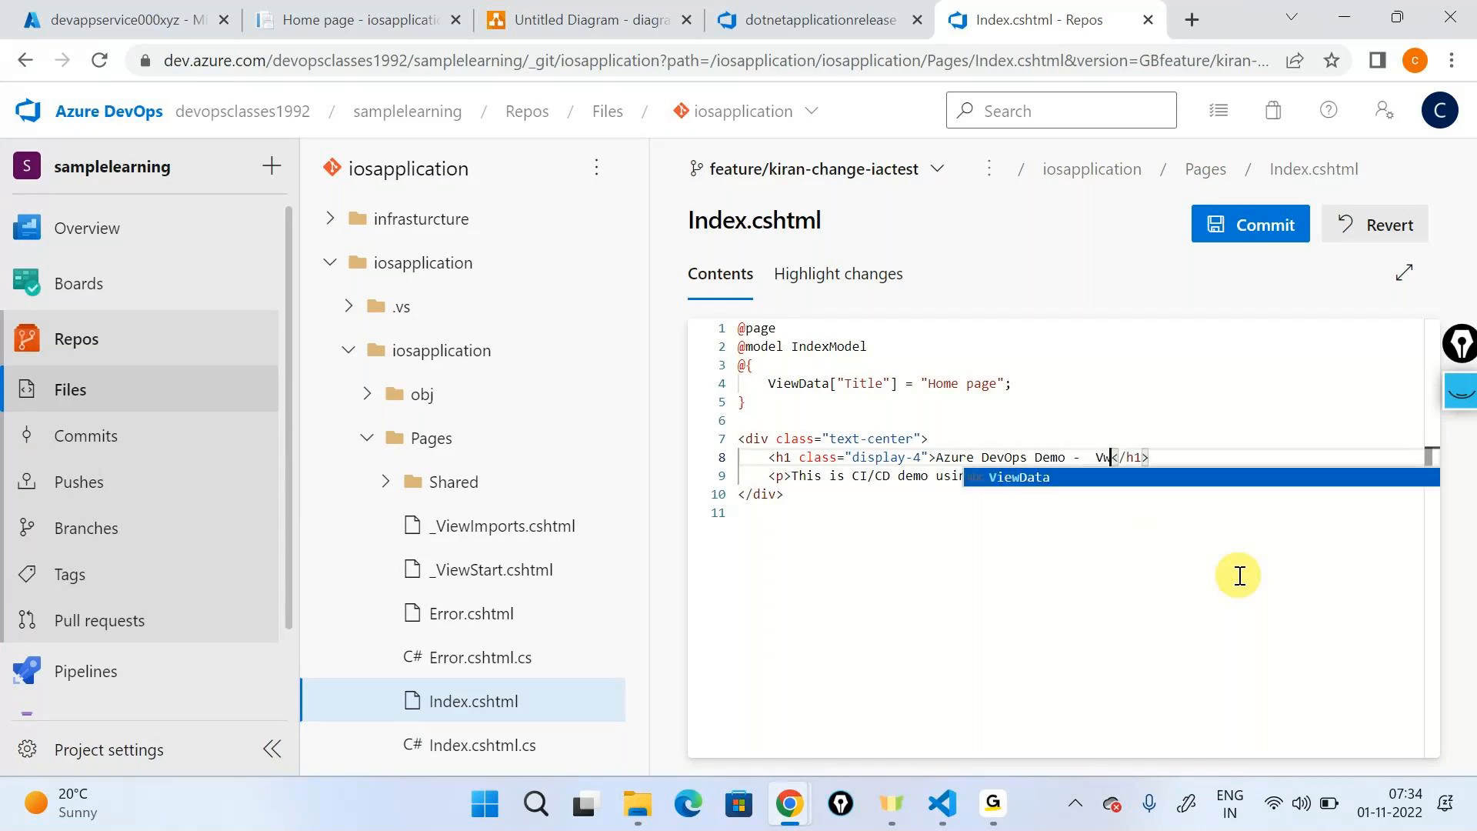
type("sion 1")
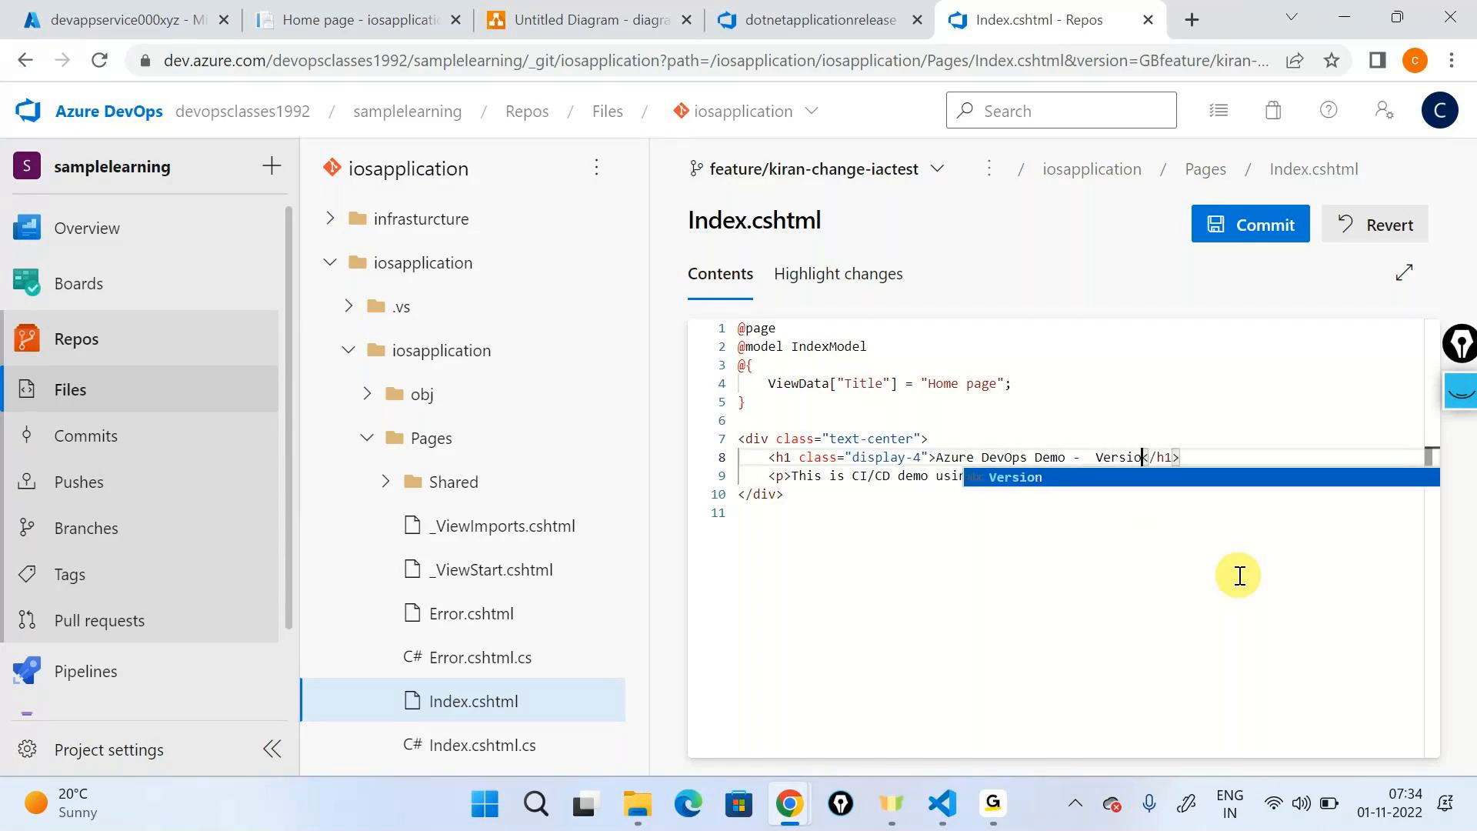
left_click(1248, 231)
left_click(1384, 718)
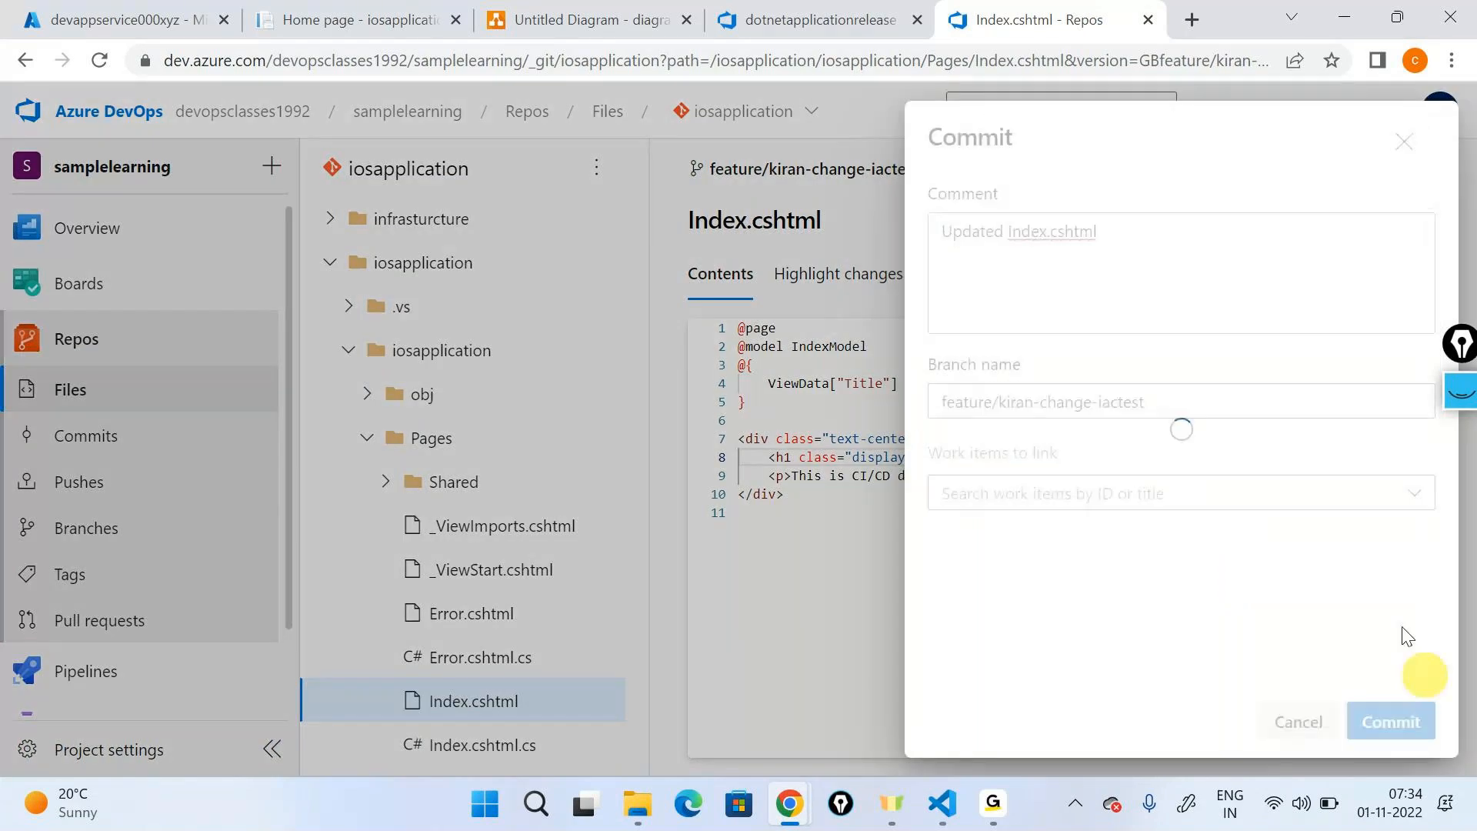
- Create a pull request from the feature branch into develop for the Index.cshtml update
left_click(1260, 379)
left_click(696, 227)
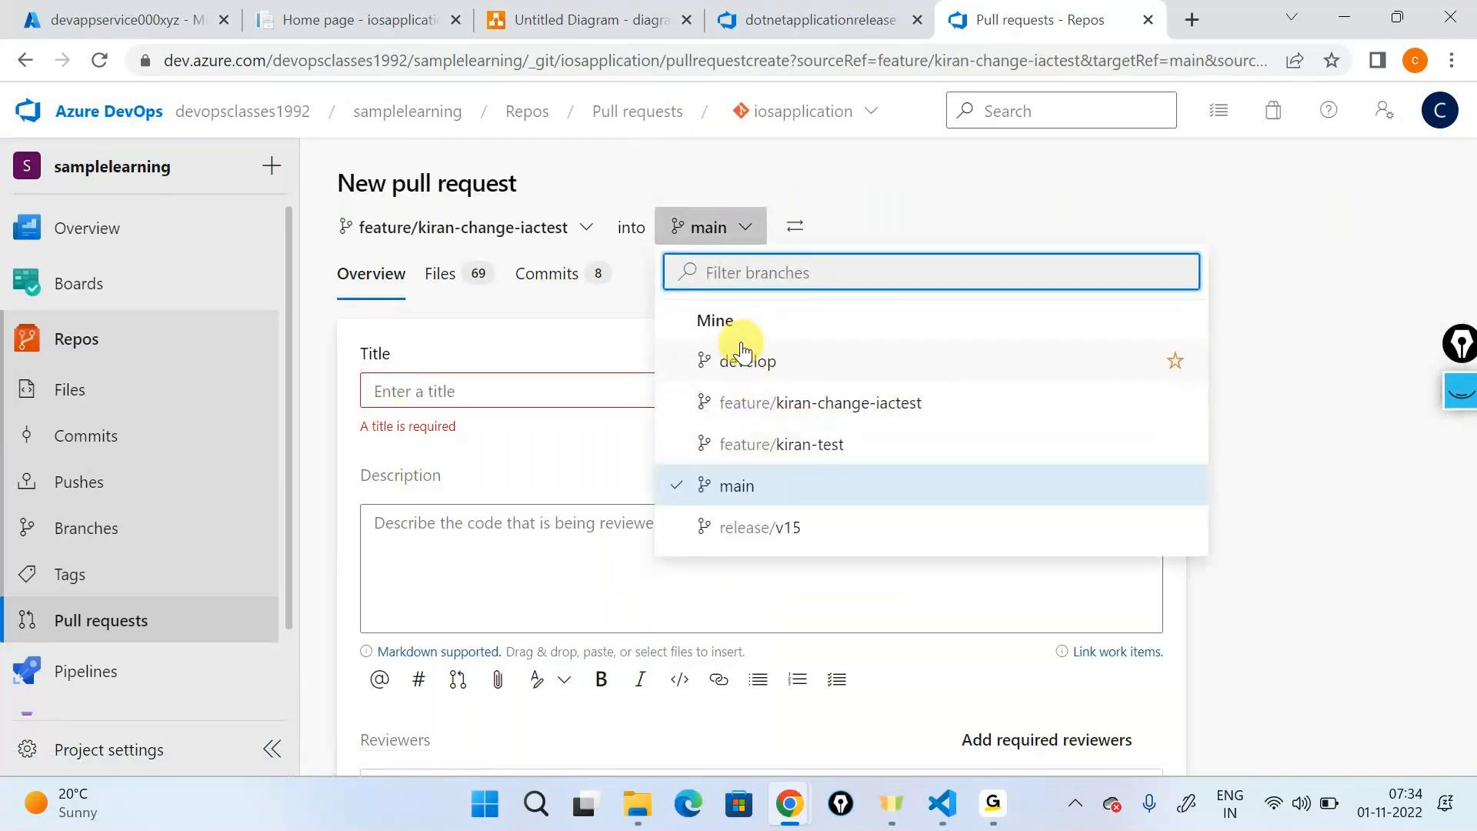
left_click(743, 359)
scroll(536, 380, "down", 5)
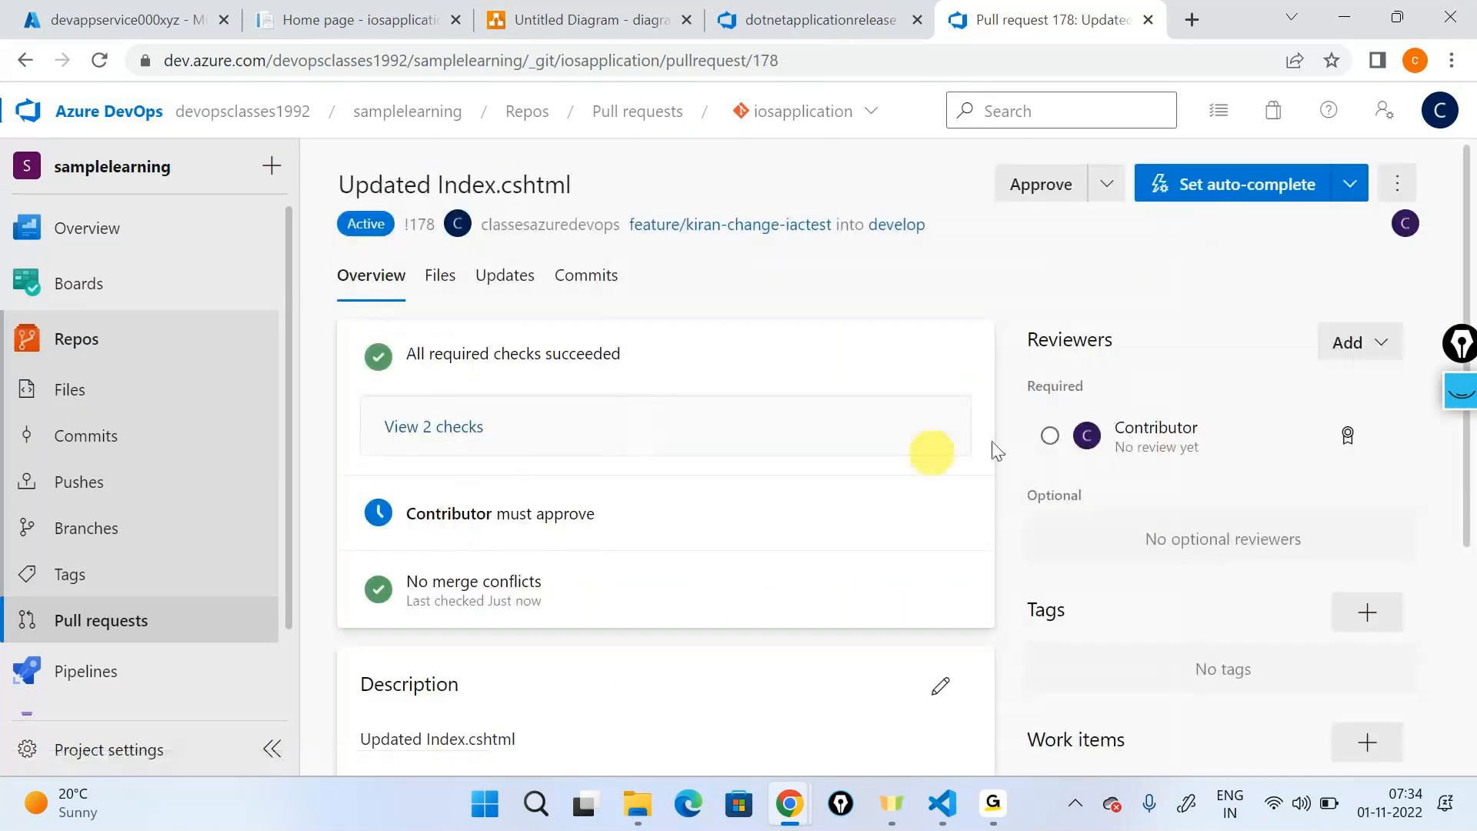
- Switch to the incognito browser window, open the "Updated Index.cshtml" pull request and approve it as the reviewer
key("alt+Tab")
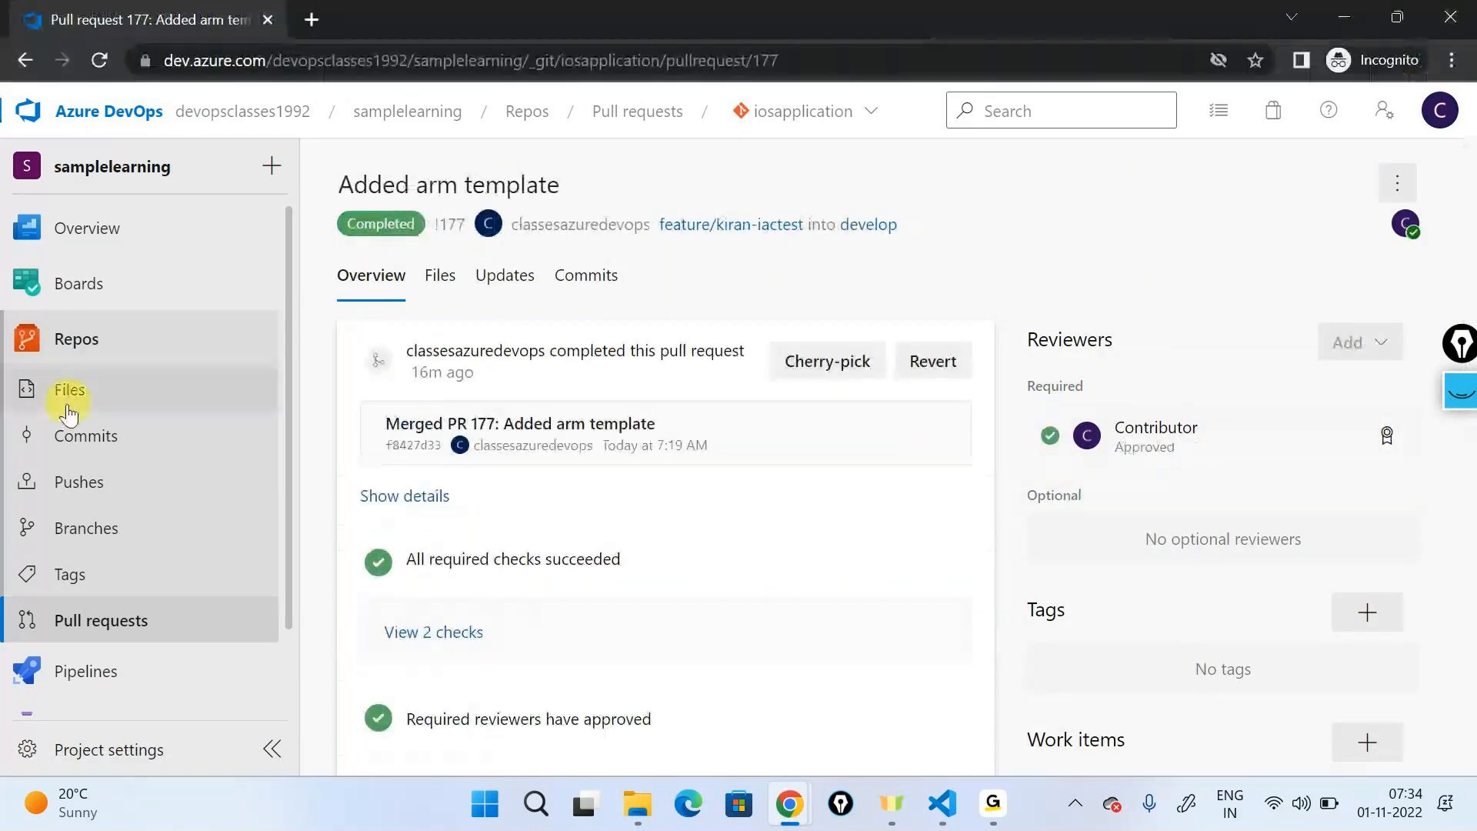
left_click(88, 620)
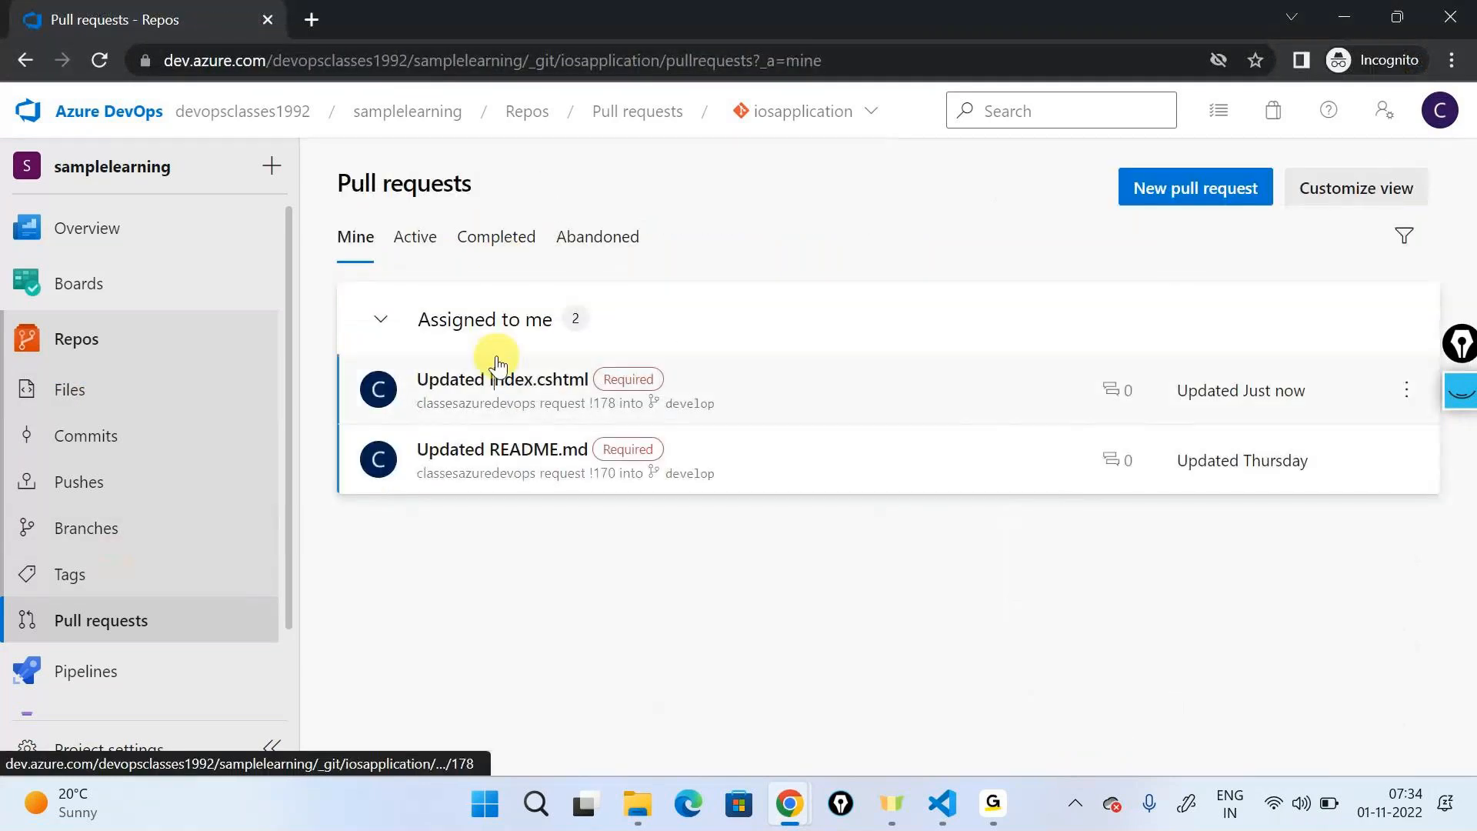
left_click(503, 371)
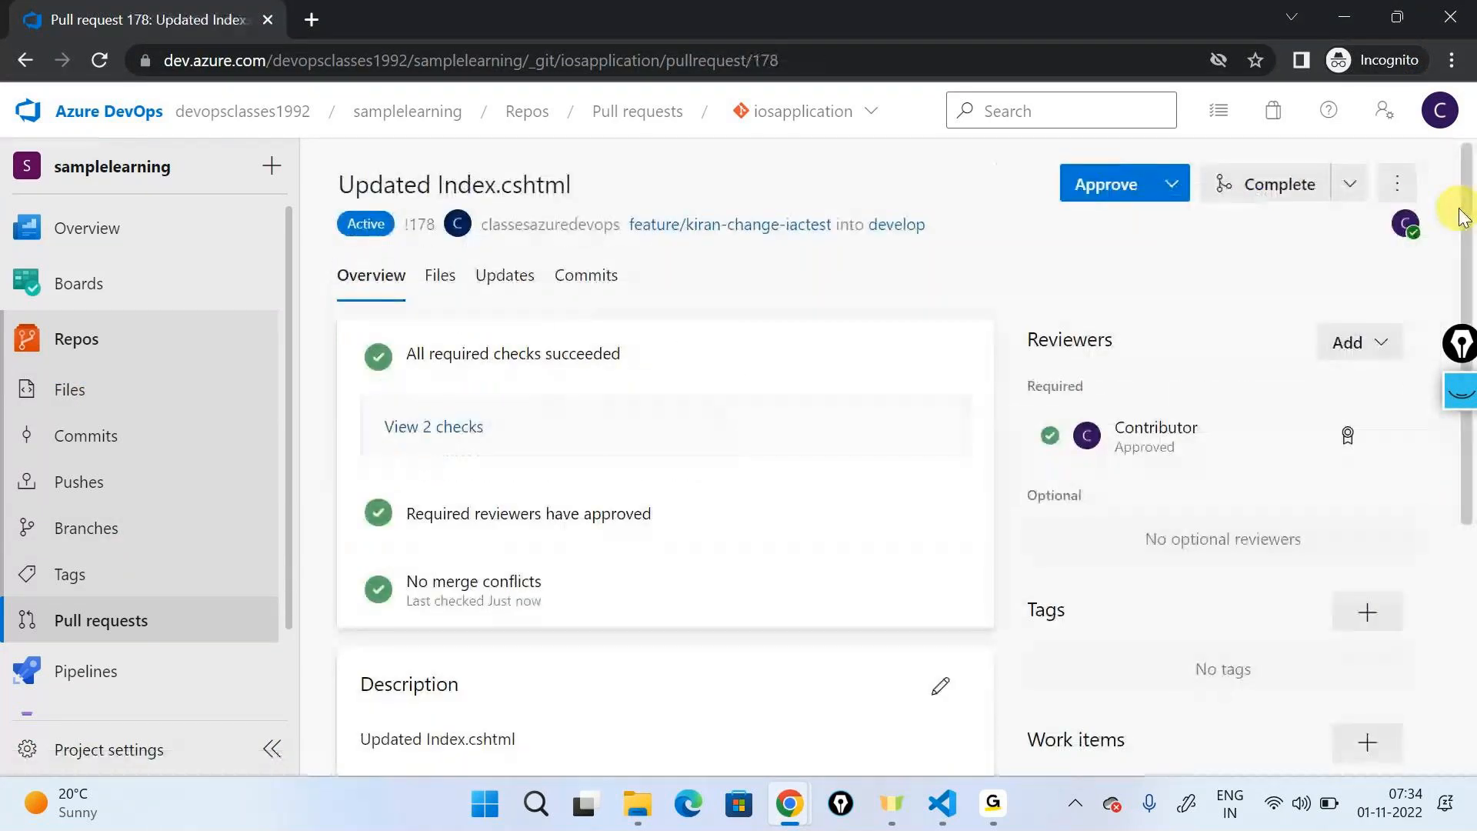
- Return to the main browser window and complete the "Updated Index.cshtml" pull request to merge it into develop
key("alt+Tab")
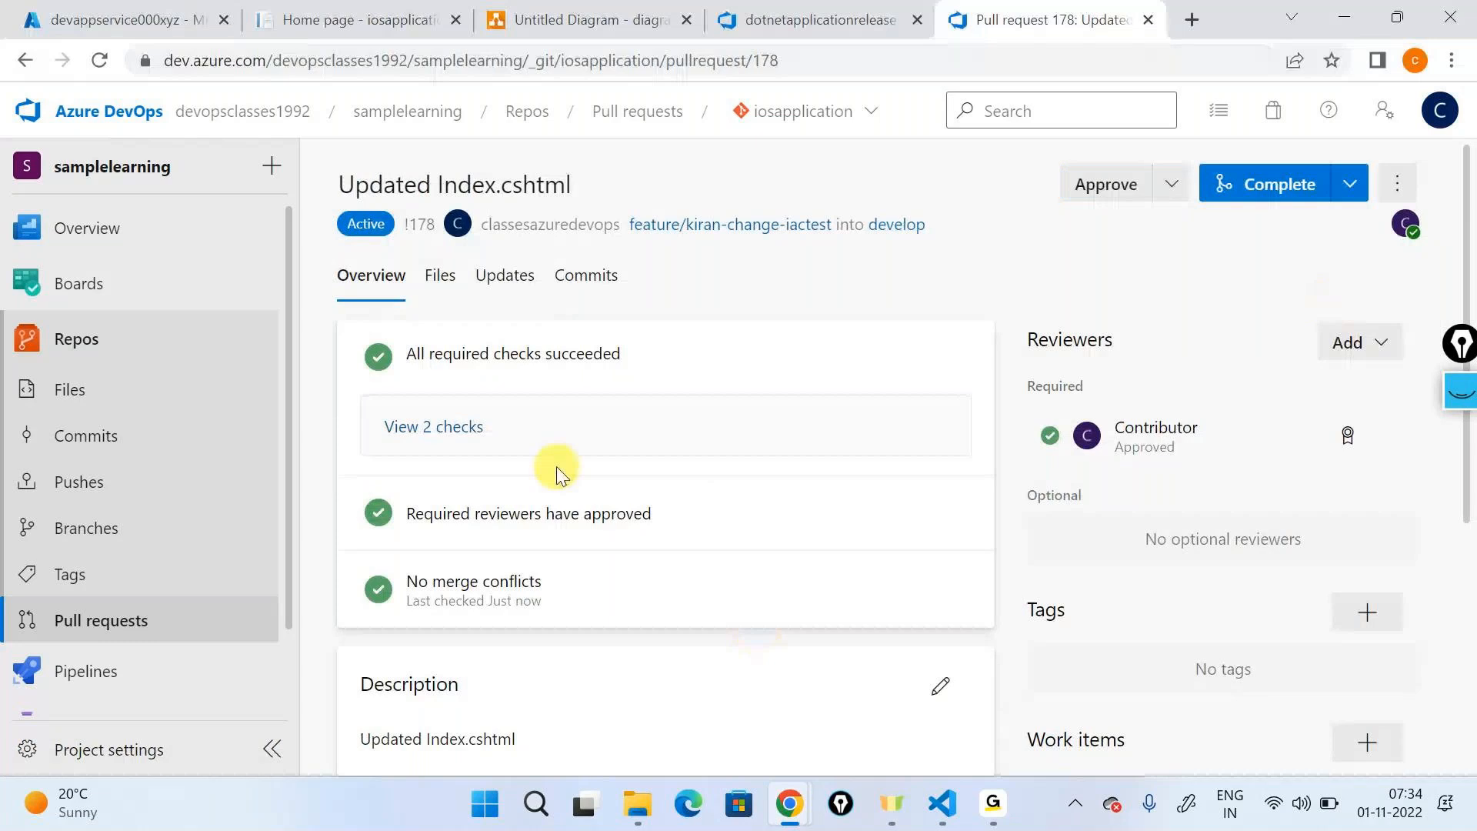
left_click(1331, 194)
left_click(1329, 709)
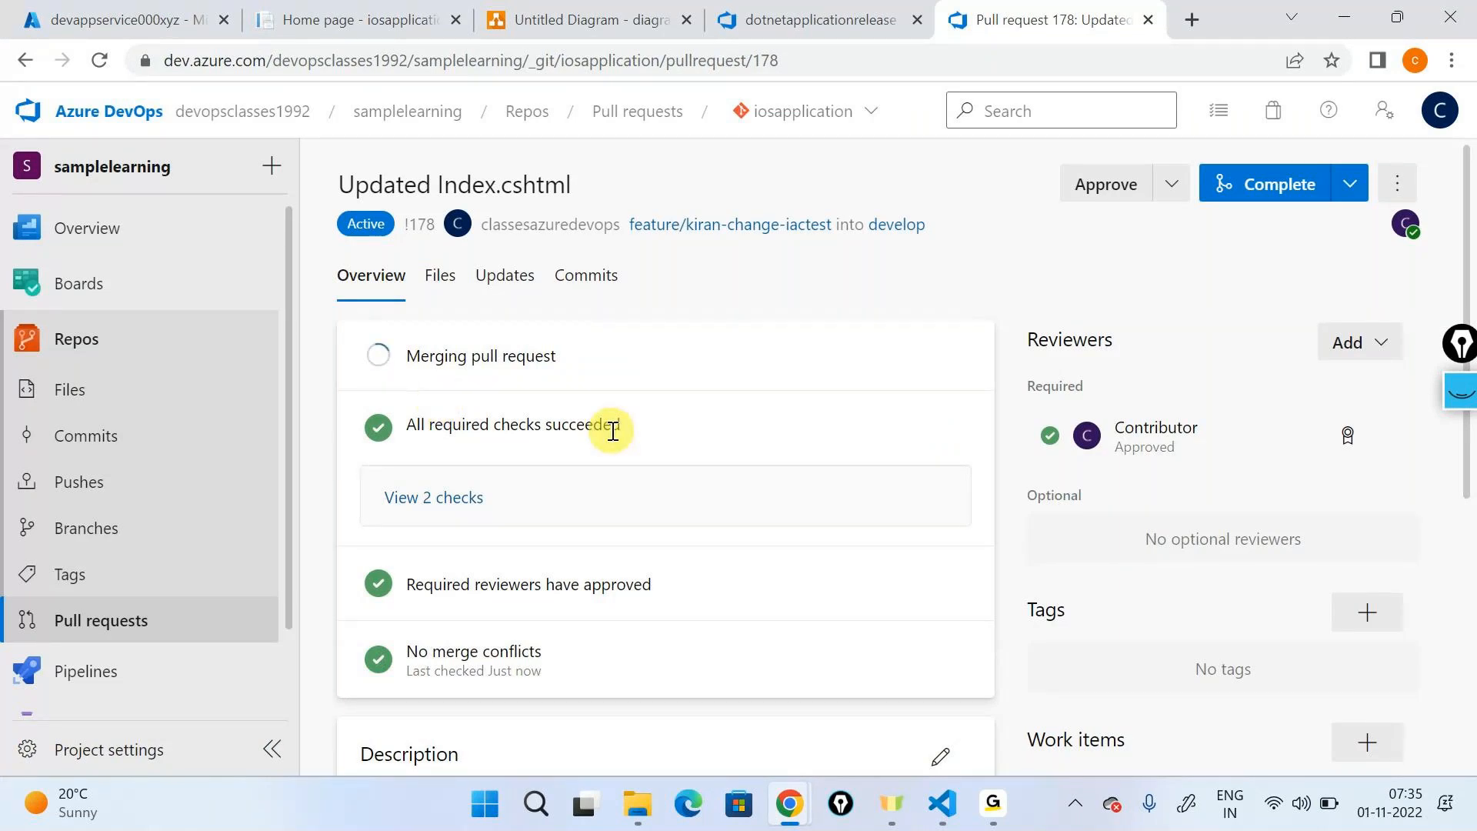
- Open the newest dotnetapplicationbuild run, triggered by the Index.cshtml merge, and view its Agent job 1 log
mouse_move(86, 671)
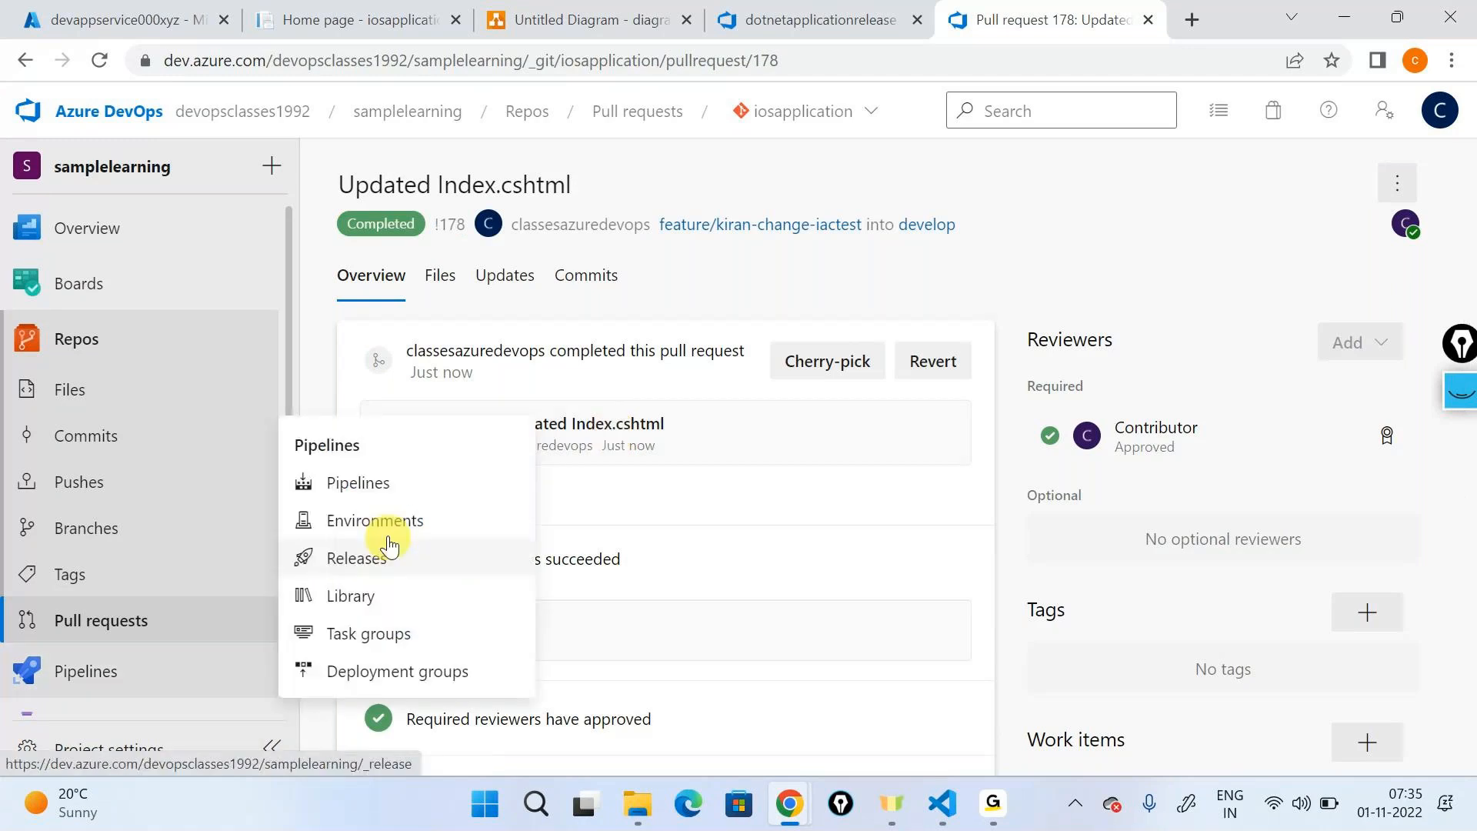
left_click(473, 482)
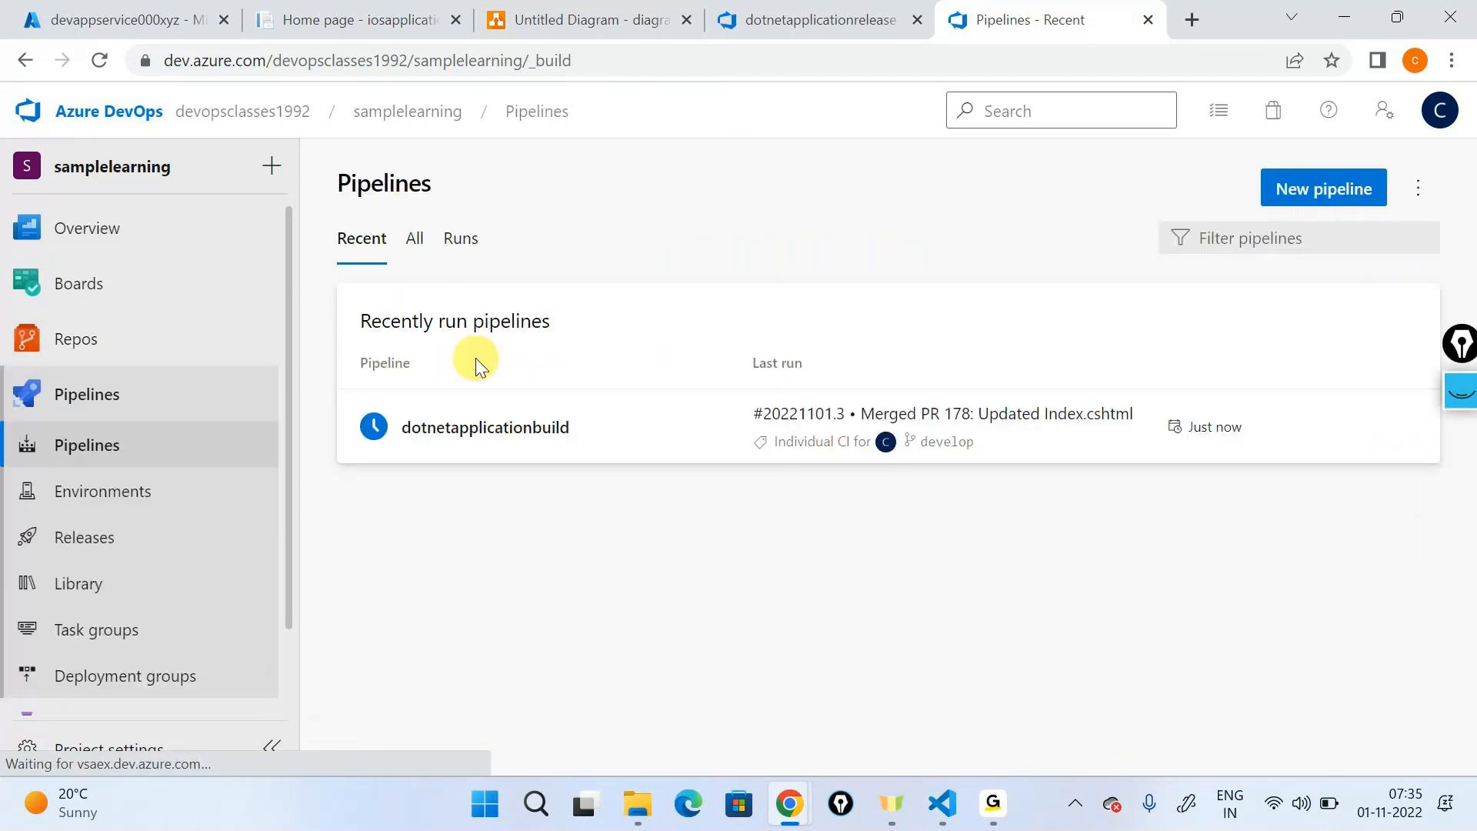
left_click(771, 338)
left_click(604, 369)
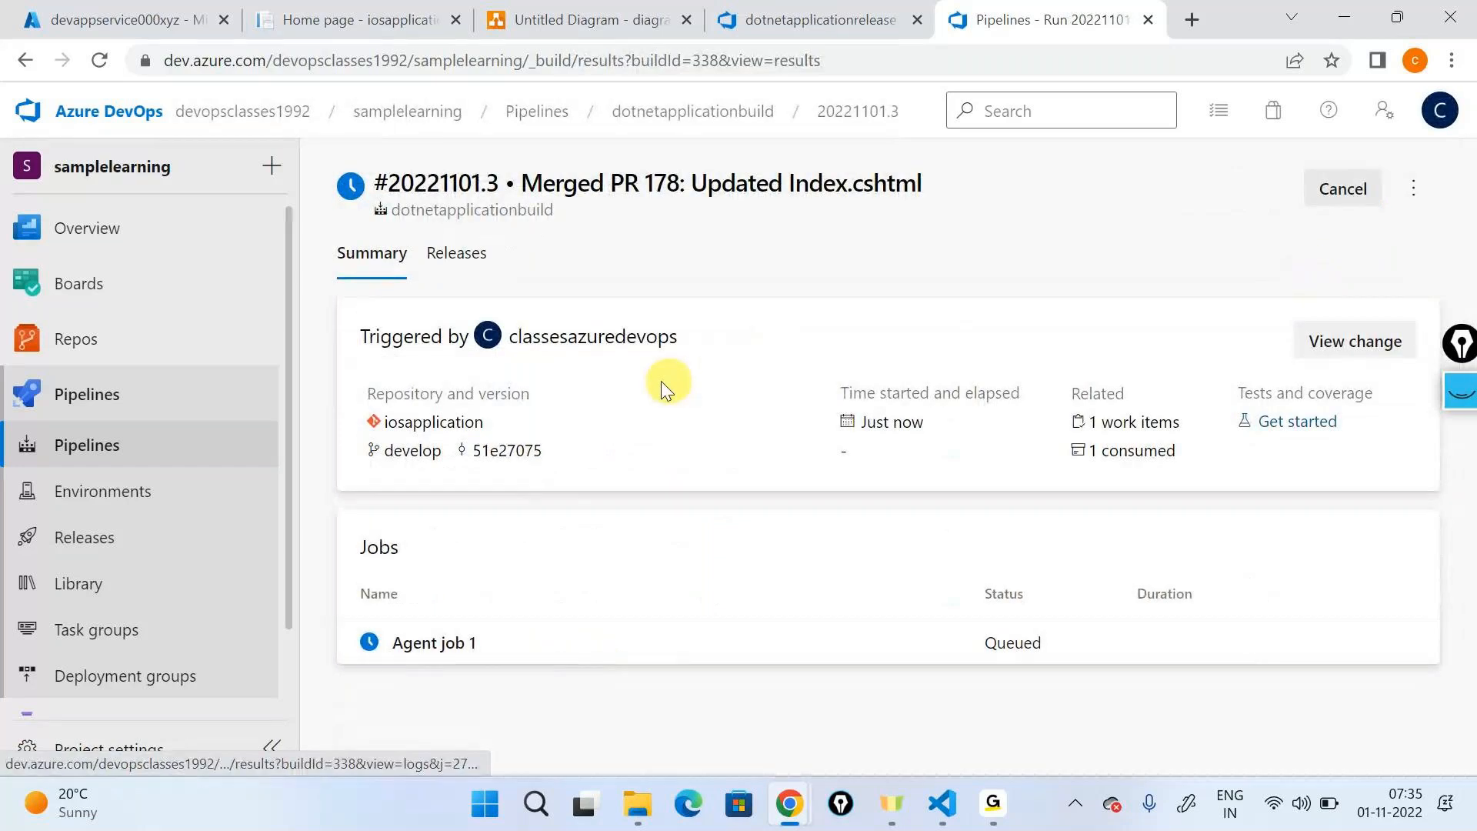
left_click(481, 640)
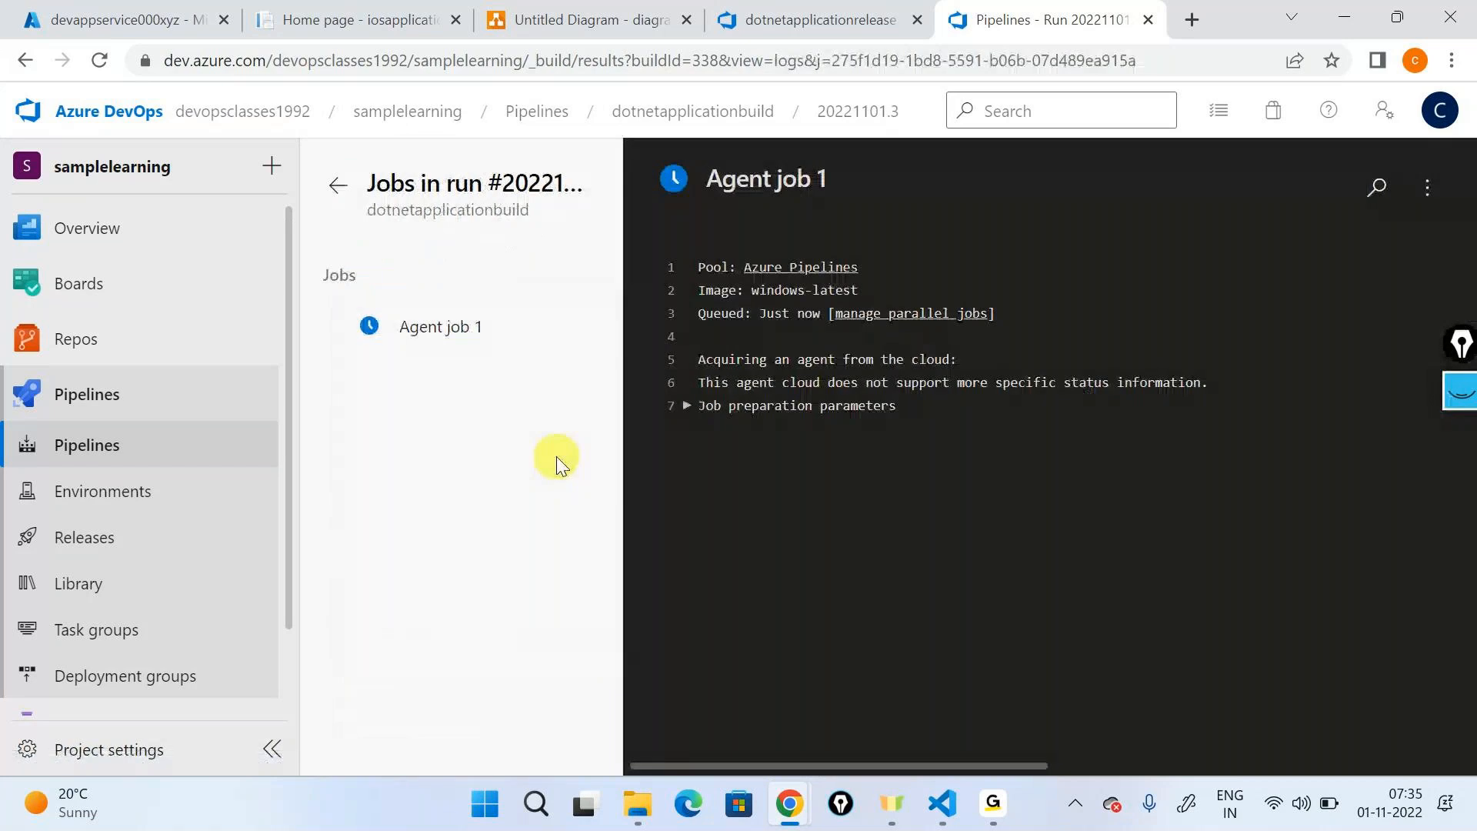
left_click(736, 104)
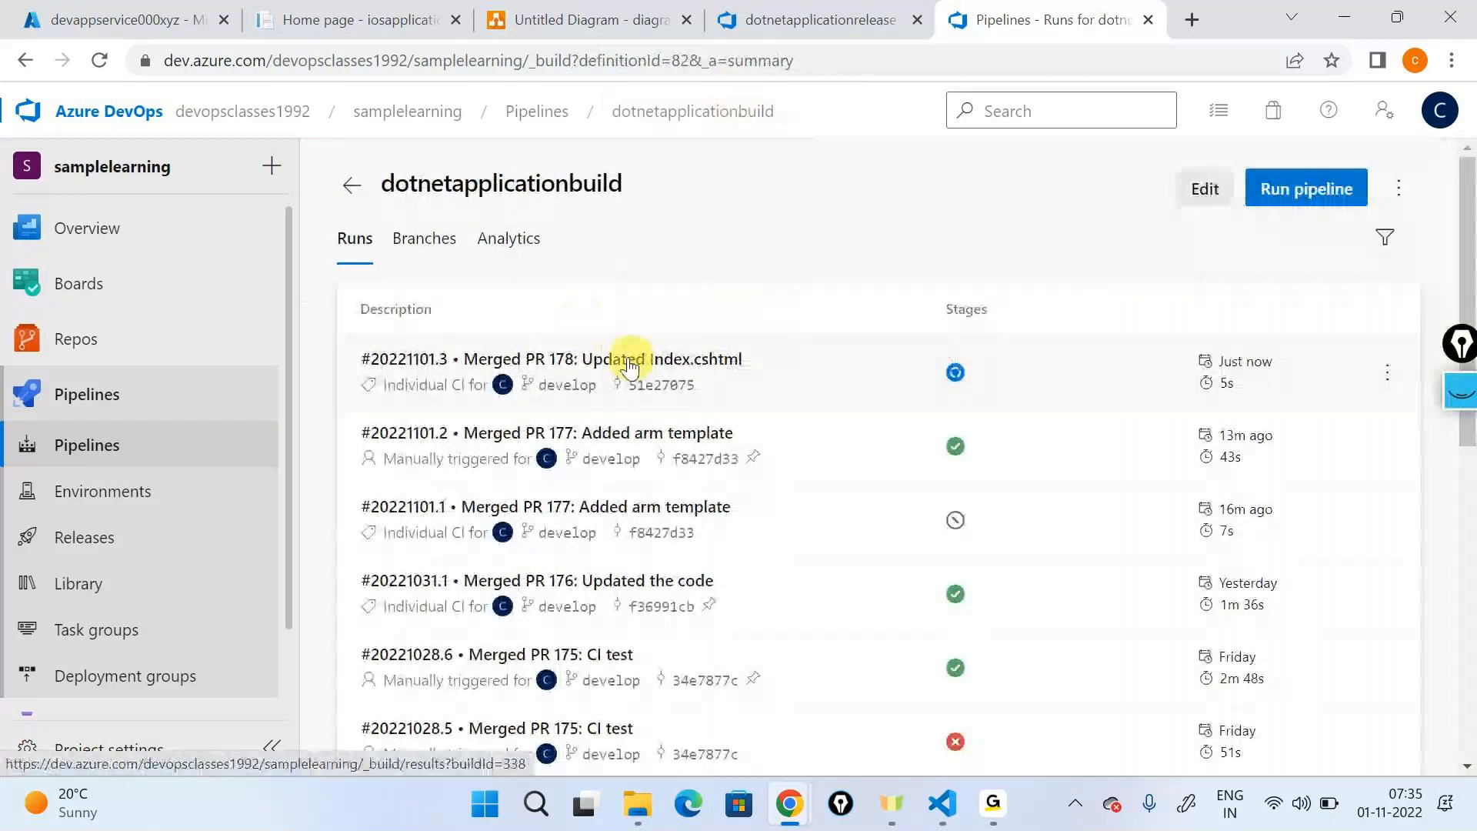
left_click(756, 358)
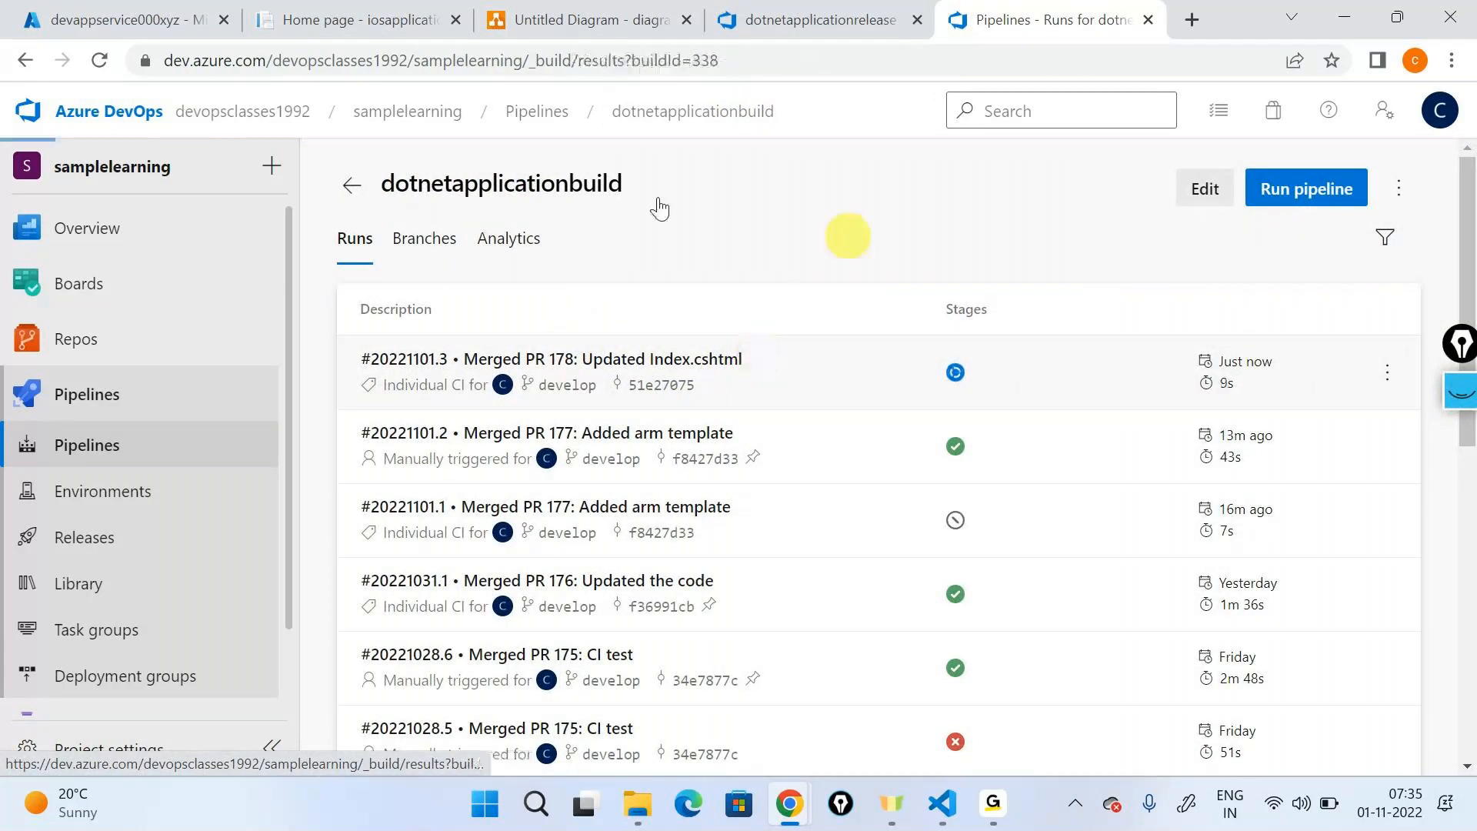
left_click(477, 643)
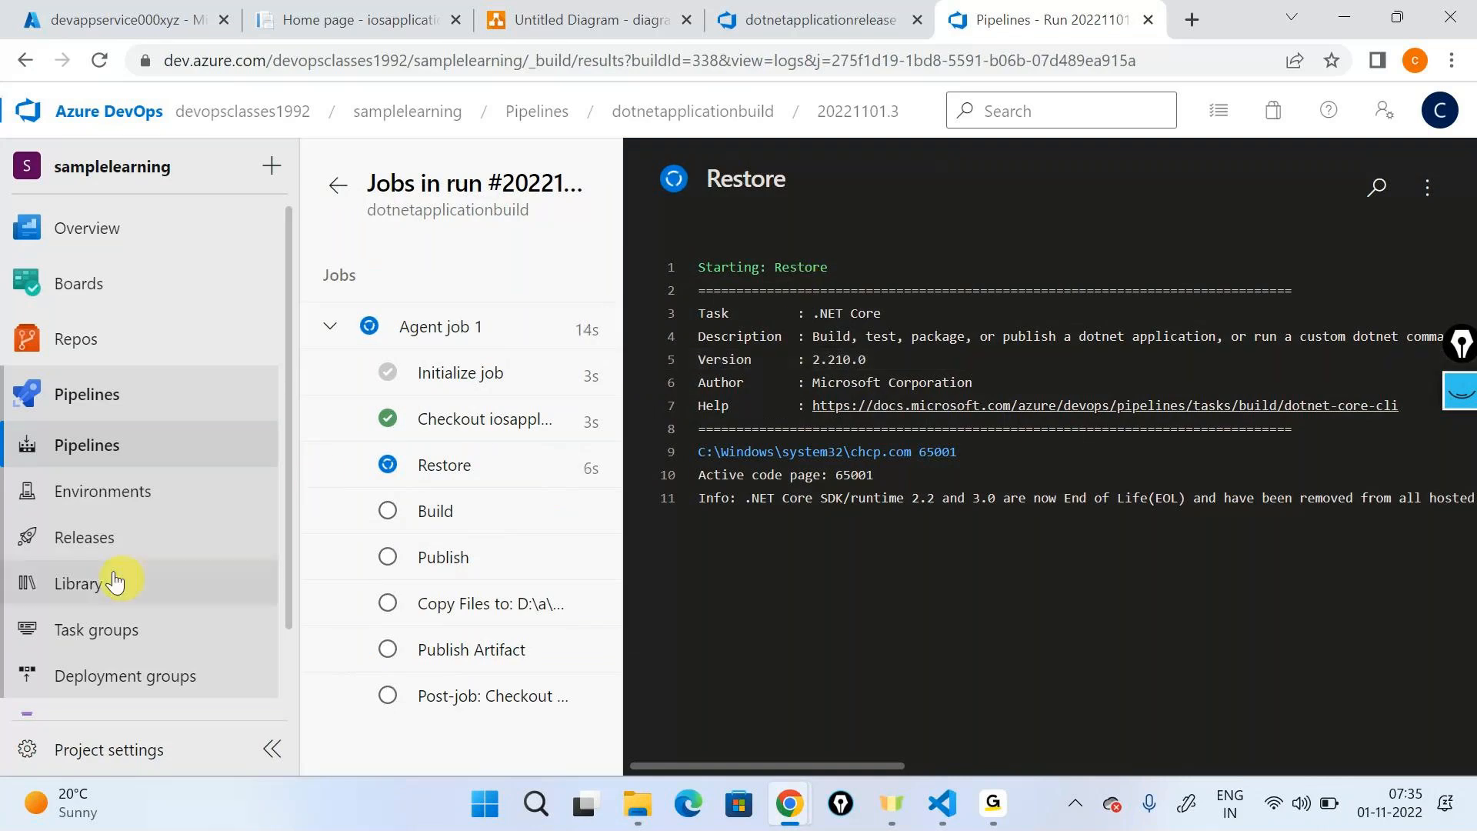
- Open the Releases page in a separate browser tab and view the dotnetapplicationrelease list
right_click(163, 537)
left_click(236, 368)
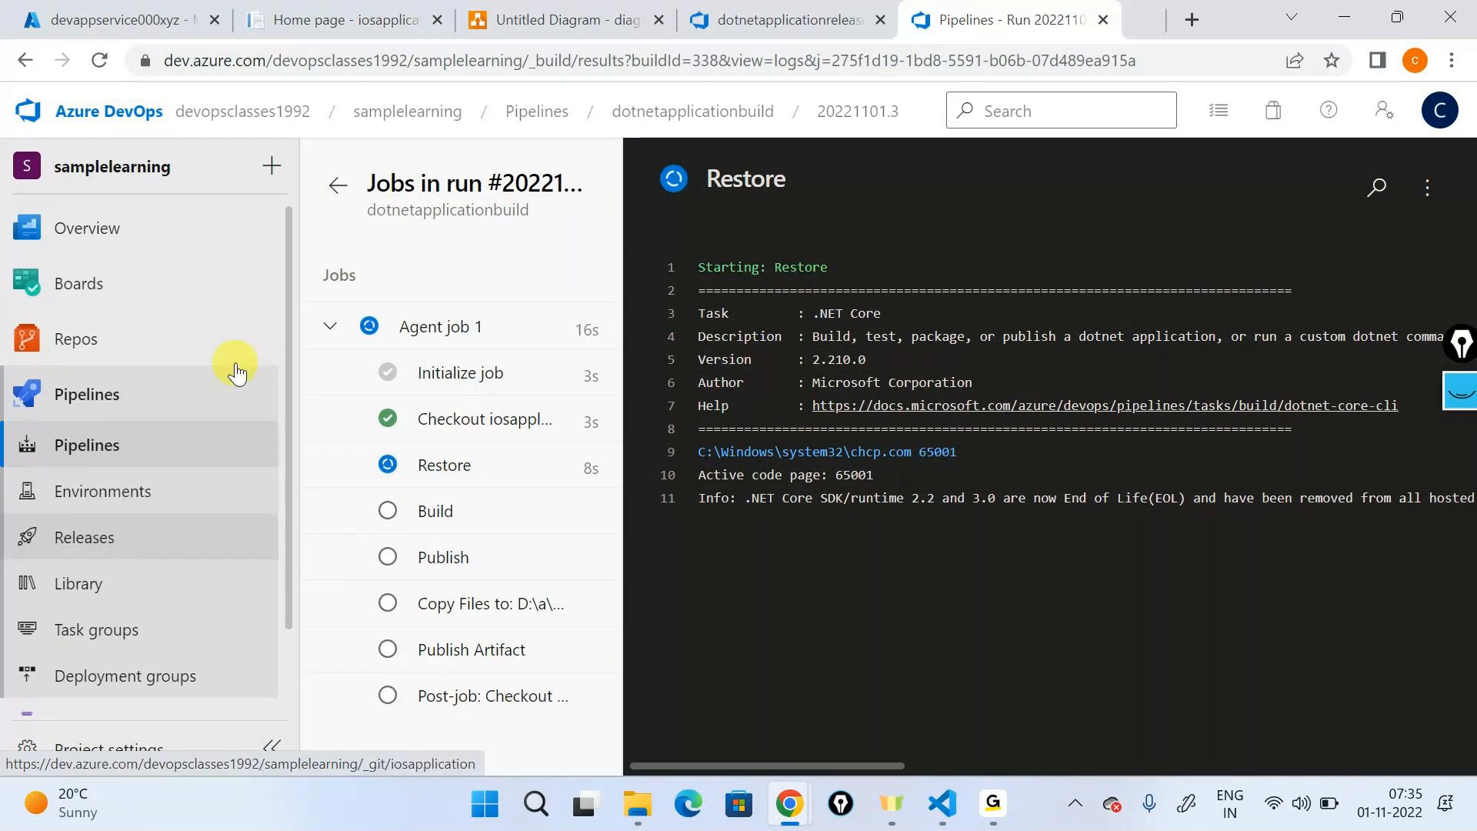
key("ctrl+Tab")
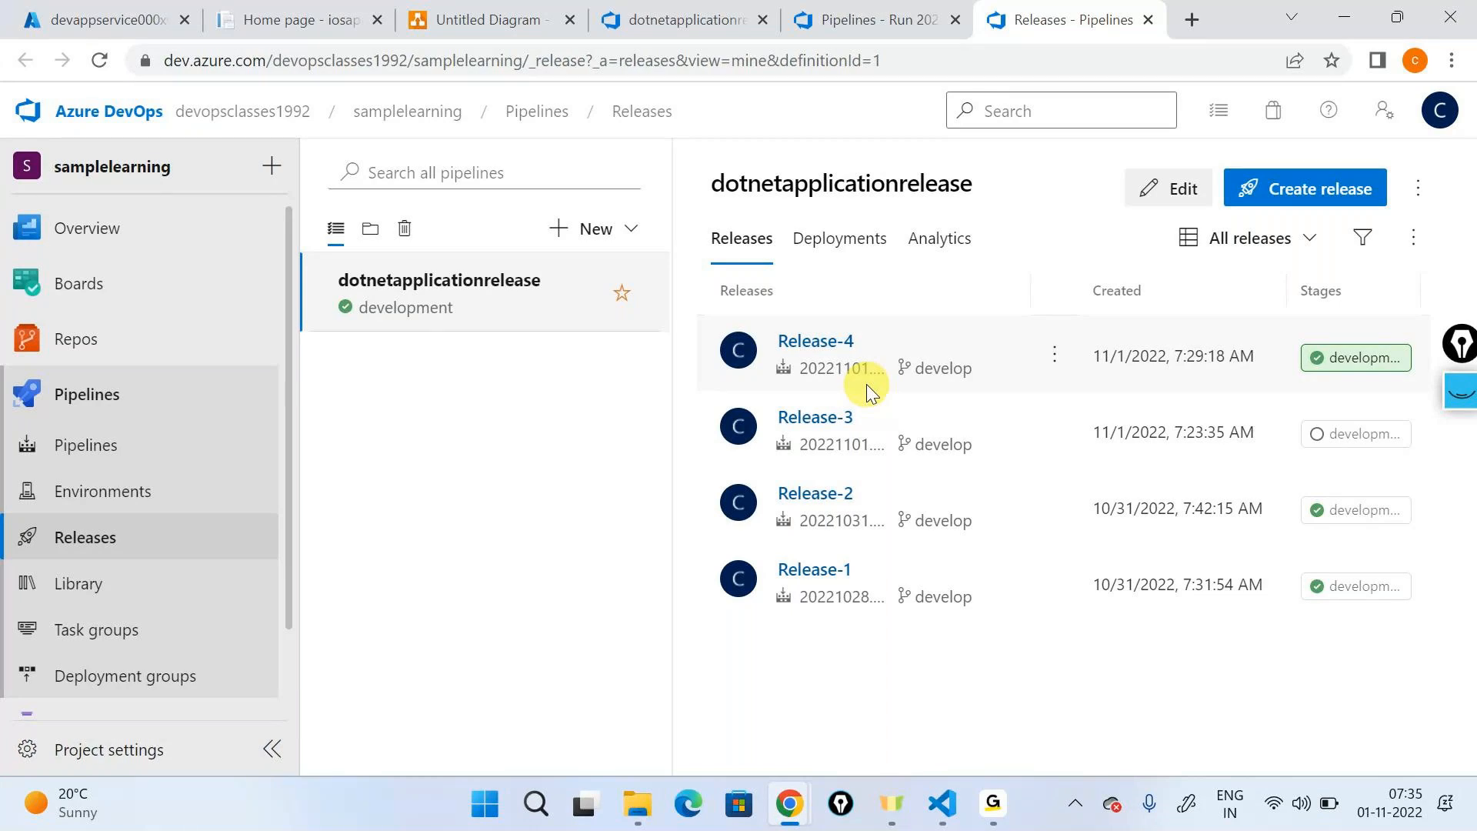
- Check the build run's progress and compare with the currently deployed devappservice000xyz home page
left_click(897, 19)
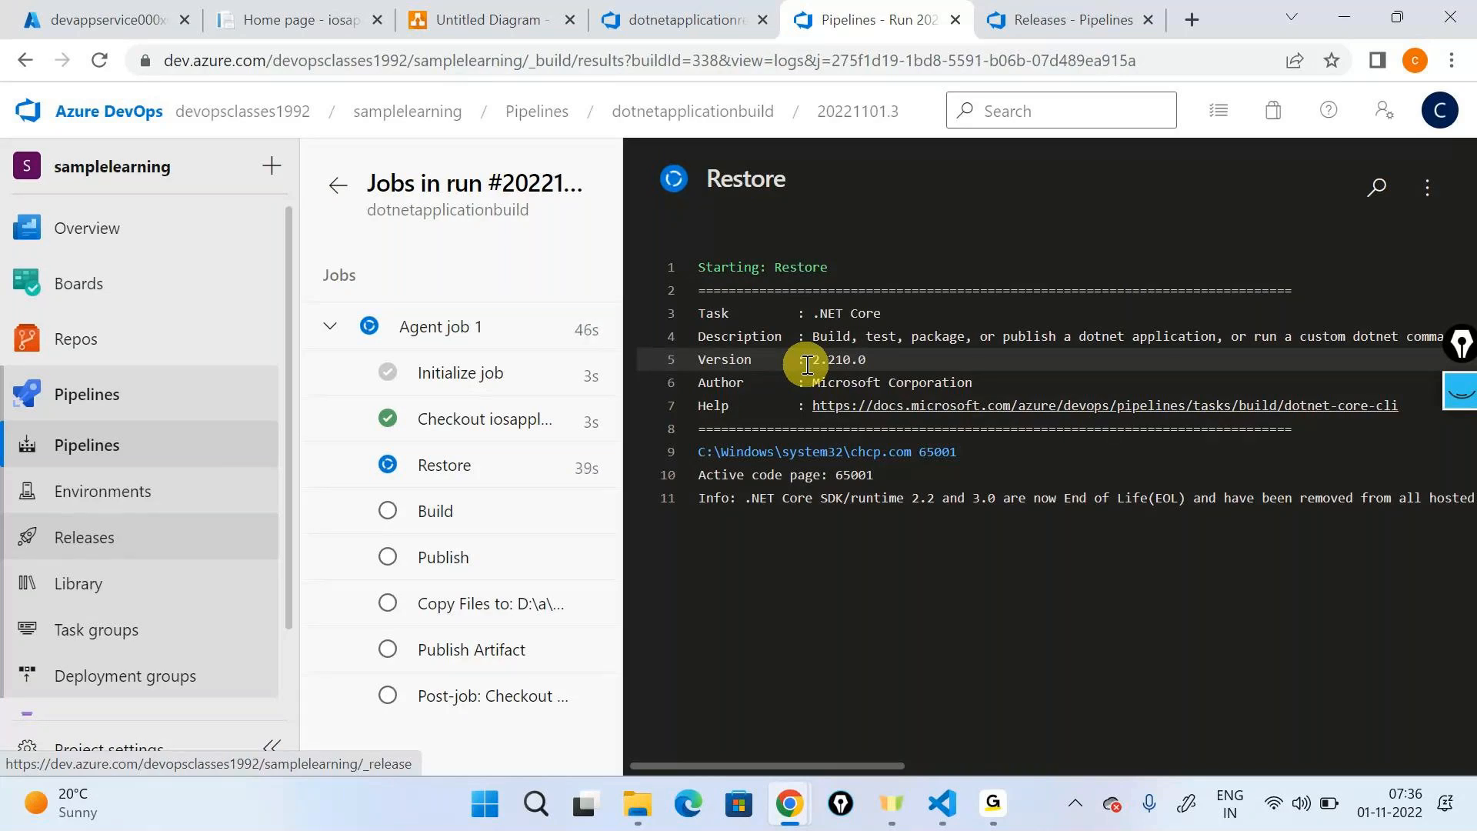
left_click(300, 20)
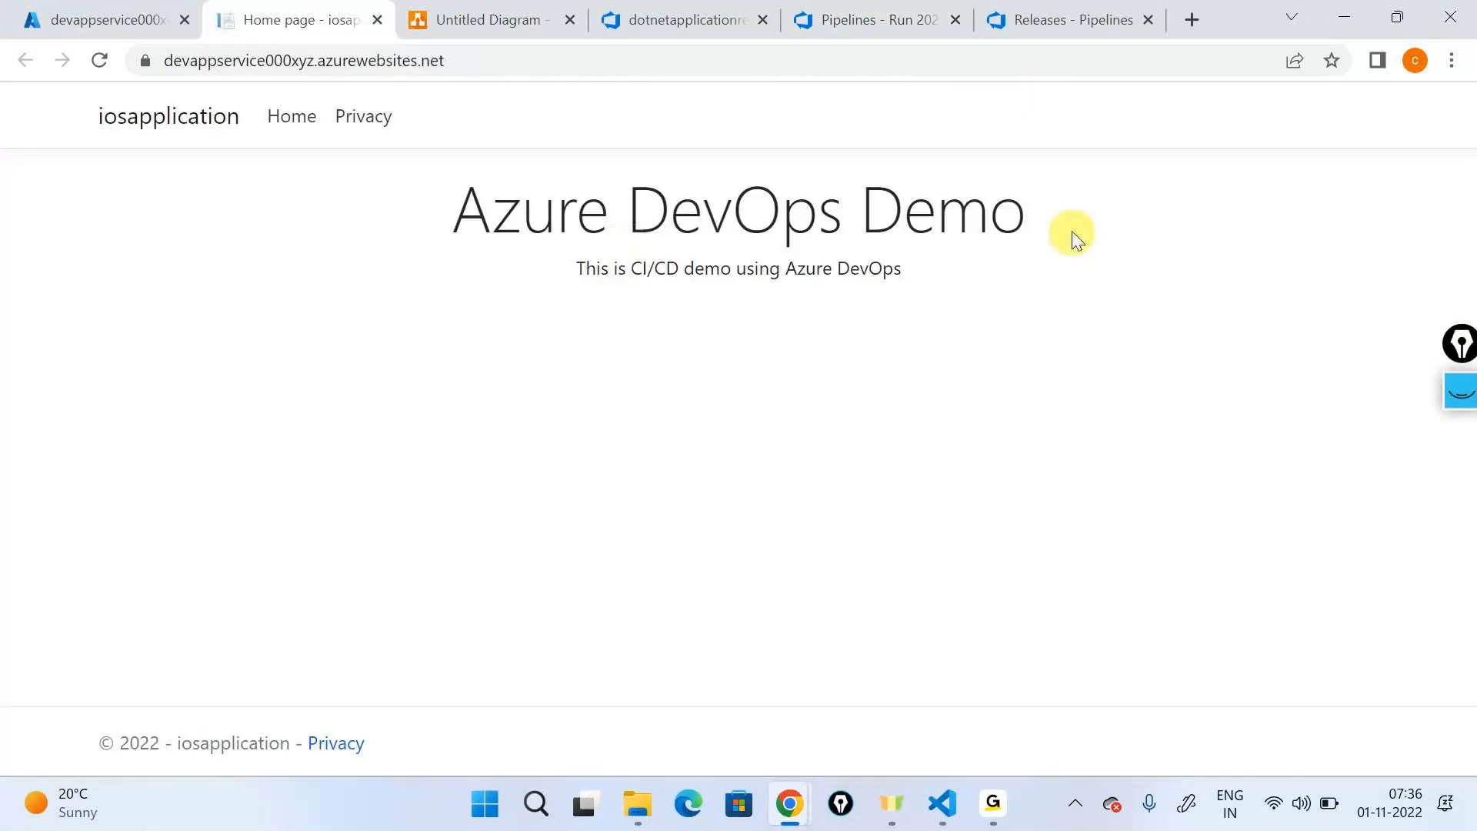
left_click(867, 25)
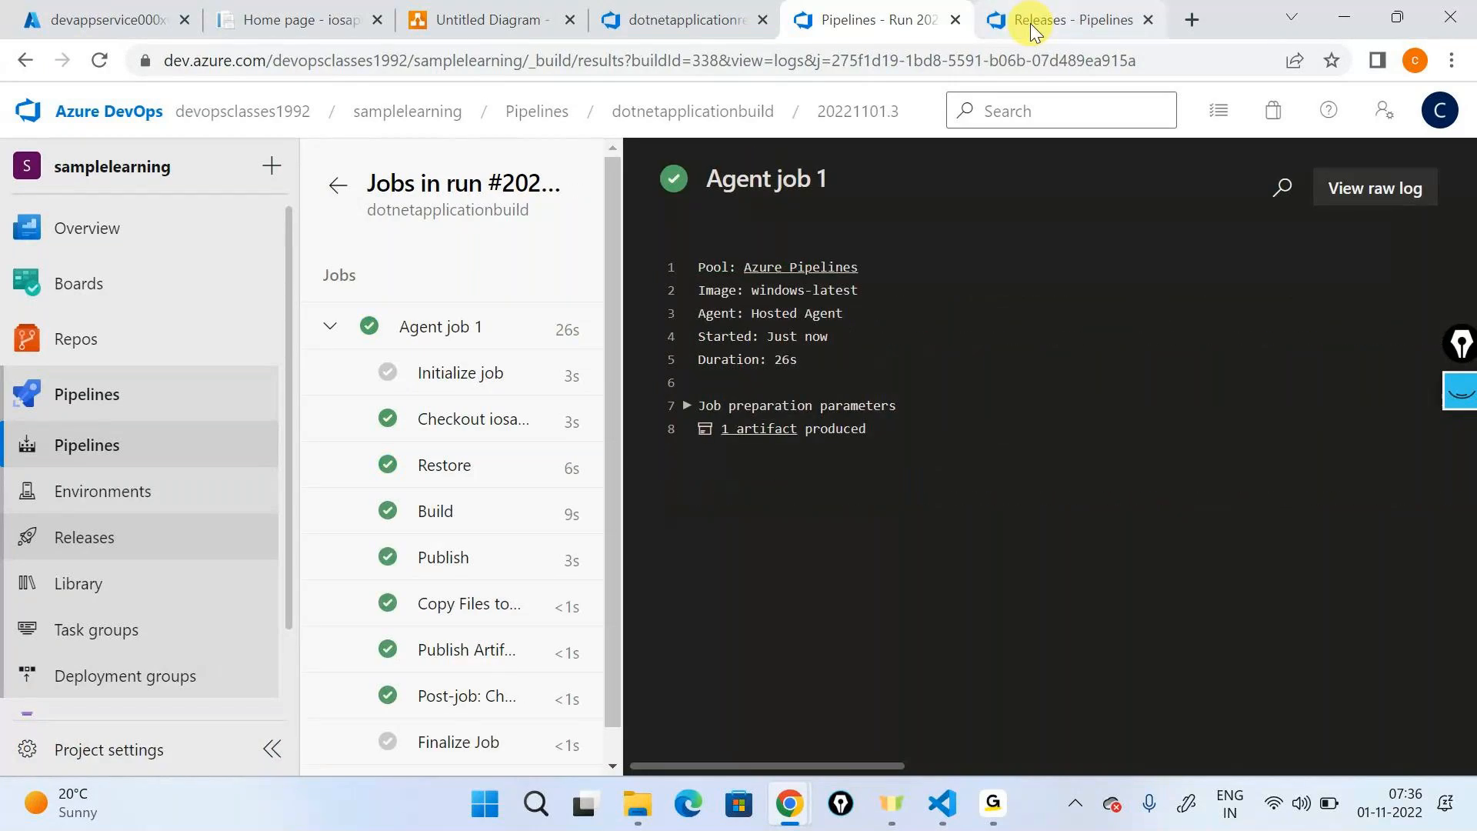
- Open Release-5 of dotnetapplicationrelease and view the development stage's deployment logs
left_click(1031, 23)
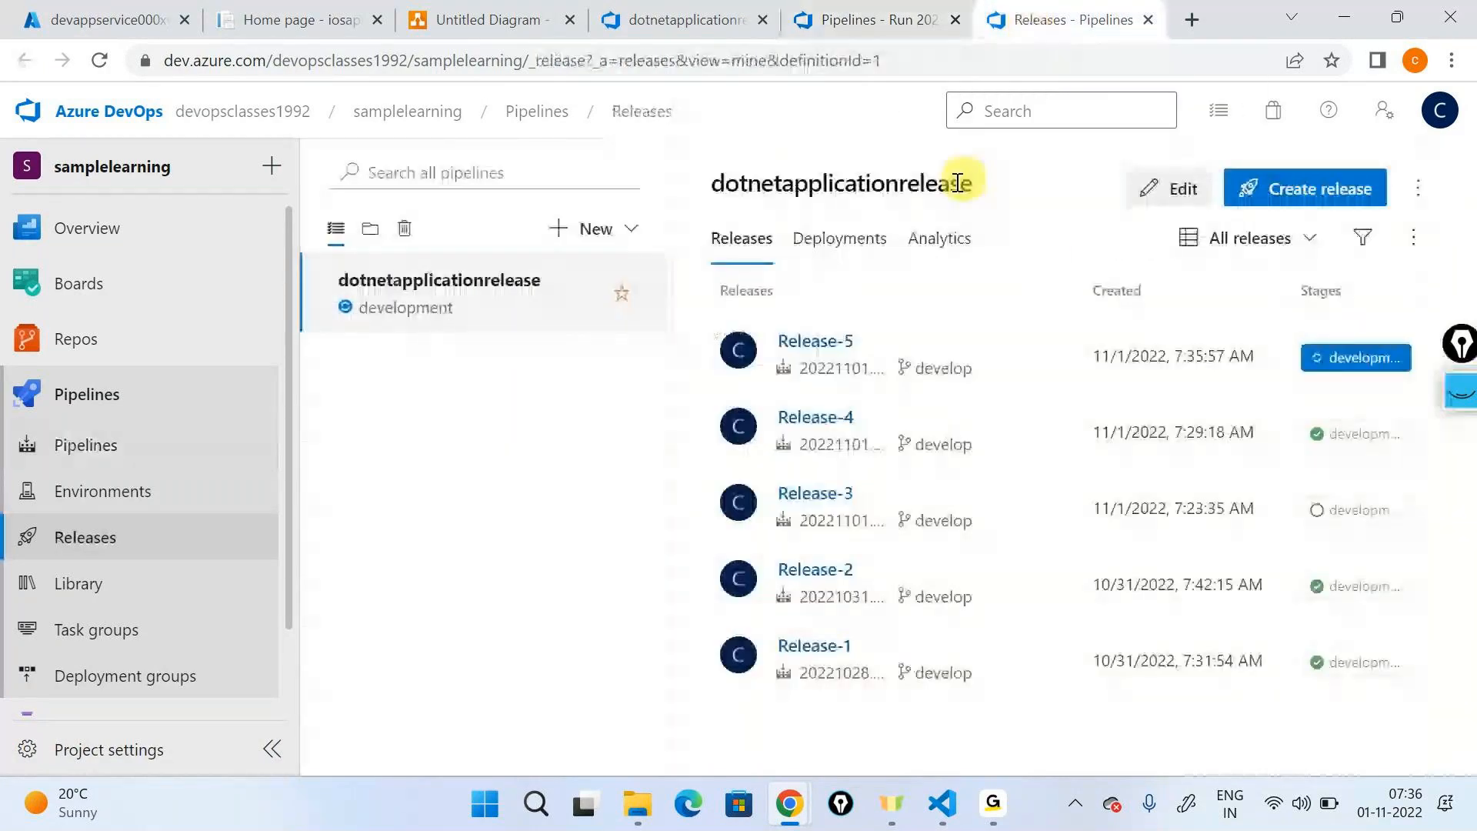
left_click(819, 344)
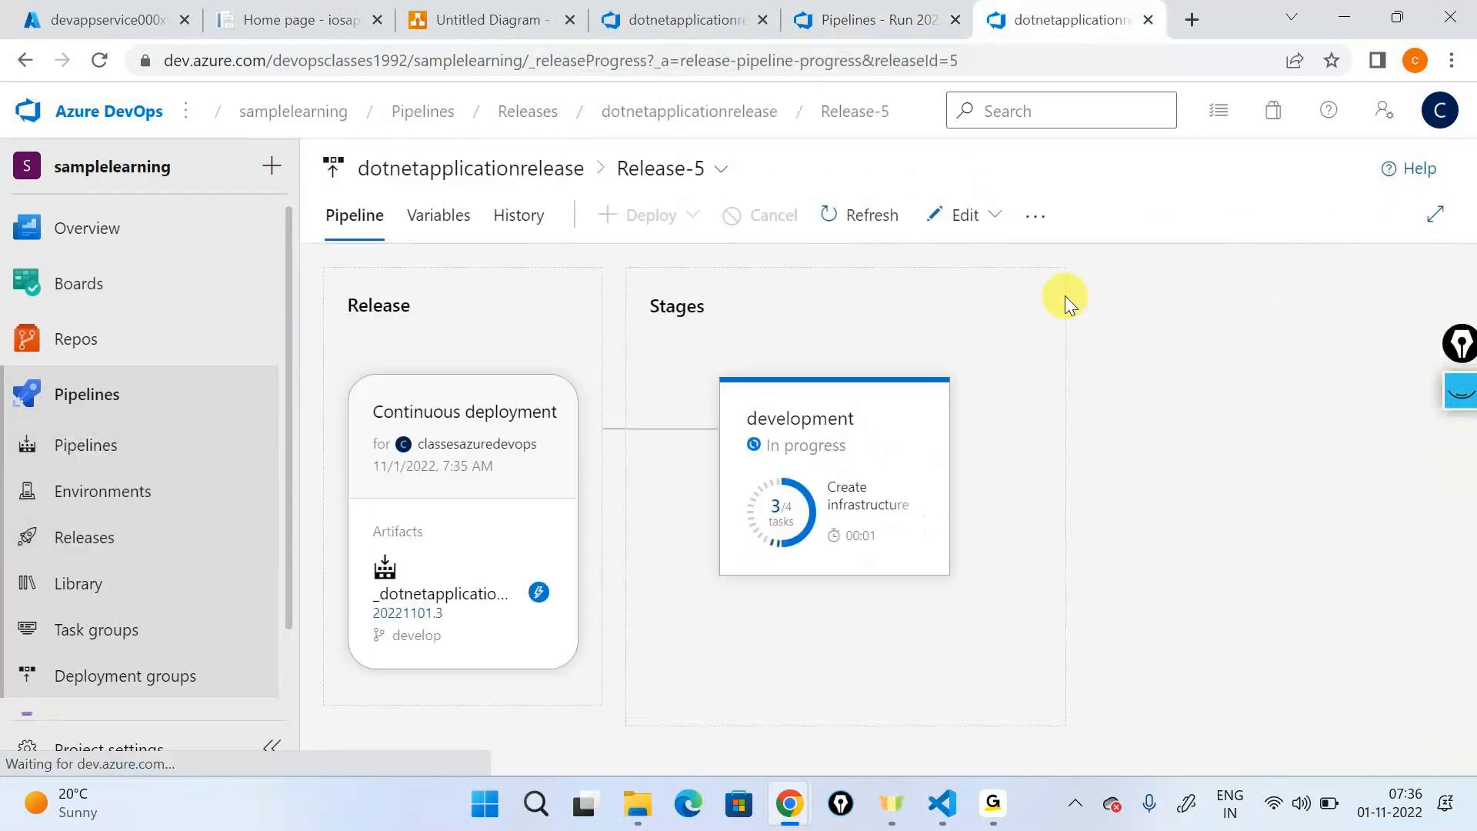
left_click(885, 602)
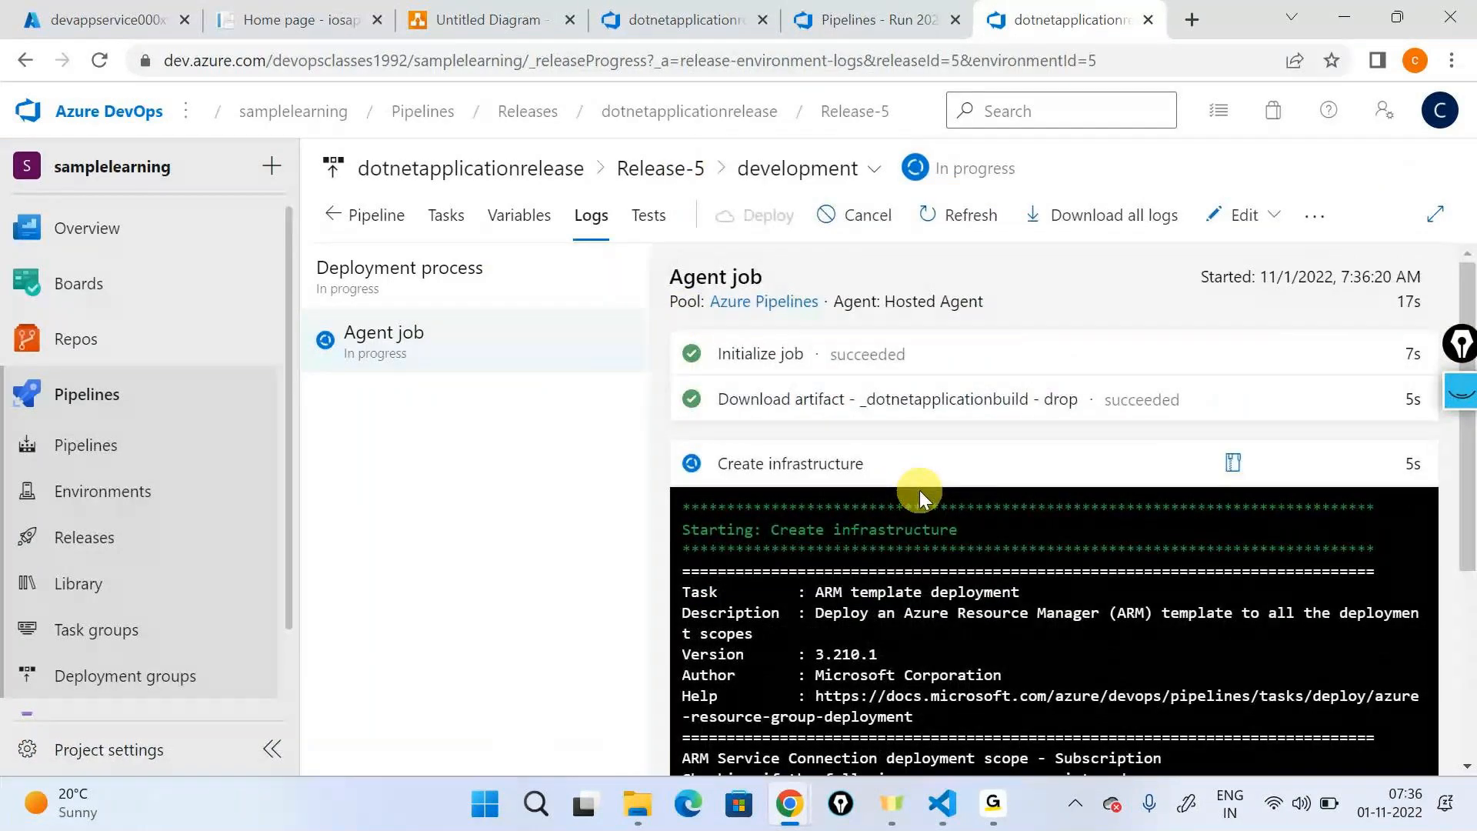
- Examine the full log of the Create infrastructure task, then close it
scroll(920, 491, "down", 3)
left_click(897, 464)
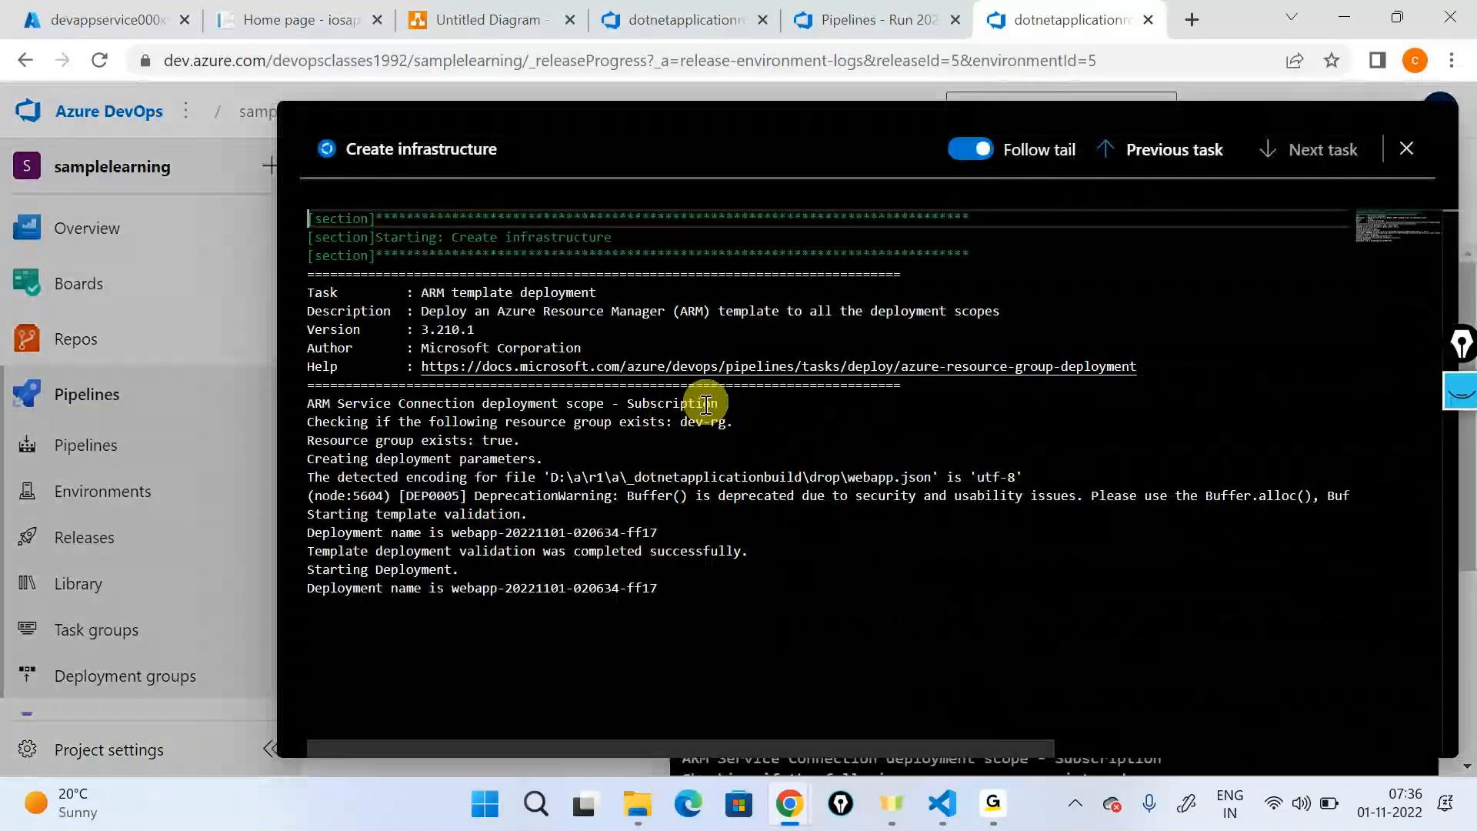
left_click(1405, 148)
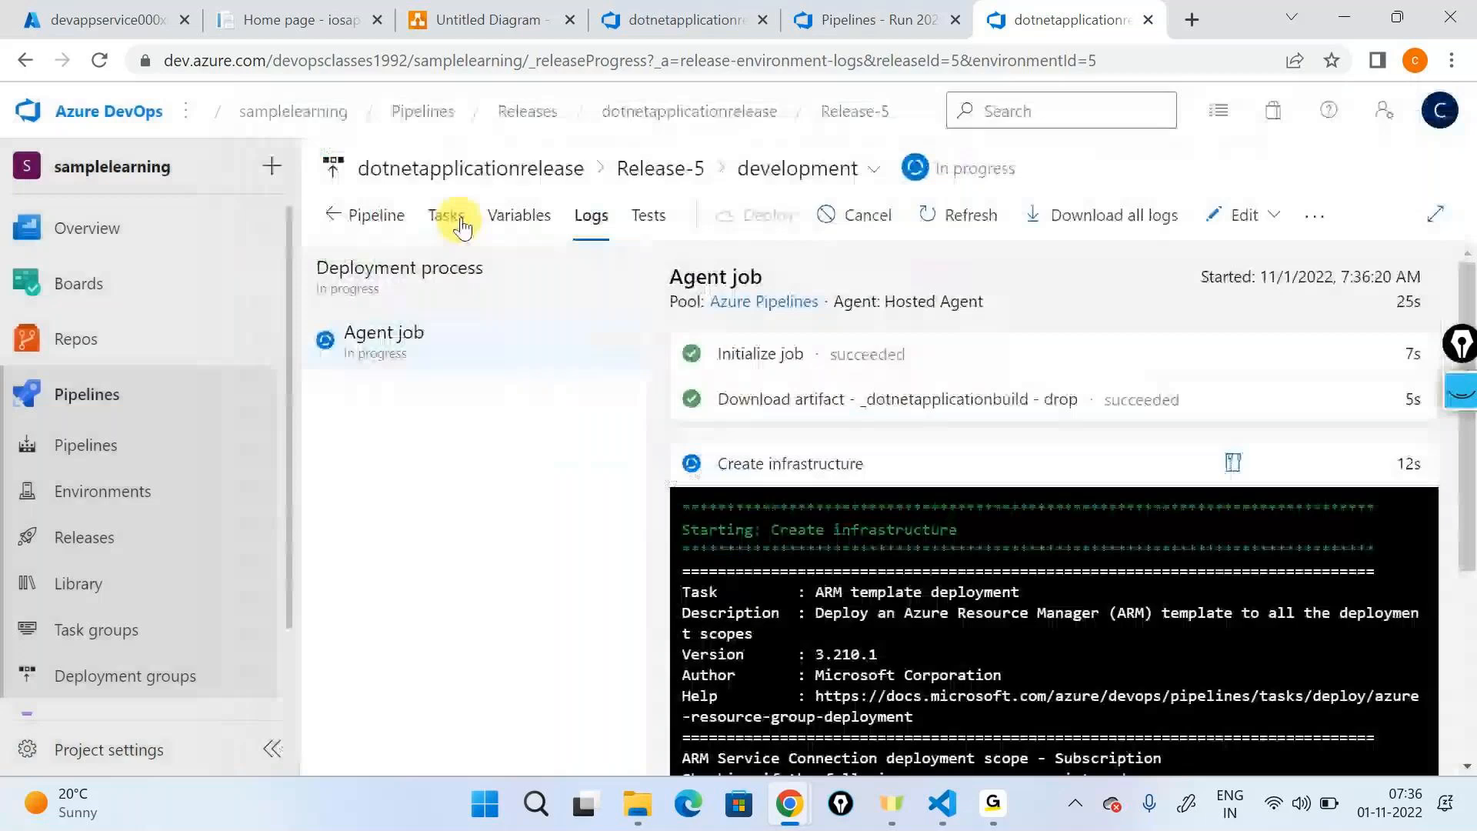
- Review the resource group and location set in Release-5's Create infrastructure task, then go back to the stage logs
left_click(460, 225)
left_click(607, 466)
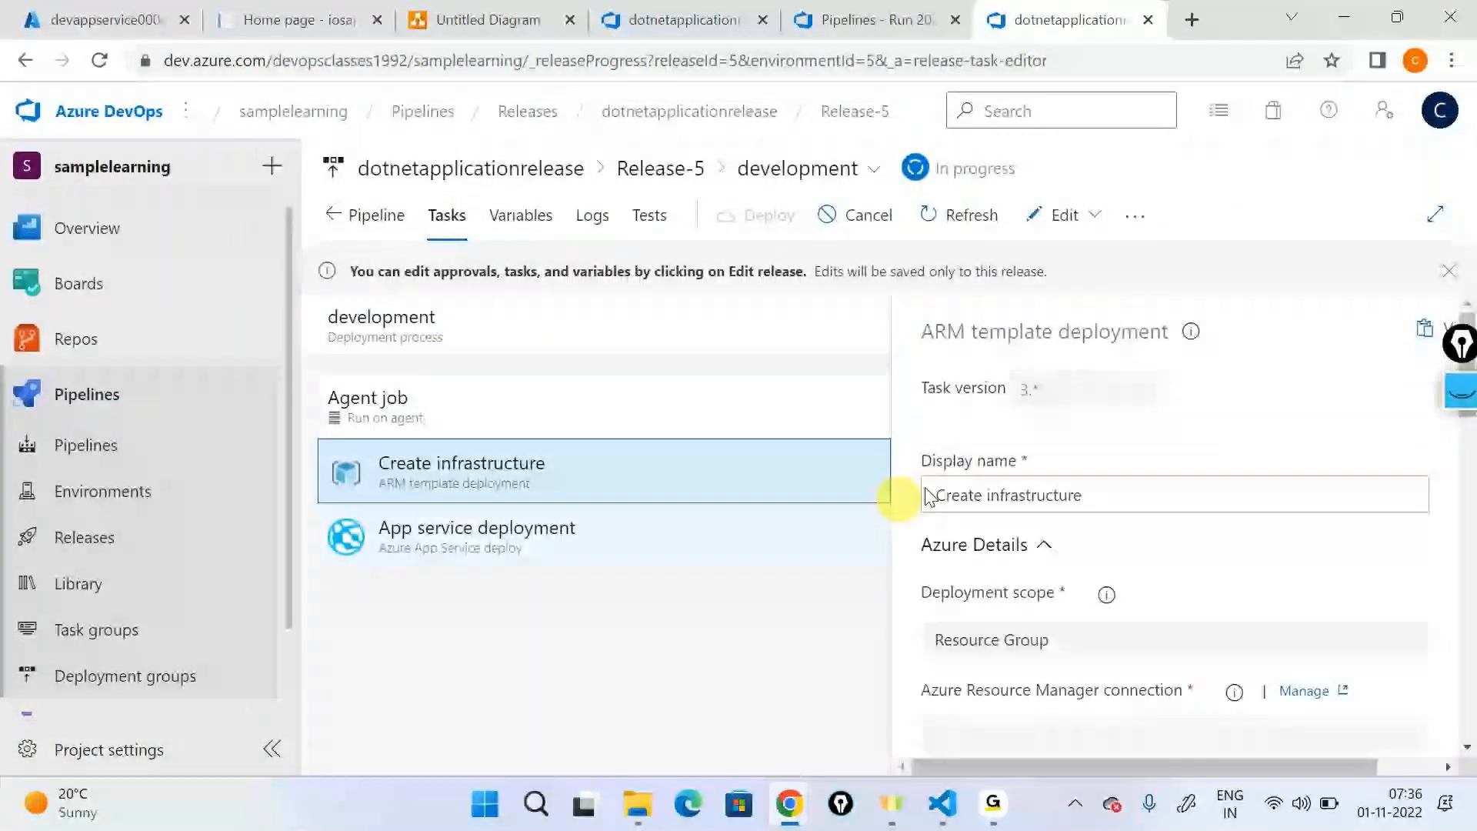
scroll(1058, 557, "down", 5)
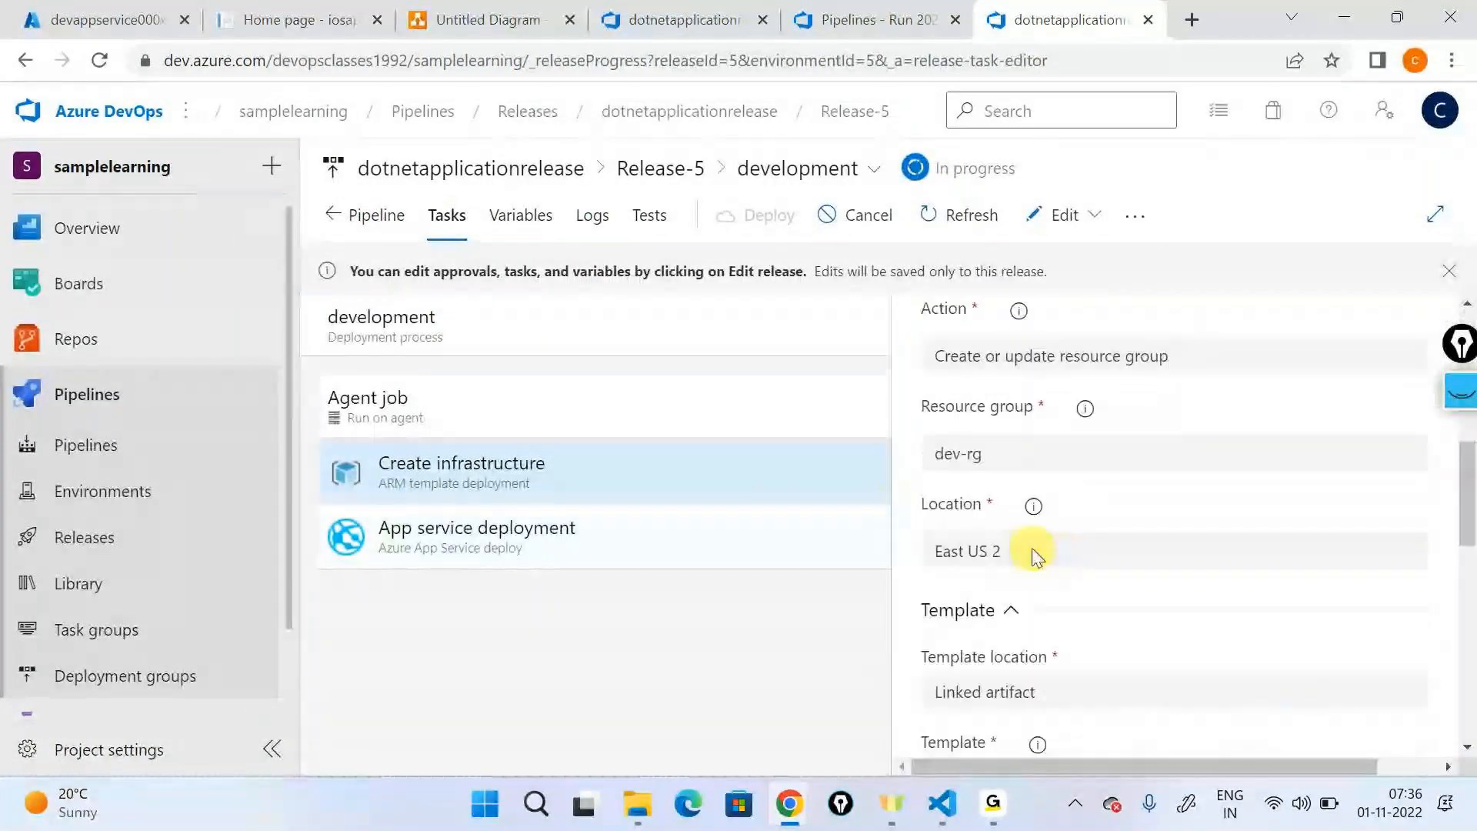
left_click_drag(1032, 551, 993, 484)
triple_click(978, 460)
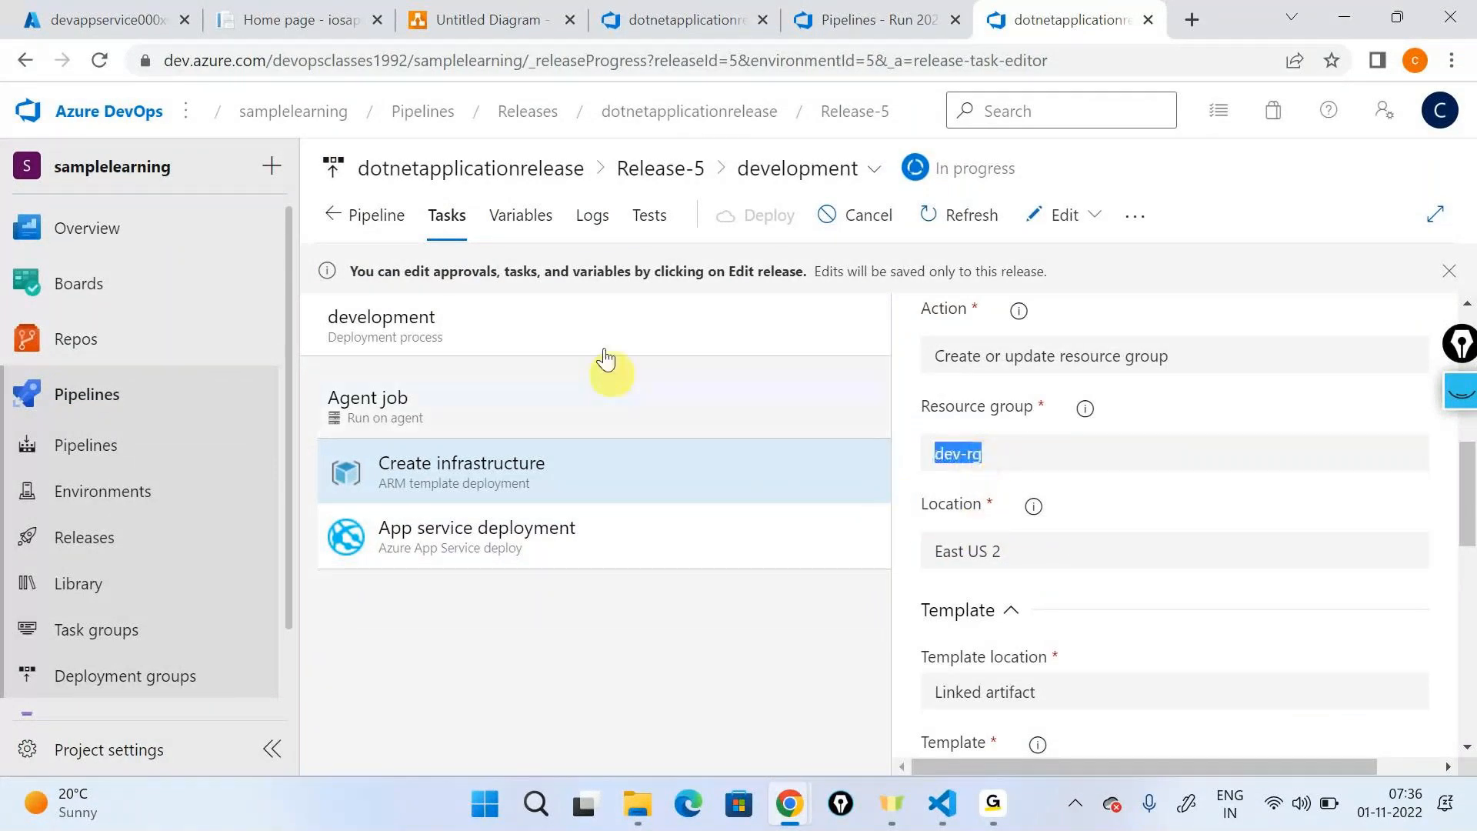
left_click(592, 216)
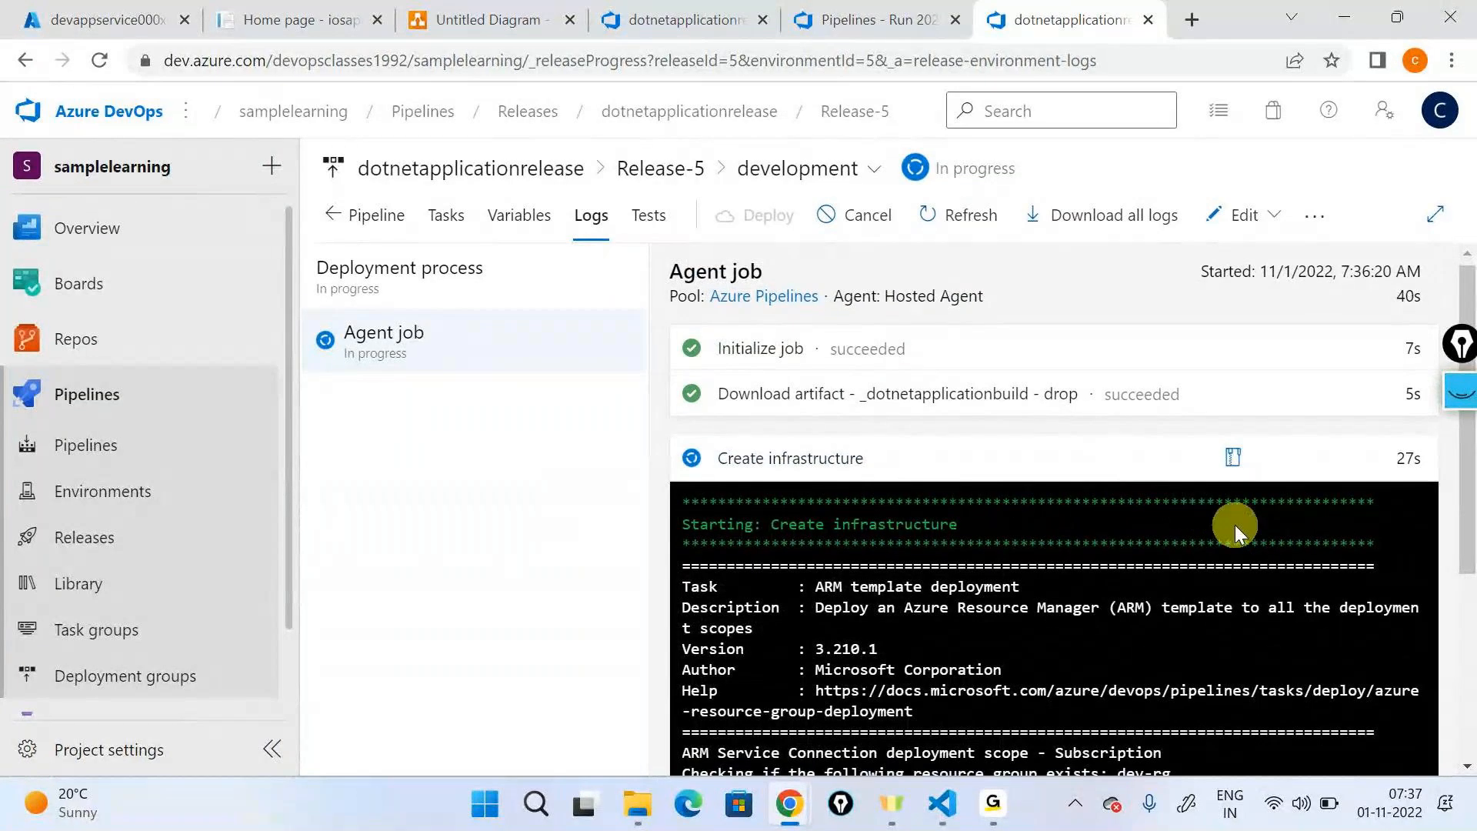
- Review the Create infrastructure output in Release-5's development stage logs and open the task's full log
scroll(1184, 520, "up", 2)
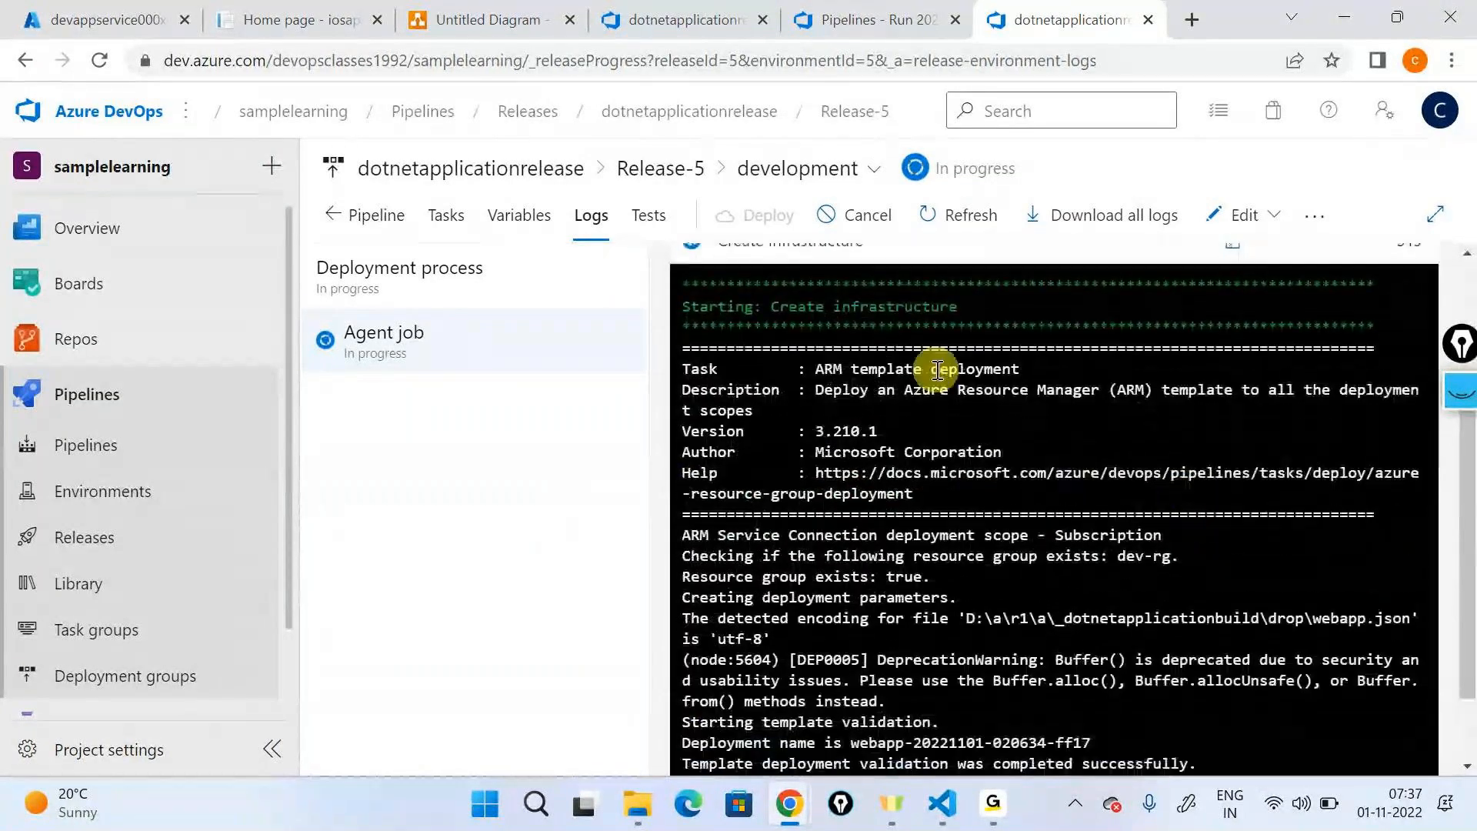
scroll(997, 706, "down", 2)
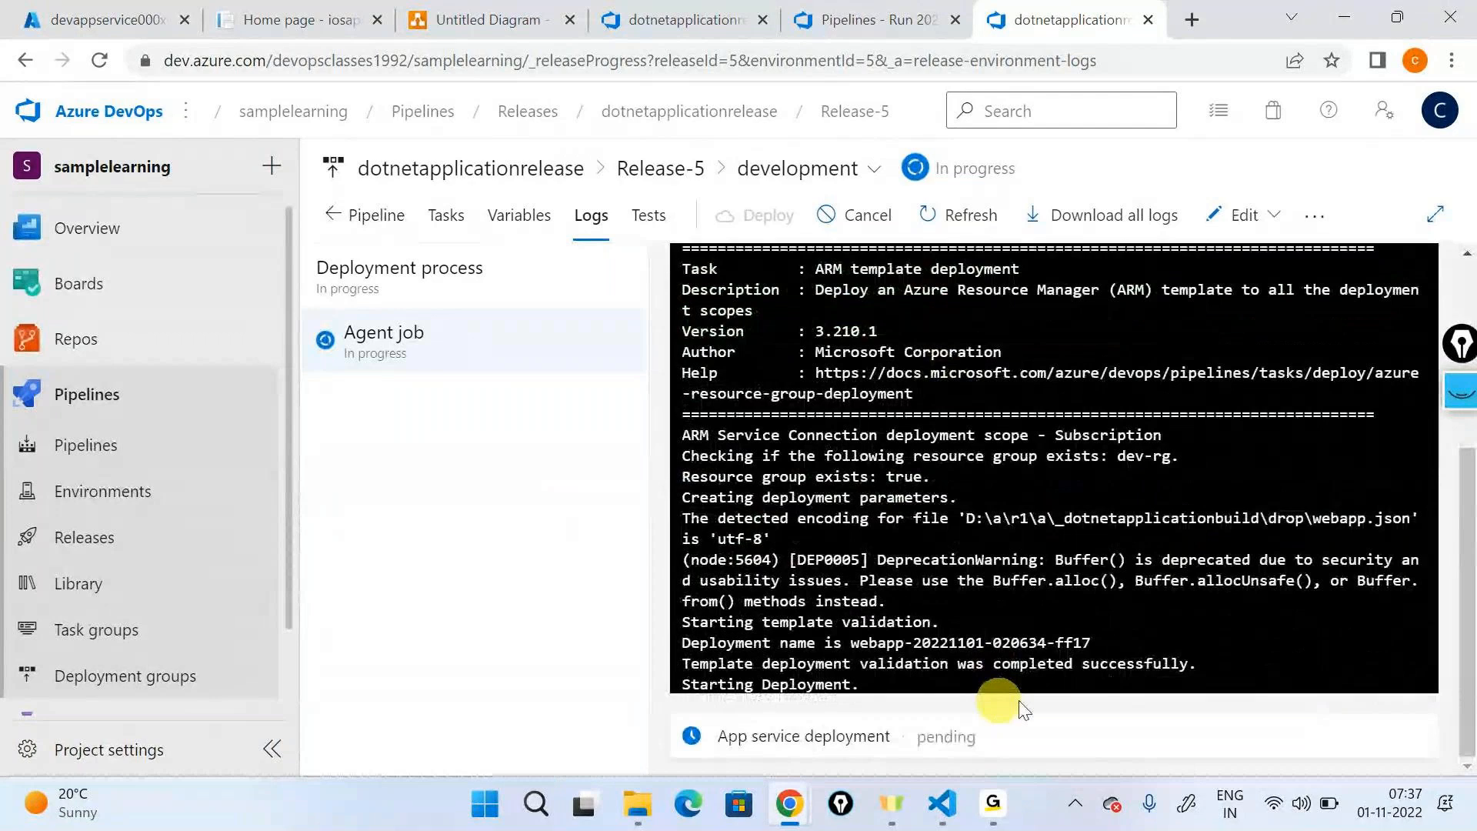
scroll(1380, 467, "up", 4)
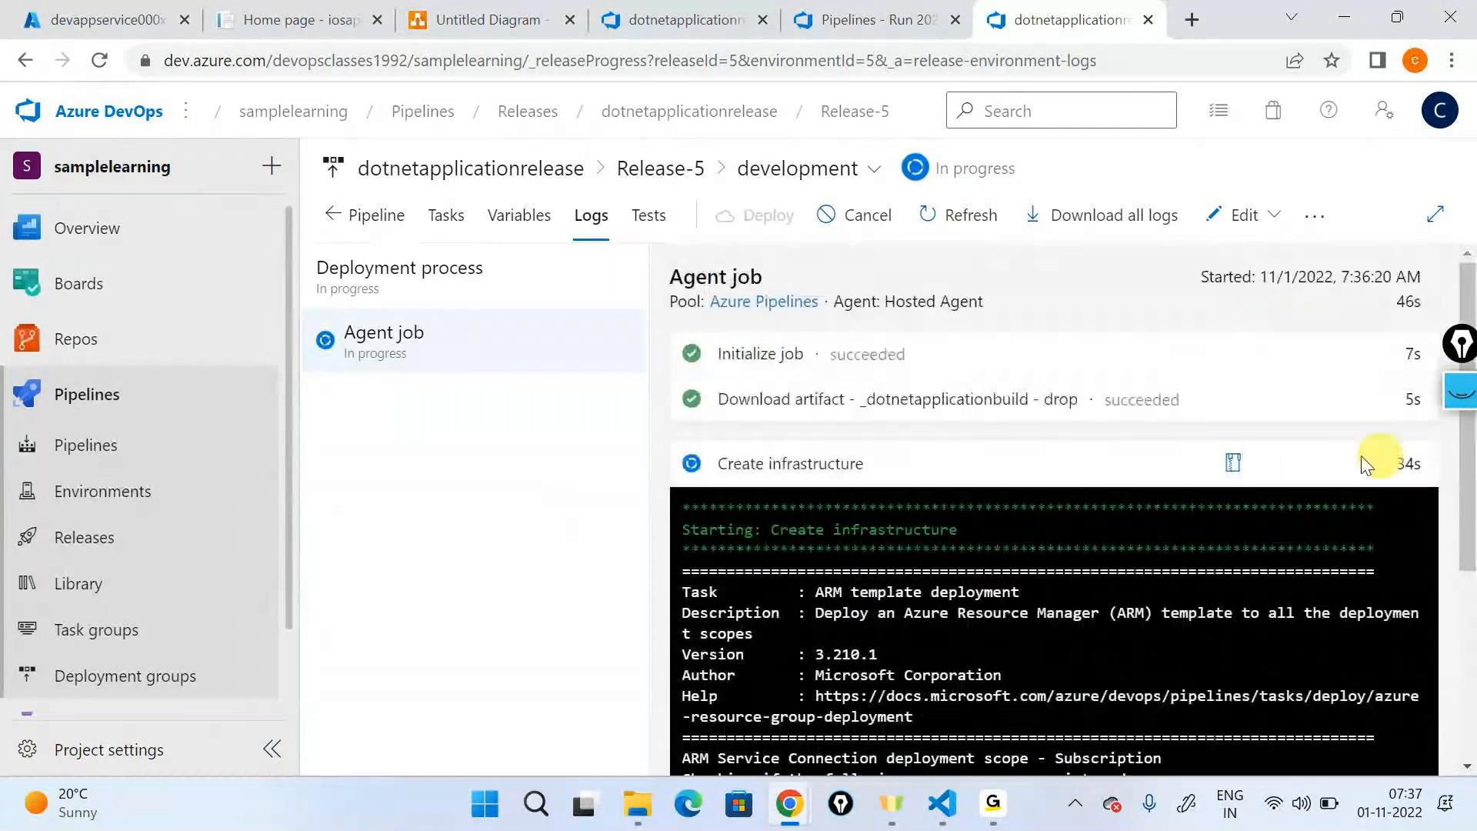
left_click(1234, 463)
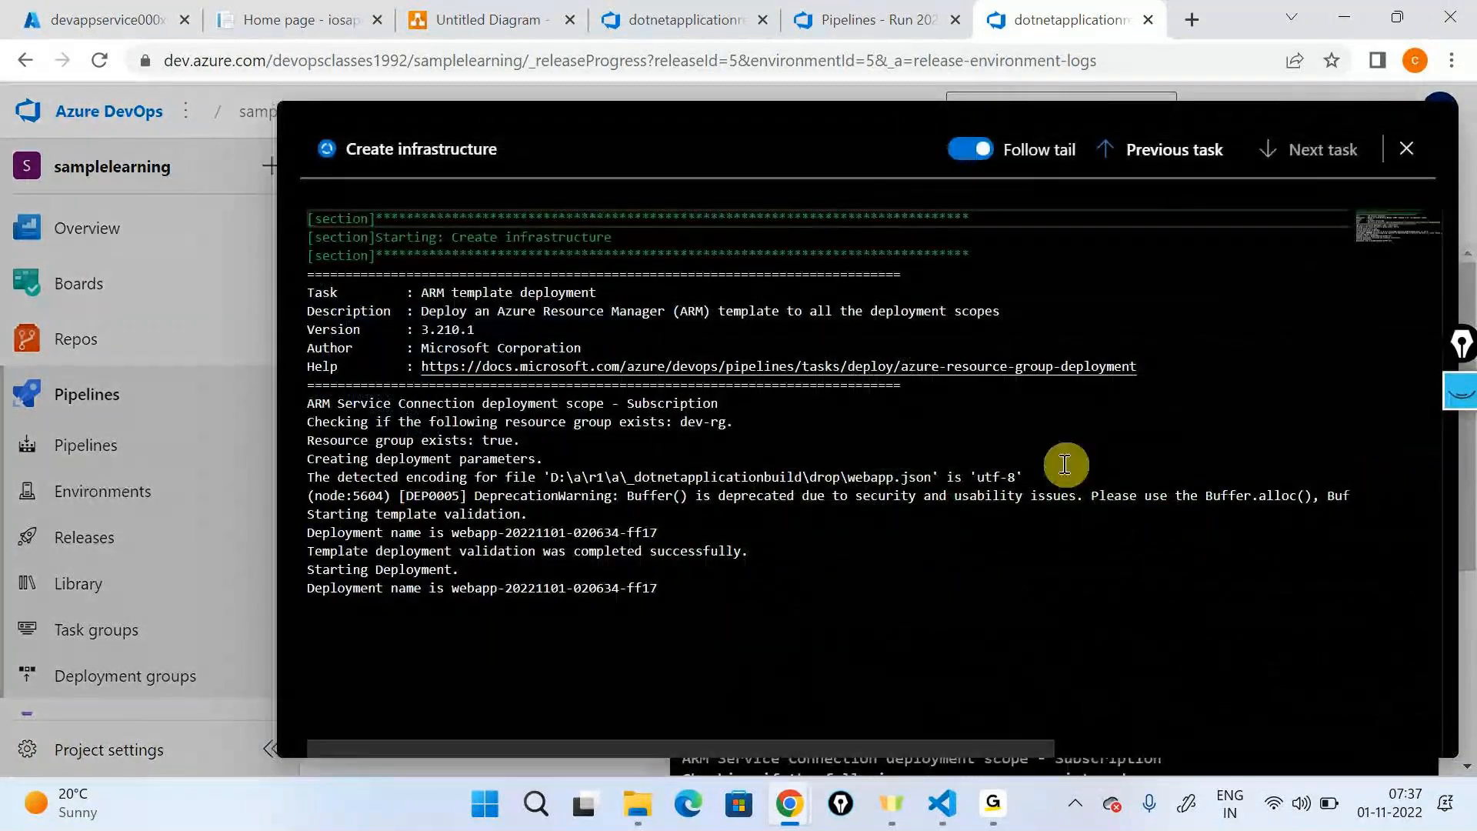
left_click(108, 20)
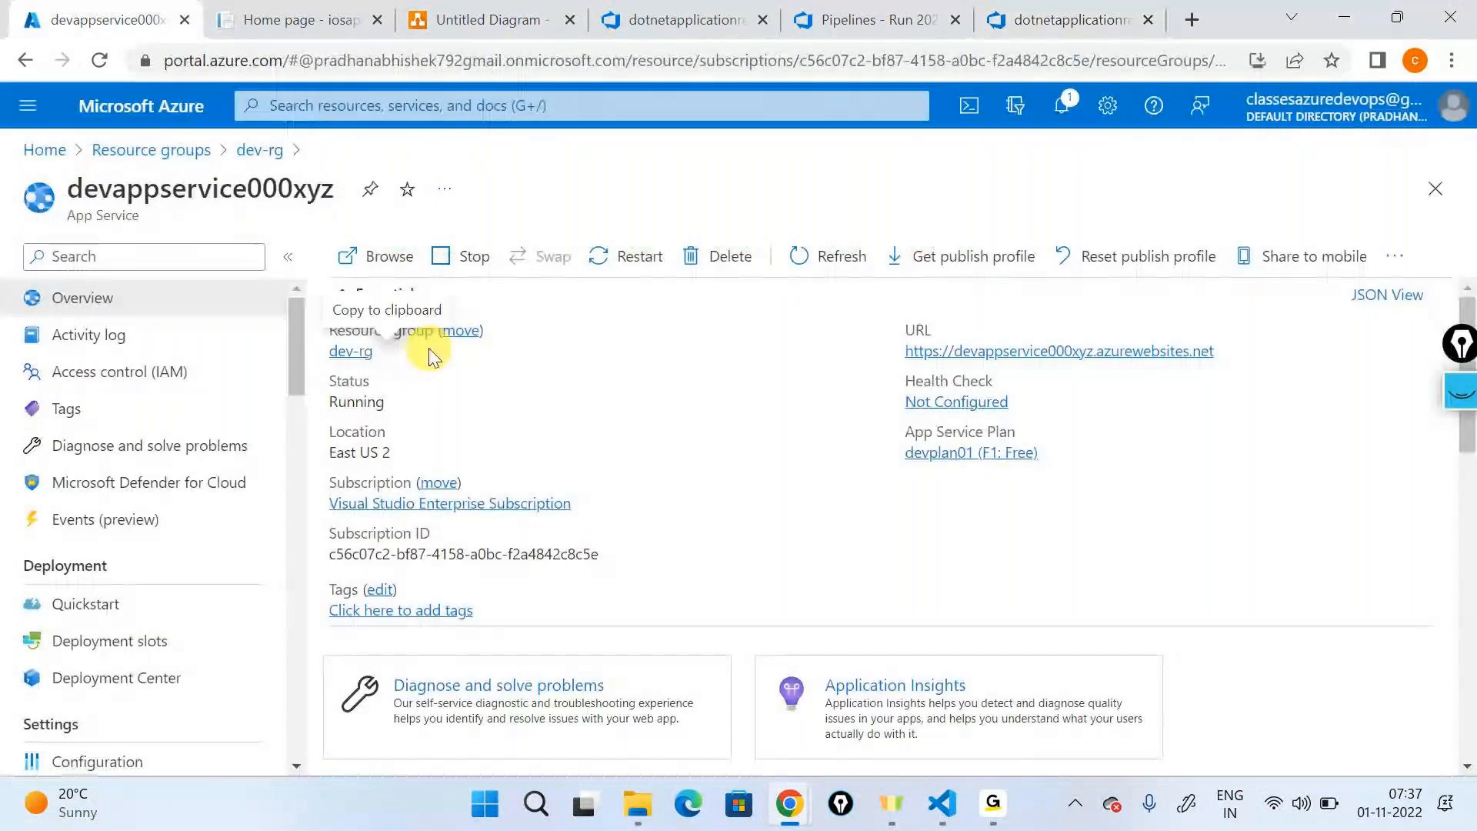
left_click(354, 352)
left_click(95, 567)
left_click(391, 403)
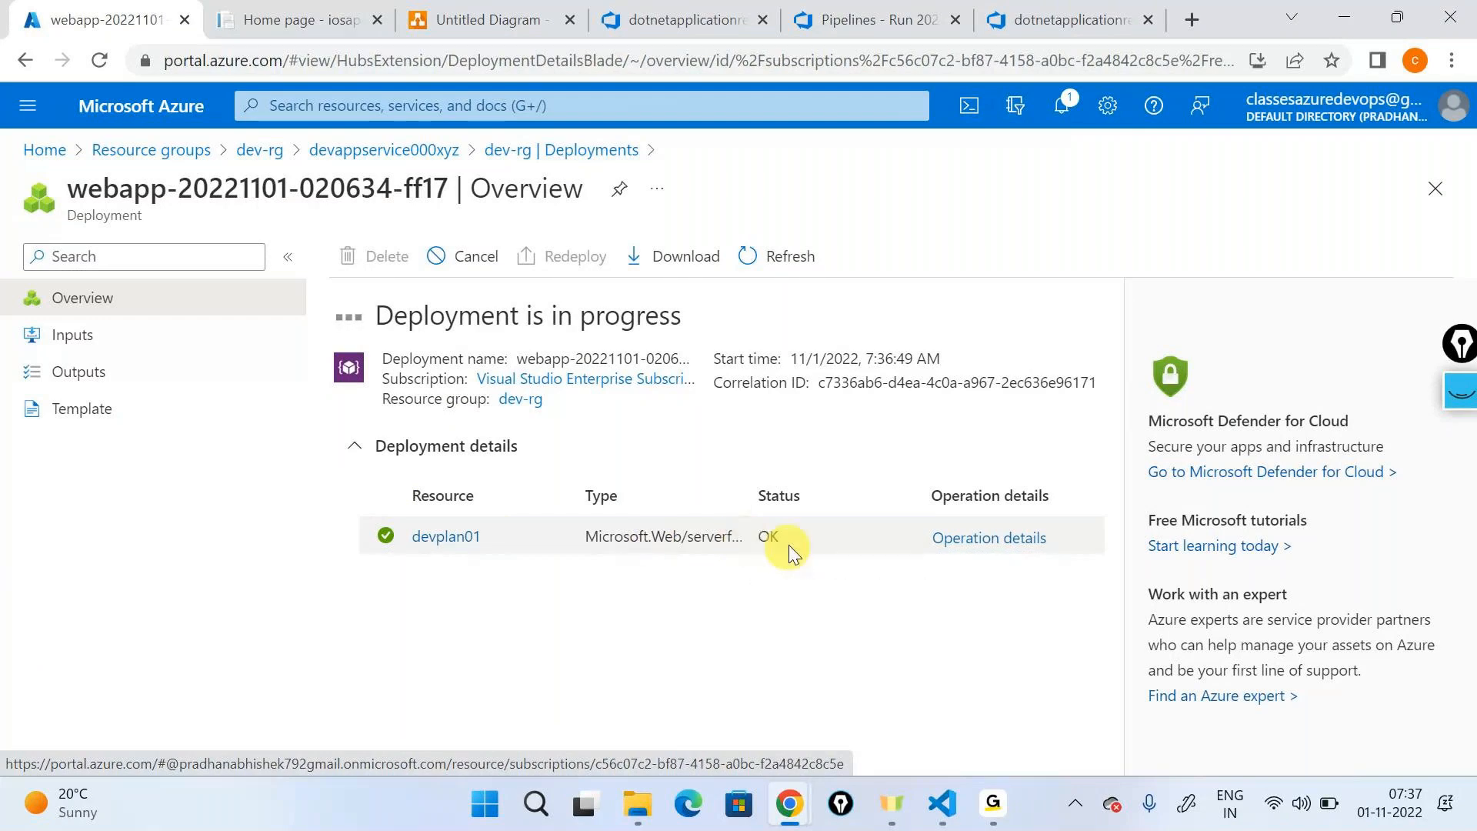
left_click(784, 276)
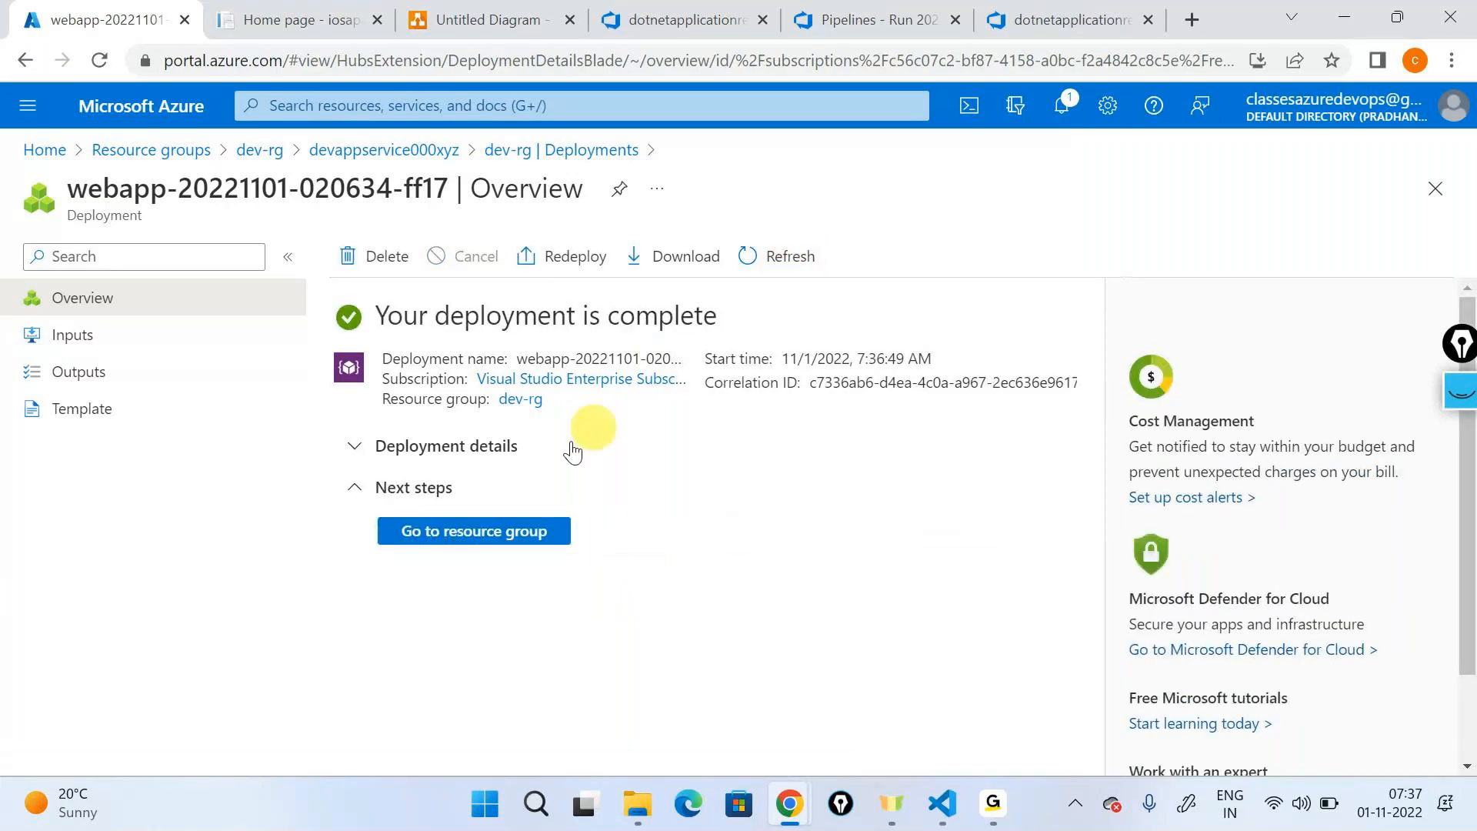
left_click(355, 448)
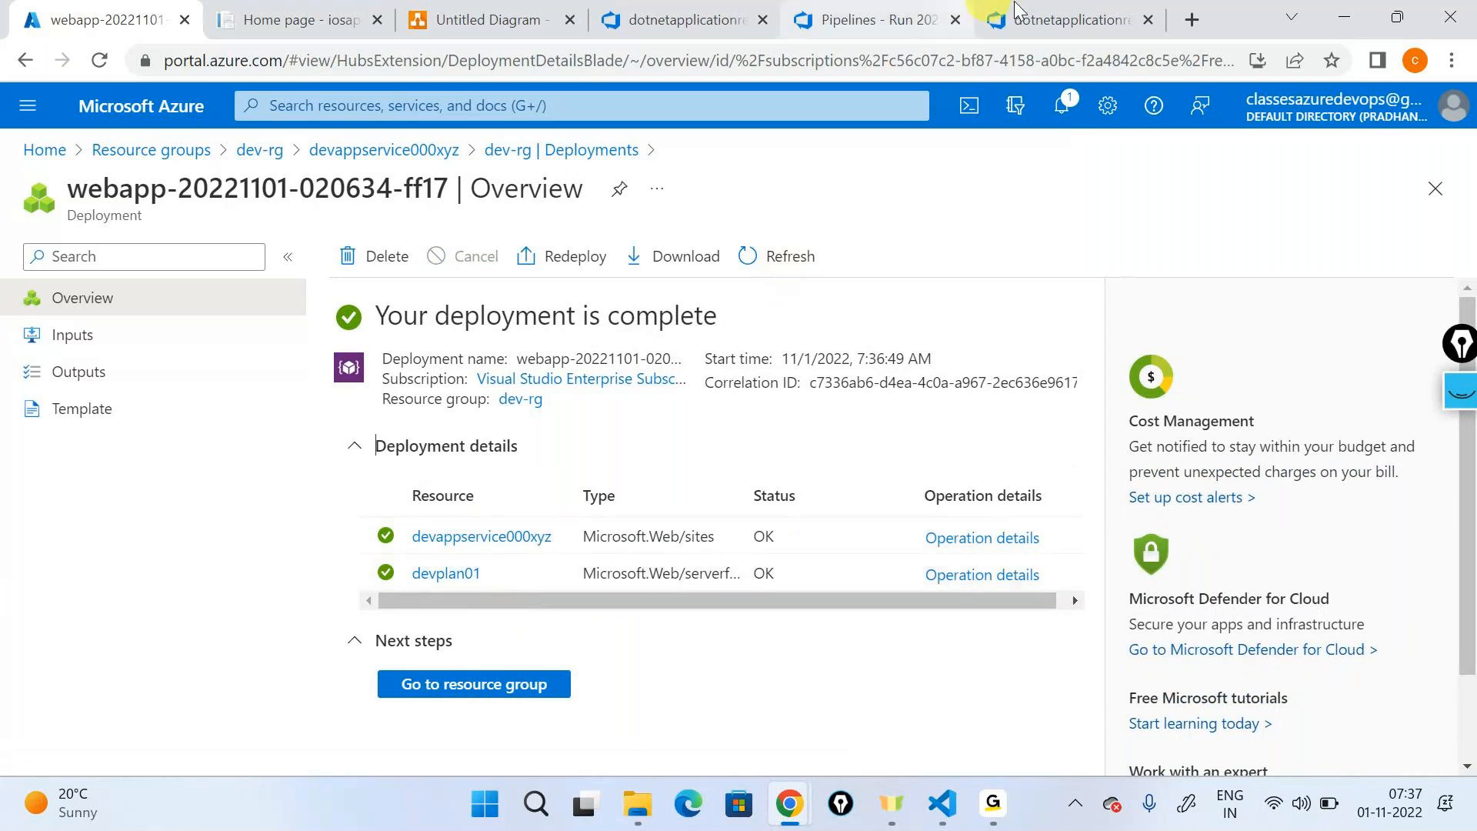
- Check the App service deployment task in Release-5's development stage logs, and bring up the GoTo meeting window
left_click(1050, 23)
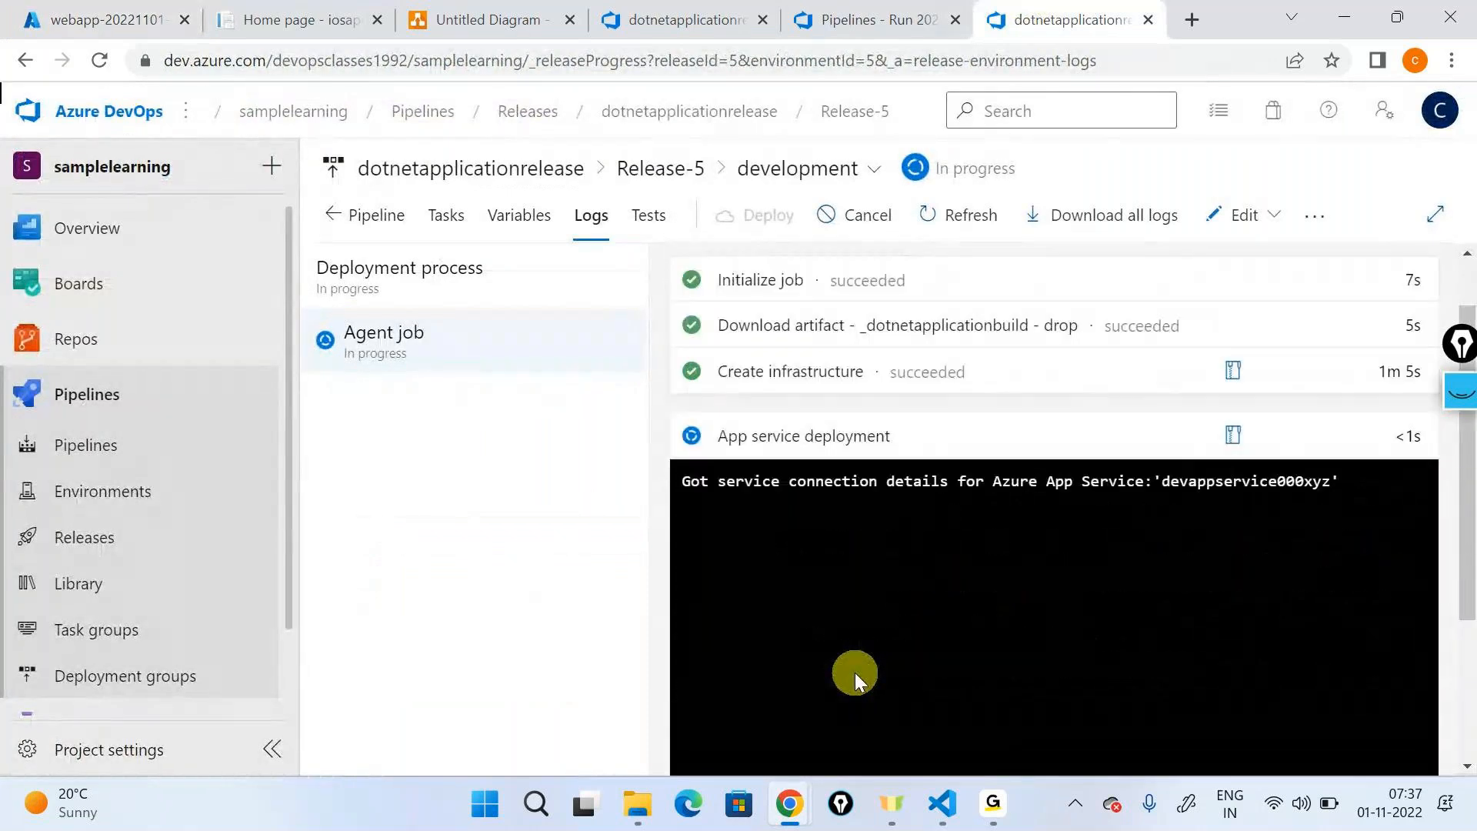
mouse_move(992, 804)
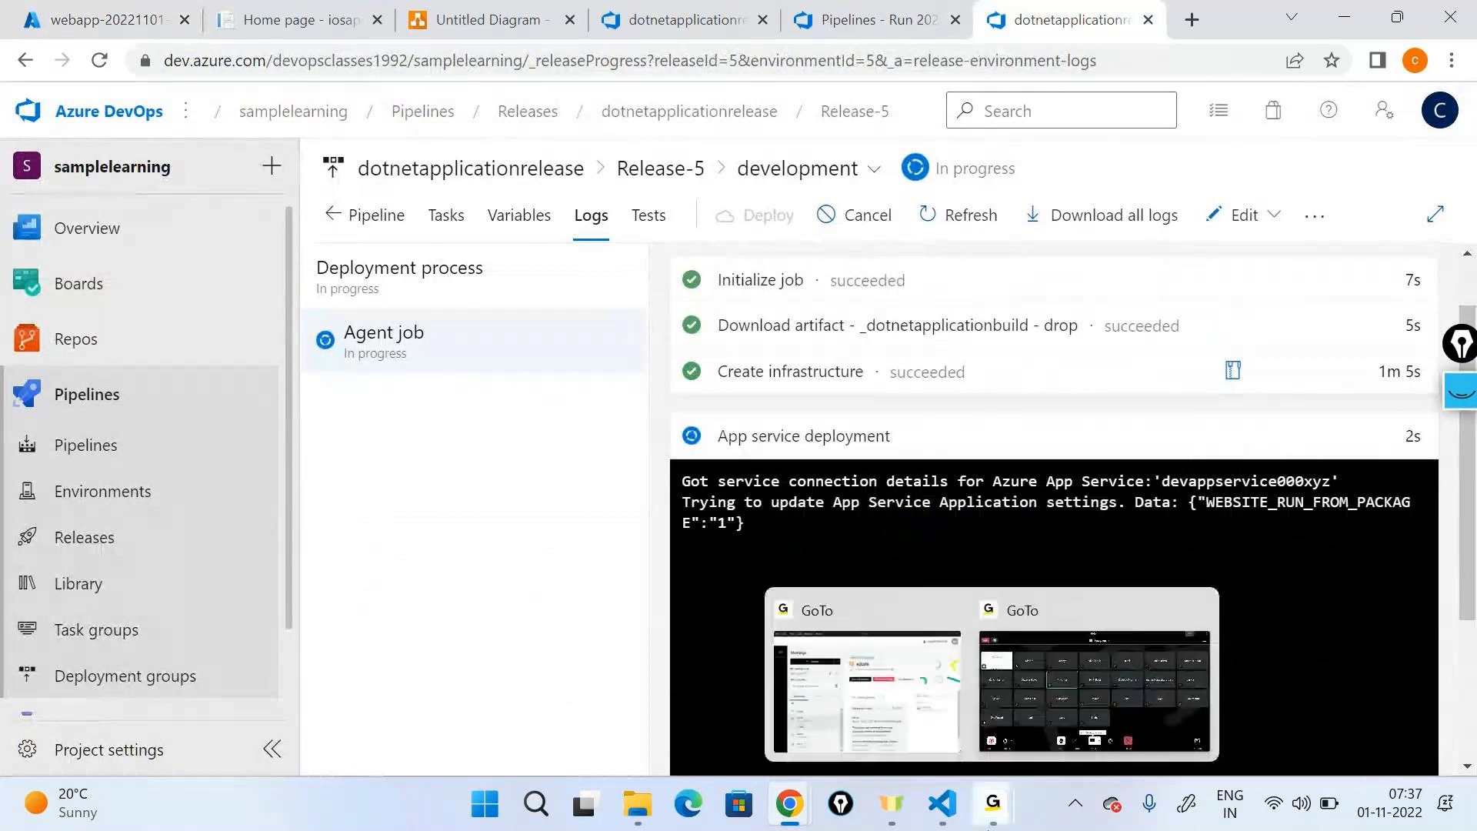
left_click(1053, 640)
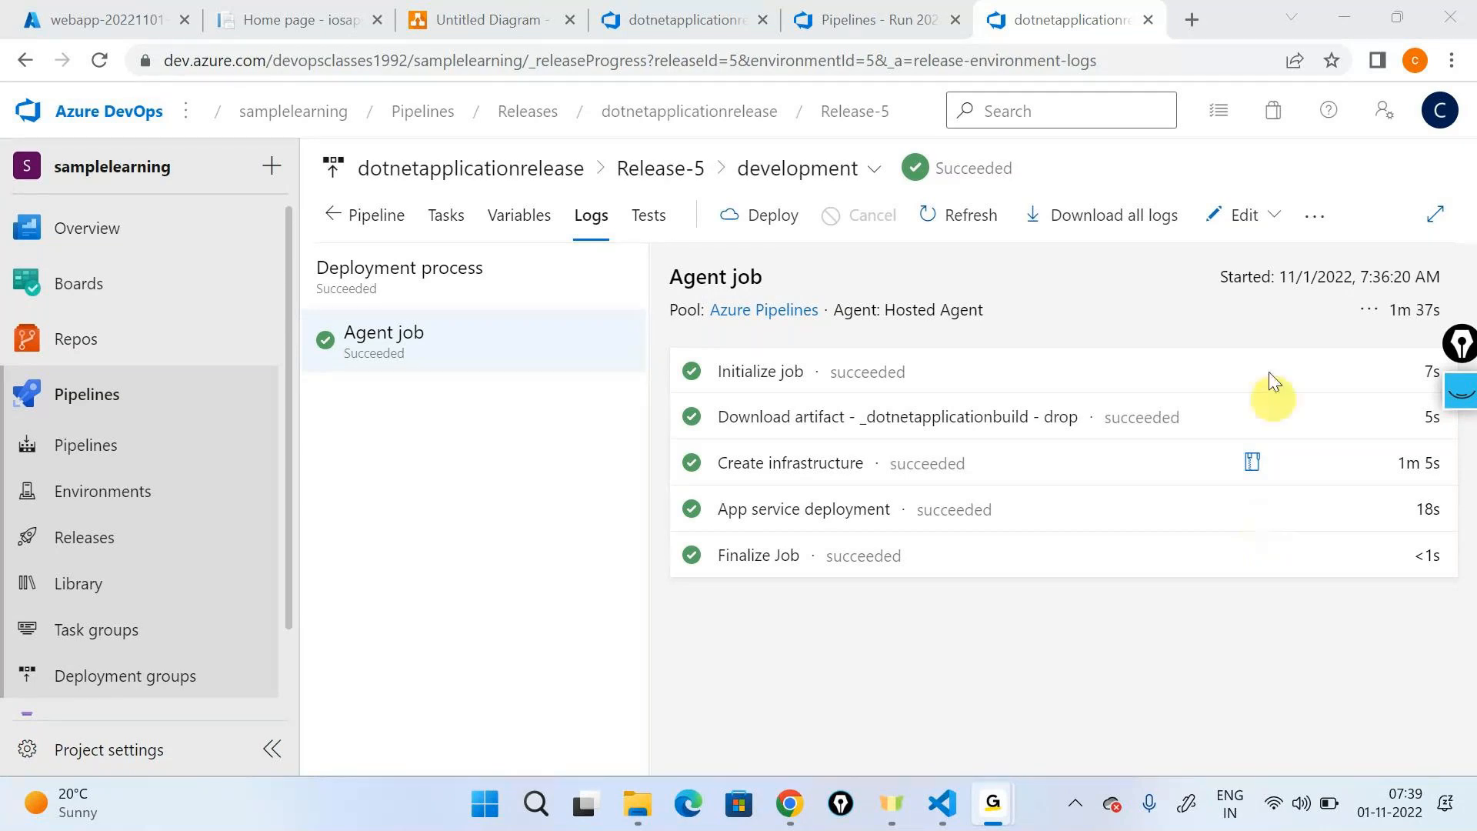
- Open the dotnetapplicationbuild pipeline definition for editing and review its build tasks
left_click(127, 450)
left_click(1172, 381)
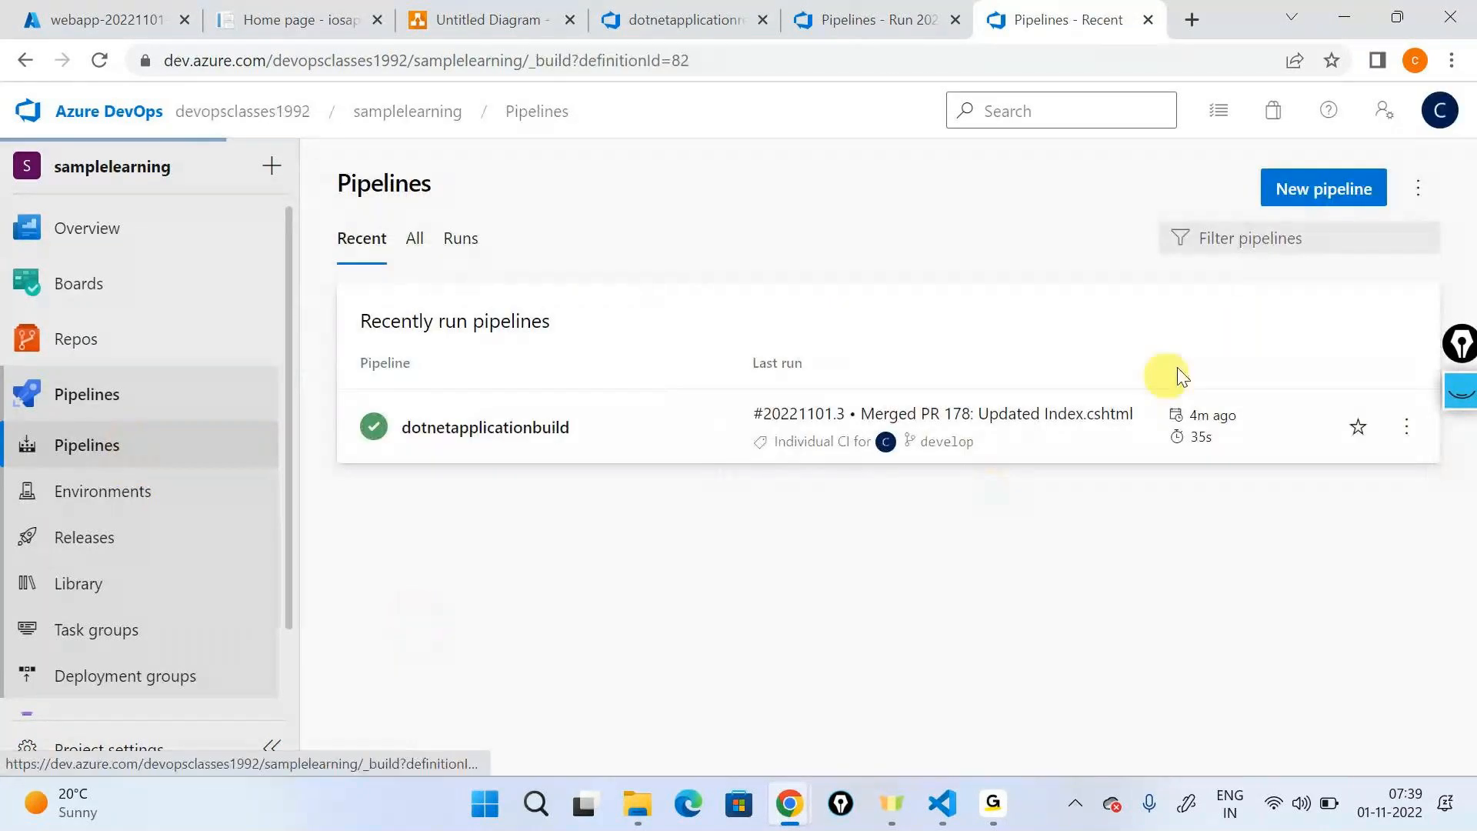
left_click(1205, 189)
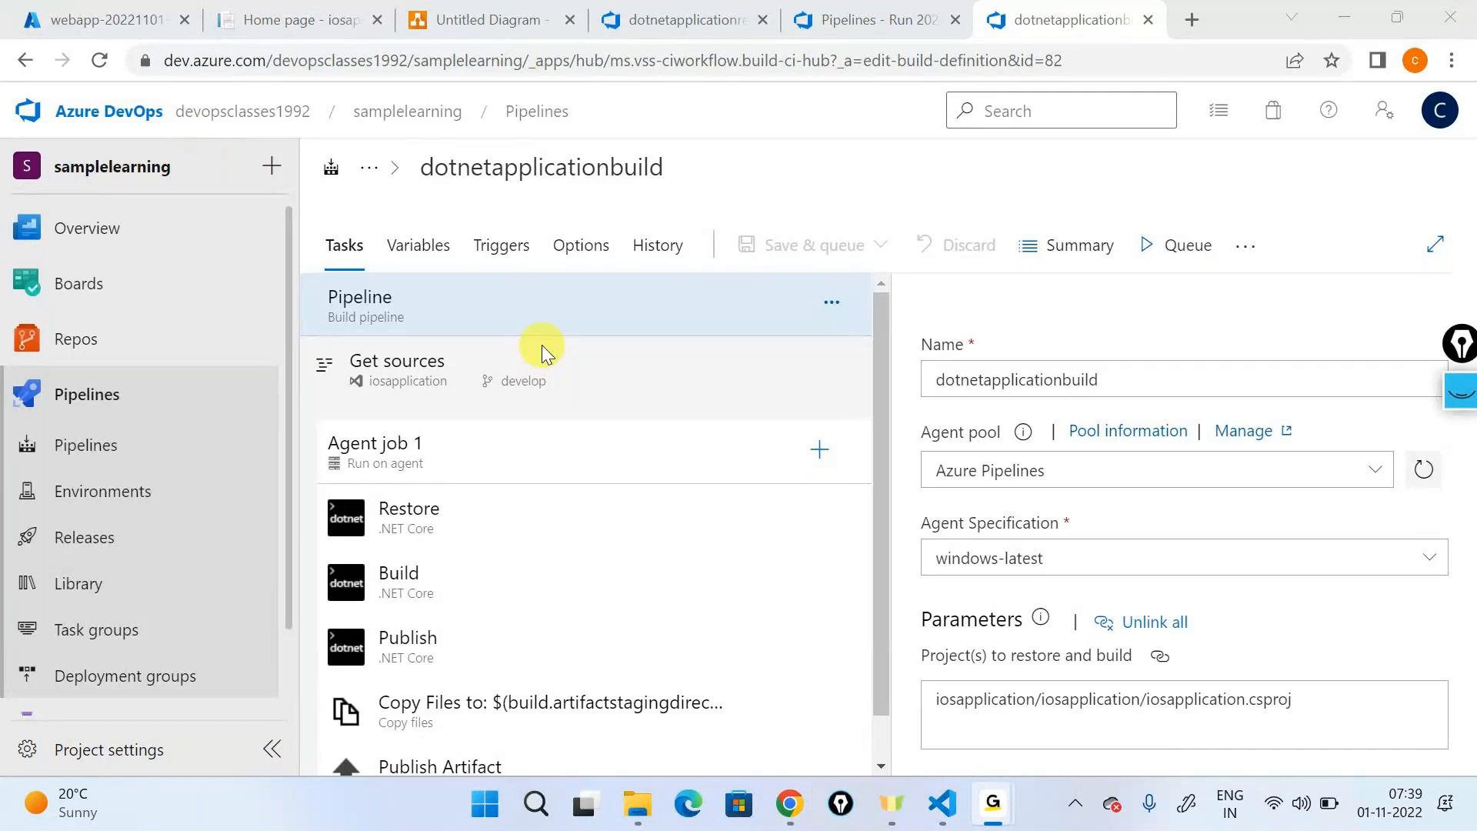
scroll(543, 346, "down", 1)
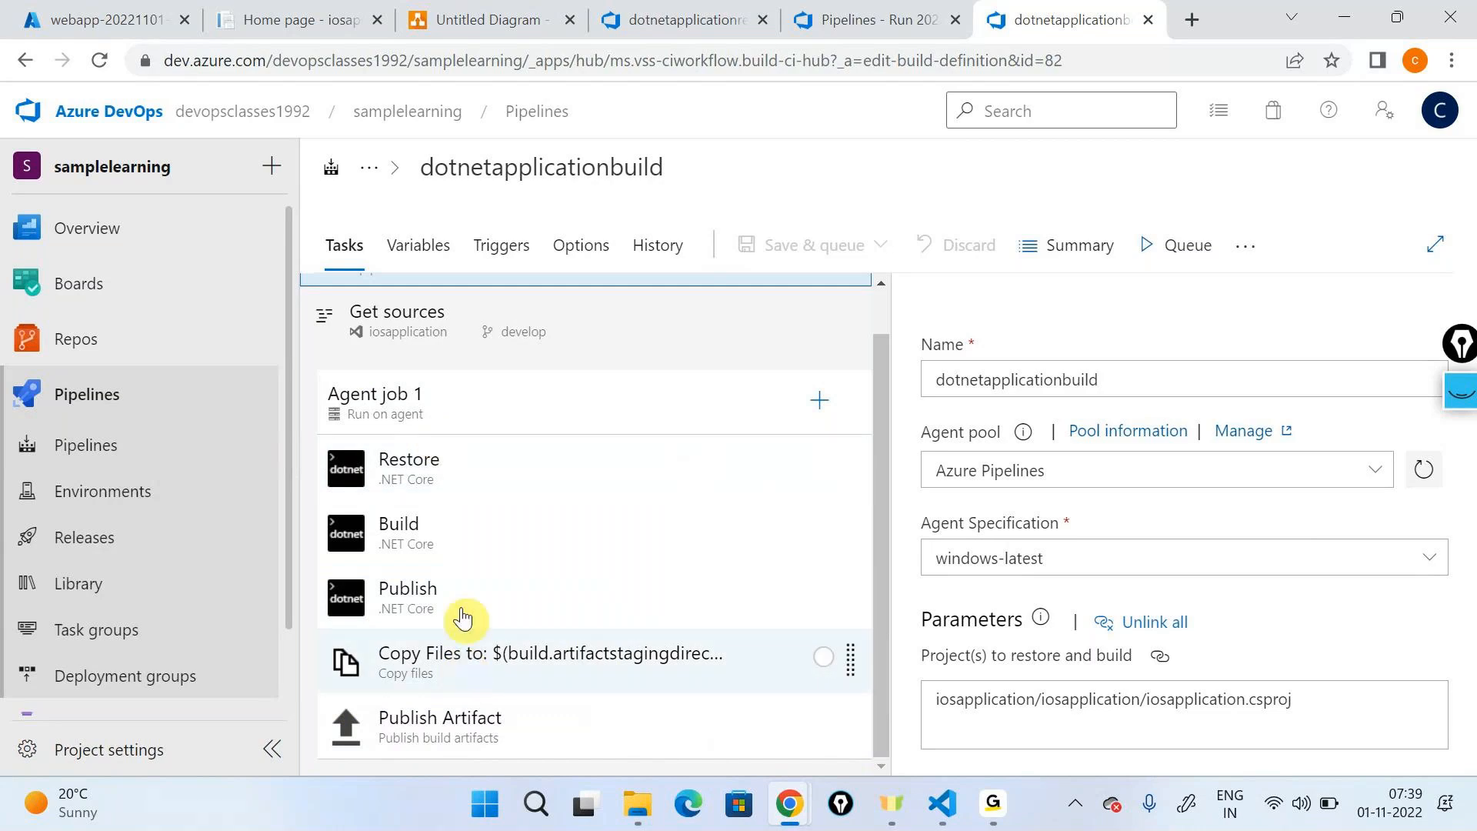
- Start a new build pipeline in the classic editor, using the iosapplication repository in Azure Repos Git and its main branch
left_click(111, 450)
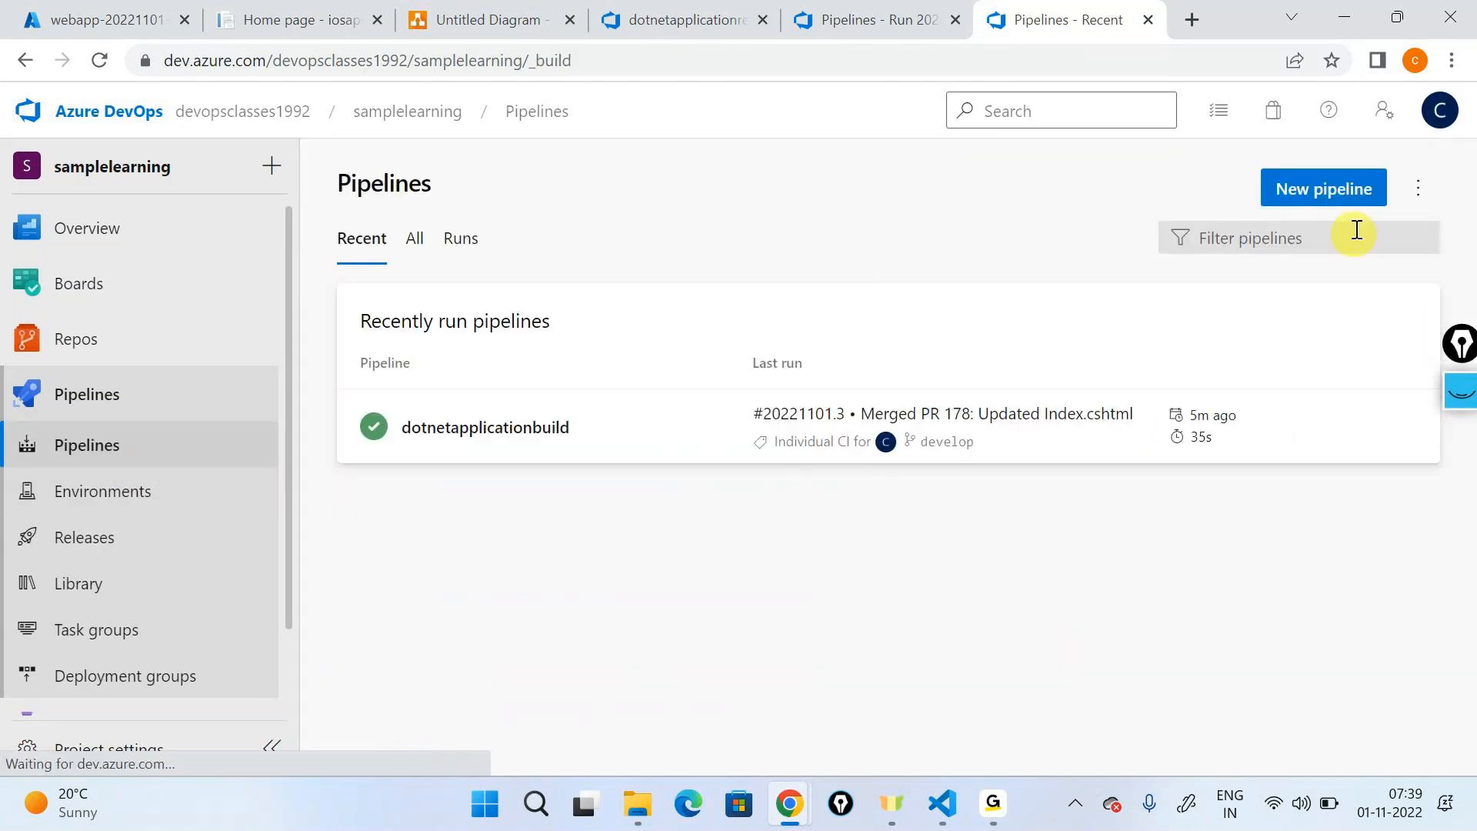
left_click(1323, 189)
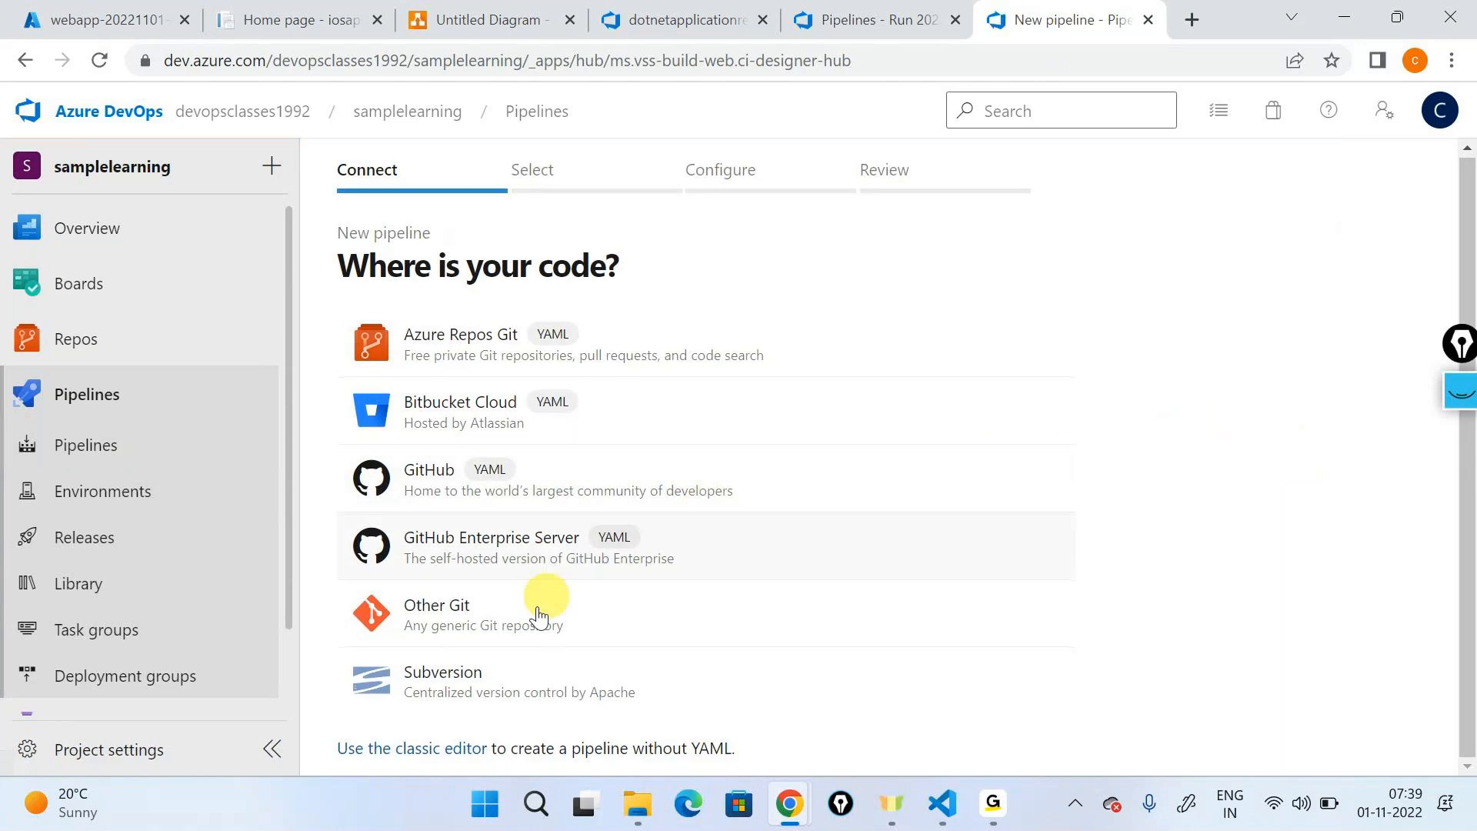
left_click(454, 748)
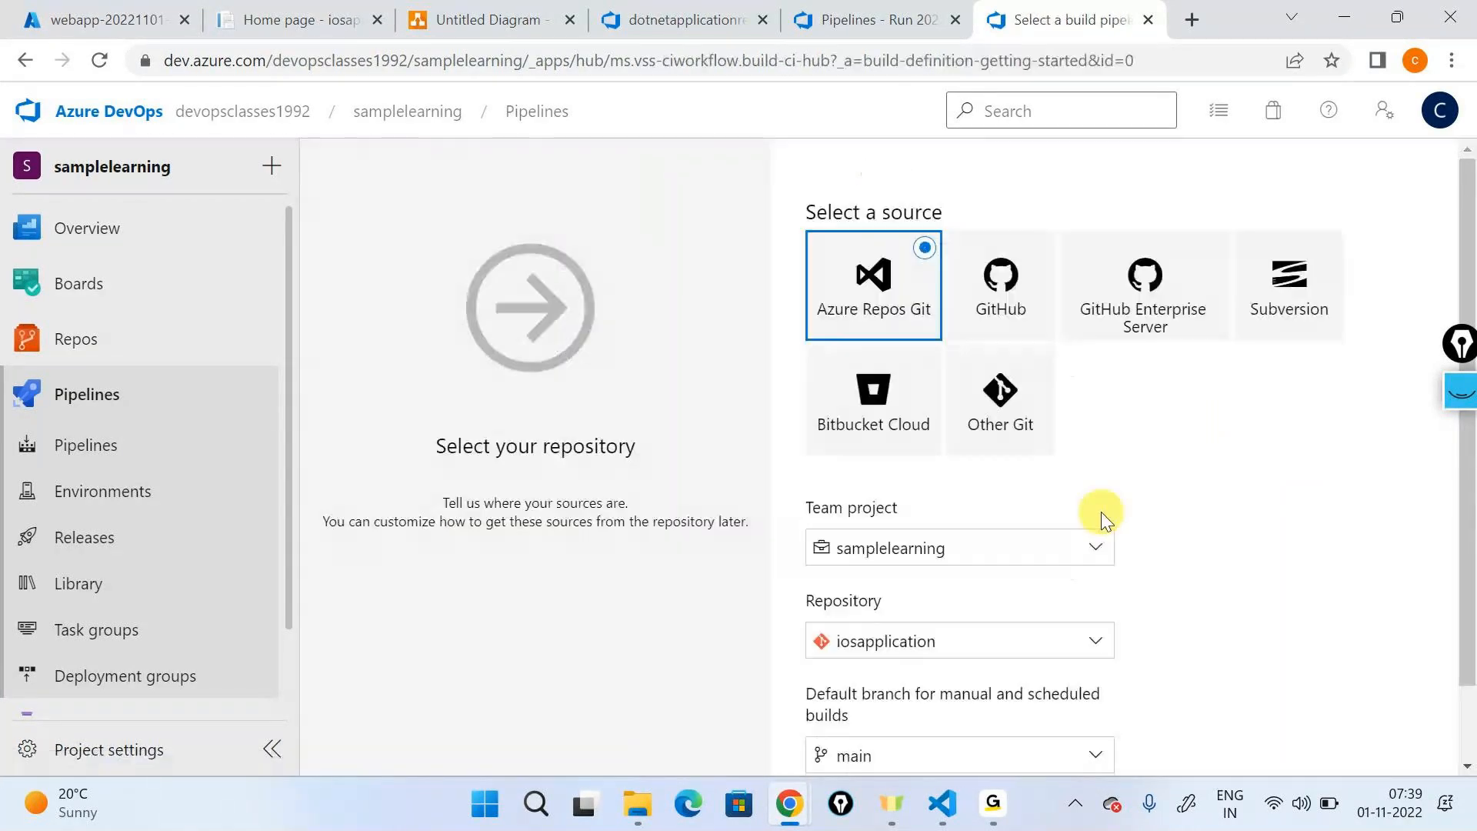
scroll(1078, 585, "down", 2)
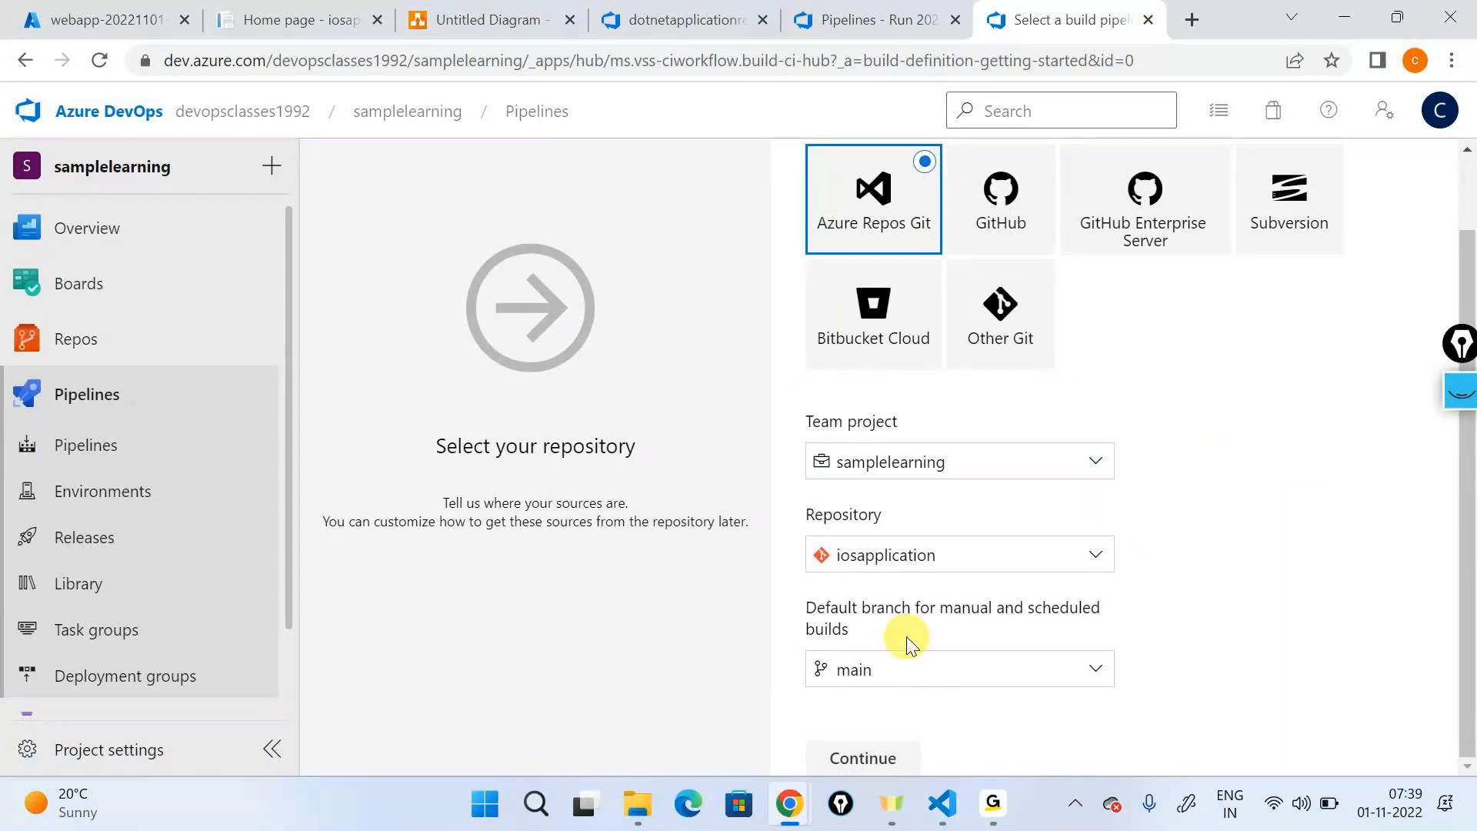
left_click(873, 759)
- Apply the ASP.NET Core template to the new pipeline and review the tasks it supplies
left_click(1306, 193)
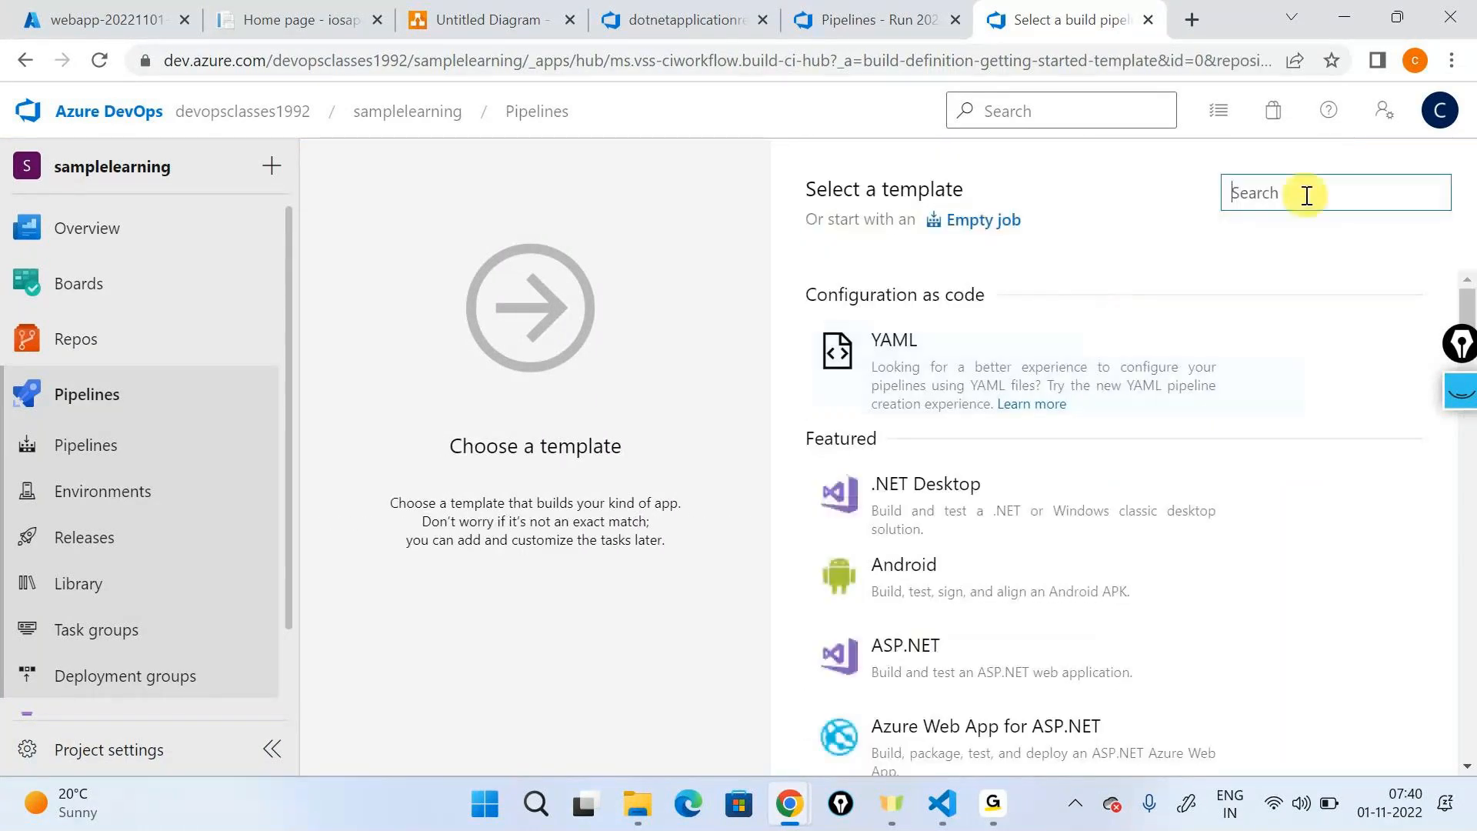
scroll(1137, 429, "down", 9)
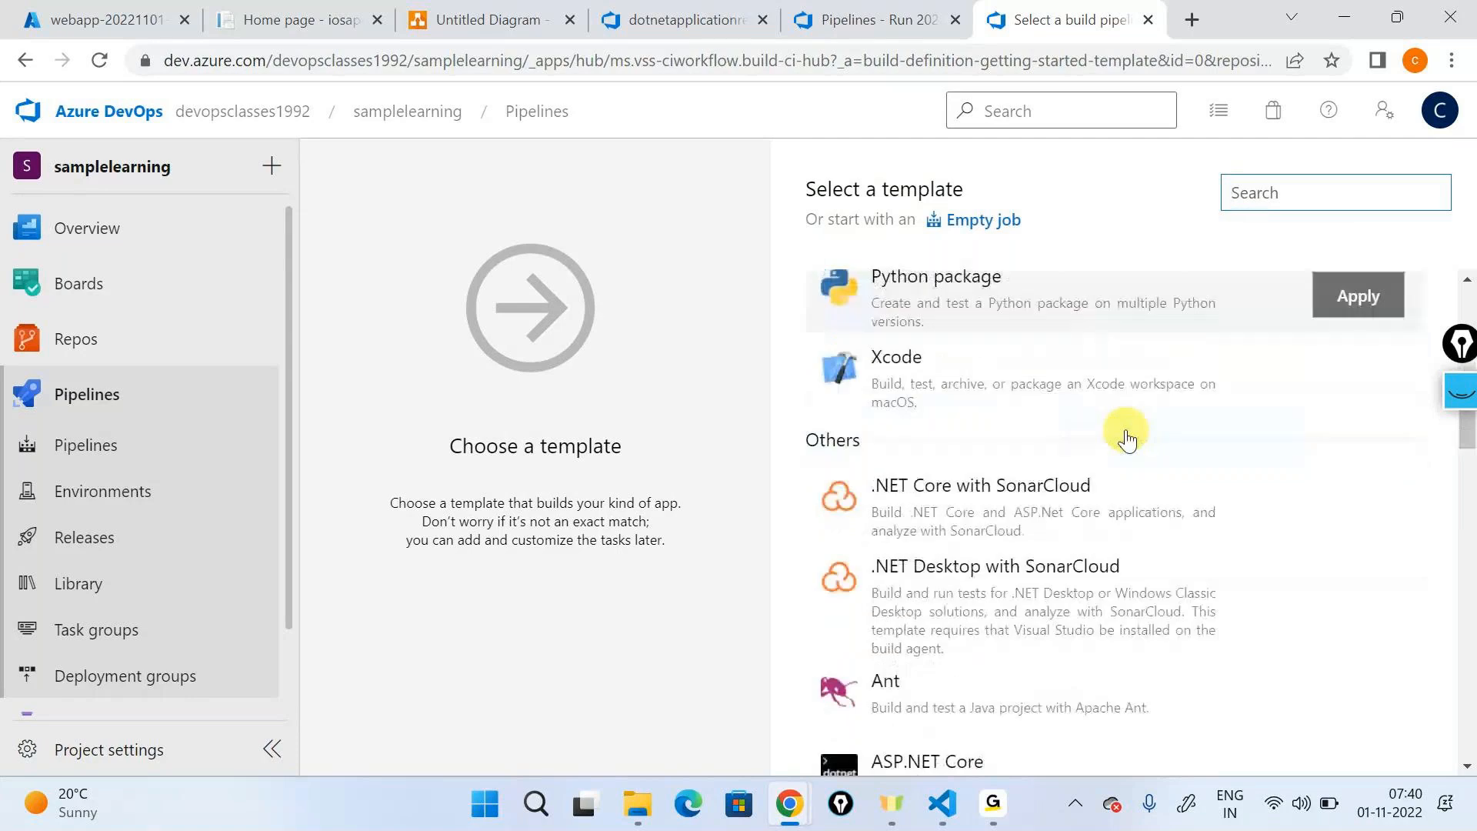
scroll(1127, 439, "down", 4)
left_click(1356, 428)
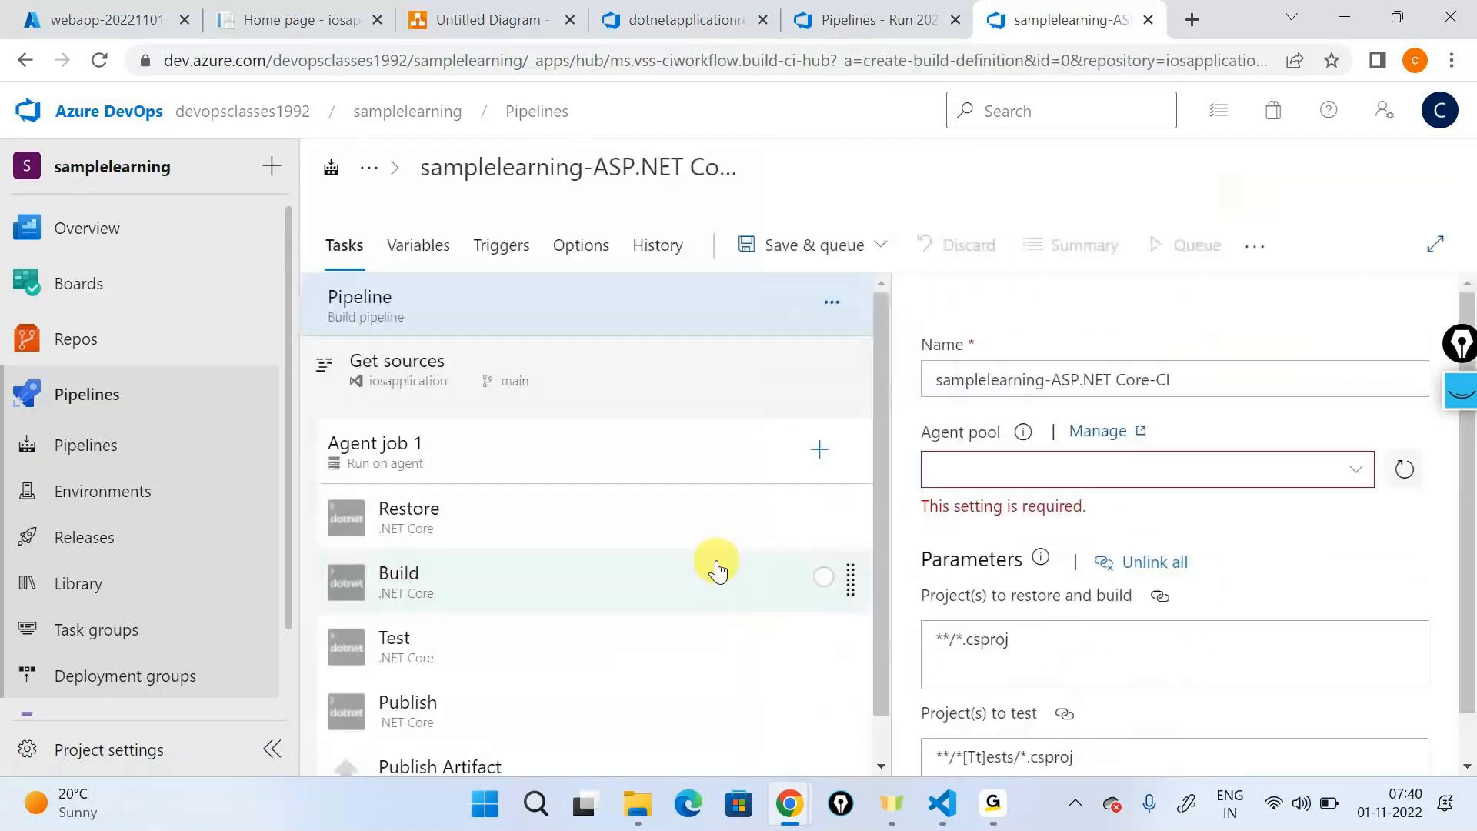
scroll(714, 567, "down", 1)
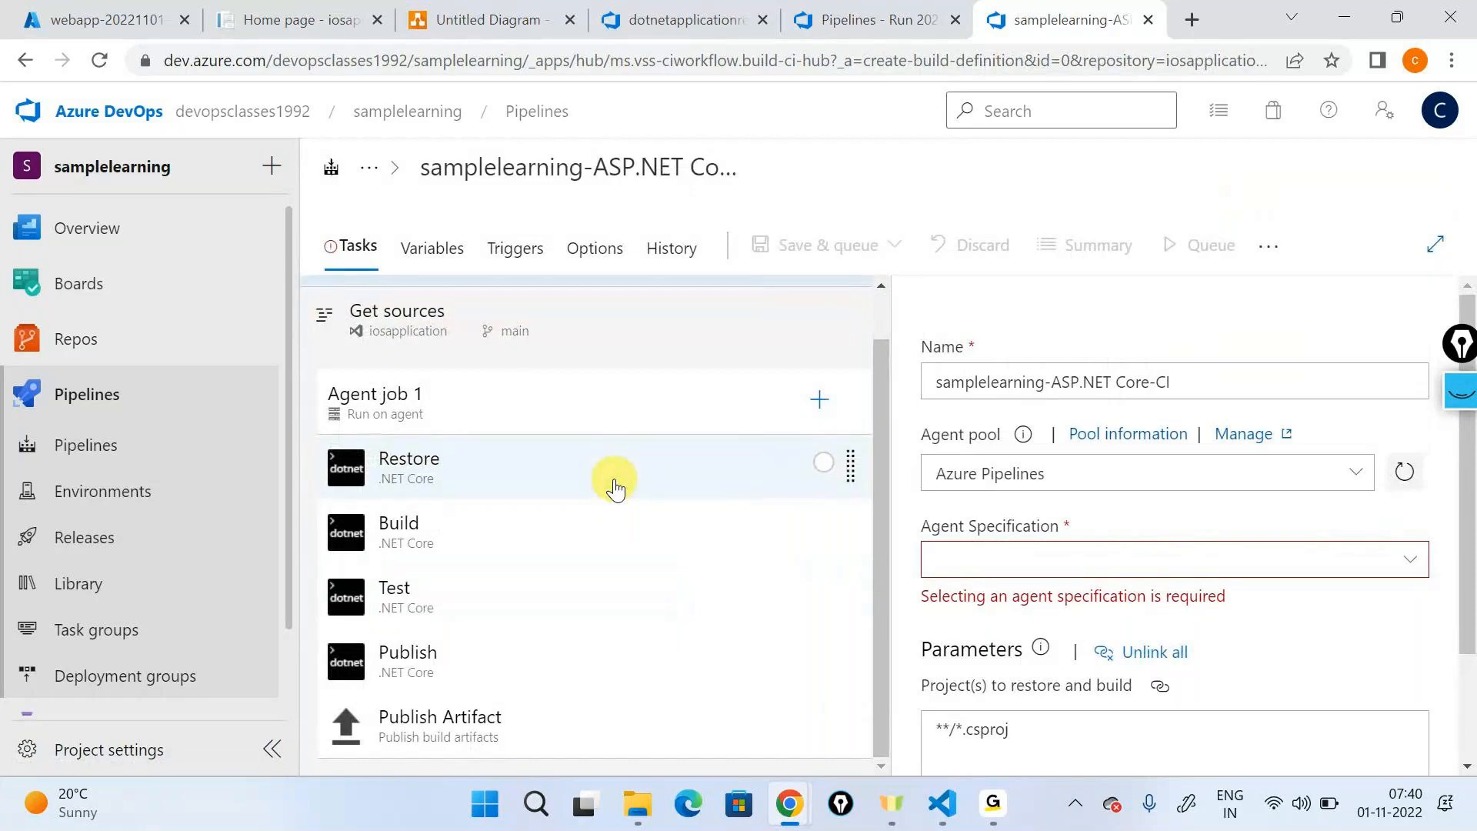
- Leave the new pipeline unsaved and reopen the dotnetapplicationbuild definition to compare its tasks
left_click(132, 454)
left_click(662, 422)
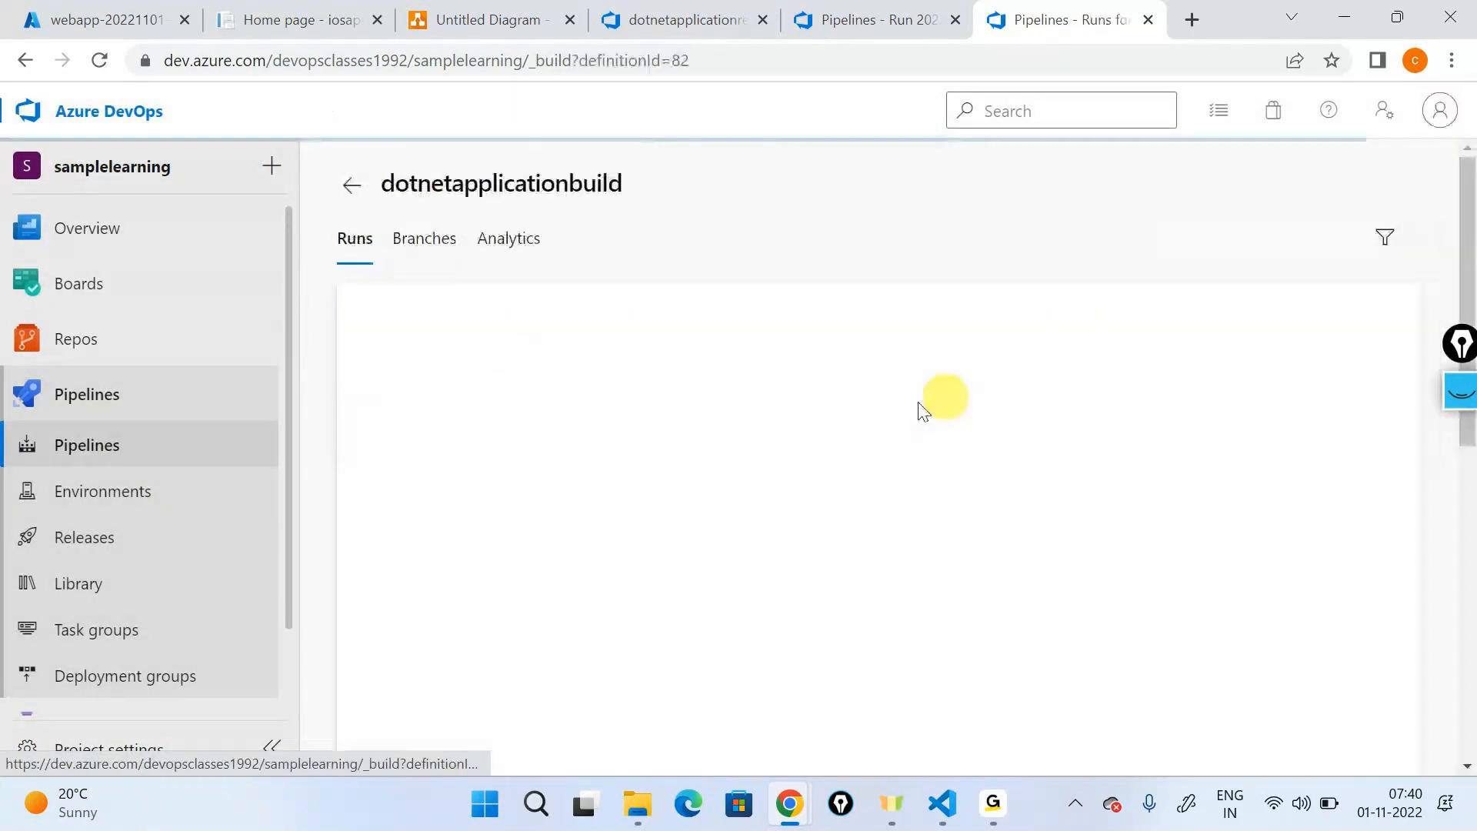
left_click(1203, 188)
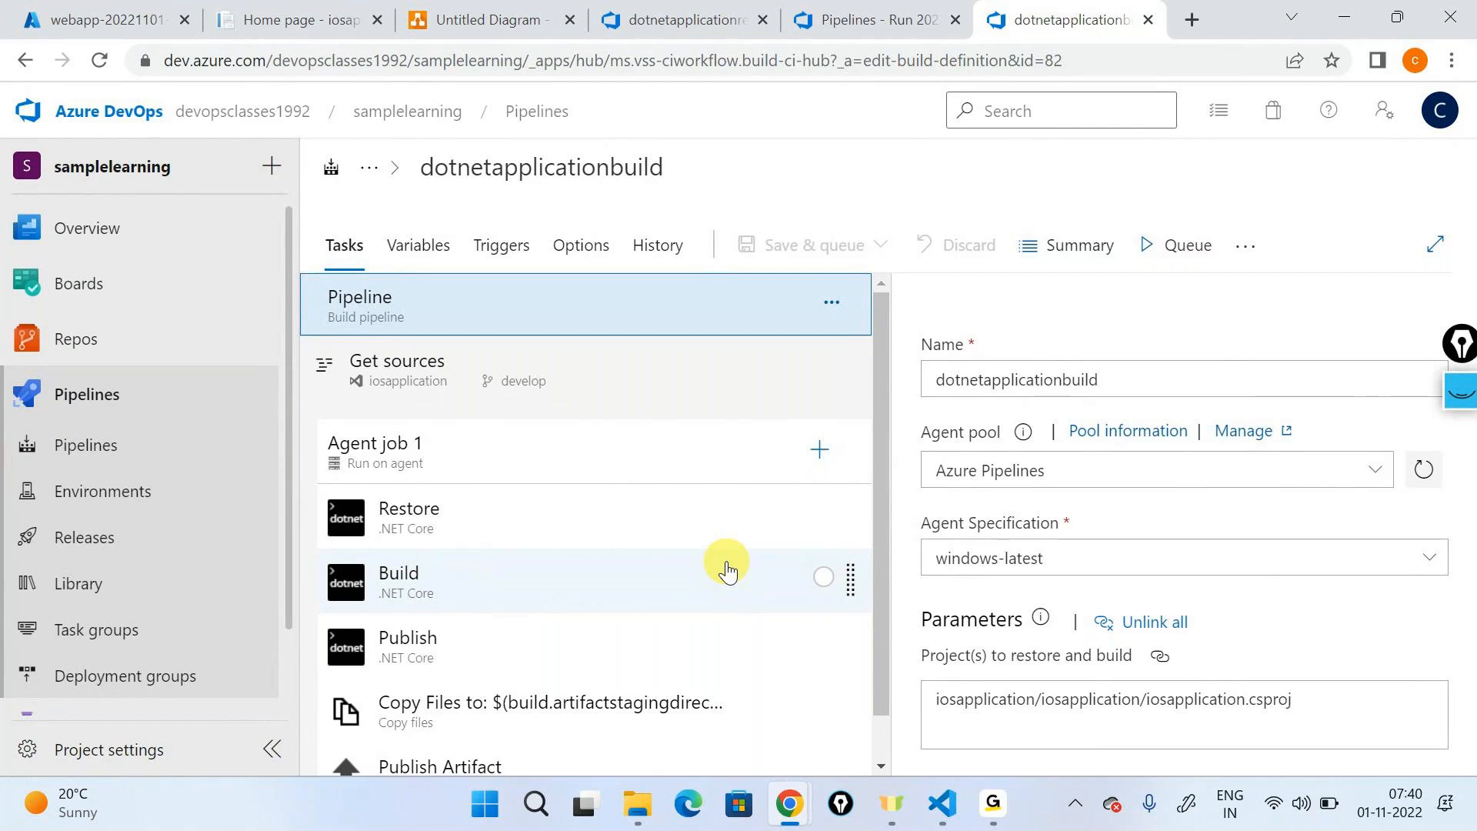
- Show the iosapplication repository's files on the develop branch
left_click(75, 338)
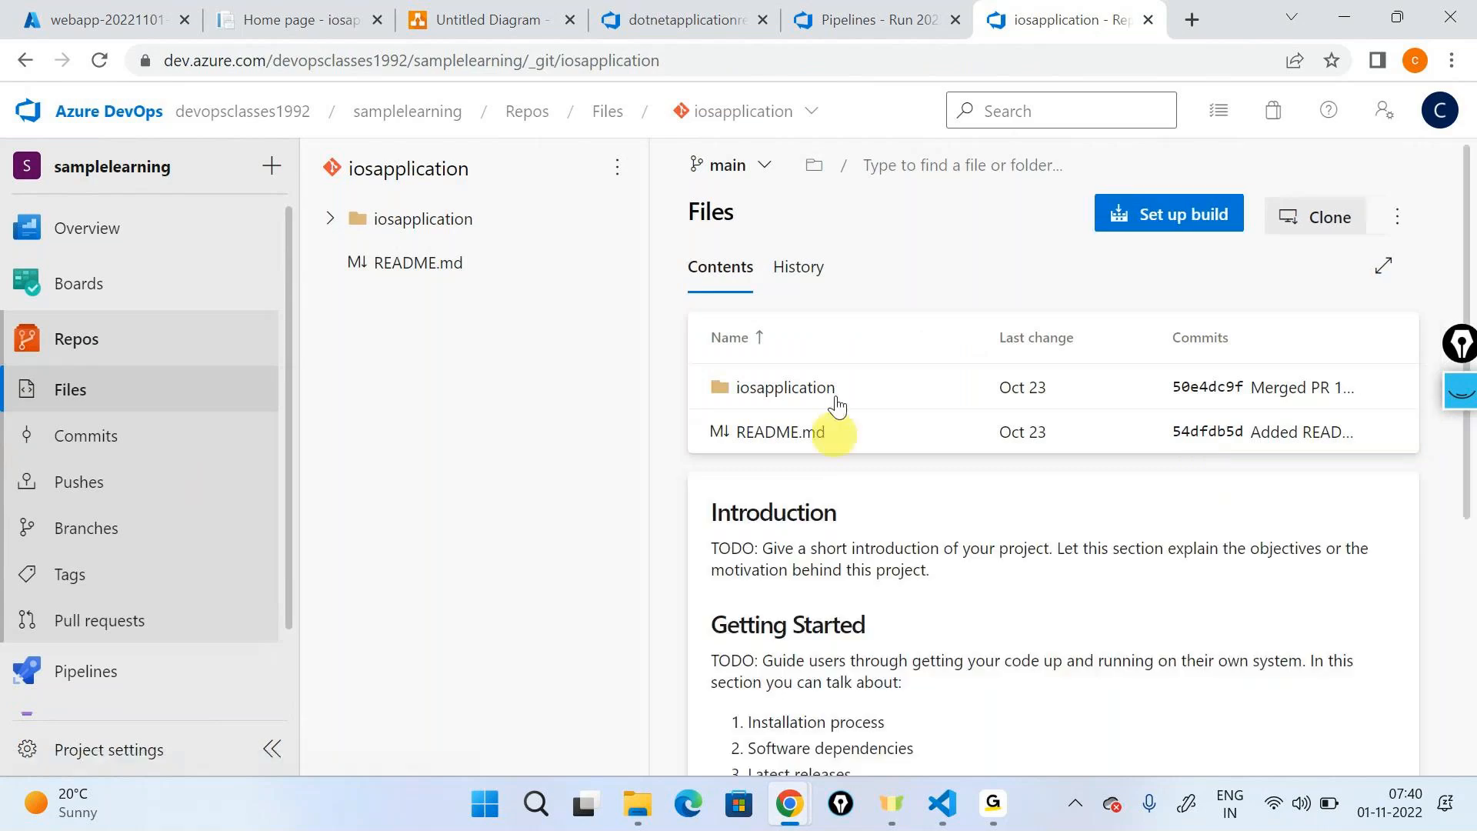
left_click(758, 186)
left_click(760, 377)
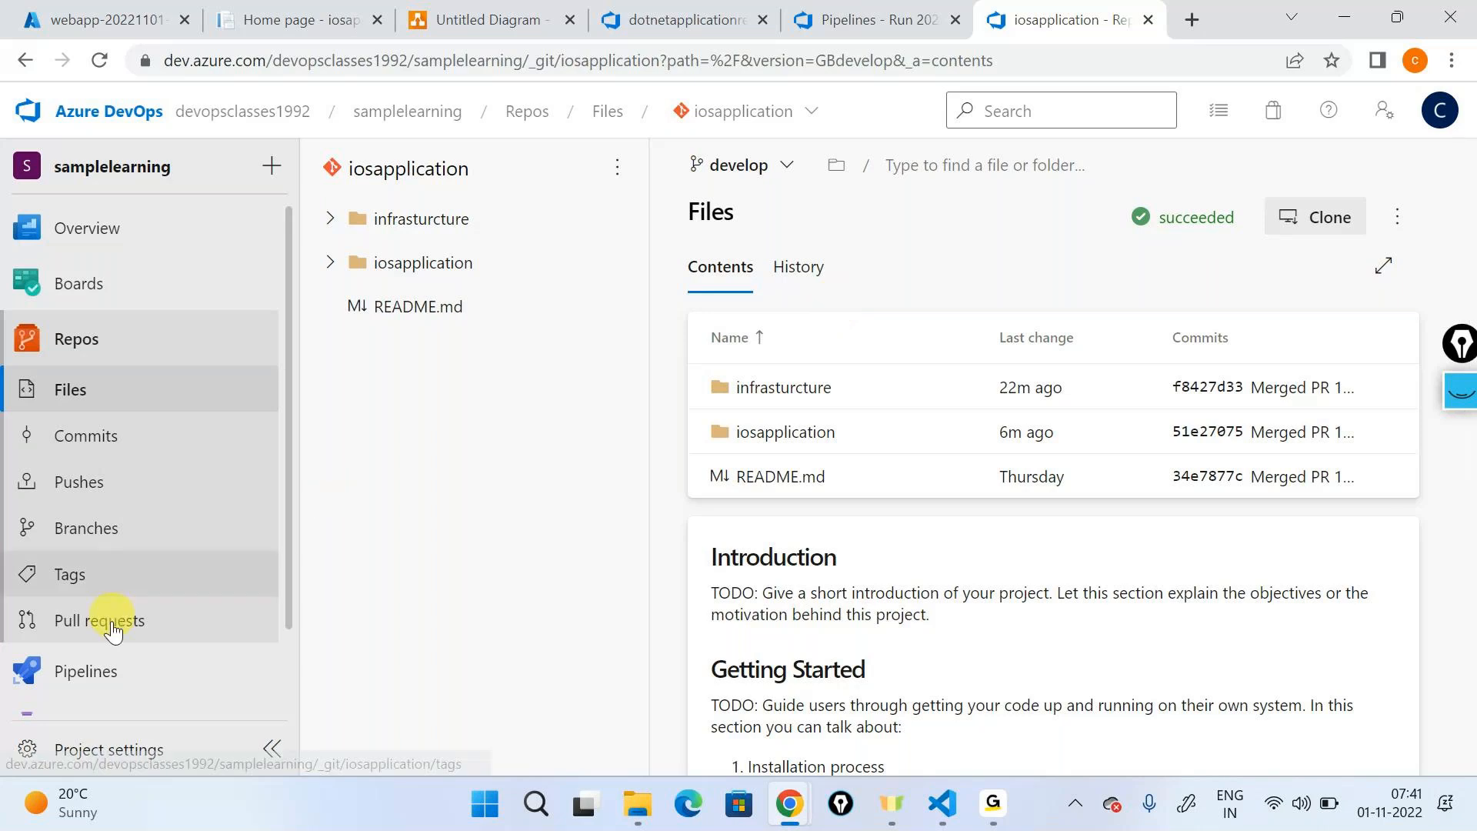
- Close the browser tab of the build run and bring up the GoTo meeting window
mouse_move(215, 654)
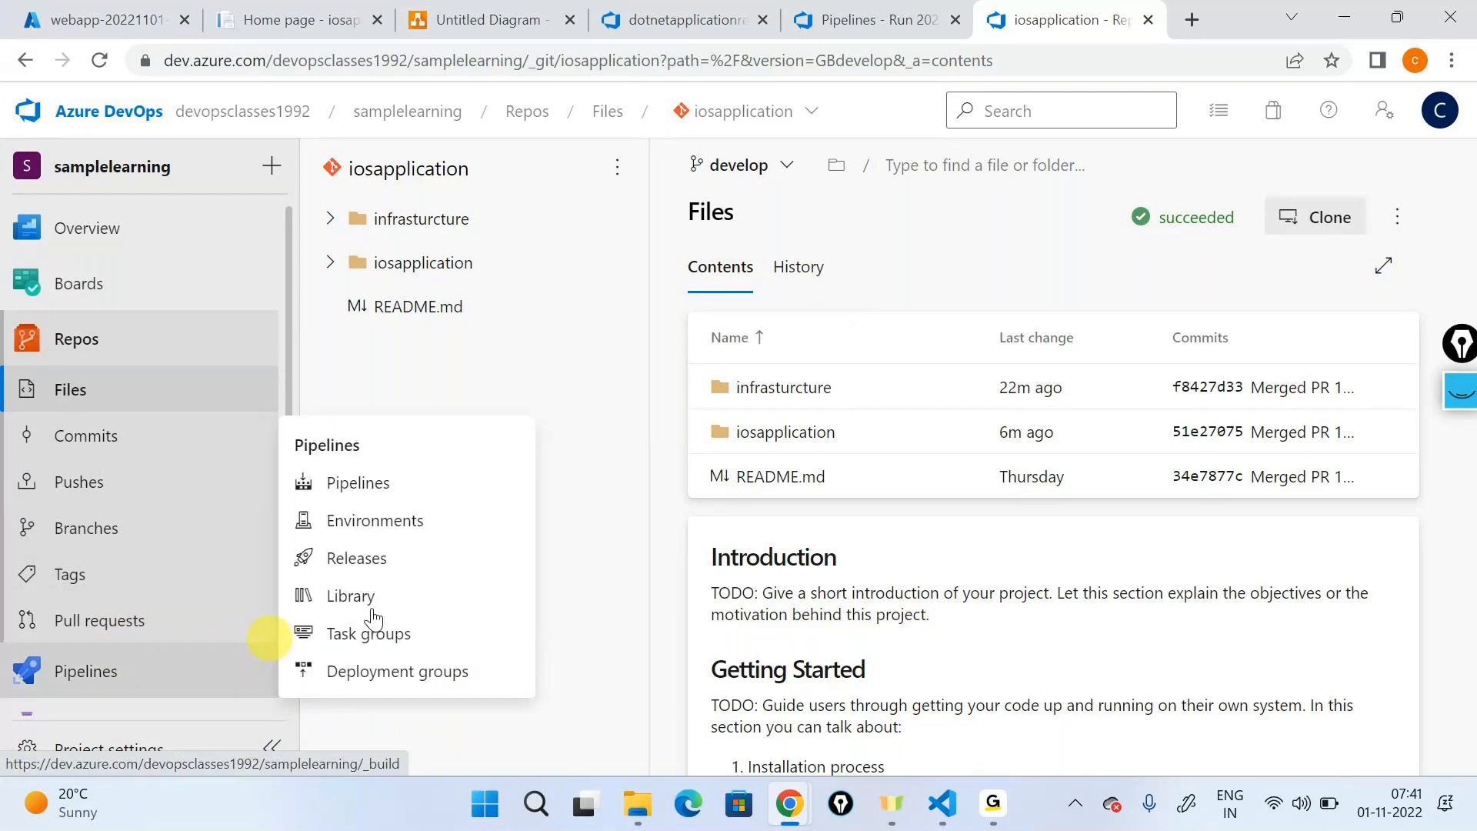
left_click(954, 21)
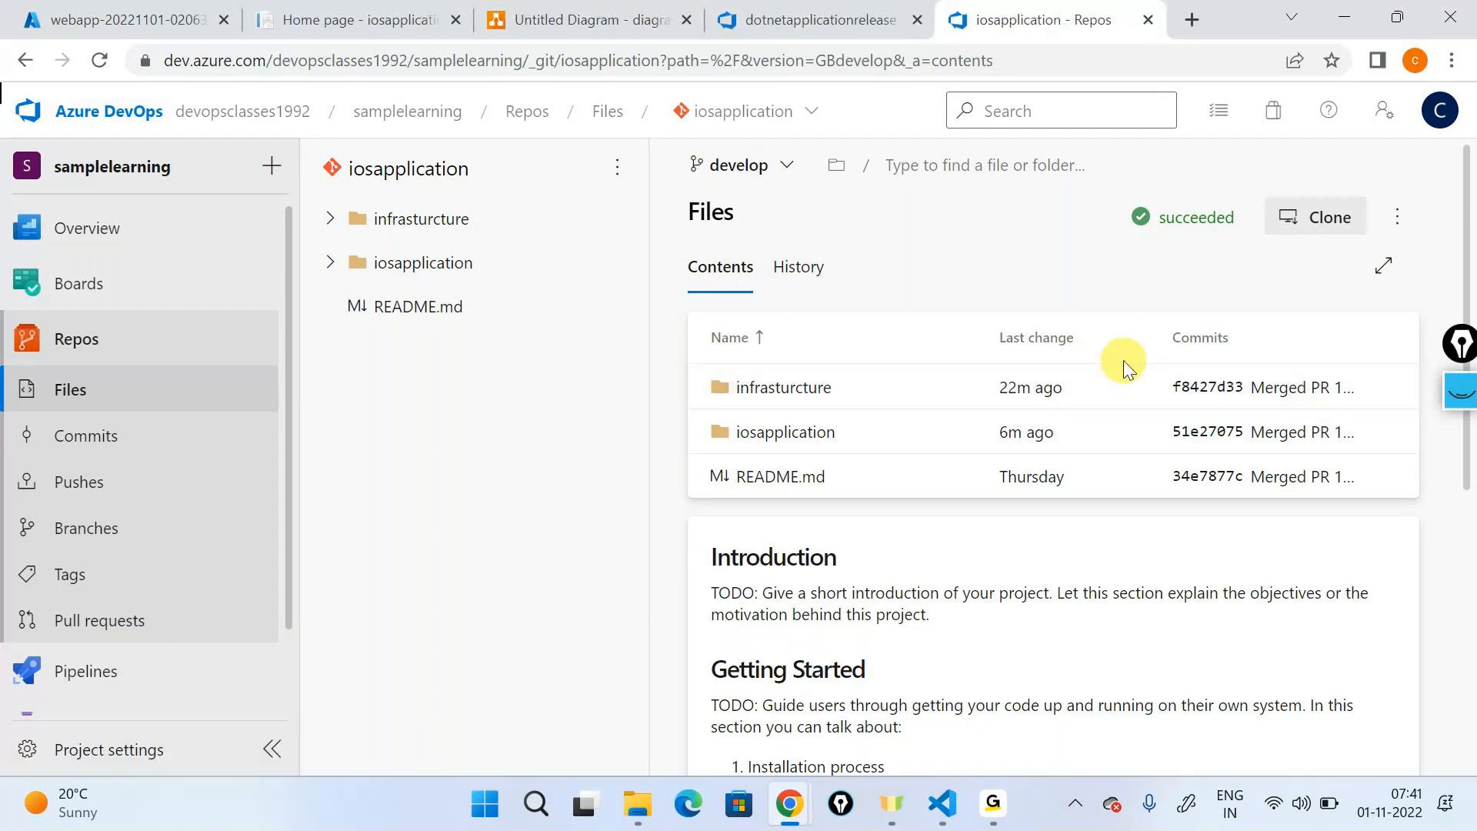
left_click(993, 802)
left_click(1078, 638)
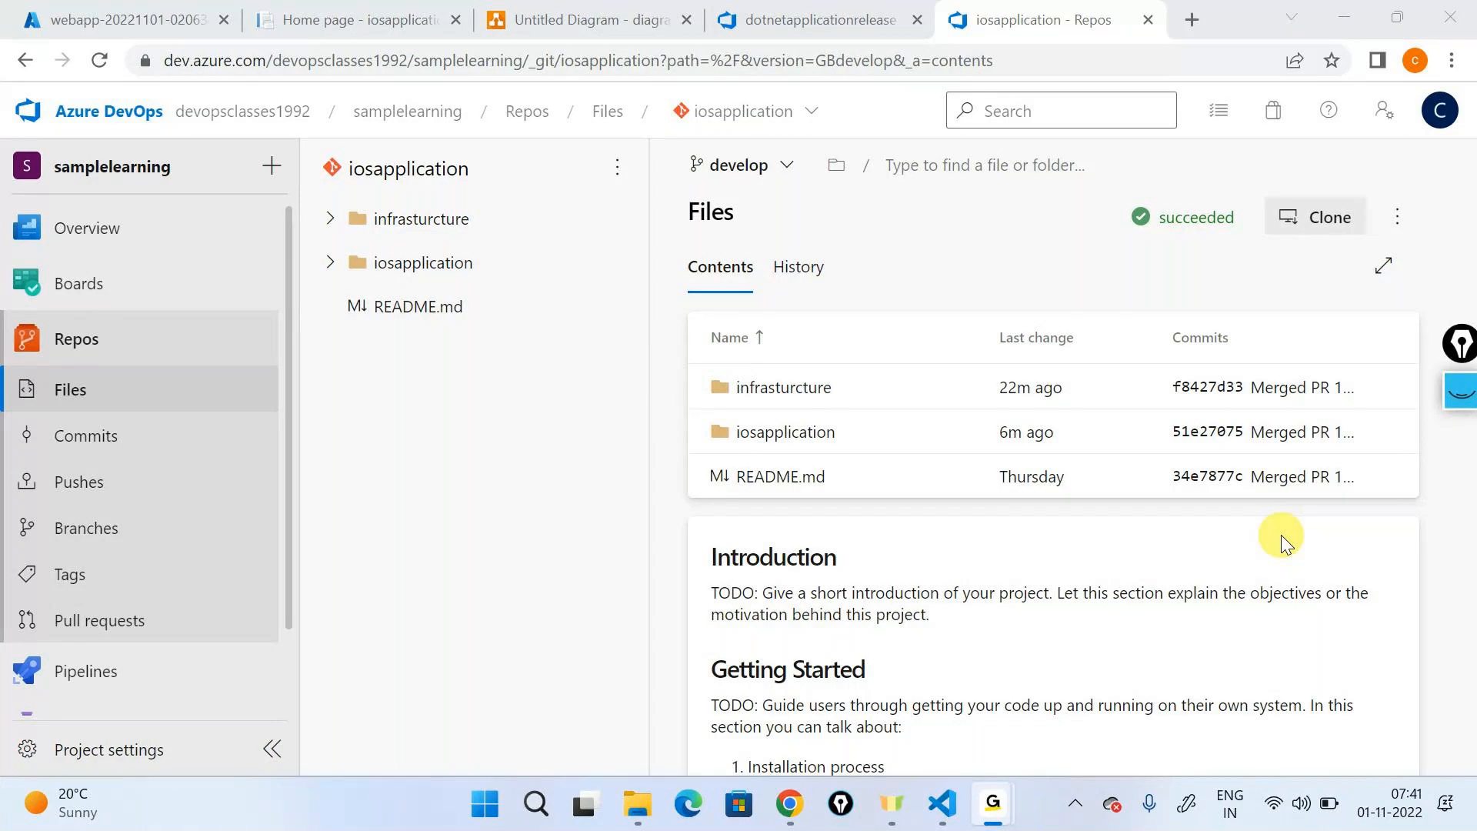
- Open the project's Pipelines page in a new browser tab, keeping the repository files open
mouse_move(151, 694)
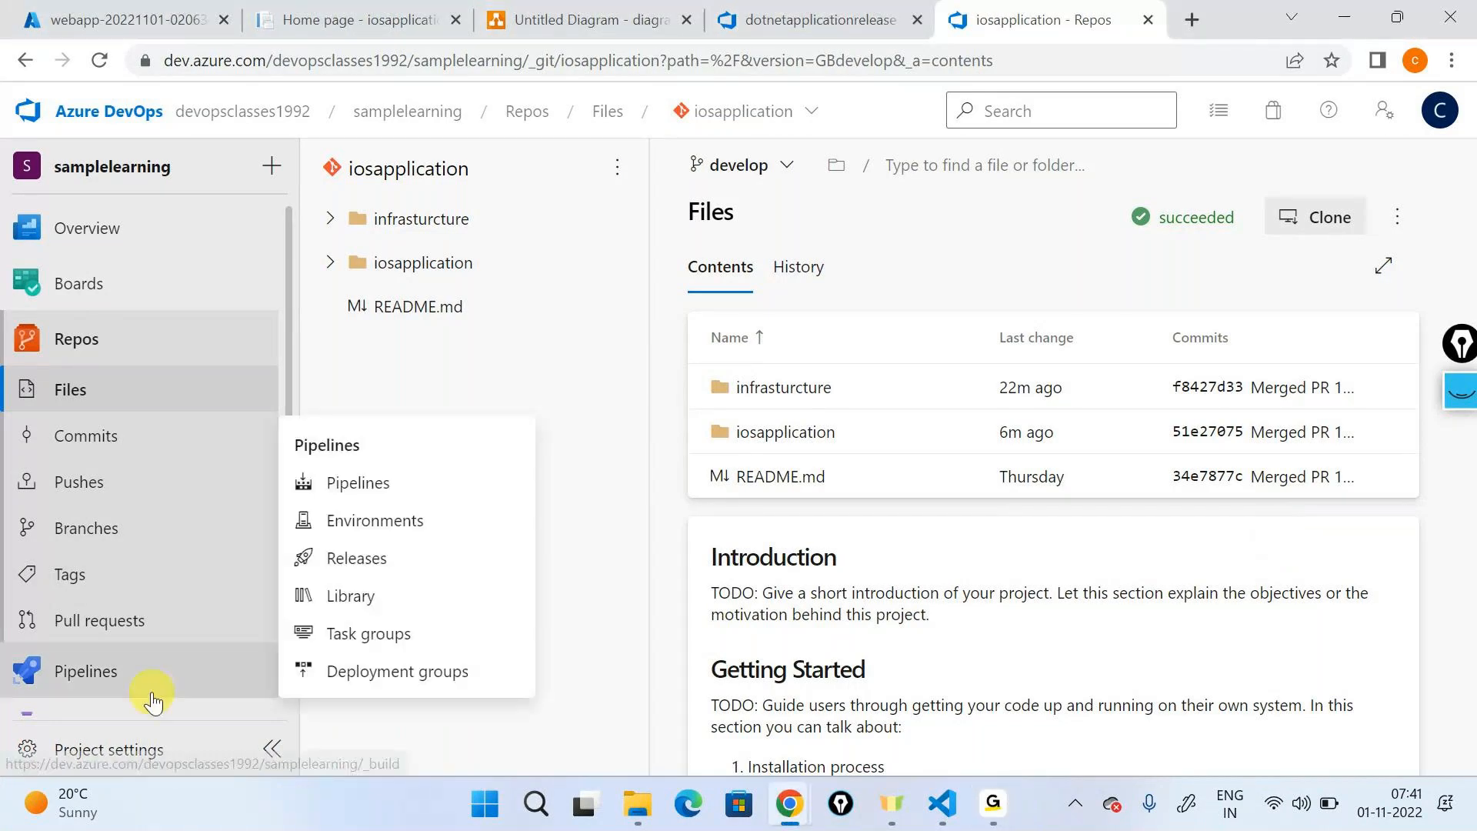
right_click(340, 489)
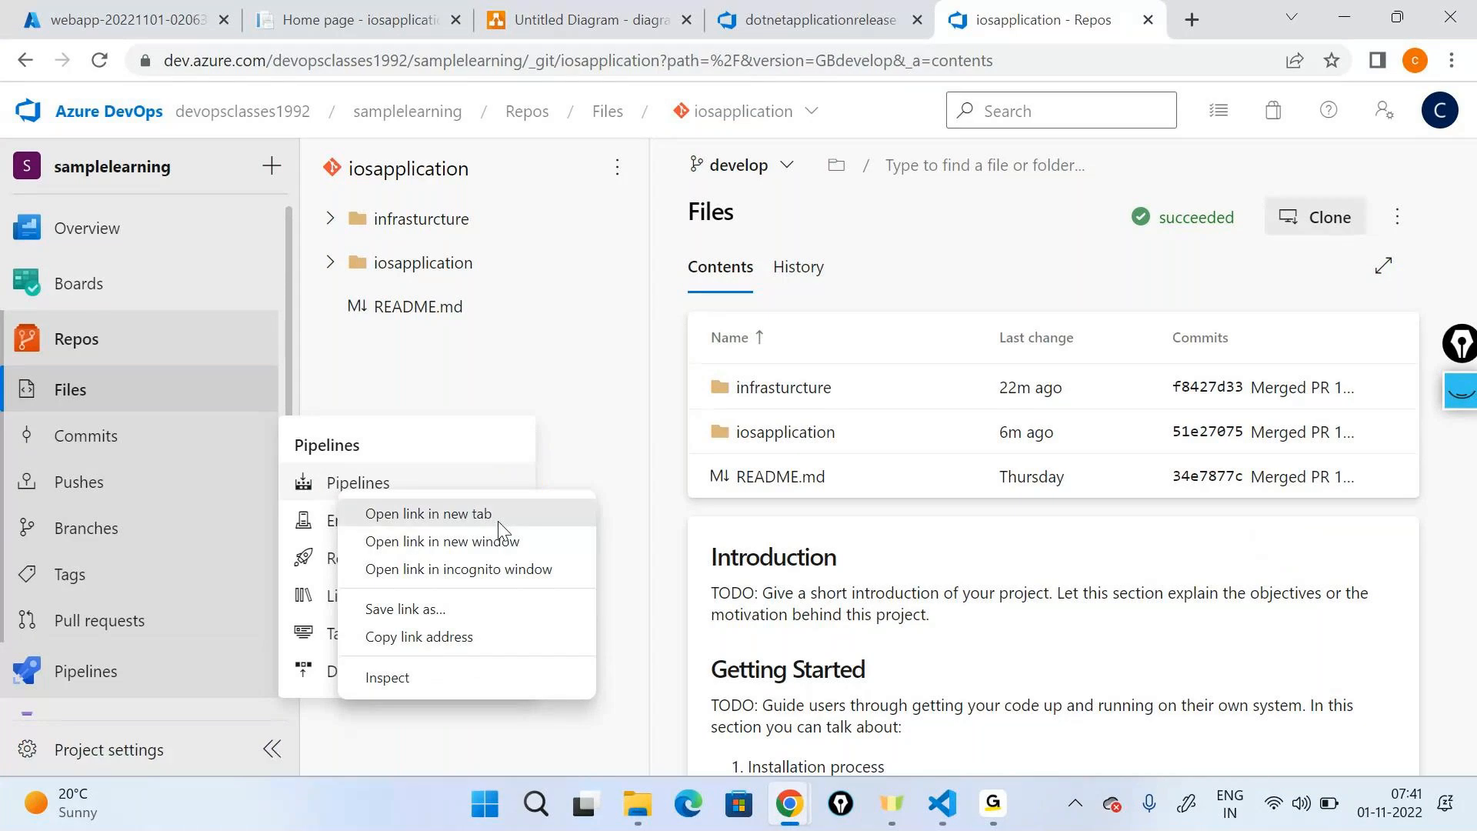
left_click(498, 519)
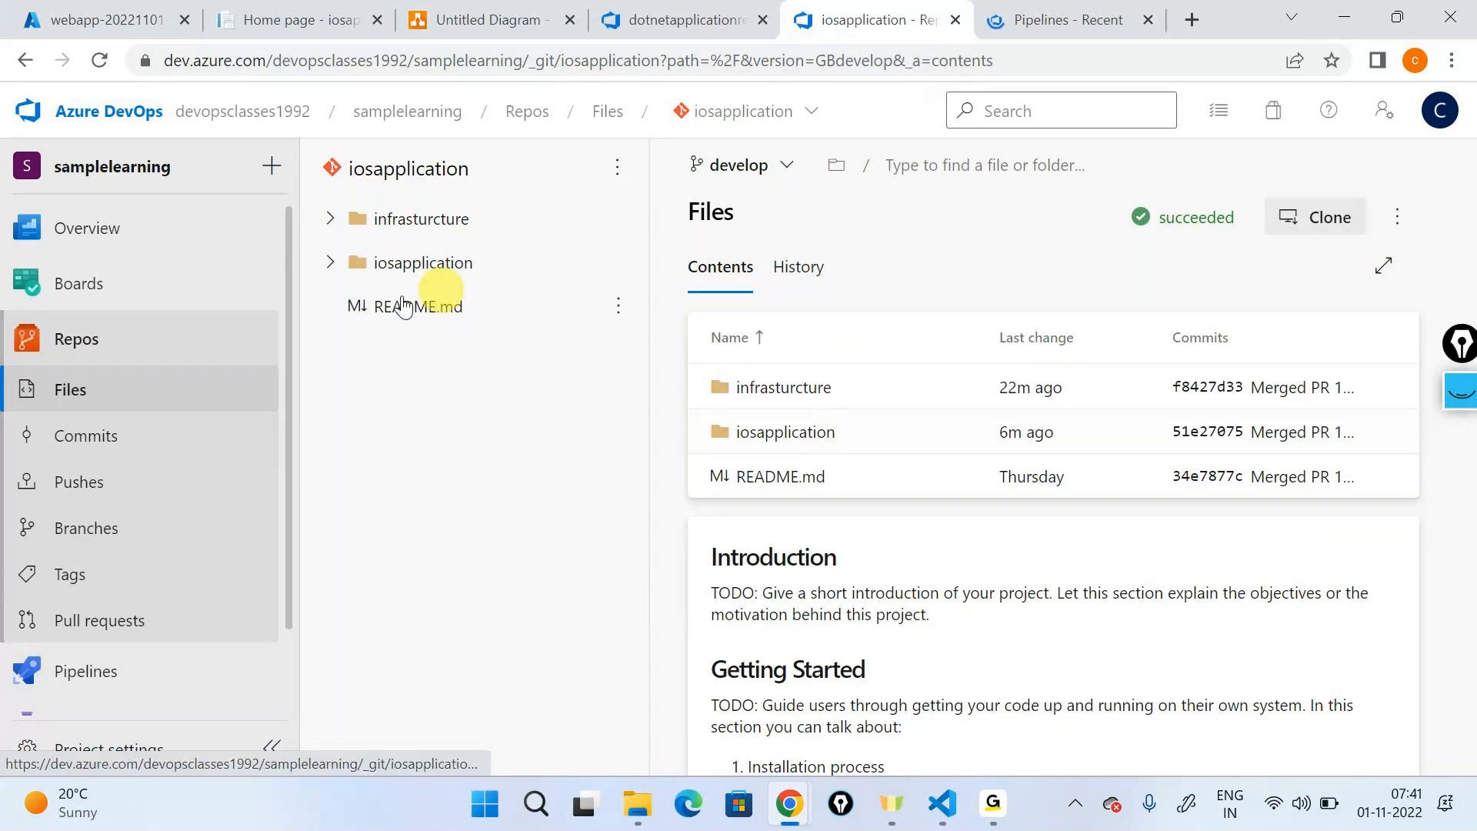
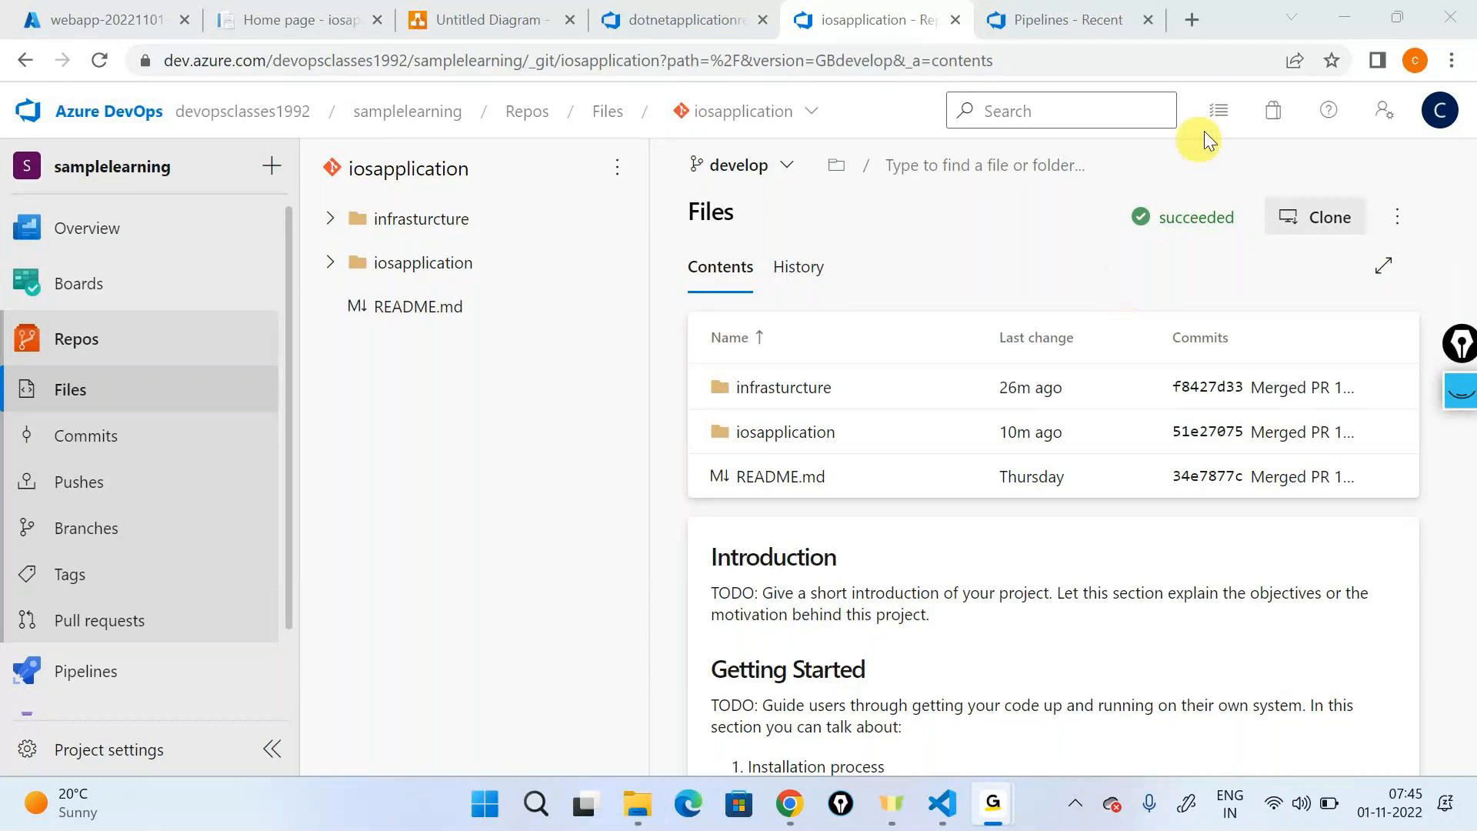
- Open the dotnetapplicationrelease release definition for editing
left_click(1321, 23)
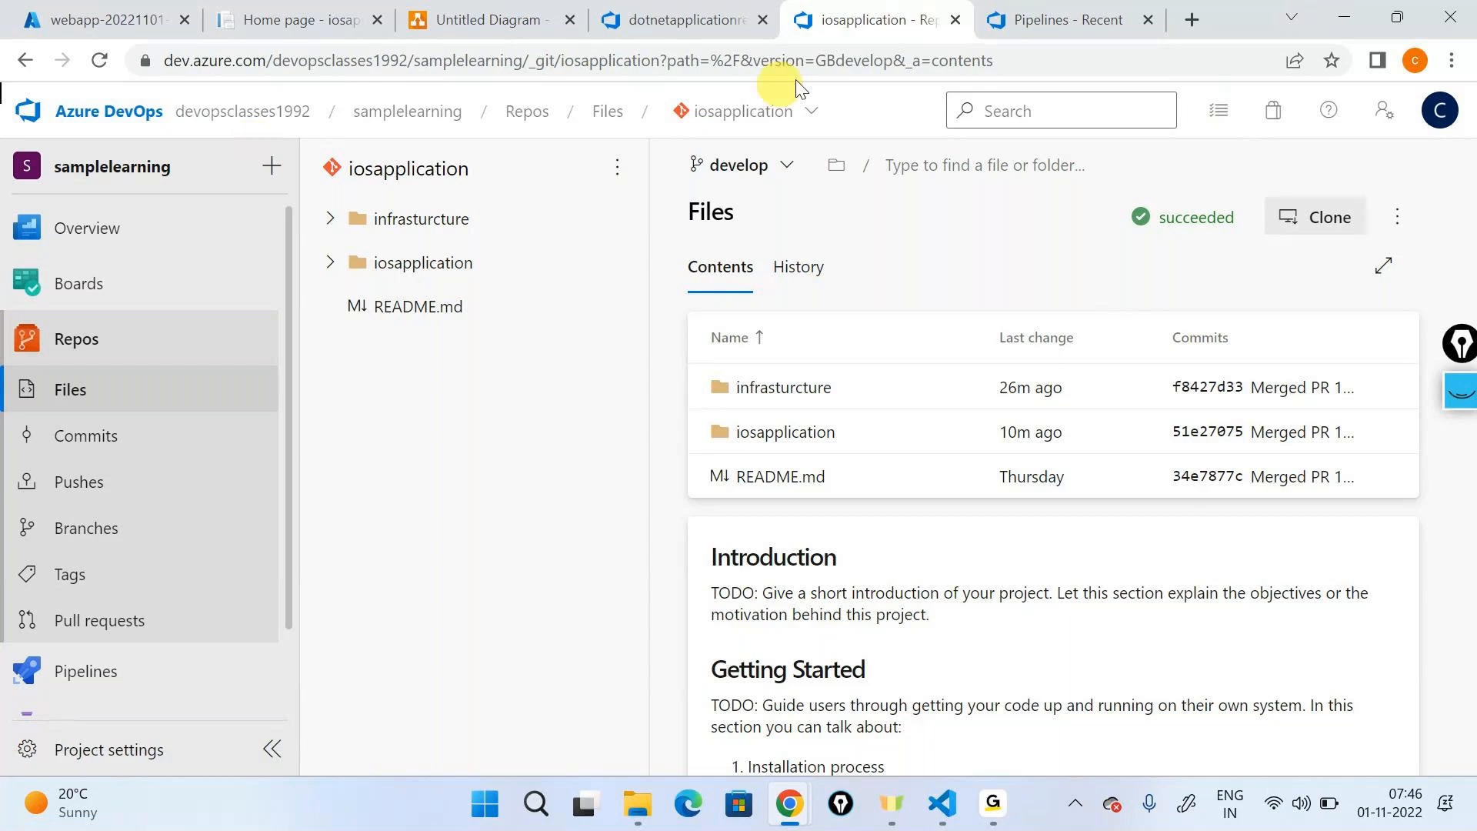
mouse_move(115, 687)
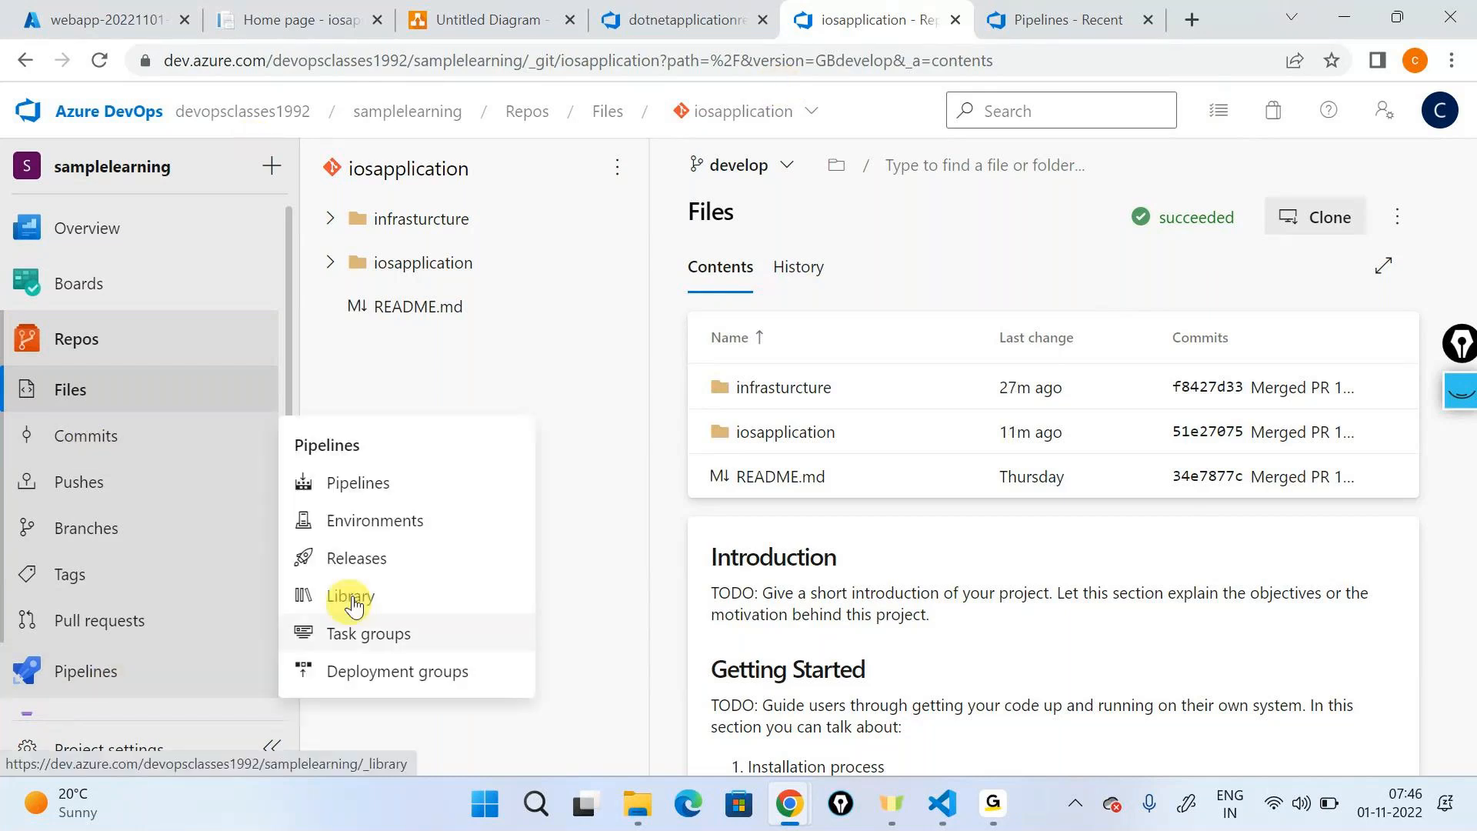
left_click(354, 559)
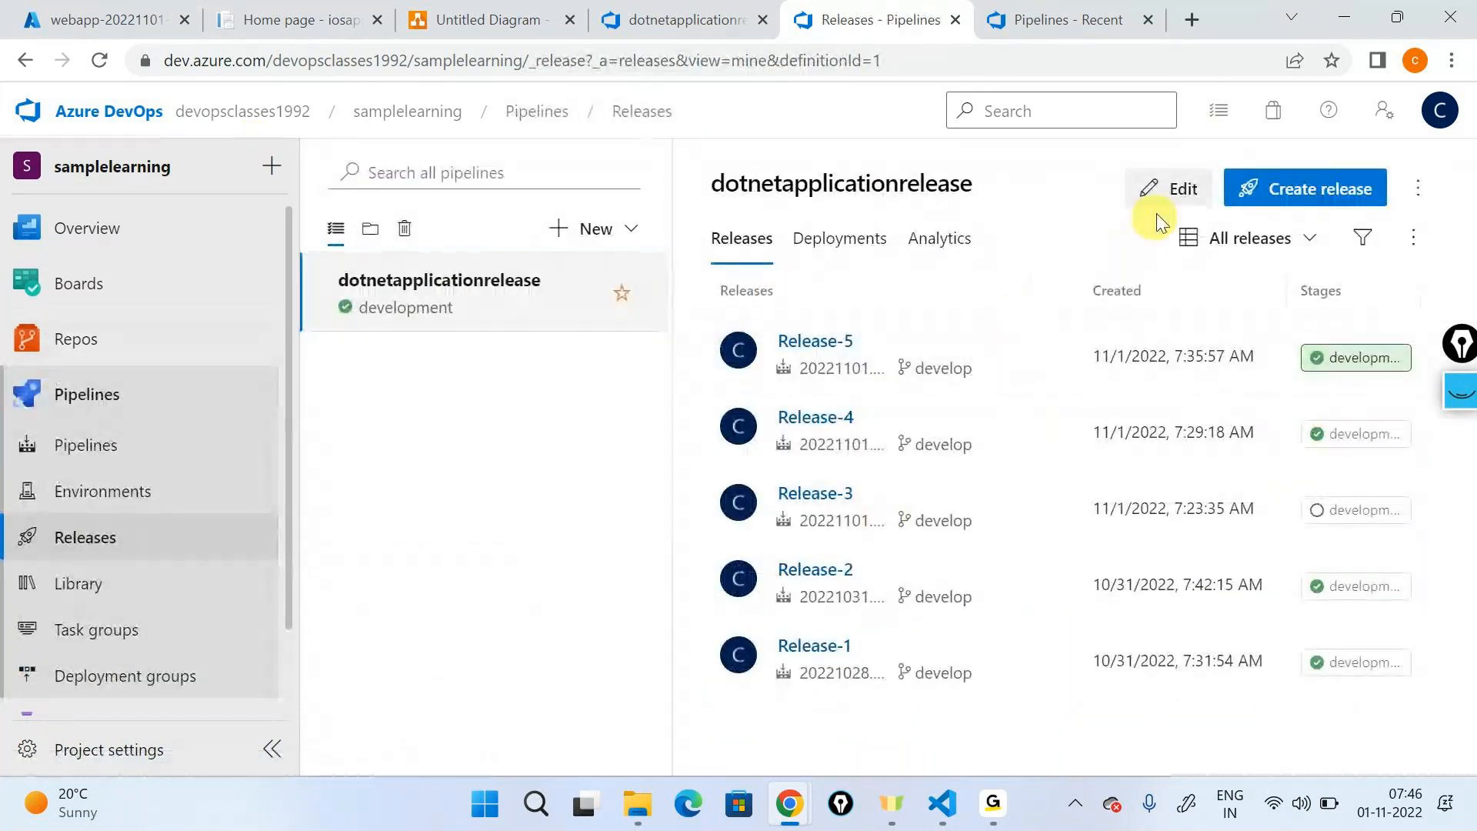
left_click(1169, 190)
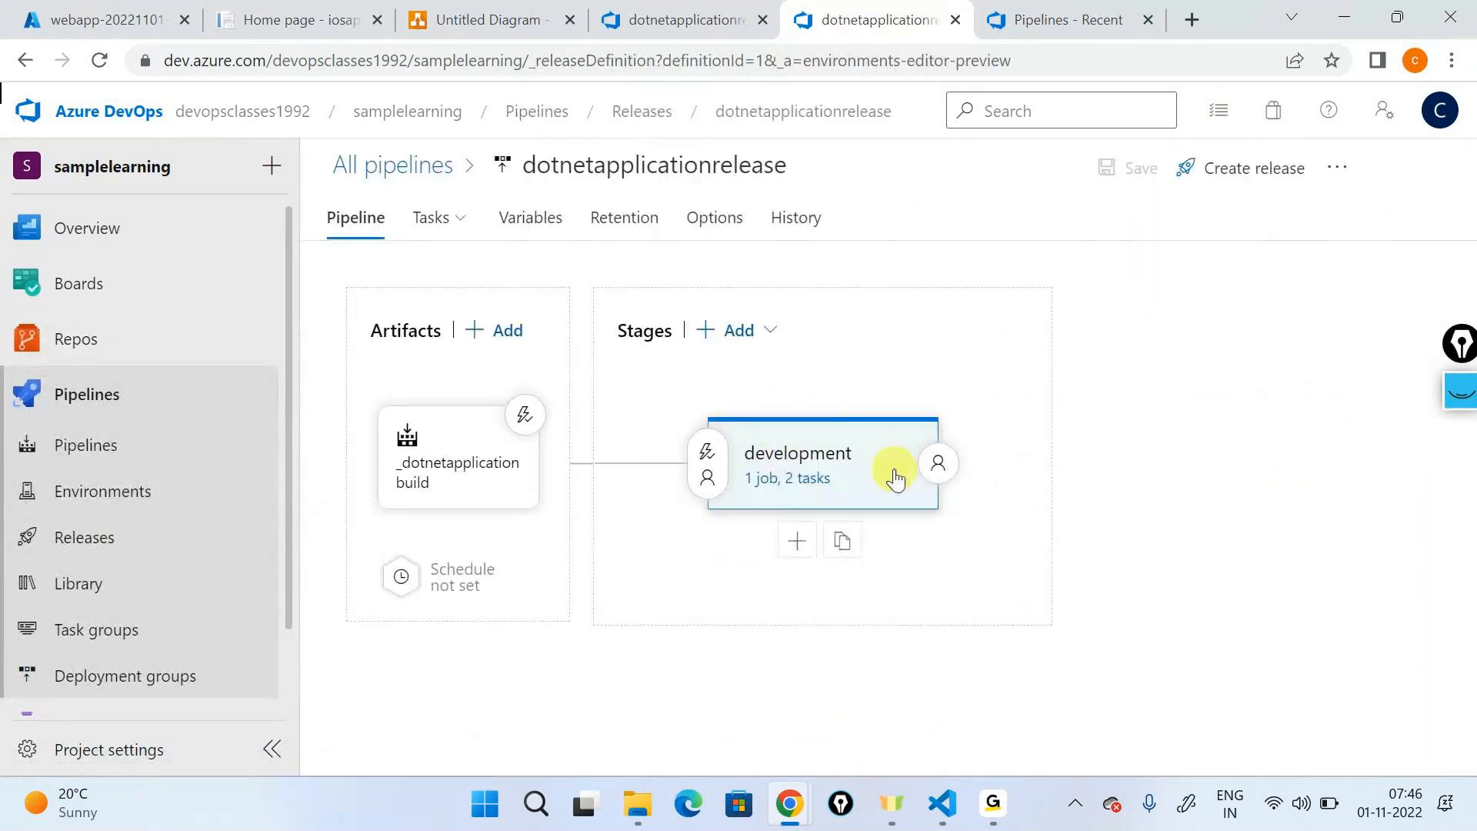
- Review the development stage's Create infrastructure and App service deployment tasks
left_click(797, 477)
left_click(495, 408)
left_click(486, 483)
left_click(484, 425)
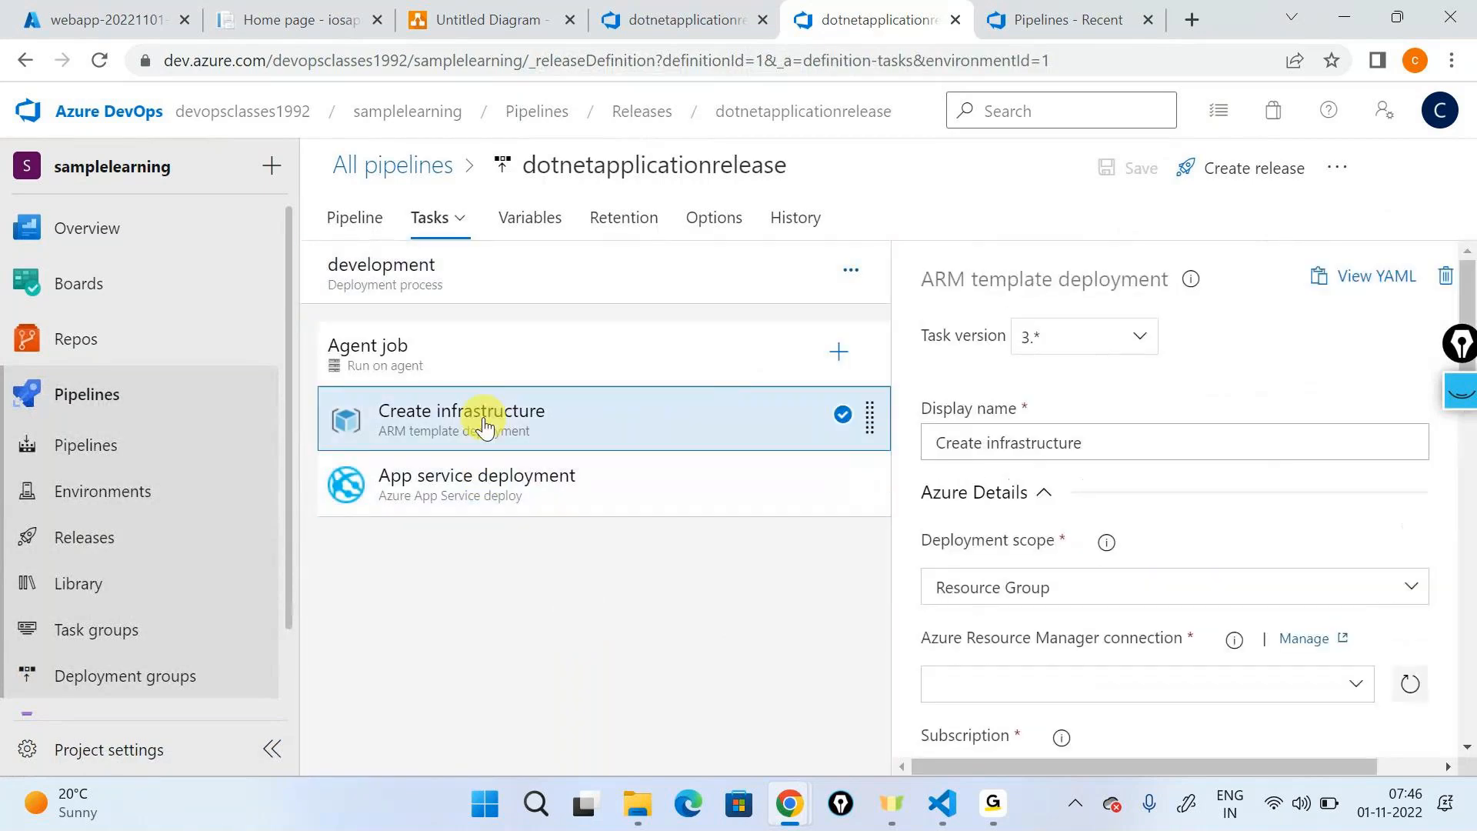
left_click(439, 483)
- Clone the development stage in the release pipeline diagram
left_click(338, 239)
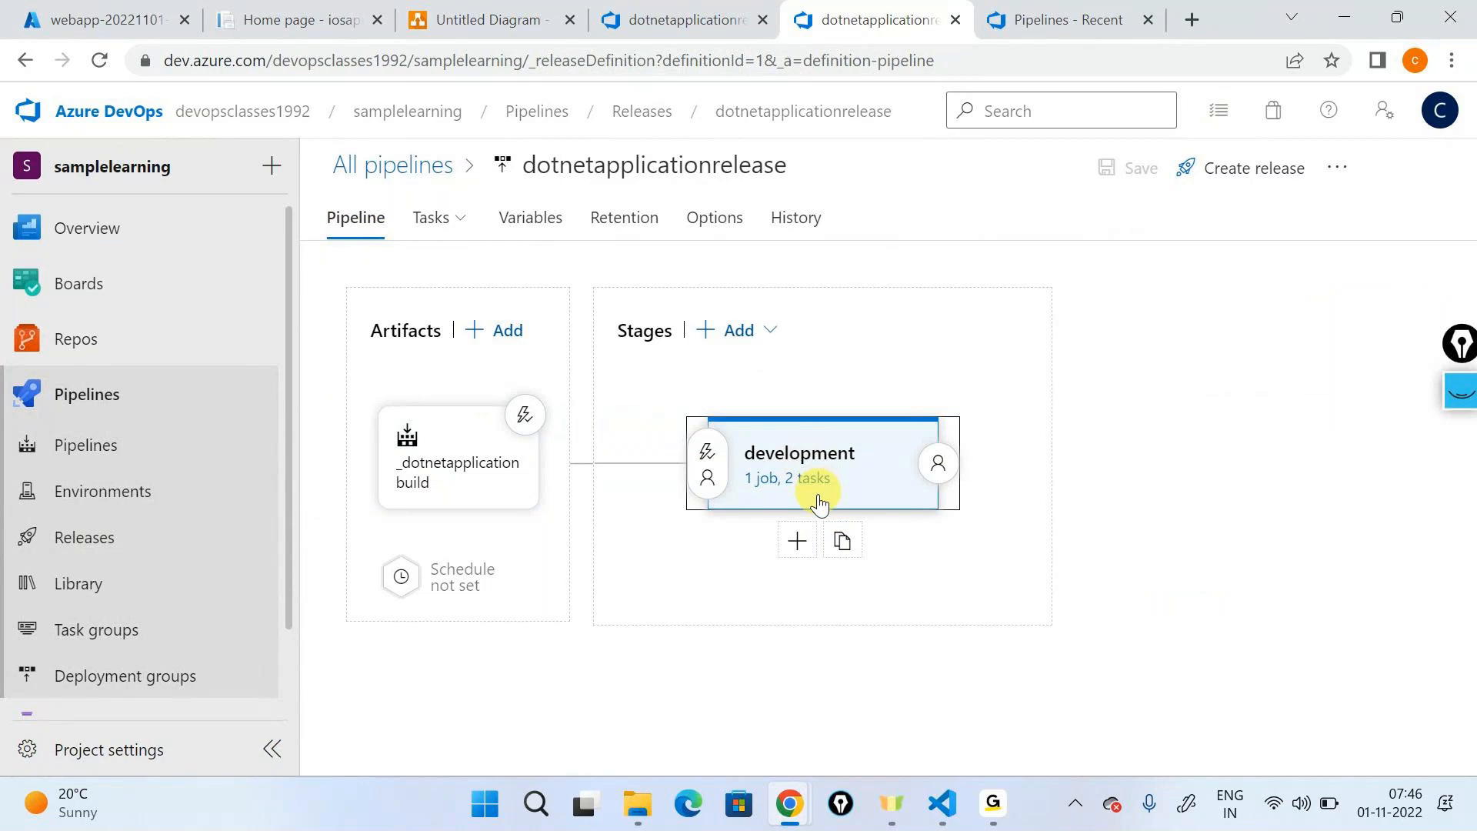
left_click(875, 556)
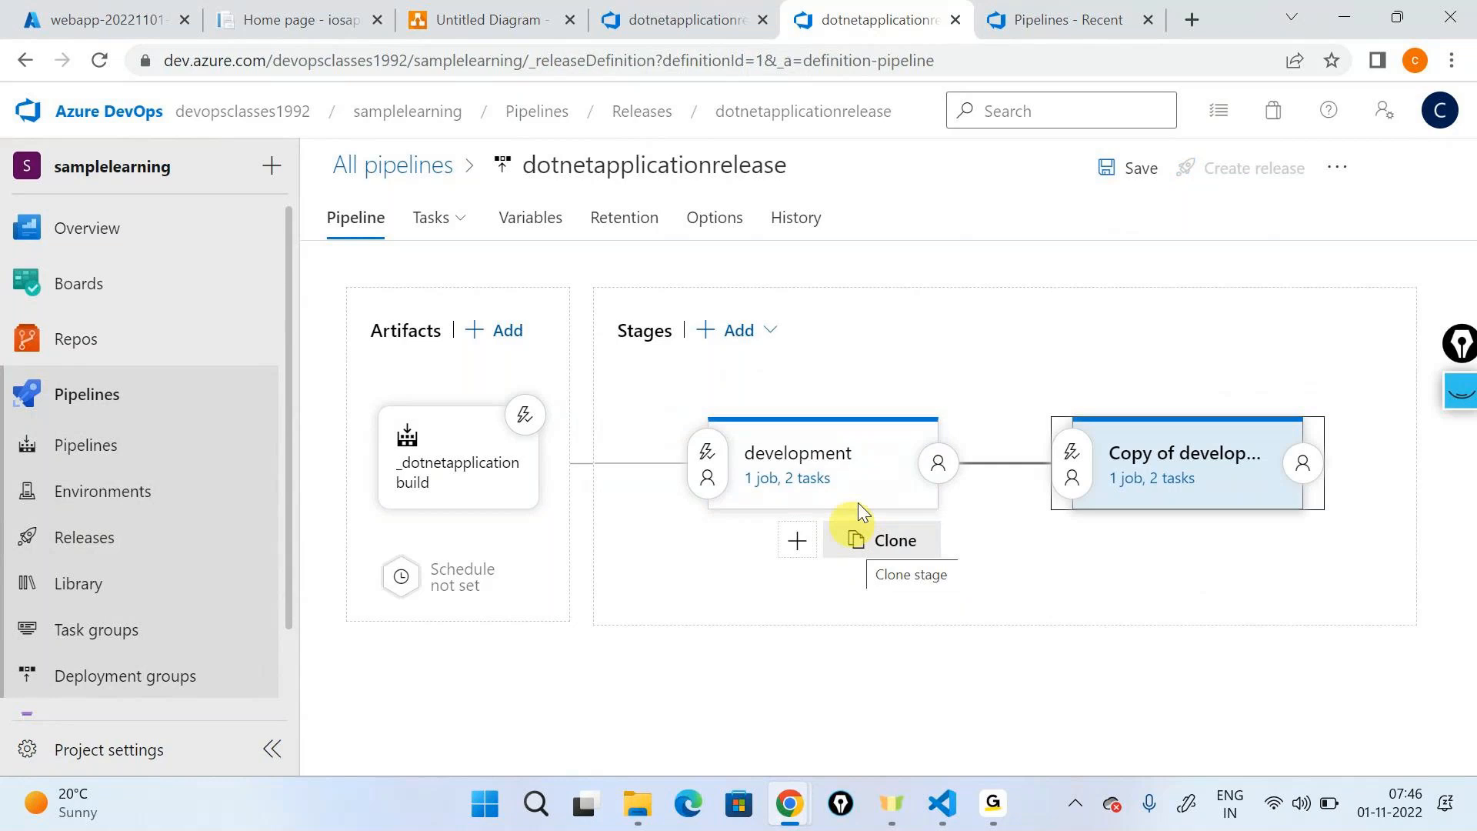
- Annotate the development stage and its copy with pen outlines and connecting arrows, and clear the drawing
left_click(1462, 394)
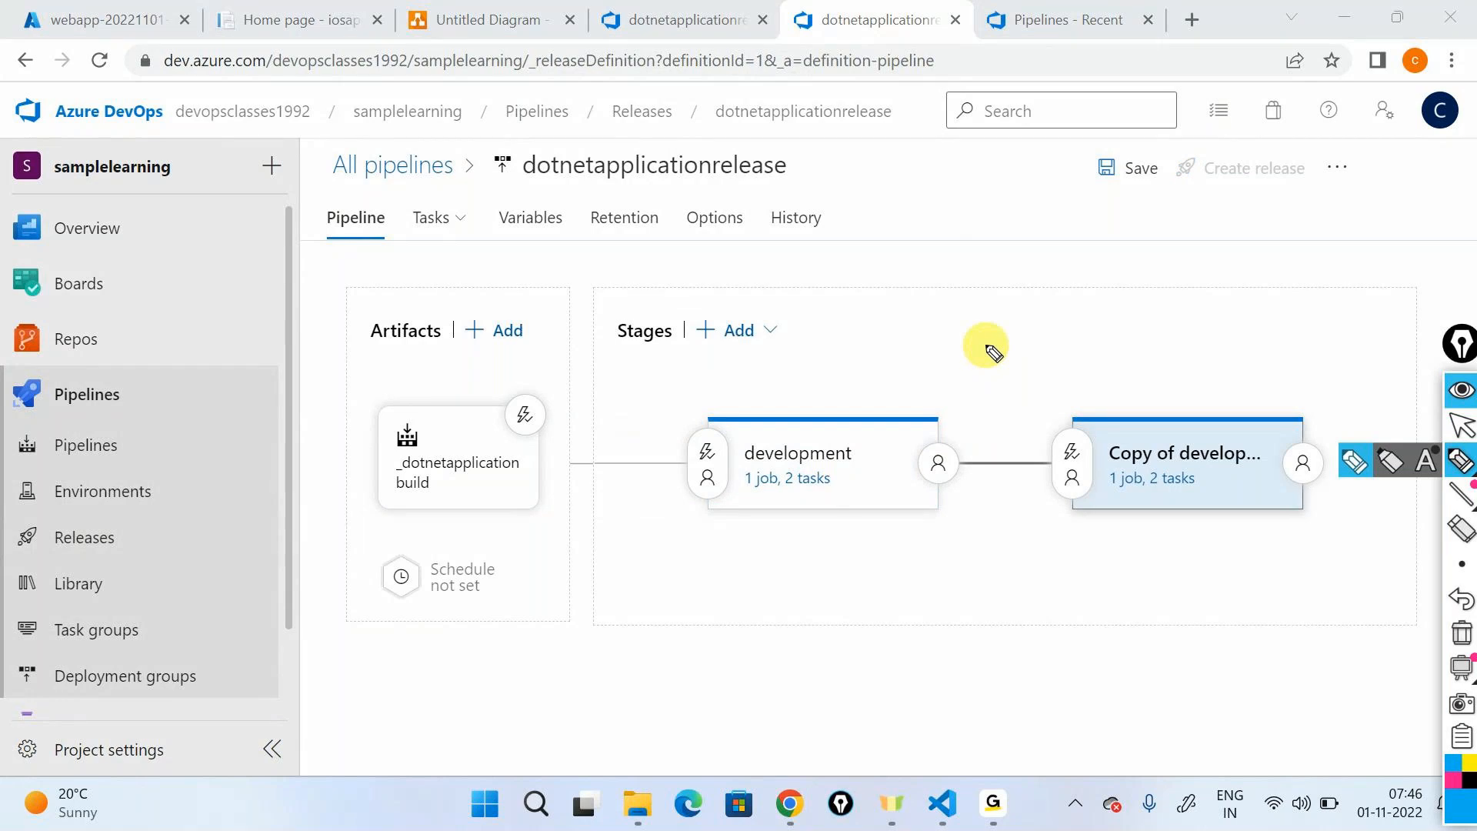
mouse_move(806, 407)
left_mouse_down()
mouse_move(1154, 404)
mouse_move(1130, 396)
left_mouse_up()
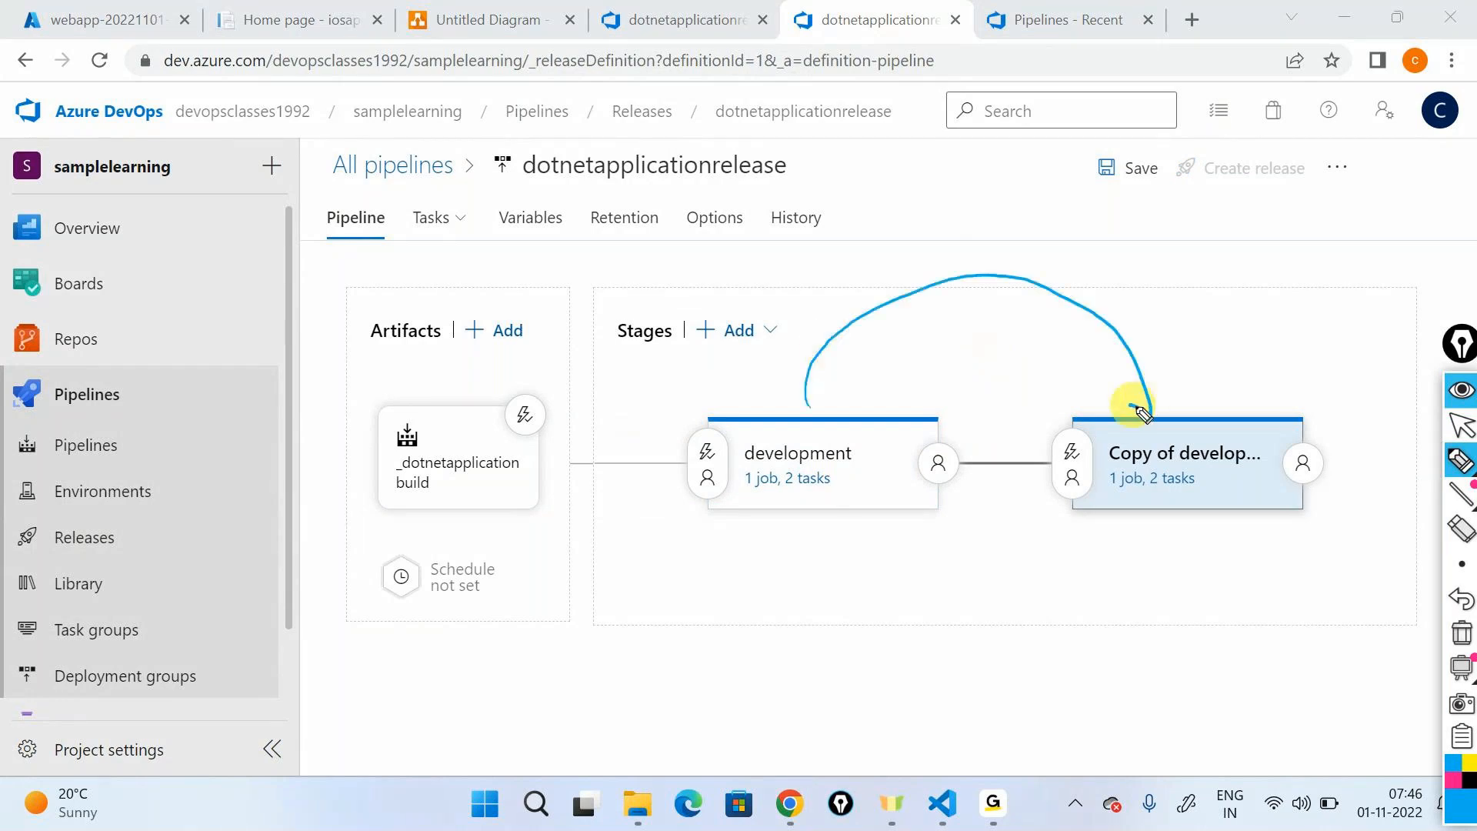
mouse_move(792, 397)
left_mouse_down()
mouse_move(764, 406)
mouse_move(700, 528)
mouse_move(946, 547)
mouse_move(958, 427)
mouse_move(747, 415)
left_mouse_up()
left_click_drag(962, 512, 1060, 516)
mouse_move(1110, 397)
left_mouse_down()
mouse_move(1057, 529)
mouse_move(1345, 561)
mouse_move(1115, 377)
left_mouse_up()
mouse_move(1240, 388)
left_mouse_down()
mouse_move(1194, 440)
mouse_move(1208, 437)
left_mouse_up()
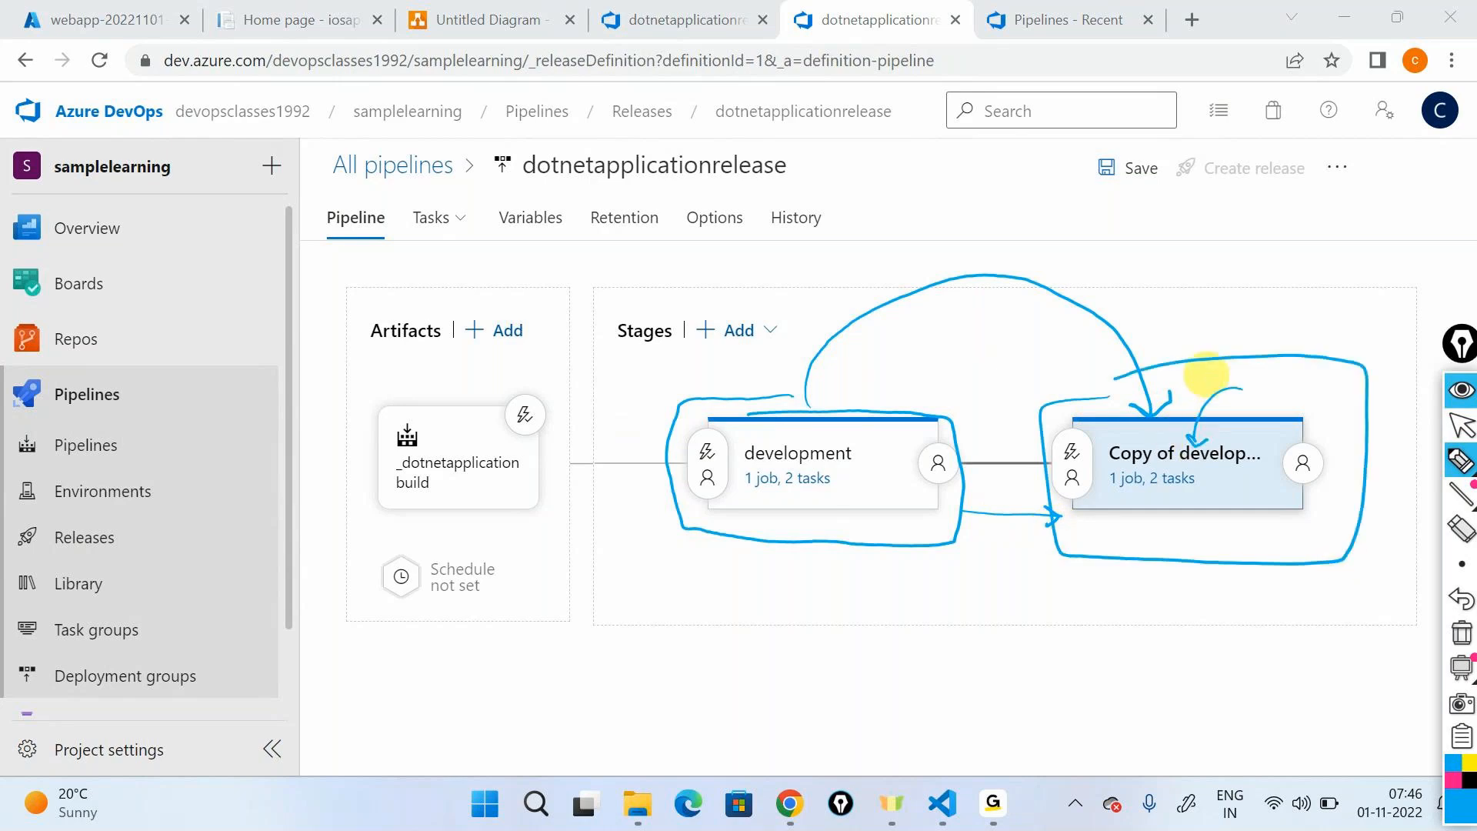
left_click(1462, 646)
left_click(1463, 396)
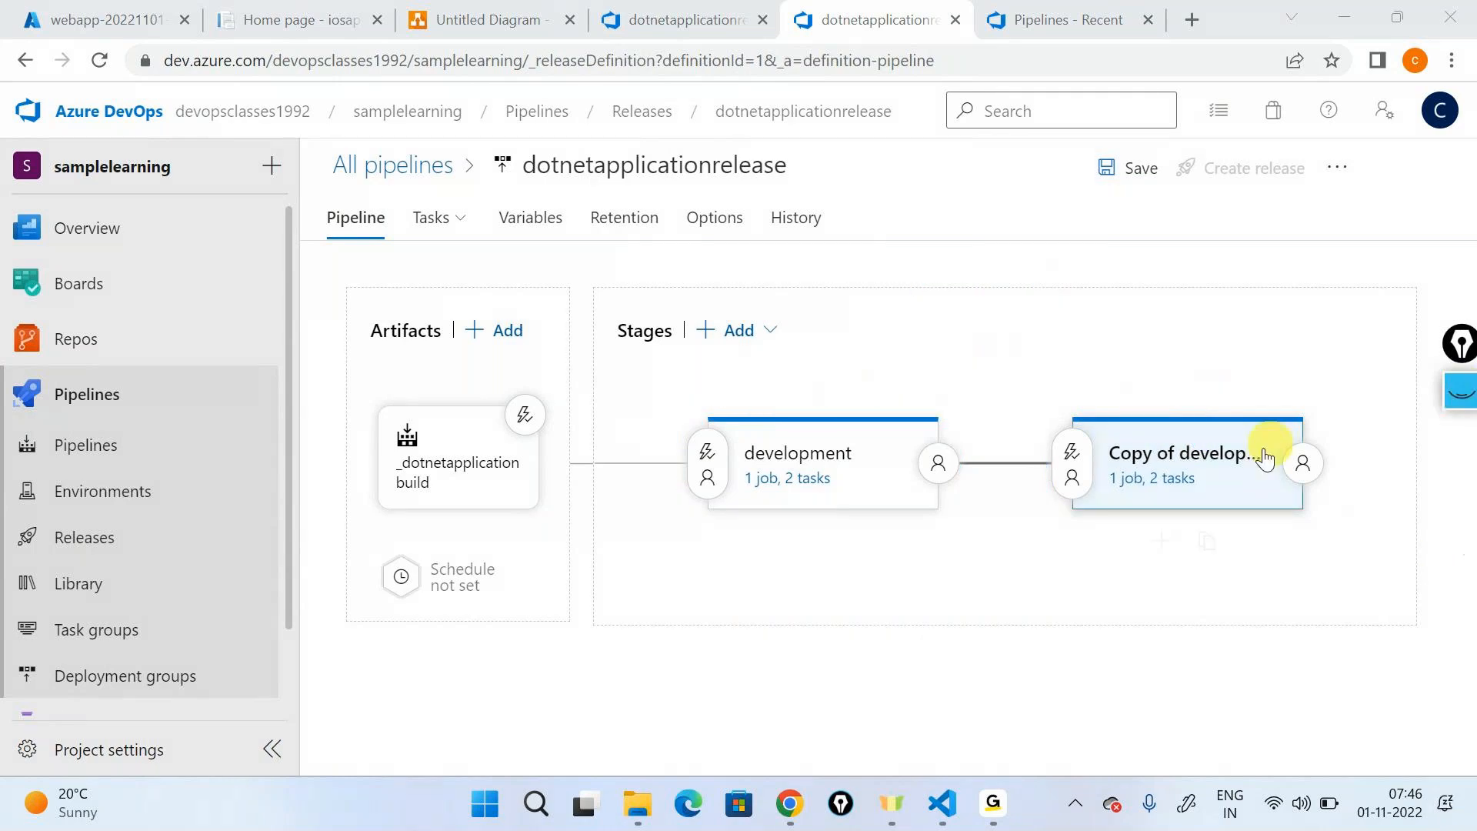
- Rename the cloned stage as QA
left_click(1267, 454)
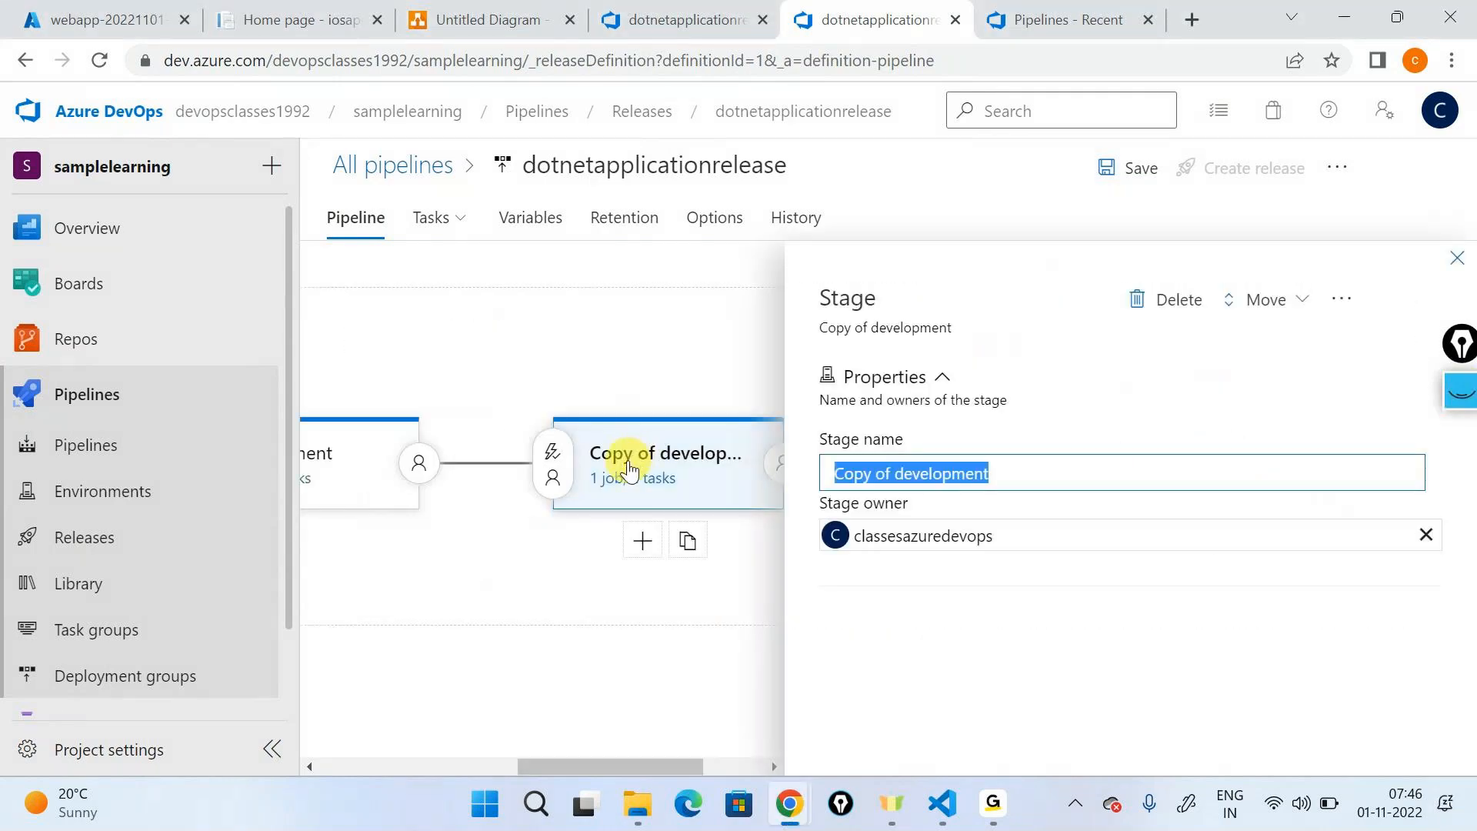
type("QA")
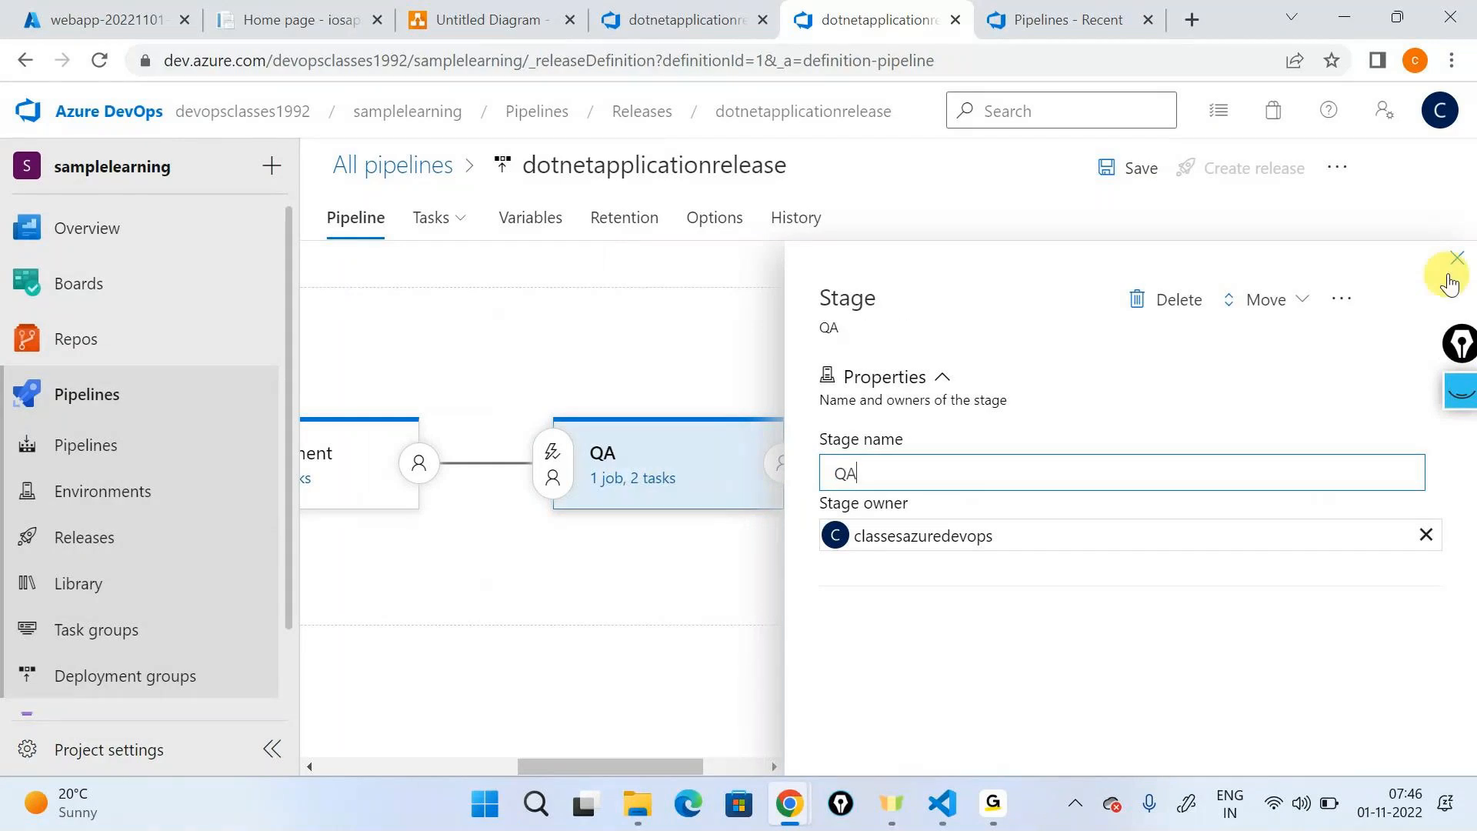
left_click(1455, 261)
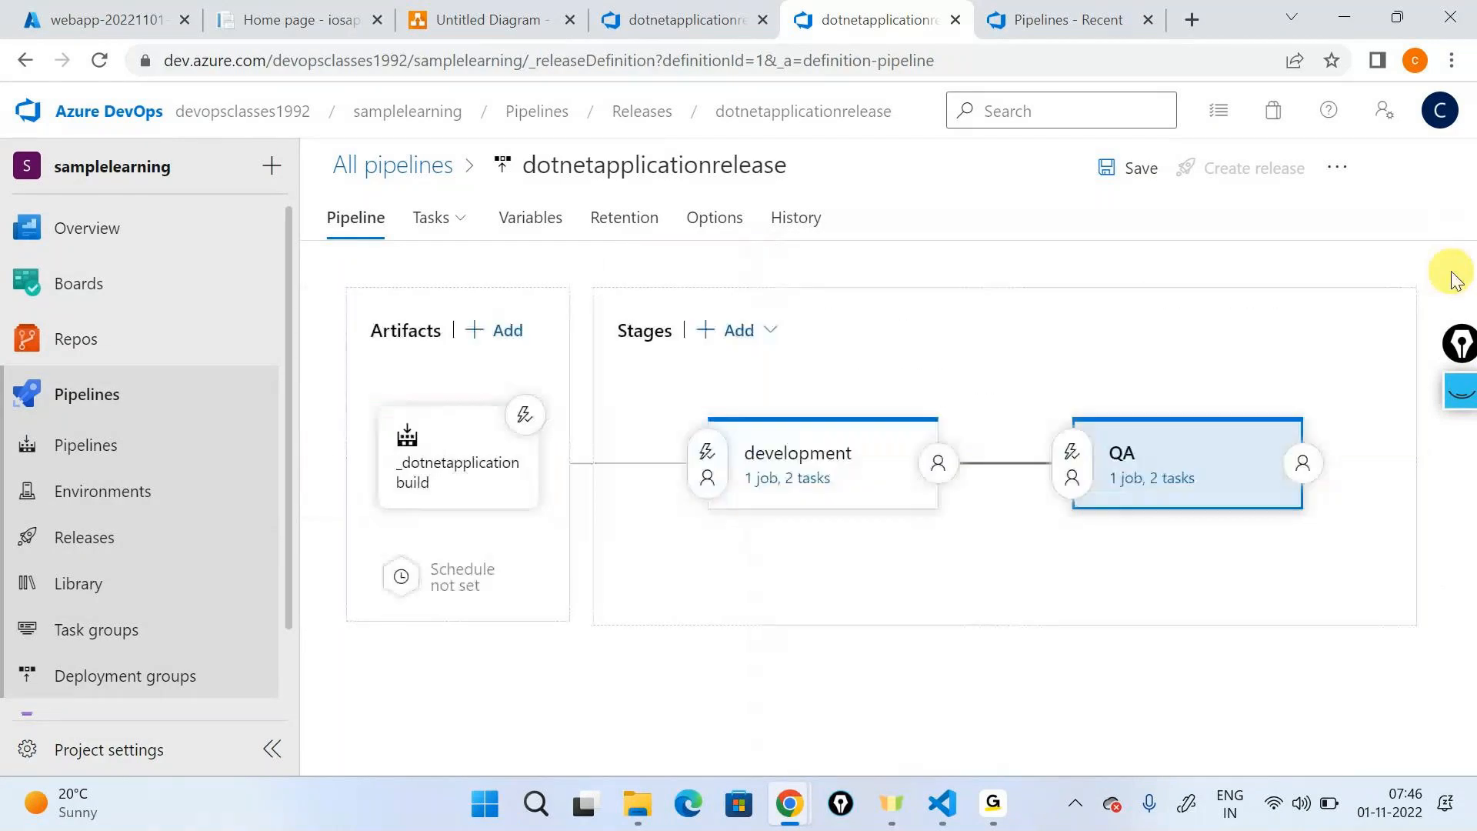
- Set the resource group of the QA stage's Create infrastructure task to qa-rg
left_click(1166, 490)
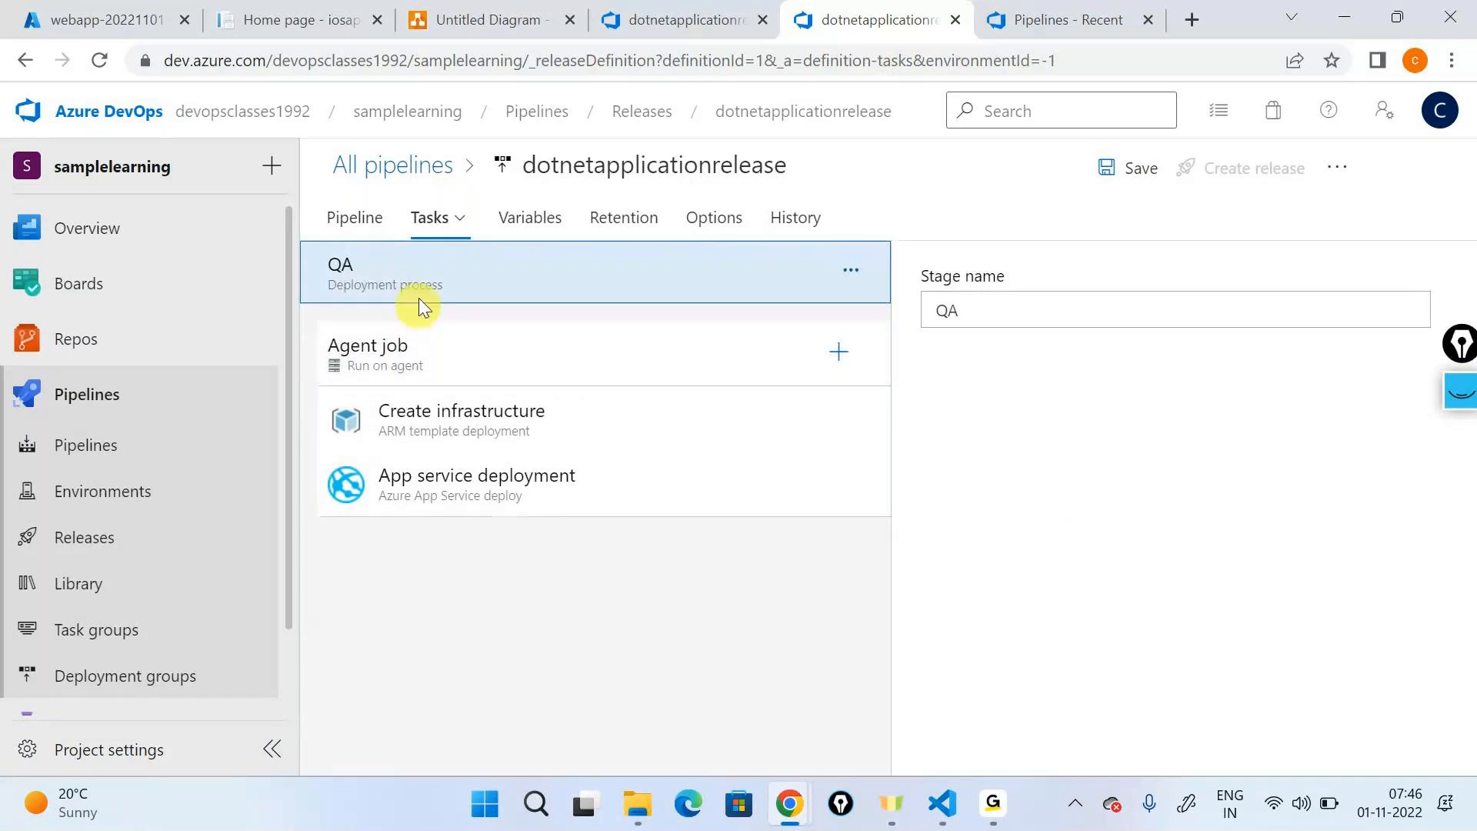
left_click(349, 377)
scroll(980, 485, "down", 1)
left_click(531, 435)
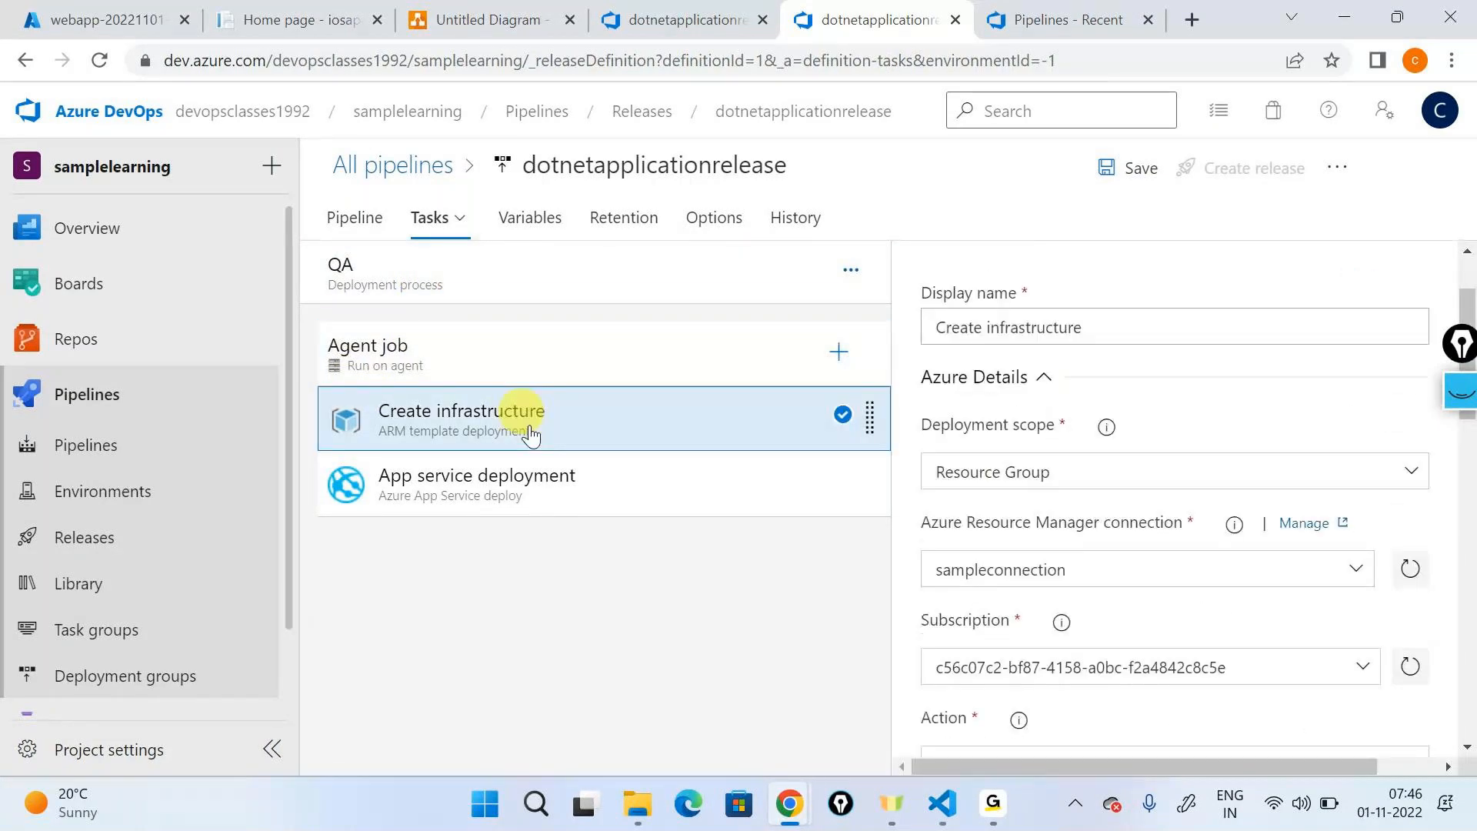
scroll(1114, 501, "down", 5)
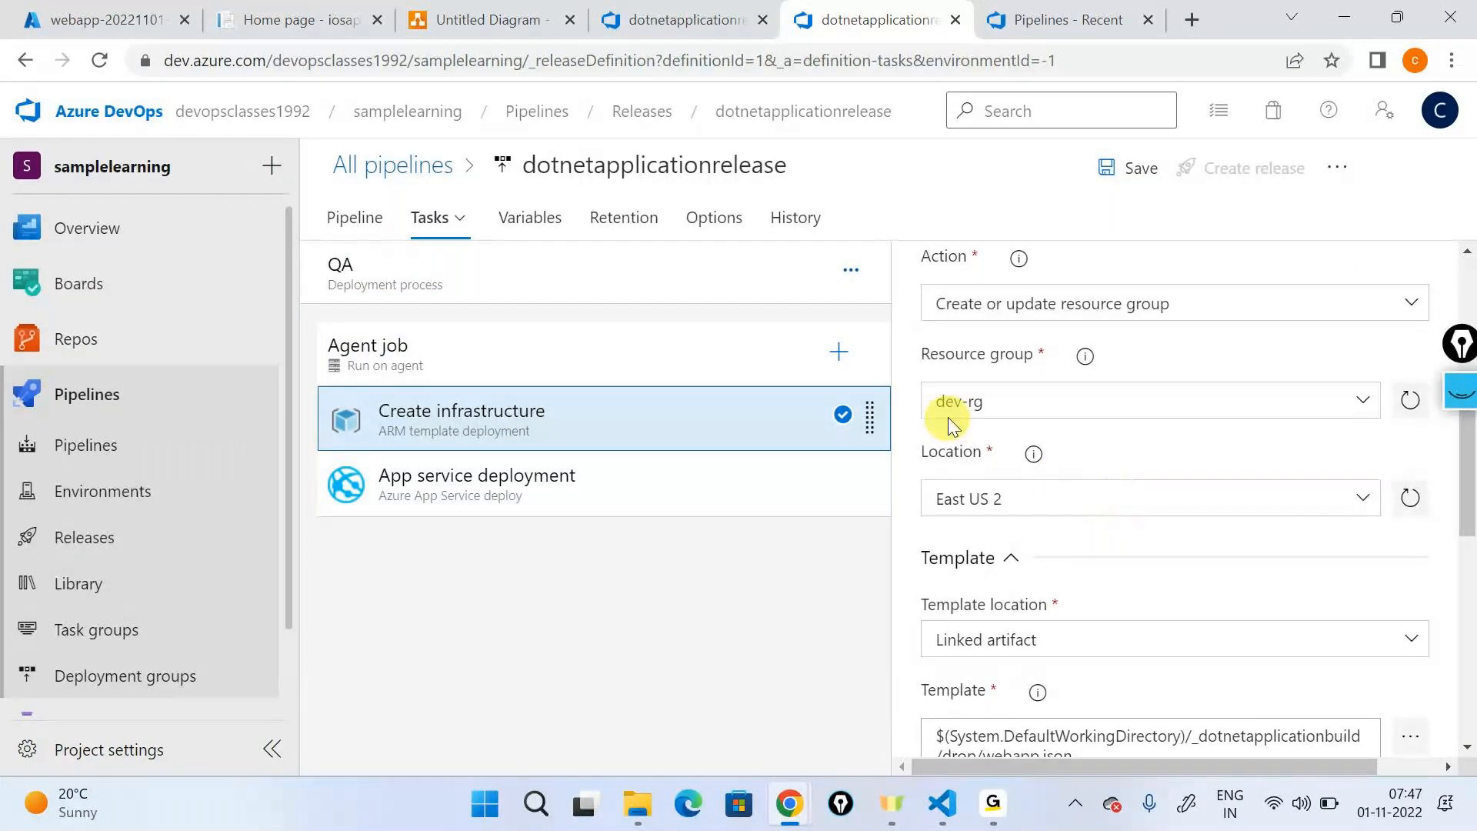
left_click(961, 400)
left_click_drag(963, 400, 928, 396)
type("qa")
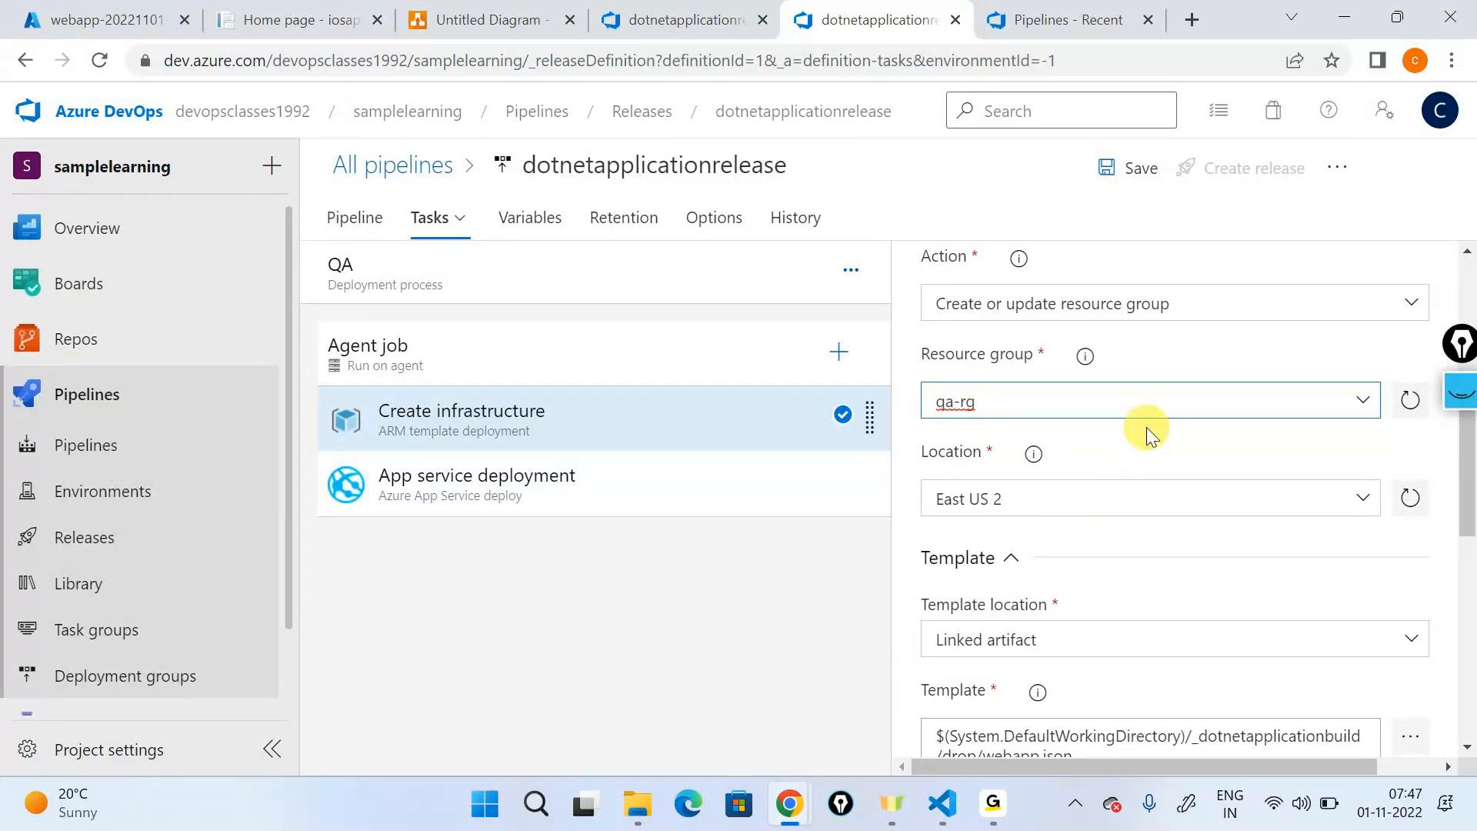
- Override the template parameters with app service plan name "qaplan01" and web app name "qaappservice000xyz"
scroll(1146, 427, "down", 7)
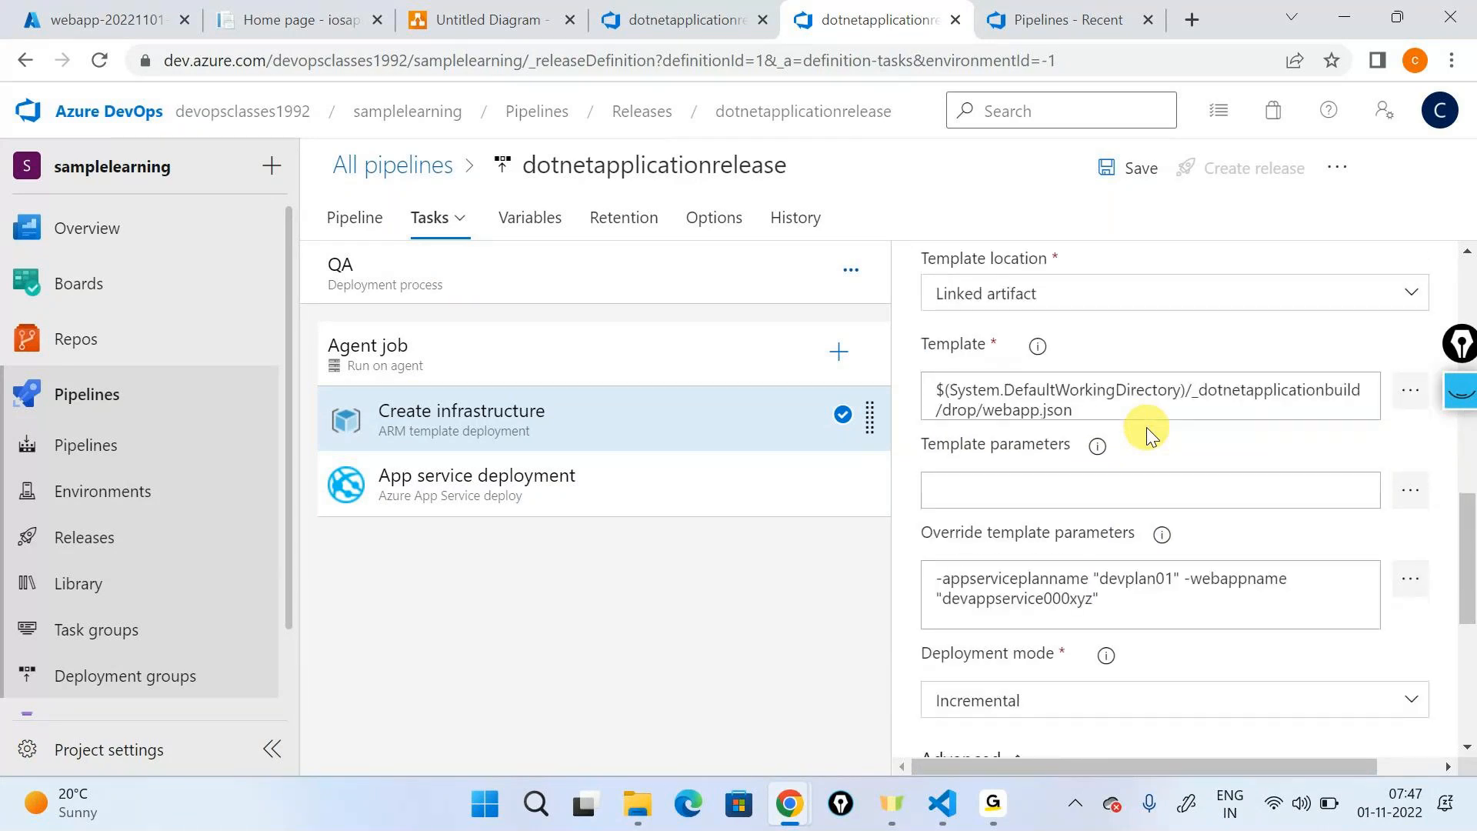
left_click(1126, 349)
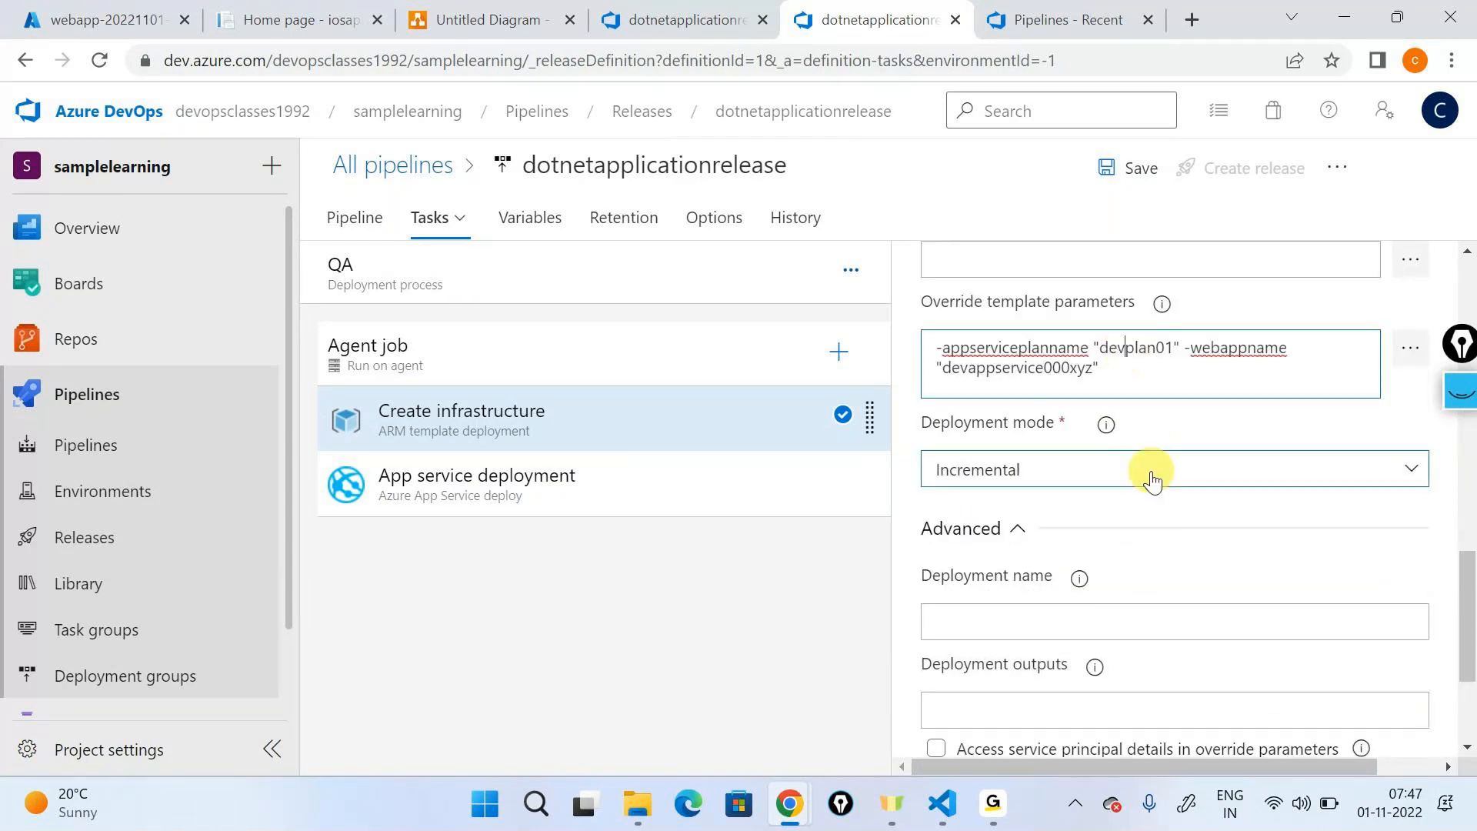
key("BackSpace")
key("BackSpace")
key("BackSpace")
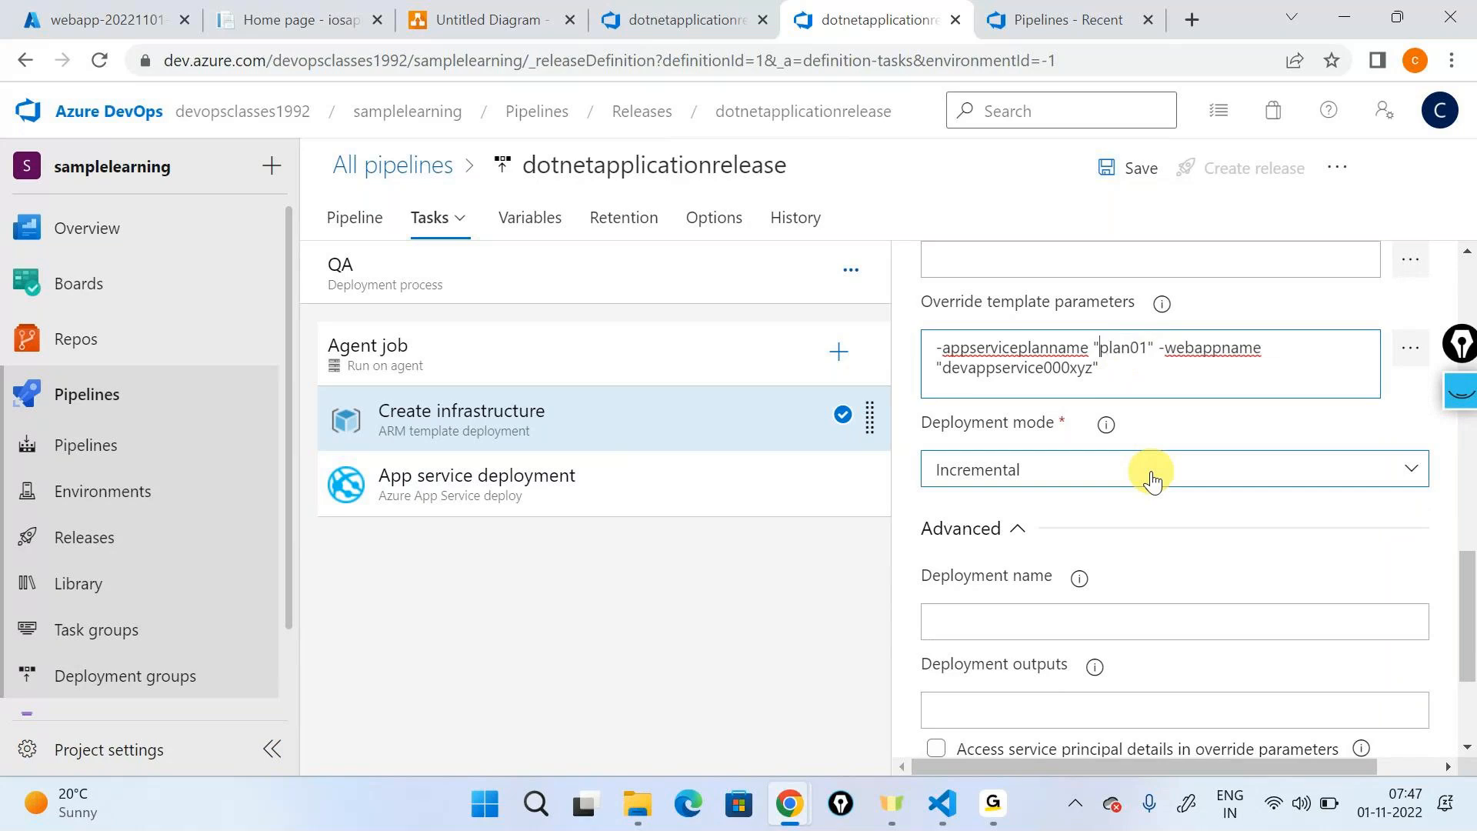
type("qa")
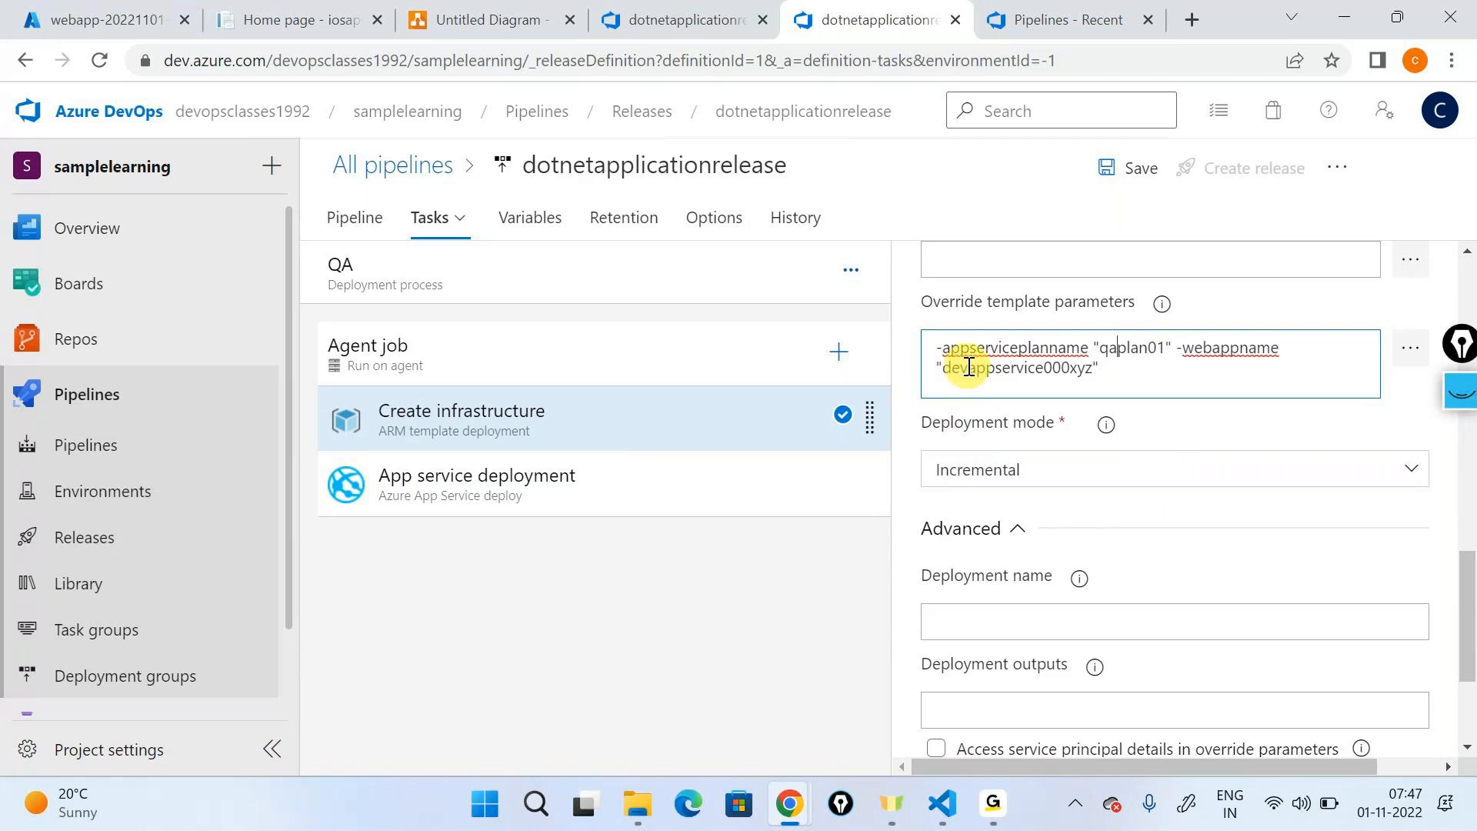
key("BackSpace")
key("BackSpace")
type("a")
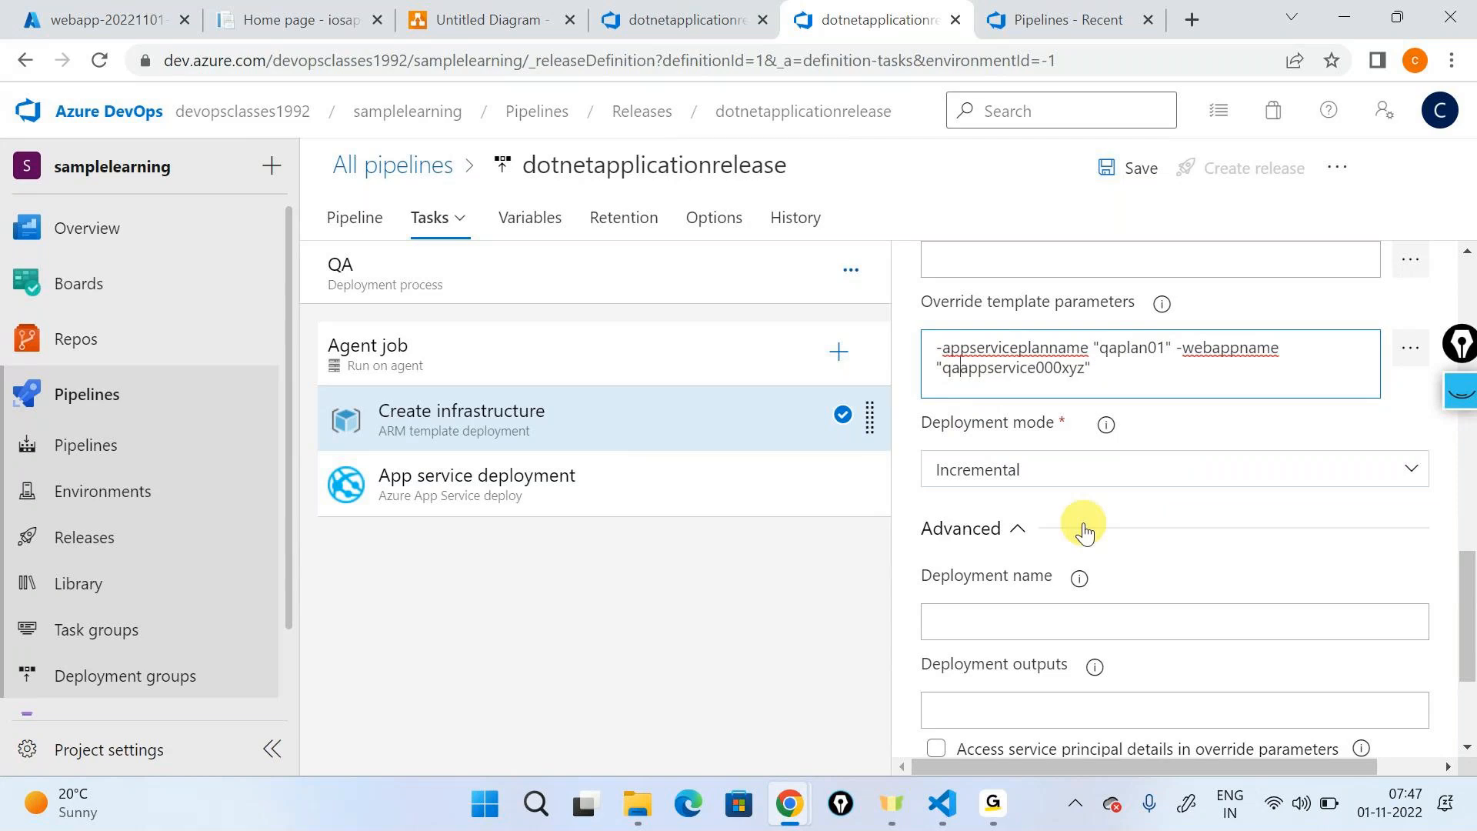
- Set the App Service name of the QA stage's App service deployment task to qaappservice000xyz
left_click(608, 488)
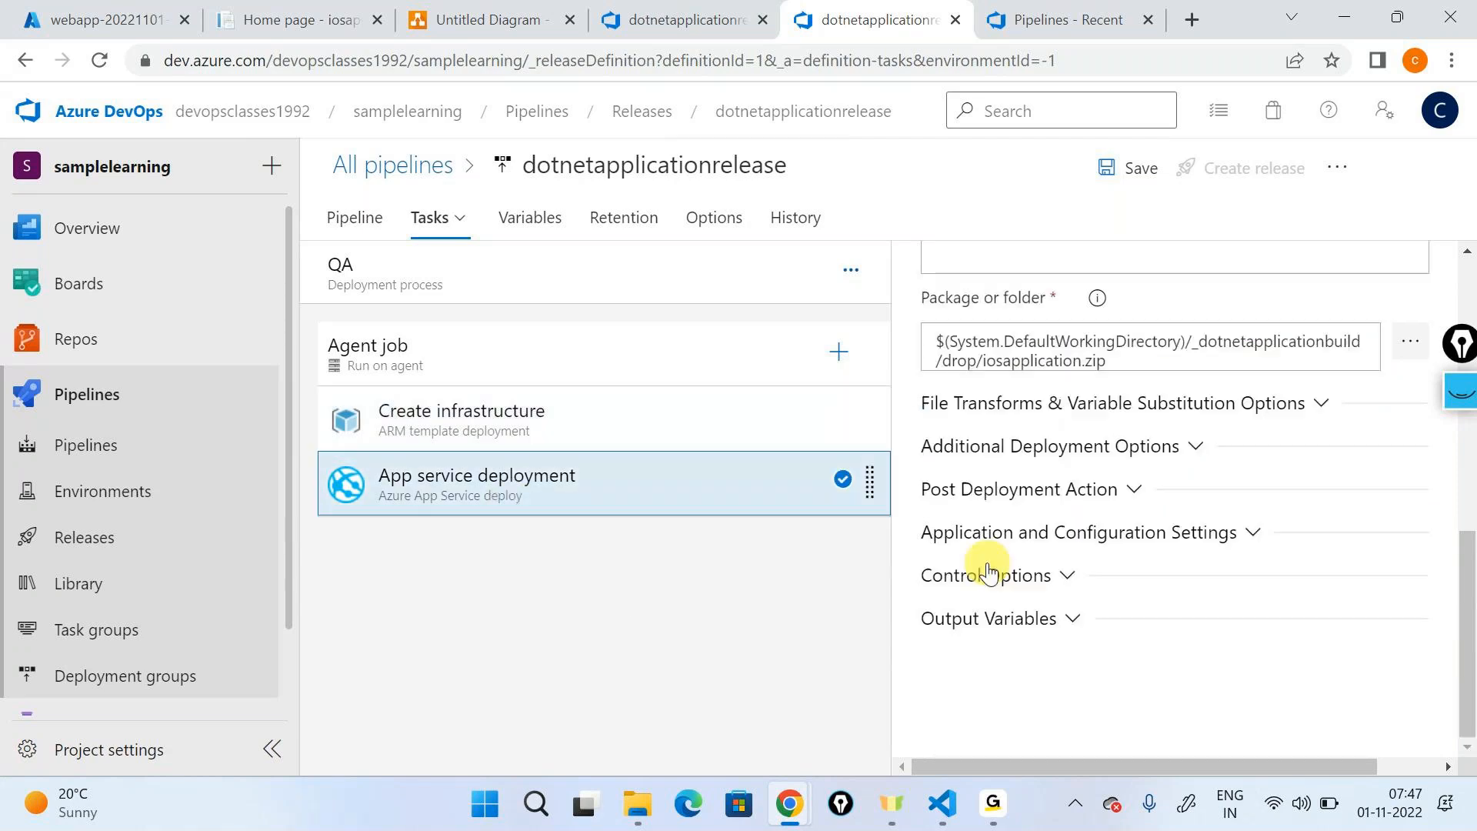
scroll(1088, 438, "up", 5)
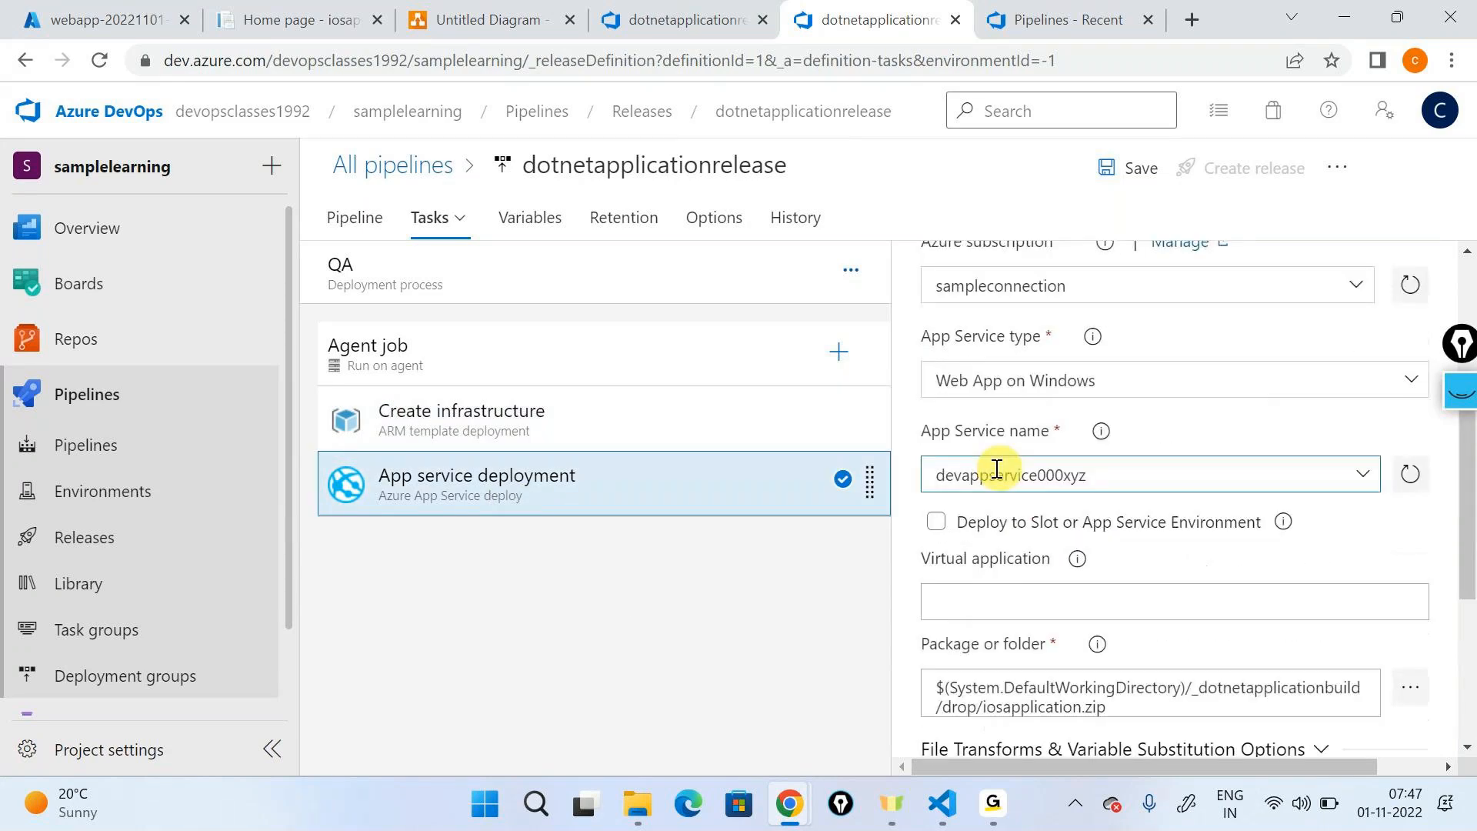
left_click_drag(973, 471, 933, 477)
type("q")
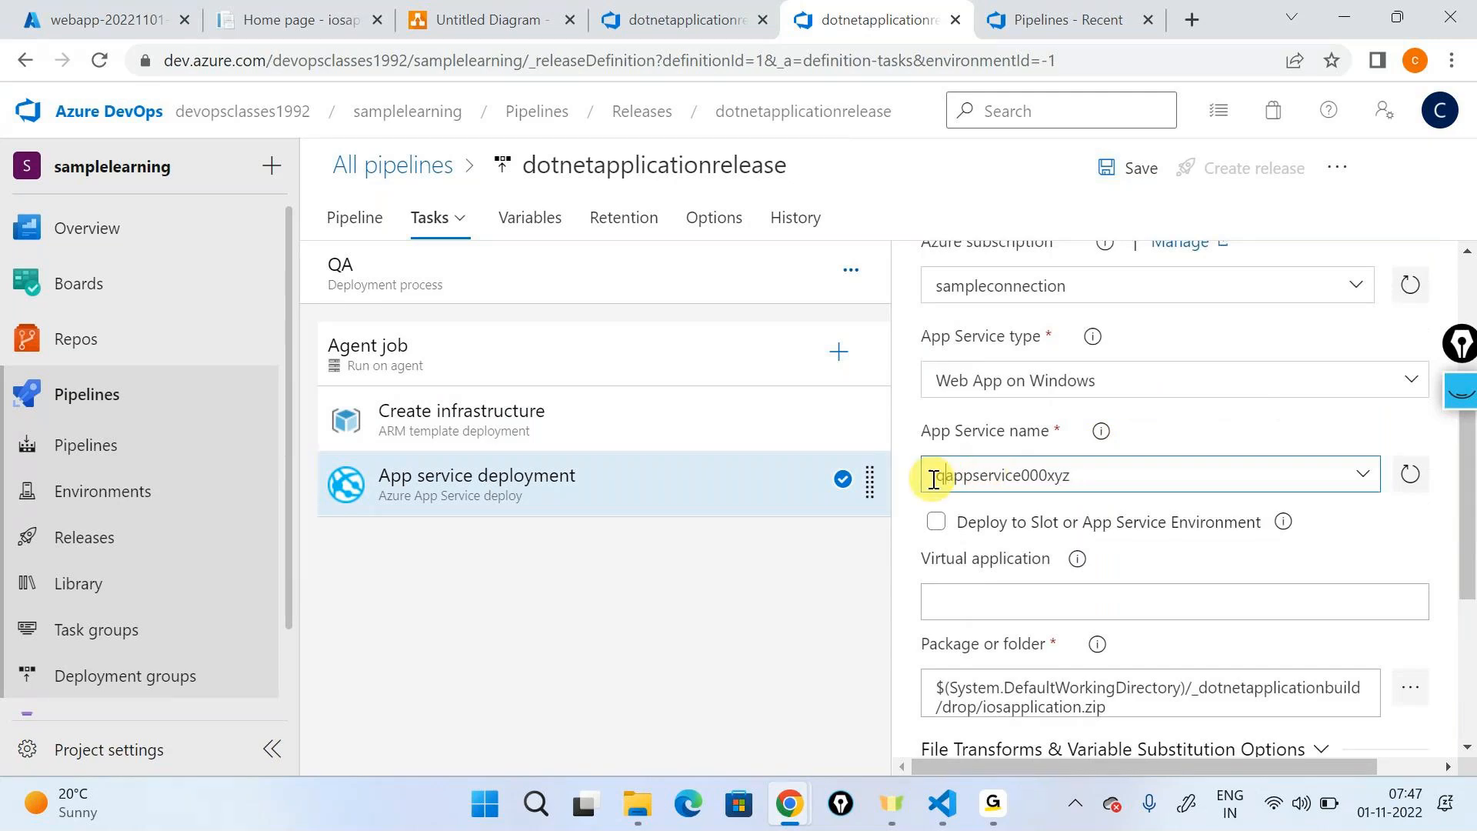
type("a")
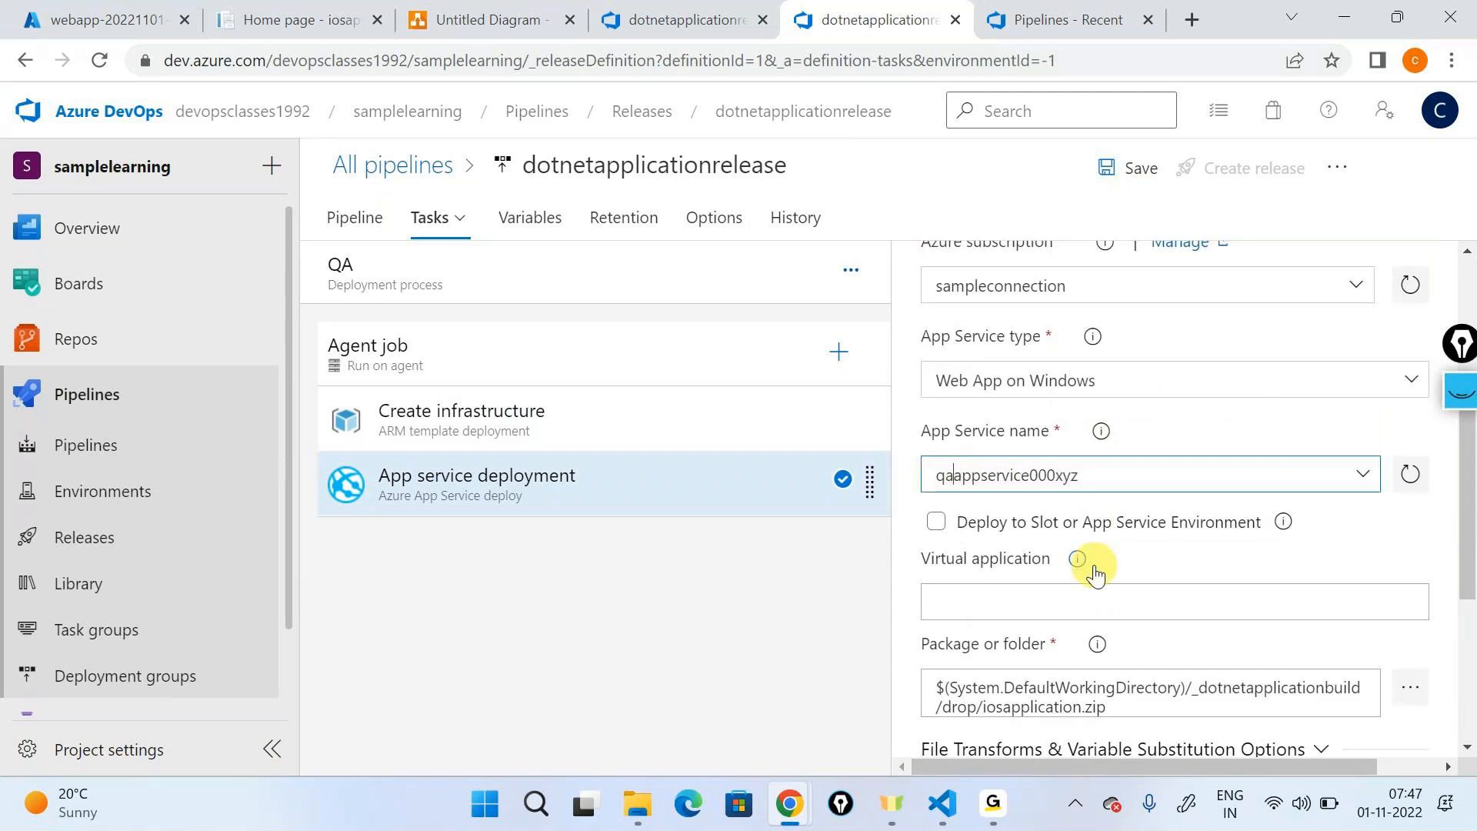
scroll(1095, 575, "up", 5)
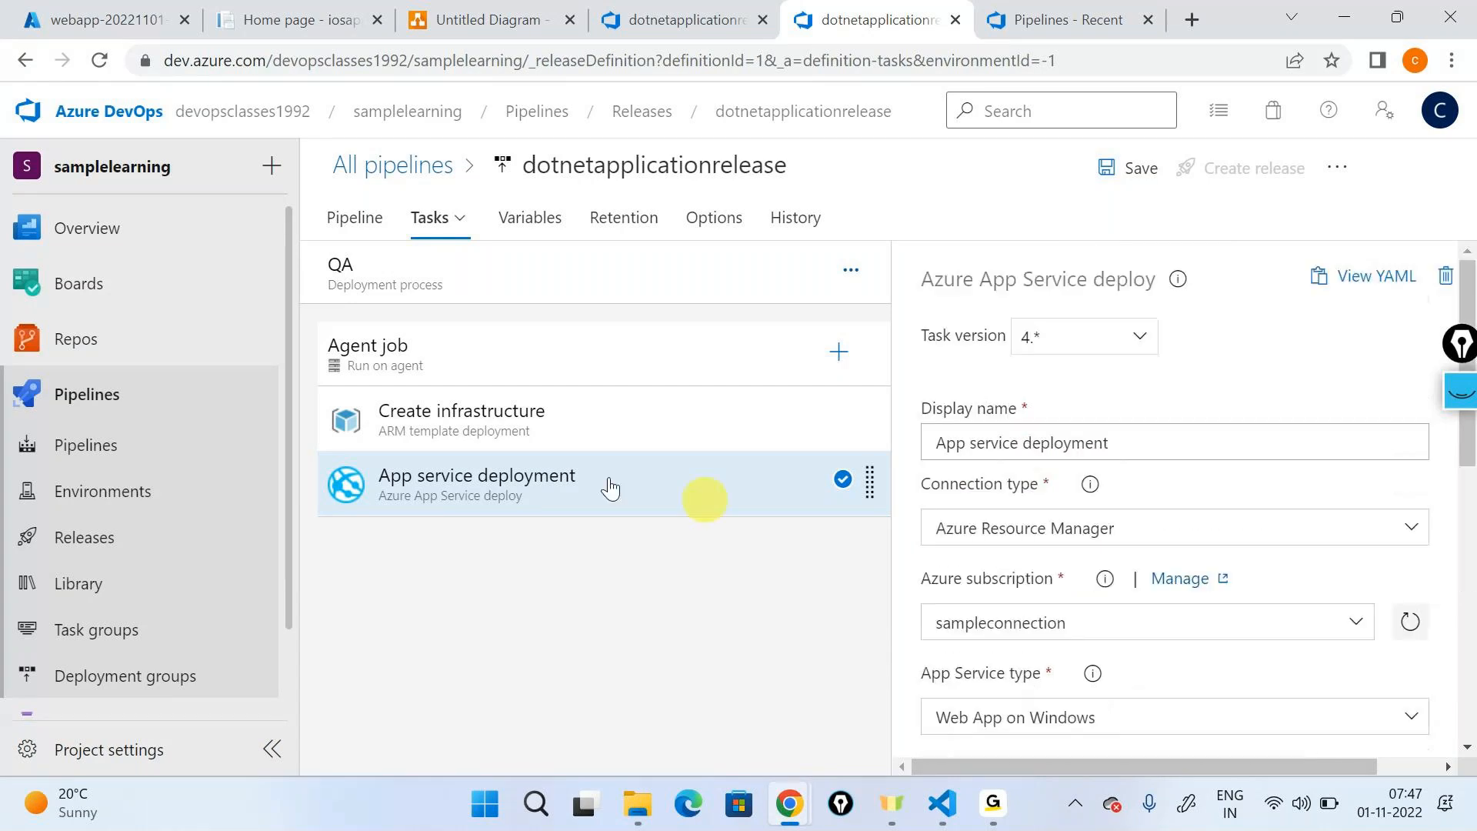
- Outline both stages in the pipeline diagram with the pen, handwrite "multi-stage releases", and clear the annotations
left_click(331, 224)
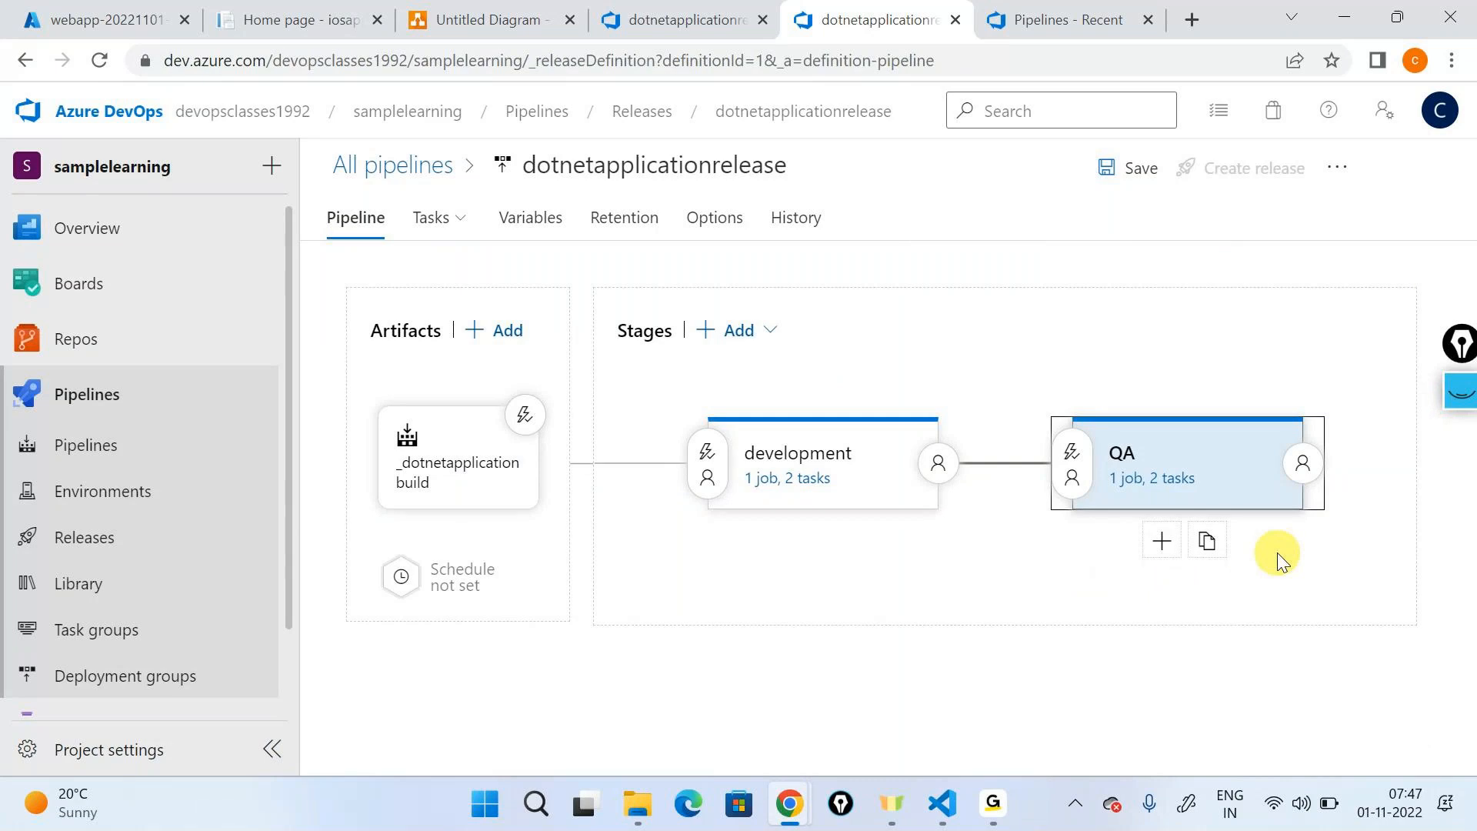
left_click(1459, 391)
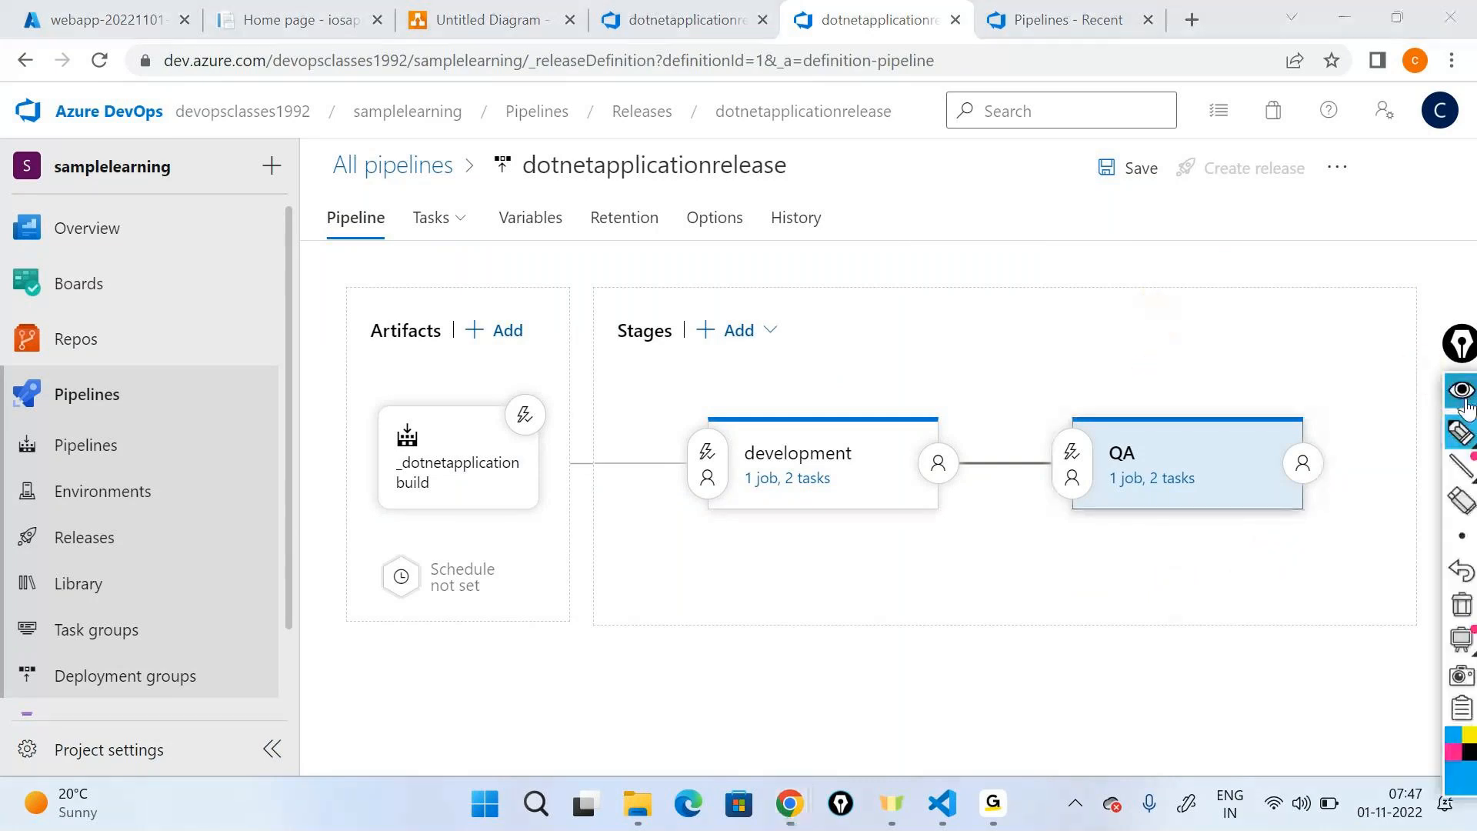
left_click(1460, 461)
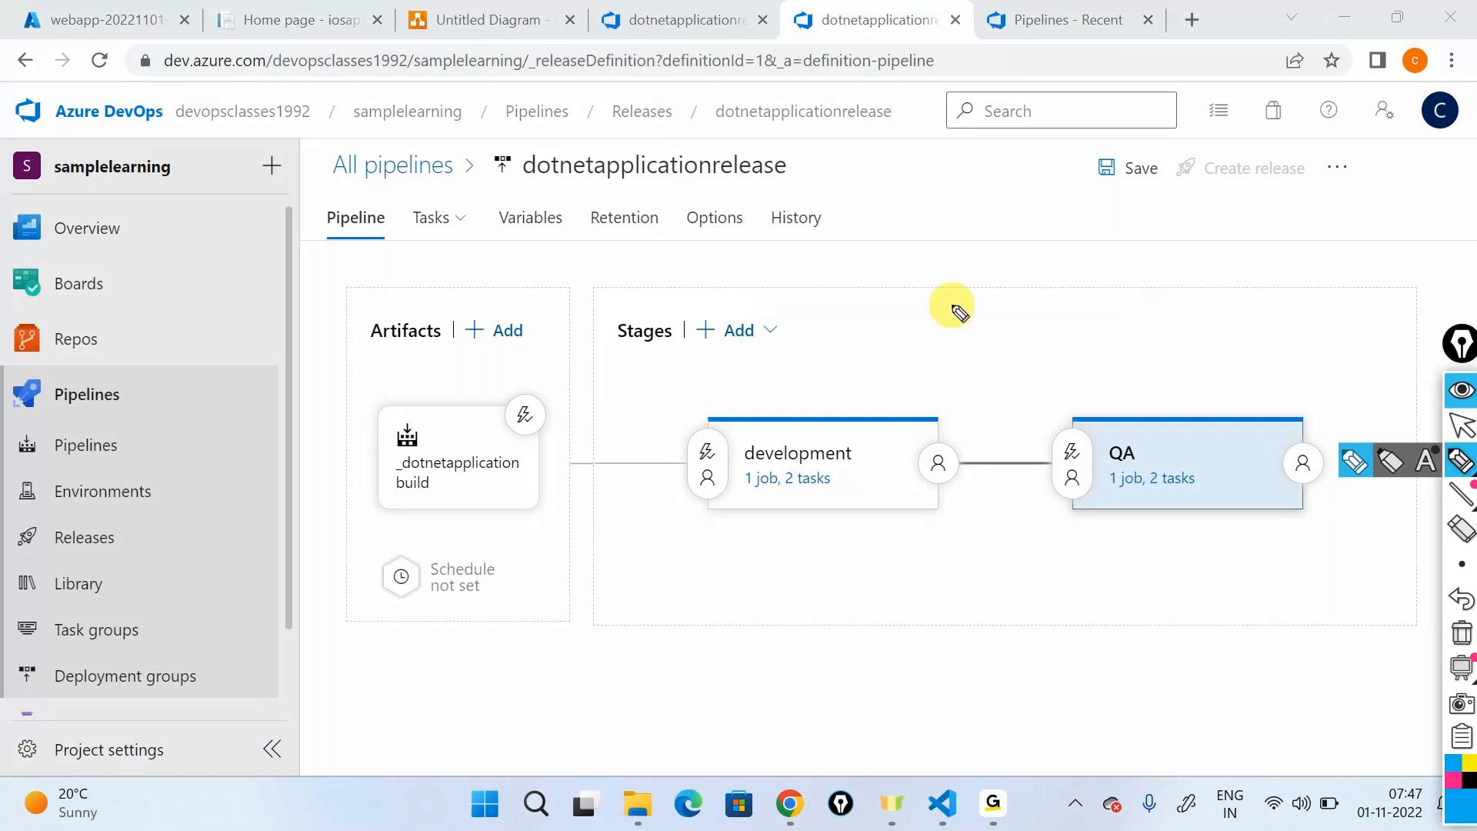
mouse_move(835, 351)
left_mouse_down()
mouse_move(1336, 544)
mouse_move(1203, 356)
mouse_move(765, 361)
left_mouse_up()
left_click_drag(938, 600, 962, 608)
mouse_move(986, 595)
left_mouse_down()
mouse_move(1121, 607)
mouse_move(1210, 577)
mouse_move(1247, 593)
mouse_move(1310, 585)
left_mouse_up()
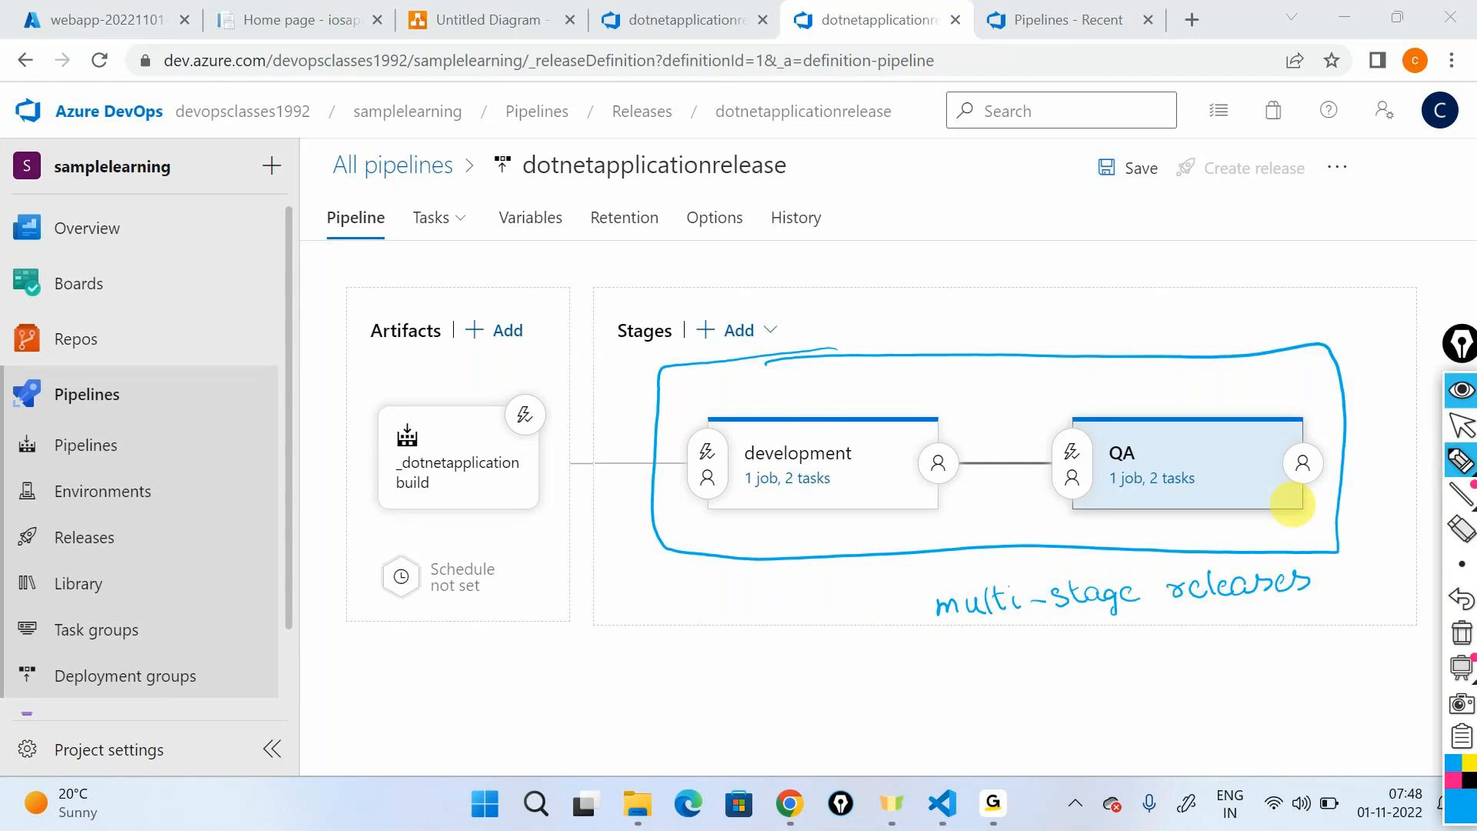
left_click(1462, 633)
left_click(1461, 391)
- Save the release definition with its added QA stage
left_click(1150, 178)
left_click(1149, 179)
left_click(869, 524)
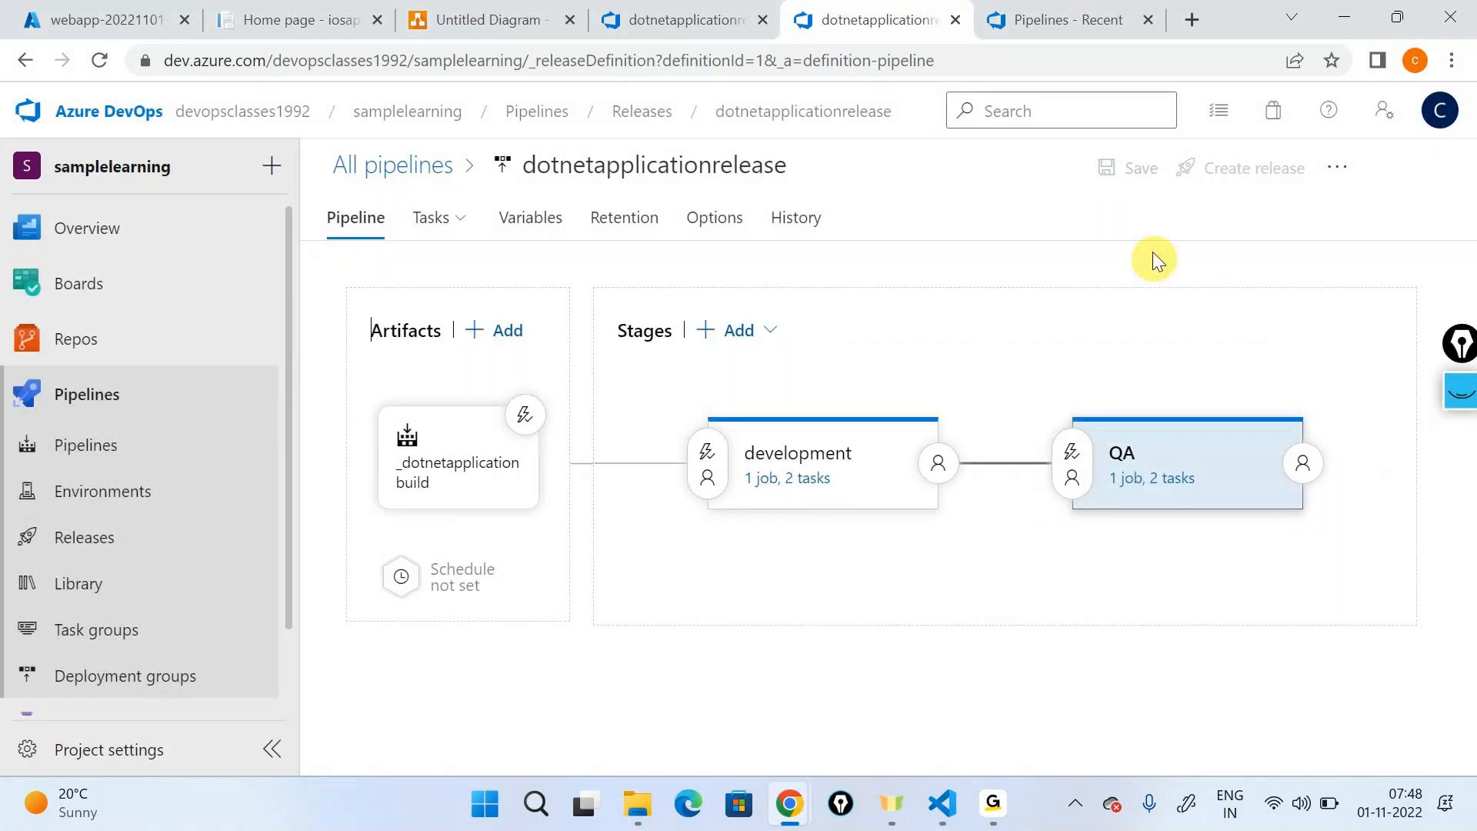
- Create a new release from dotnetapplicationbuild version 20221101.3, keeping the development and QA stages on automated triggers
left_click(1223, 168)
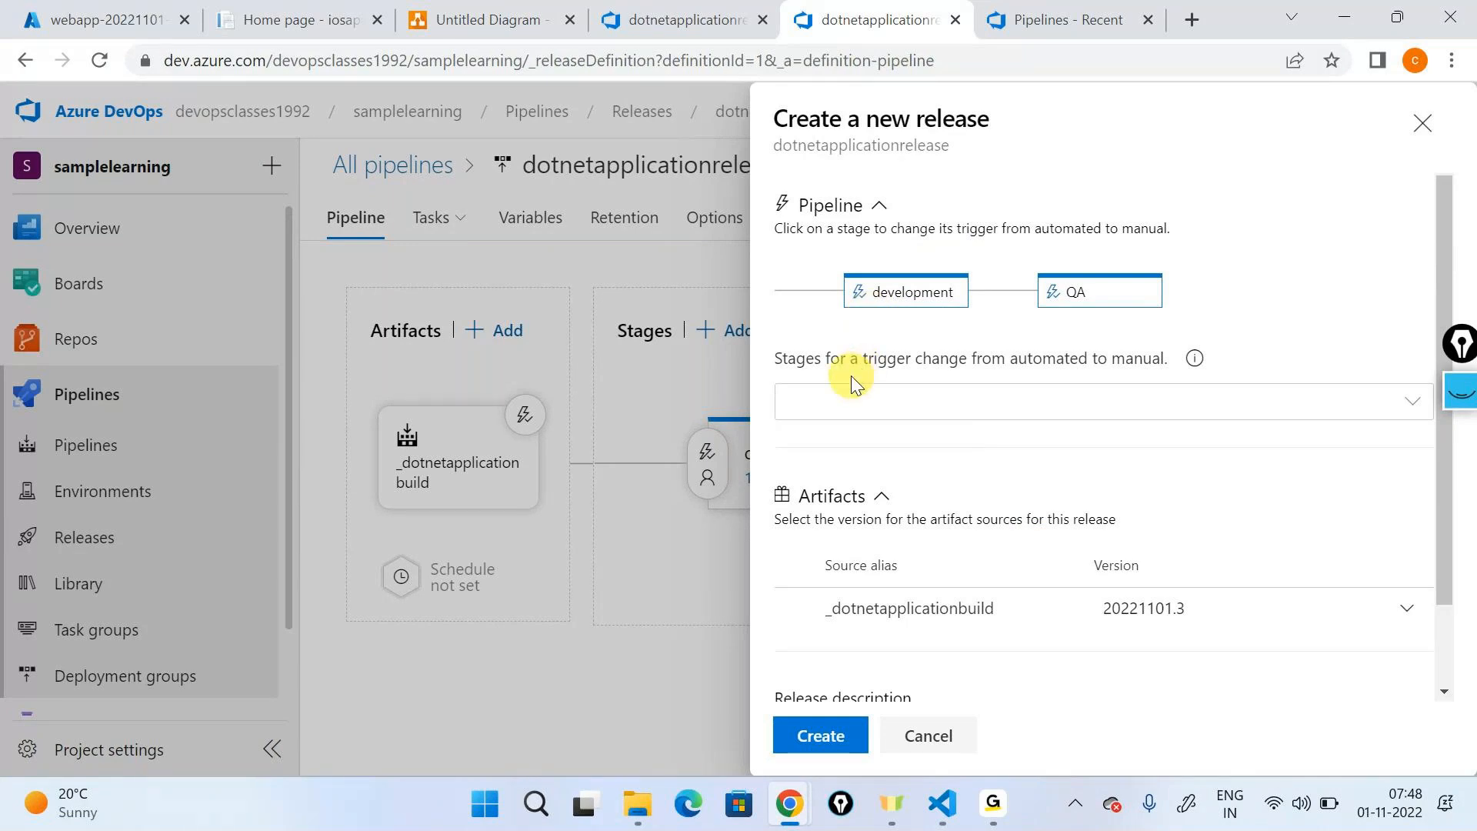
left_click(830, 736)
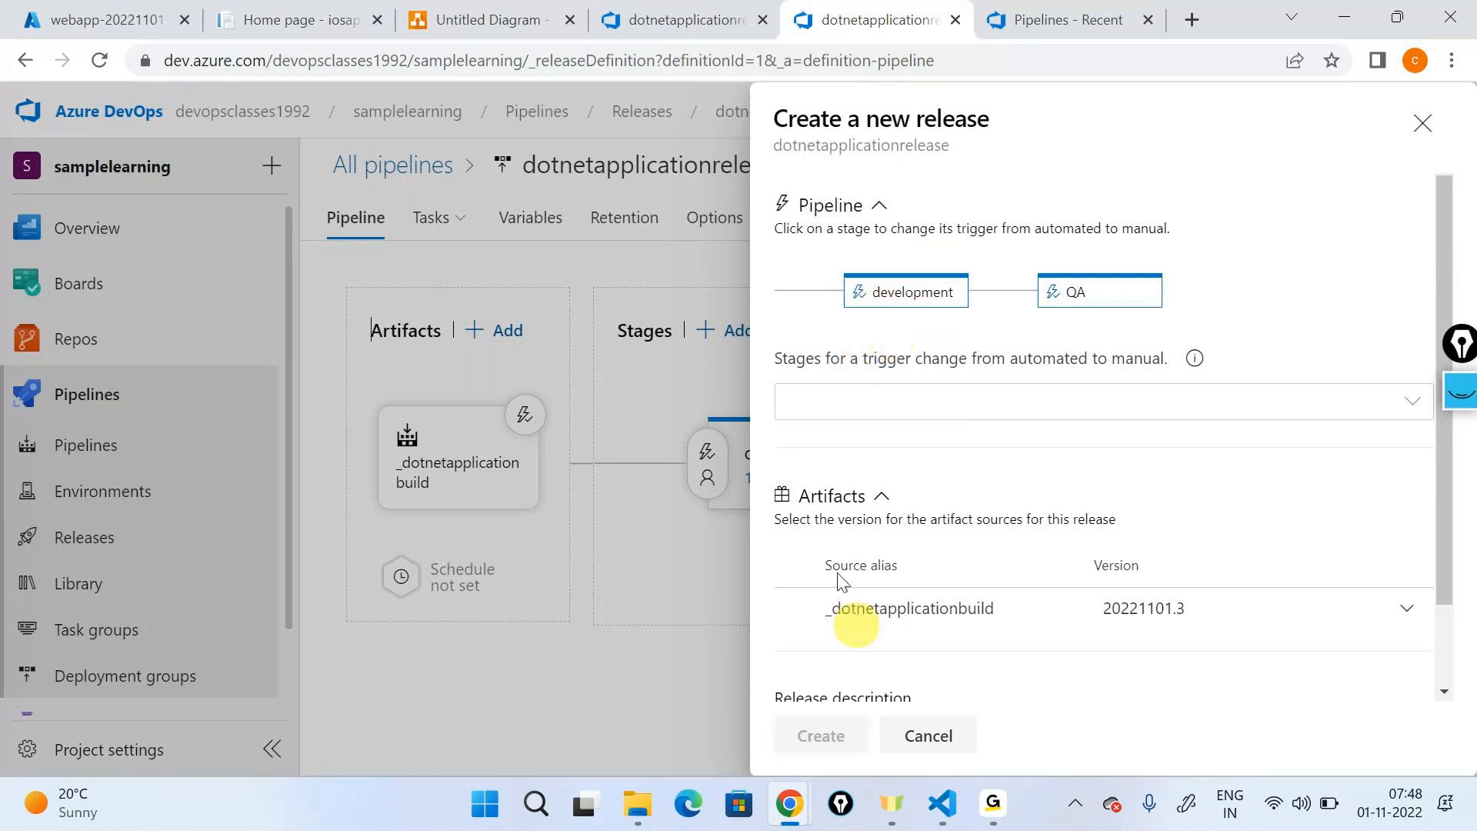
- Open the newly created release, mark the development stage and its flow to QA with the pen, and clear the marks
left_click(439, 231)
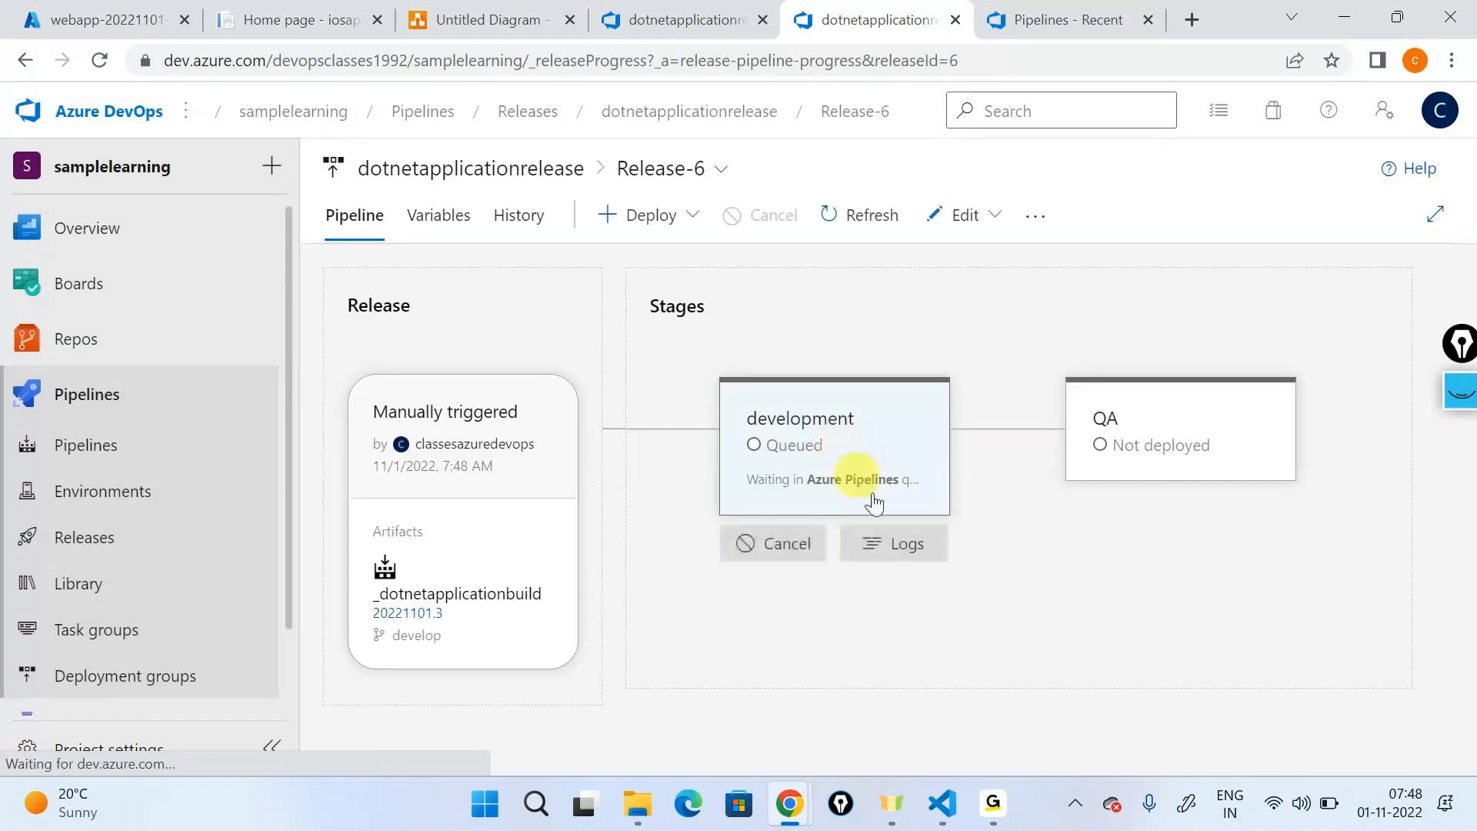
left_click(1460, 391)
left_click(1460, 463)
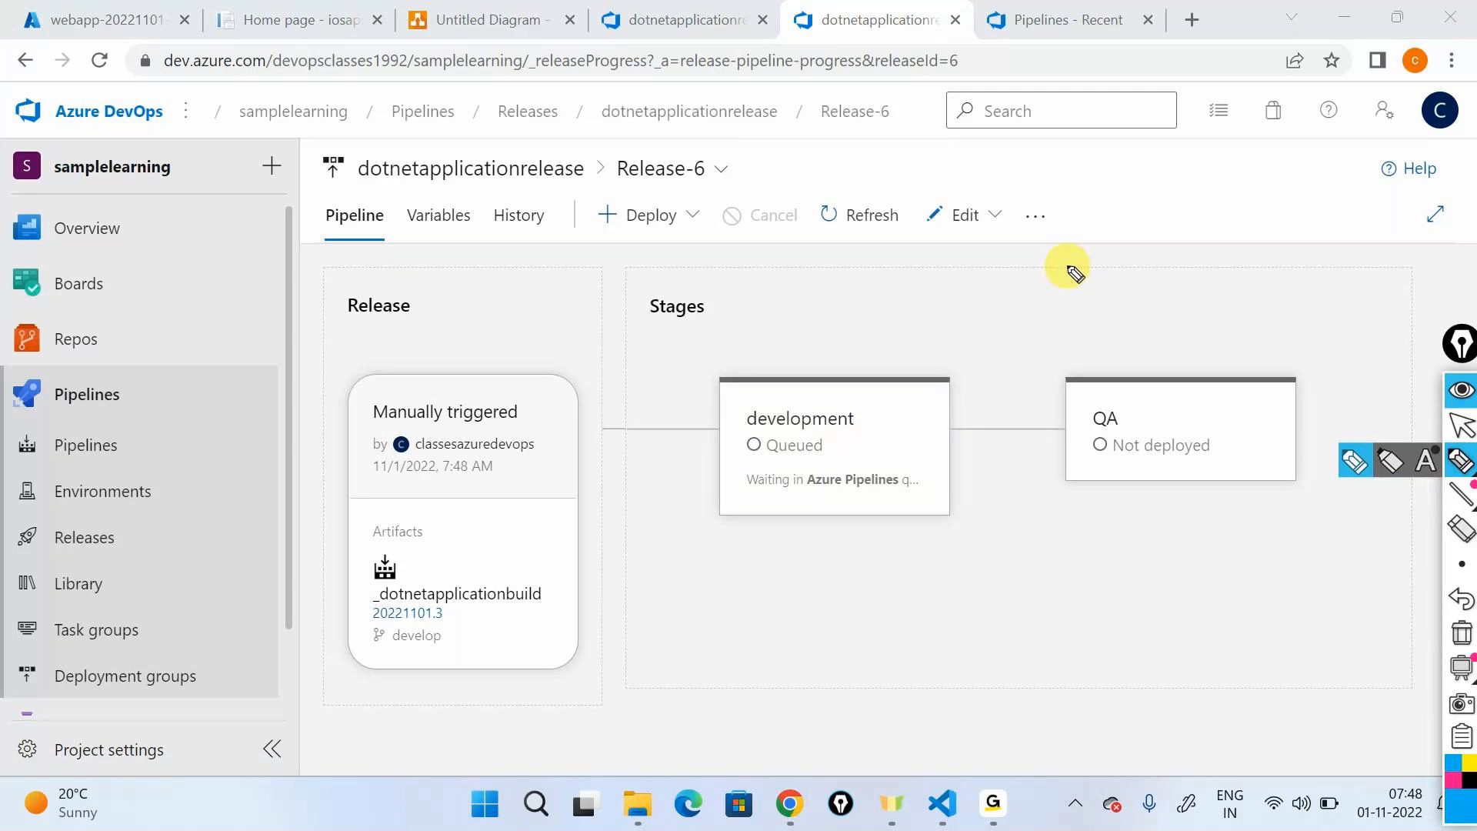
mouse_move(809, 368)
left_mouse_down()
mouse_move(1142, 375)
mouse_move(1144, 352)
left_mouse_up()
mouse_move(864, 373)
left_mouse_down()
mouse_move(732, 495)
mouse_move(888, 390)
left_mouse_up()
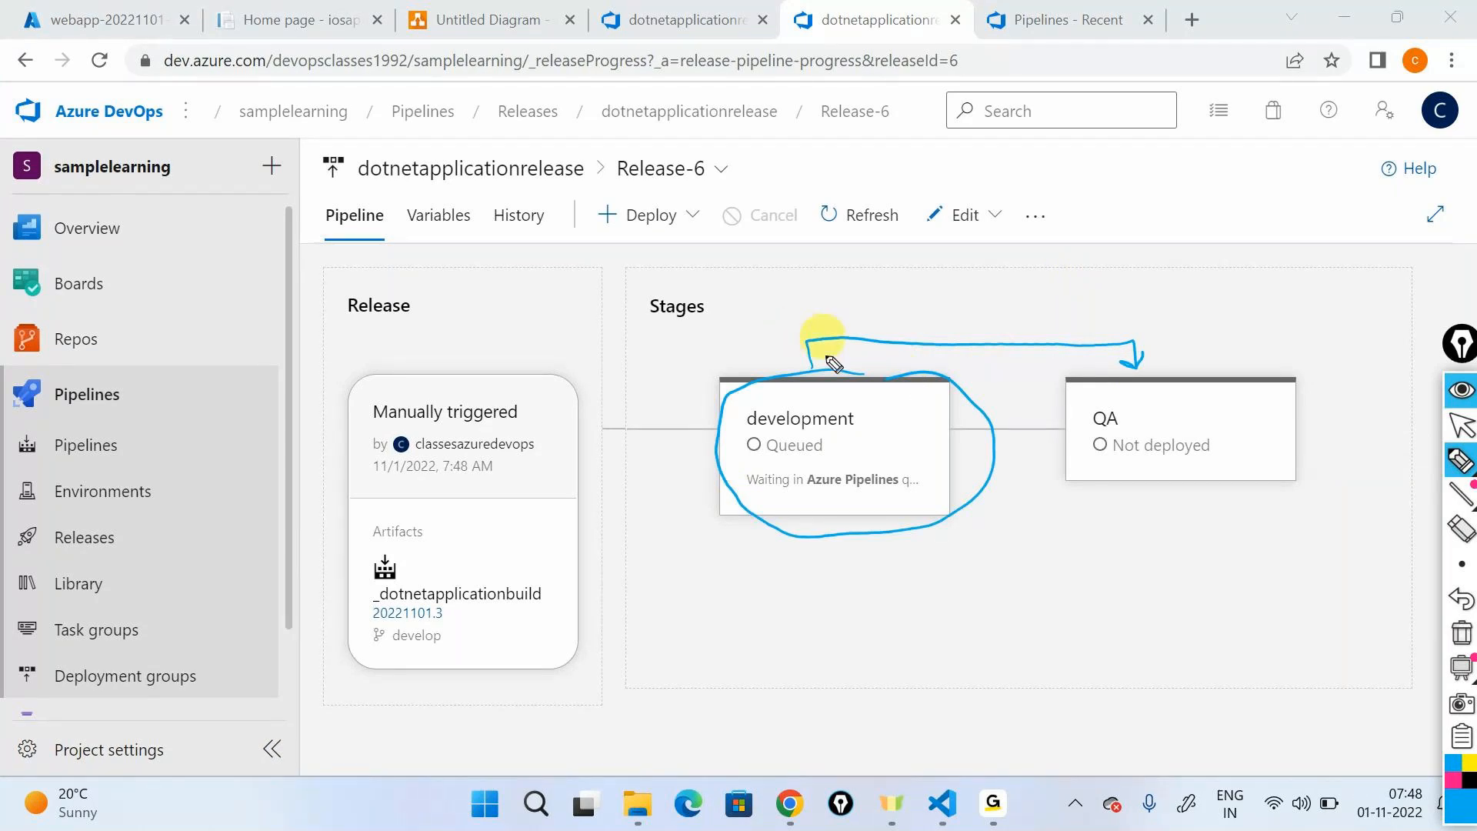
left_click(1457, 639)
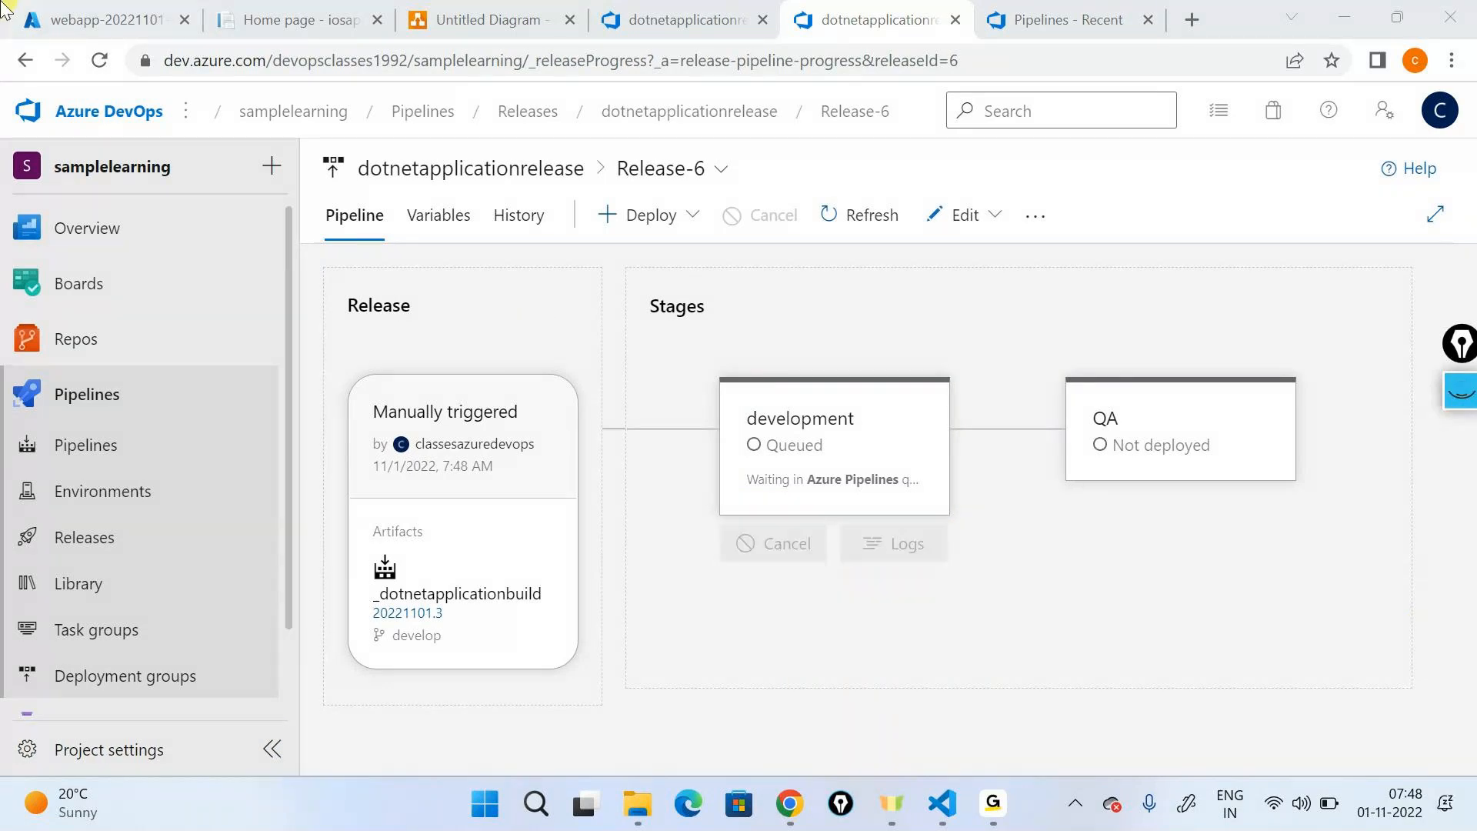
- Reload the deployed devappservice000xyz site and highlight "Version 1" in its page heading
left_click(287, 11)
left_click(99, 61)
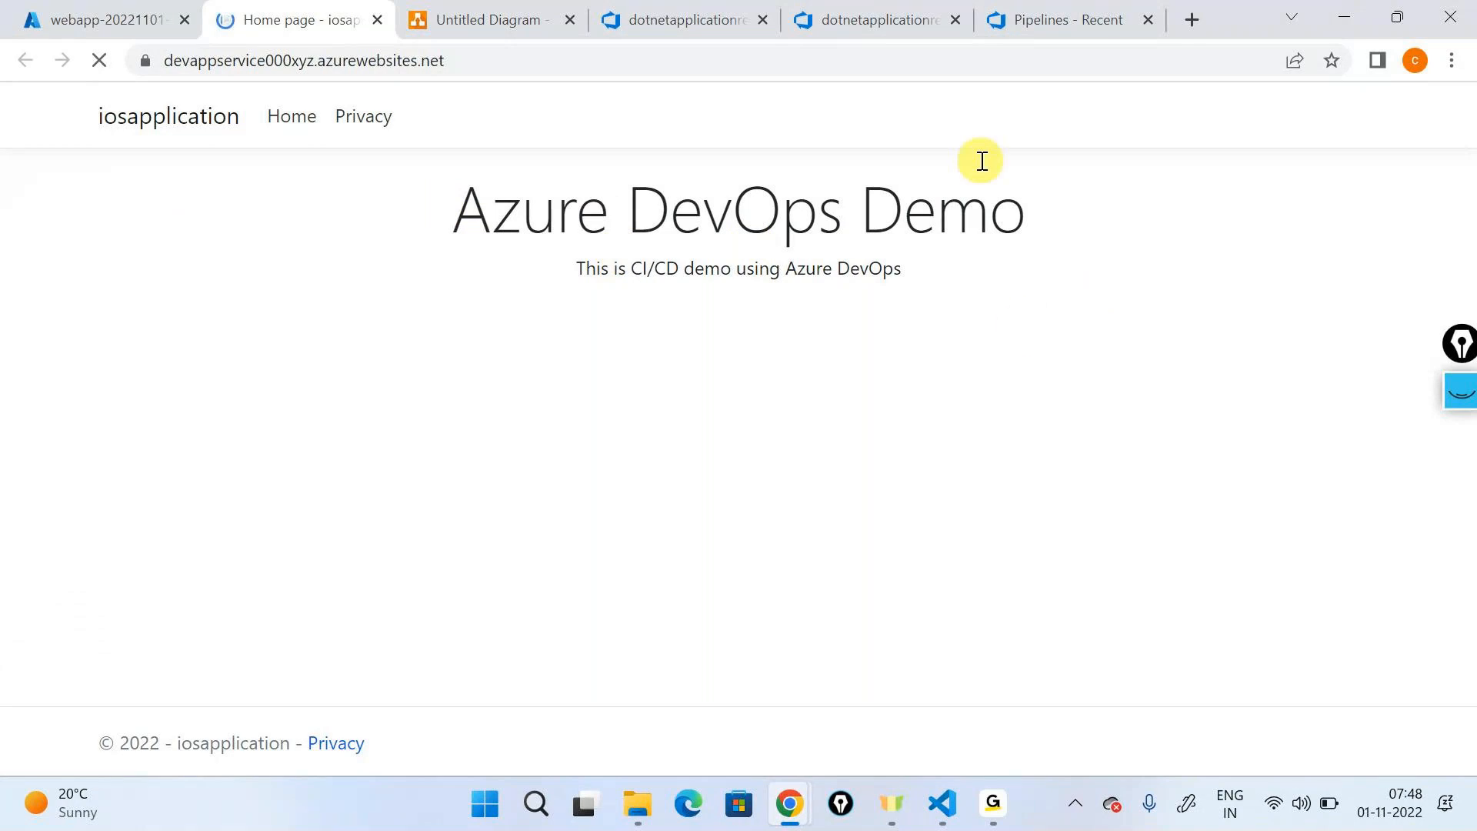
left_click_drag(940, 211, 1175, 219)
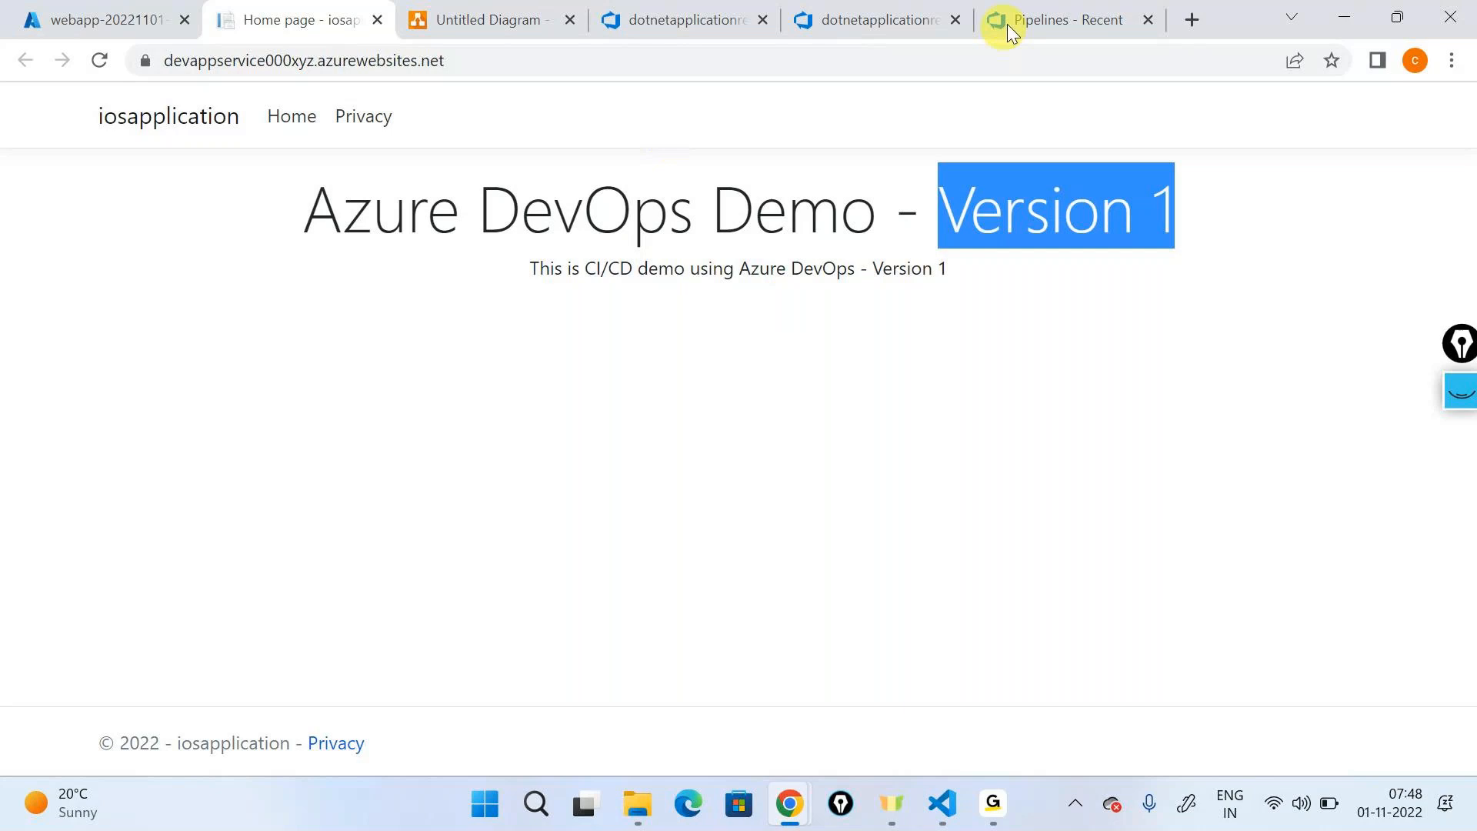
- Inspect the running development stage's deployment logs in Release-6 and return to the release's stage diagram
left_click(673, 19)
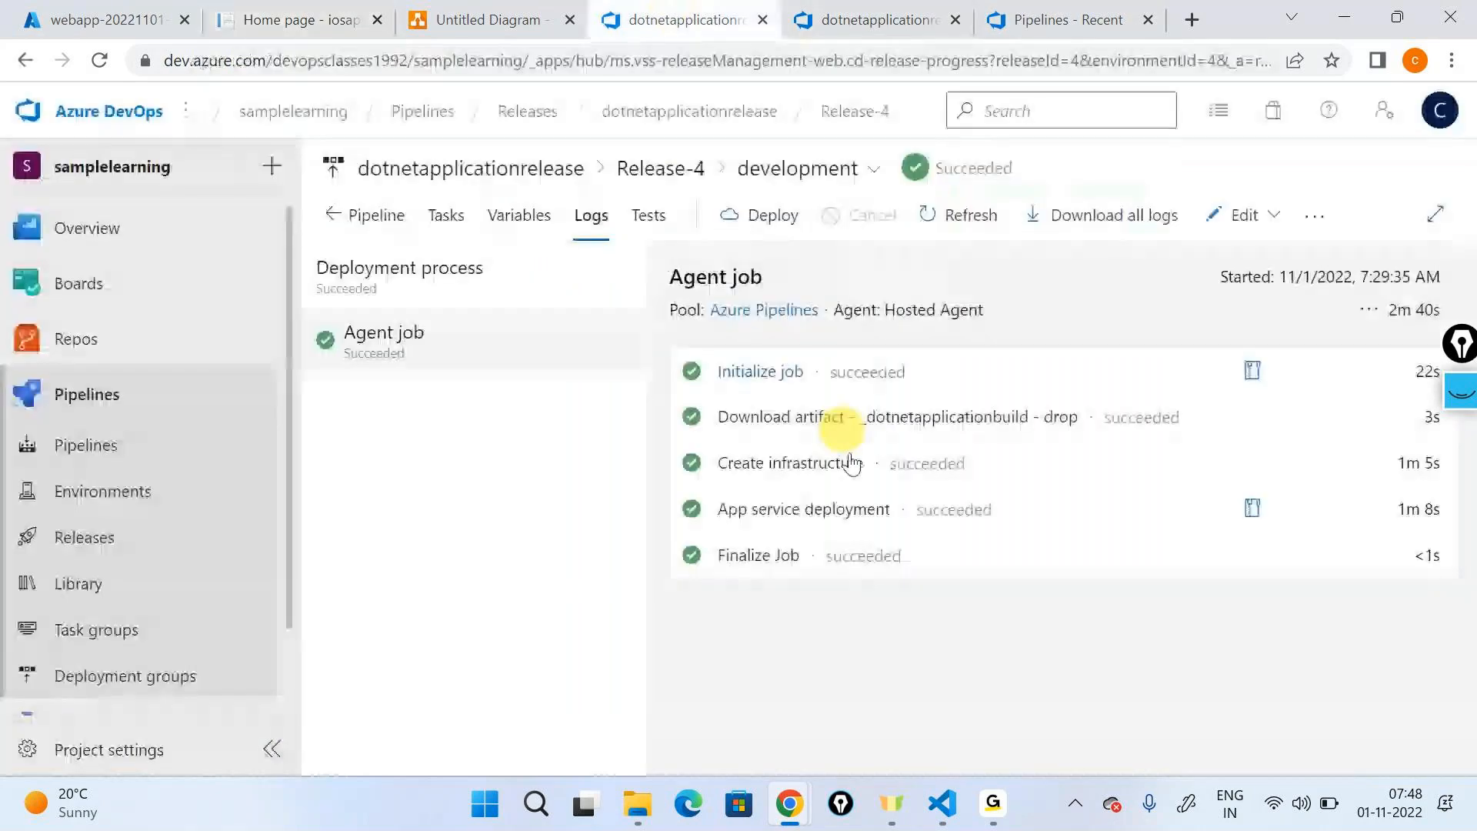
left_click(861, 31)
mouse_move(806, 393)
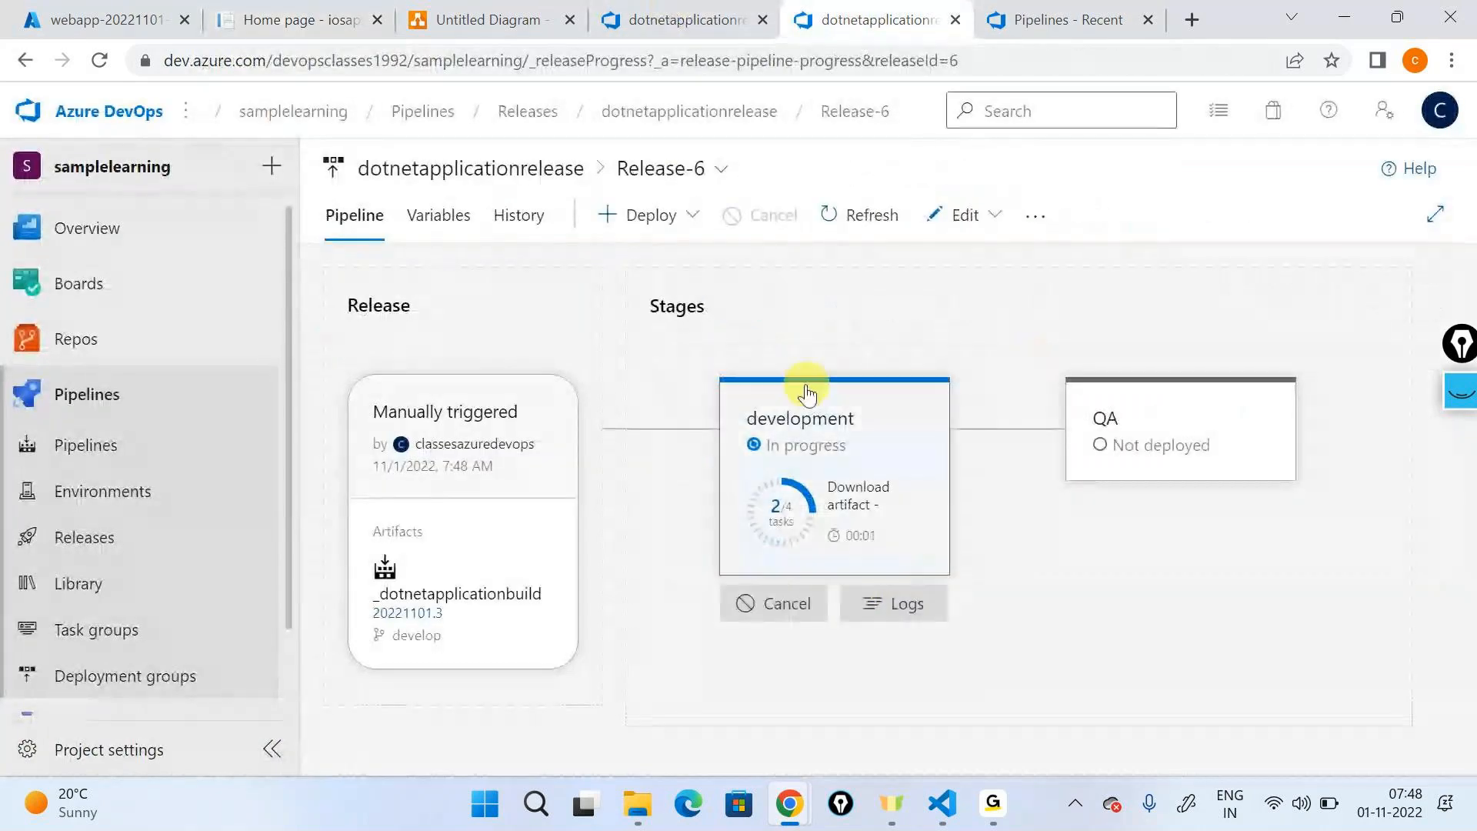
left_click(890, 603)
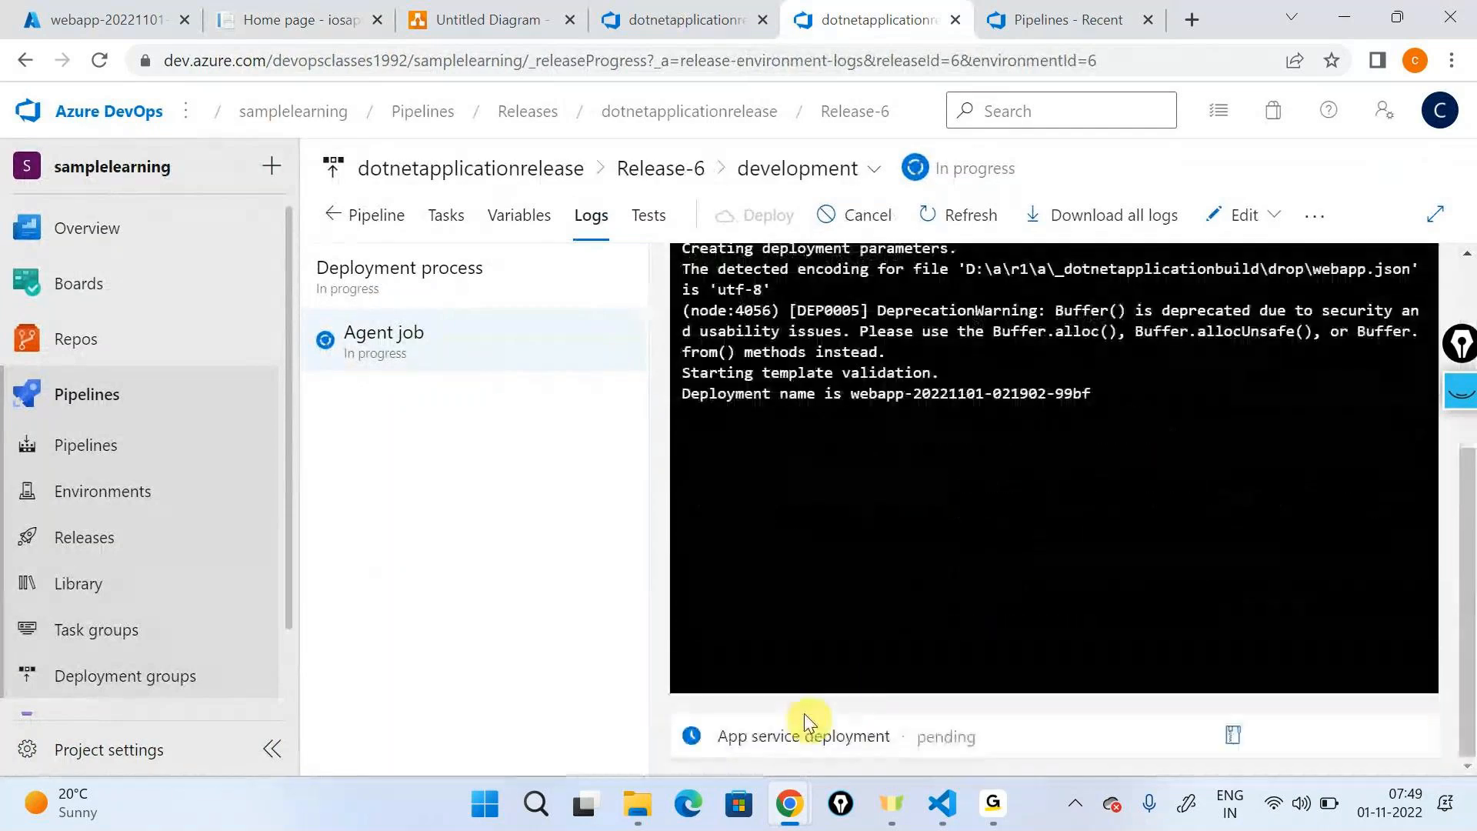
left_click(371, 216)
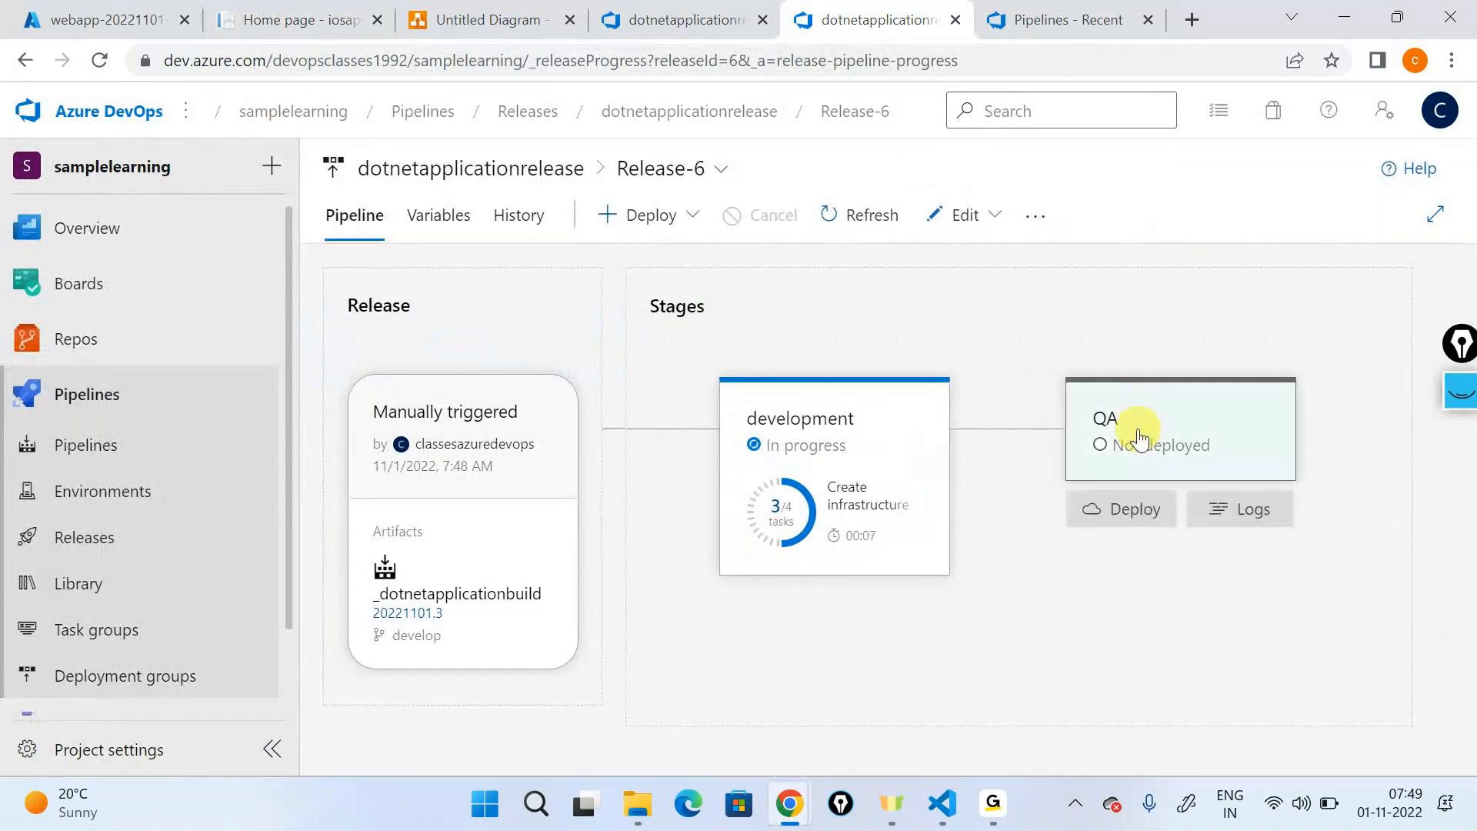
- Sketch the QA resource flow with the pen beside the QA stage, handwriting "qa-rg", "plan", "app" and "push" with connecting arrows
left_click(1465, 392)
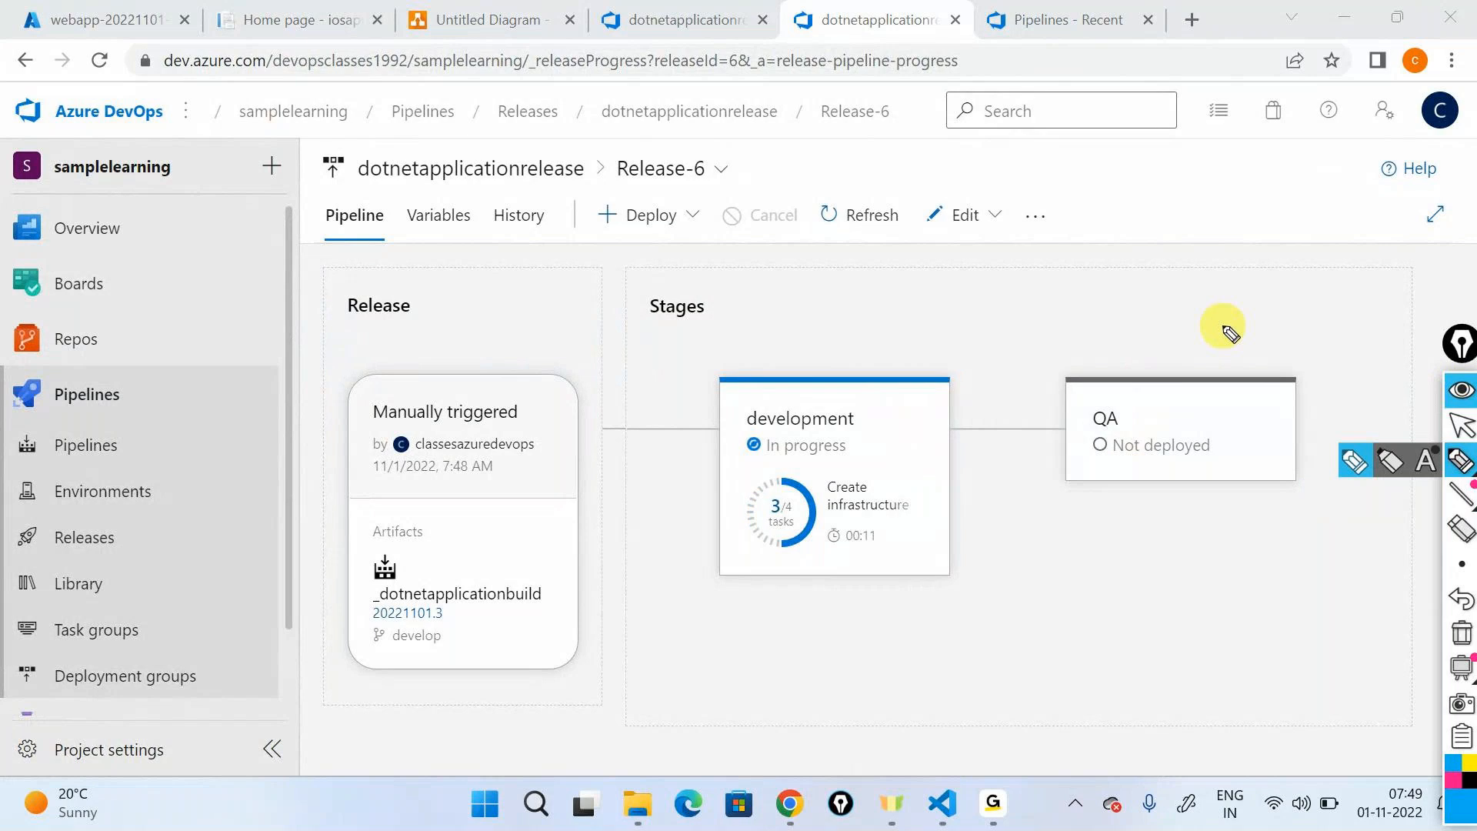
mouse_move(1071, 540)
left_mouse_down()
mouse_move(1093, 556)
mouse_move(1179, 519)
mouse_move(1212, 535)
mouse_move(1220, 502)
mouse_move(1214, 556)
mouse_move(1131, 596)
mouse_move(1203, 610)
mouse_move(1318, 573)
mouse_move(1377, 622)
mouse_move(1332, 635)
left_mouse_up()
left_click_drag(1325, 583, 1327, 596)
mouse_move(1344, 568)
left_mouse_down()
mouse_move(1342, 591)
mouse_move(1420, 566)
mouse_move(1365, 501)
mouse_move(1377, 514)
left_mouse_up()
left_click_drag(1385, 508, 1410, 513)
mouse_move(1260, 673)
left_mouse_down()
mouse_move(1261, 711)
mouse_move(1281, 677)
mouse_move(1300, 681)
left_mouse_up()
mouse_move(1314, 653)
left_mouse_down()
mouse_move(1328, 677)
mouse_move(1367, 643)
mouse_move(1360, 633)
left_mouse_up()
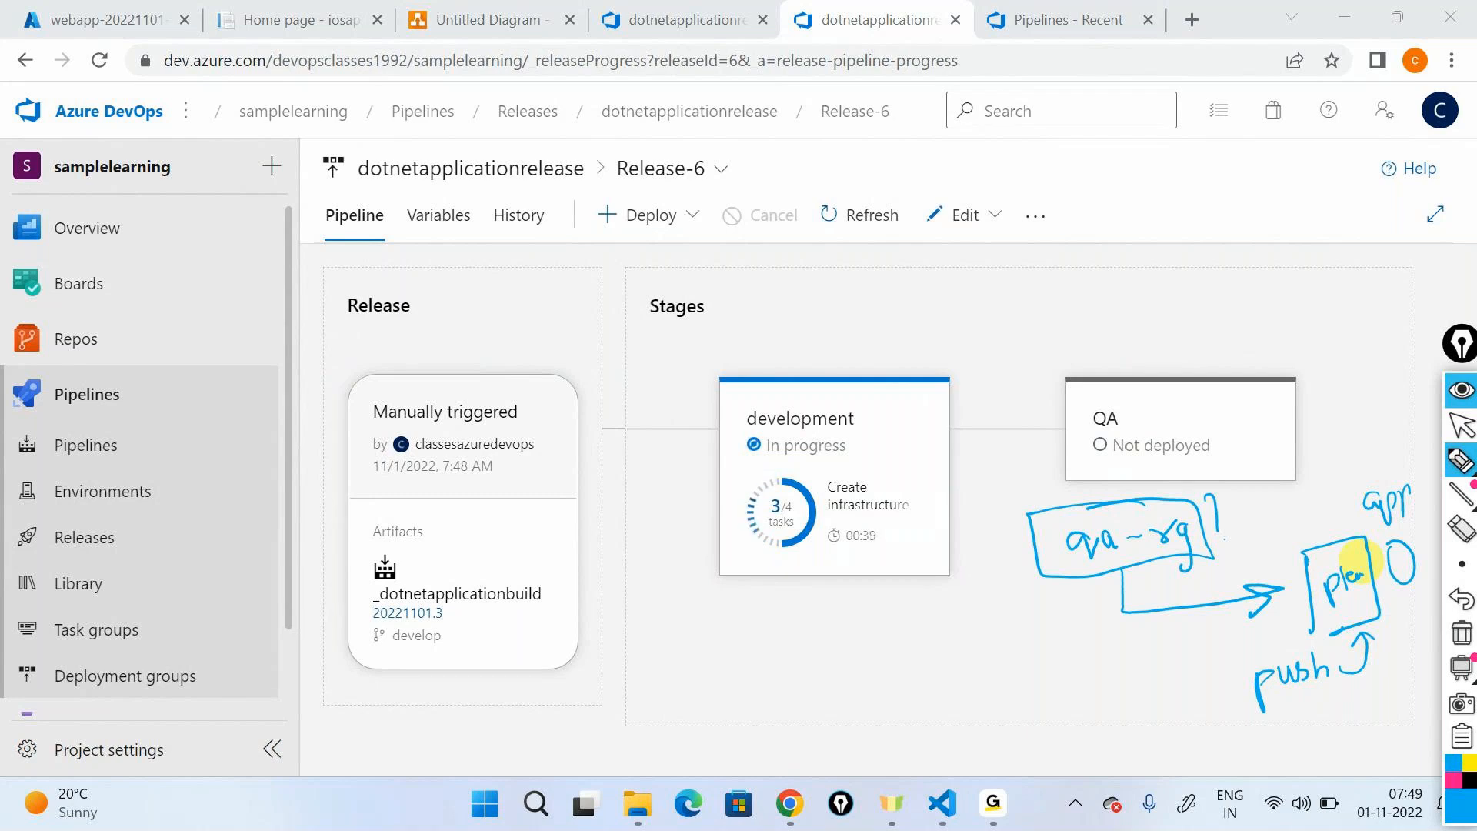
- Circle both stages, draw arrows from development through QA, handwrite "End-to-End", and clear all annotations
mouse_move(815, 369)
left_mouse_down()
mouse_move(841, 307)
mouse_move(1121, 320)
mouse_move(1192, 354)
mouse_move(1209, 346)
left_mouse_up()
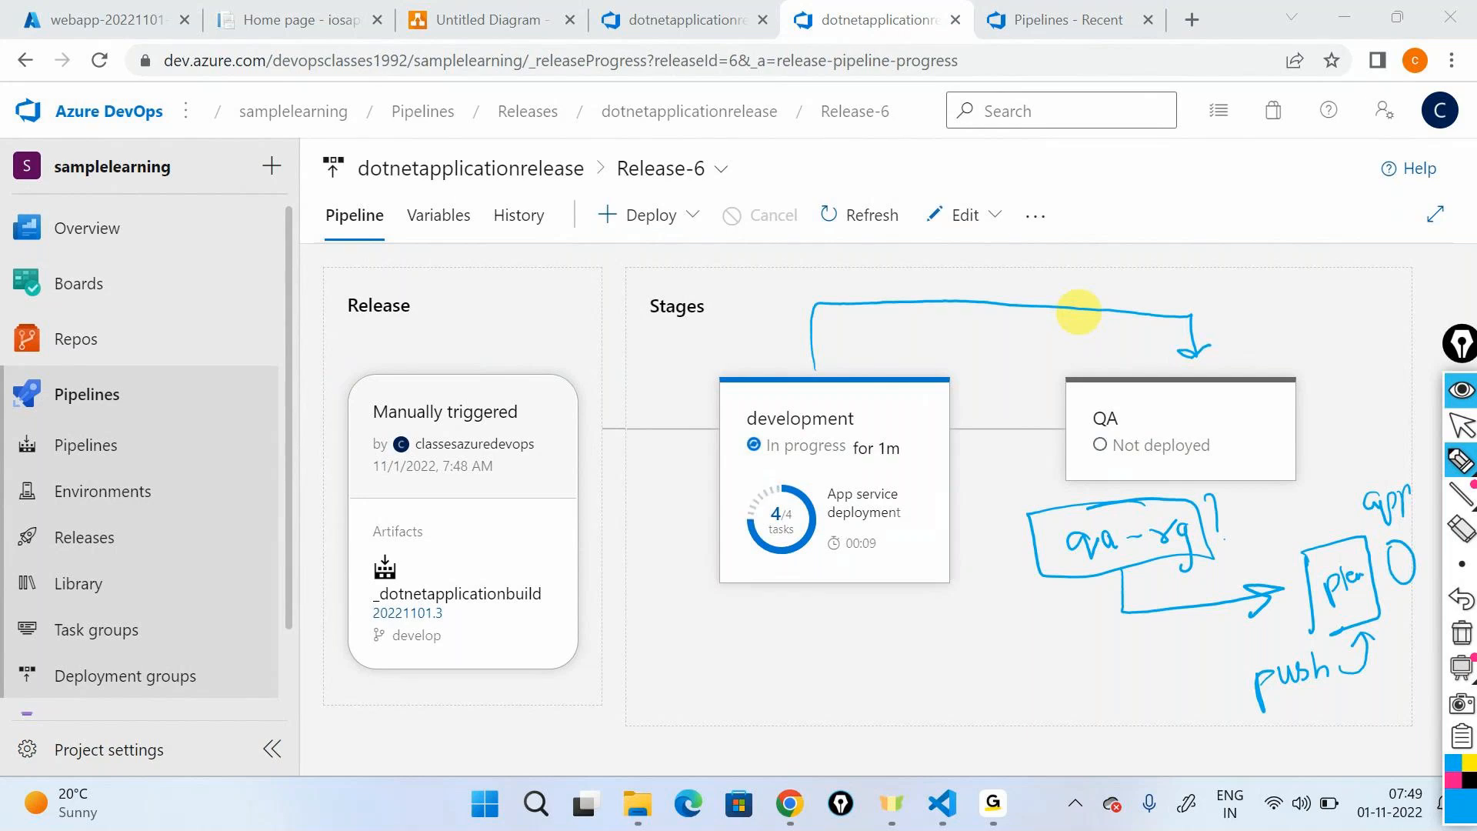
left_click_drag(818, 669, 1048, 596)
mouse_move(769, 385)
left_mouse_down()
mouse_move(715, 408)
mouse_move(723, 419)
left_mouse_up()
mouse_move(837, 377)
left_mouse_down()
mouse_move(1150, 382)
mouse_move(1138, 372)
mouse_move(1134, 405)
mouse_move(1350, 366)
left_mouse_up()
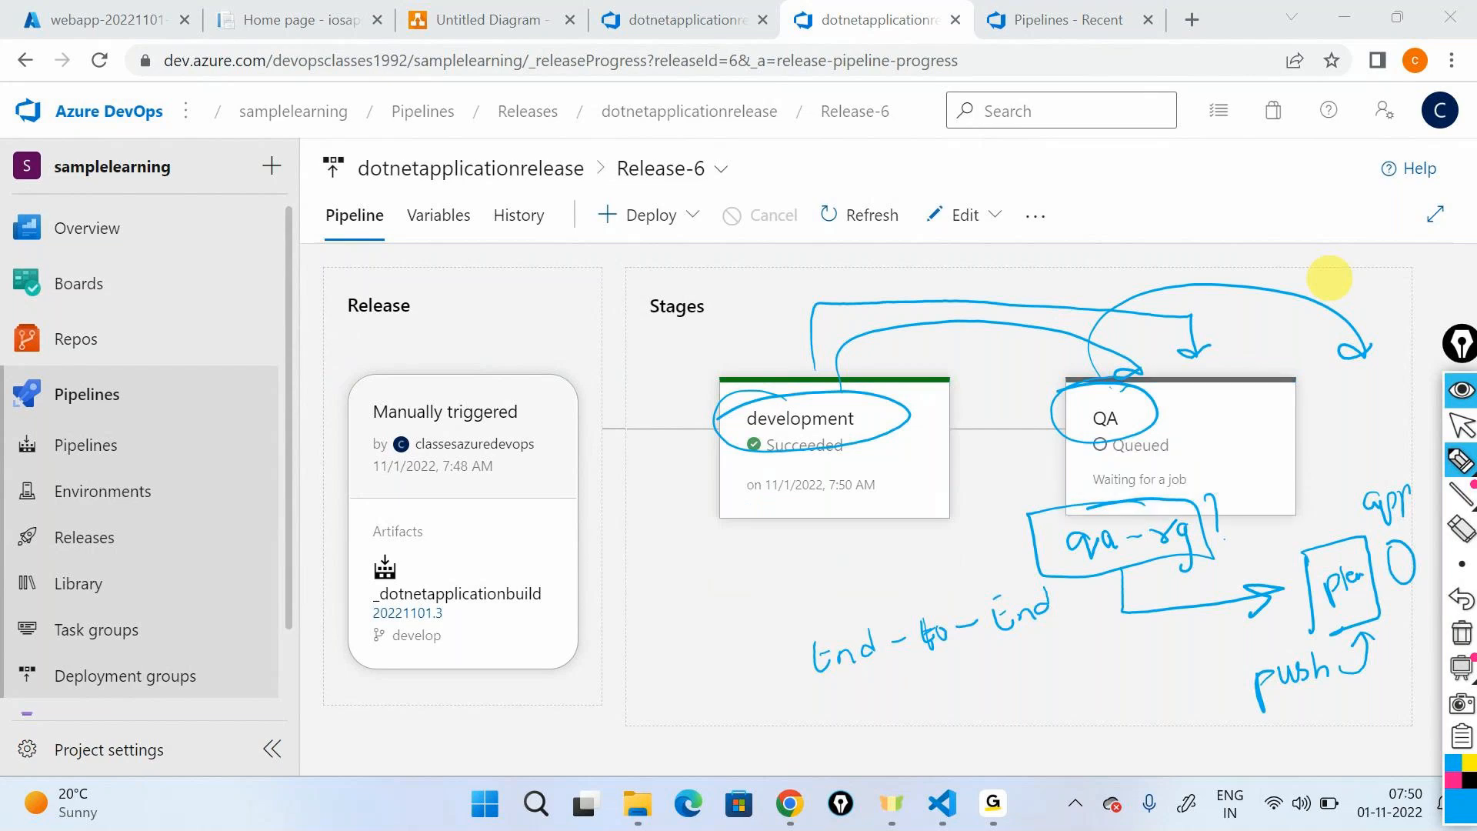
left_click(1461, 632)
left_click(1462, 394)
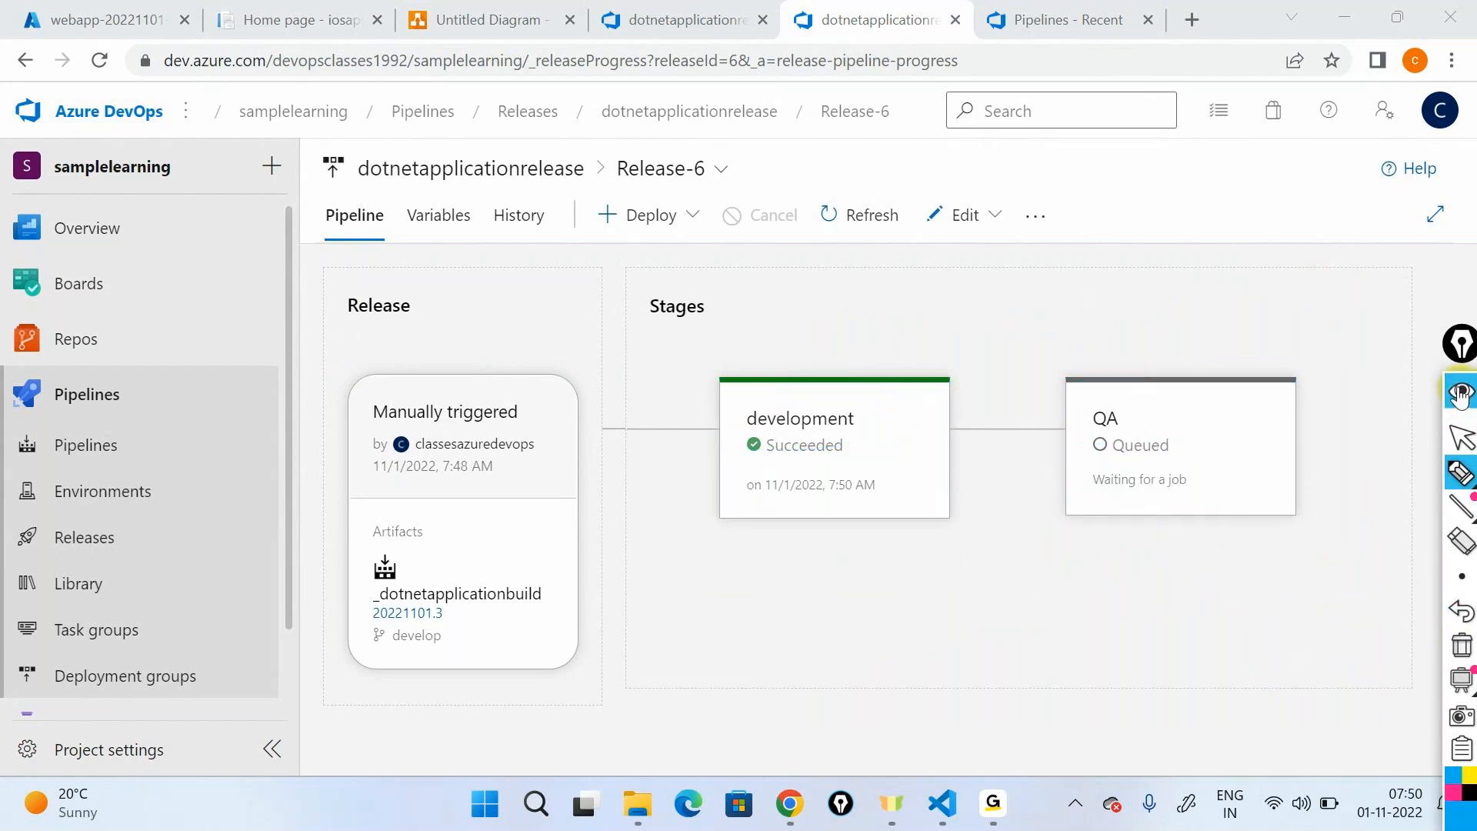
- Review the QA stage's tasks and agent job logs, highlighting the resource group name qa-rg in the Create infrastructure output
mouse_move(828, 419)
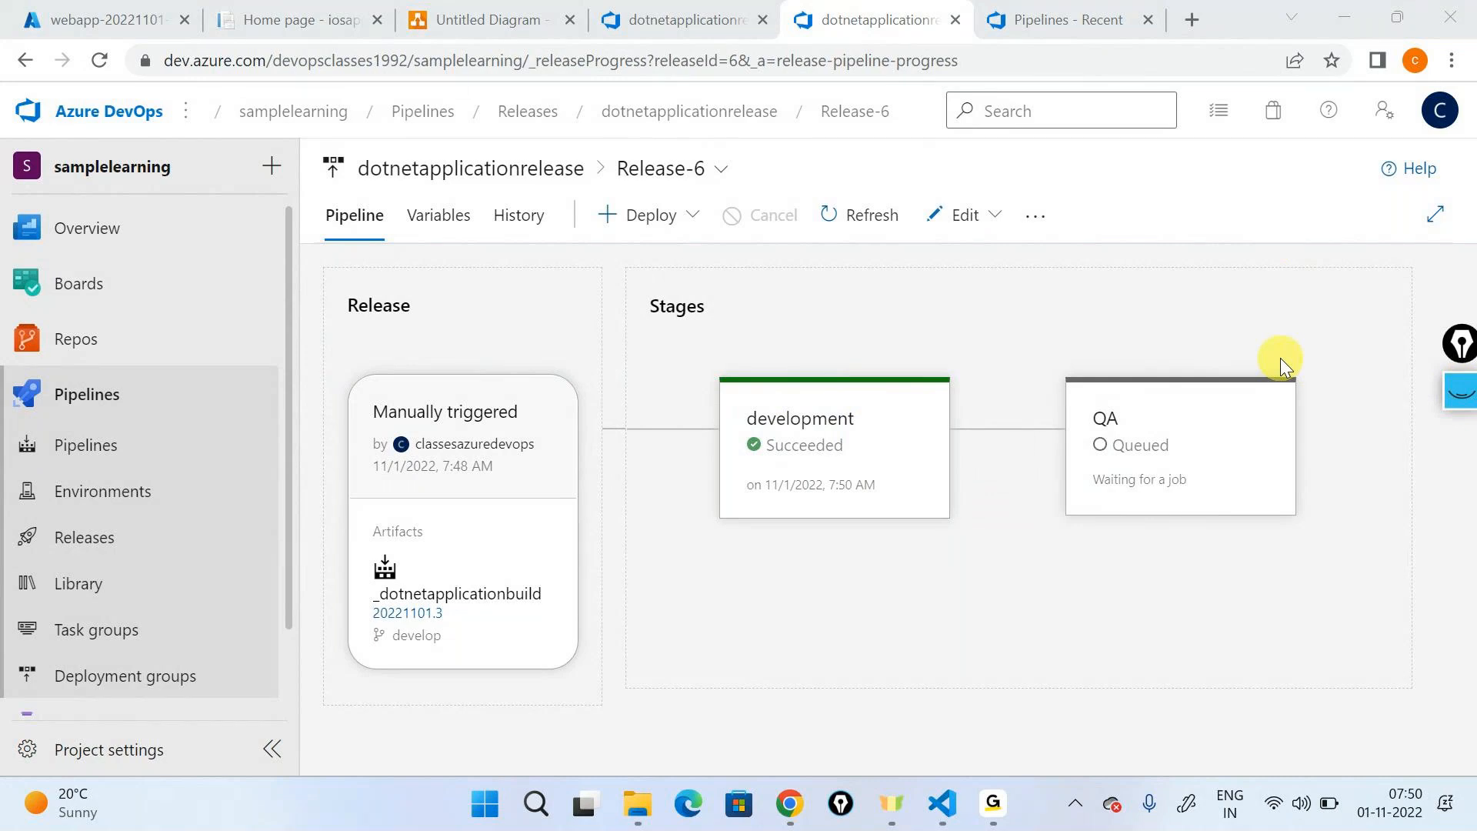
left_click(1274, 600)
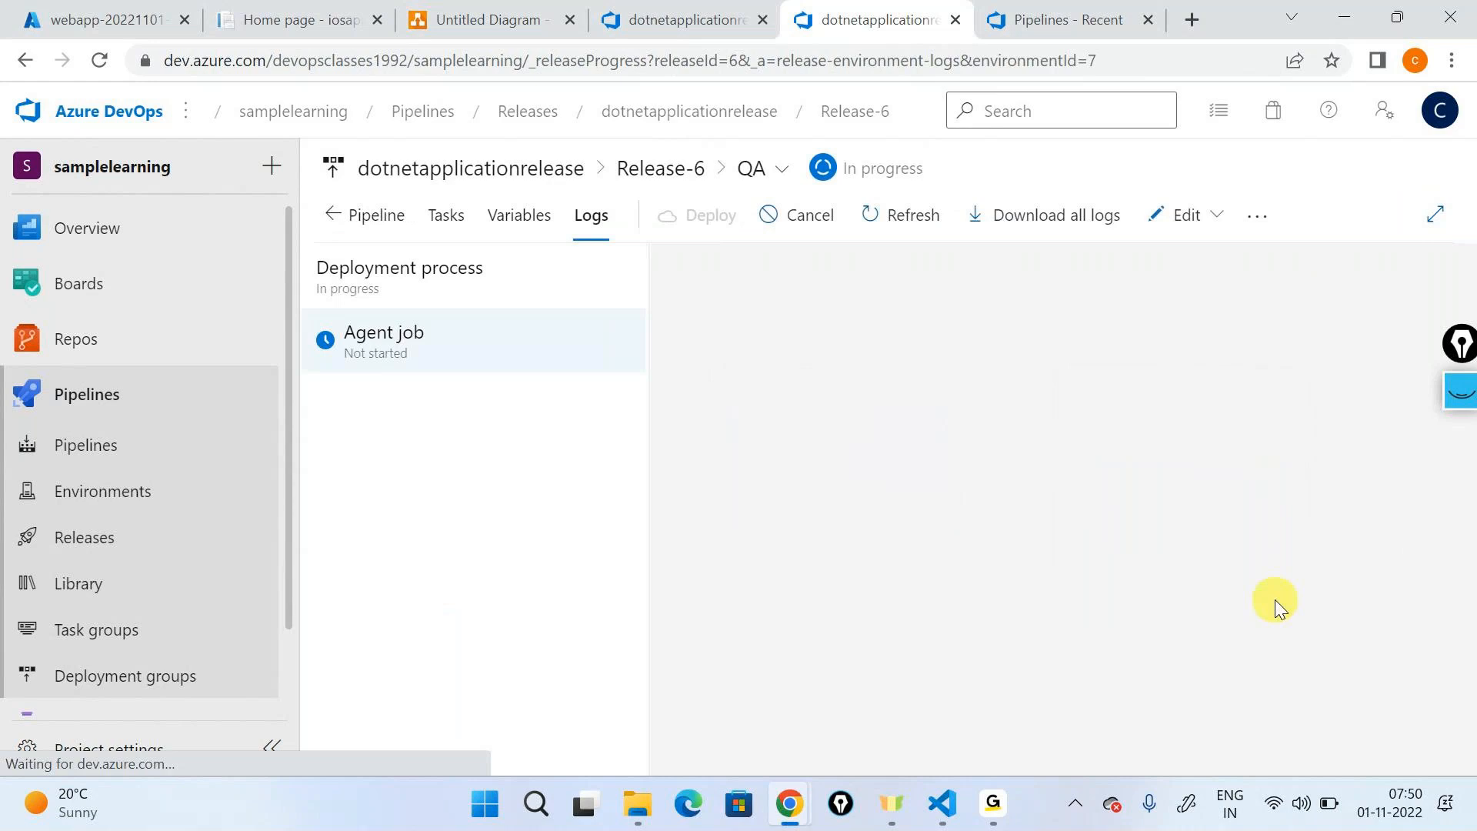
left_click(410, 333)
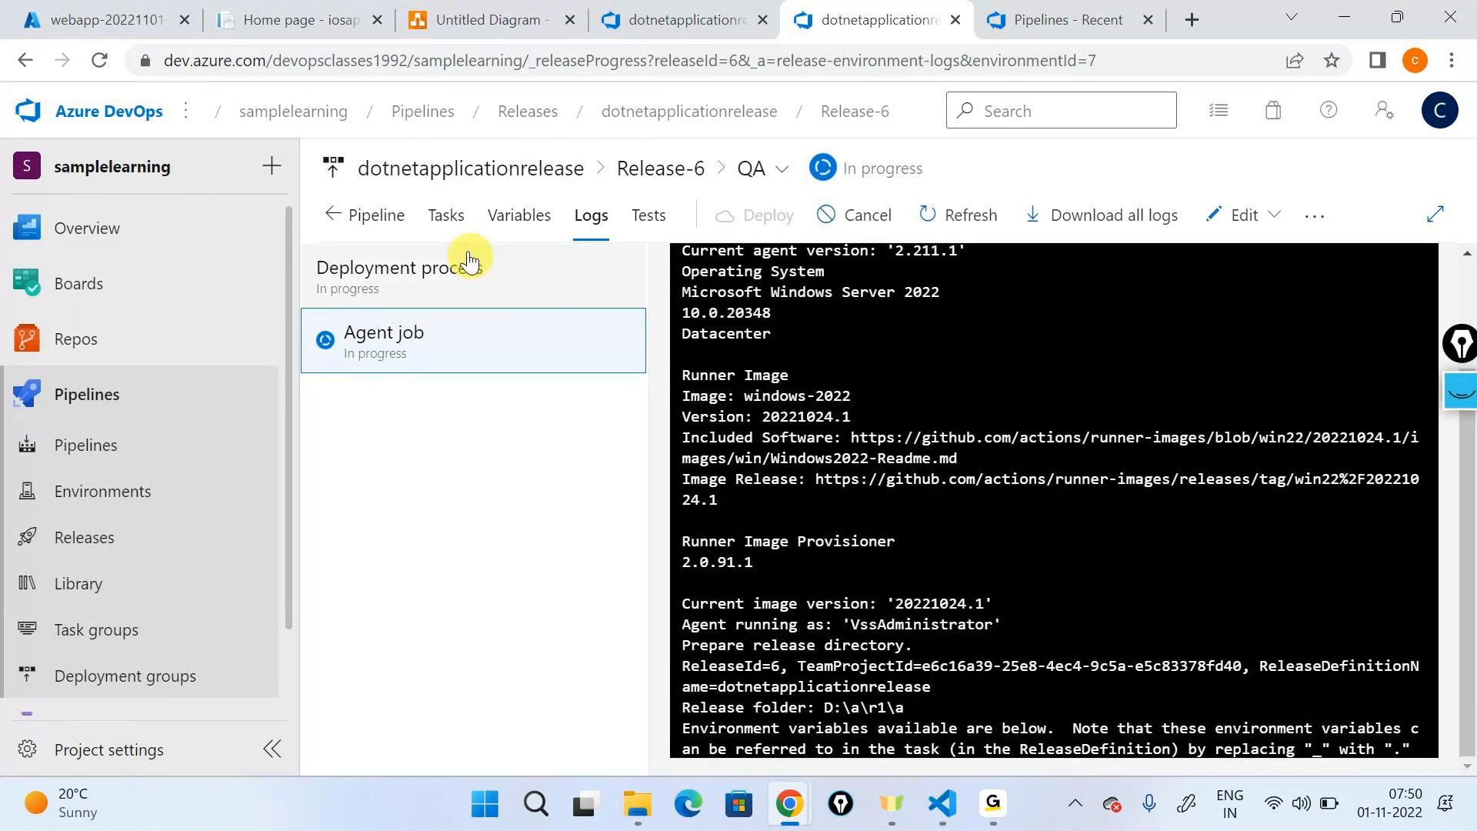
left_click(447, 216)
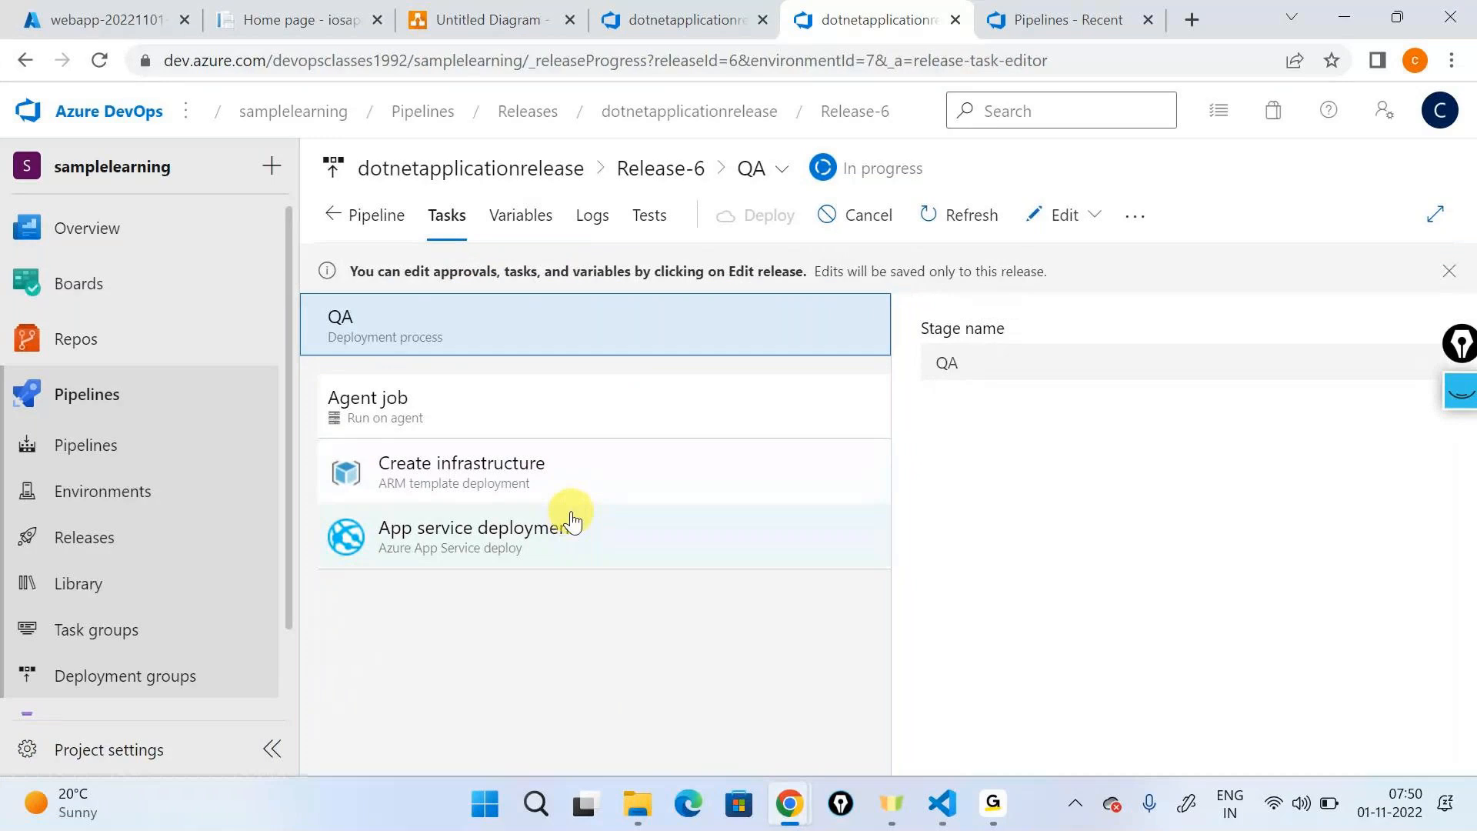
left_click(591, 215)
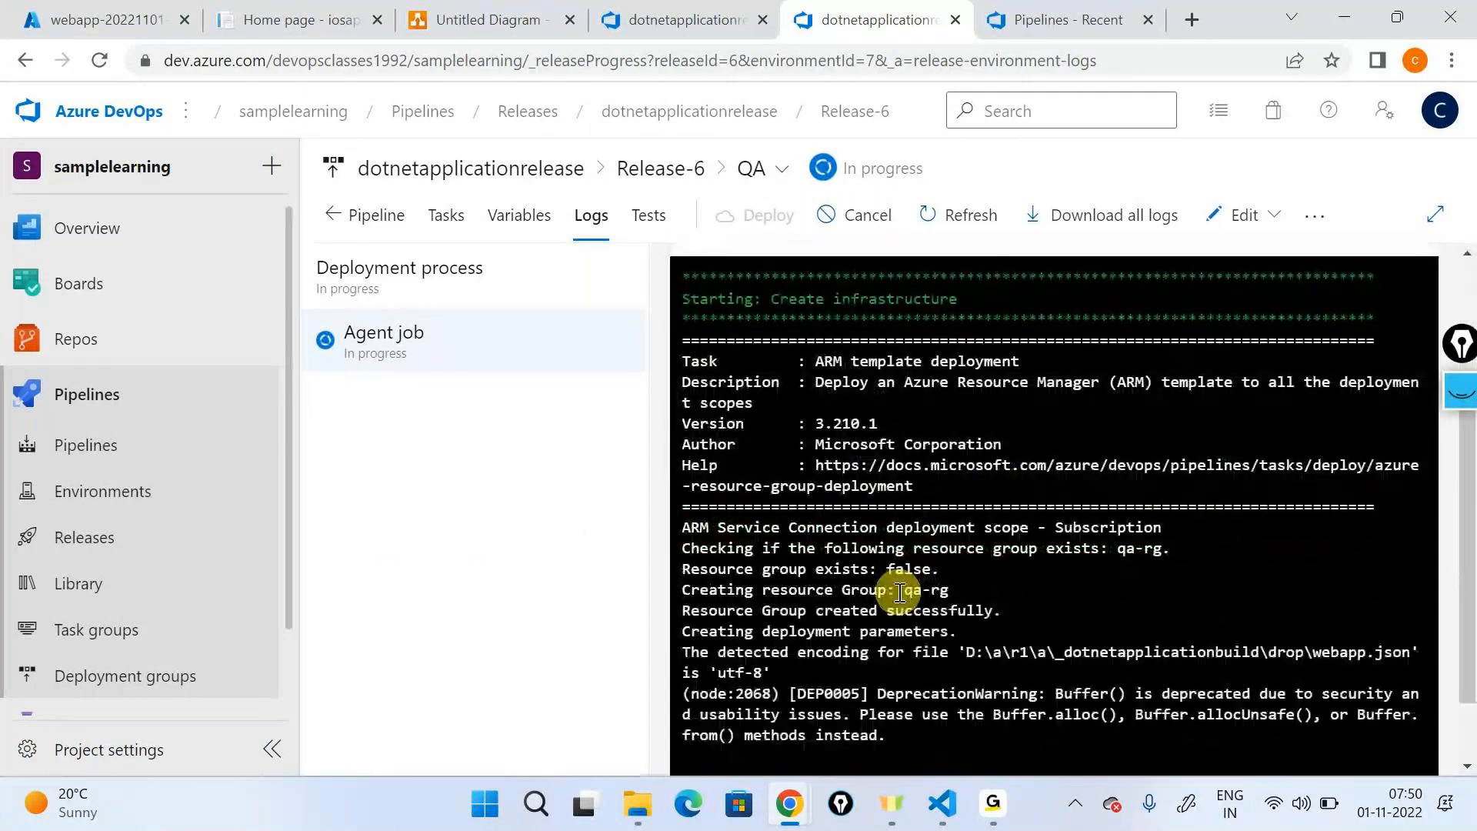
left_click_drag(902, 592, 952, 592)
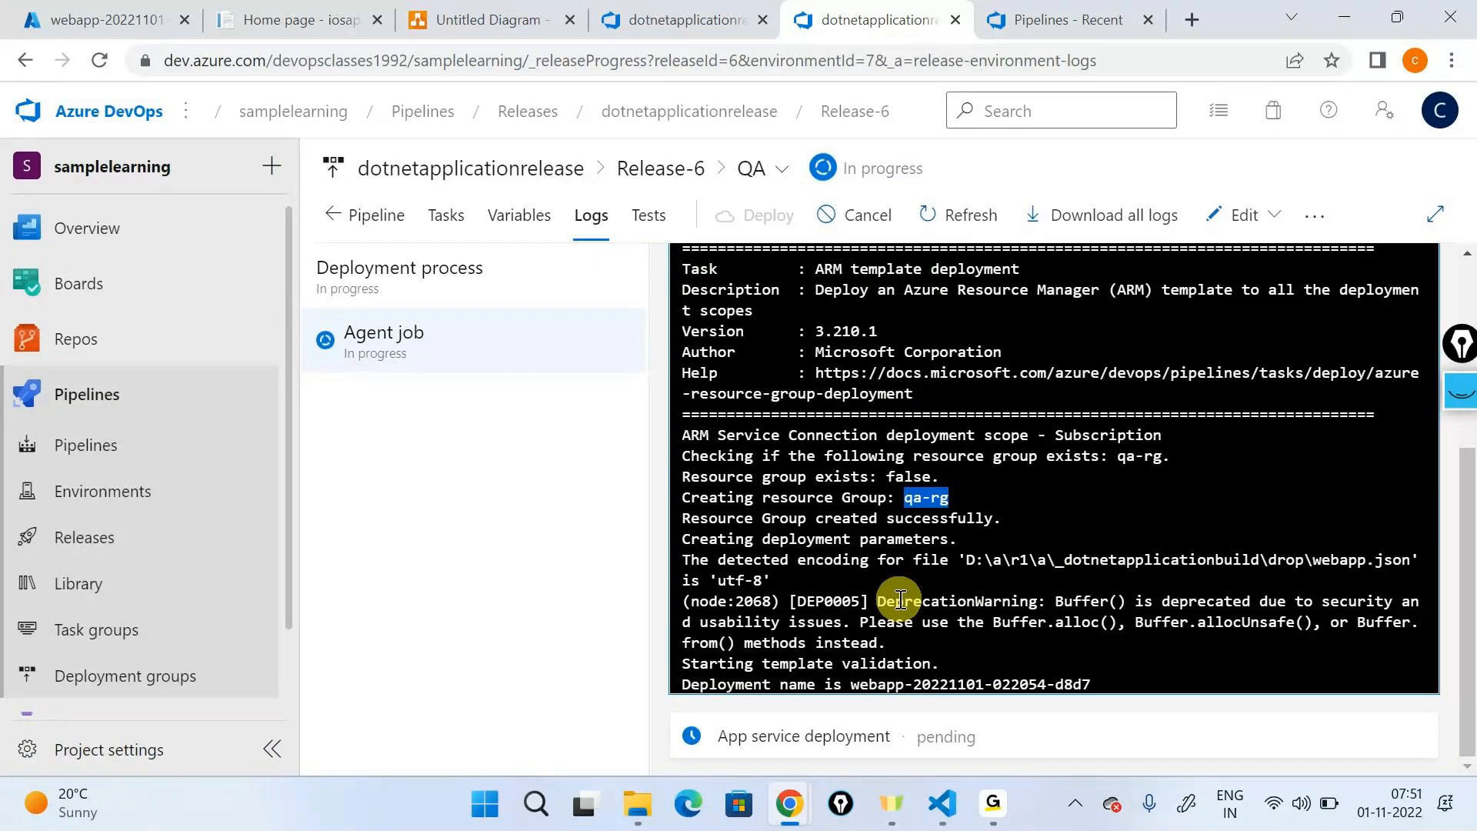
- Reopen Release-6 from the dotnetapplicationrelease release list to check its stage progress
left_click(324, 380)
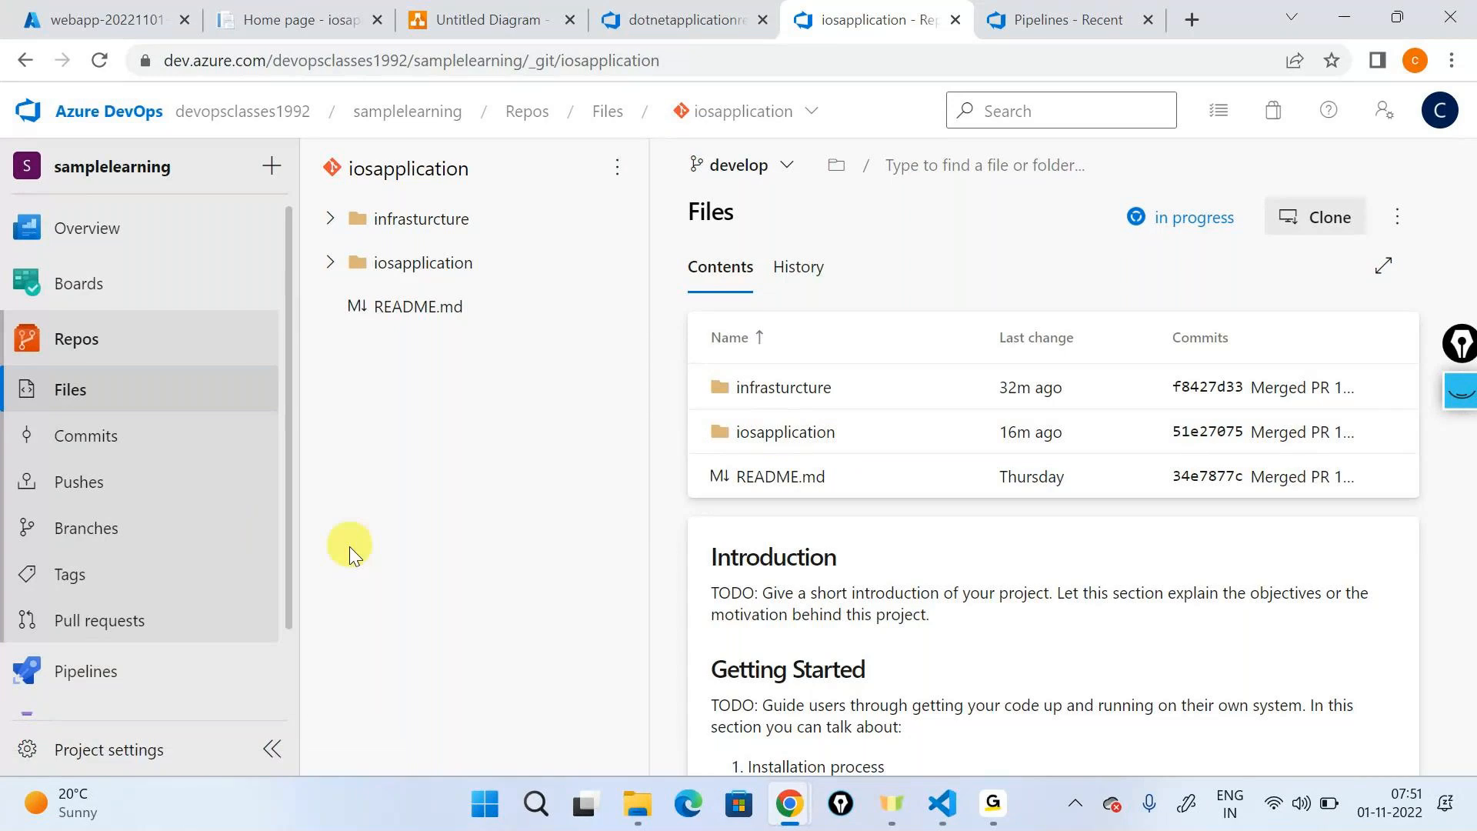
mouse_move(98, 673)
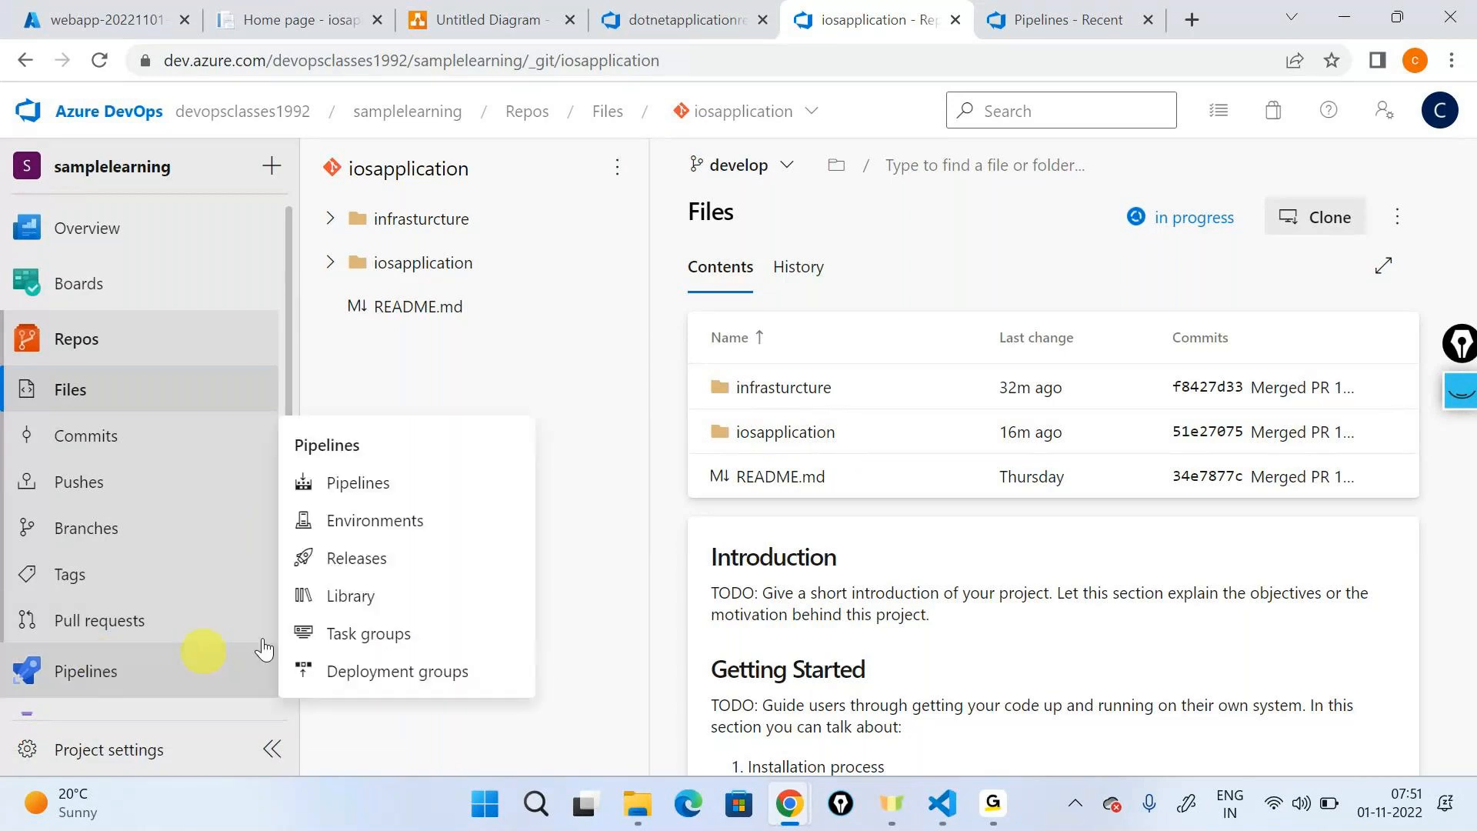
left_click(350, 558)
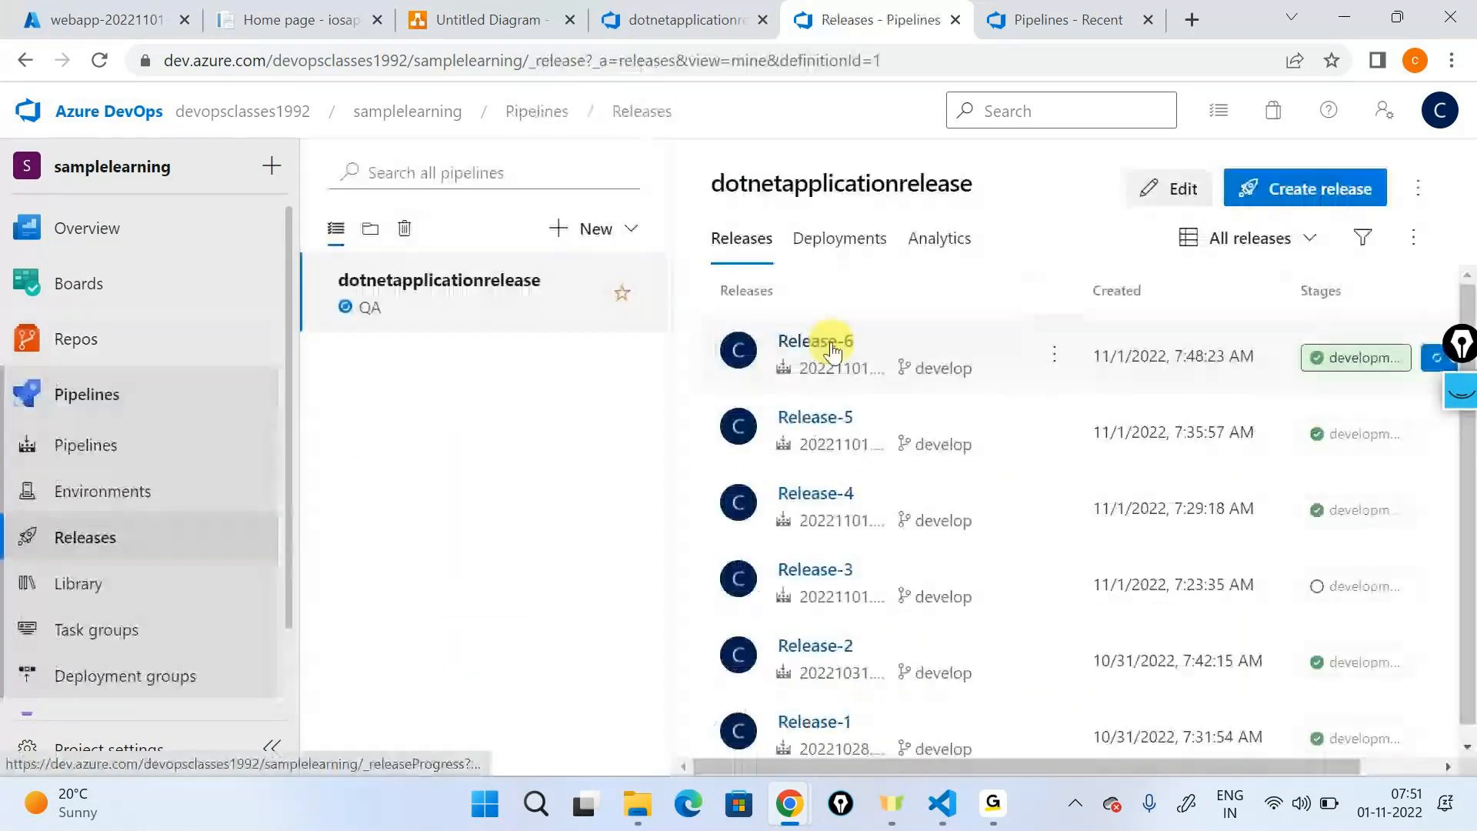
left_click(833, 350)
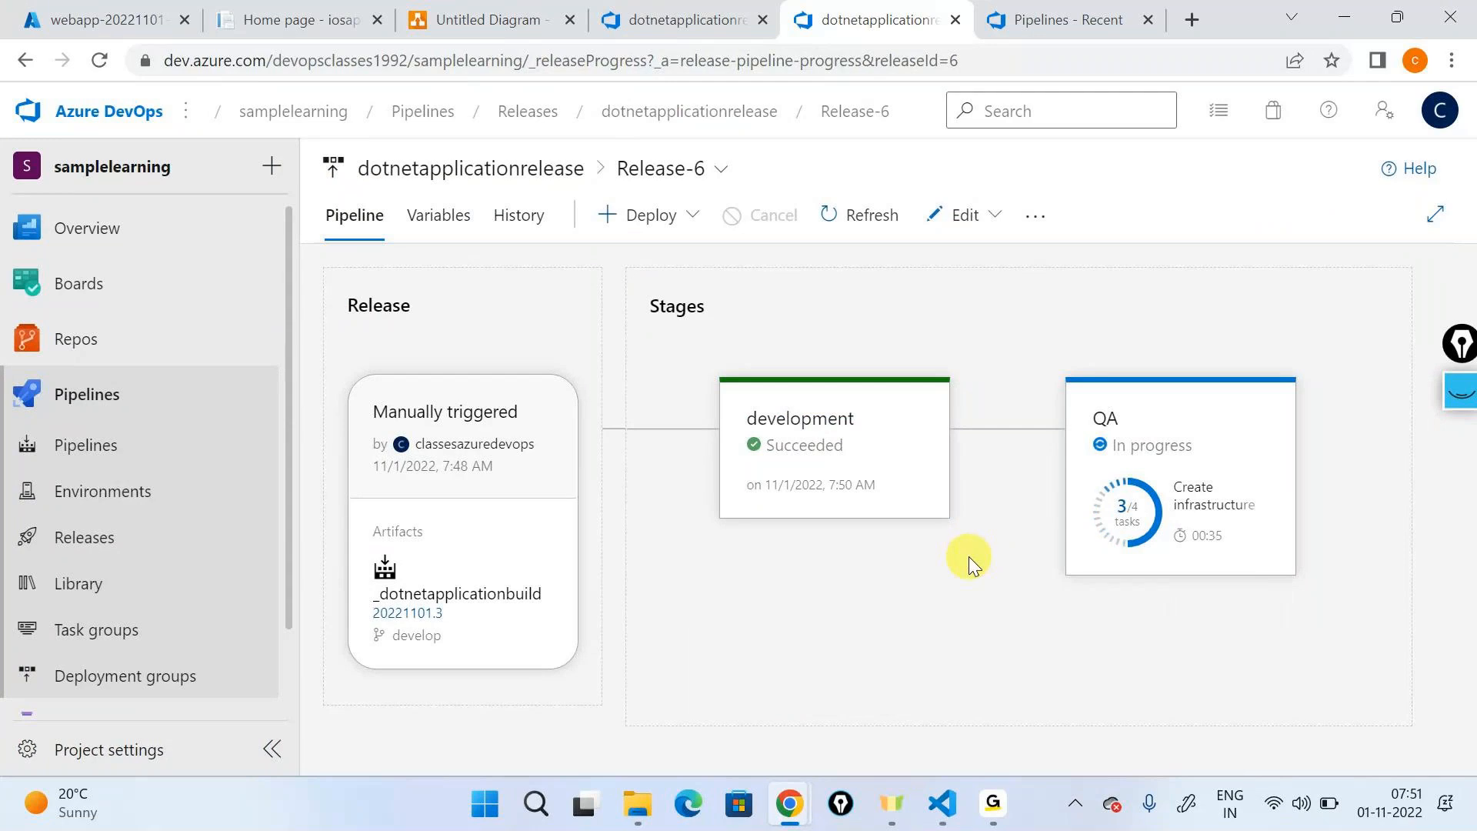
- Highlight "dev" in the development site's address, glance at the dev-rg deployment in the Azure portal, and return to the release
left_click(293, 21)
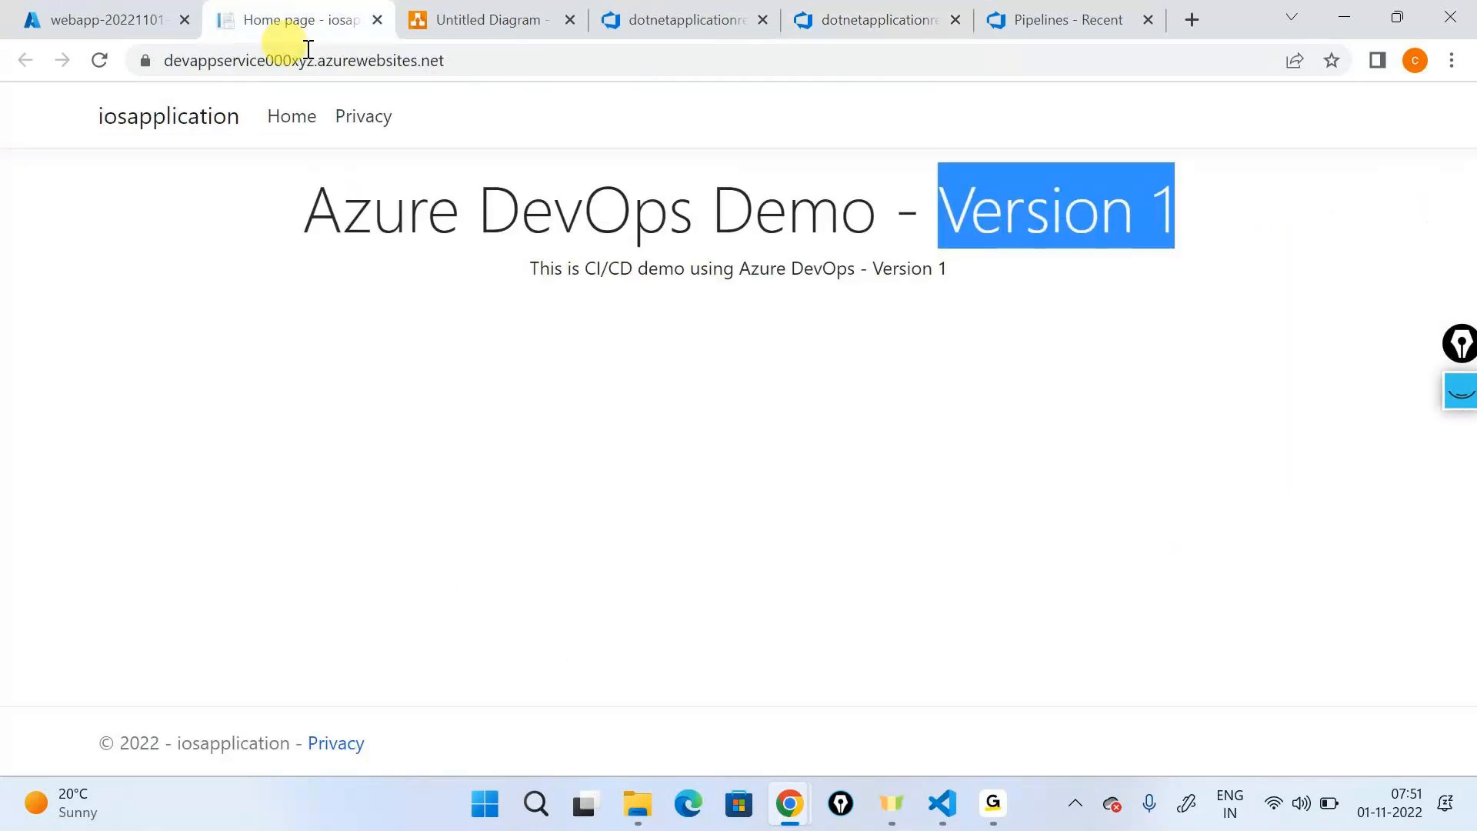
left_click(500, 62)
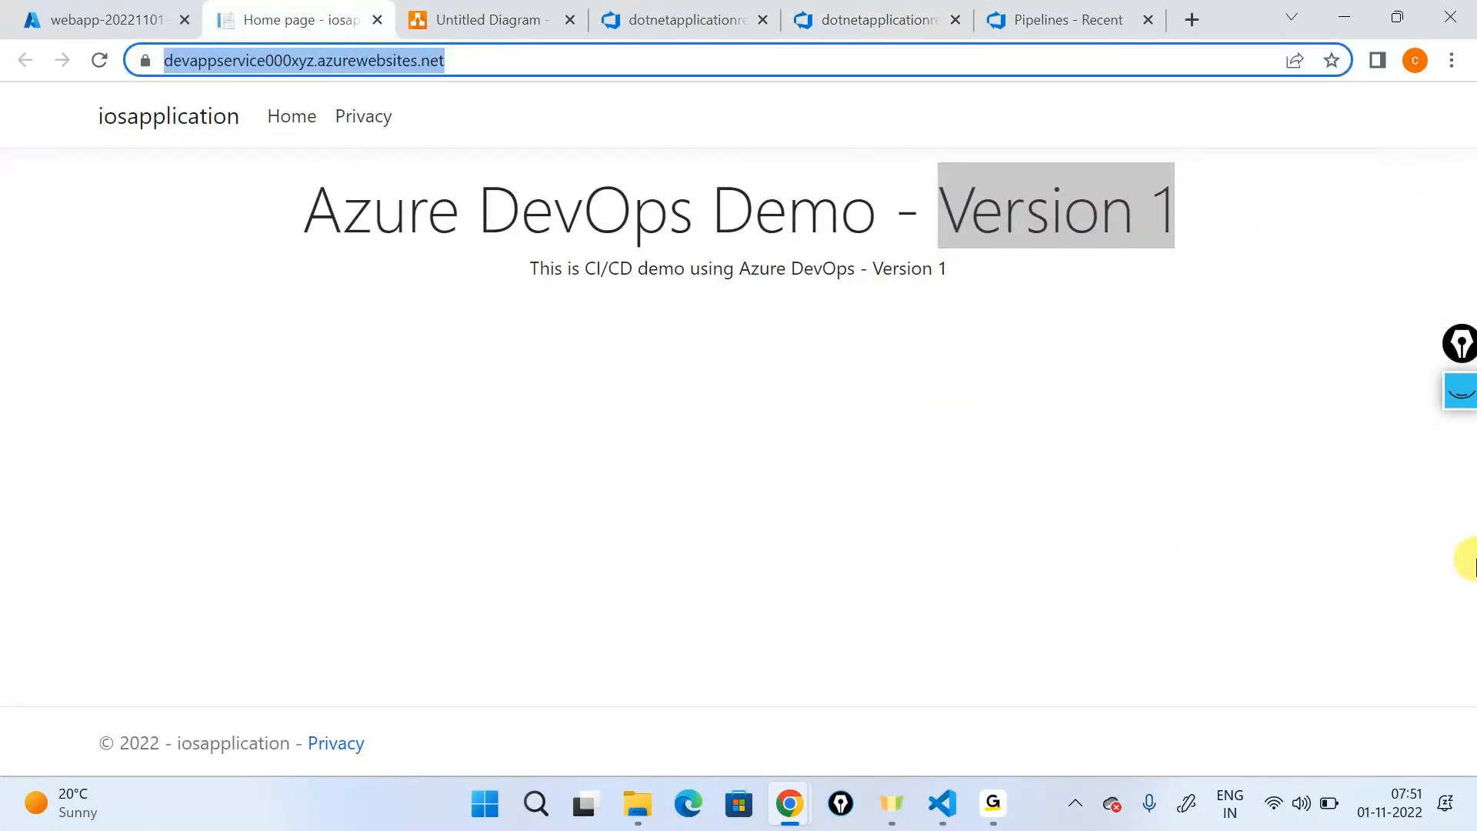
left_click(234, 60)
left_click_drag(248, 60, 216, 60)
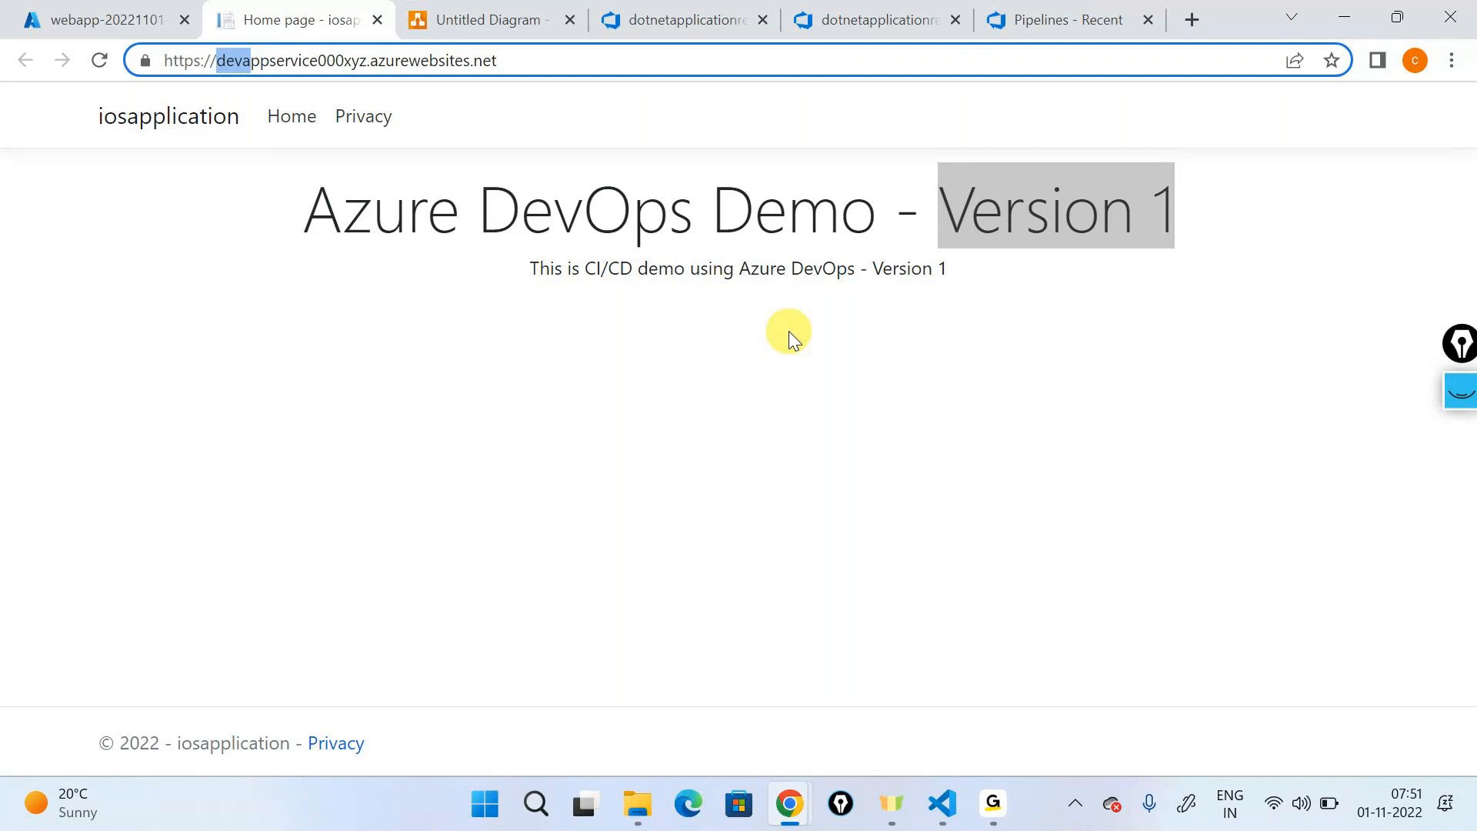
left_click(132, 9)
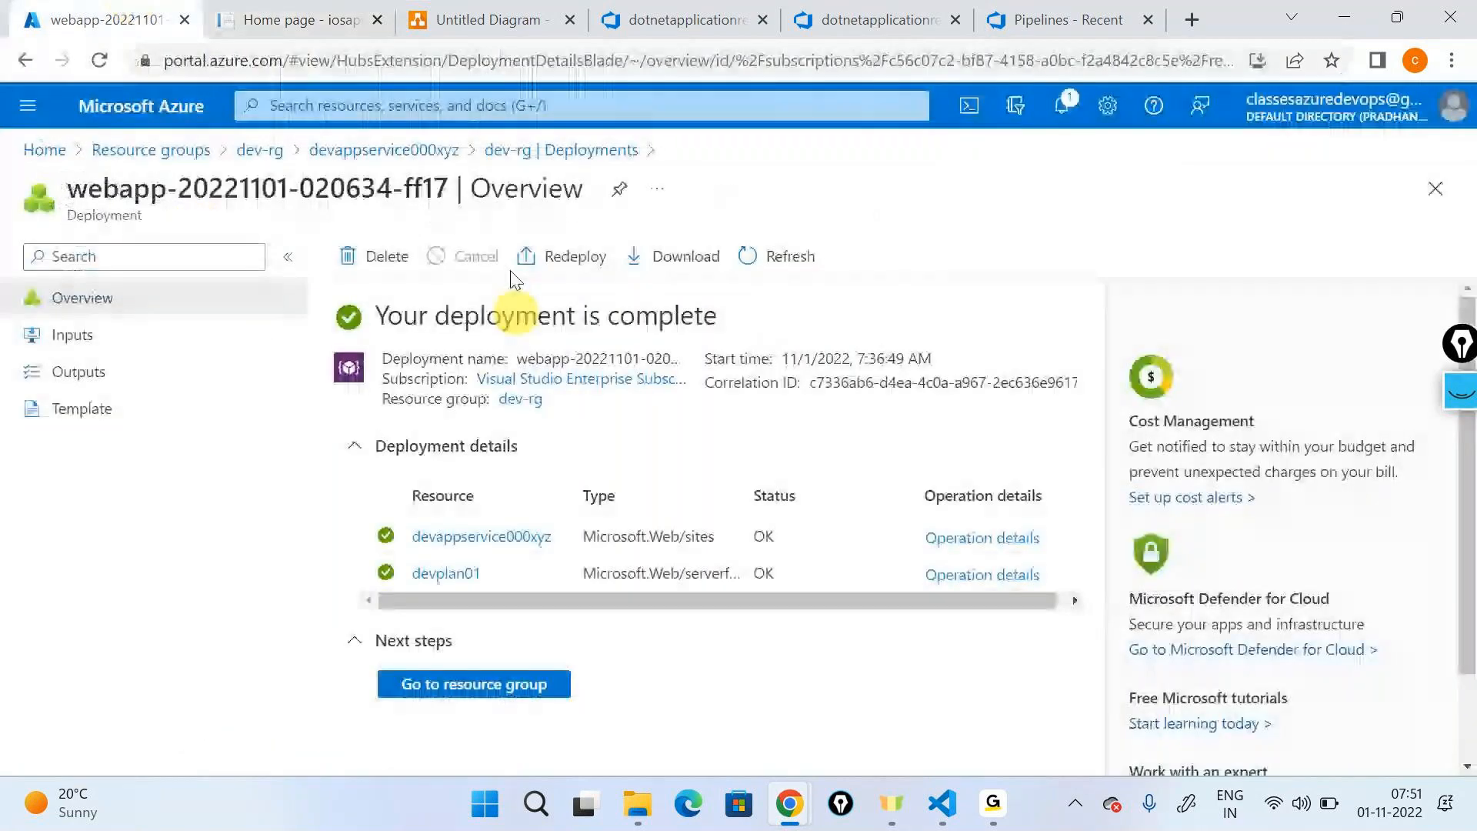
left_click(877, 19)
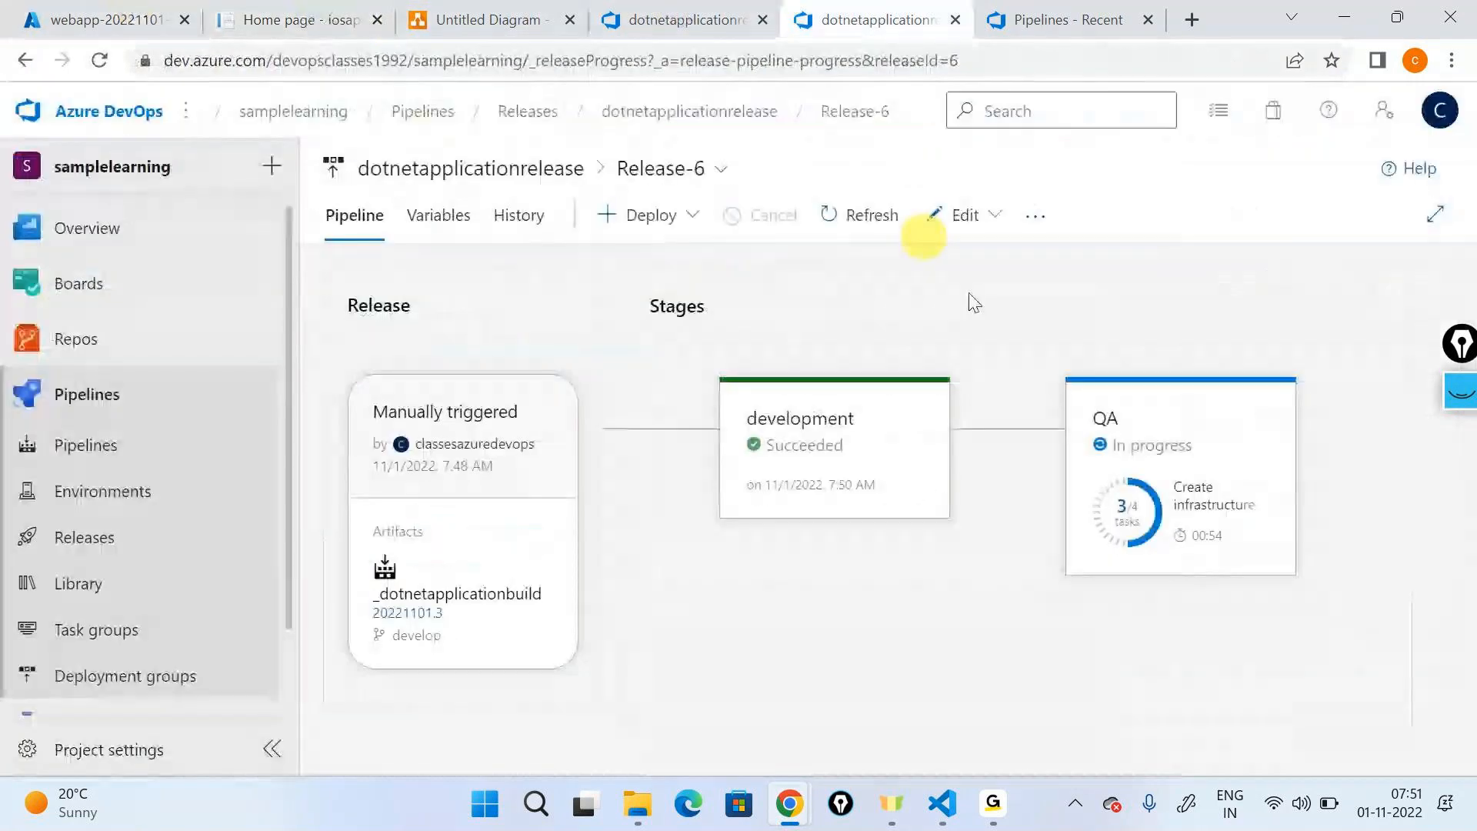
- Check the release's pipeline variables and return to the stage diagram to follow the QA deployment
mouse_move(1108, 419)
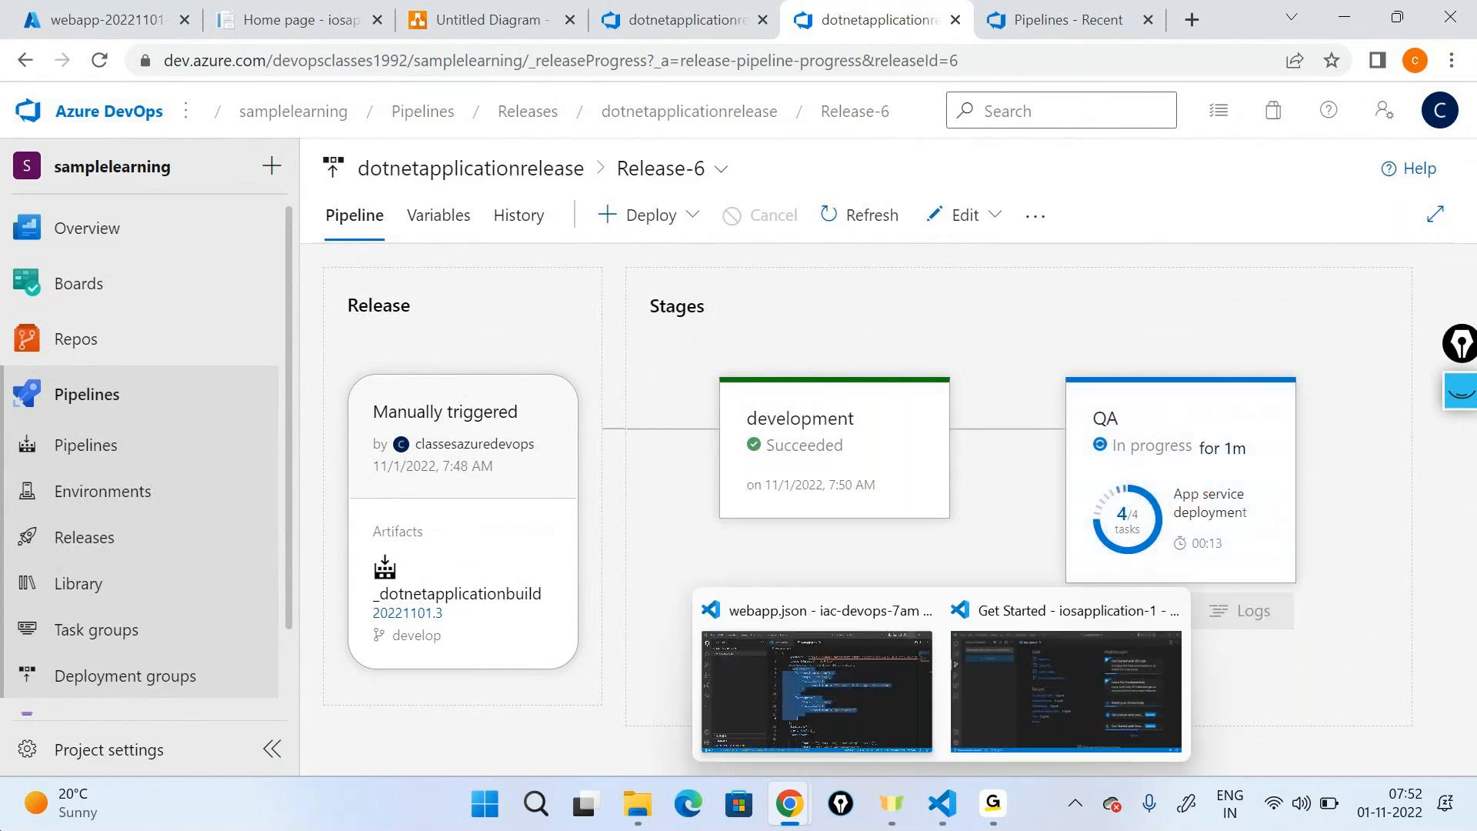
left_click(437, 215)
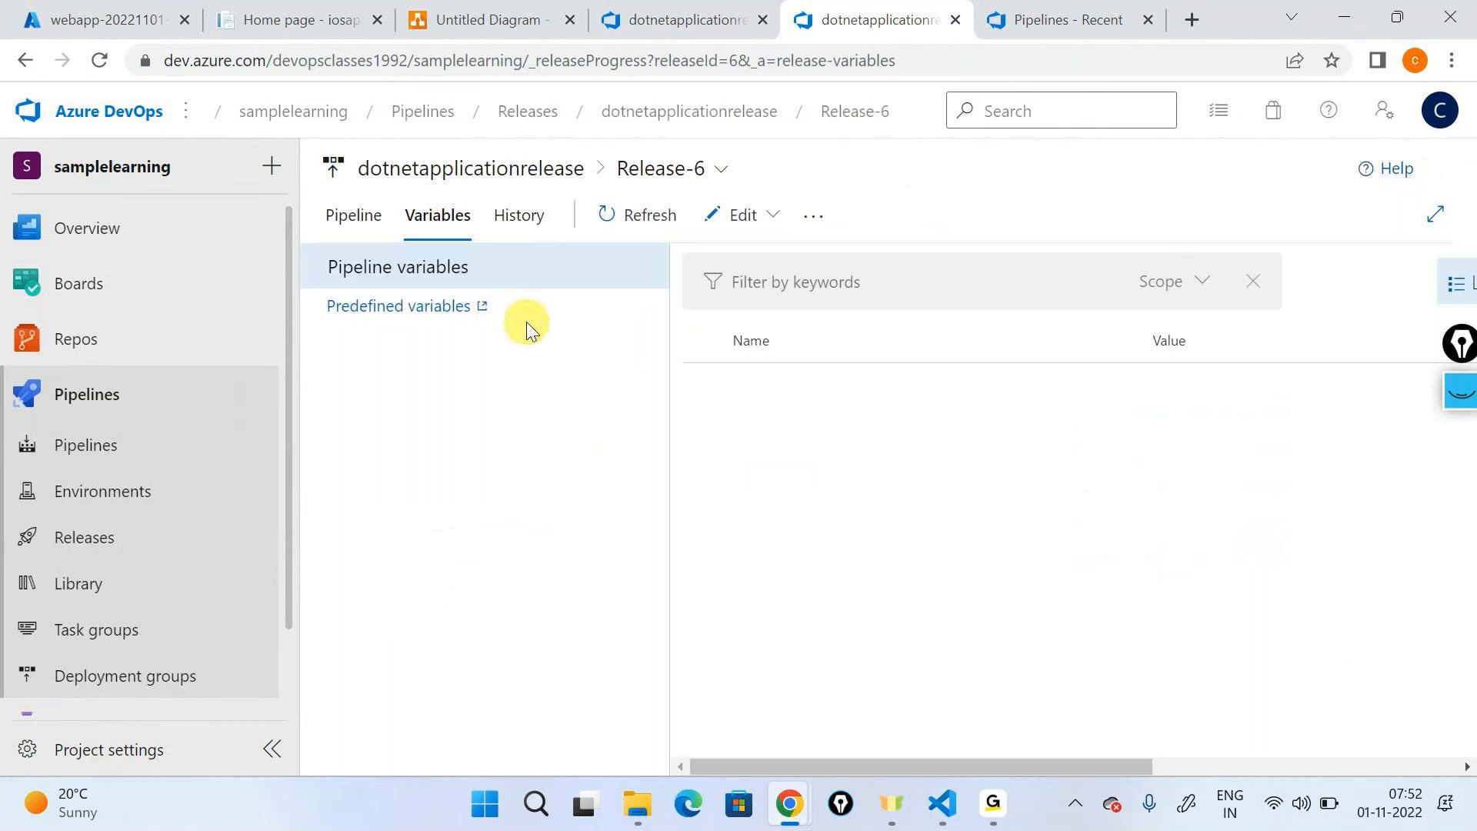
left_click(353, 214)
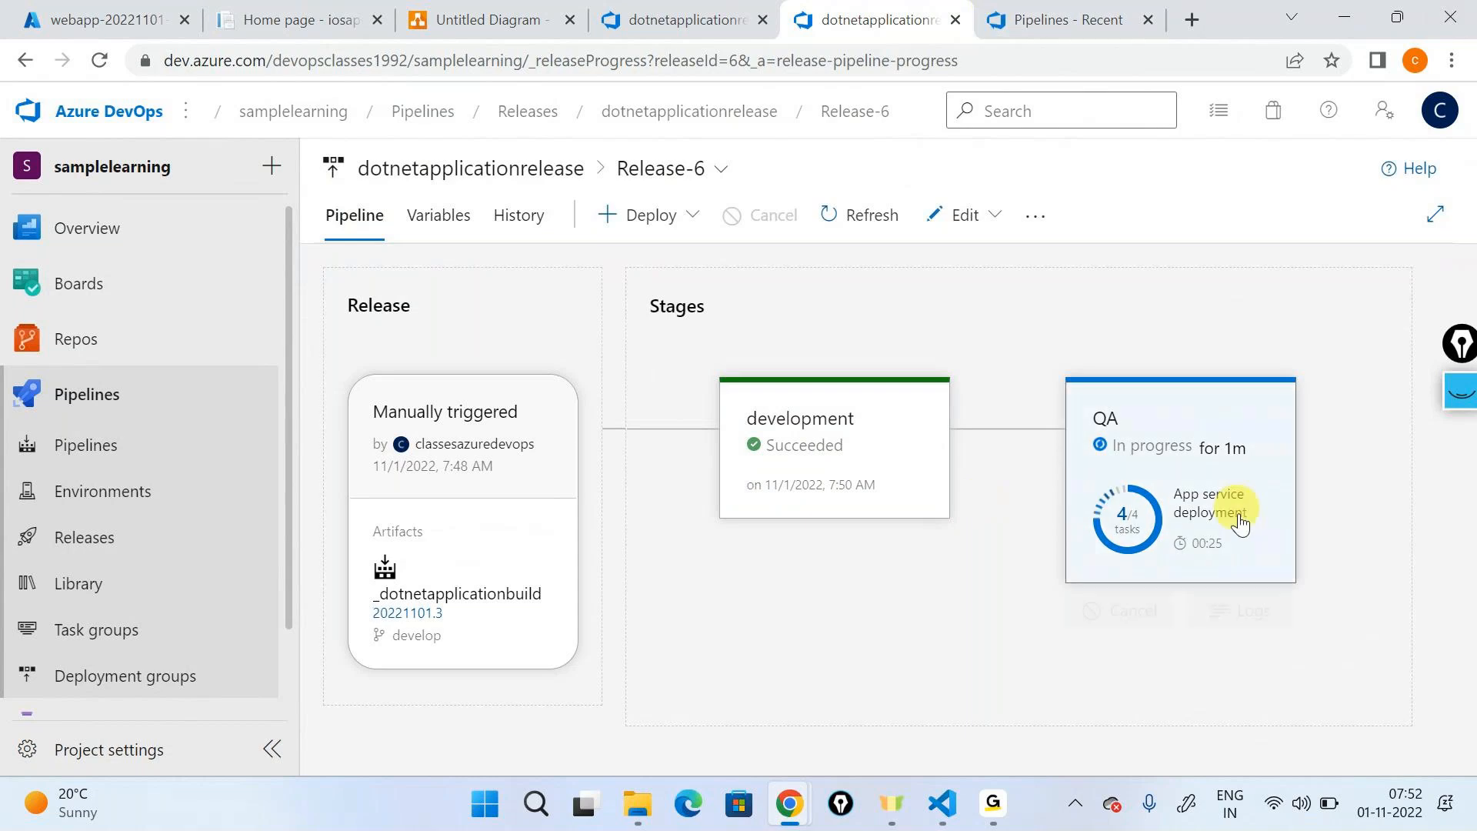
left_click(439, 216)
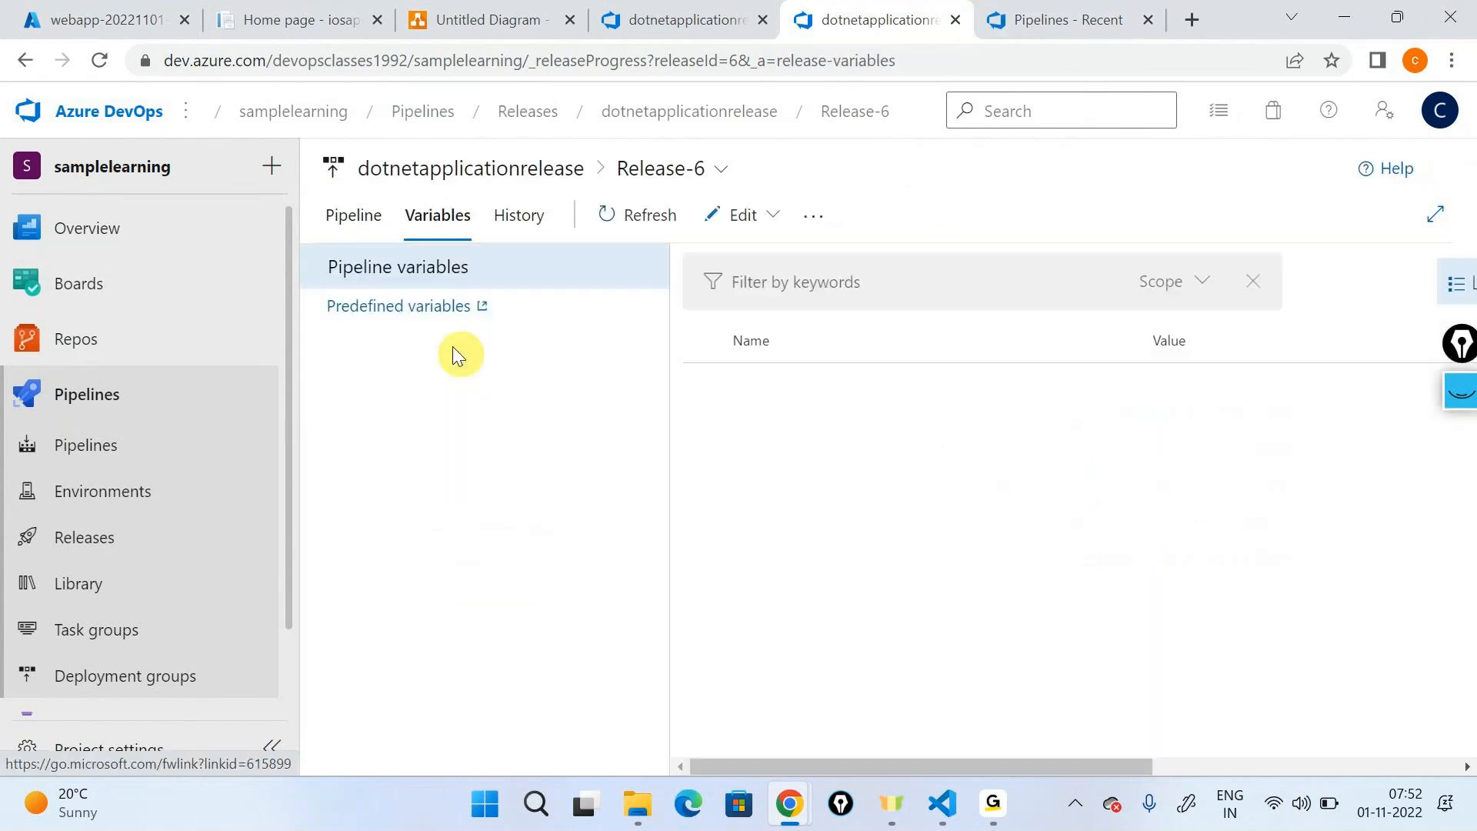
left_click(342, 221)
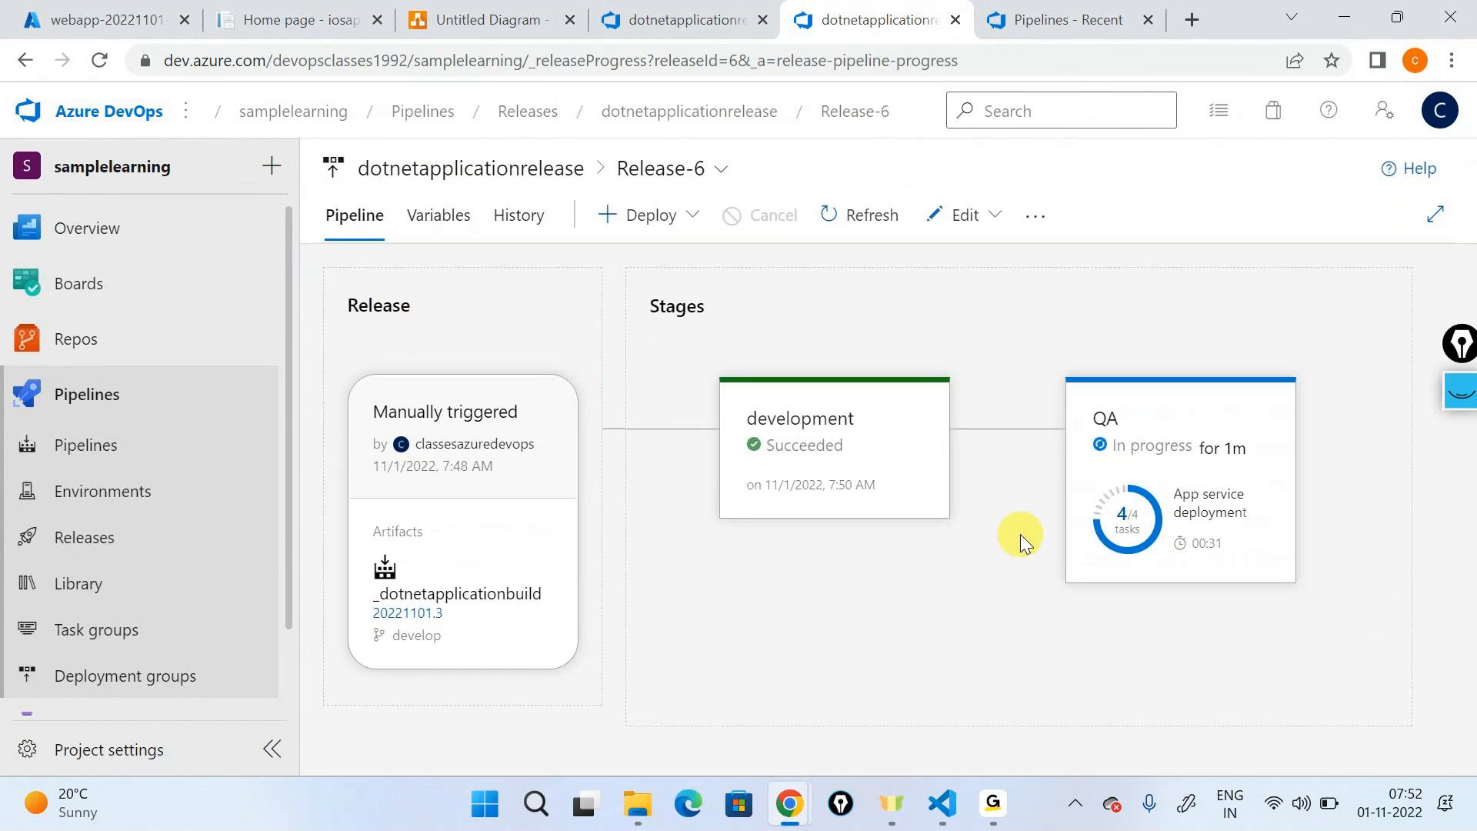
- View Release-6's variables once more, and go back to its stages to monitor the QA stage
left_click(455, 236)
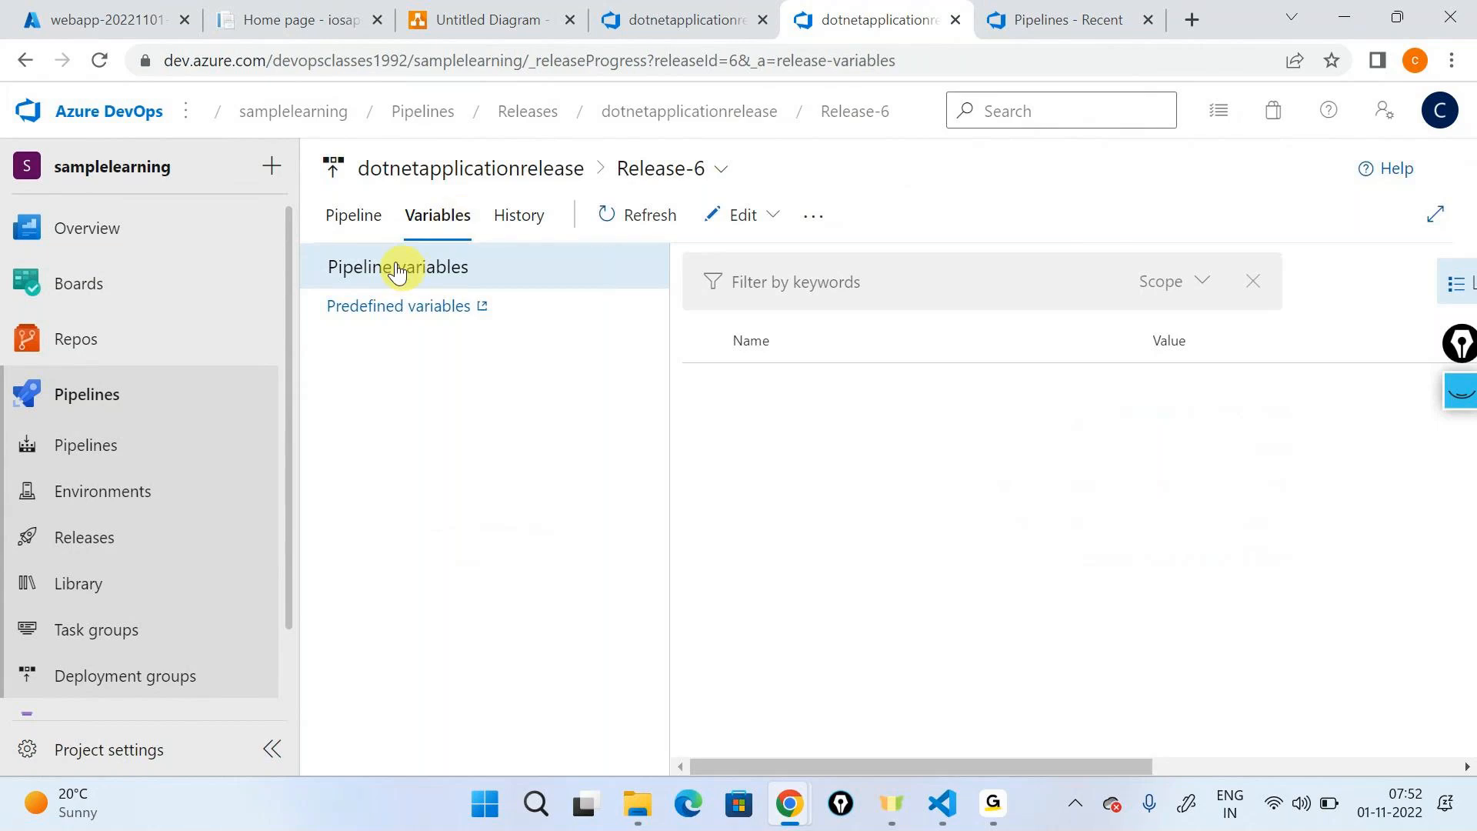
left_click(358, 222)
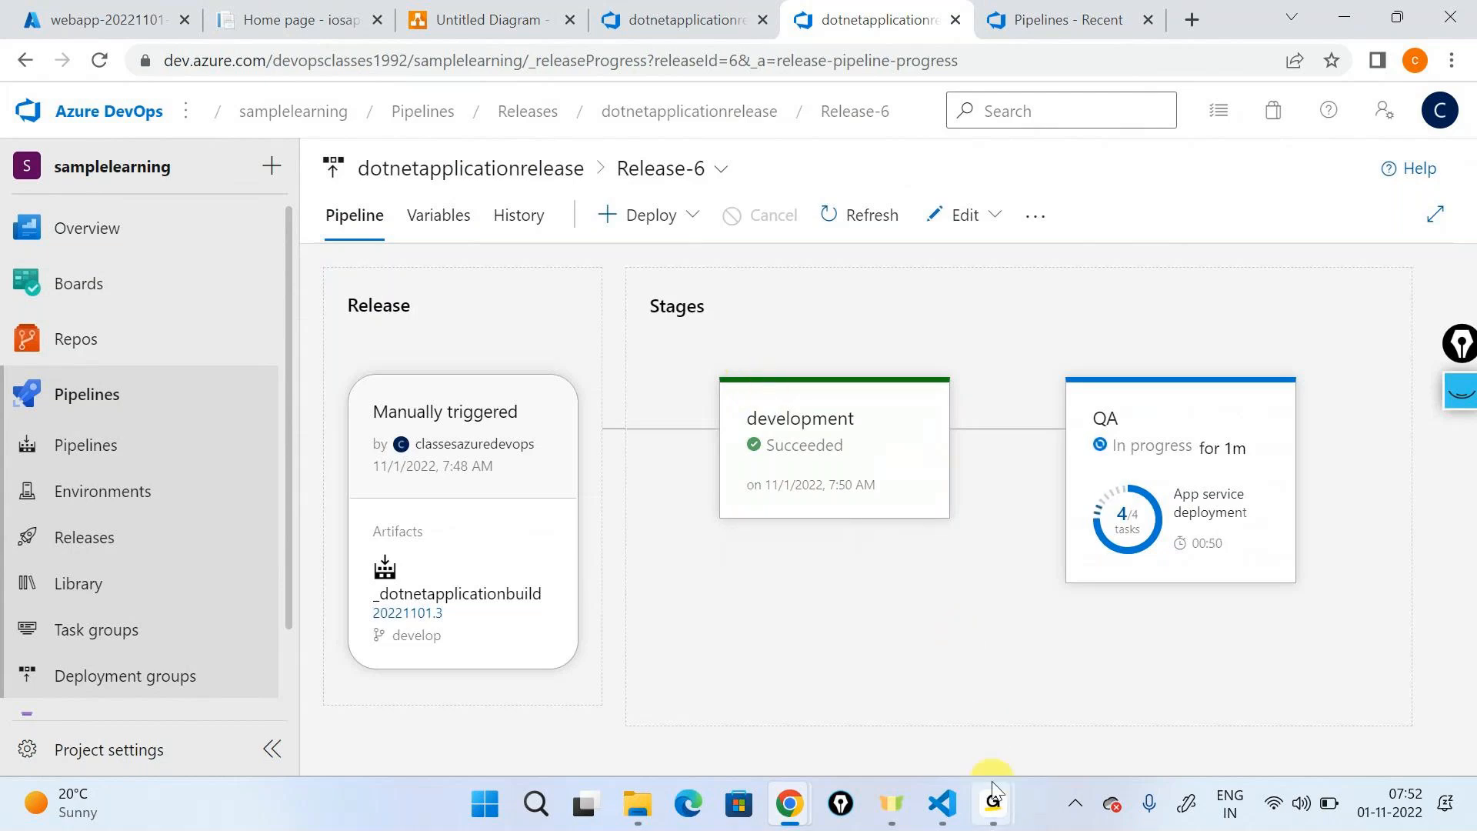
mouse_move(992, 807)
left_click(1038, 663)
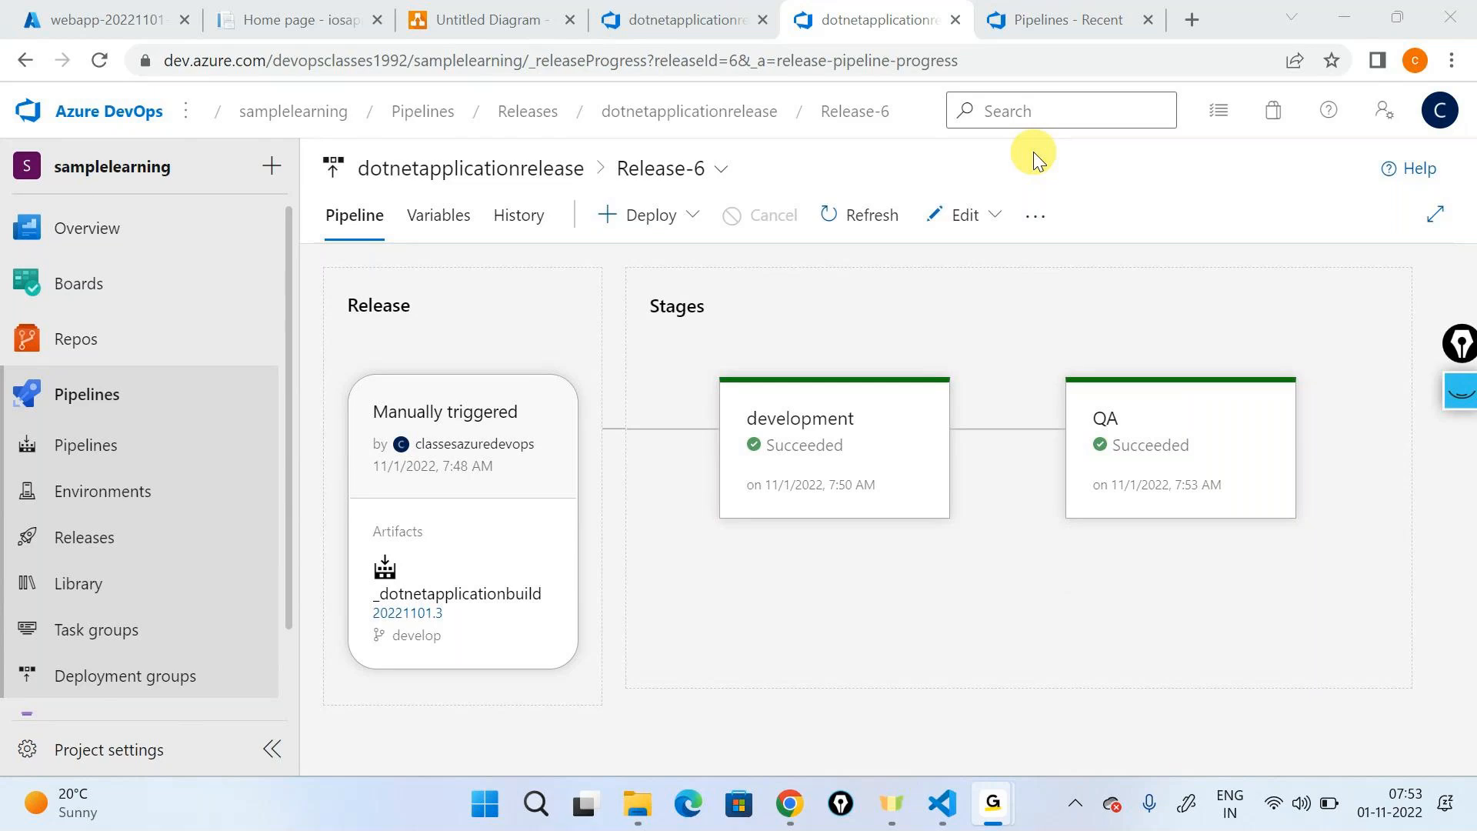
left_click(1033, 155)
left_click(1328, 21)
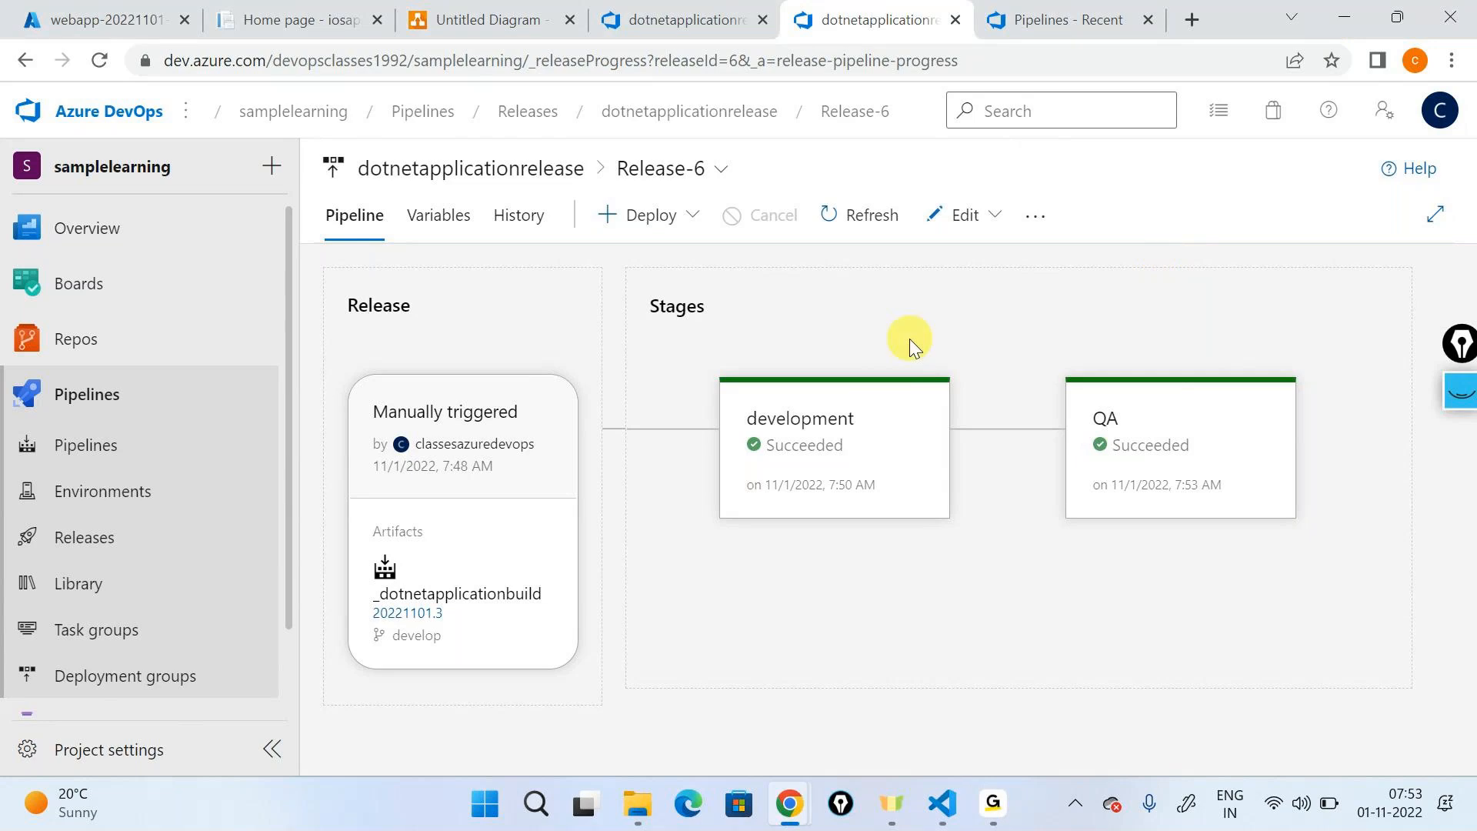
mouse_move(856, 414)
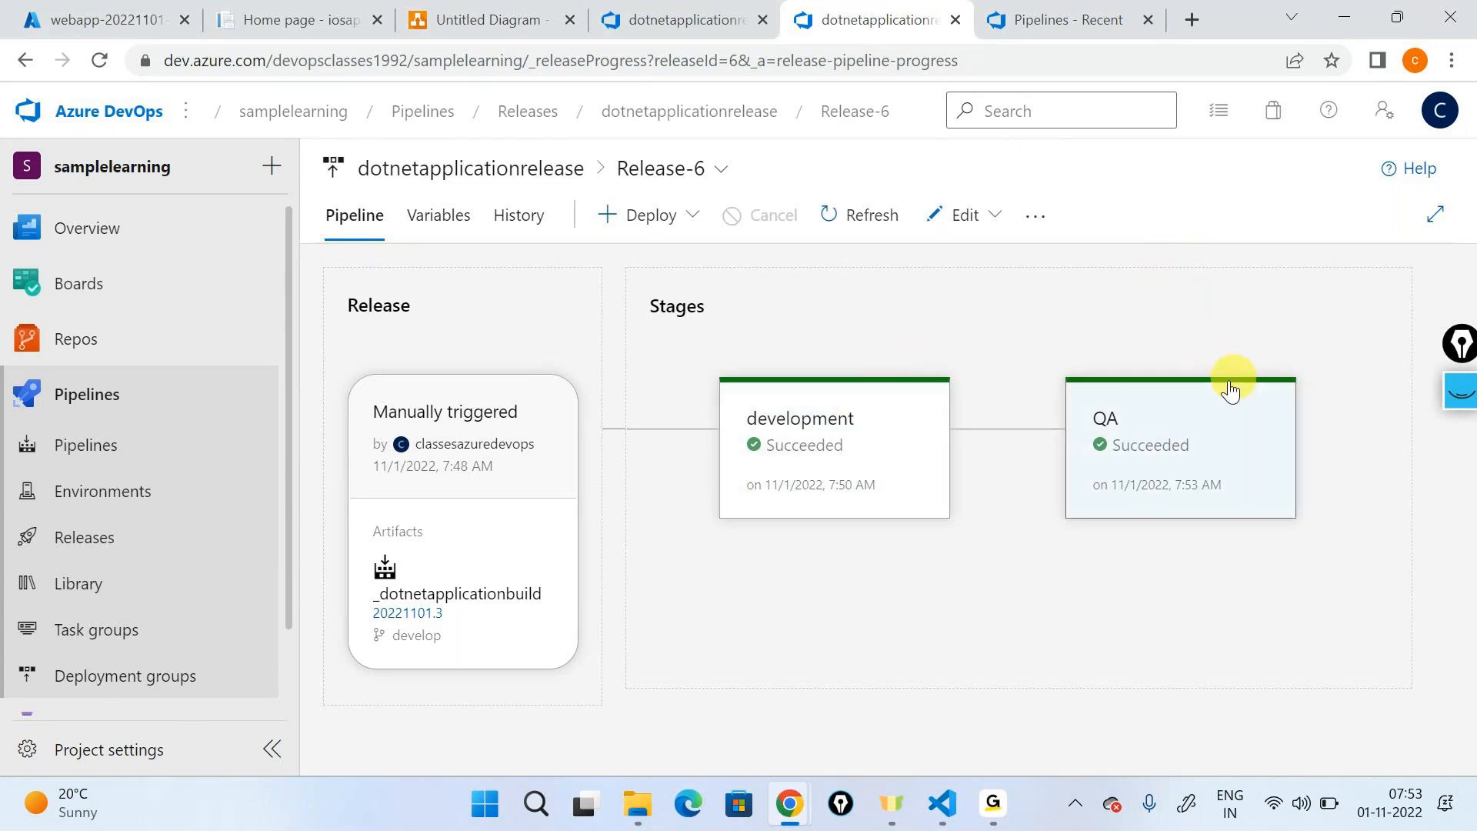
key("alt+Tab")
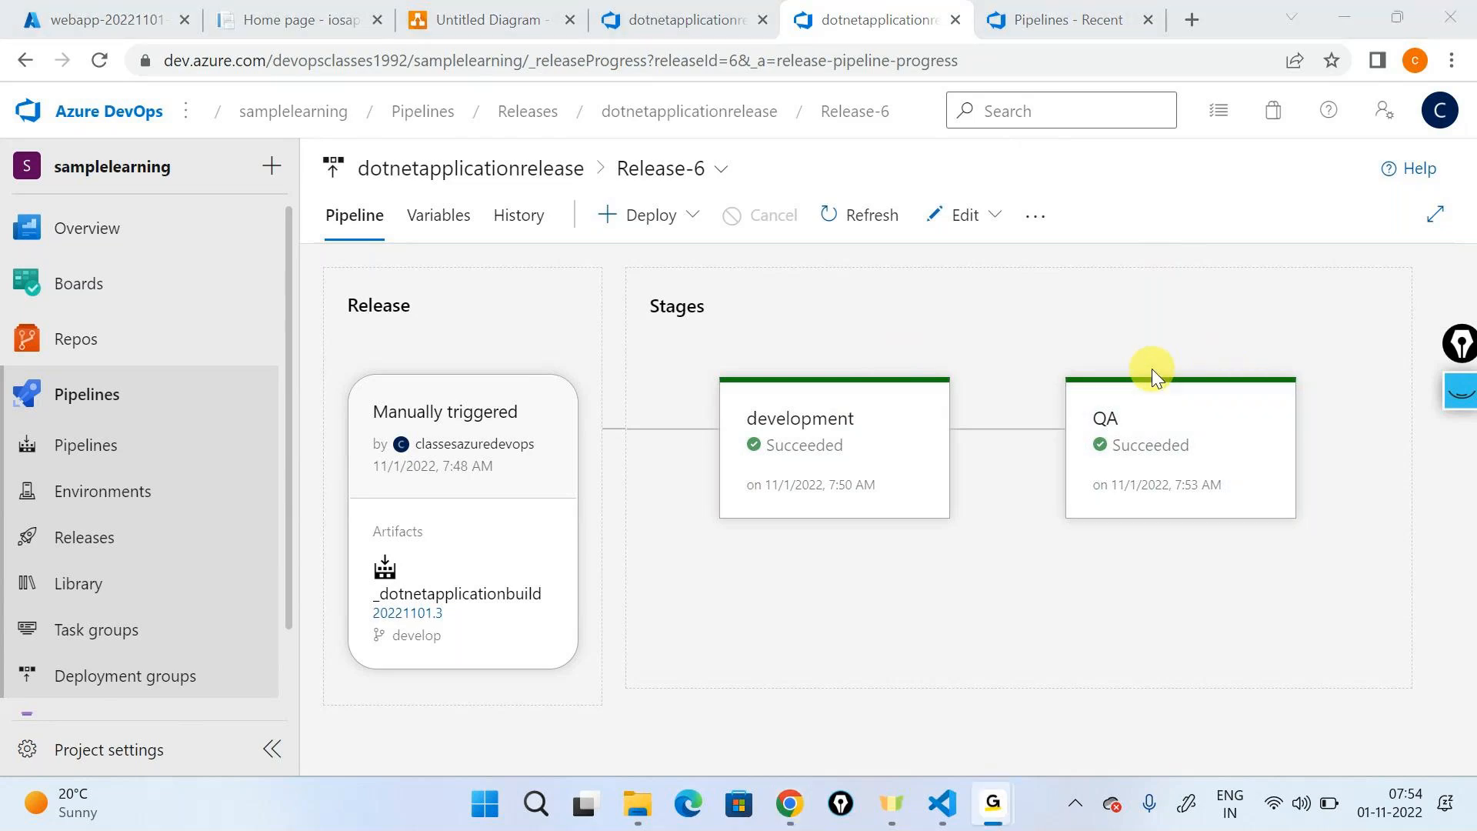